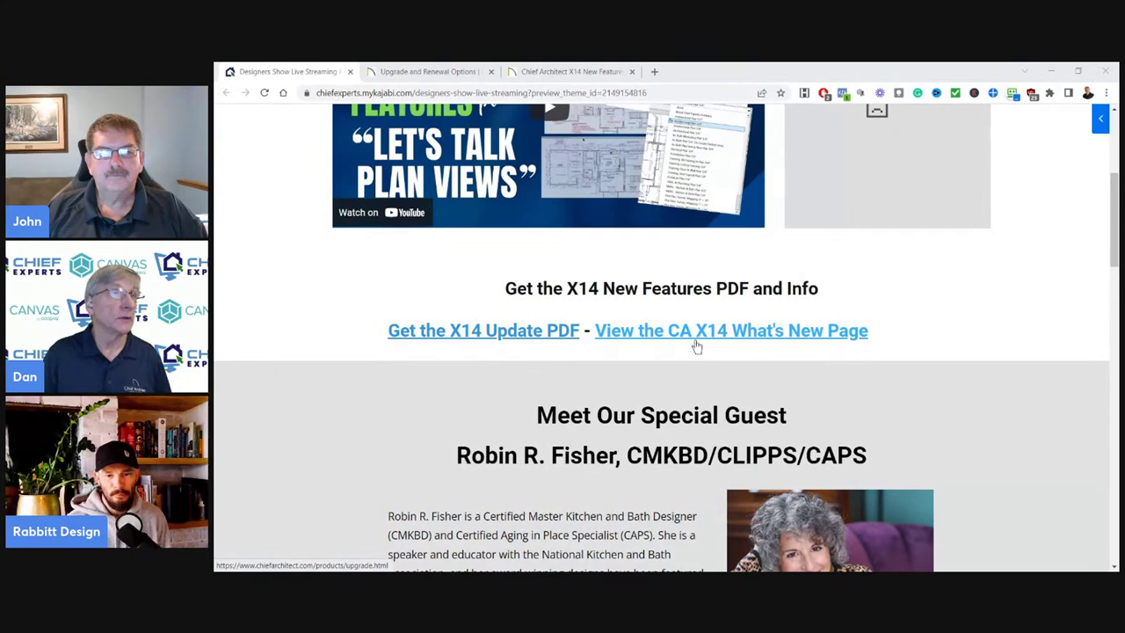
Open a new blank tab beside the Chief Experts page, then switch to the 'Upgrade and Renewal Options' tab.
{"action": "scroll", "coordinate": [709, 341], "scroll_direction": "up", "scroll_amount": 2}
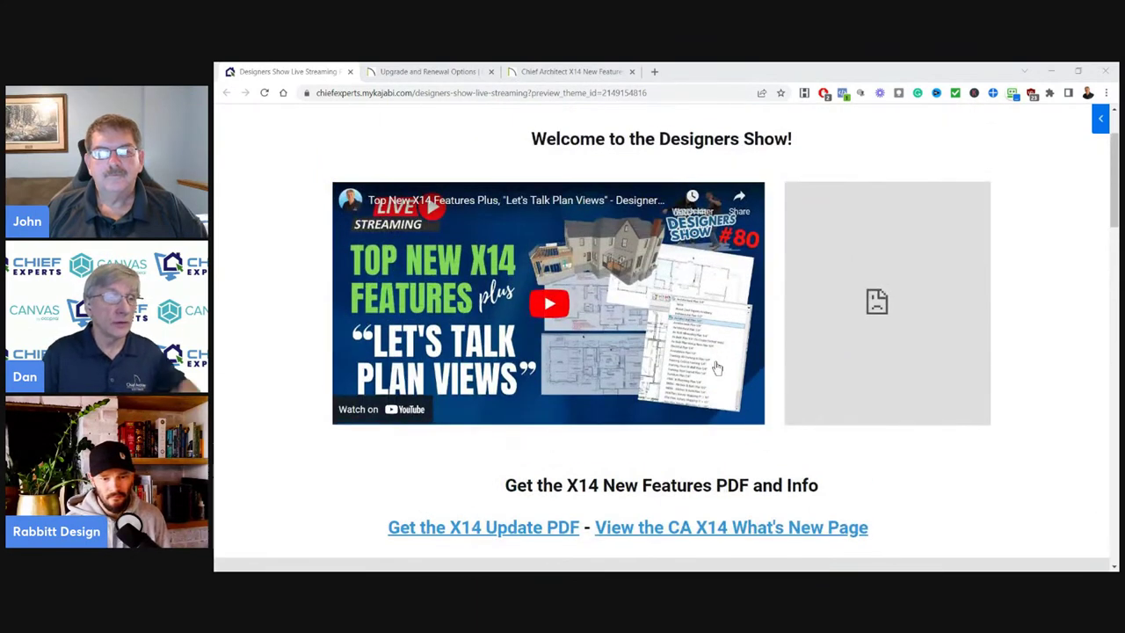
{"action": "left_click", "coordinate": [657, 72]}
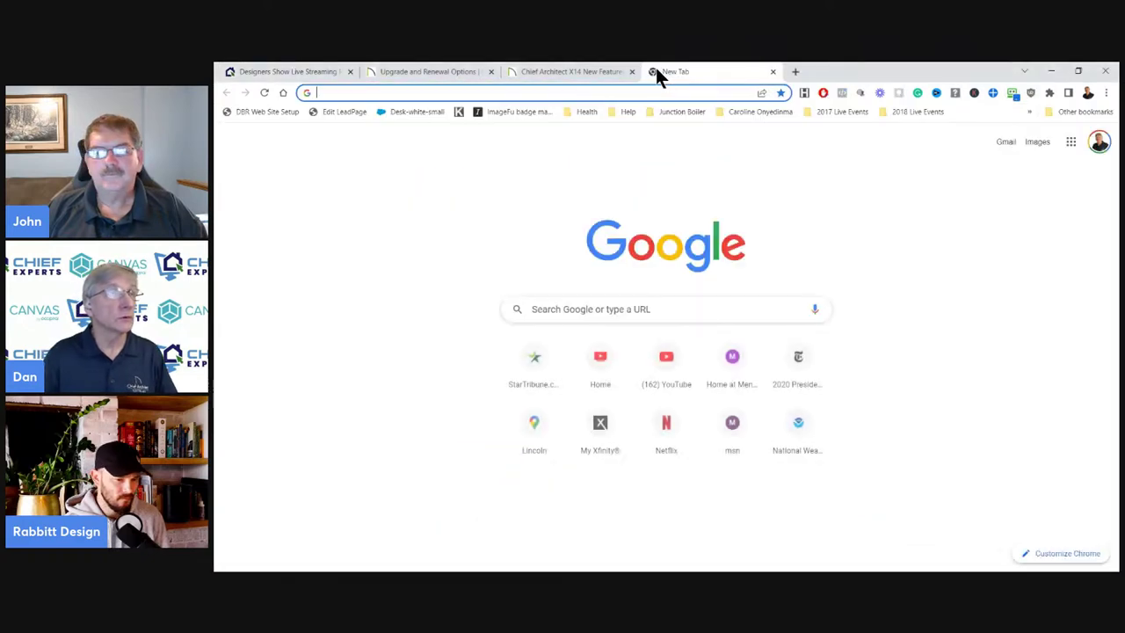
{"action": "left_click", "coordinate": [416, 70]}
Go to the Chief Architect homepage and open the X14 upgrade page from its news banner.
{"action": "left_click", "coordinate": [411, 128]}
{"action": "scroll", "coordinate": [611, 351], "scroll_direction": "down", "scroll_amount": 15}
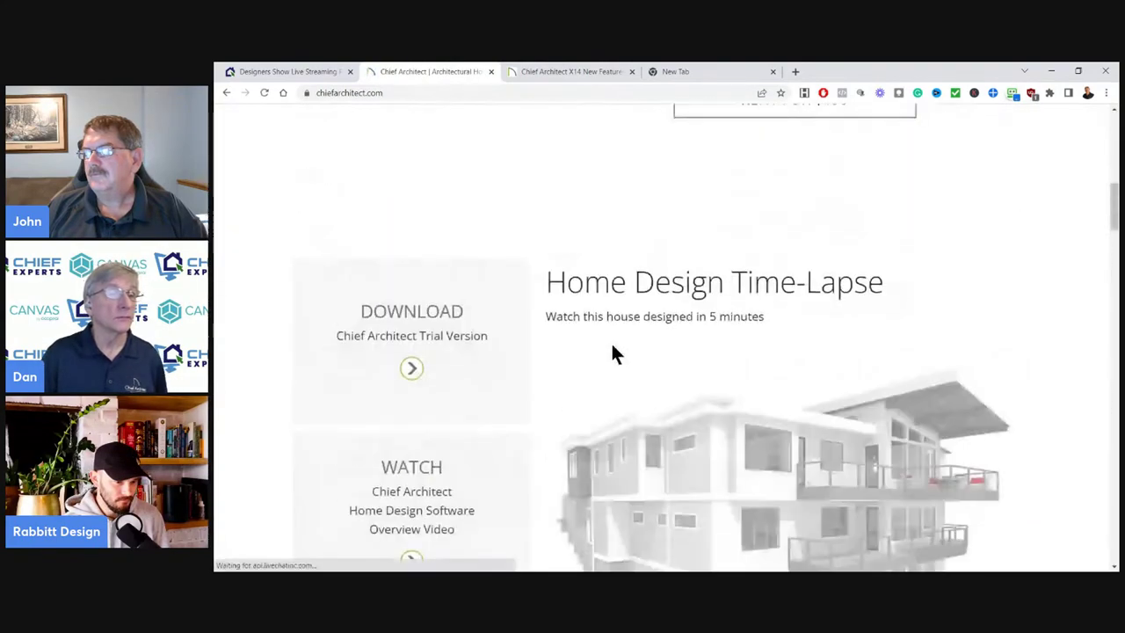
{"action": "scroll", "coordinate": [613, 354], "scroll_direction": "down", "scroll_amount": 2}
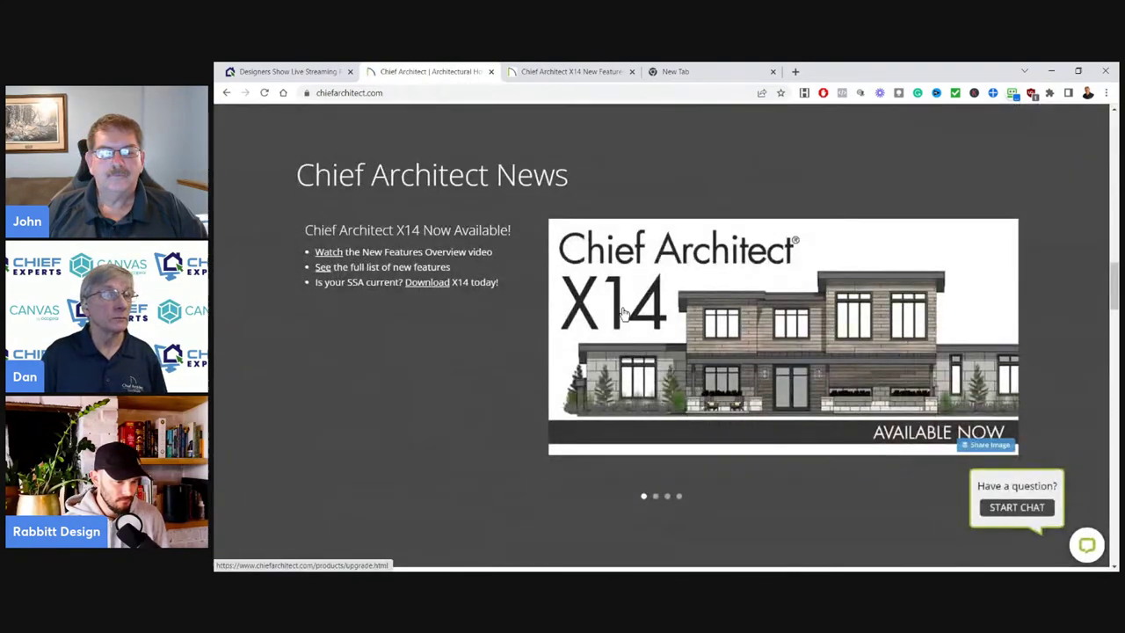
{"action": "left_click", "coordinate": [600, 326]}
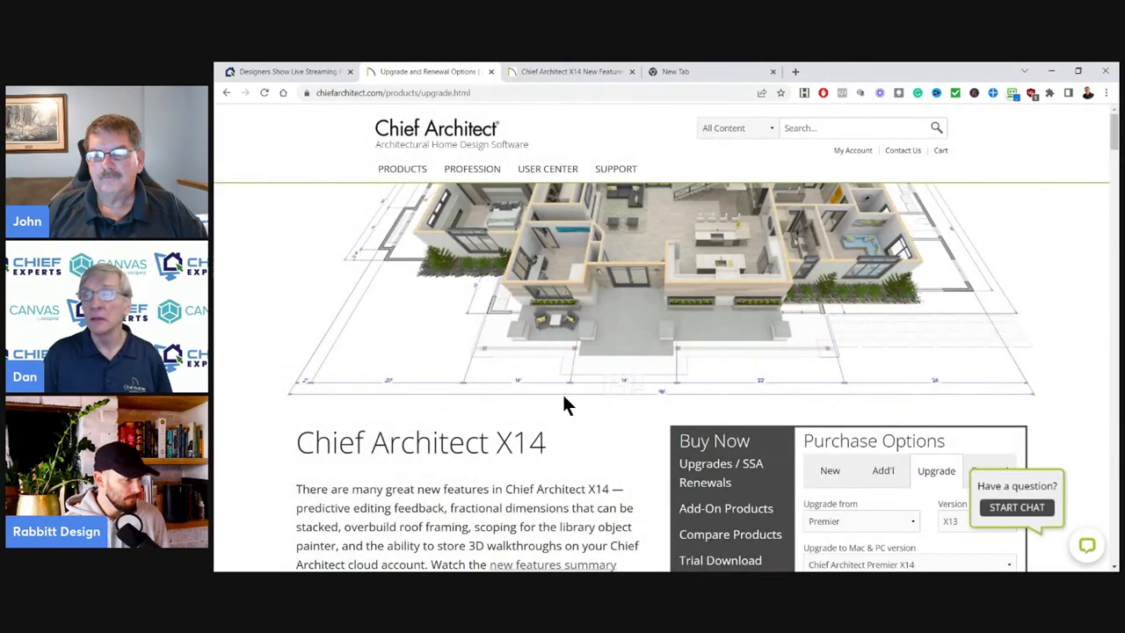
Scroll the X14 upgrade page down to the New Features Summary and highlight its heading.
{"action": "scroll", "coordinate": [564, 397], "scroll_direction": "down", "scroll_amount": 3}
{"action": "scroll", "coordinate": [563, 396], "scroll_direction": "down", "scroll_amount": 15}
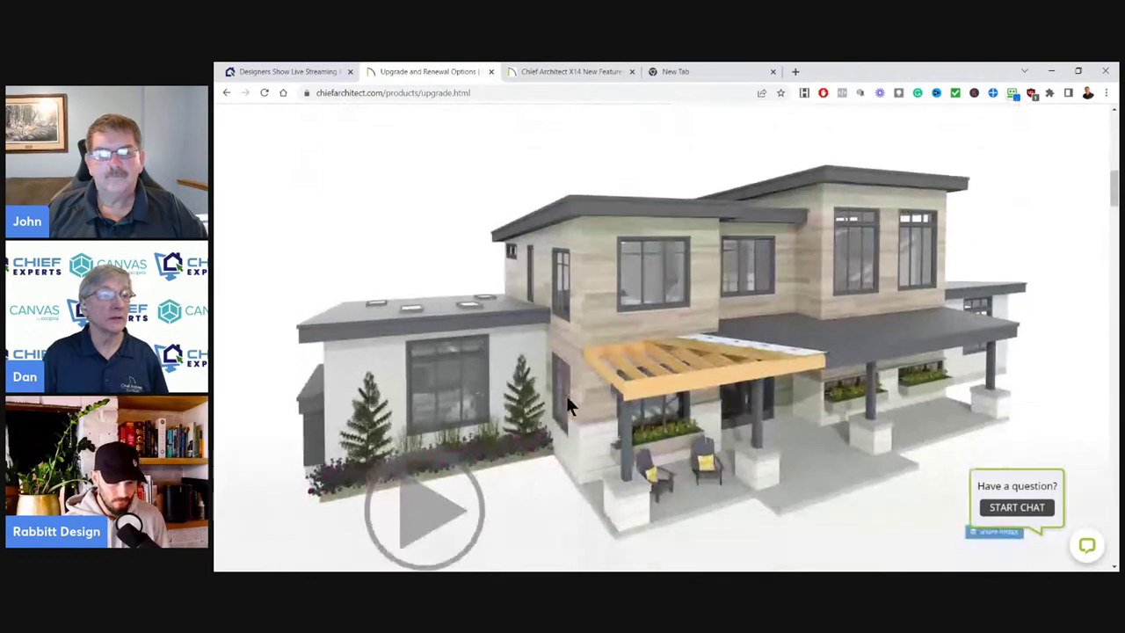
{"action": "scroll", "coordinate": [567, 404], "scroll_direction": "down", "scroll_amount": 5}
{"action": "scroll", "coordinate": [585, 466], "scroll_direction": "up", "scroll_amount": 20}
{"action": "scroll", "coordinate": [586, 462], "scroll_direction": "up", "scroll_amount": 4}
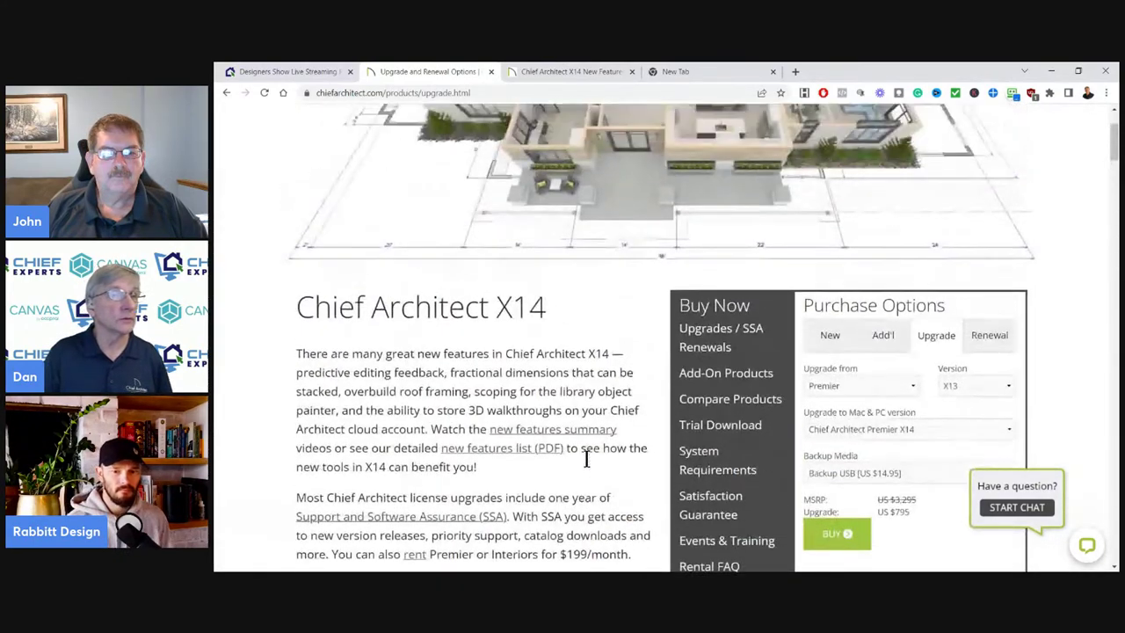
{"action": "scroll", "coordinate": [586, 458], "scroll_direction": "down", "scroll_amount": 6}
{"action": "scroll", "coordinate": [586, 458], "scroll_direction": "down", "scroll_amount": 8}
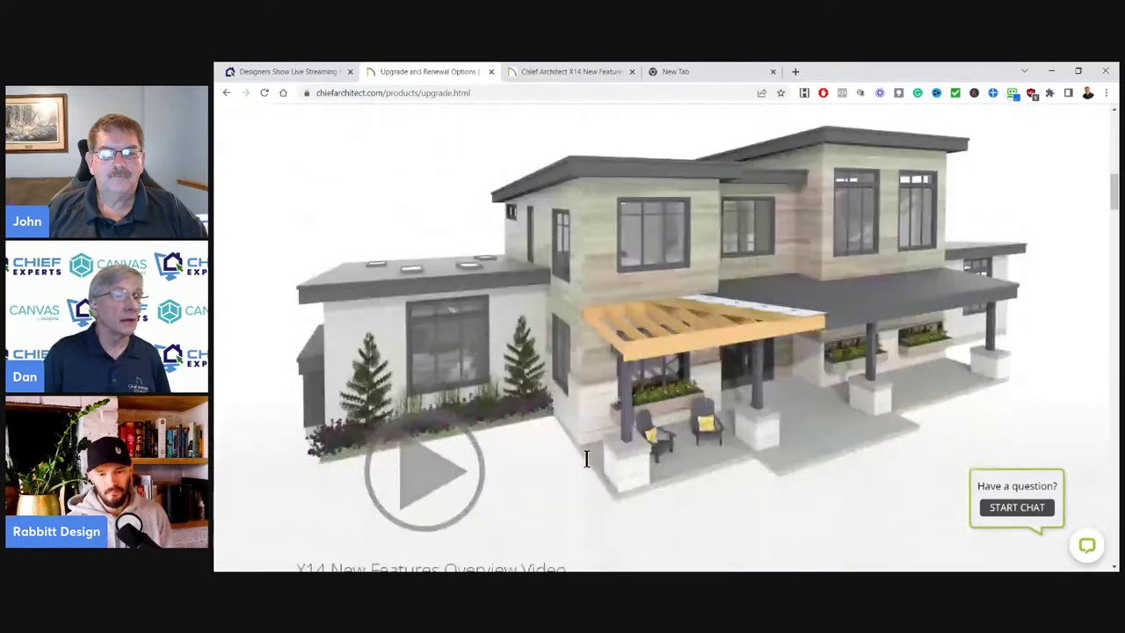
{"action": "scroll", "coordinate": [588, 465], "scroll_direction": "down", "scroll_amount": 2}
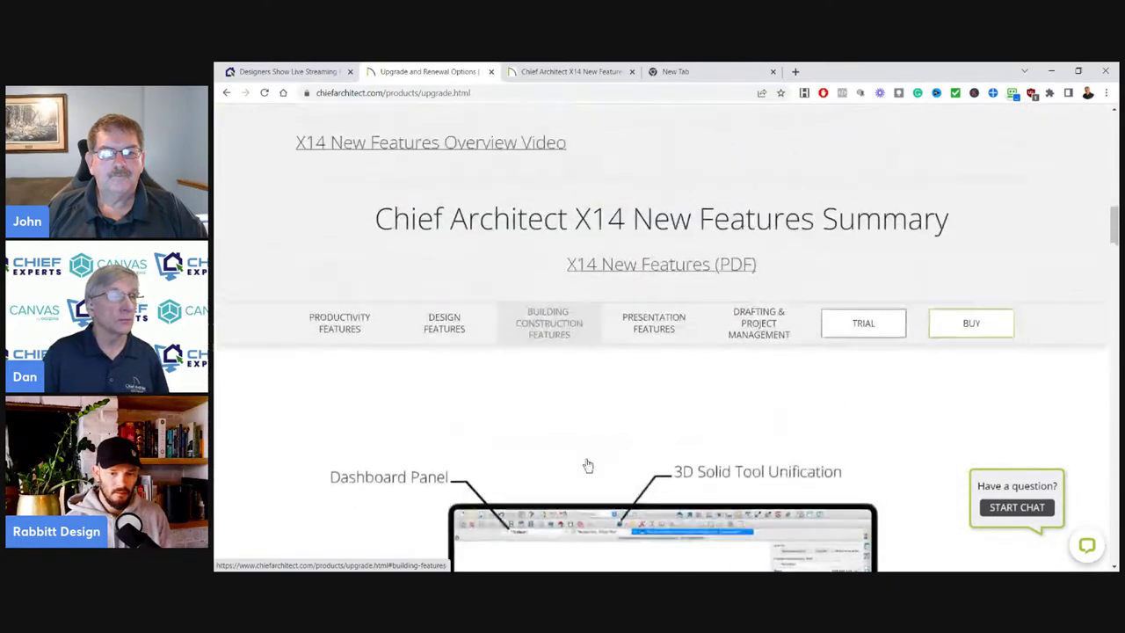
{"action": "scroll", "coordinate": [426, 364], "scroll_direction": "up", "scroll_amount": 4}
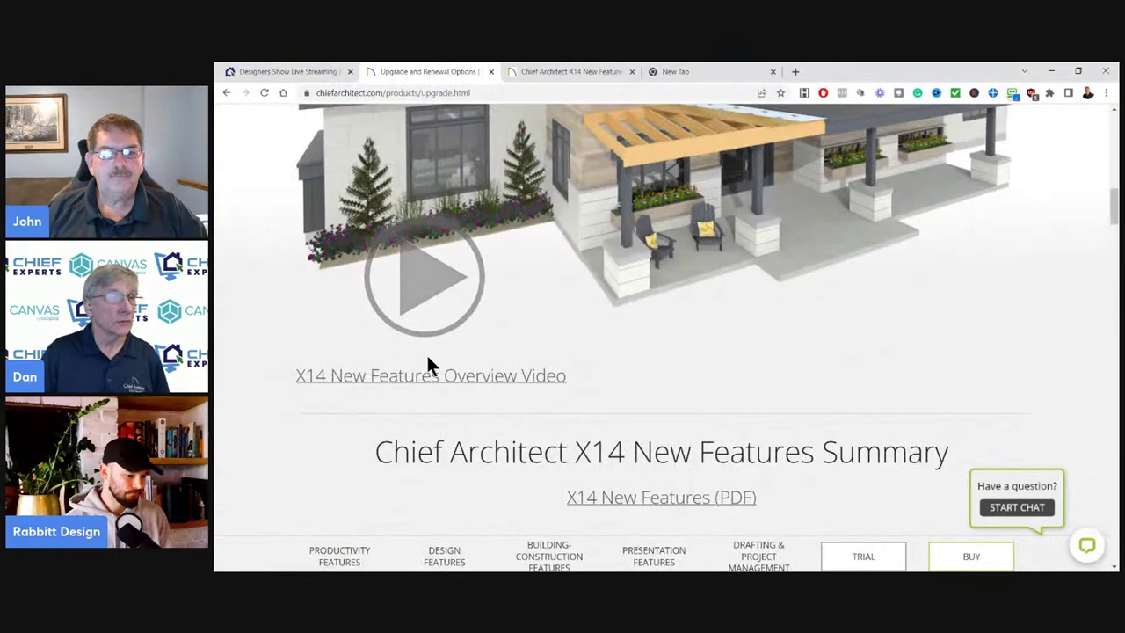
{"action": "scroll", "coordinate": [427, 366], "scroll_direction": "up", "scroll_amount": 2}
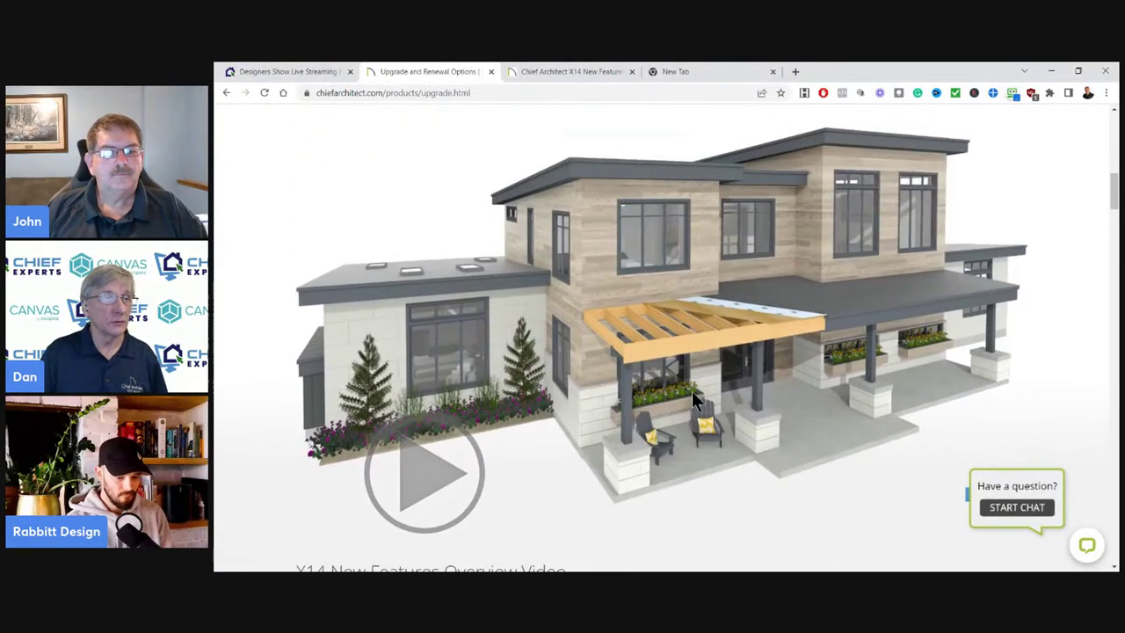
{"action": "scroll", "coordinate": [691, 389], "scroll_direction": "down", "scroll_amount": 2}
{"action": "scroll", "coordinate": [589, 404], "scroll_direction": "down", "scroll_amount": 1}
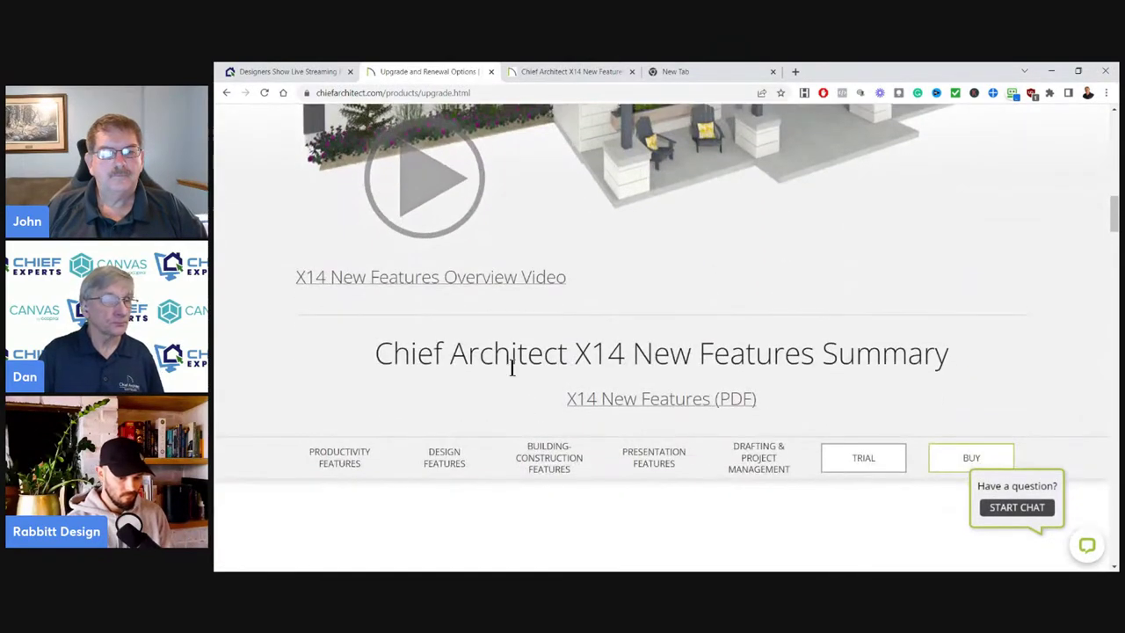
{"action": "left_click_drag", "start_coordinate": [509, 358], "coordinate": [985, 353]}
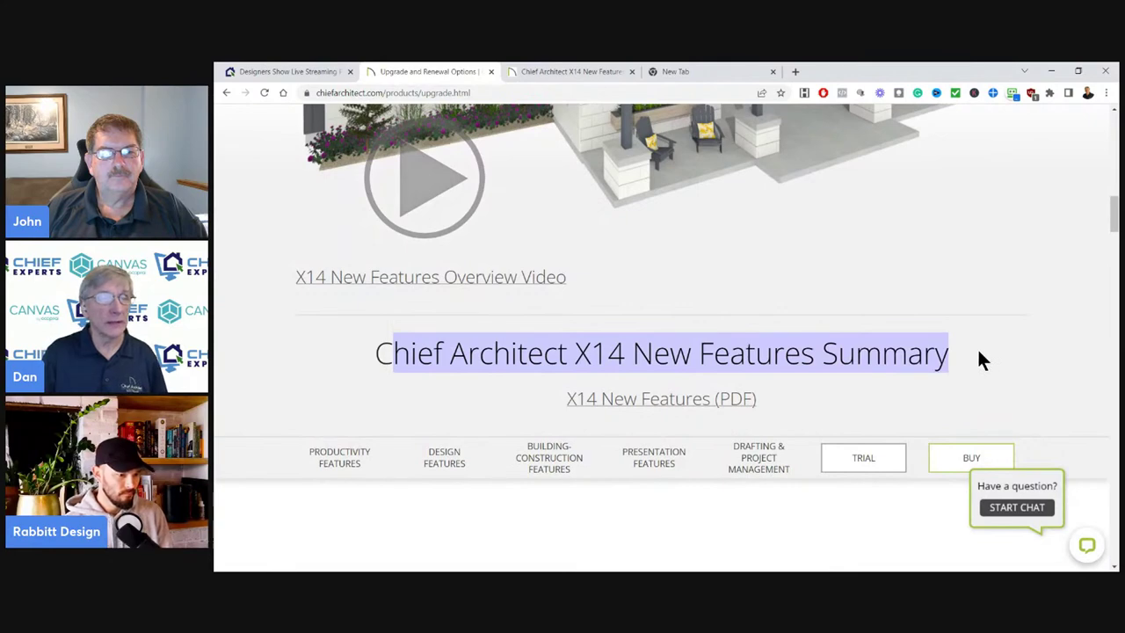
Open the 'X14 New Features (PDF)' link and page through it to page 6, then back to page 5.
{"action": "left_click", "coordinate": [644, 401]}
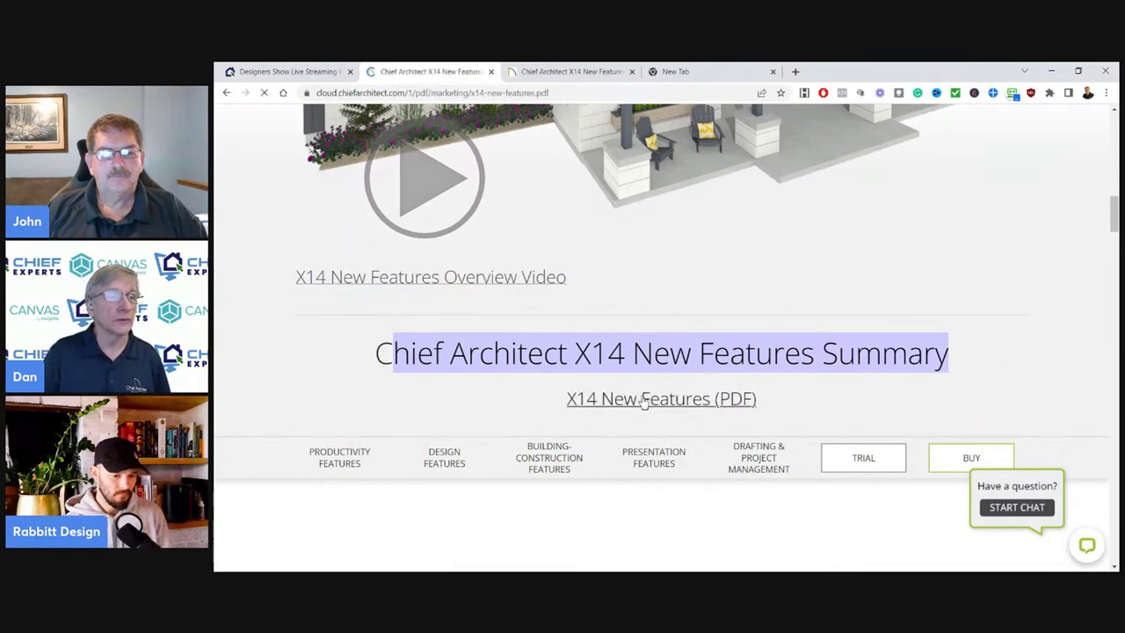
{"action": "scroll", "coordinate": [672, 341], "scroll_direction": "down", "scroll_amount": 13}
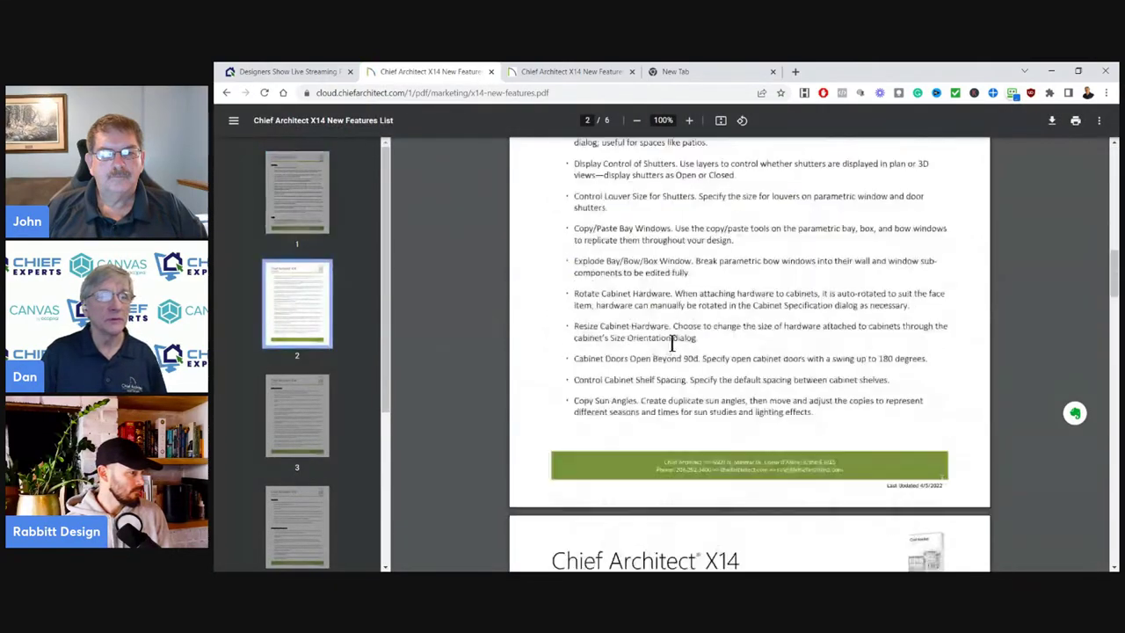
{"action": "scroll", "coordinate": [673, 341], "scroll_direction": "down", "scroll_amount": 10}
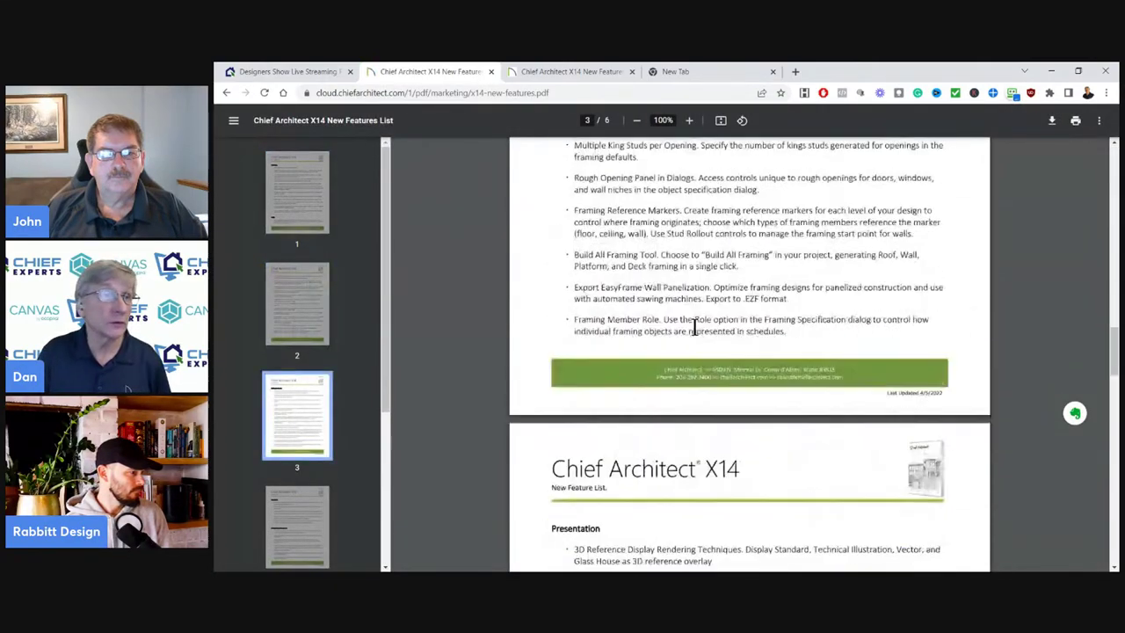
{"action": "scroll", "coordinate": [694, 334], "scroll_direction": "down", "scroll_amount": 7}
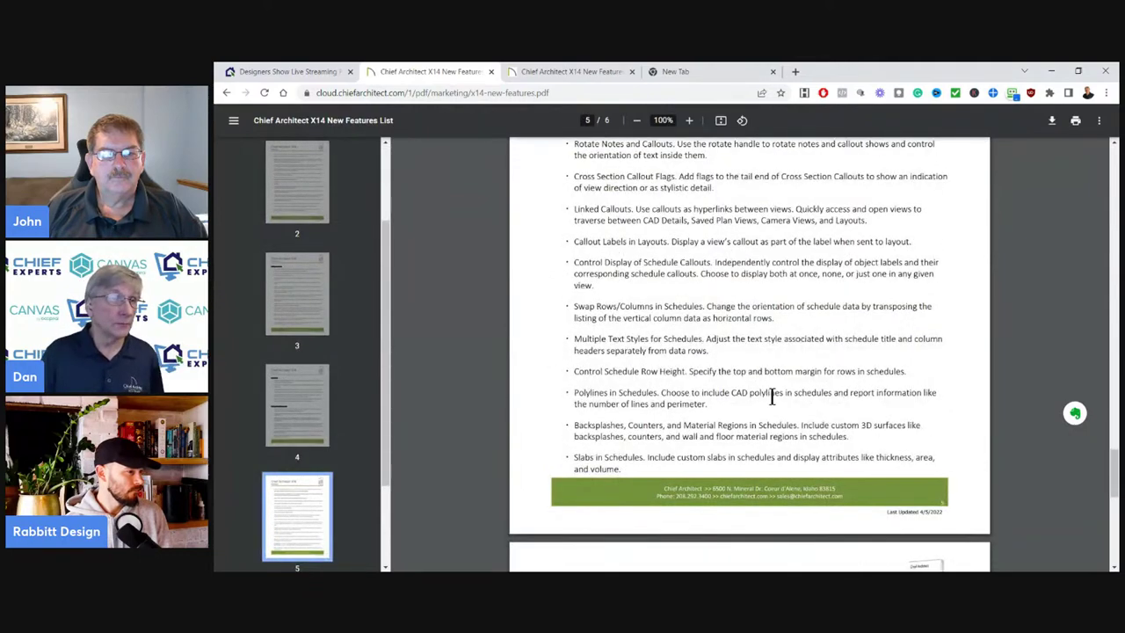
{"action": "scroll", "coordinate": [781, 393], "scroll_direction": "down", "scroll_amount": 2}
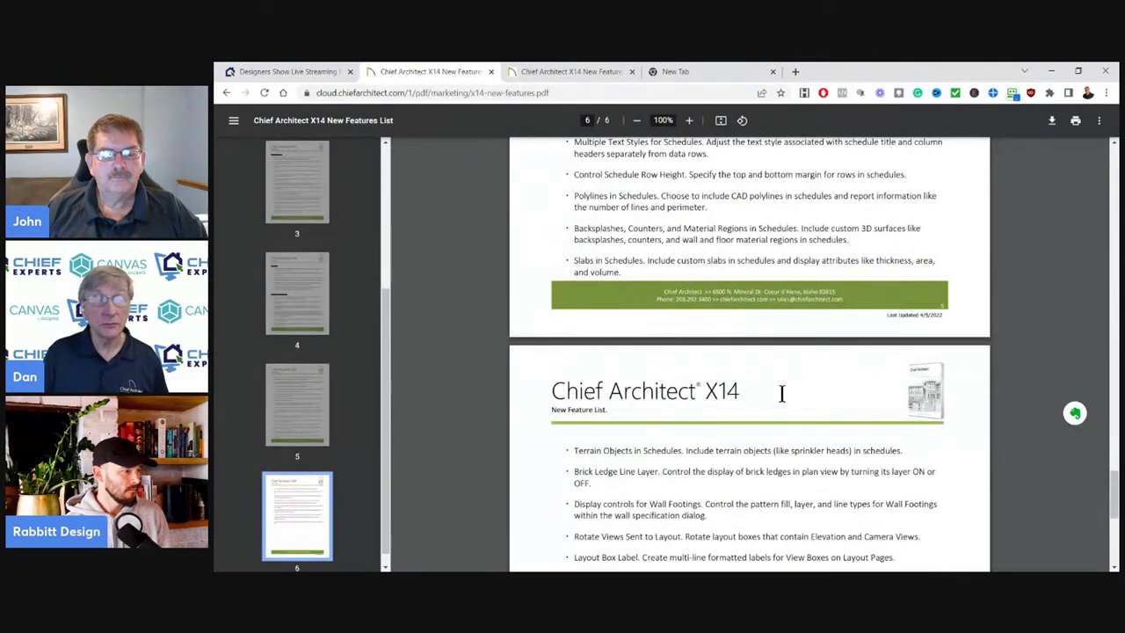
{"action": "scroll", "coordinate": [781, 393], "scroll_direction": "up", "scroll_amount": 9}
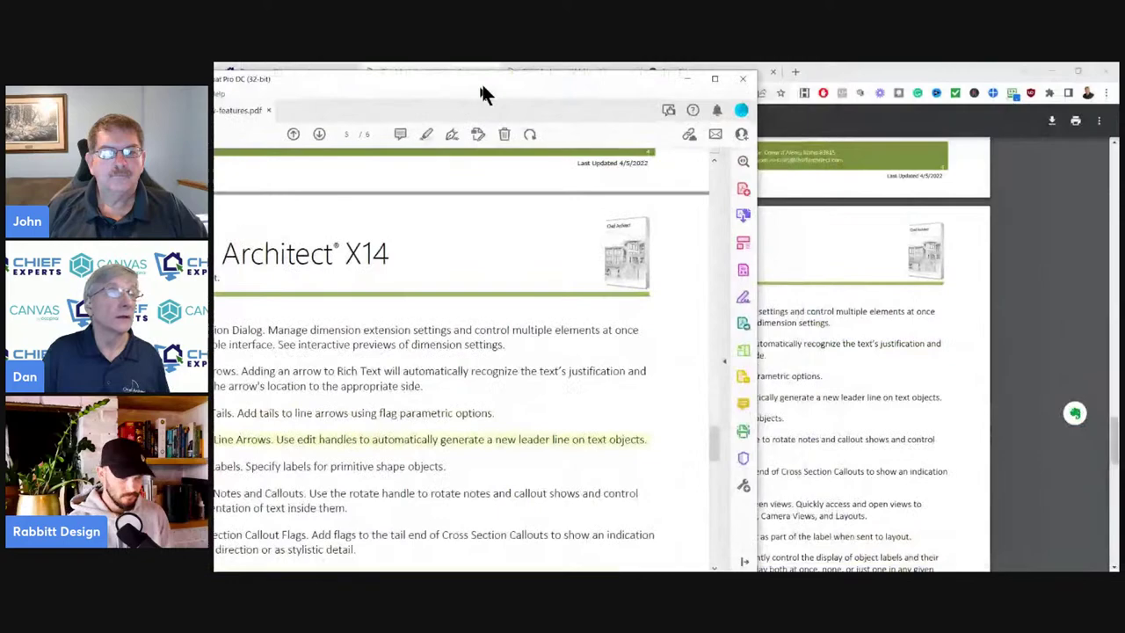
Maximize the Acrobat window showing x14-new-features.pdf, then switch to the Chief Architect X14 plan.
{"action": "left_click_drag", "start_coordinate": [479, 79], "coordinate": [571, 81]}
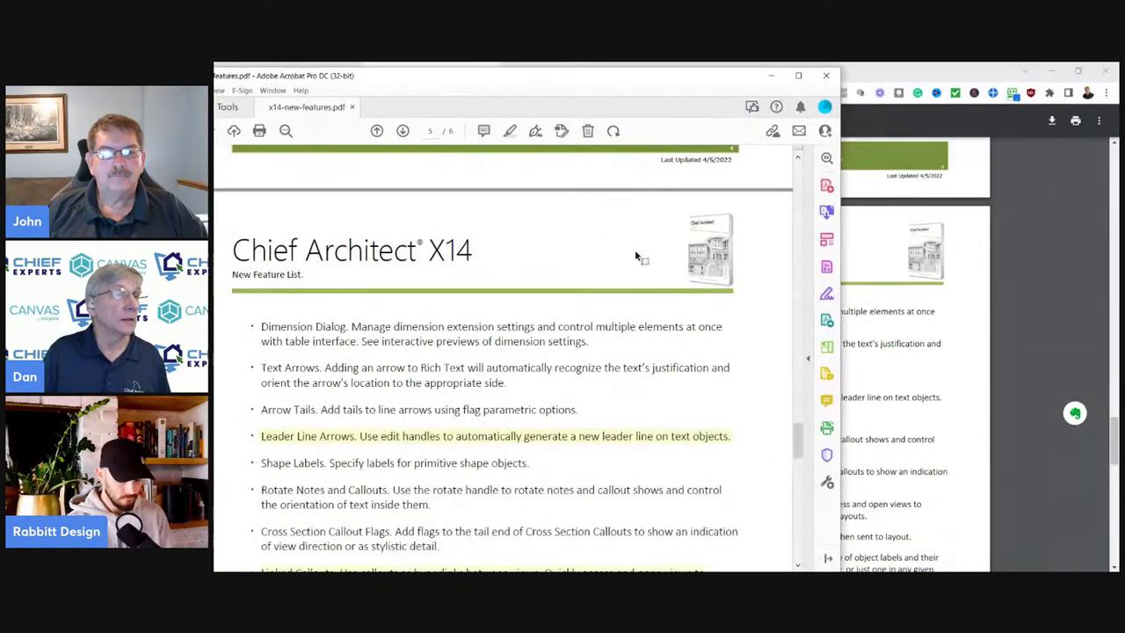
{"action": "double_click", "coordinate": [585, 75]}
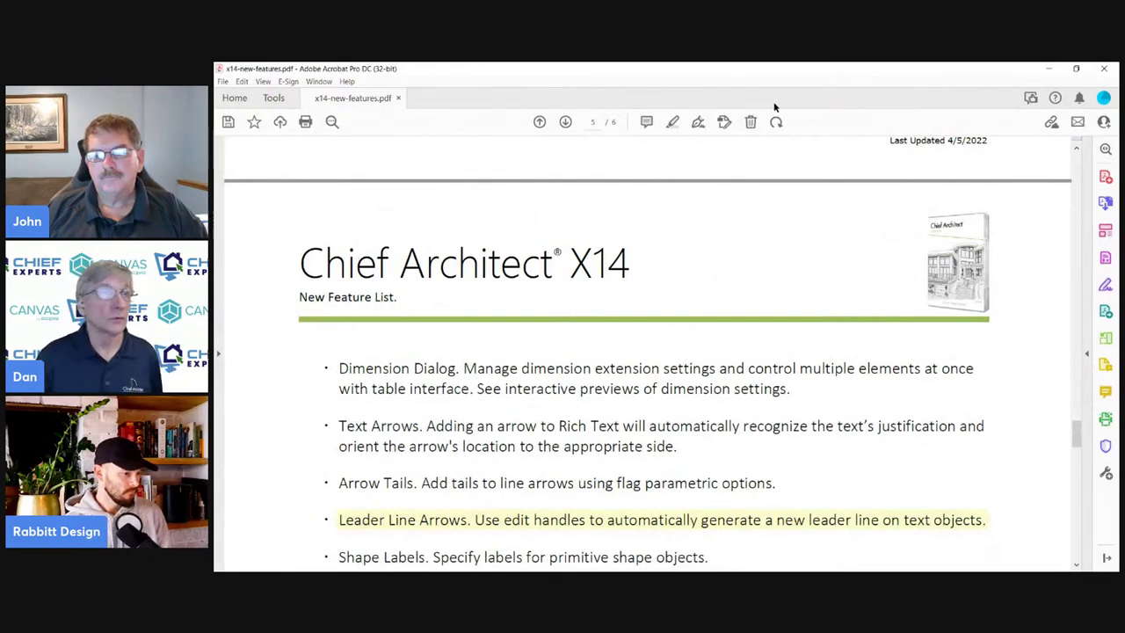
{"action": "key", "text": "alt+Tab"}
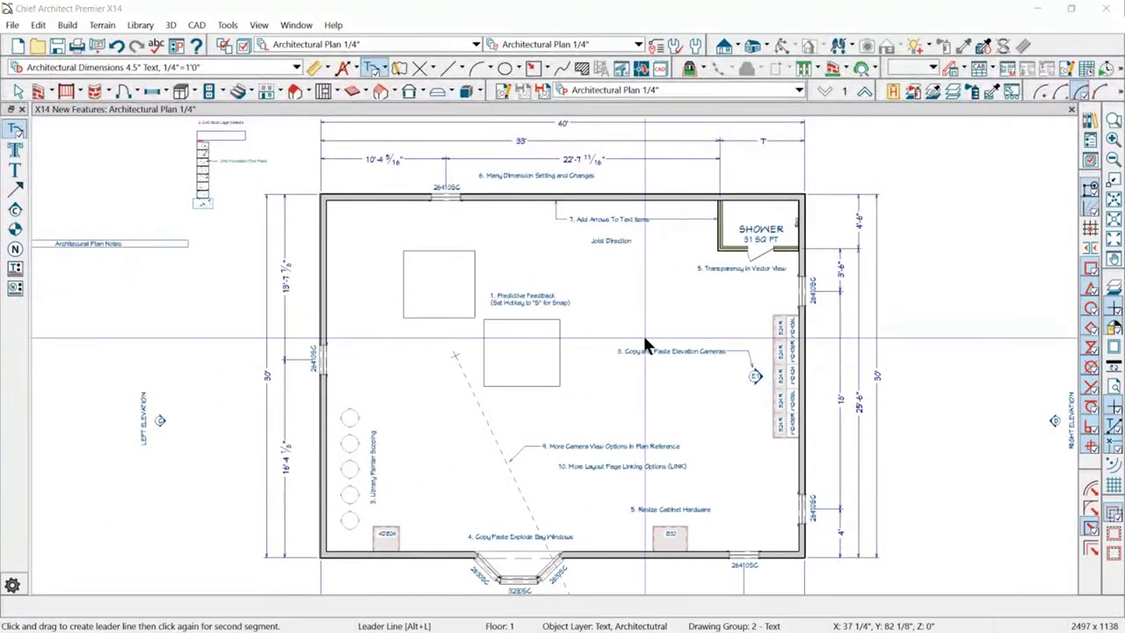
Point-to-point move the lower square so its corner snaps onto the other square's corner.
{"action": "scroll", "coordinate": [492, 223], "scroll_direction": "down", "scroll_amount": 2}
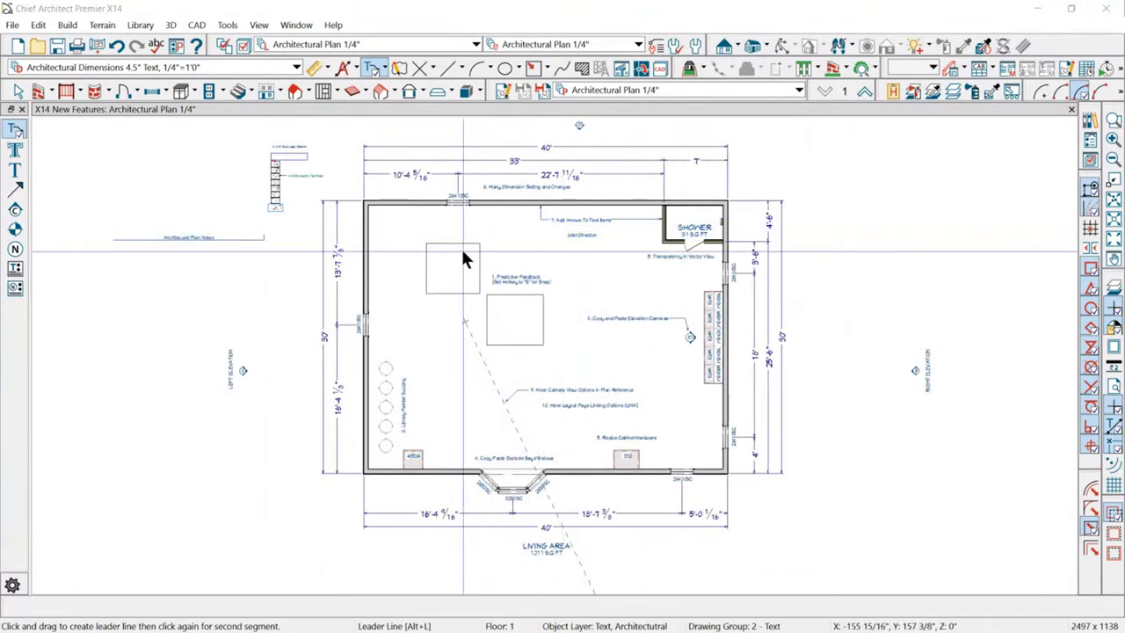
{"action": "scroll", "coordinate": [466, 257], "scroll_direction": "up", "scroll_amount": 5}
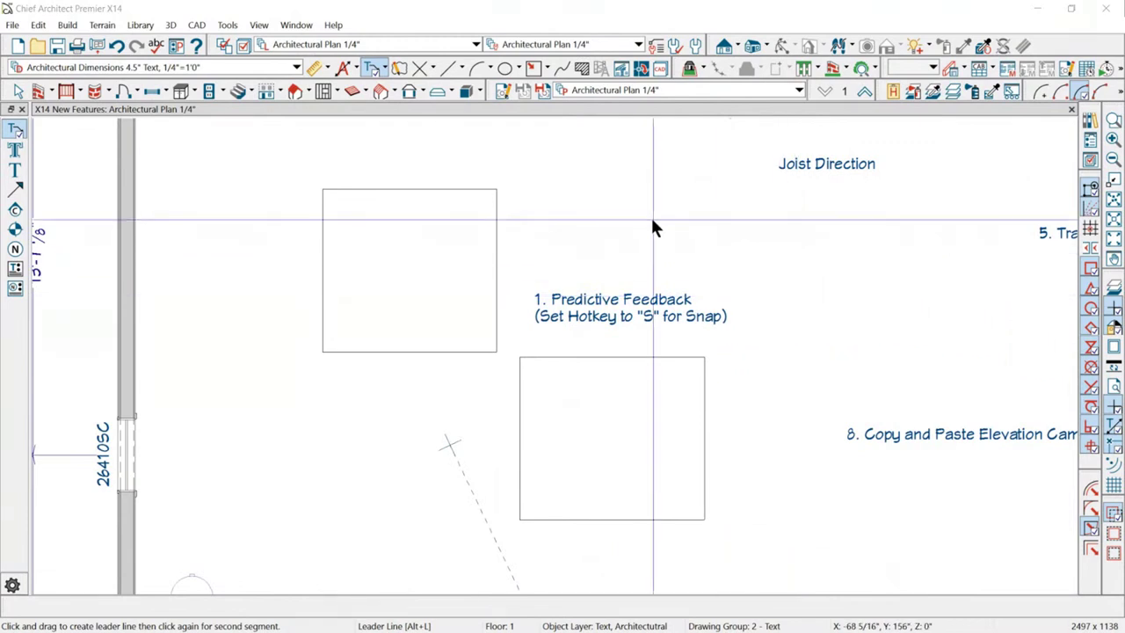
{"action": "left_click", "coordinate": [553, 357]}
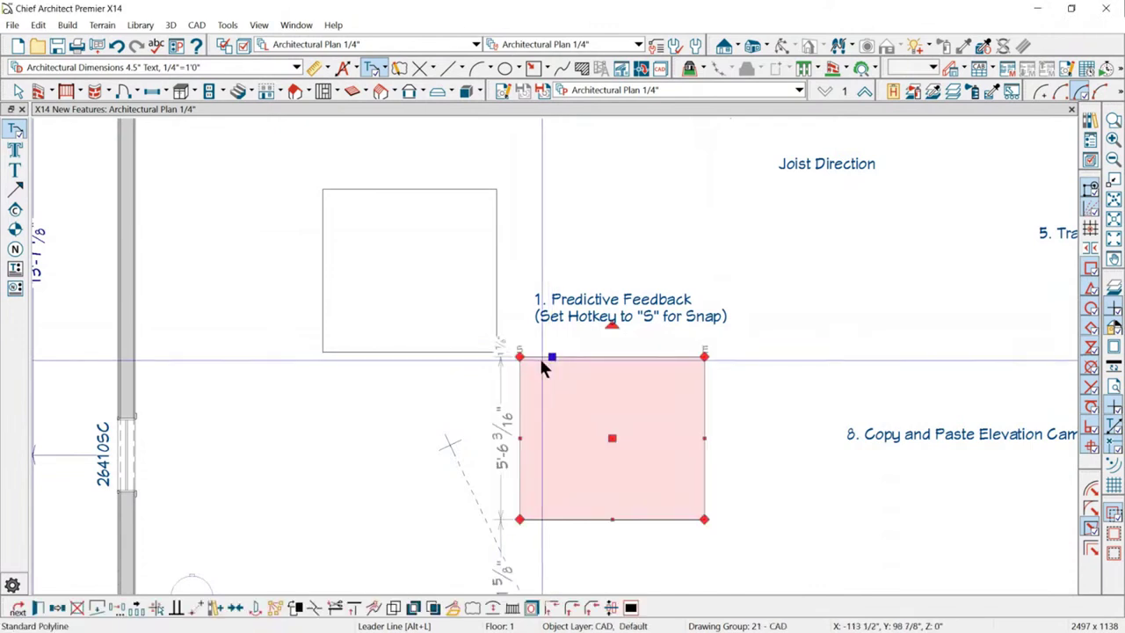
{"action": "scroll", "coordinate": [553, 358], "scroll_direction": "up", "scroll_amount": 1}
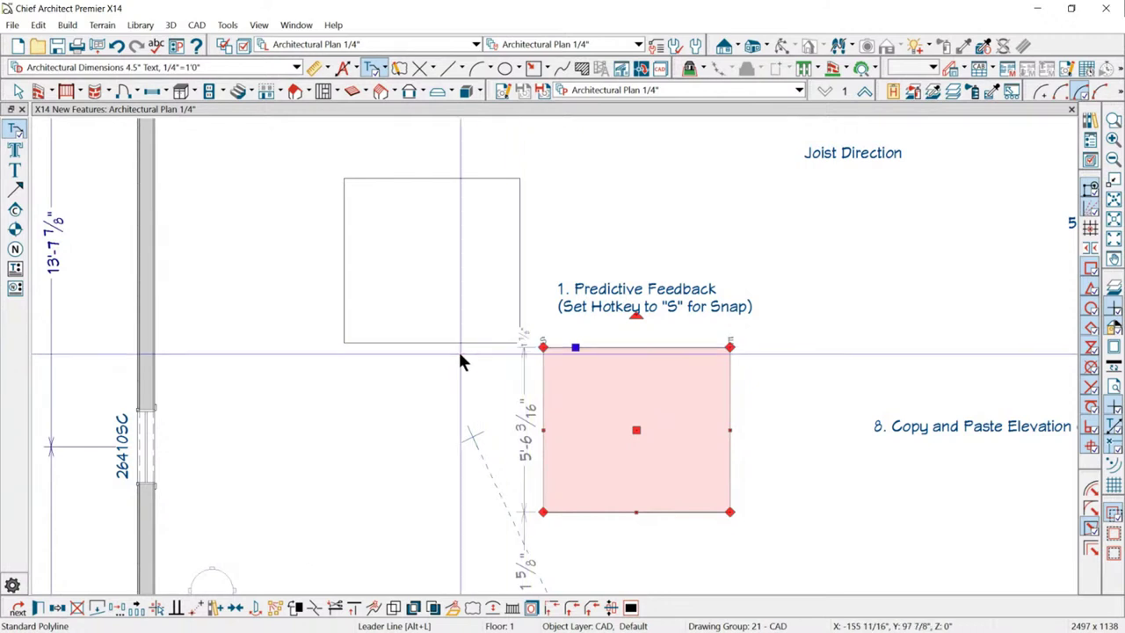
{"action": "left_click", "coordinate": [197, 606]}
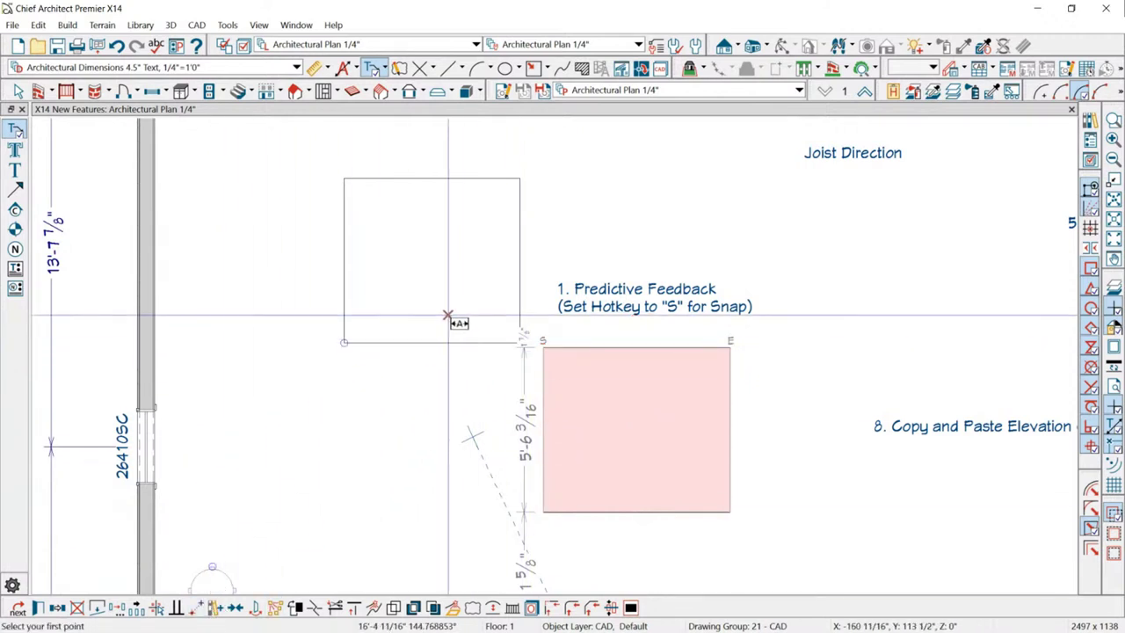
{"action": "scroll", "coordinate": [501, 328], "scroll_direction": "up", "scroll_amount": 2}
{"action": "left_click", "coordinate": [576, 360]}
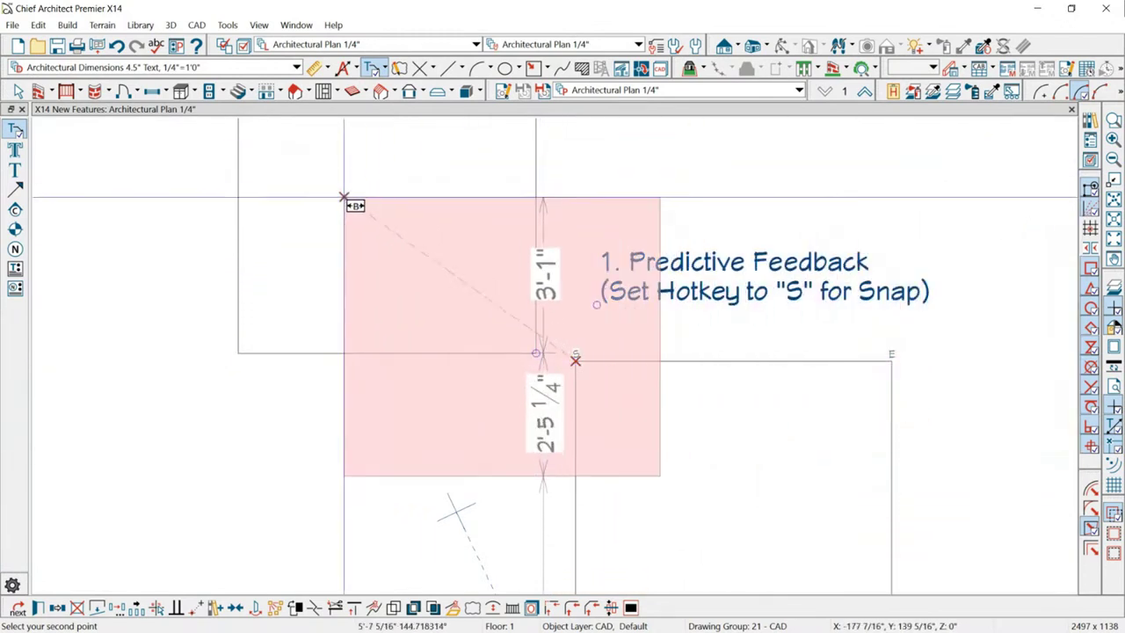
{"action": "scroll", "coordinate": [484, 246], "scroll_direction": "down", "scroll_amount": 2}
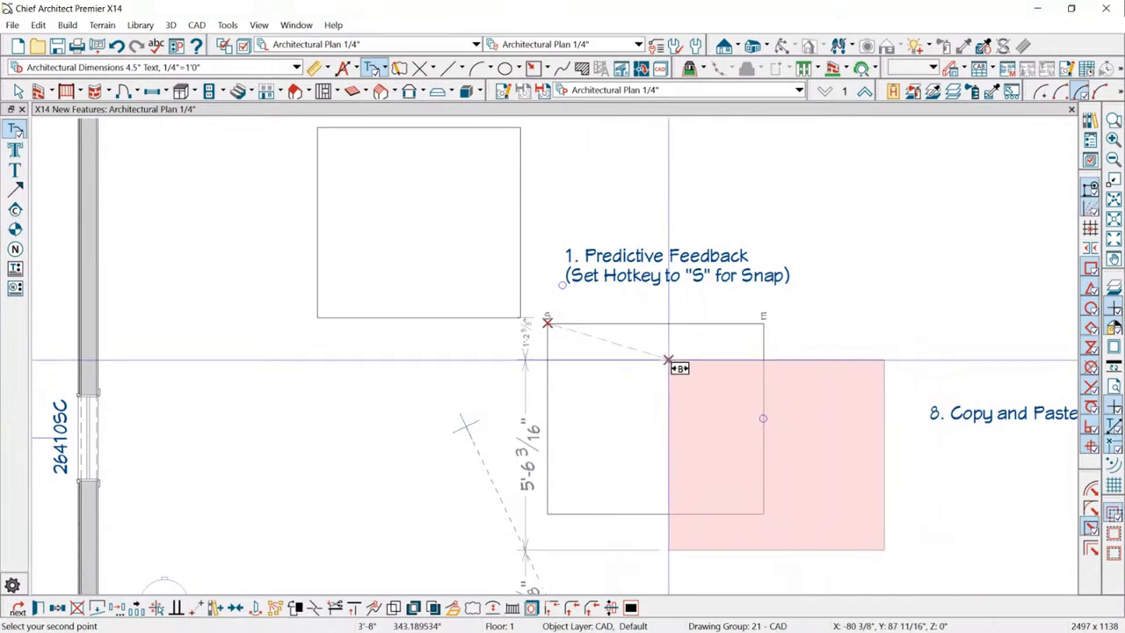
{"action": "left_click", "coordinate": [521, 318]}
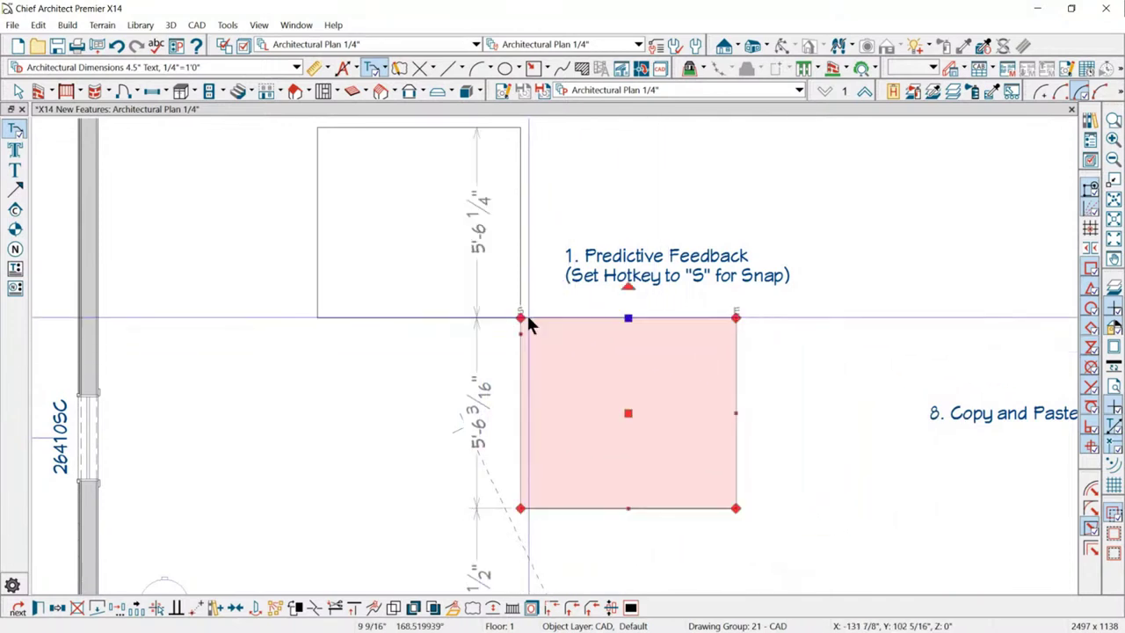
Drag the square slightly down and right, off the other square's corner.
{"action": "left_click_drag", "start_coordinate": [626, 409], "coordinate": [657, 427]}
{"action": "scroll", "coordinate": [655, 345], "scroll_direction": "down", "scroll_amount": 4}
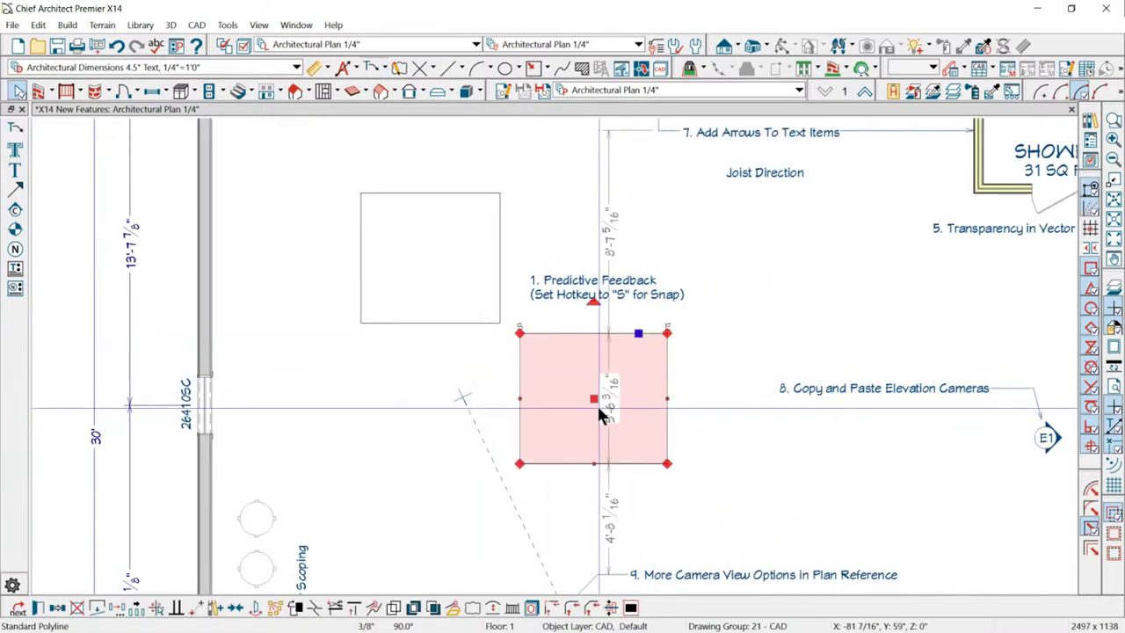
{"action": "left_click_drag", "start_coordinate": [597, 402], "coordinate": [623, 430]}
{"action": "scroll", "coordinate": [615, 314], "scroll_direction": "down", "scroll_amount": 3}
{"action": "scroll", "coordinate": [642, 264], "scroll_direction": "down", "scroll_amount": 2}
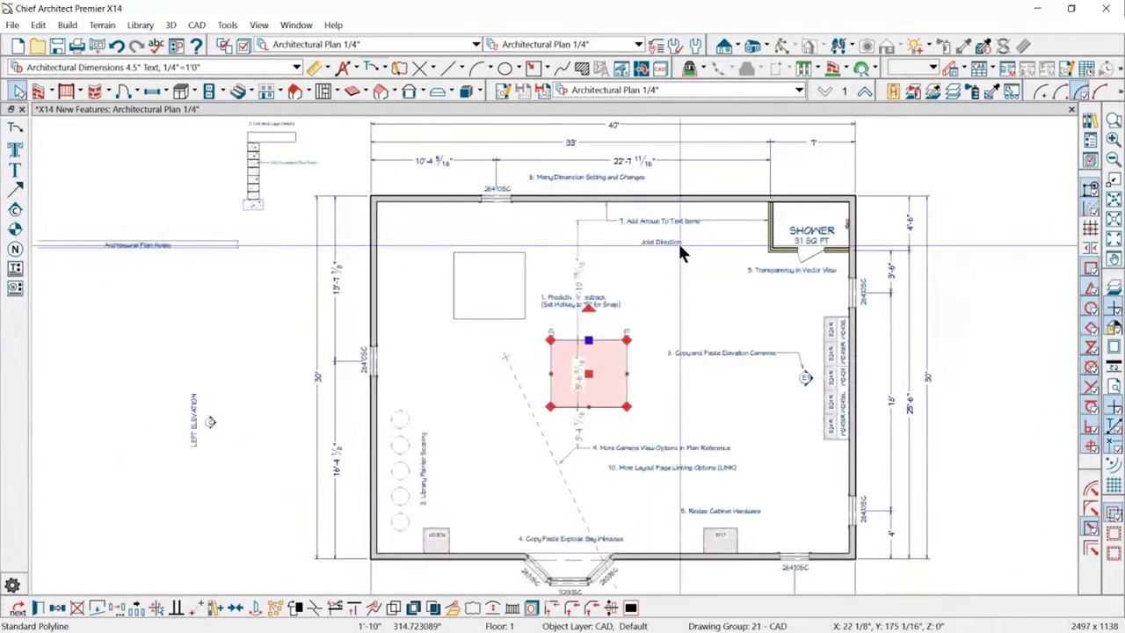
Begin a point-to-point move of the right-wall cabinets, then cancel it so they stay put.
{"action": "key", "text": "Escape"}
{"action": "left_click", "coordinate": [844, 466]}
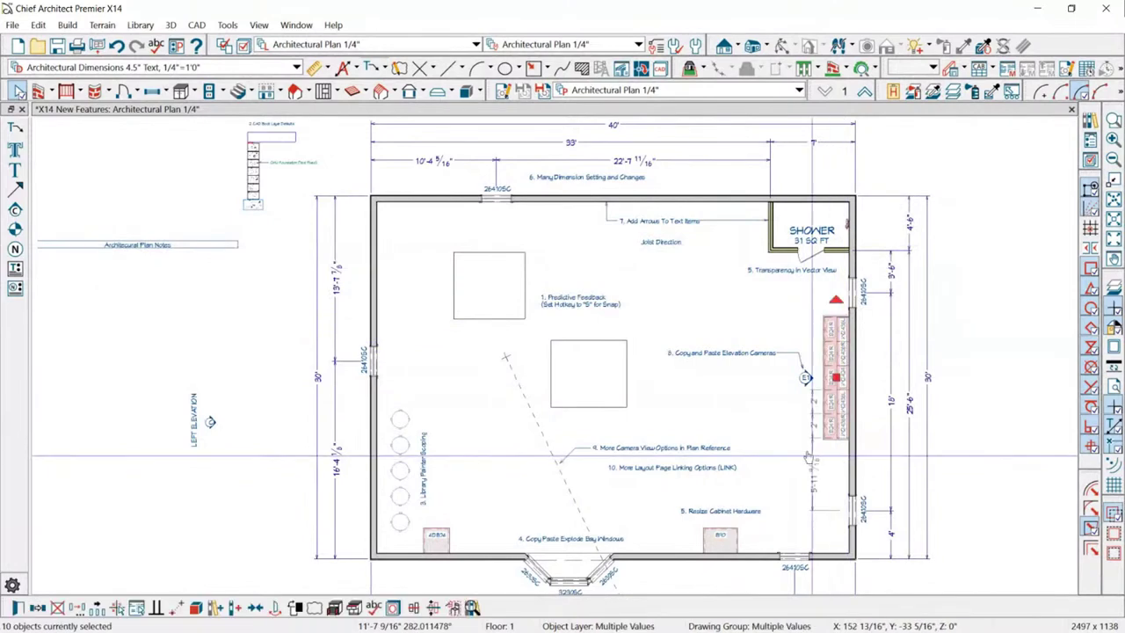
{"action": "left_click", "coordinate": [176, 607]}
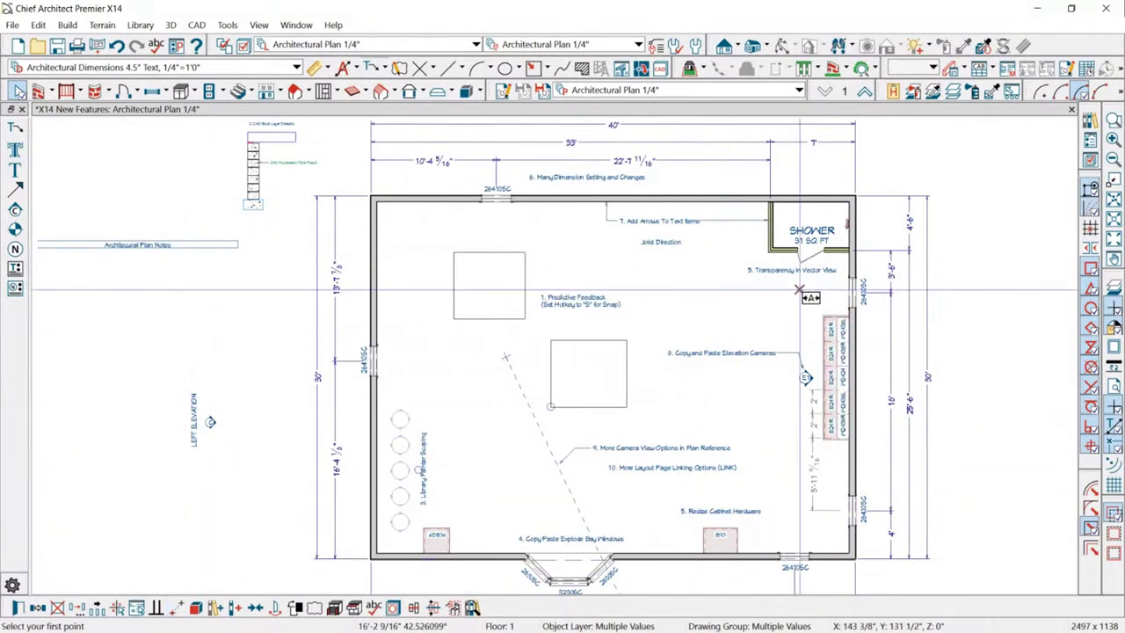
{"action": "left_click", "coordinate": [824, 317]}
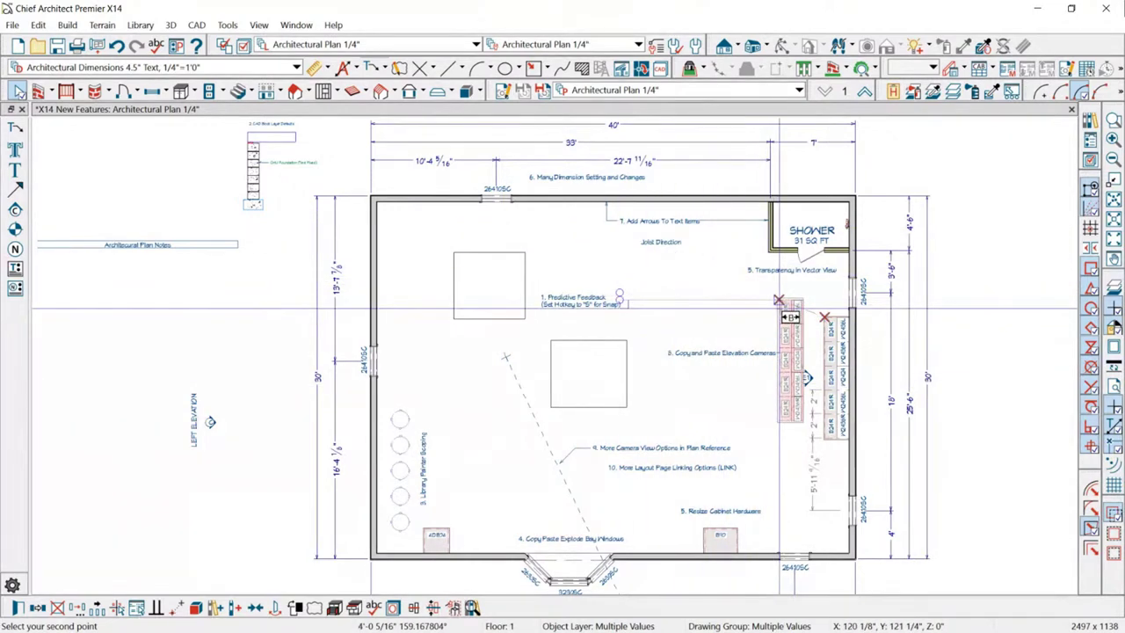
{"action": "key", "text": "Escape"}
Select the lower square and move it from its corner slightly further down-right.
{"action": "scroll", "coordinate": [509, 276], "scroll_direction": "up", "scroll_amount": 4}
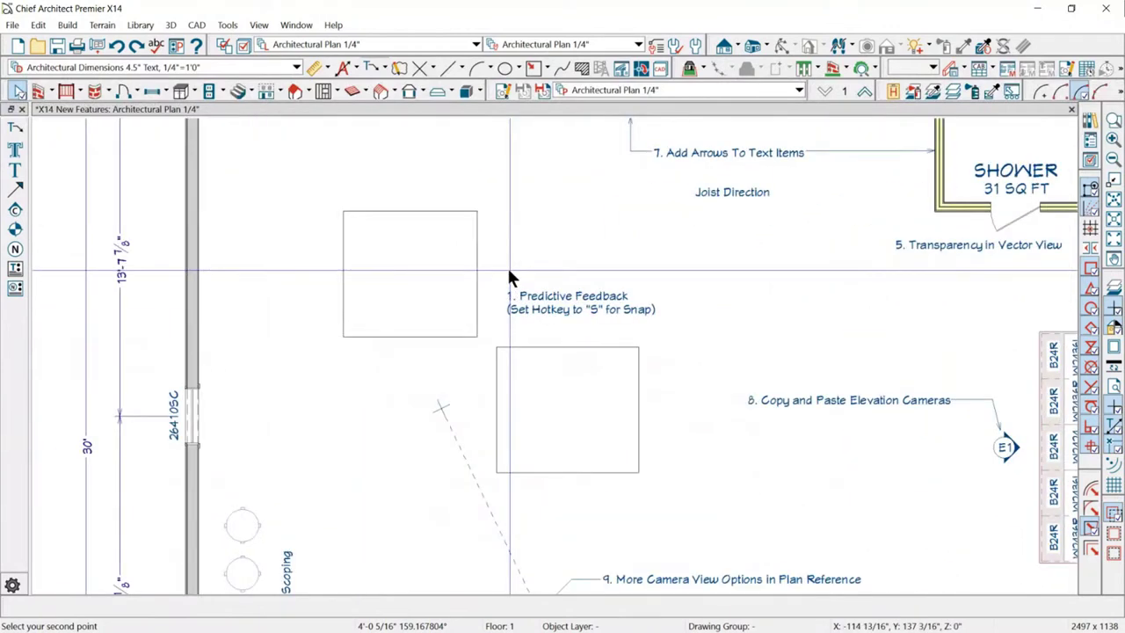
{"action": "scroll", "coordinate": [523, 290], "scroll_direction": "up", "scroll_amount": 1}
{"action": "scroll", "coordinate": [521, 323], "scroll_direction": "up", "scroll_amount": 1}
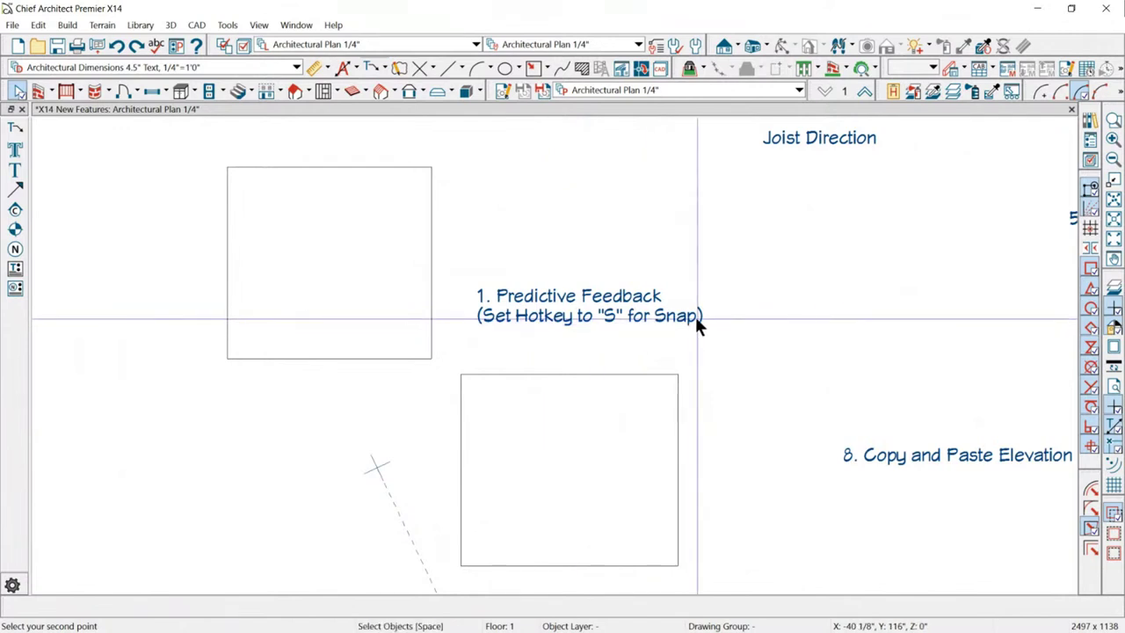
{"action": "scroll", "coordinate": [601, 265], "scroll_direction": "down", "scroll_amount": 1}
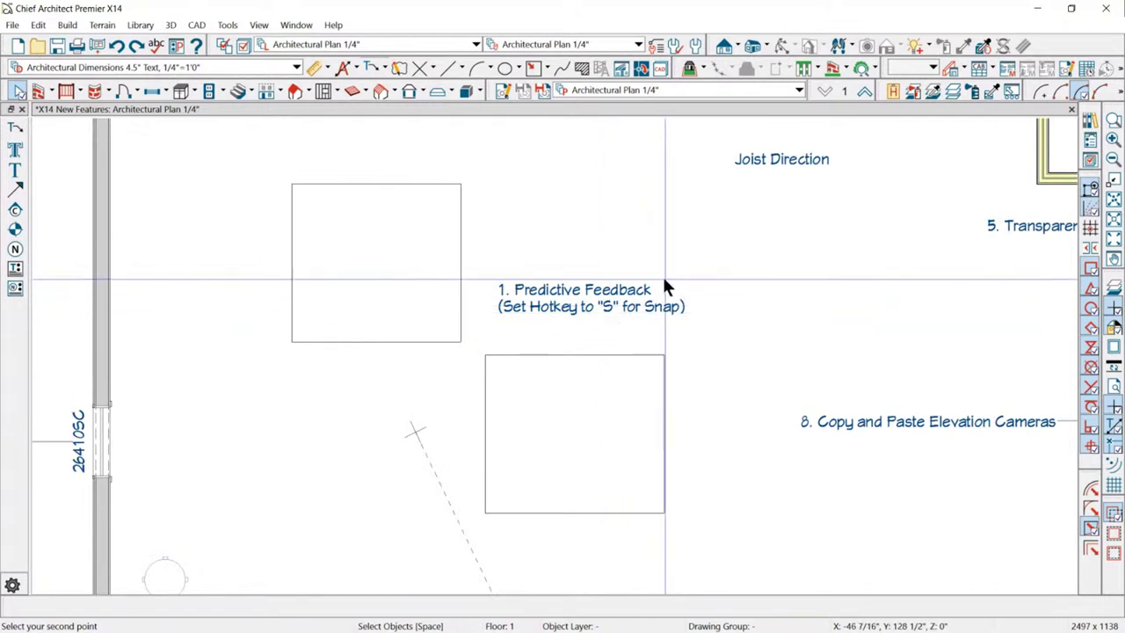
{"action": "left_click", "coordinate": [515, 361]}
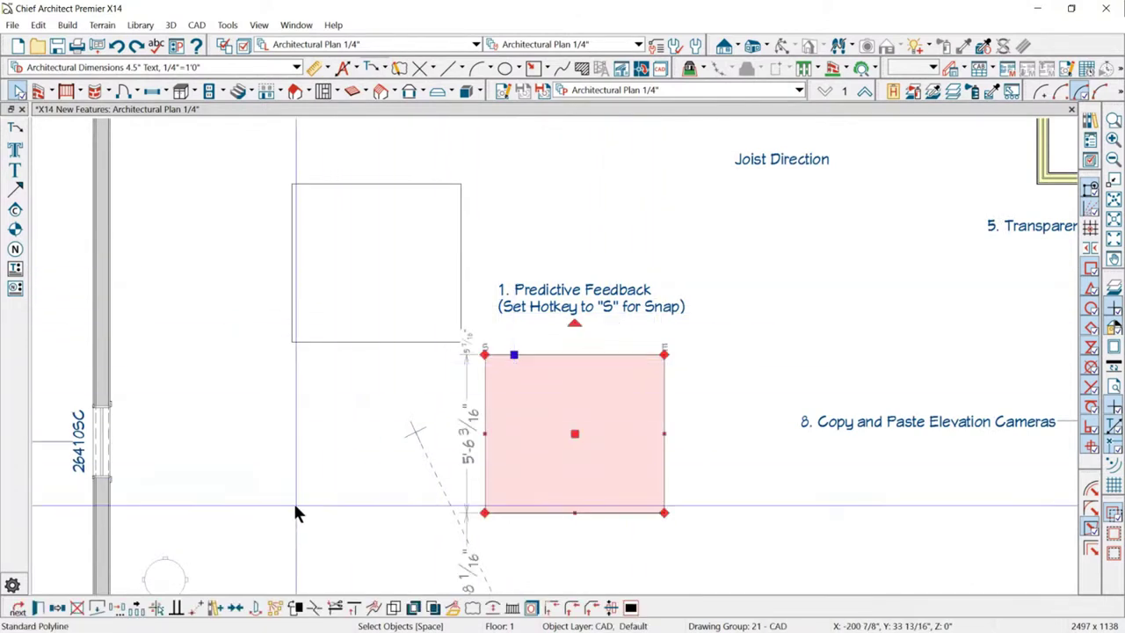
{"action": "key", "text": "m"}
{"action": "left_click", "coordinate": [484, 354]}
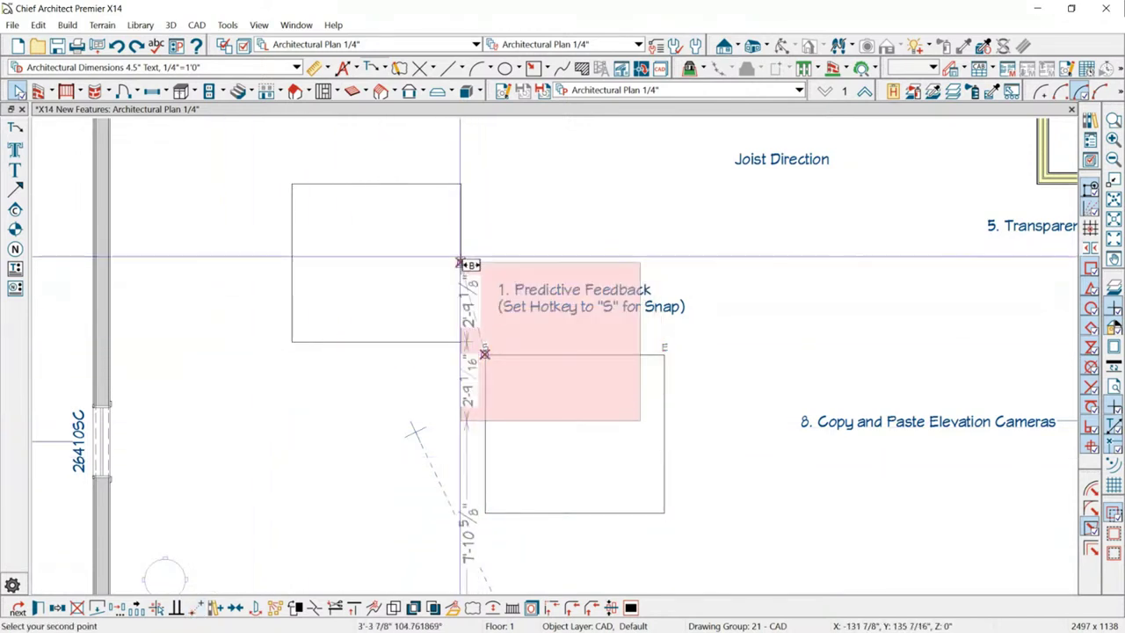
{"action": "left_click", "coordinate": [514, 386]}
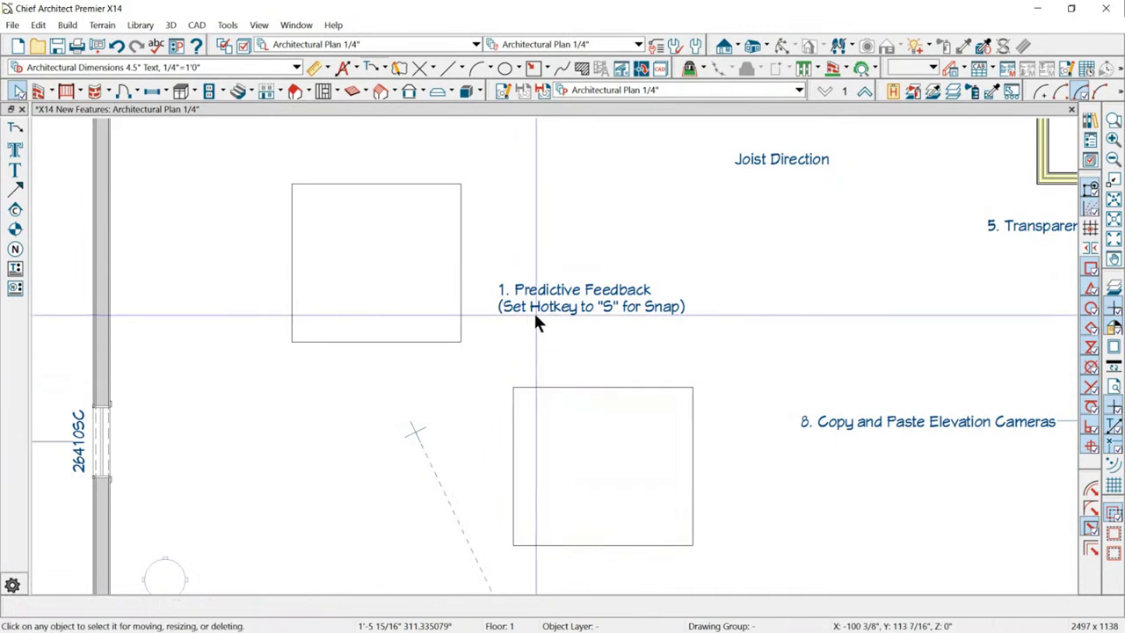
In Customize Hotkeys, find 'point to point' and assign S to Point to Point Move.
{"action": "left_click", "coordinate": [227, 26]}
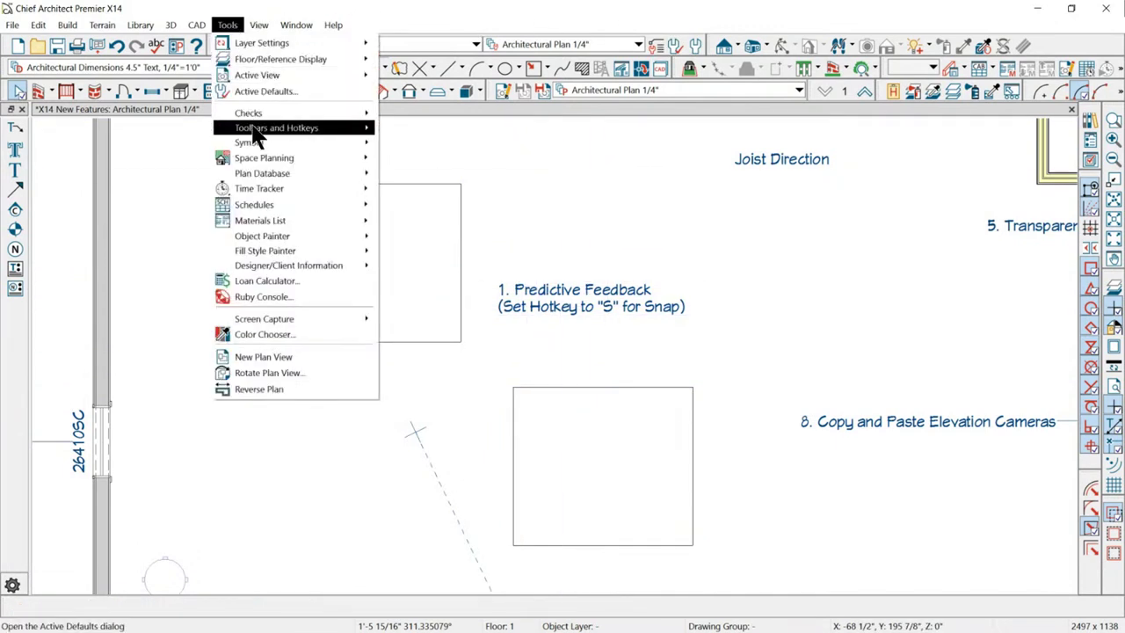
{"action": "mouse_move", "coordinate": [255, 132]}
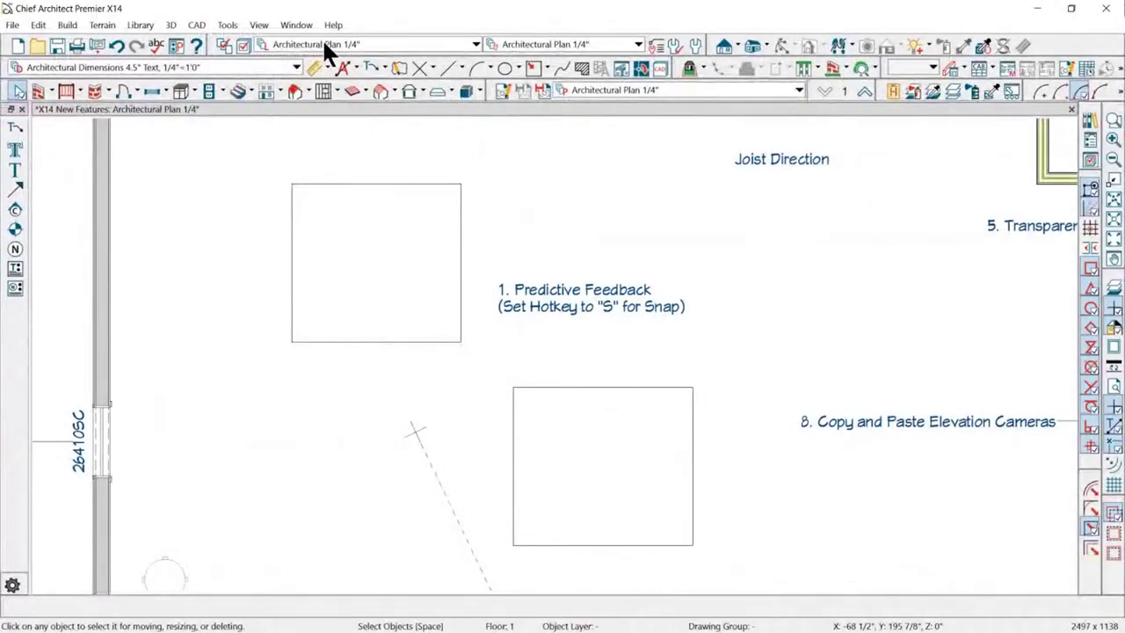
{"action": "left_click", "coordinate": [227, 25]}
{"action": "mouse_move", "coordinate": [254, 129]}
{"action": "left_click", "coordinate": [412, 167]}
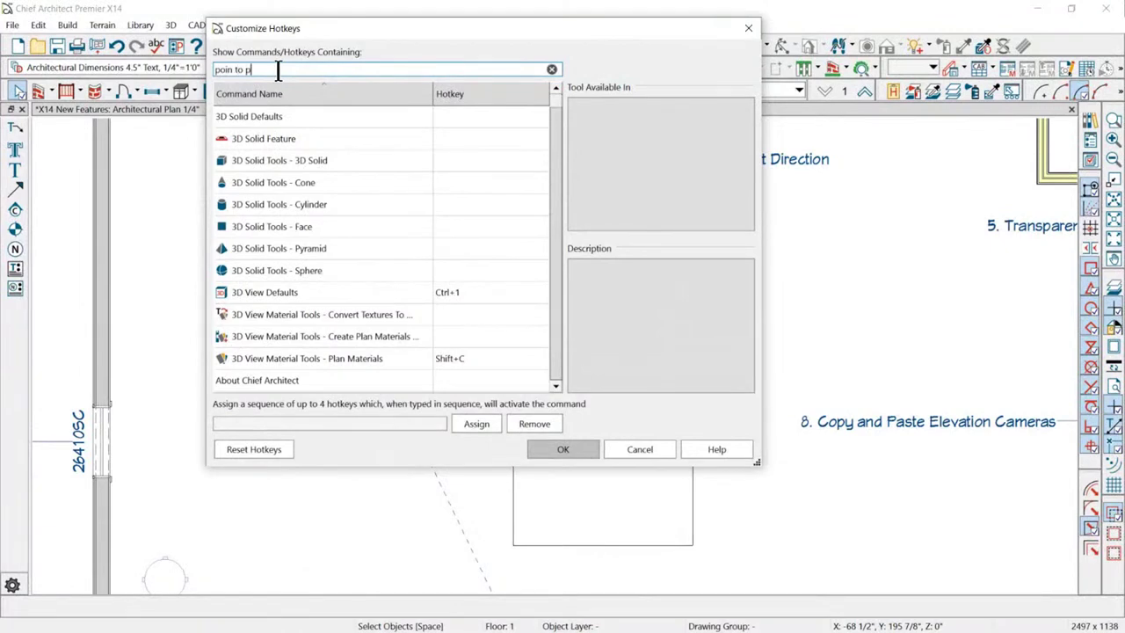
{"action": "key", "text": "BackSpace"}
{"action": "key", "text": "BackSpace"}
{"action": "type", "text": "t"}
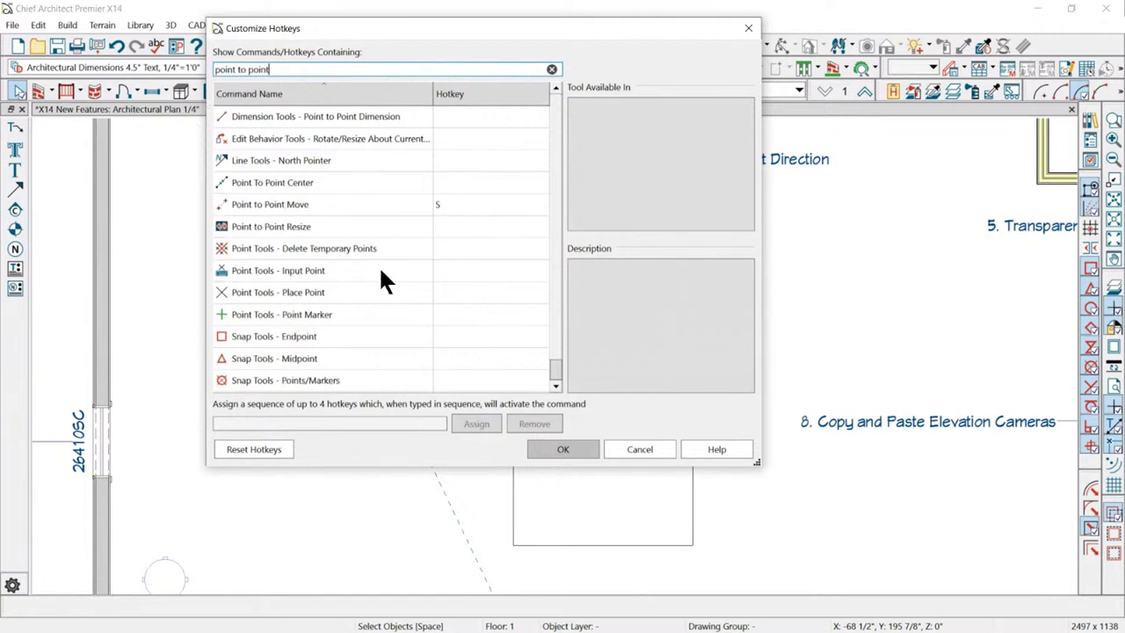
{"action": "left_click", "coordinate": [268, 204]}
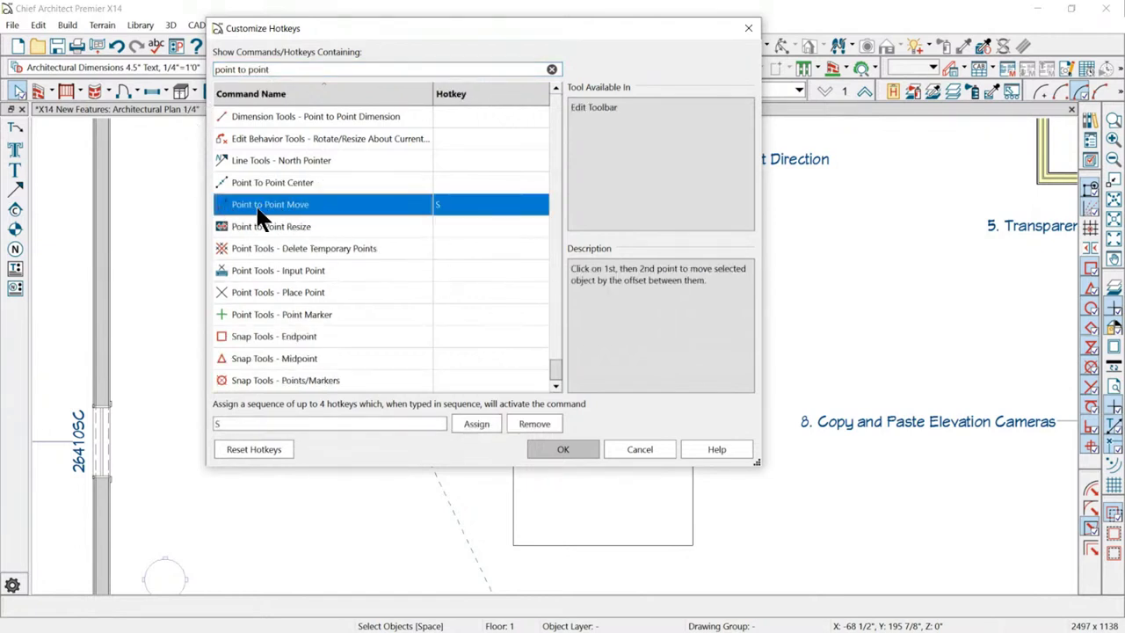
{"action": "left_click", "coordinate": [241, 424]}
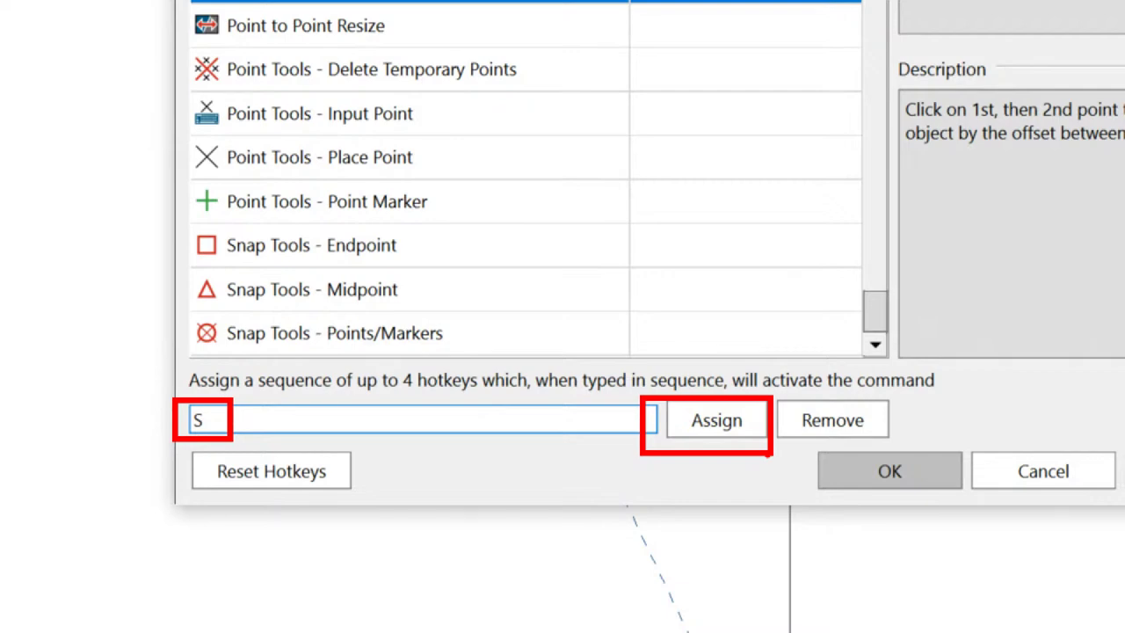
{"action": "left_click", "coordinate": [716, 420]}
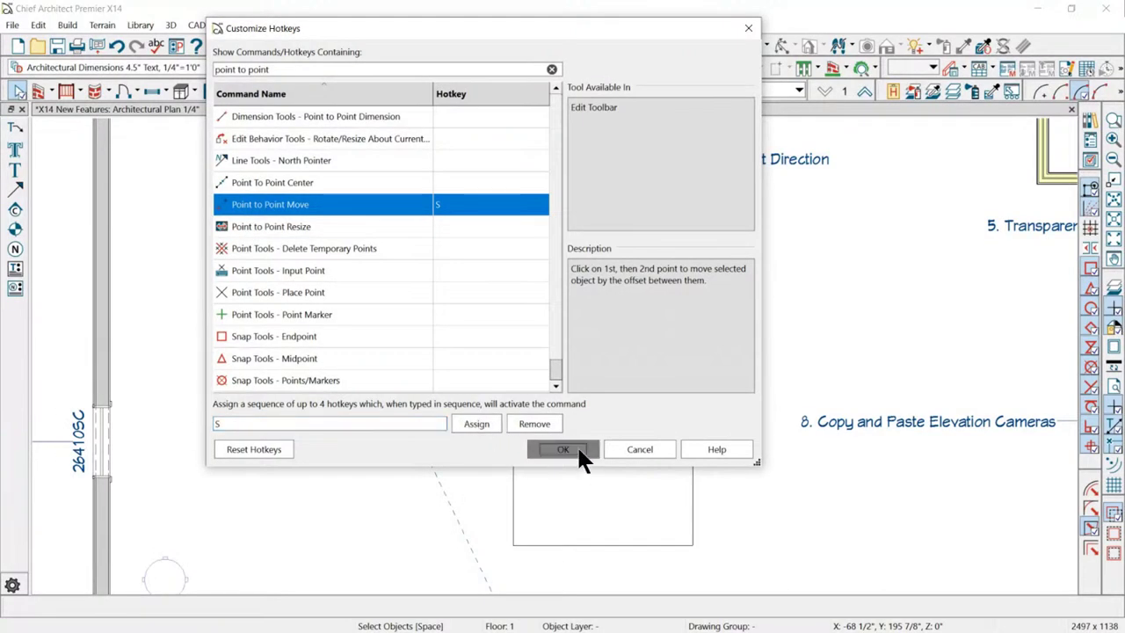
{"action": "left_click", "coordinate": [576, 448]}
Select the lower square and move it point to point from its corner a short way right.
{"action": "left_click", "coordinate": [568, 407]}
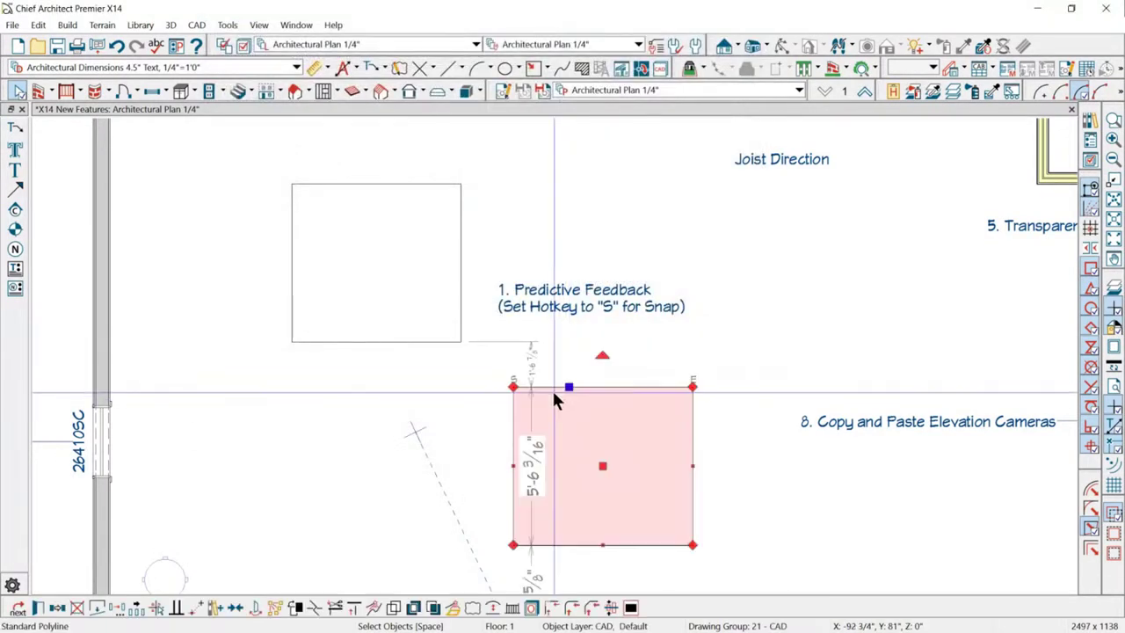
{"action": "left_click", "coordinate": [196, 618]}
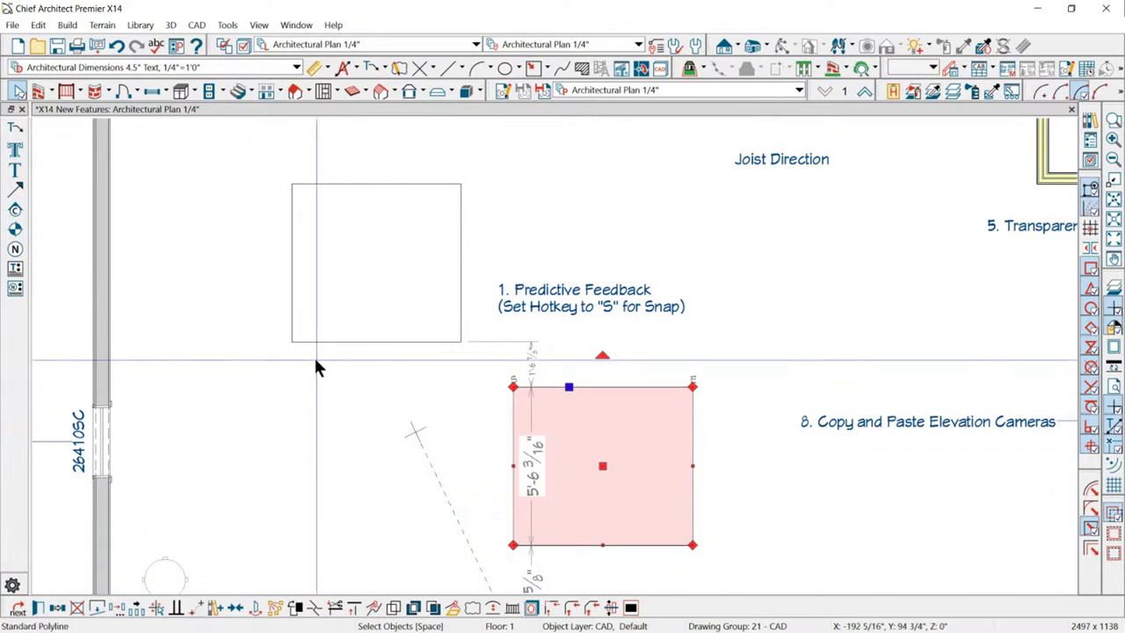
{"action": "left_click", "coordinate": [513, 386]}
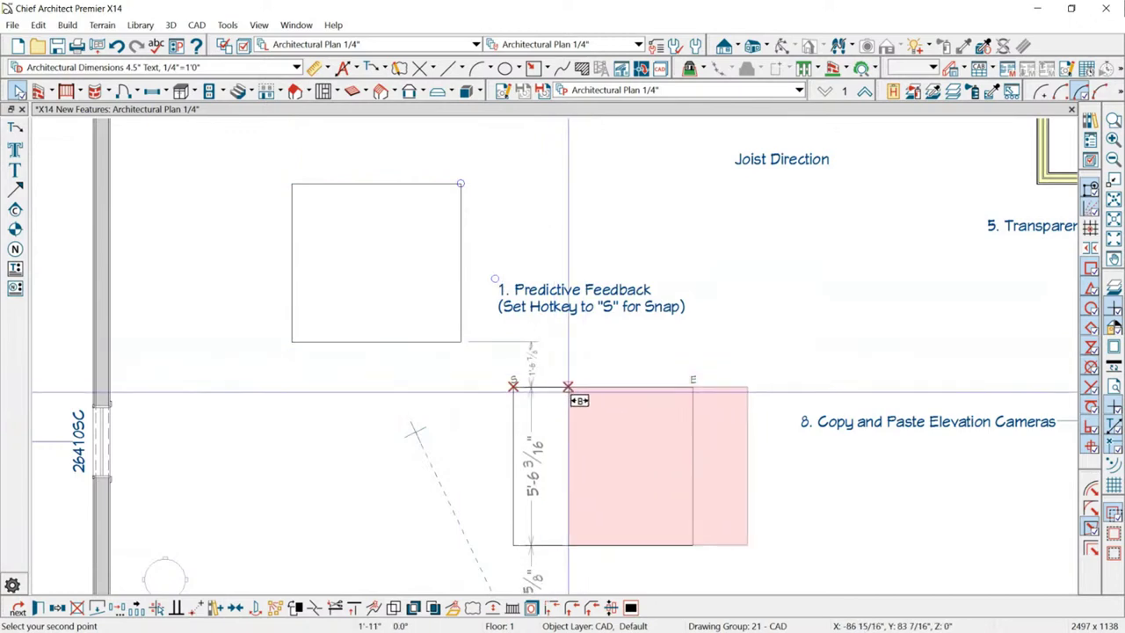
{"action": "scroll", "coordinate": [495, 334], "scroll_direction": "down", "scroll_amount": 3}
{"action": "left_click", "coordinate": [494, 335]}
{"action": "scroll", "coordinate": [349, 283], "scroll_direction": "down", "scroll_amount": 1}
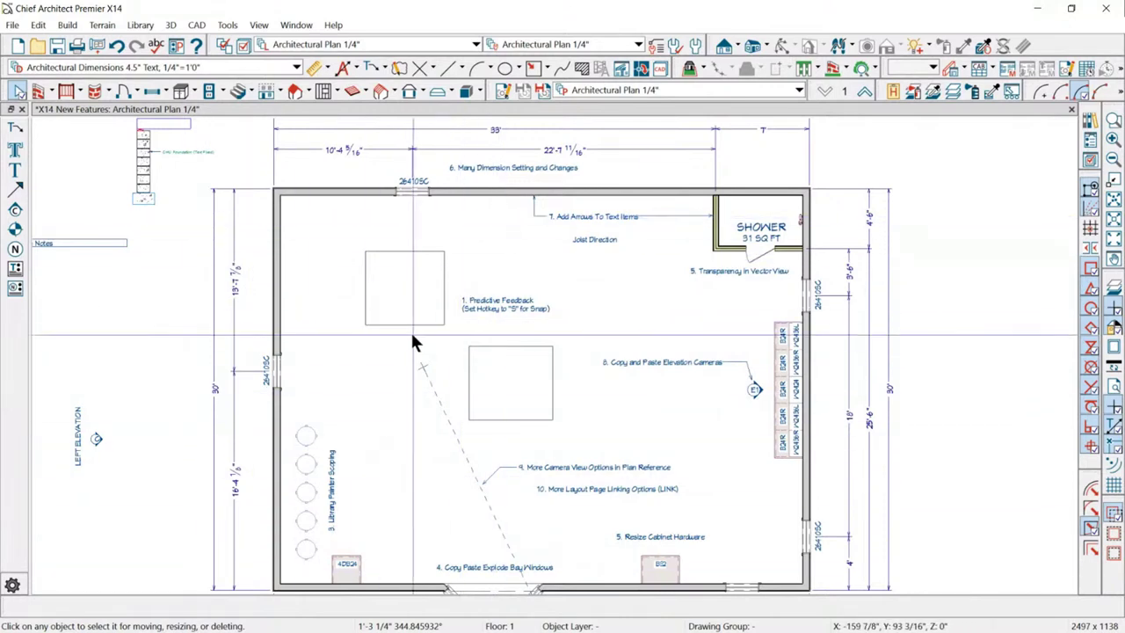
{"action": "scroll", "coordinate": [410, 325], "scroll_direction": "up", "scroll_amount": 3}
{"action": "scroll", "coordinate": [475, 323], "scroll_direction": "up", "scroll_amount": 1}
{"action": "scroll", "coordinate": [381, 264], "scroll_direction": "down", "scroll_amount": 2}
{"action": "scroll", "coordinate": [493, 333], "scroll_direction": "up", "scroll_amount": 1}
{"action": "scroll", "coordinate": [808, 542], "scroll_direction": "down", "scroll_amount": 4}
{"action": "scroll", "coordinate": [195, 129], "scroll_direction": "up", "scroll_amount": 4}
{"action": "scroll", "coordinate": [189, 149], "scroll_direction": "up", "scroll_amount": 2}
{"action": "scroll", "coordinate": [363, 213], "scroll_direction": "down", "scroll_amount": 1}
{"action": "right_click", "coordinate": [299, 187]}
{"action": "left_click", "coordinate": [299, 187]}
{"action": "scroll", "coordinate": [323, 191], "scroll_direction": "up", "scroll_amount": 2}
{"action": "right_click", "coordinate": [334, 198]}
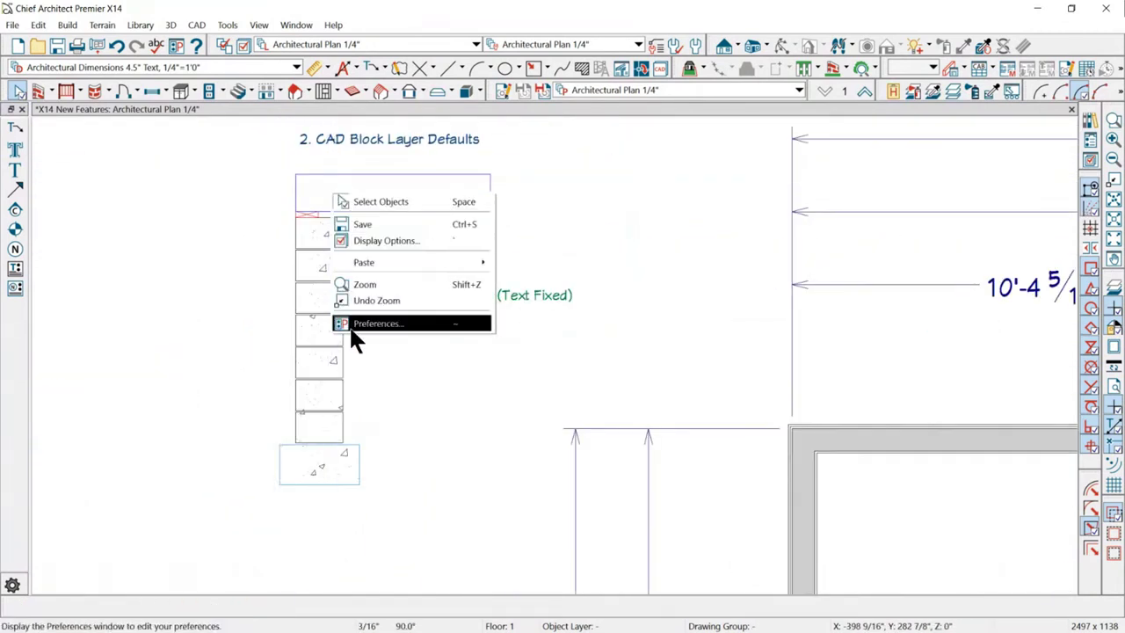
{"action": "left_click", "coordinate": [378, 323]}
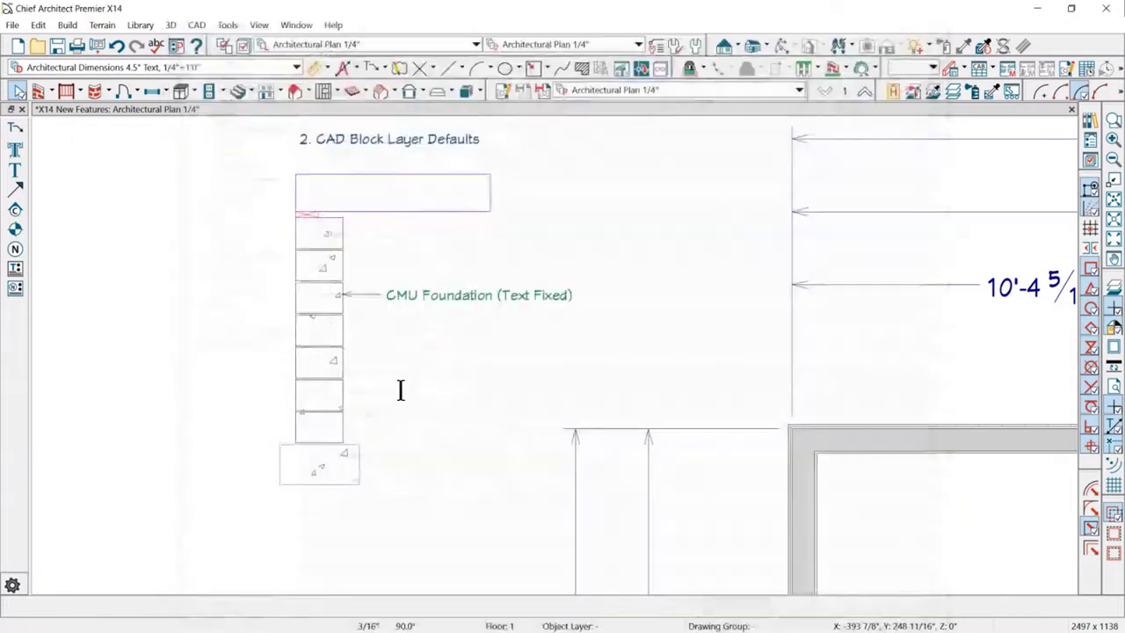
{"action": "left_click", "coordinate": [308, 351]}
{"action": "scroll", "coordinate": [309, 351], "scroll_direction": "down", "scroll_amount": 1}
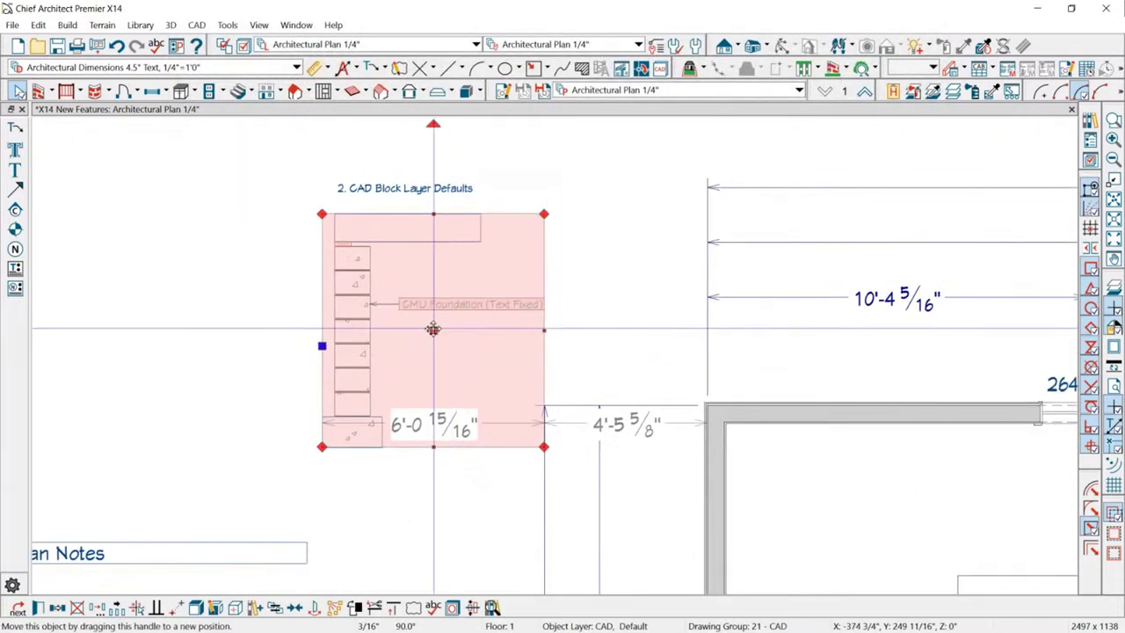
{"action": "scroll", "coordinate": [464, 339], "scroll_direction": "up", "scroll_amount": 2}
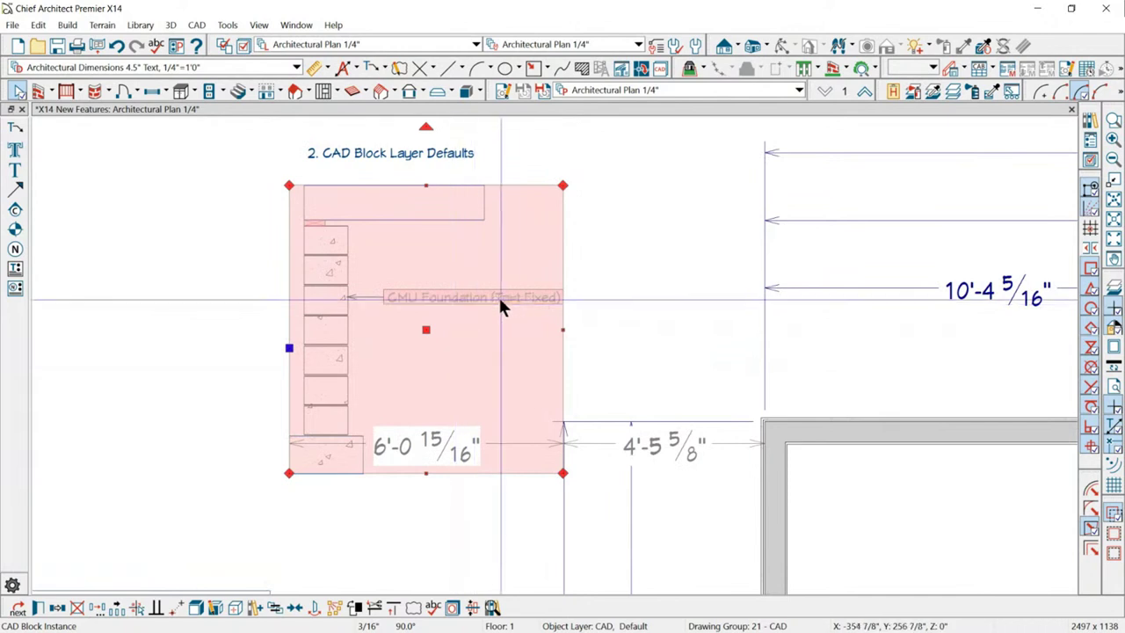
{"action": "key", "text": "Escape"}
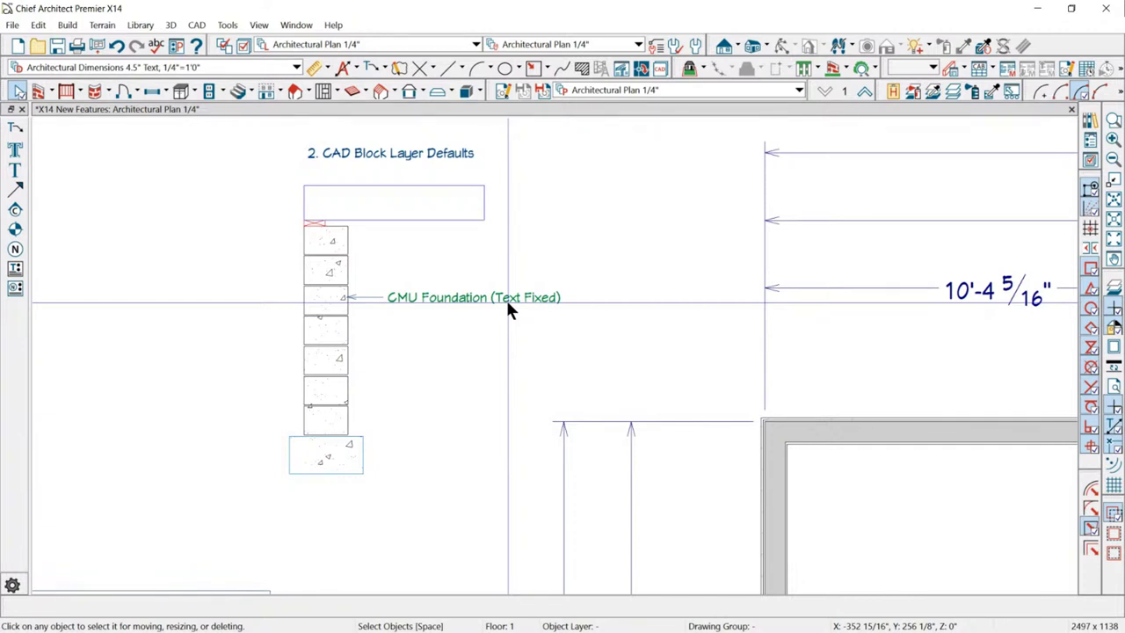
{"action": "left_click", "coordinate": [507, 304]}
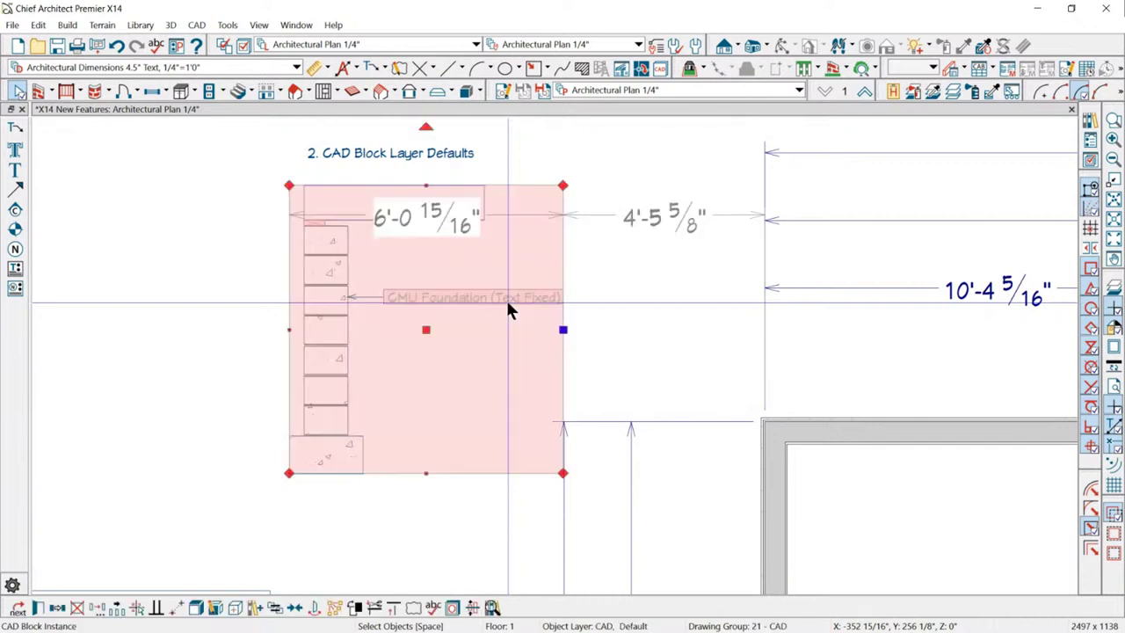
{"action": "scroll", "coordinate": [372, 303], "scroll_direction": "up", "scroll_amount": 5}
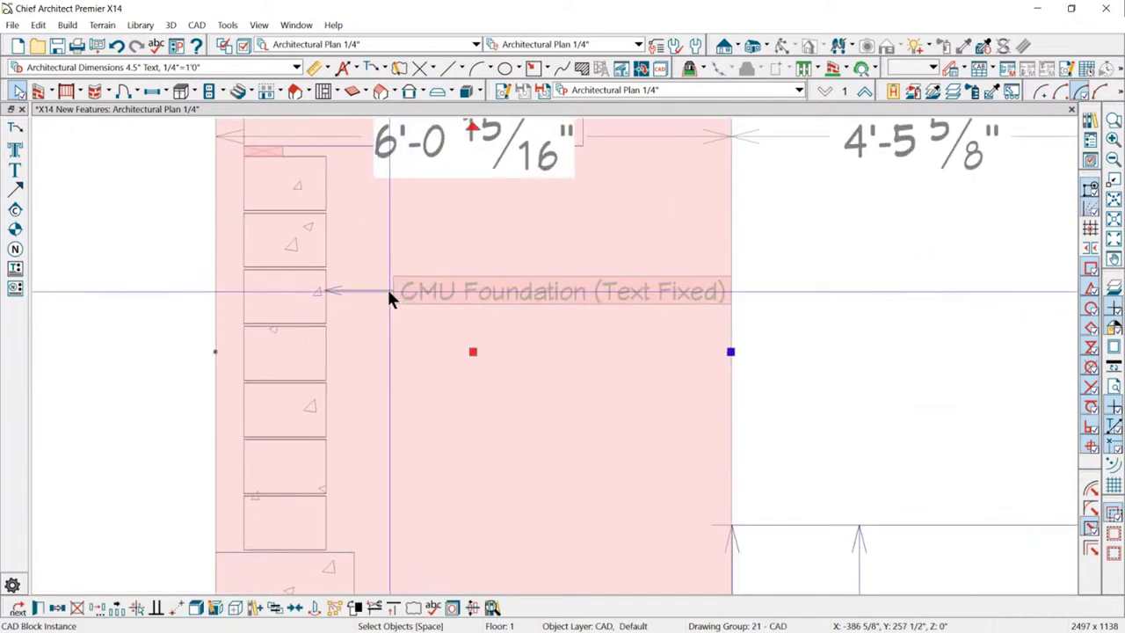
{"action": "scroll", "coordinate": [394, 286], "scroll_direction": "down", "scroll_amount": 3}
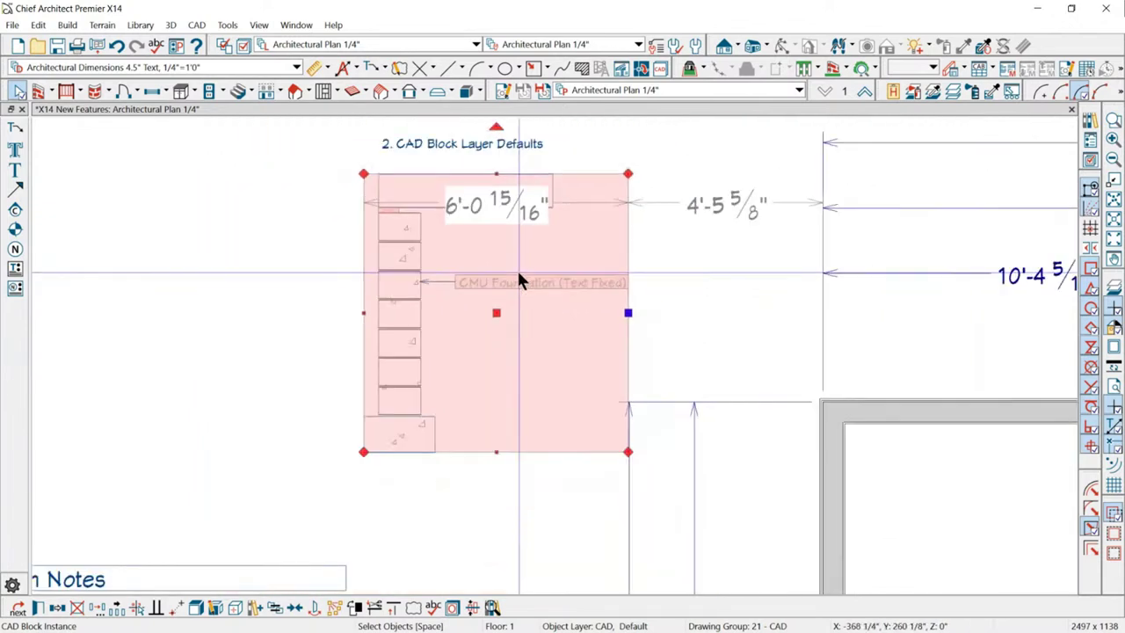
{"action": "left_click", "coordinate": [254, 196]}
Set the '2. CAD Block Layer Defaults' title's top margin to 0 in its Text Specification attributes.
{"action": "double_click", "coordinate": [479, 145]}
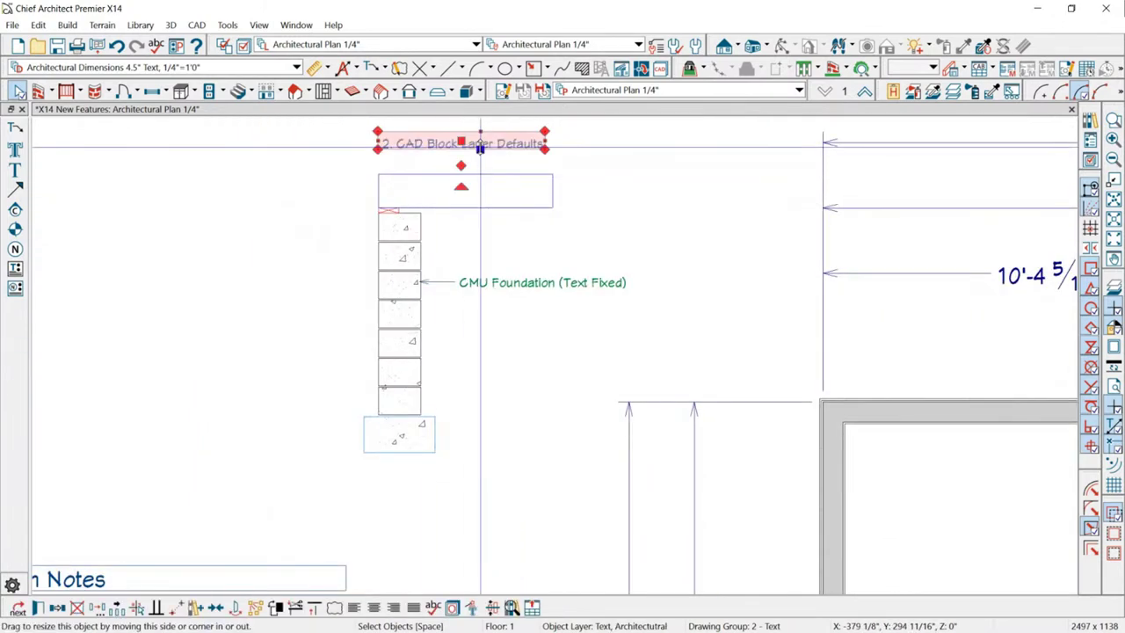
{"action": "left_click_drag", "start_coordinate": [429, 49], "coordinate": [445, 31]}
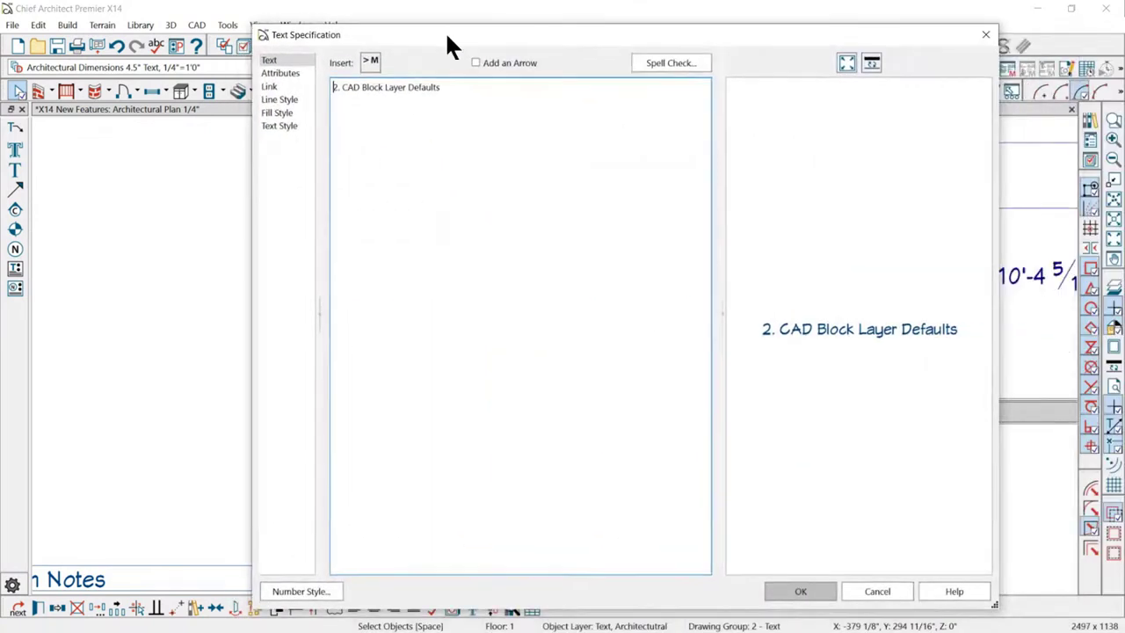
{"action": "left_click", "coordinate": [280, 72]}
{"action": "left_click", "coordinate": [406, 377]}
{"action": "type", "text": "1"}
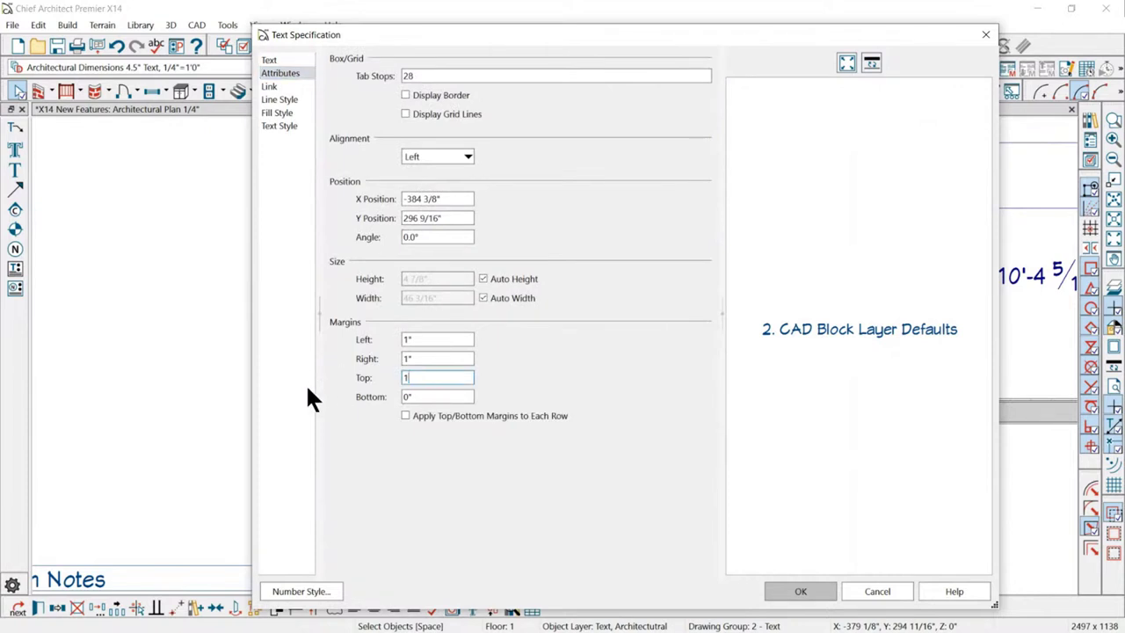
{"action": "key", "text": "BackSpace"}
{"action": "type", "text": "0"}
{"action": "left_click", "coordinate": [788, 600]}
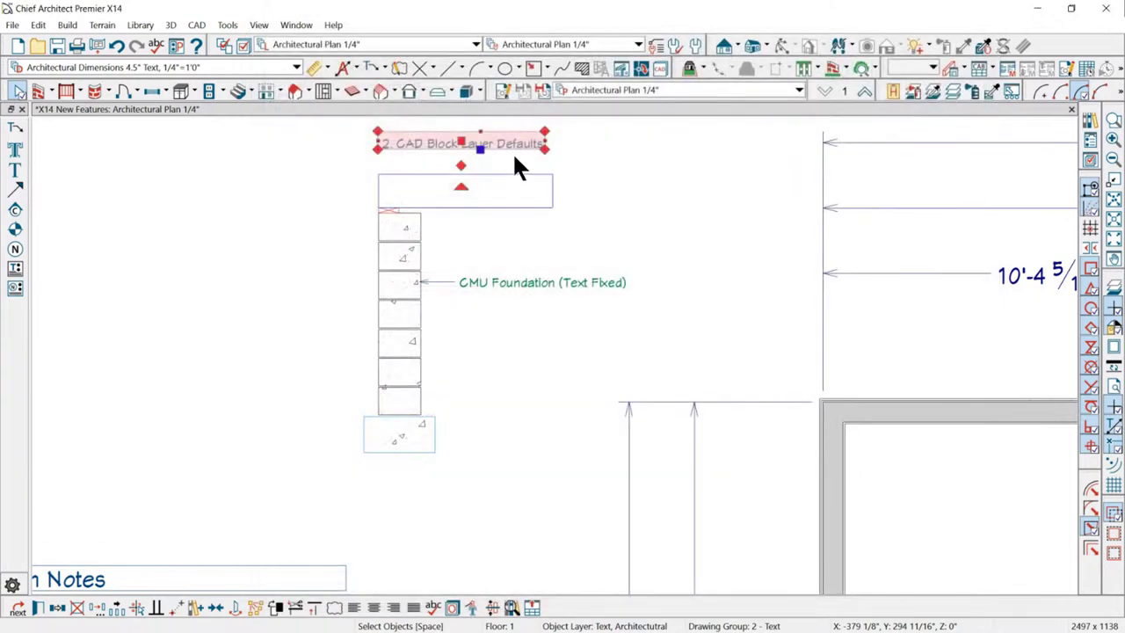
{"action": "scroll", "coordinate": [515, 168], "scroll_direction": "up", "scroll_amount": 3}
{"action": "scroll", "coordinate": [350, 151], "scroll_direction": "up", "scroll_amount": 3}
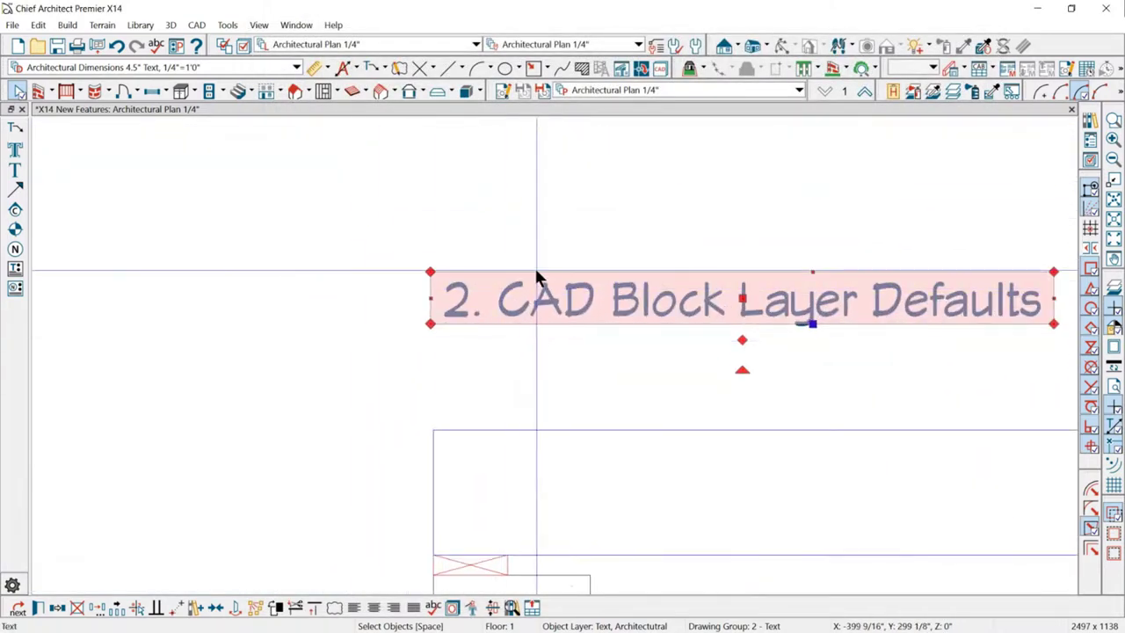
{"action": "scroll", "coordinate": [419, 204], "scroll_direction": "down", "scroll_amount": 3}
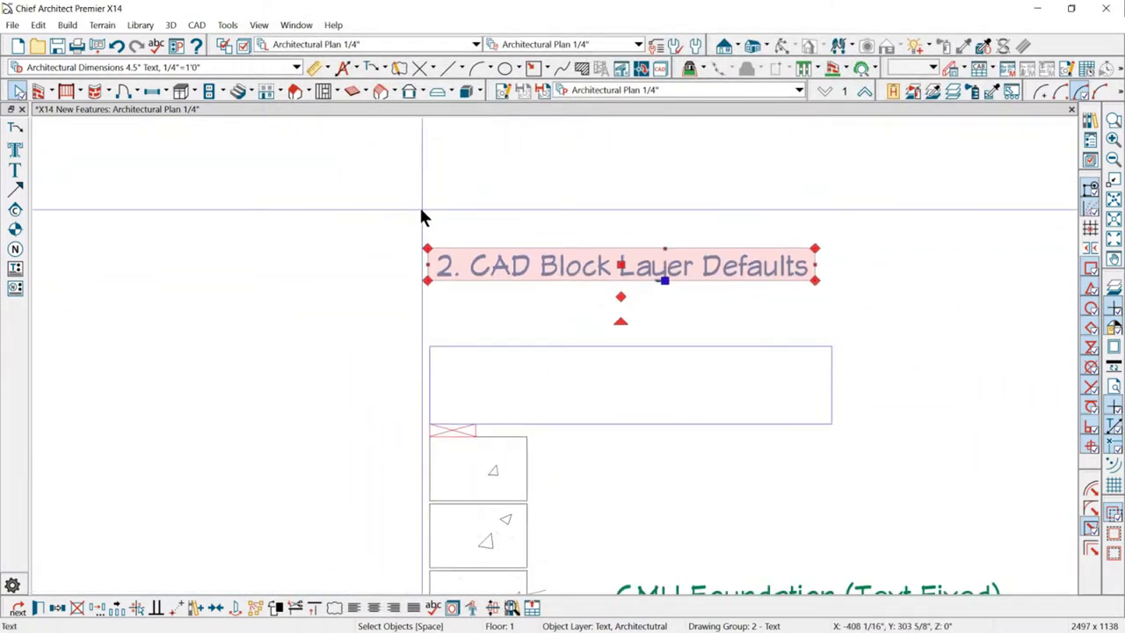
{"action": "left_click", "coordinate": [420, 205]}
Zoom in and select the CMU foundation column CAD Block Instance.
{"action": "scroll", "coordinate": [387, 167], "scroll_direction": "down", "scroll_amount": 4}
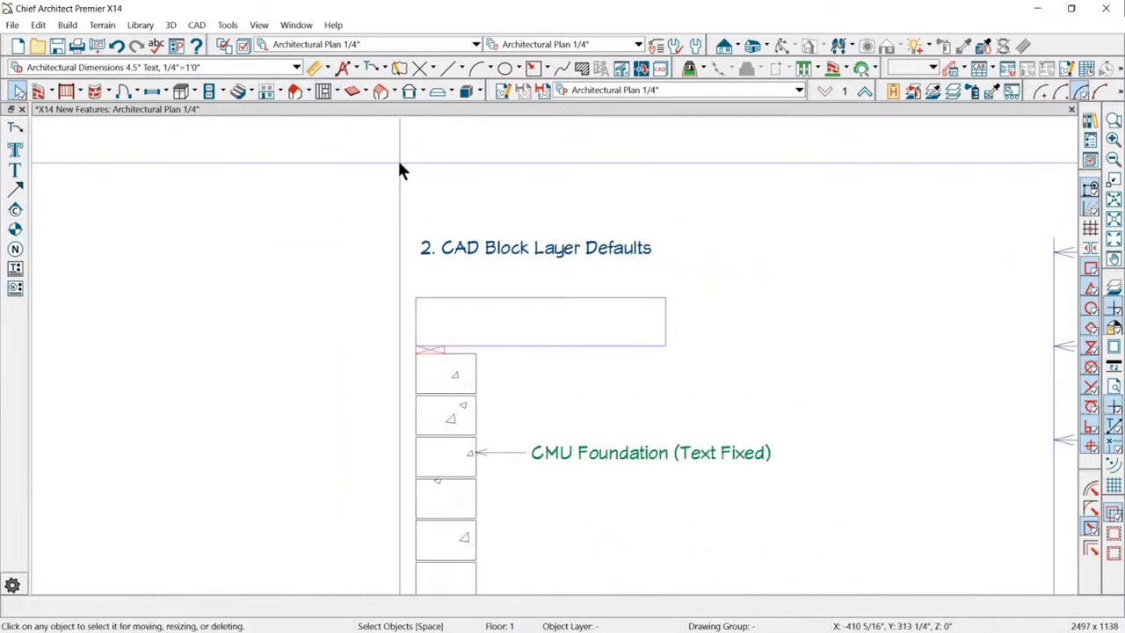
{"action": "scroll", "coordinate": [467, 256], "scroll_direction": "up", "scroll_amount": 1}
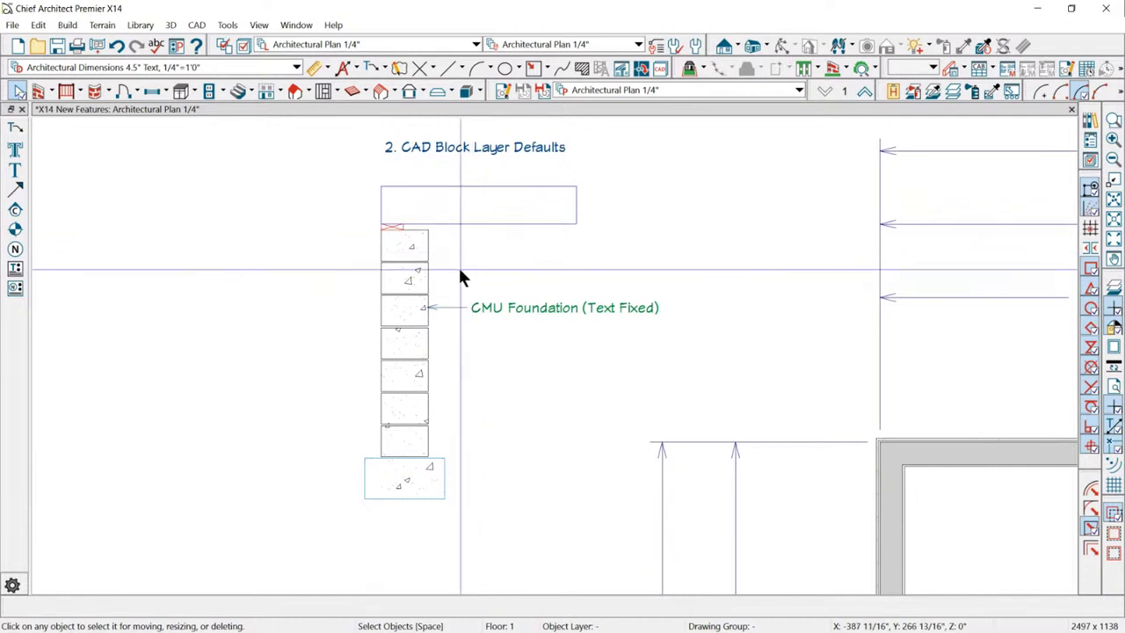
{"action": "left_click", "coordinate": [387, 276]}
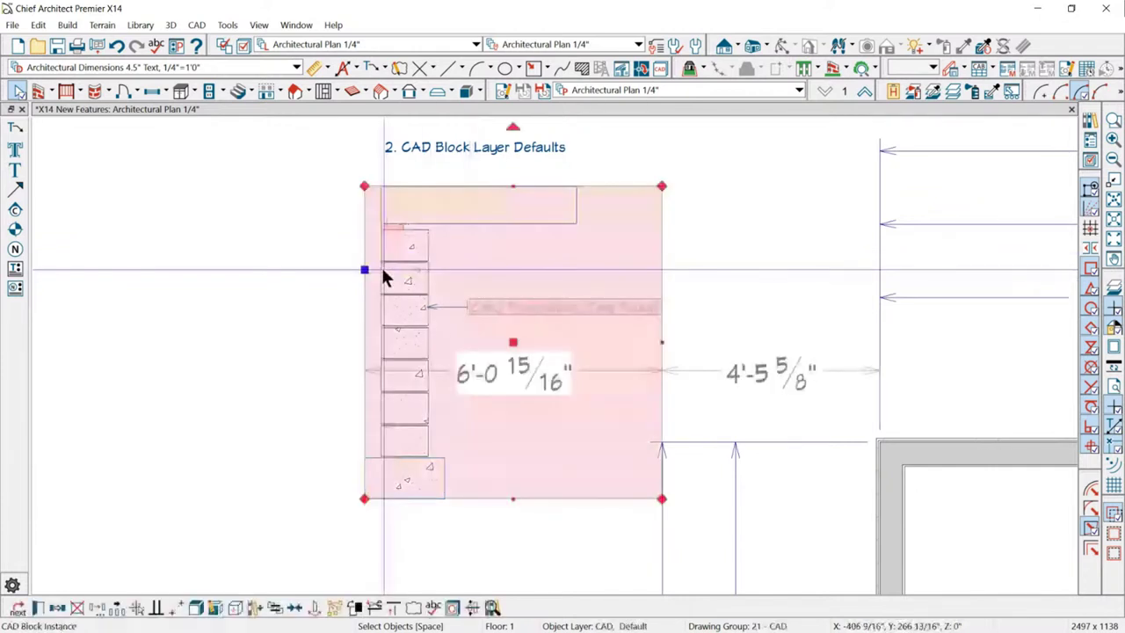
{"action": "scroll", "coordinate": [384, 276], "scroll_direction": "down", "scroll_amount": 2}
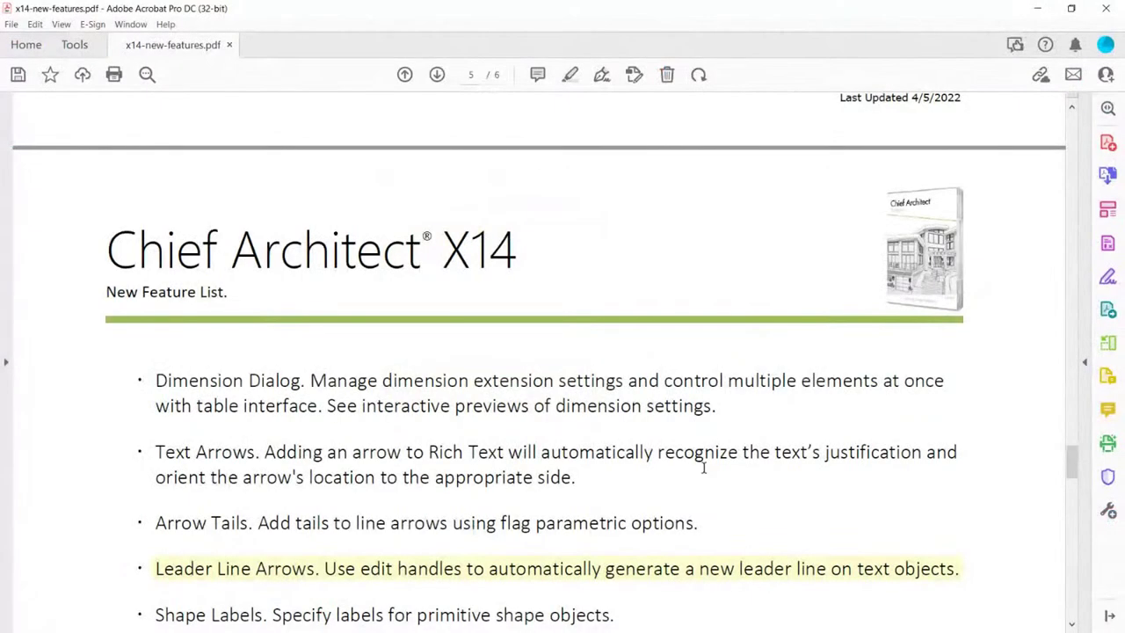
{"action": "scroll", "coordinate": [613, 372], "scroll_direction": "down", "scroll_amount": 5}
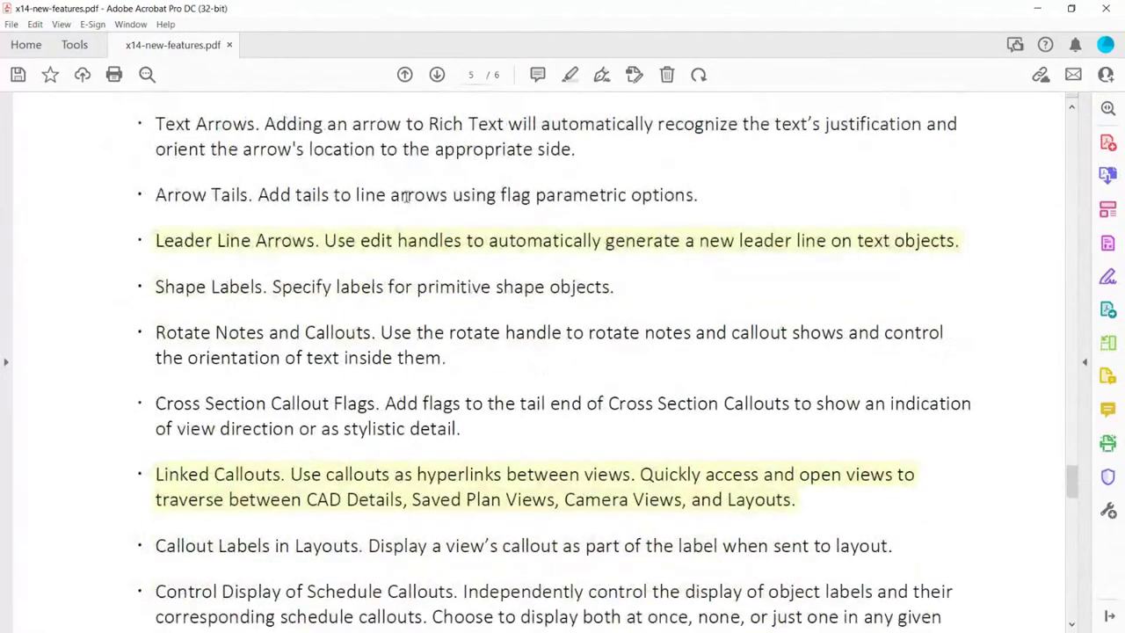
Scroll the features PDF to the Predictive Edit Feedback highlight, then return to the Chief Architect plan.
{"action": "scroll", "coordinate": [298, 397], "scroll_direction": "down", "scroll_amount": 4}
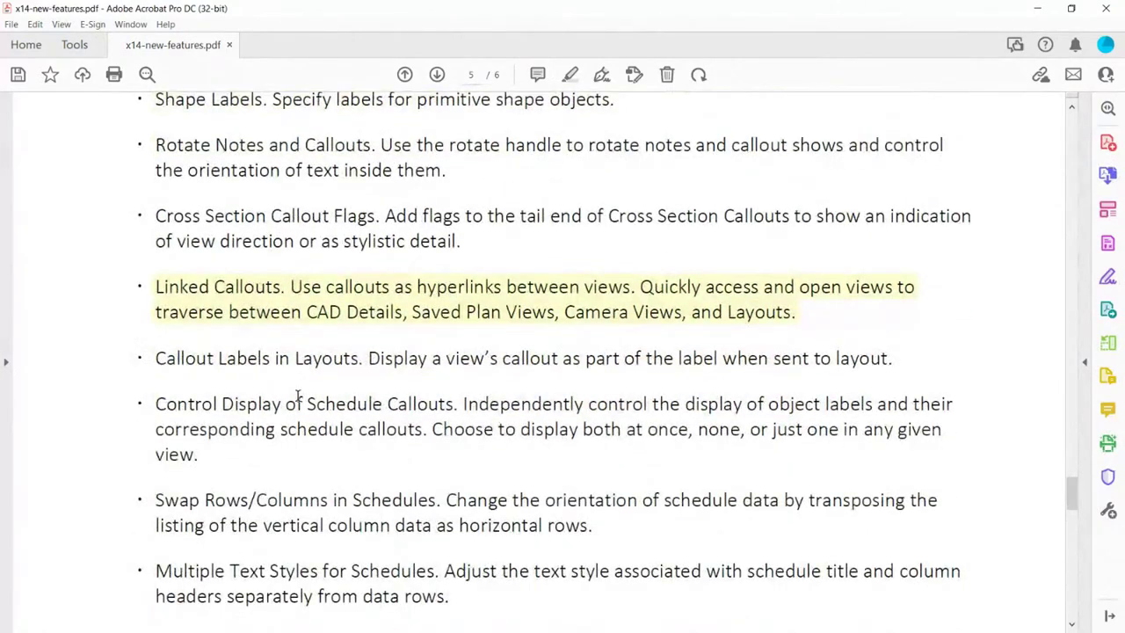
{"action": "scroll", "coordinate": [306, 381], "scroll_direction": "up", "scroll_amount": 15}
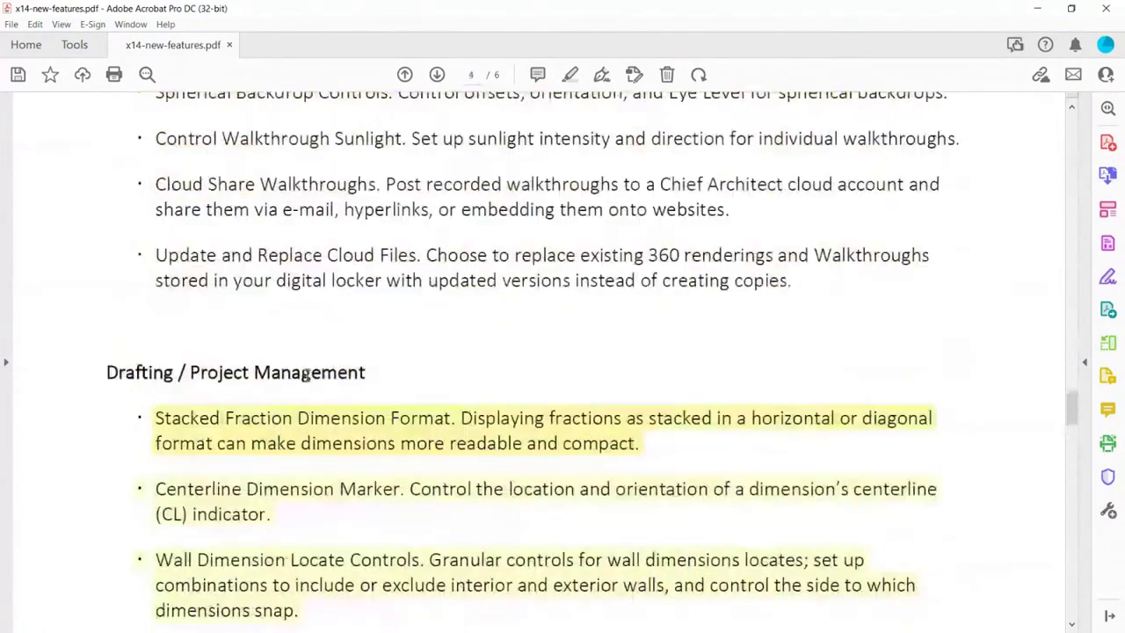
{"action": "left_click_drag", "start_coordinate": [1072, 347], "coordinate": [1079, 110]}
{"action": "scroll", "coordinate": [729, 296], "scroll_direction": "down", "scroll_amount": 10}
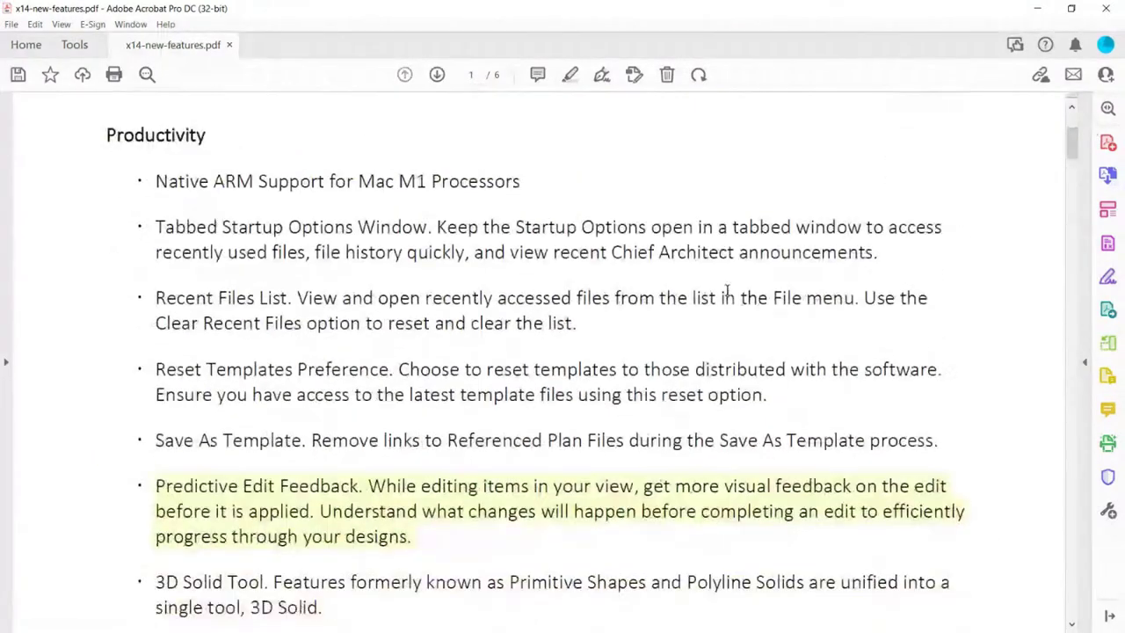
{"action": "scroll", "coordinate": [728, 296], "scroll_direction": "down", "scroll_amount": 2}
{"action": "scroll", "coordinate": [593, 303], "scroll_direction": "up", "scroll_amount": 3}
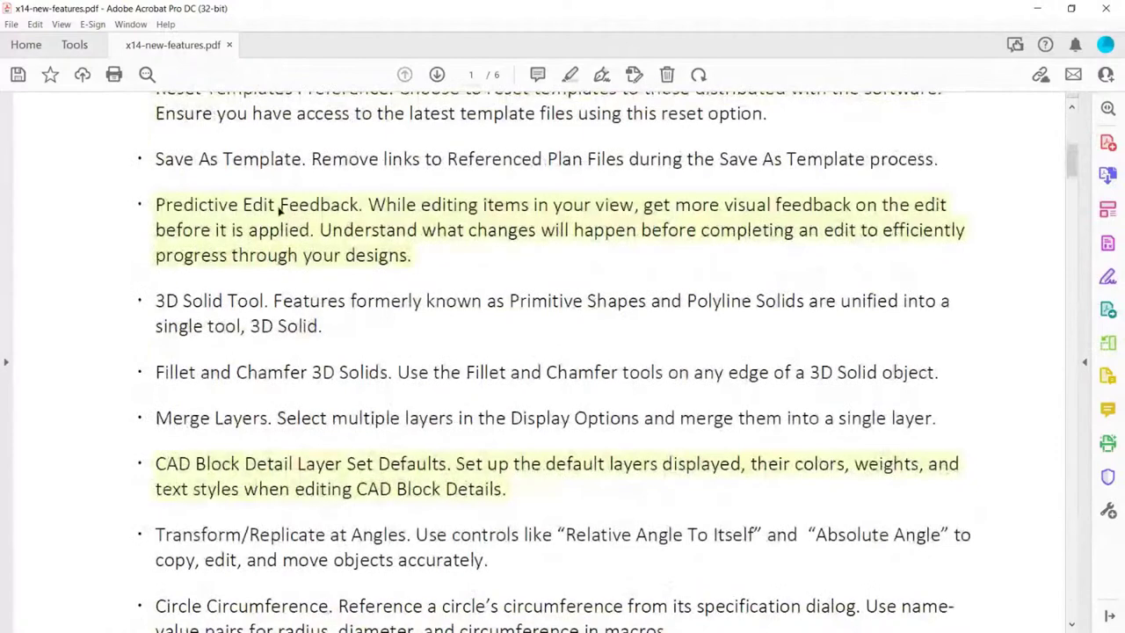
{"action": "left_click", "coordinate": [262, 197]}
{"action": "scroll", "coordinate": [290, 211], "scroll_direction": "down", "scroll_amount": 2}
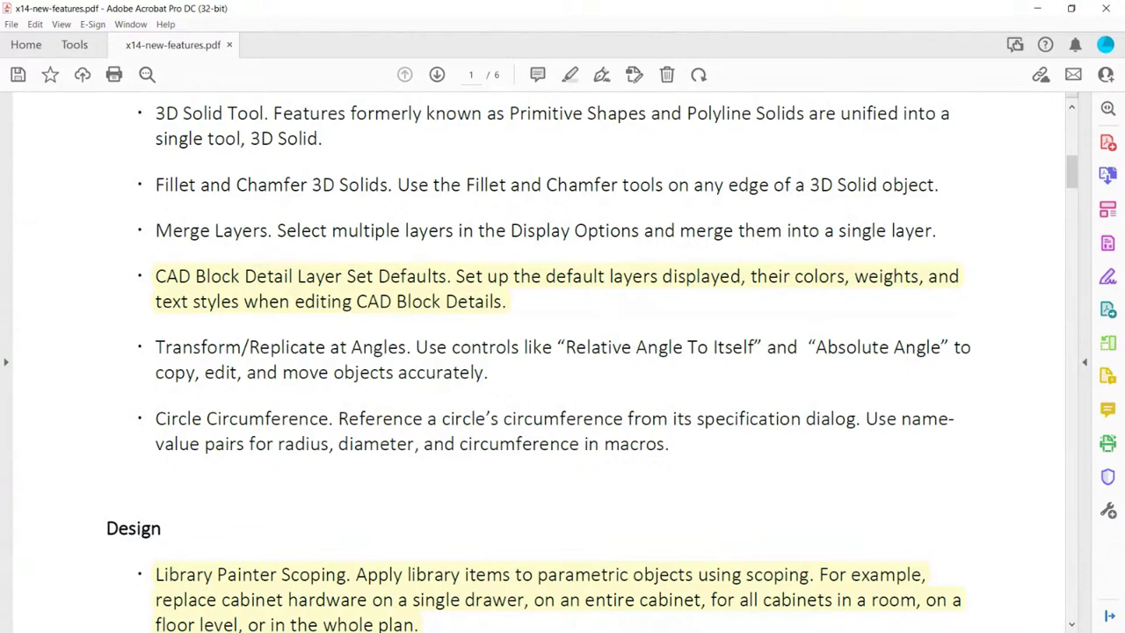
{"action": "key", "text": "alt+Tab"}
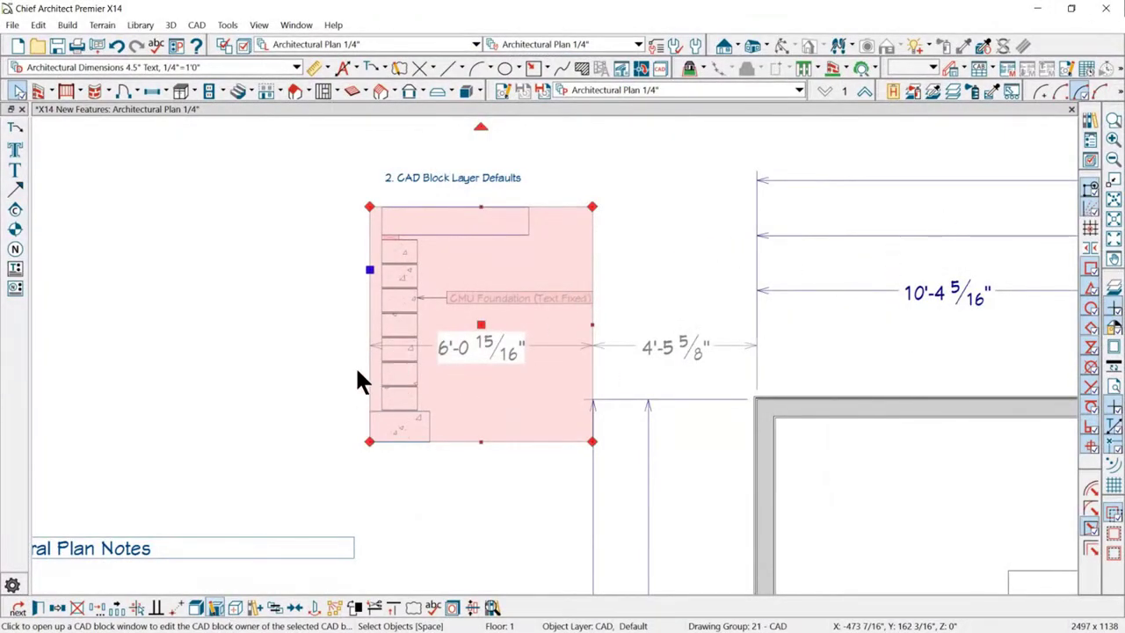
Move a CMU foundation block piece down slightly, then close the CAD Block Window.
{"action": "scroll", "coordinate": [393, 355], "scroll_direction": "down", "scroll_amount": 2}
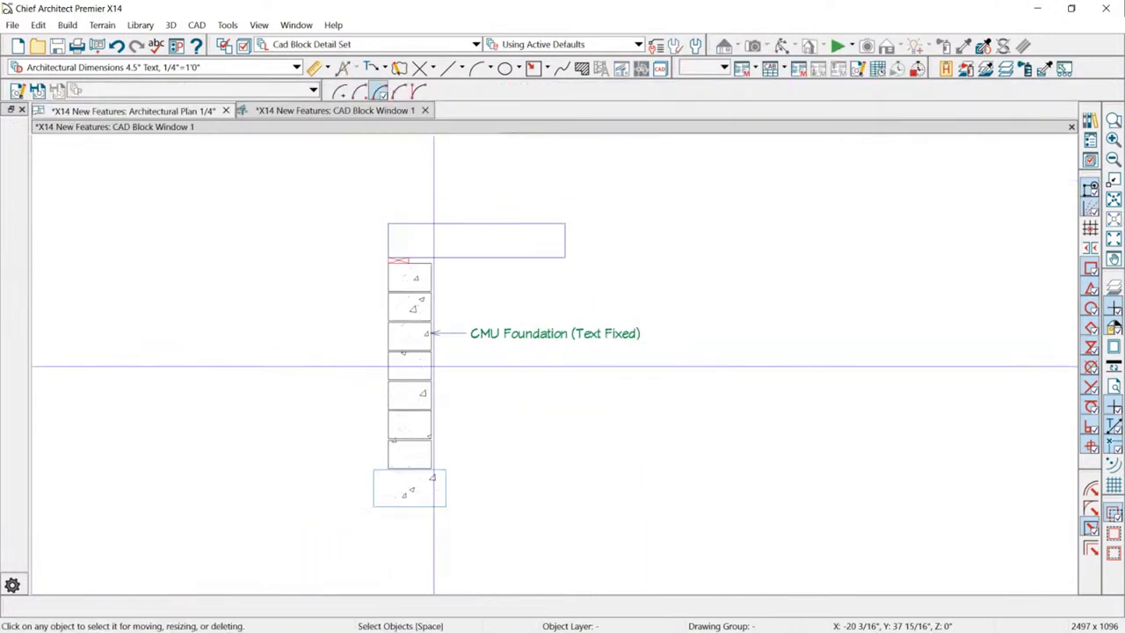
{"action": "left_click", "coordinate": [409, 281]}
{"action": "left_click", "coordinate": [410, 281]}
{"action": "left_click_drag", "start_coordinate": [410, 282], "coordinate": [409, 309]}
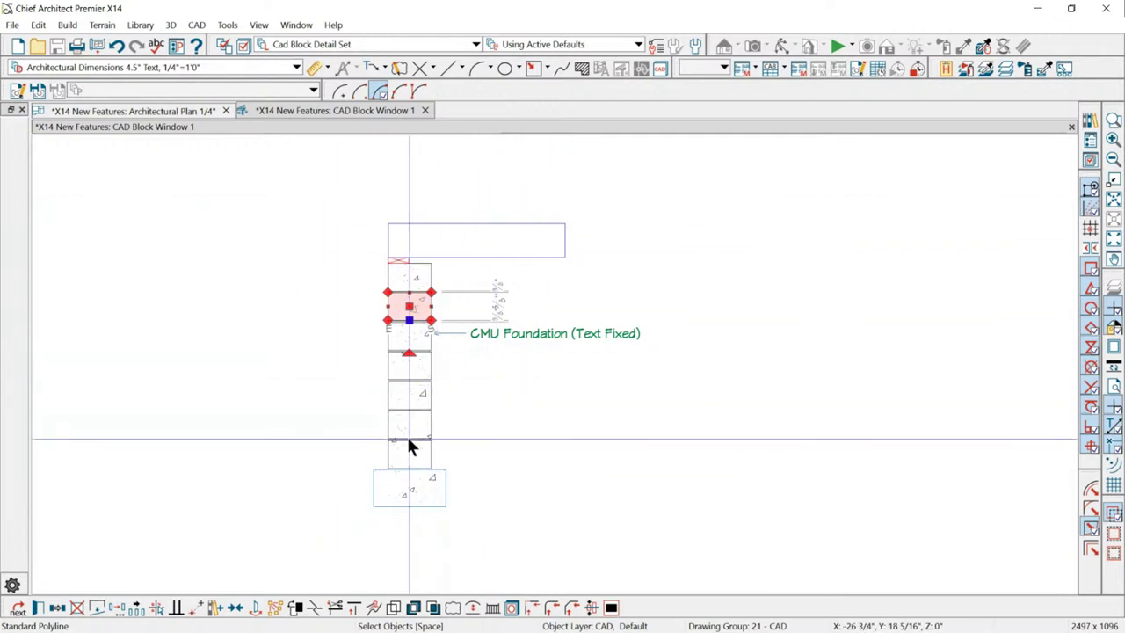
{"action": "key", "text": "Escape"}
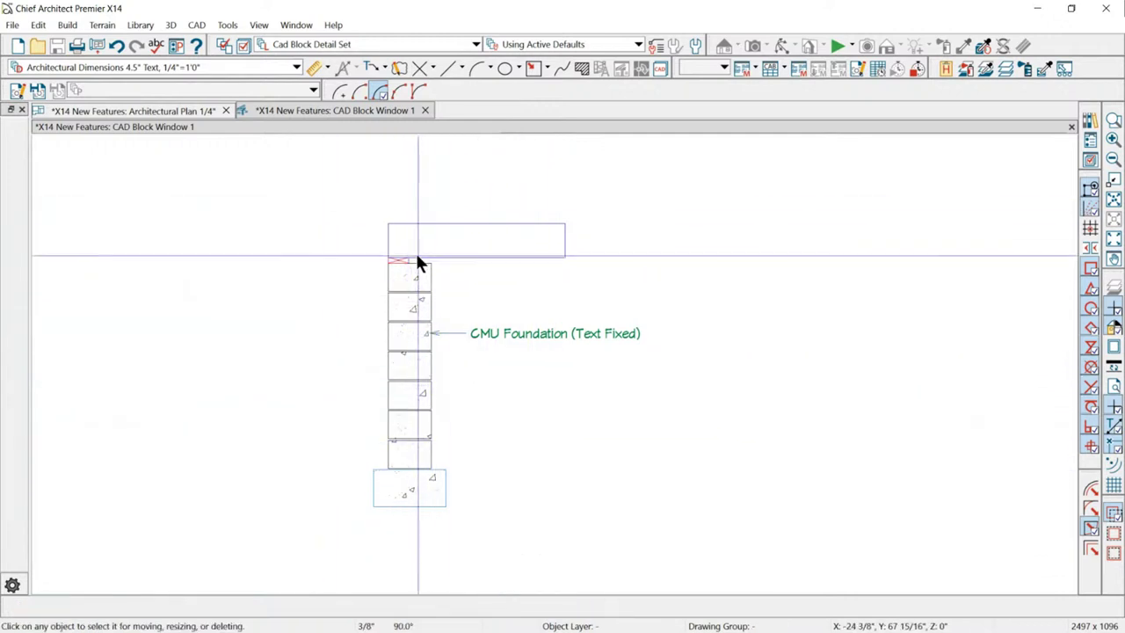
{"action": "left_click", "coordinate": [425, 111]}
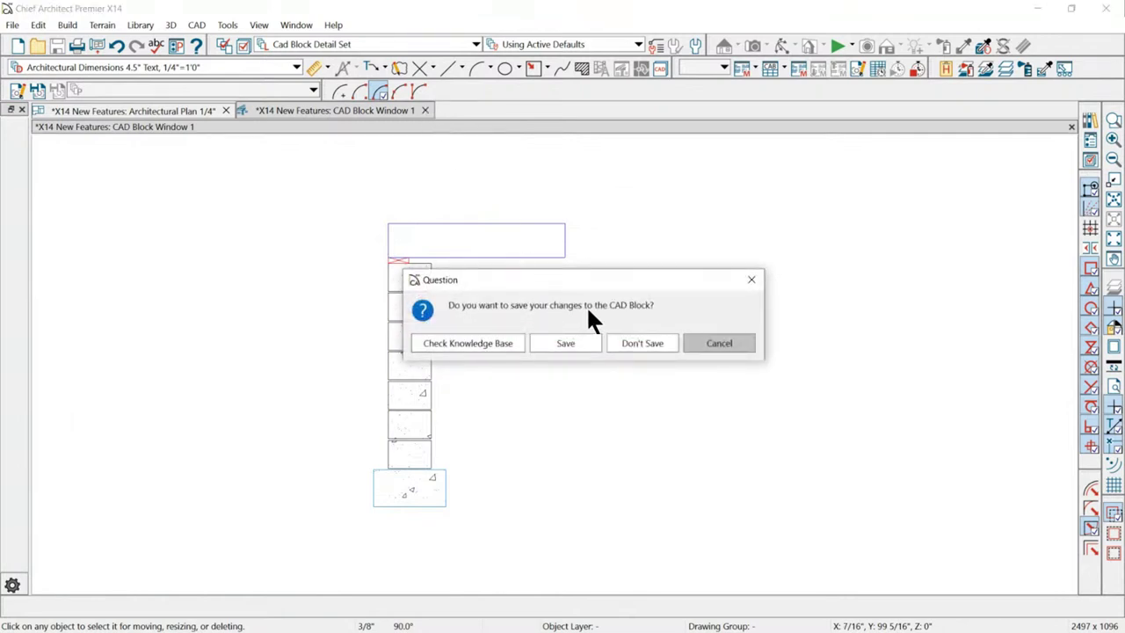
Dismiss the replace-instances question and close the CAD block window without saving changes.
{"action": "left_click", "coordinate": [578, 344]}
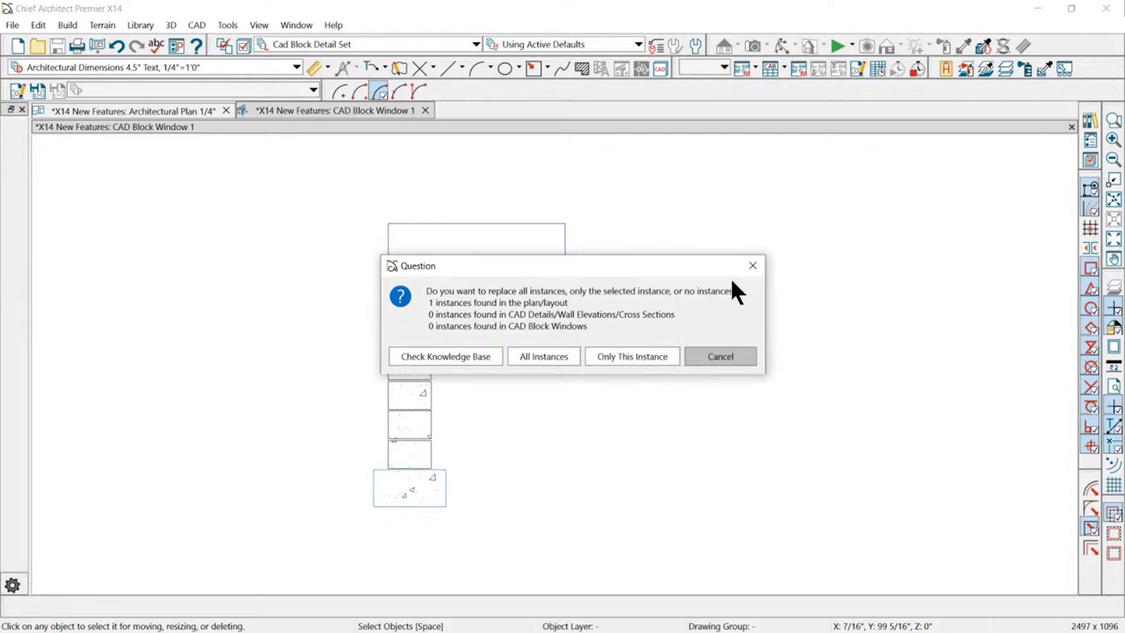
{"action": "left_click", "coordinate": [752, 265]}
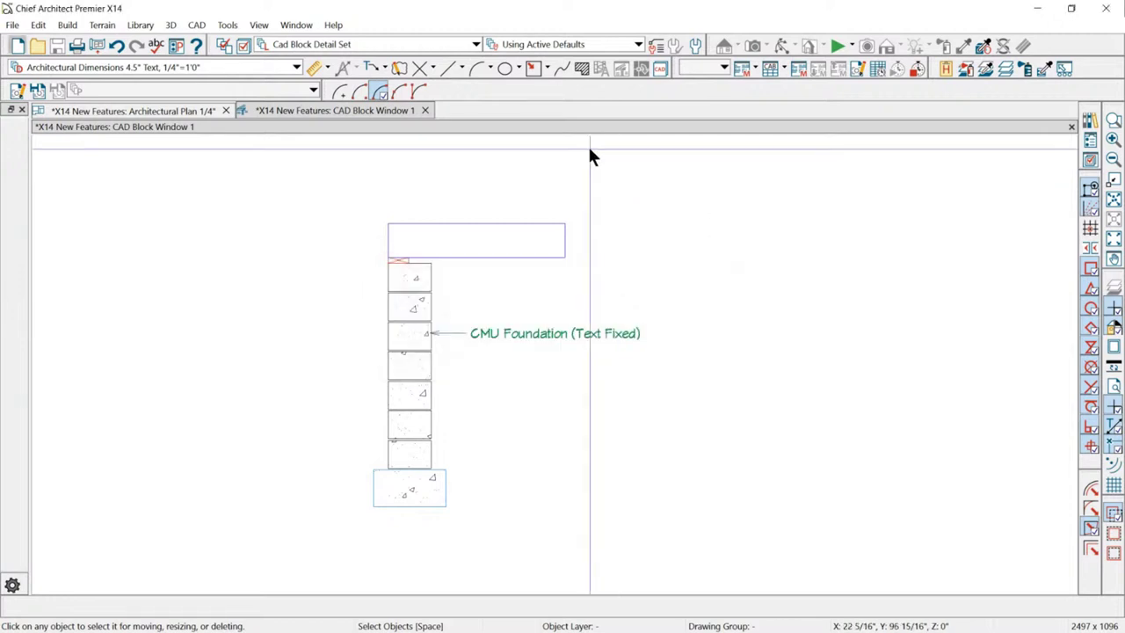
{"action": "left_click", "coordinate": [426, 110]}
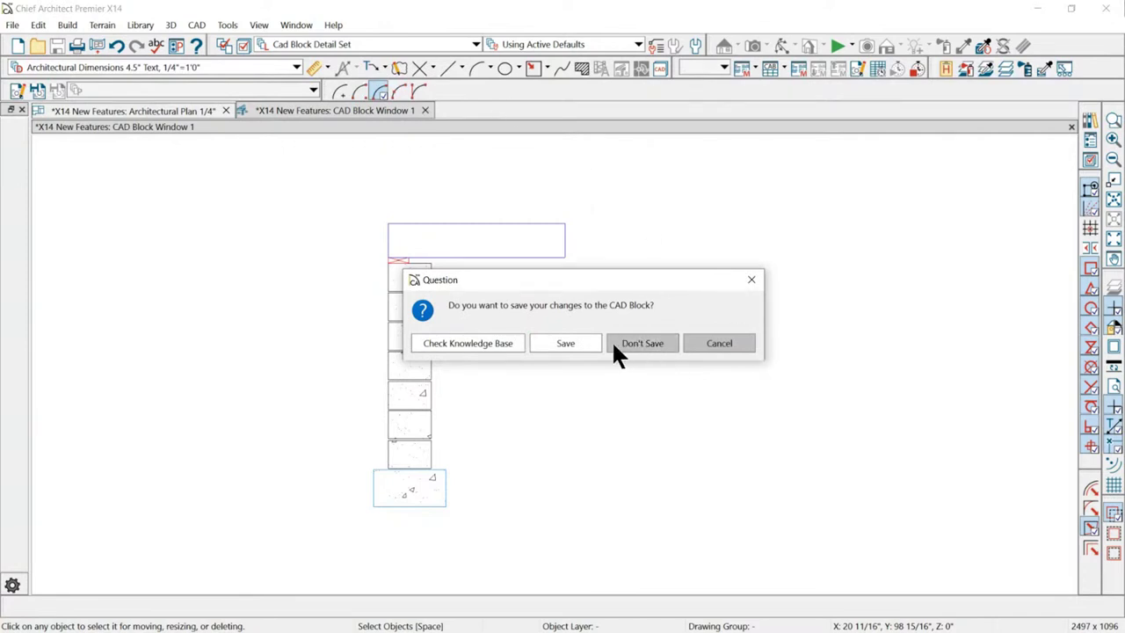
{"action": "left_click", "coordinate": [646, 343]}
Select the CMU foundation CAD block on the plan and switch to the features PDF.
{"action": "scroll", "coordinate": [524, 213], "scroll_direction": "down", "scroll_amount": 6}
{"action": "scroll", "coordinate": [391, 253], "scroll_direction": "up", "scroll_amount": 4}
{"action": "left_click", "coordinate": [352, 246]}
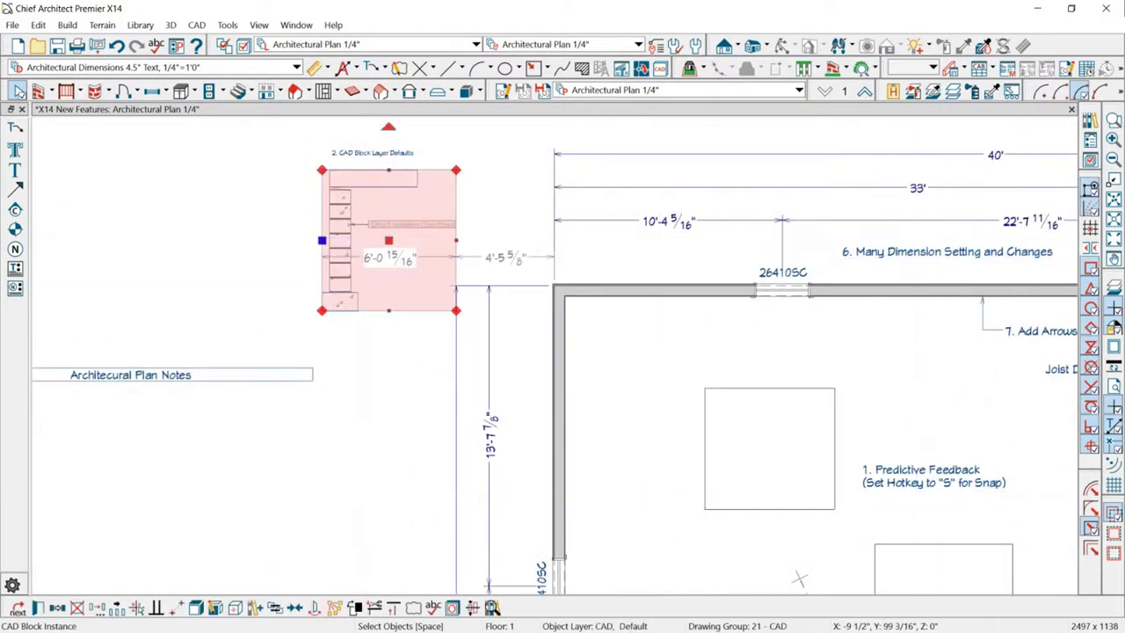
{"action": "key", "text": "alt+Tab"}
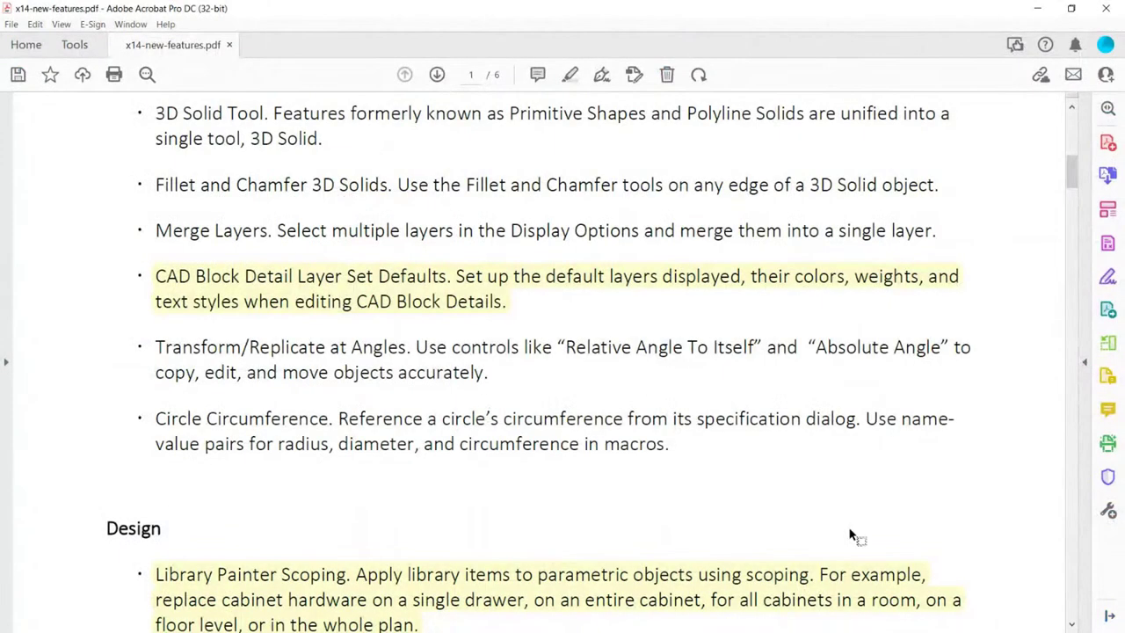
Scroll the features PDF through the Design section to 3. Library Painter Scoping.
{"action": "scroll", "coordinate": [248, 288], "scroll_direction": "down", "scroll_amount": 2}
{"action": "scroll", "coordinate": [248, 288], "scroll_direction": "up", "scroll_amount": 2}
{"action": "scroll", "coordinate": [430, 352], "scroll_direction": "down", "scroll_amount": 1}
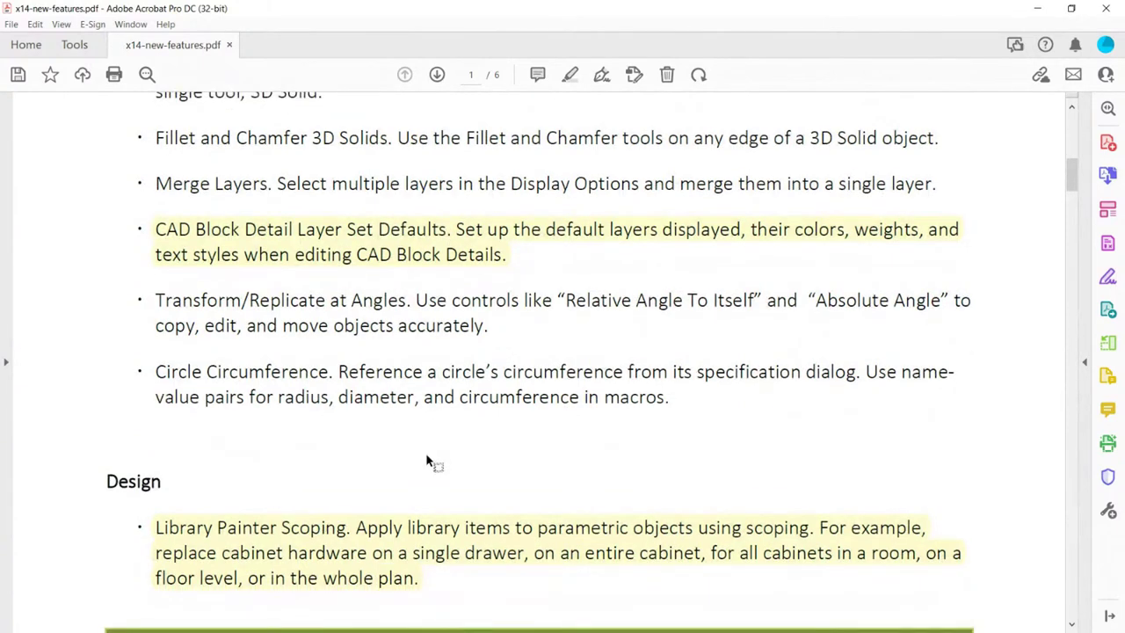
{"action": "scroll", "coordinate": [427, 459], "scroll_direction": "down", "scroll_amount": 1}
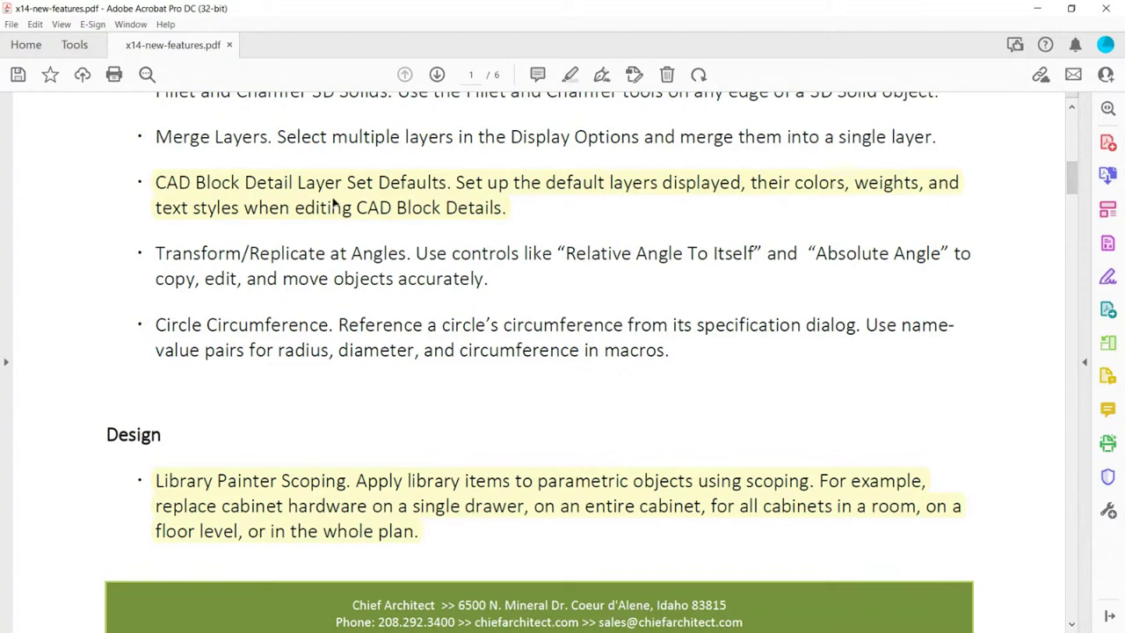
{"action": "scroll", "coordinate": [465, 442], "scroll_direction": "down", "scroll_amount": 2}
{"action": "scroll", "coordinate": [466, 442], "scroll_direction": "up", "scroll_amount": 1}
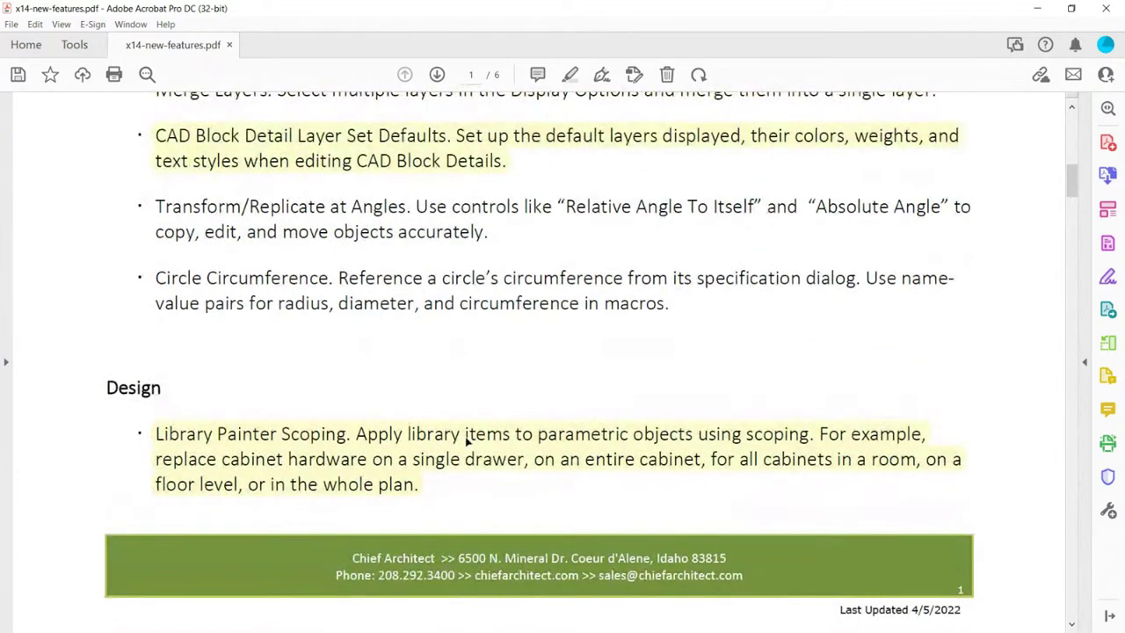
{"action": "scroll", "coordinate": [466, 442], "scroll_direction": "down", "scroll_amount": 4}
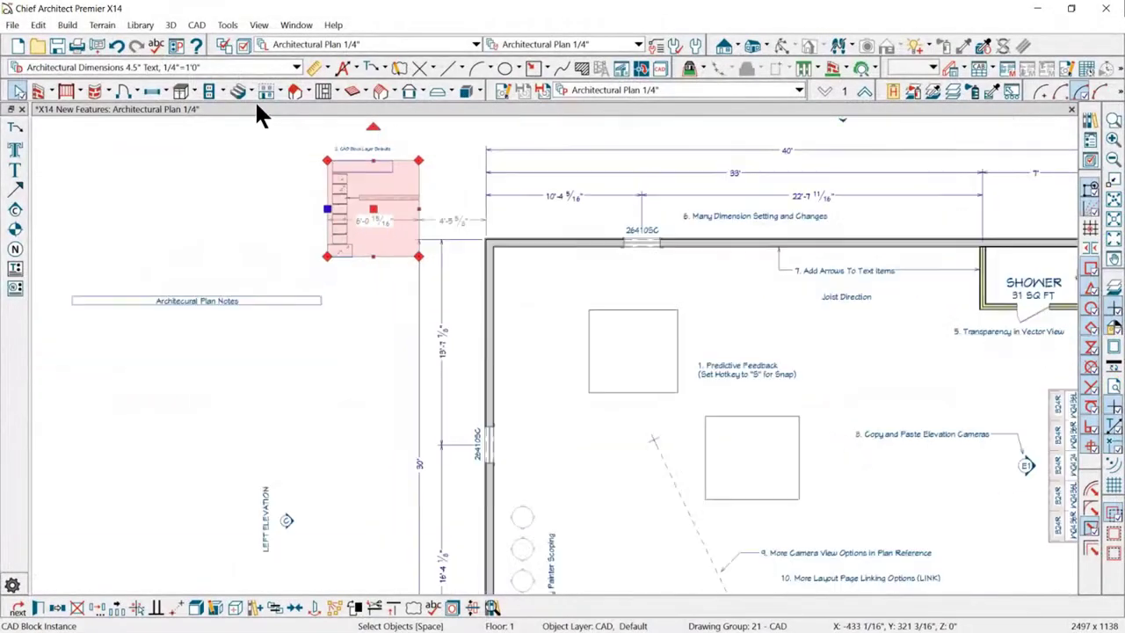
{"action": "scroll", "coordinate": [474, 466], "scroll_direction": "up", "scroll_amount": 2}
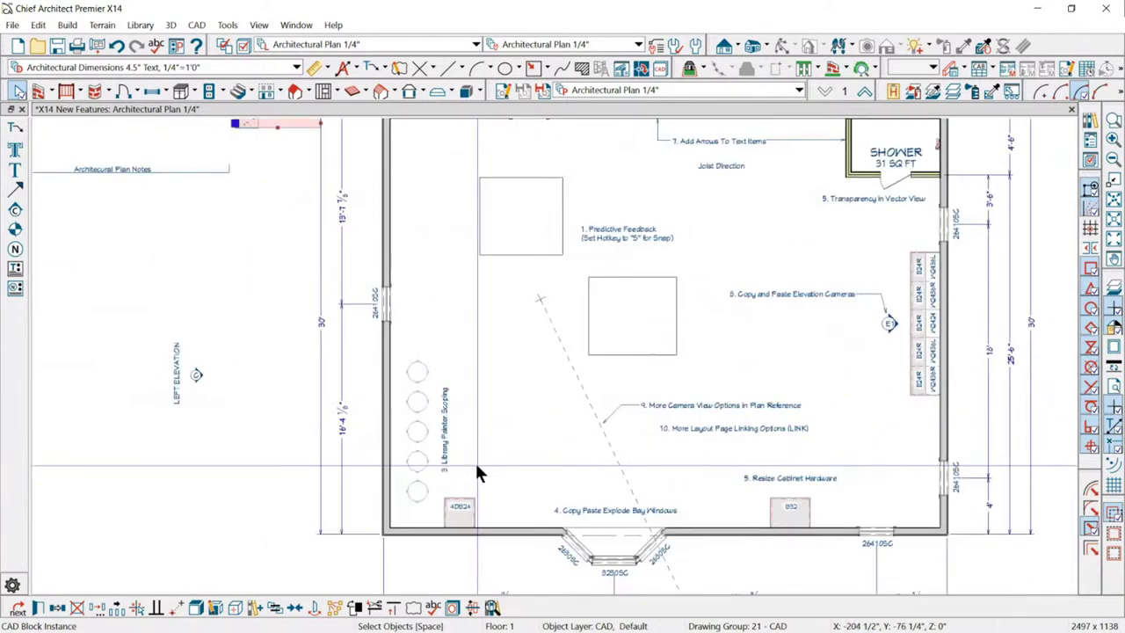
{"action": "scroll", "coordinate": [452, 450], "scroll_direction": "up", "scroll_amount": 2}
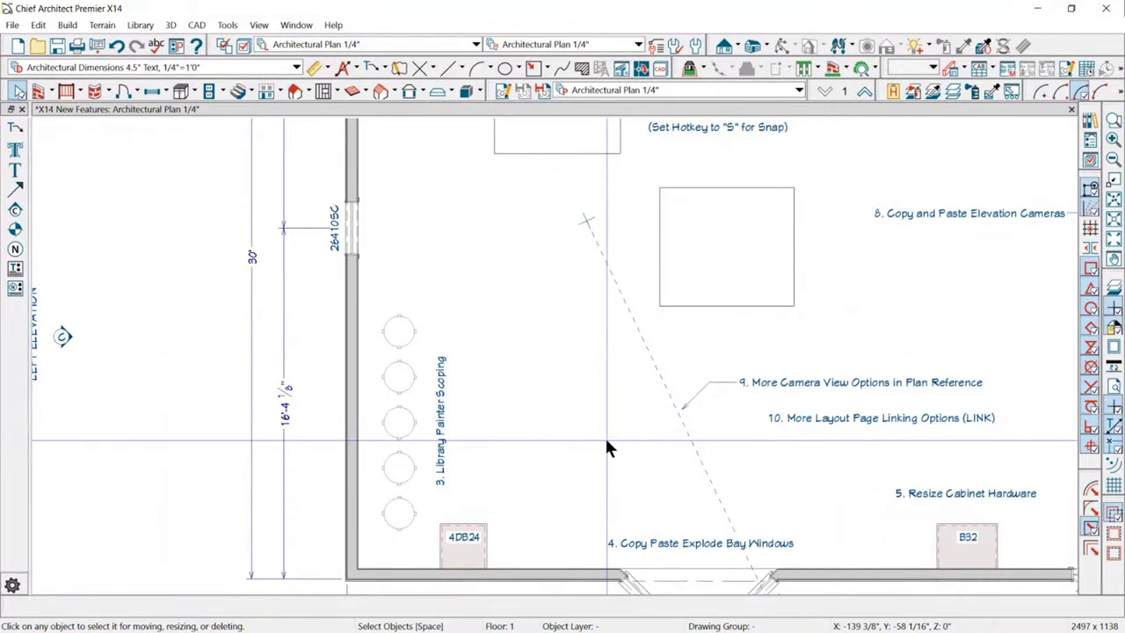
Select the five stools, view and cancel their specification, then select and deselect the room.
{"action": "left_click_drag", "start_coordinate": [390, 327], "coordinate": [397, 520]}
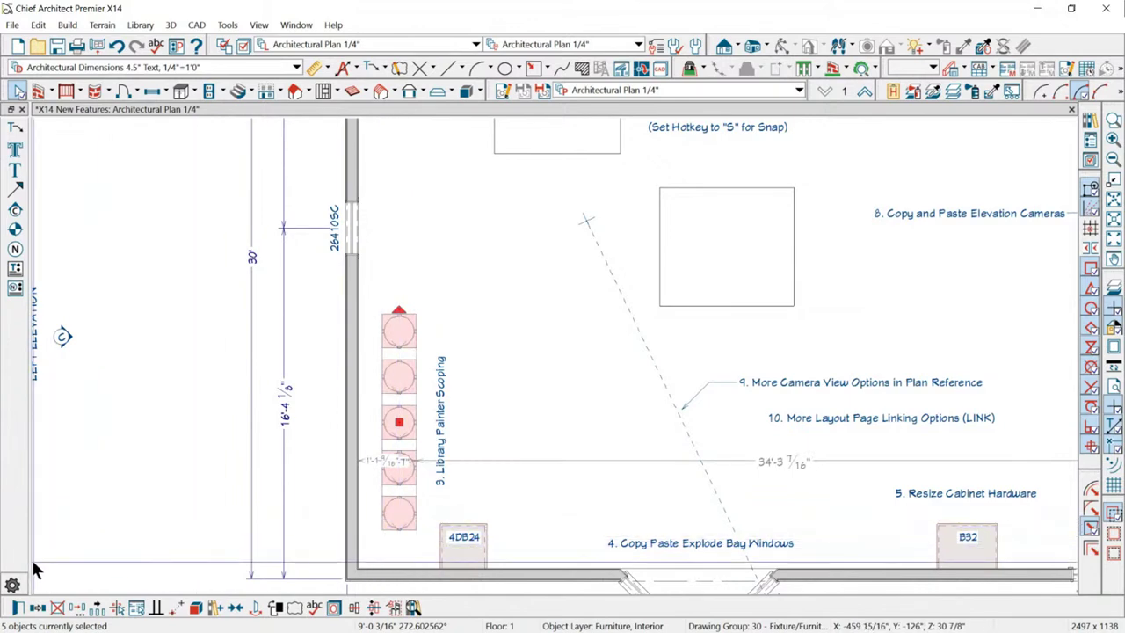
{"action": "left_click", "coordinate": [20, 608]}
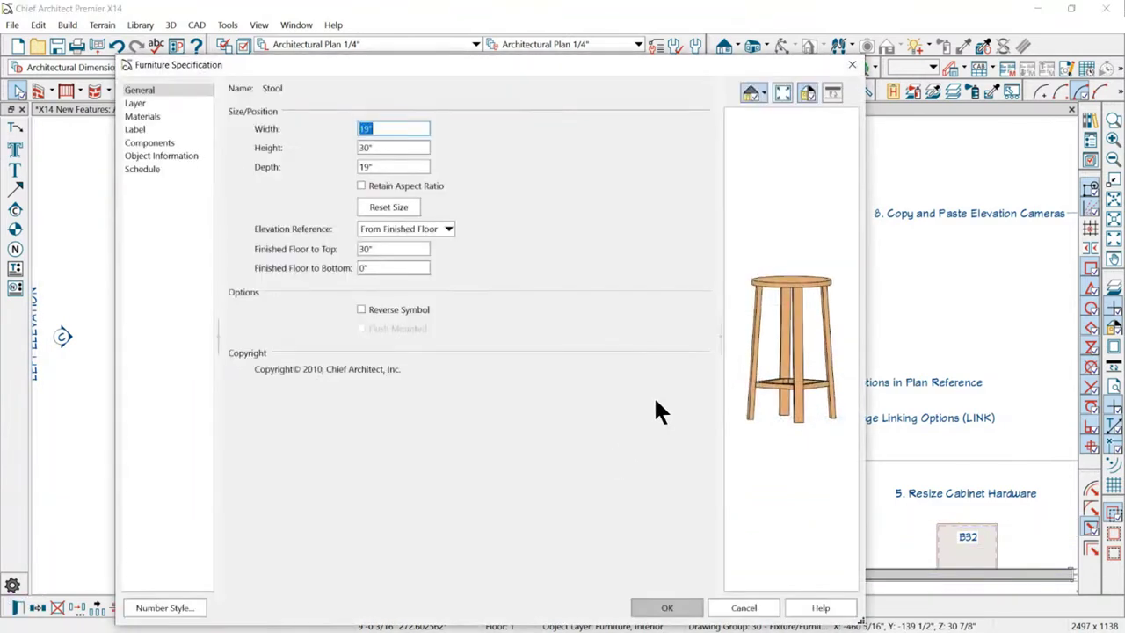
{"action": "left_click", "coordinate": [741, 609]}
{"action": "scroll", "coordinate": [351, 256], "scroll_direction": "down", "scroll_amount": 2}
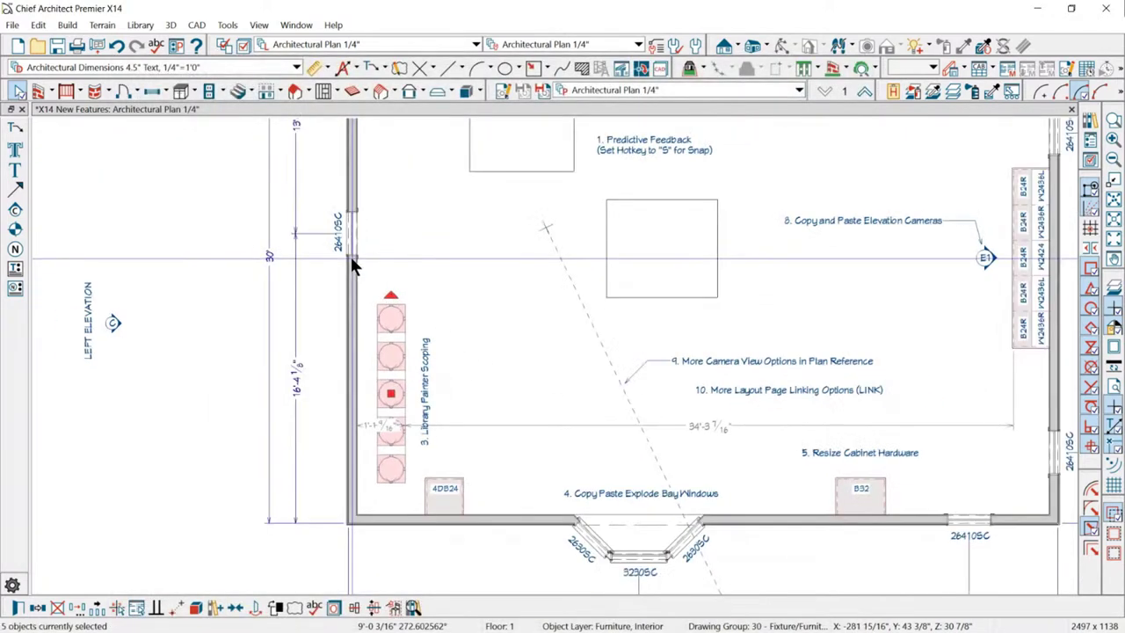
{"action": "left_click", "coordinate": [495, 290]}
{"action": "scroll", "coordinate": [462, 447], "scroll_direction": "up", "scroll_amount": 2}
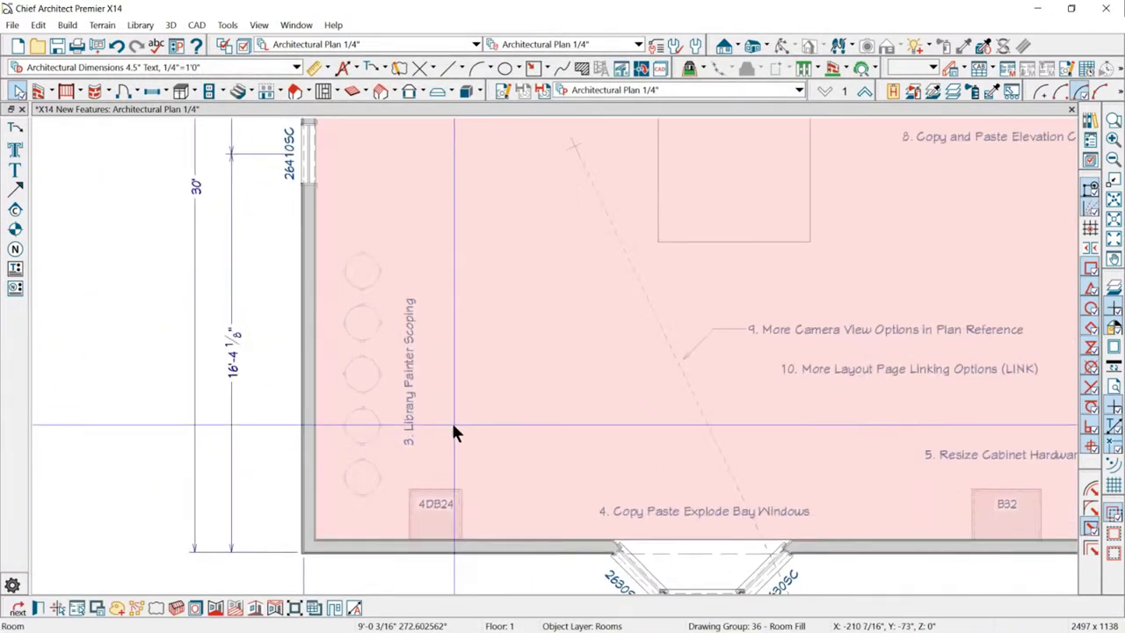
{"action": "scroll", "coordinate": [393, 332], "scroll_direction": "up", "scroll_amount": 2}
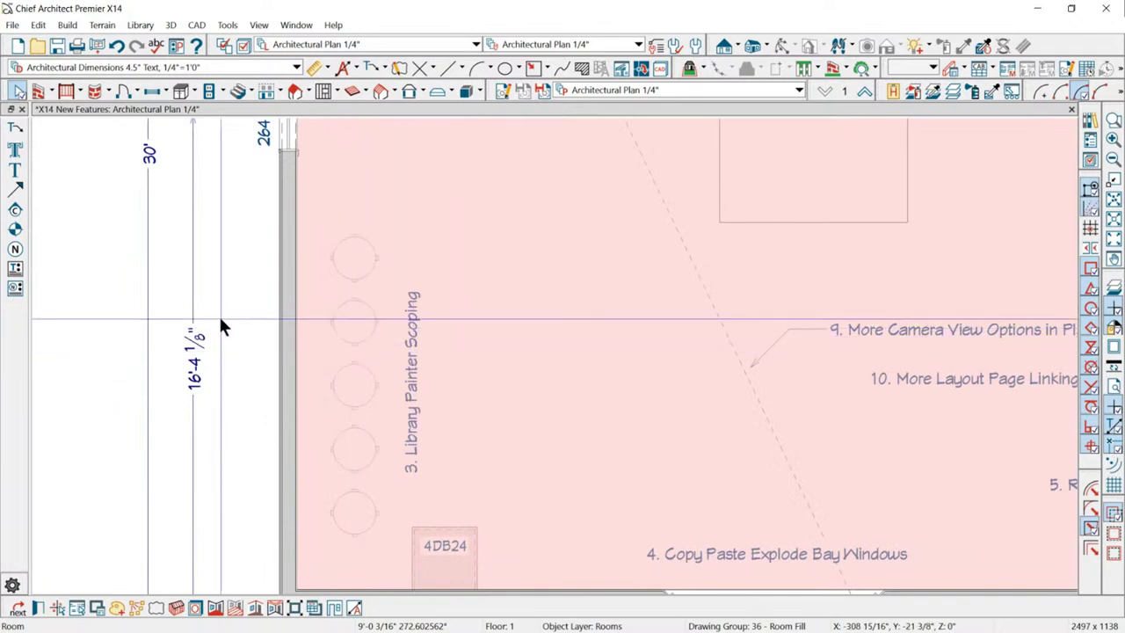
{"action": "left_click", "coordinate": [223, 326]}
{"action": "scroll", "coordinate": [388, 376], "scroll_direction": "down", "scroll_amount": 5}
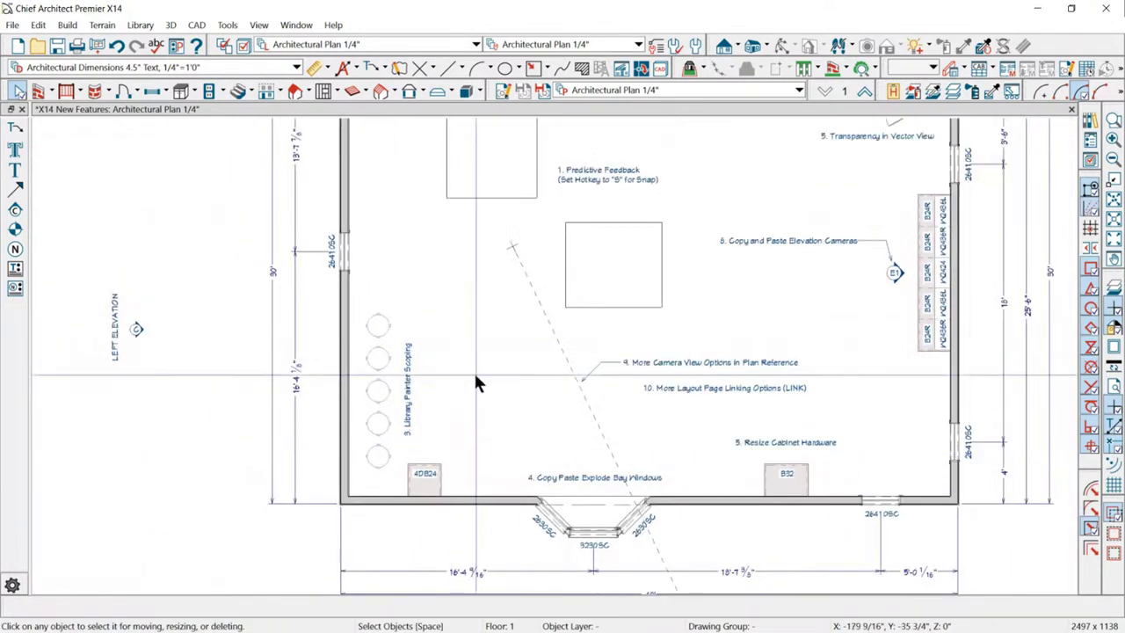
Place a Full Camera aimed toward the row of stools.
{"action": "left_click", "coordinate": [765, 44]}
{"action": "left_click", "coordinate": [770, 77]}
{"action": "left_click_drag", "start_coordinate": [530, 283], "coordinate": [480, 348]}
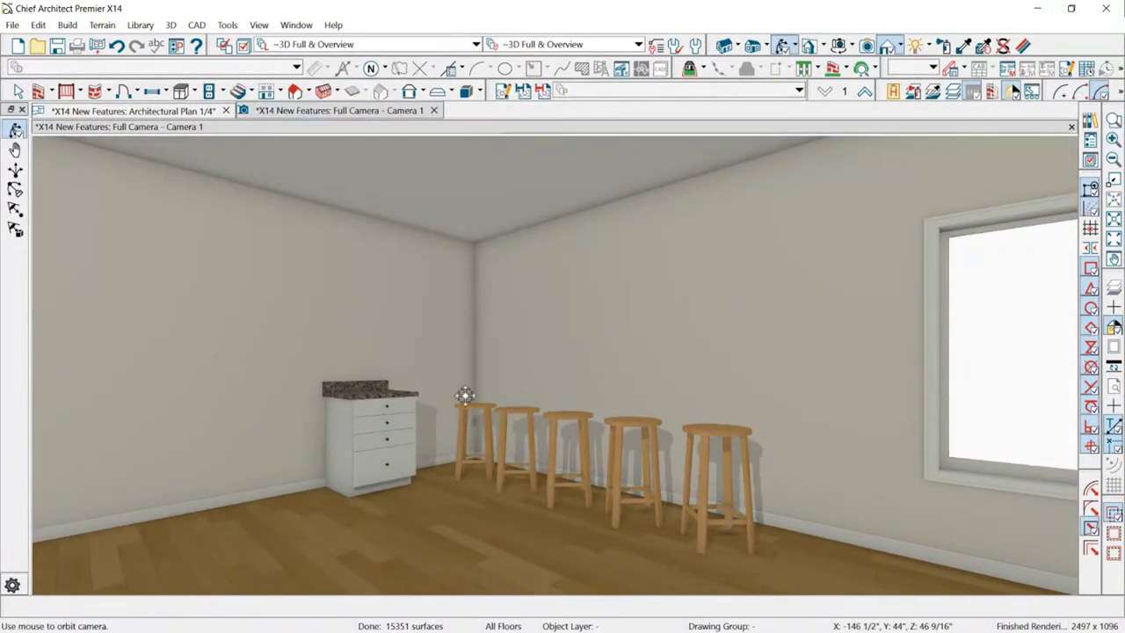
Select the rightmost stool in the camera view and search the Library Browser for 'stool'.
{"action": "left_click", "coordinate": [701, 441]}
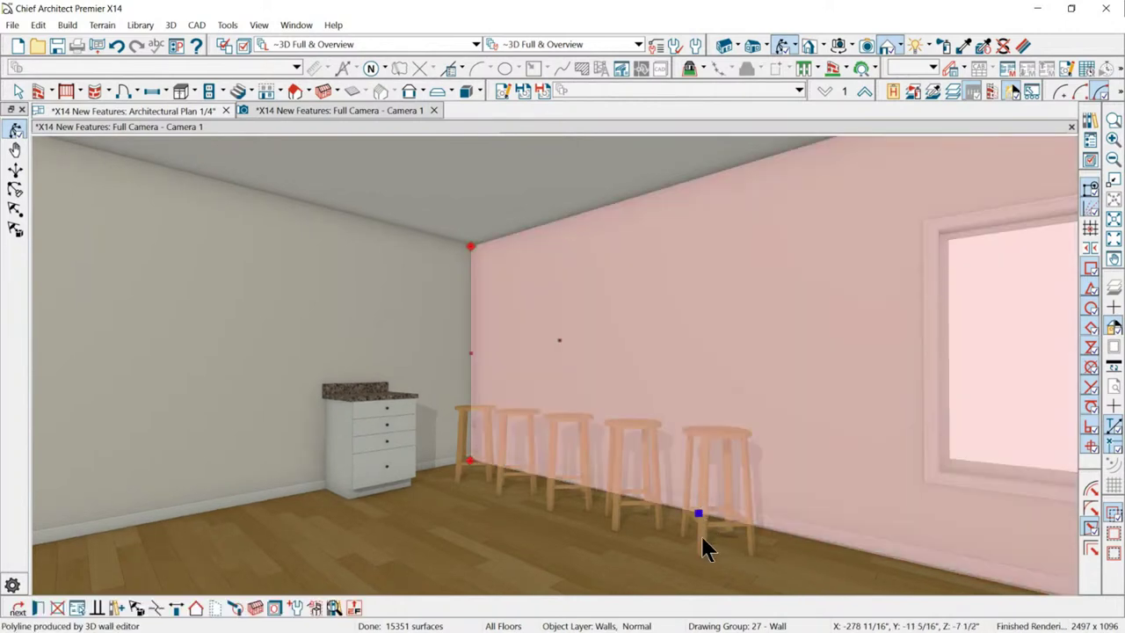
{"action": "left_click", "coordinate": [704, 548]}
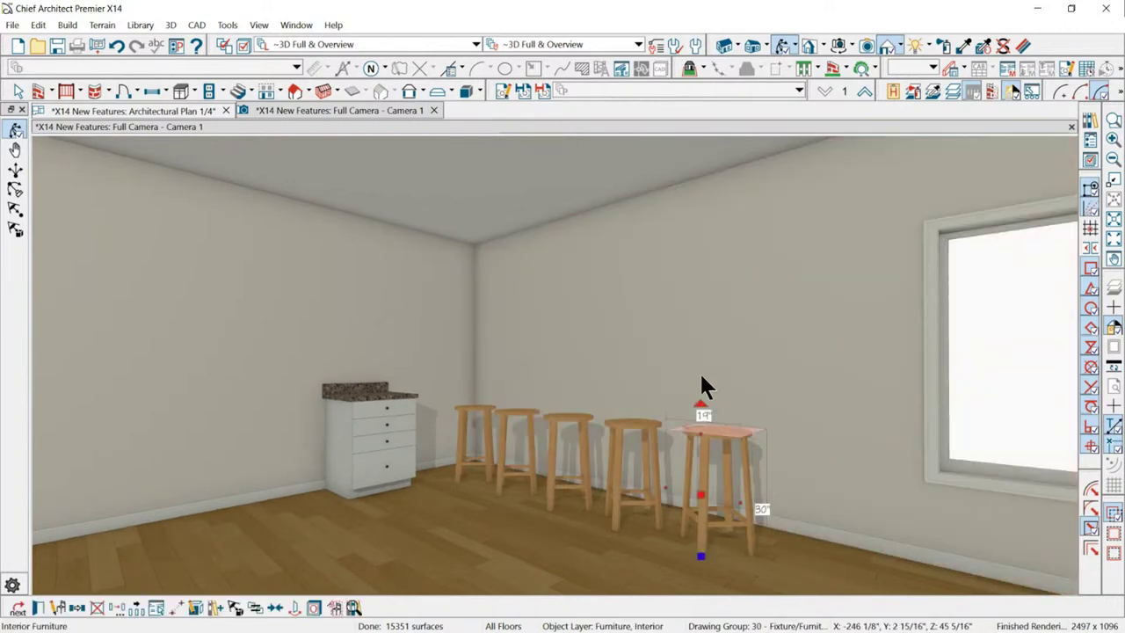
{"action": "left_click", "coordinate": [1091, 120]}
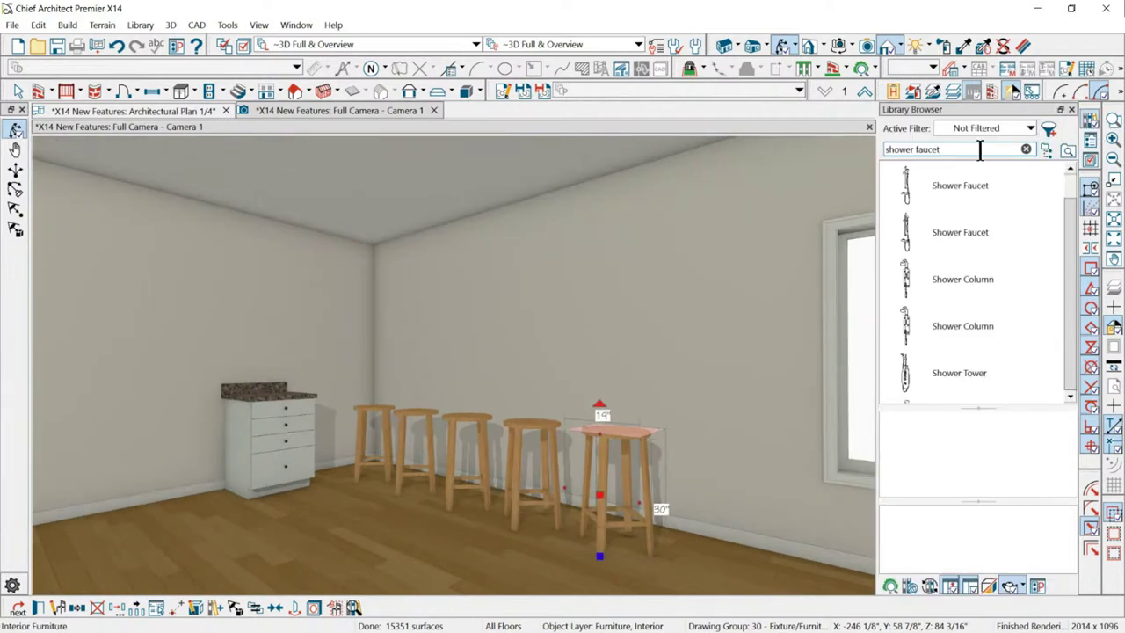
{"action": "type", "text": "stool"}
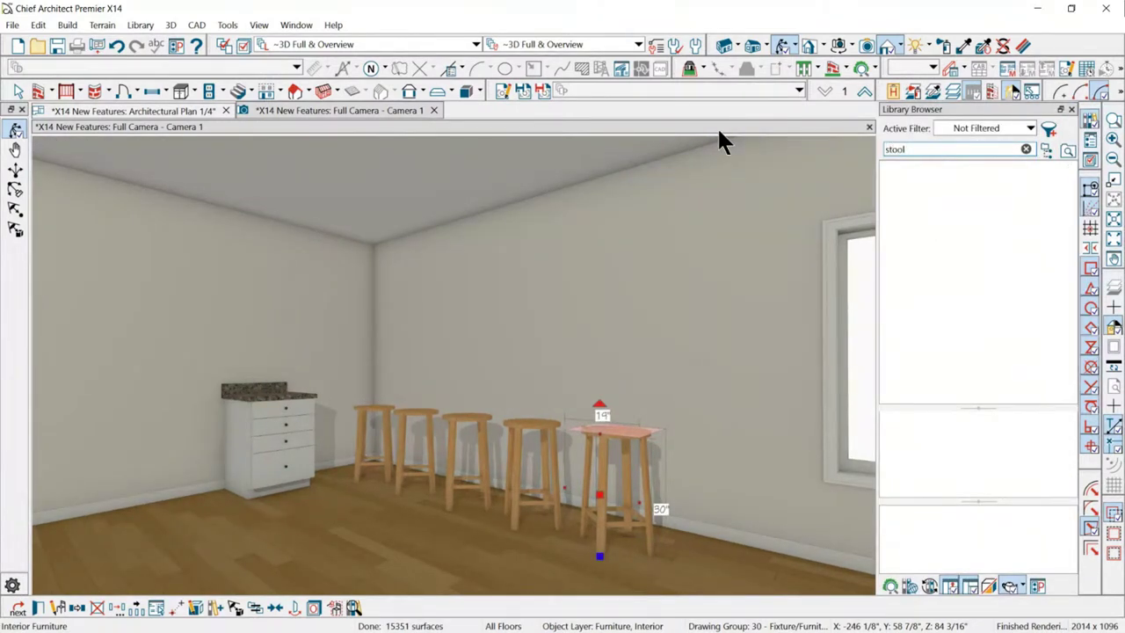
Preview Stool (tall back), then choose Stool (short back) as the replacement.
{"action": "scroll", "coordinate": [972, 319], "scroll_direction": "down", "scroll_amount": 3}
{"action": "left_click", "coordinate": [910, 181]}
{"action": "scroll", "coordinate": [932, 237], "scroll_direction": "up", "scroll_amount": 3}
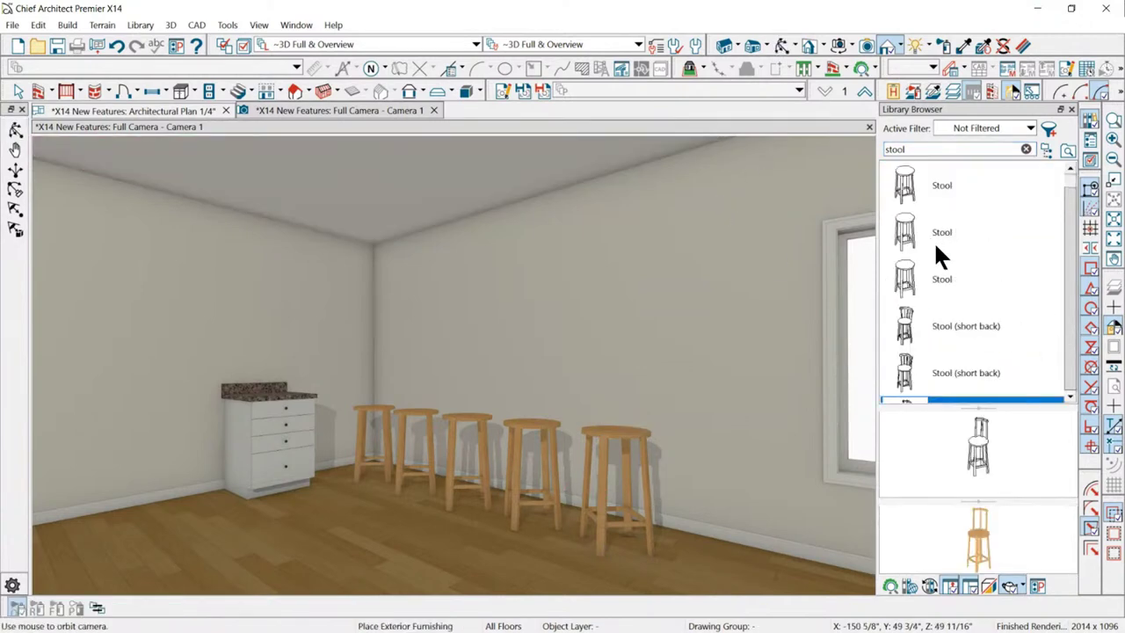
{"action": "scroll", "coordinate": [919, 333], "scroll_direction": "down", "scroll_amount": 3}
{"action": "scroll", "coordinate": [914, 295], "scroll_direction": "up", "scroll_amount": 3}
{"action": "left_click", "coordinate": [909, 326]}
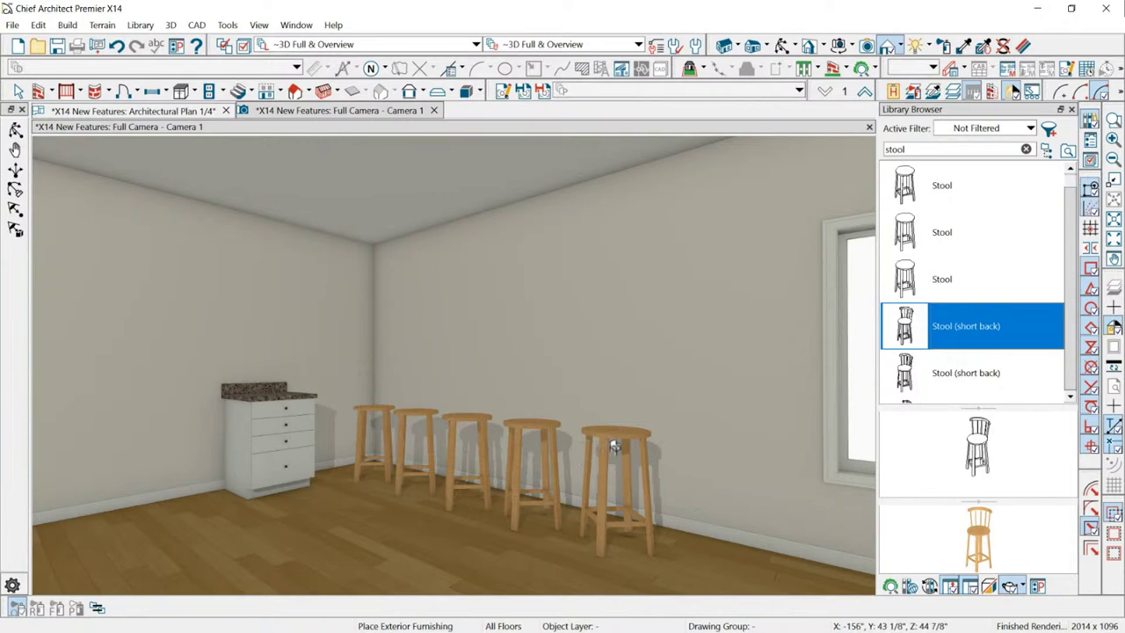
{"action": "left_click", "coordinate": [609, 434]}
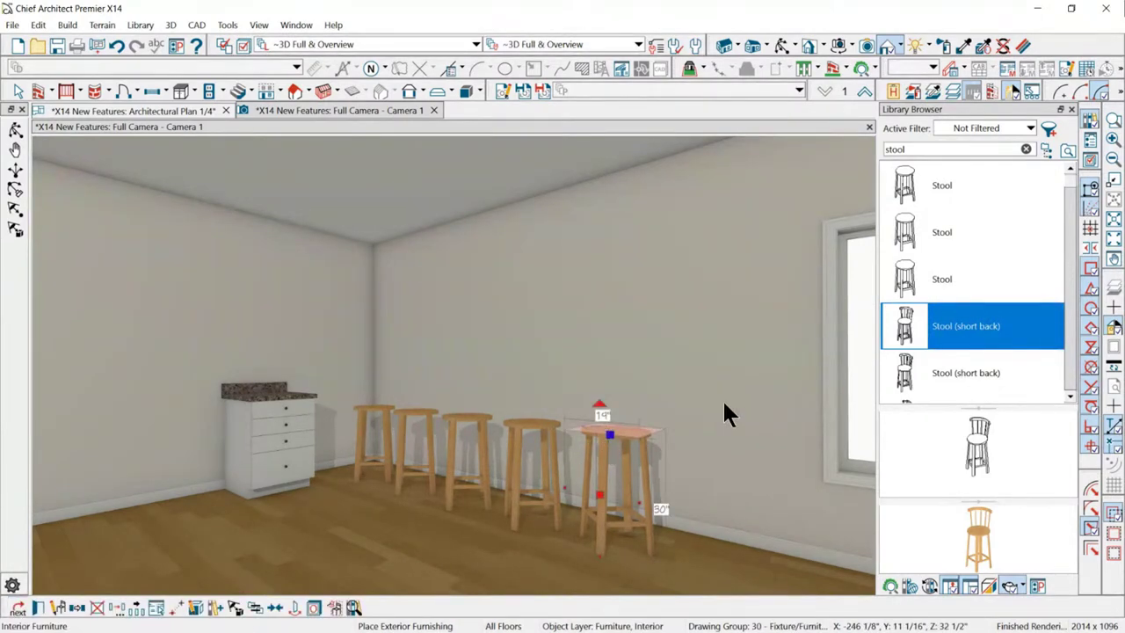
{"action": "left_click", "coordinate": [941, 328]}
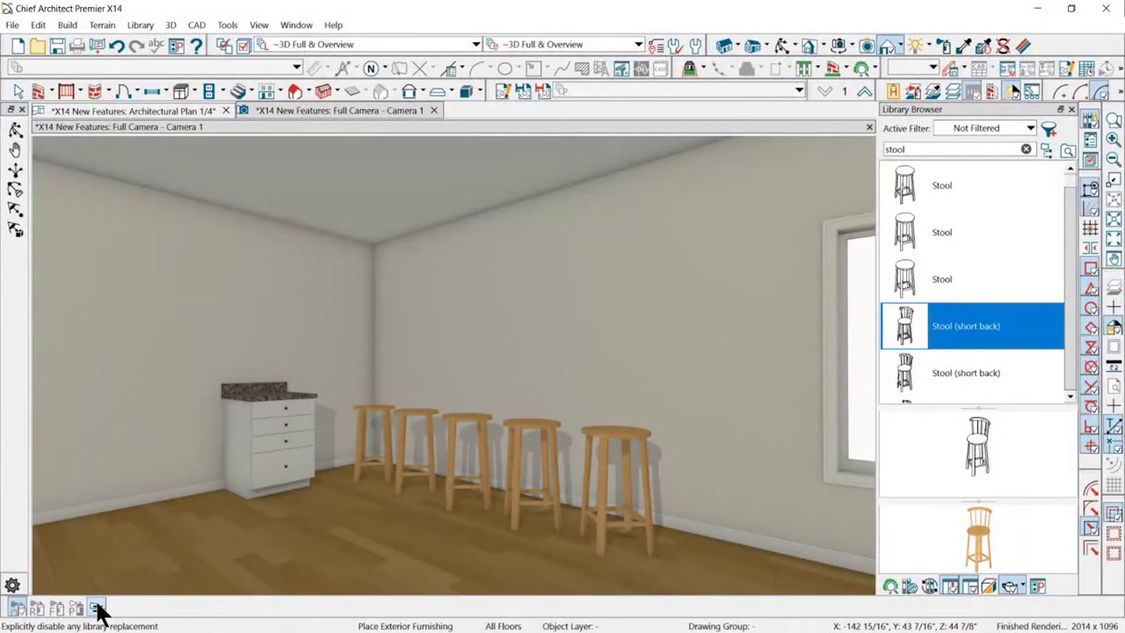
Turn on Library Replacement Mode and review the R, F and P painter options.
{"action": "left_click", "coordinate": [202, 601]}
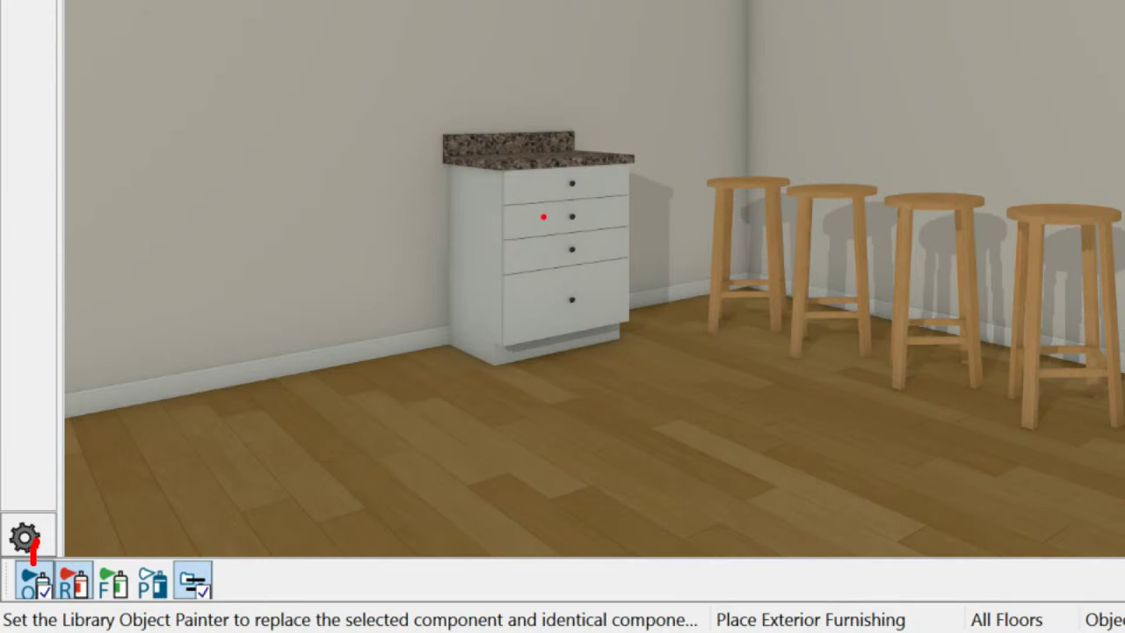
{"action": "left_click_drag", "start_coordinate": [96, 524], "coordinate": [77, 567]}
{"action": "mouse_move", "coordinate": [125, 543]}
{"action": "left_mouse_down"}
{"action": "mouse_move", "coordinate": [121, 562]}
{"action": "mouse_move", "coordinate": [150, 554]}
{"action": "left_mouse_up"}
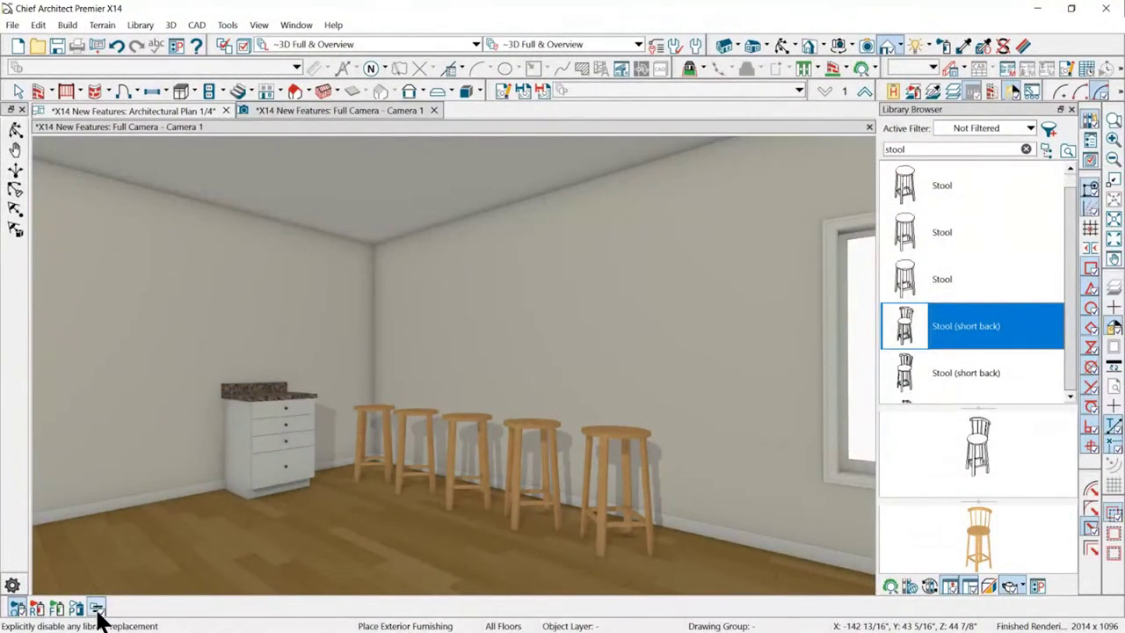
Use the Replace painter to swap all five round stools for Stool (short back).
{"action": "left_click", "coordinate": [97, 608]}
{"action": "left_click", "coordinate": [40, 613]}
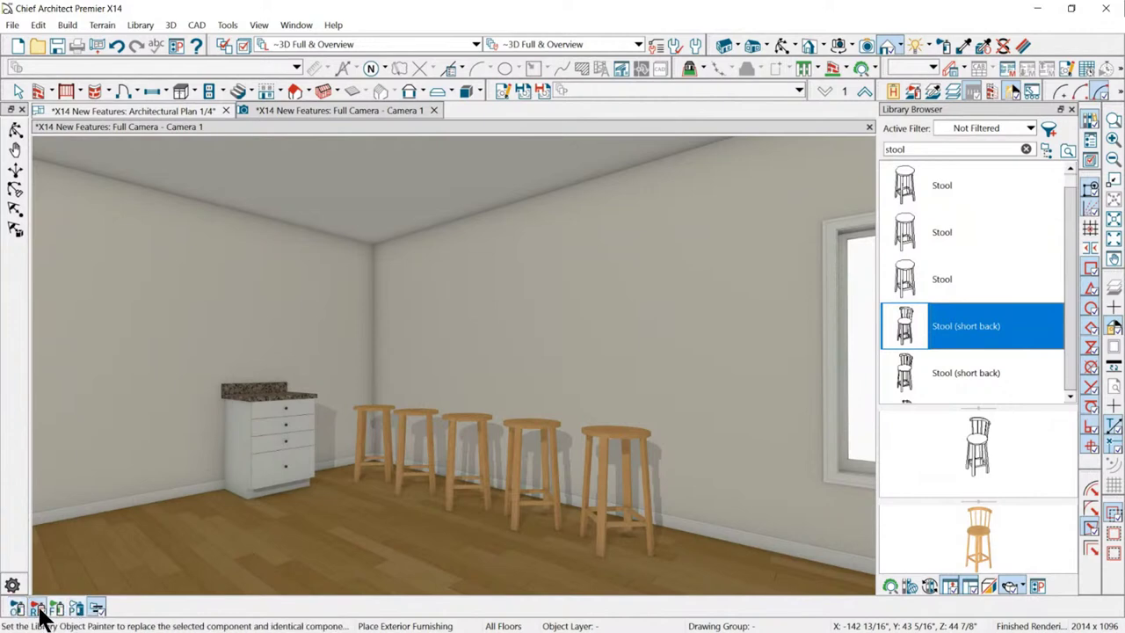
{"action": "left_click", "coordinate": [617, 439]}
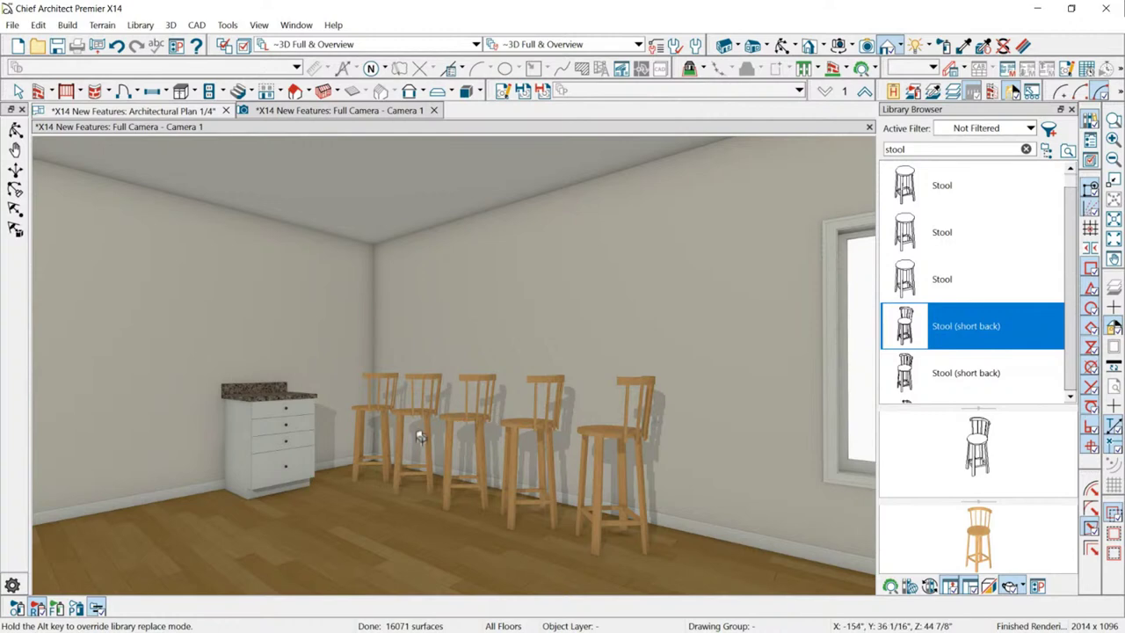
{"action": "scroll", "coordinate": [239, 426], "scroll_direction": "up", "scroll_amount": 5}
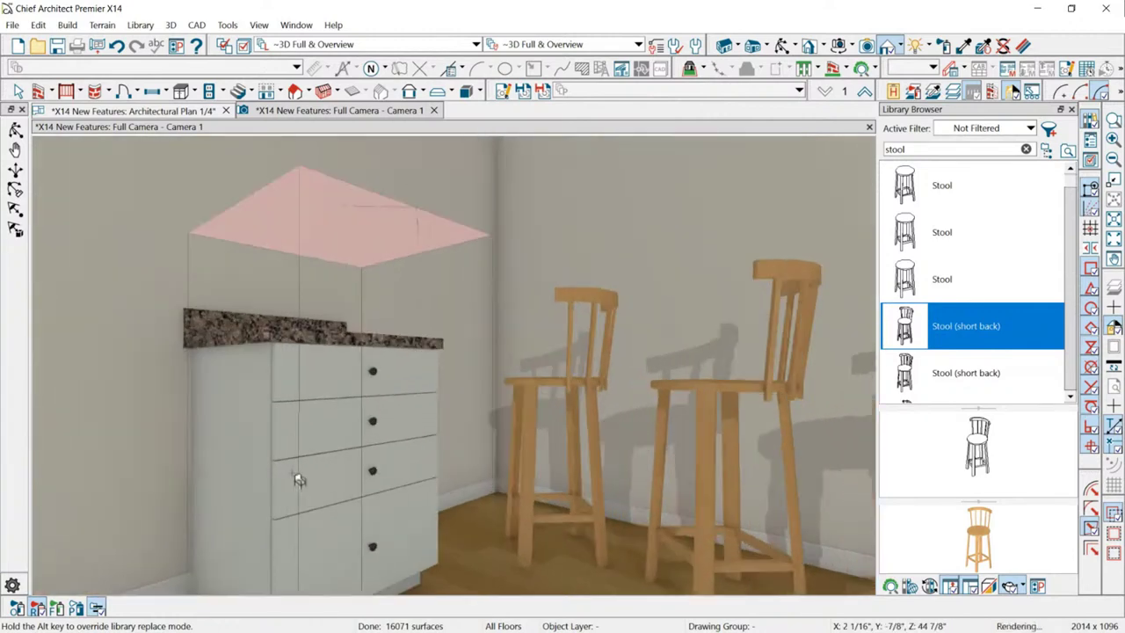
{"action": "scroll", "coordinate": [299, 479], "scroll_direction": "down", "scroll_amount": 3}
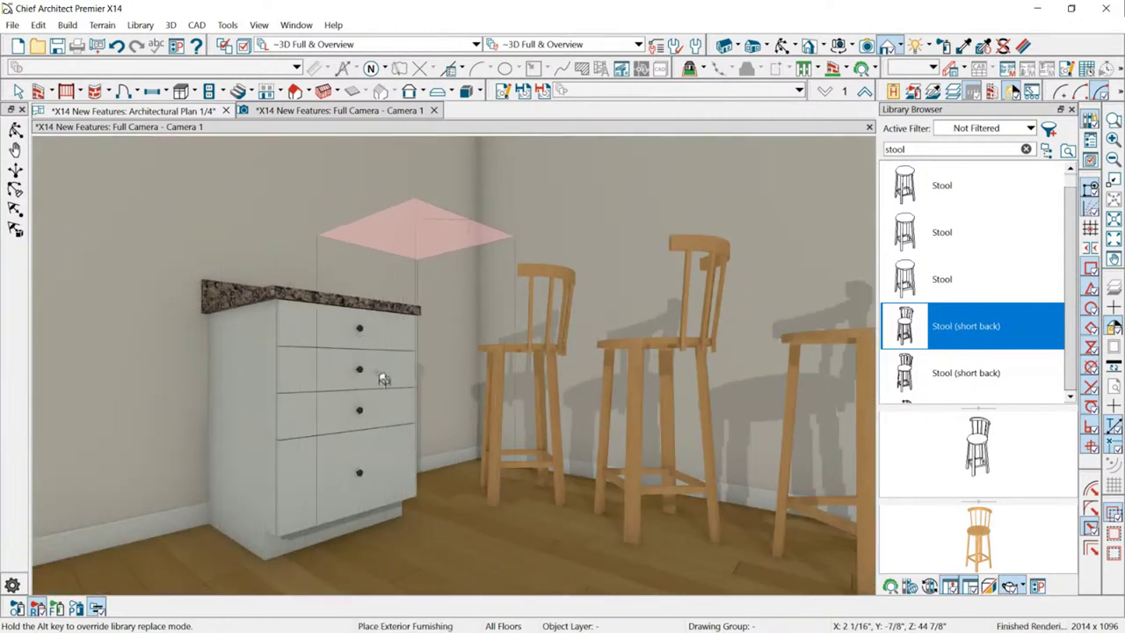
{"action": "key", "text": "space"}
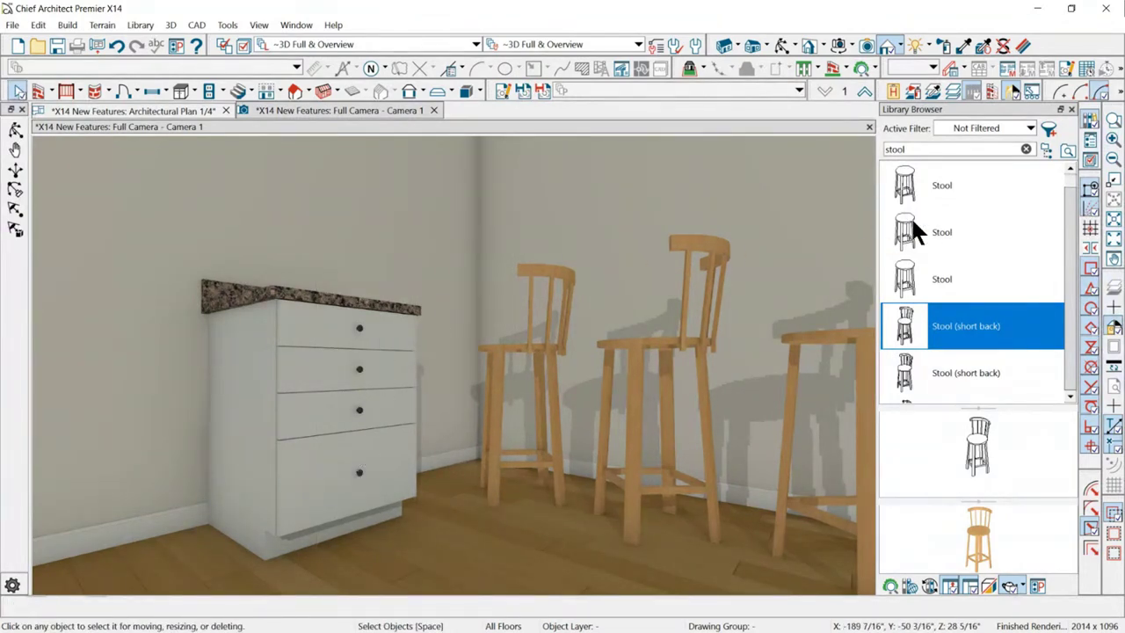
{"action": "left_click", "coordinate": [923, 149]}
Search 'knob', paint the Knob Handle onto the cabinet, and delete the stray countertop knob.
{"action": "type", "text": "knob"}
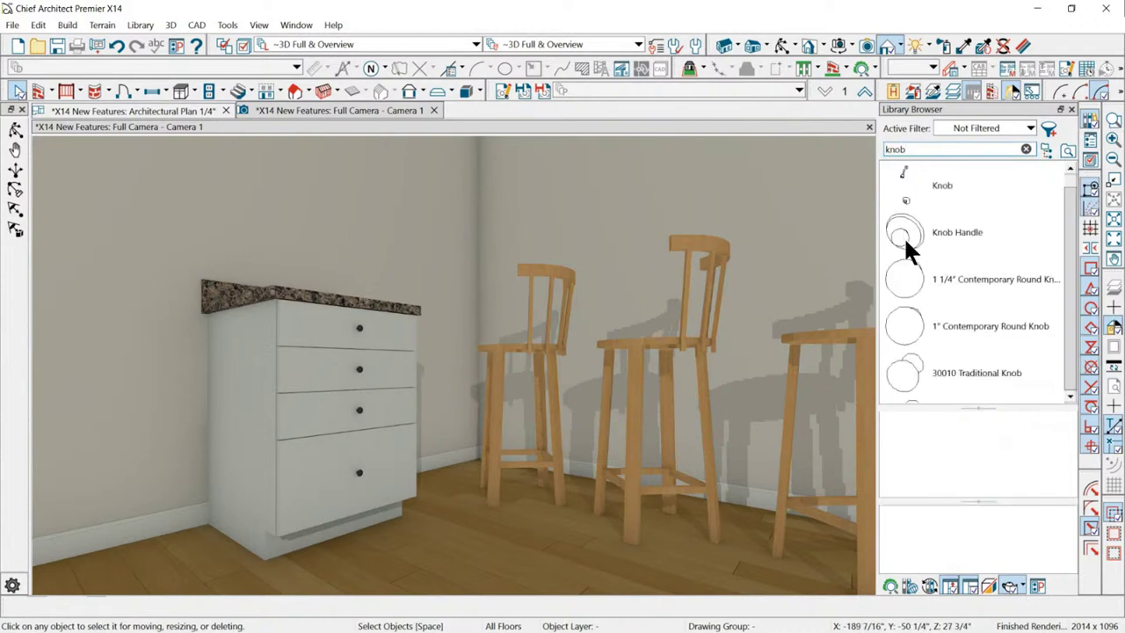
{"action": "left_click", "coordinate": [905, 244]}
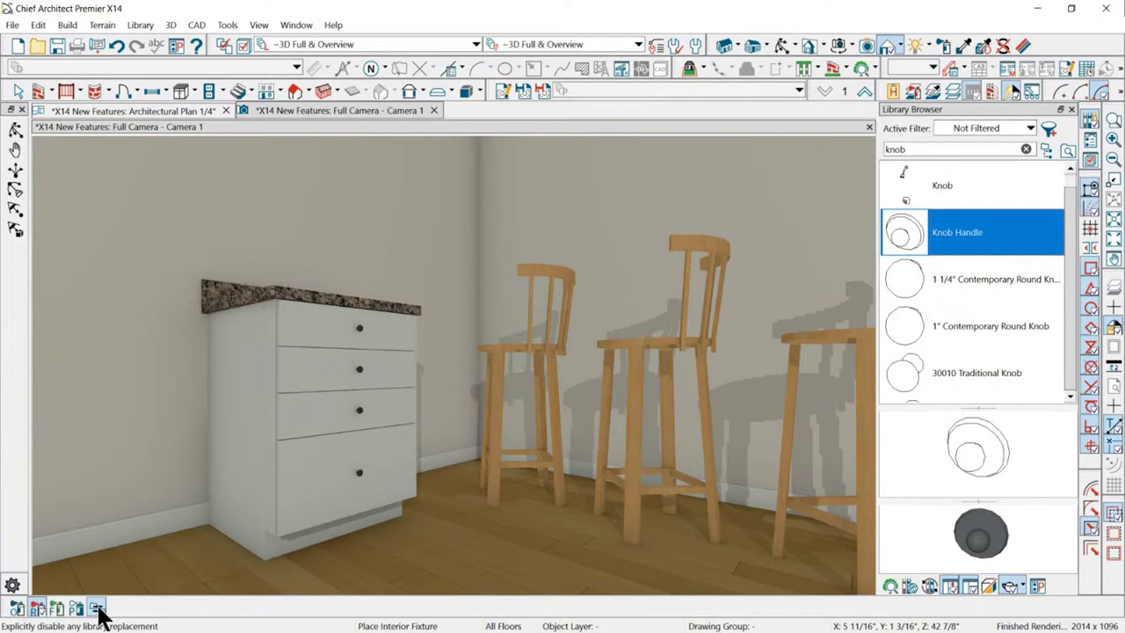
{"action": "left_click", "coordinate": [17, 610]}
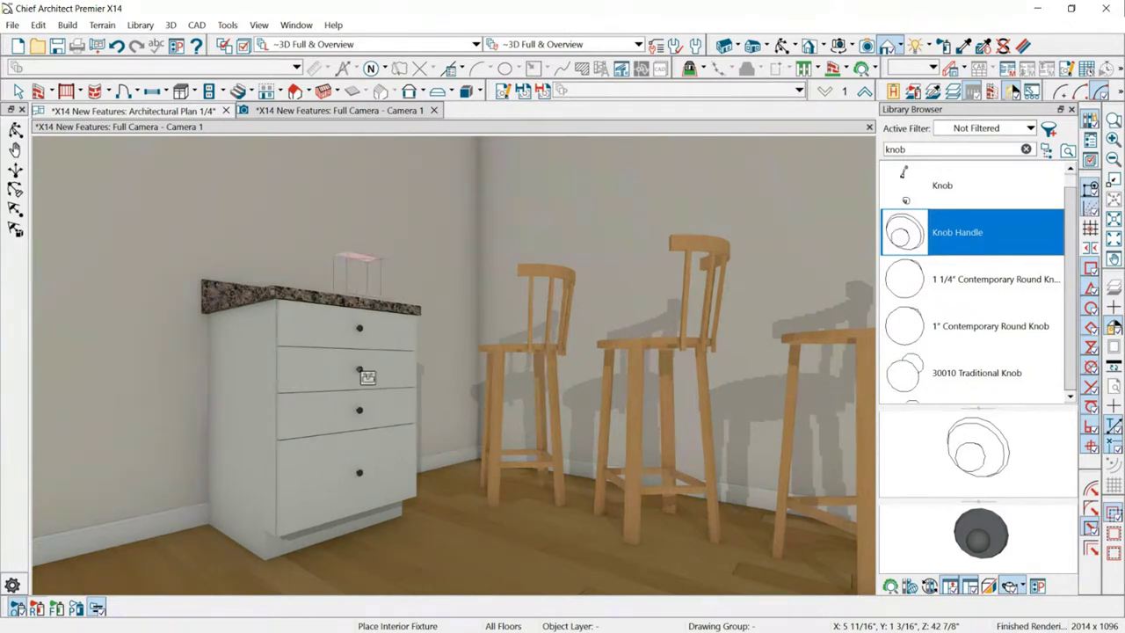
{"action": "scroll", "coordinate": [367, 376], "scroll_direction": "up", "scroll_amount": 2}
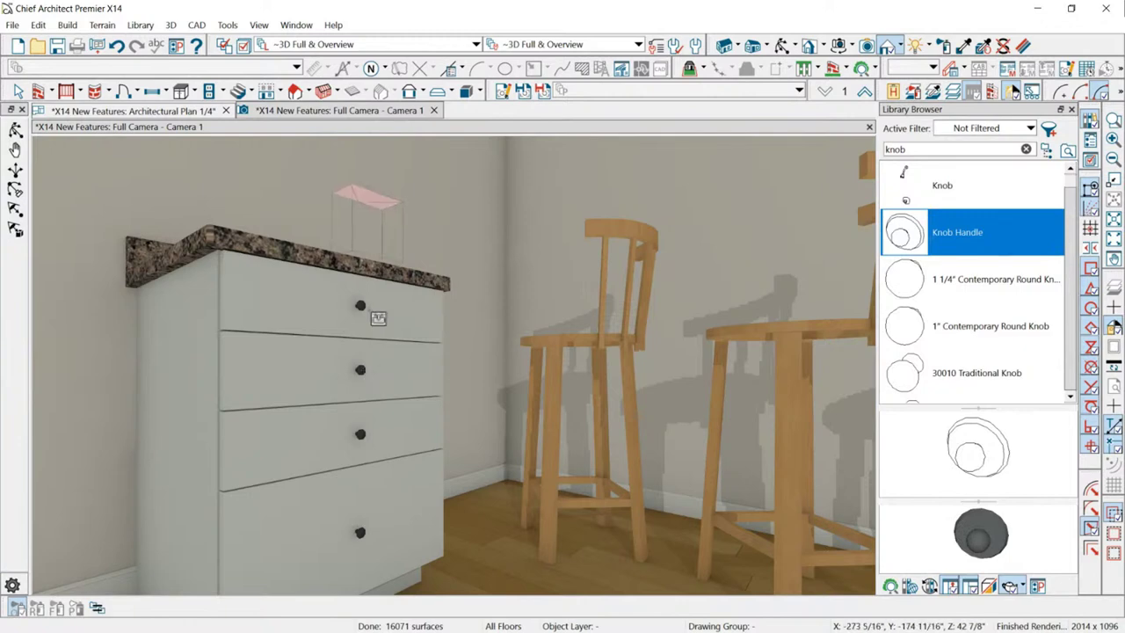
{"action": "left_click", "coordinate": [374, 318]}
{"action": "scroll", "coordinate": [376, 322], "scroll_direction": "down", "scroll_amount": 3}
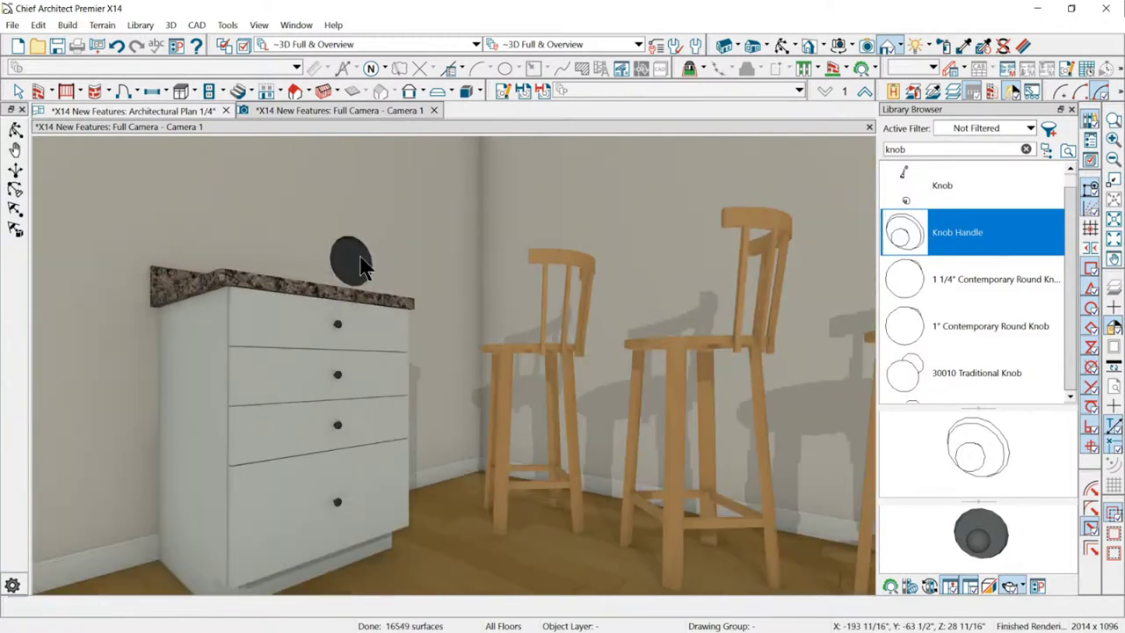
{"action": "left_click", "coordinate": [356, 262]}
{"action": "key", "text": "Delete"}
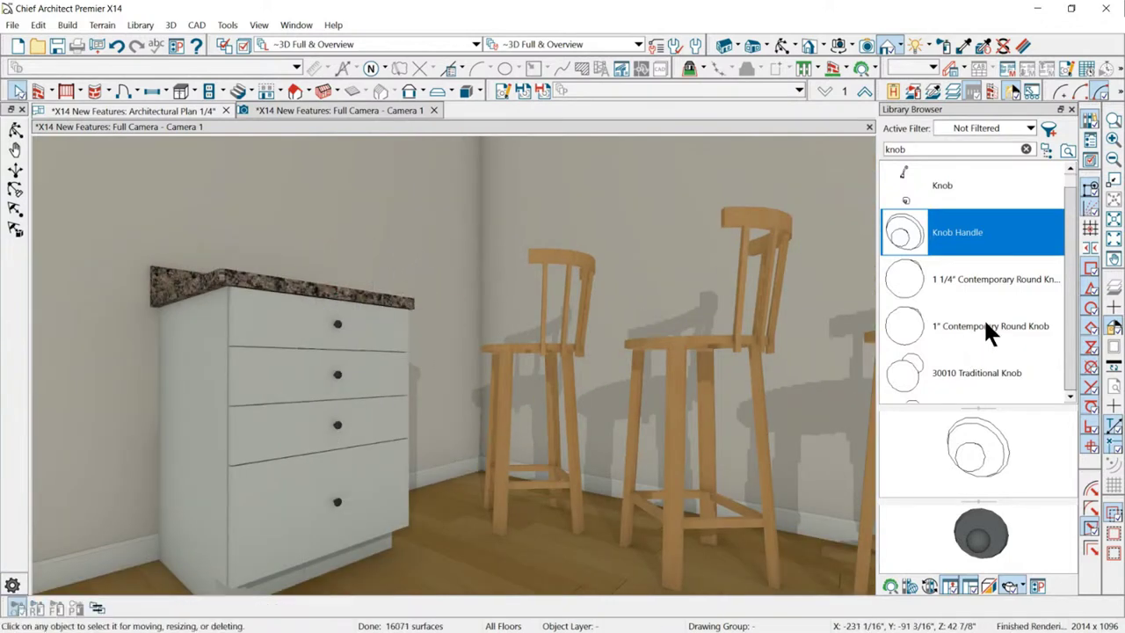
Set single-object scope and put the 1-1/2" diameter knob on the second drawer only.
{"action": "scroll", "coordinate": [988, 321], "scroll_direction": "down", "scroll_amount": 3}
{"action": "left_click", "coordinate": [949, 279]}
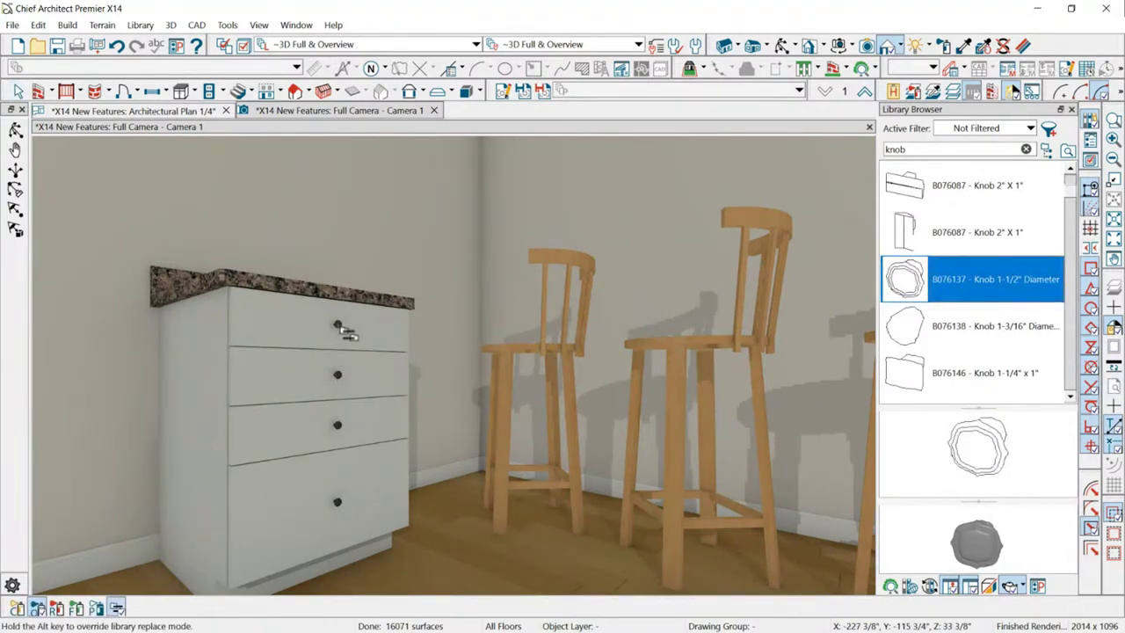
{"action": "left_click", "coordinate": [340, 326]}
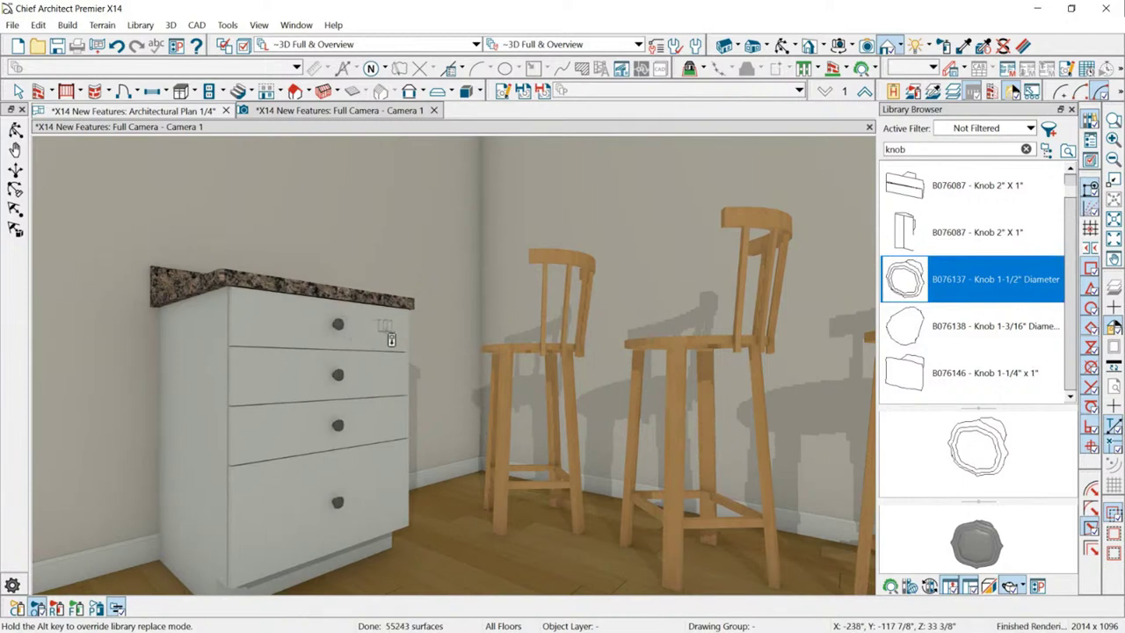
{"action": "key", "text": "ctrl+z"}
{"action": "left_click", "coordinate": [17, 607]}
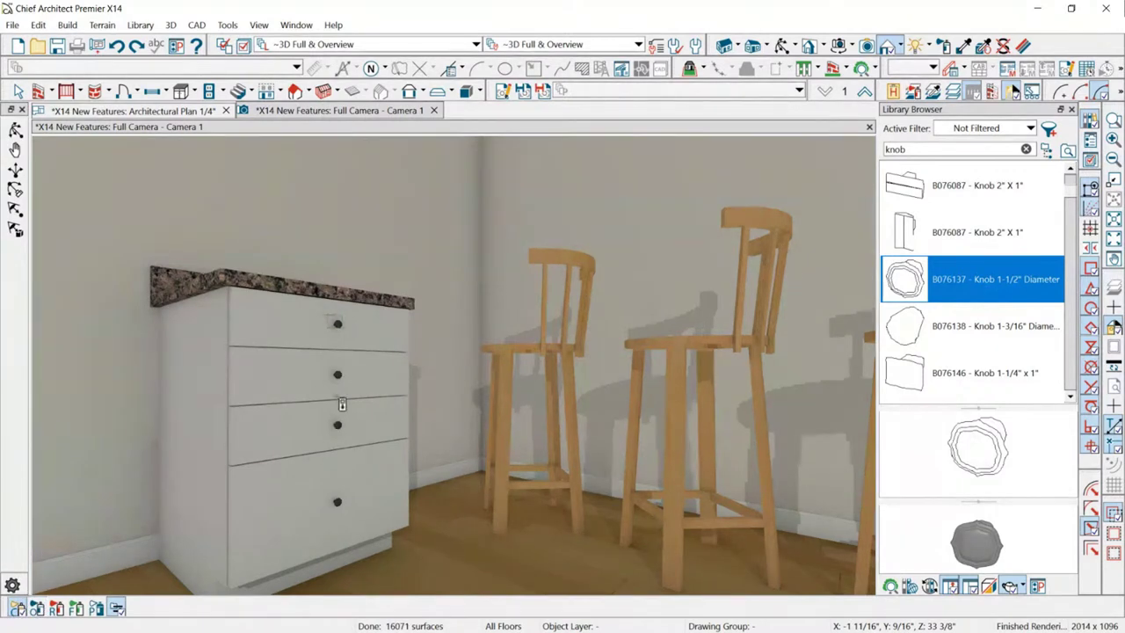
{"action": "left_click", "coordinate": [339, 378]}
Apply the 1-1/4" x 1" knob to the third drawer.
{"action": "scroll", "coordinate": [378, 386], "scroll_direction": "up", "scroll_amount": 3}
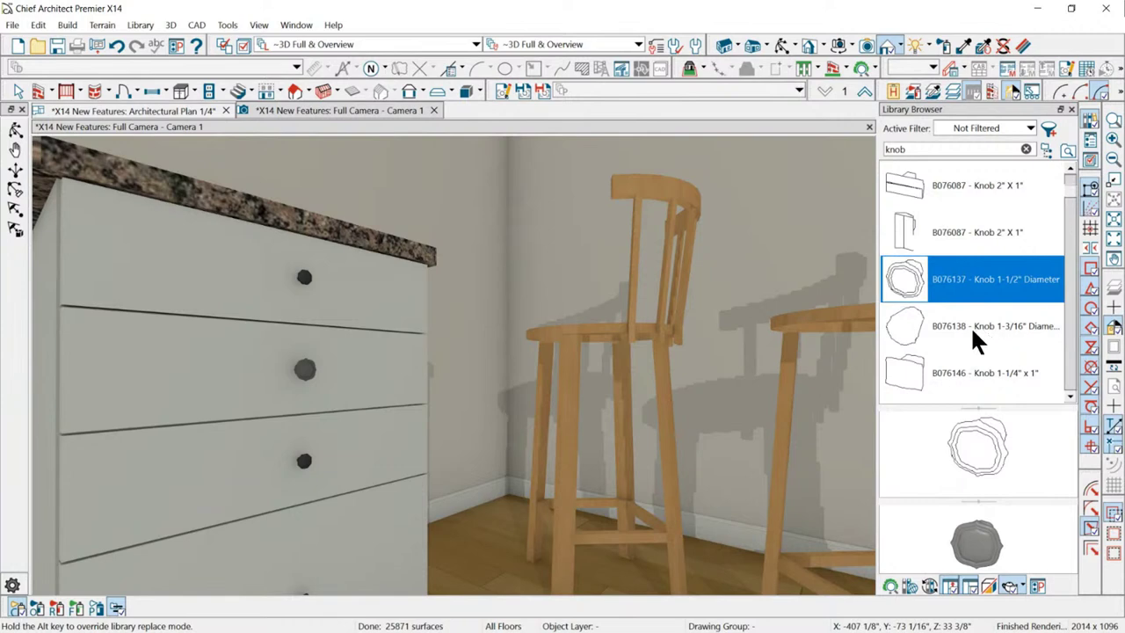
{"action": "left_click", "coordinate": [931, 378]}
{"action": "left_click", "coordinate": [304, 461]}
Fit the top drawer with the blue 1-3/16" diameter knob.
{"action": "scroll", "coordinate": [896, 242], "scroll_direction": "down", "scroll_amount": 3}
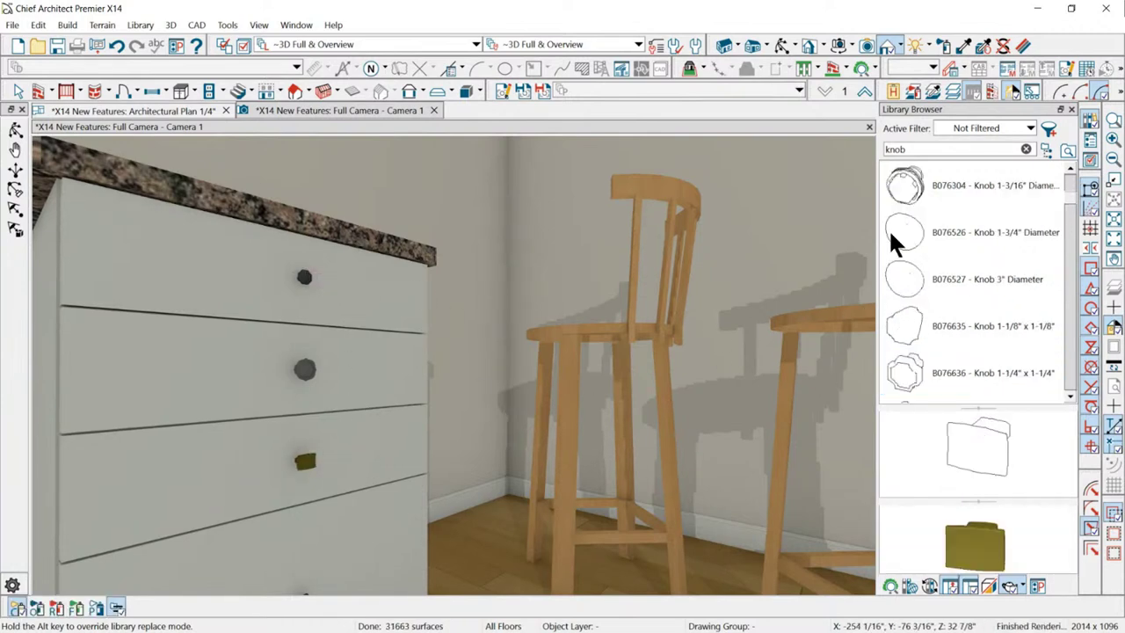
{"action": "left_click", "coordinate": [925, 264]}
{"action": "left_click", "coordinate": [907, 230]}
{"action": "left_click", "coordinate": [909, 189]}
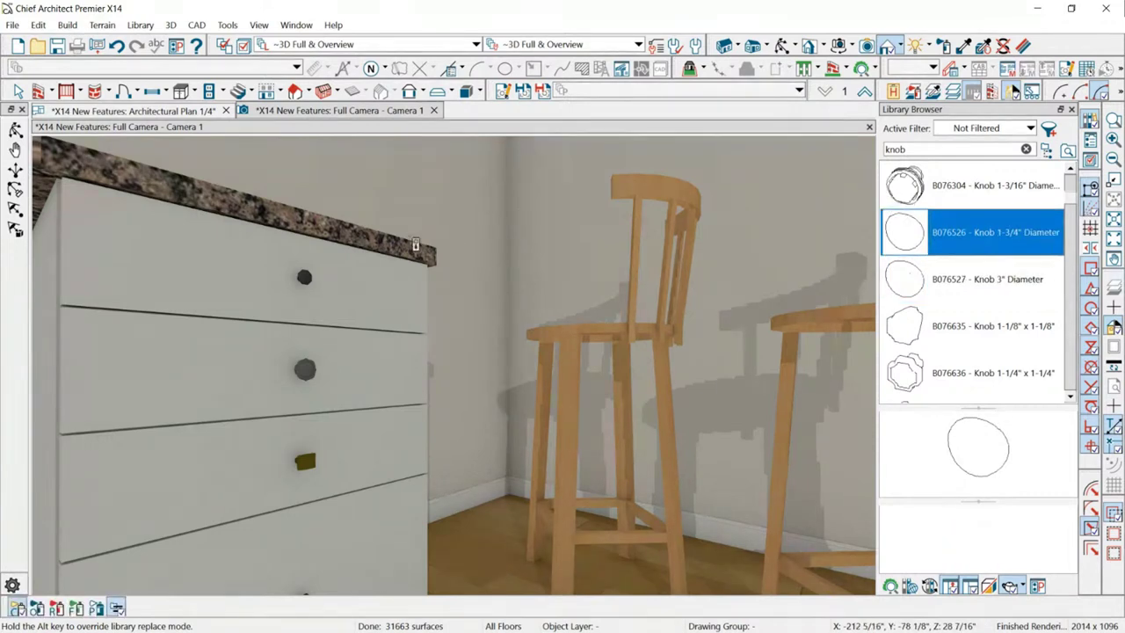
{"action": "left_click", "coordinate": [304, 277]}
{"action": "scroll", "coordinate": [384, 276], "scroll_direction": "down", "scroll_amount": 5}
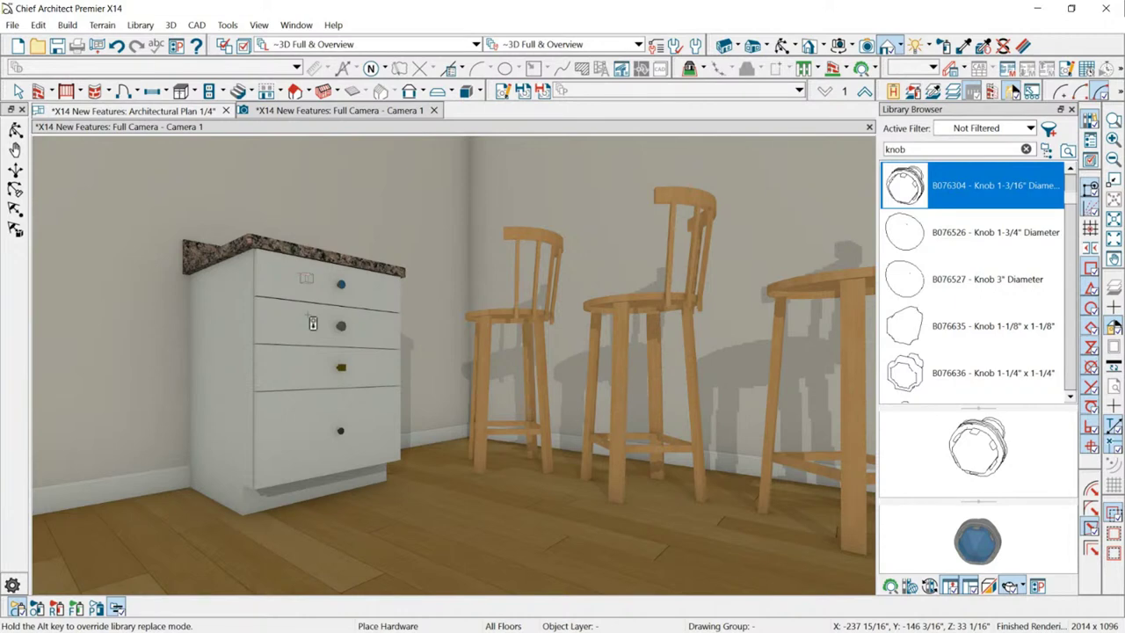
Switch to the Architectural Plan 1/4" view and zoom in around the bay window.
{"action": "left_click", "coordinate": [153, 109]}
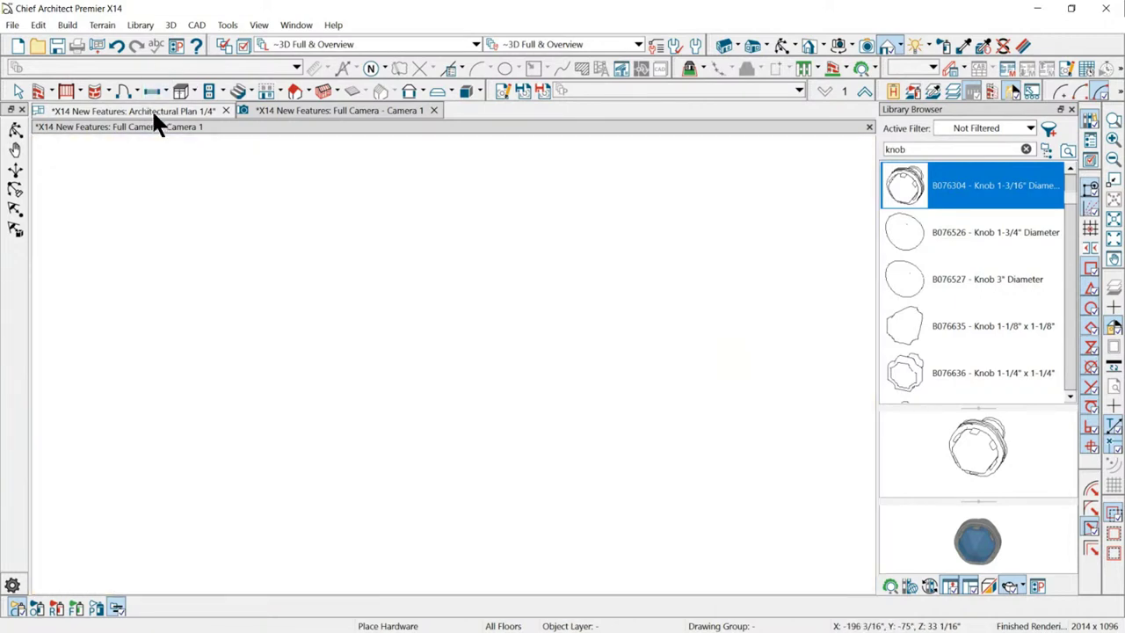
{"action": "scroll", "coordinate": [573, 493], "scroll_direction": "up", "scroll_amount": 6}
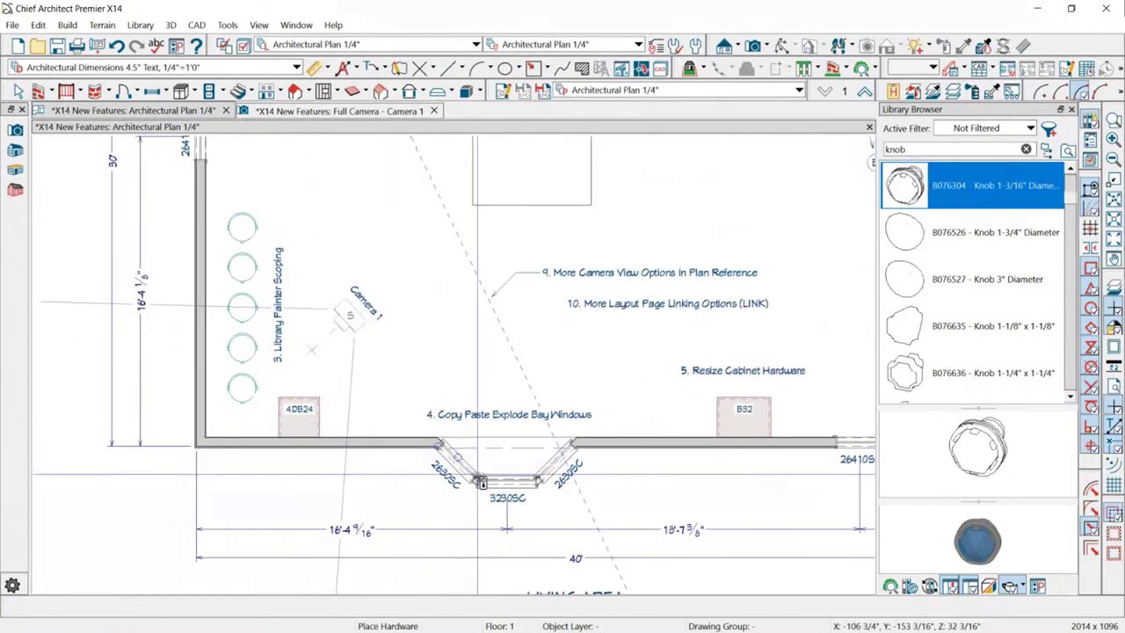
{"action": "scroll", "coordinate": [573, 492], "scroll_direction": "down", "scroll_amount": 2}
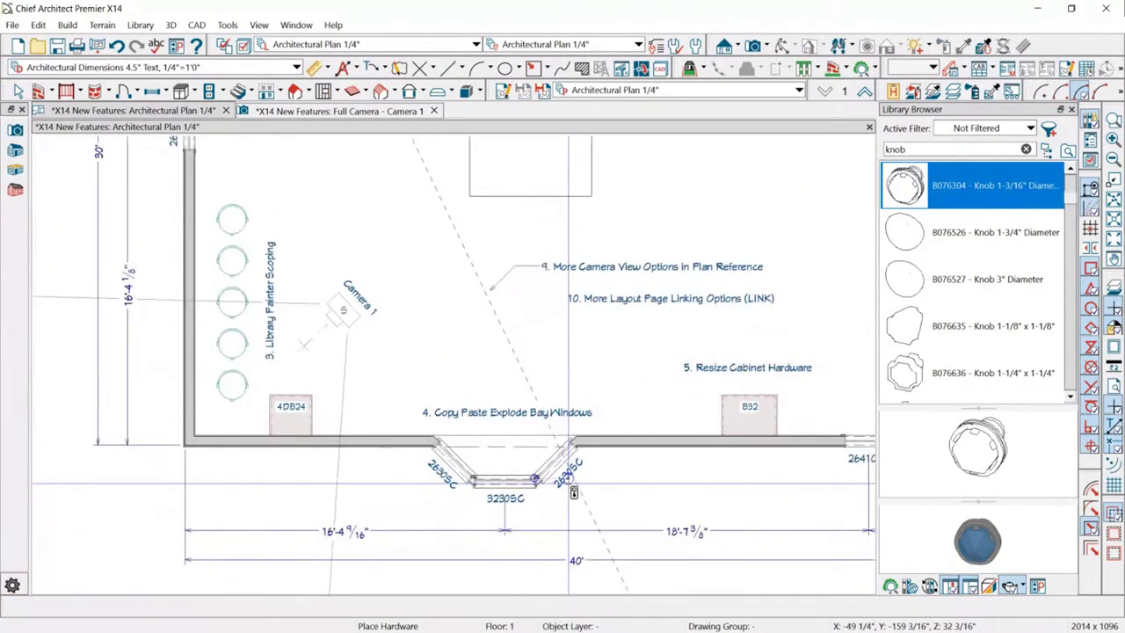
{"action": "scroll", "coordinate": [562, 443], "scroll_direction": "up", "scroll_amount": 1}
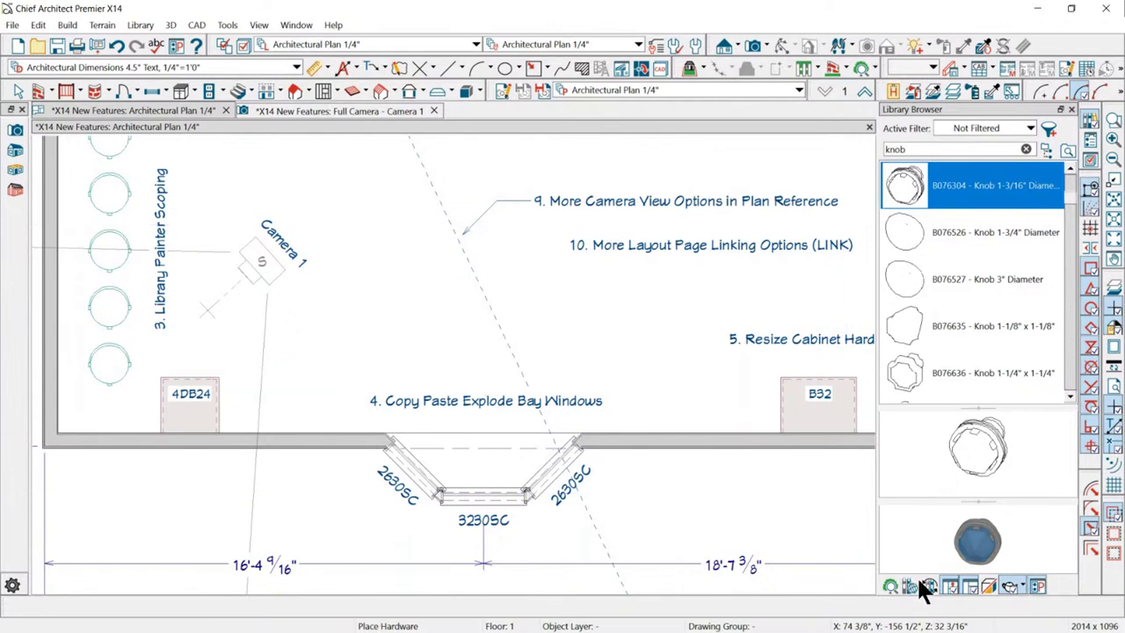
{"action": "key", "text": "alt+Tab"}
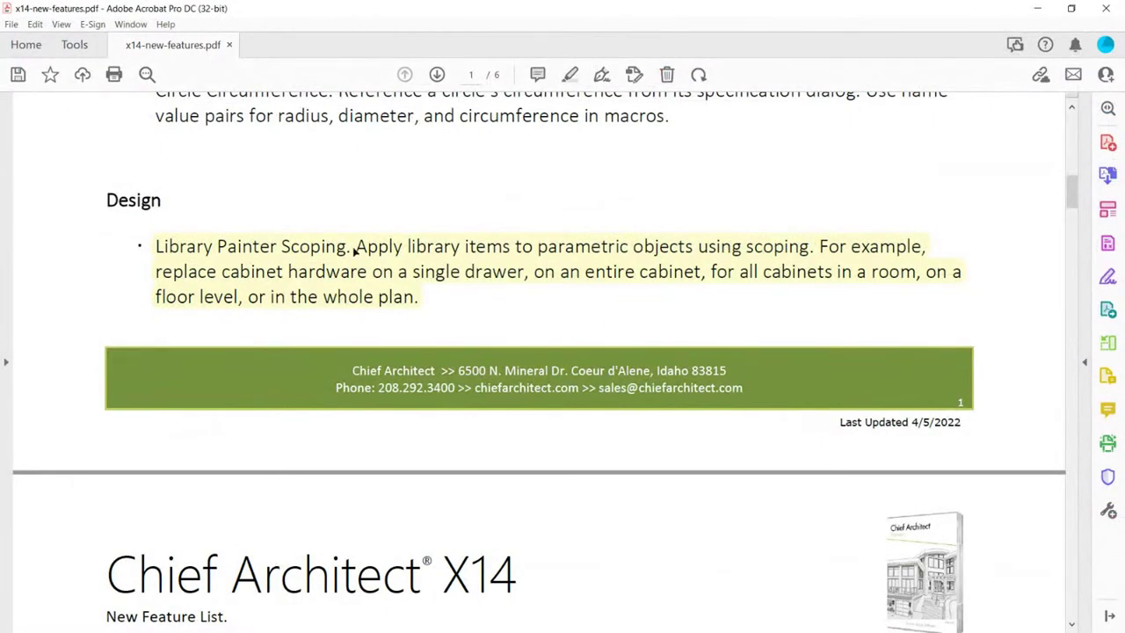
{"action": "scroll", "coordinate": [350, 249], "scroll_direction": "down", "scroll_amount": 5}
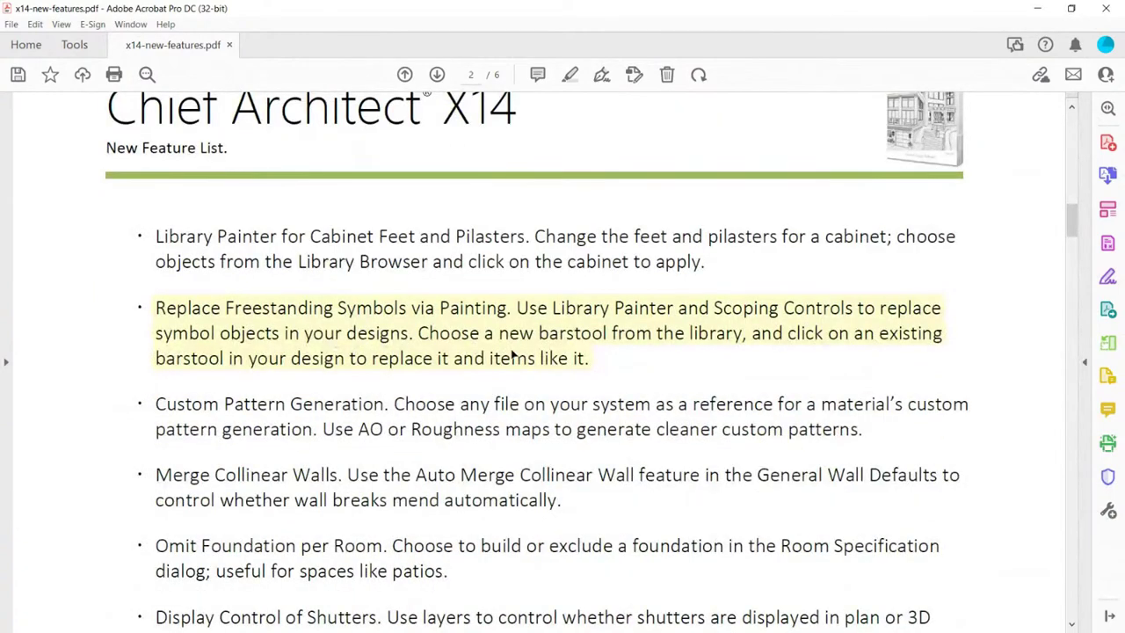
{"action": "scroll", "coordinate": [513, 354], "scroll_direction": "down", "scroll_amount": 8}
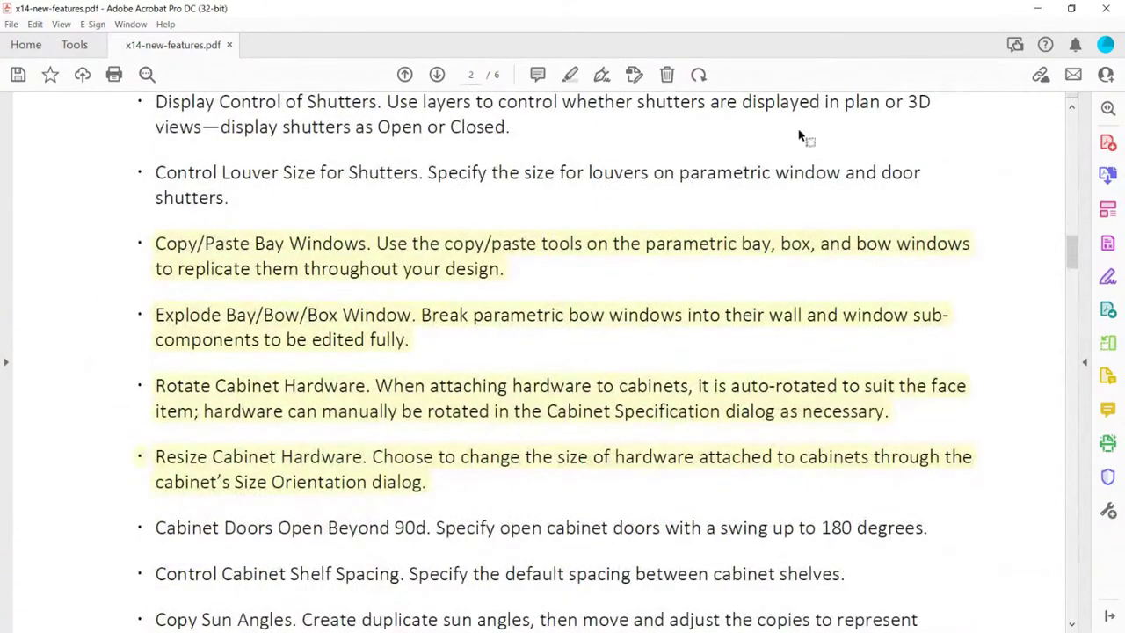
{"action": "left_click", "coordinate": [1035, 10]}
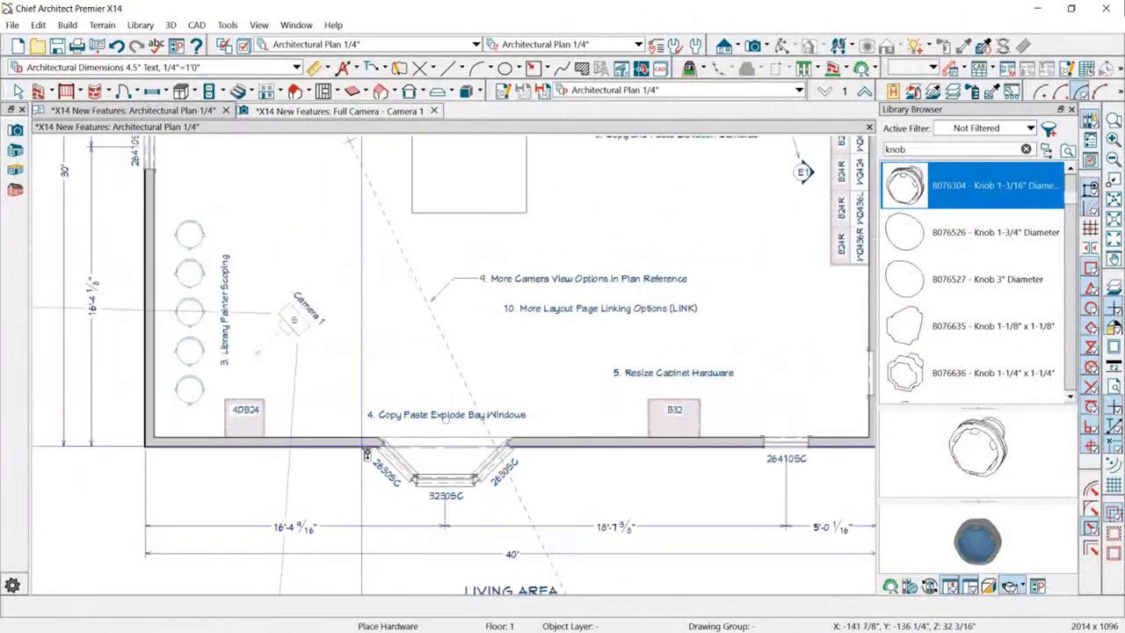
Copy the bay window and place the copy beside cabinet B32.
{"action": "key", "text": "space"}
{"action": "left_click", "coordinate": [465, 486]}
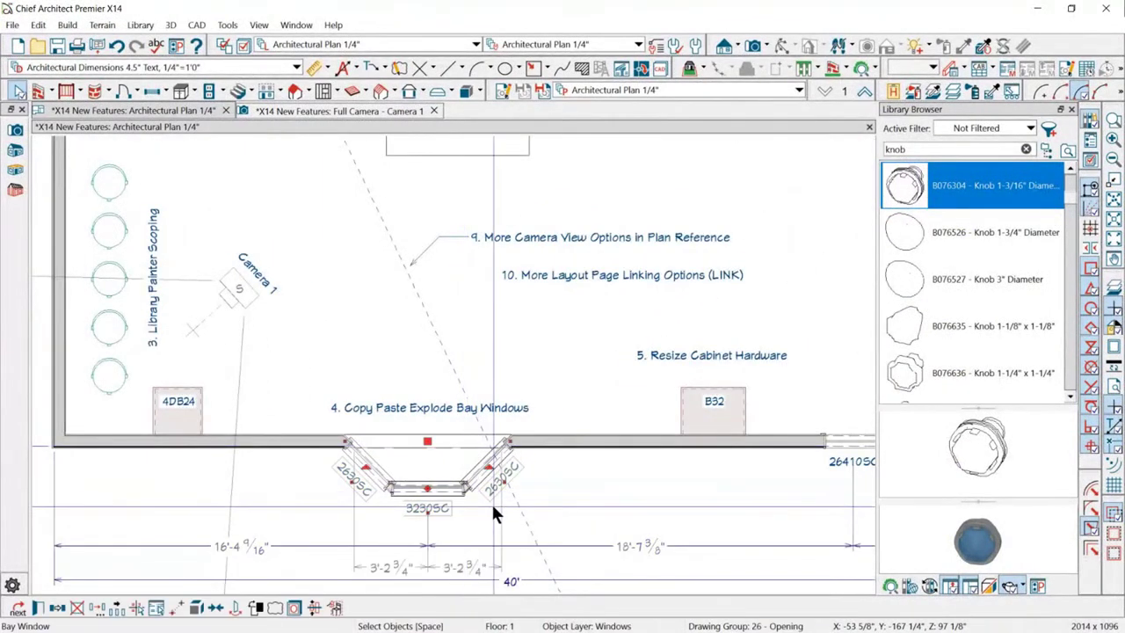
{"action": "left_click", "coordinate": [57, 607]}
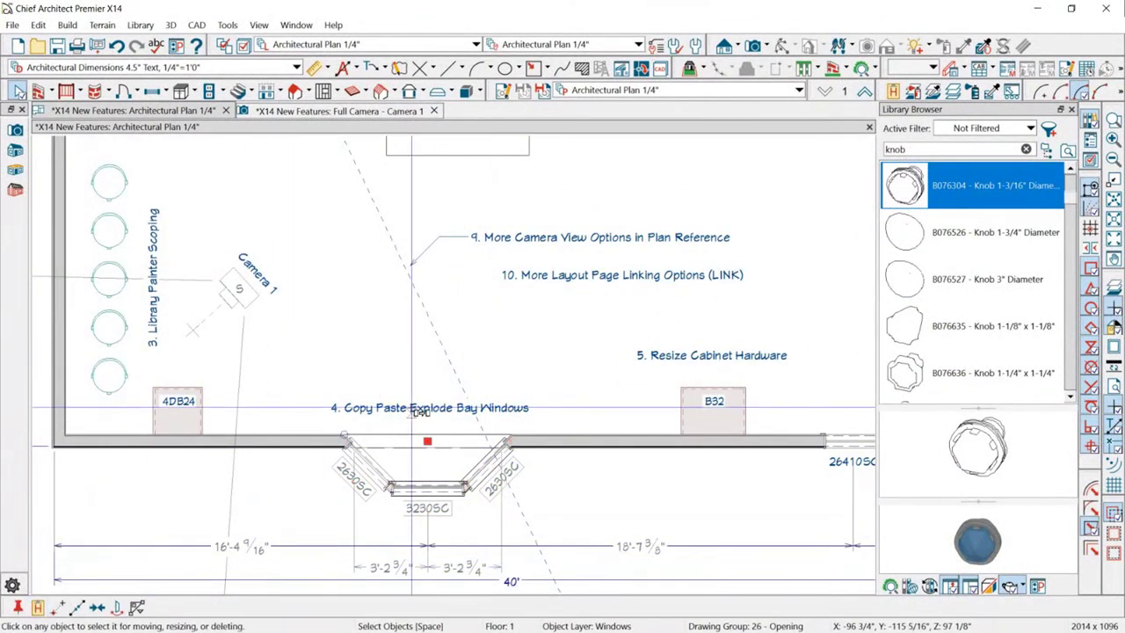
{"action": "left_click_drag", "start_coordinate": [427, 441], "coordinate": [712, 442]}
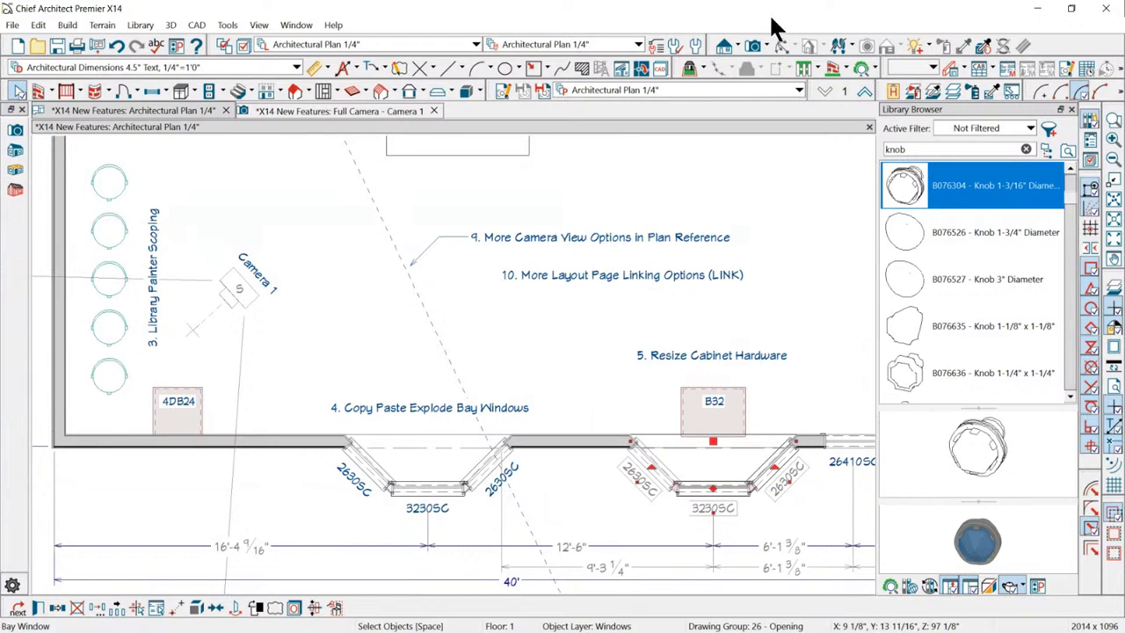
Place Camera 2 aimed at the bay windows and select the bay window in 3D.
{"action": "left_click", "coordinate": [754, 46]}
{"action": "left_click_drag", "start_coordinate": [350, 209], "coordinate": [384, 275]}
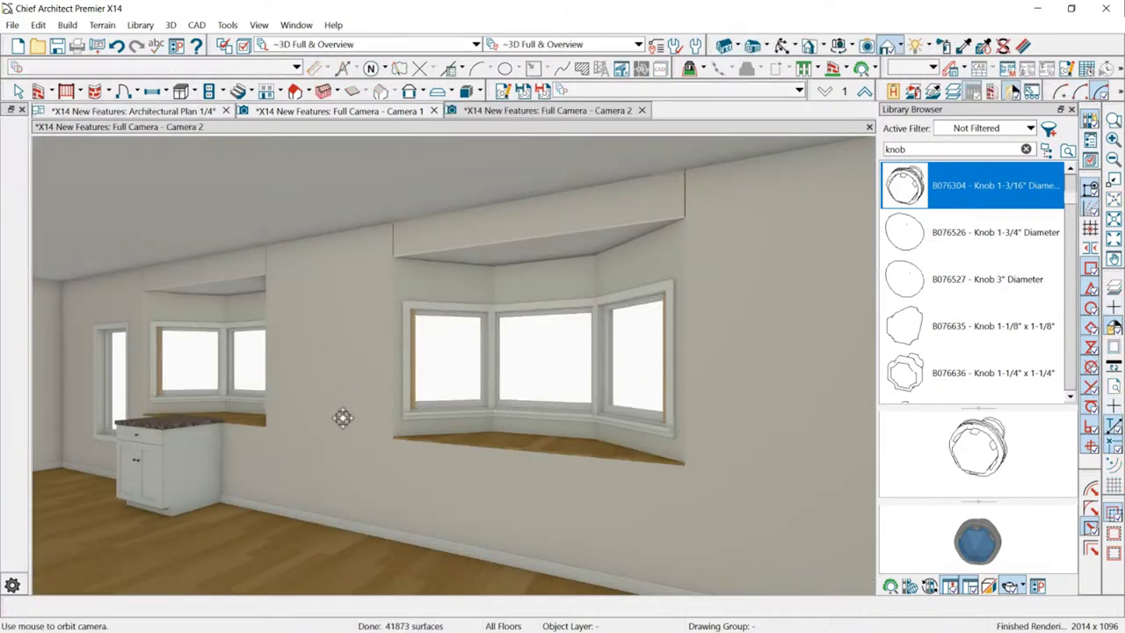
{"action": "left_click", "coordinate": [501, 371]}
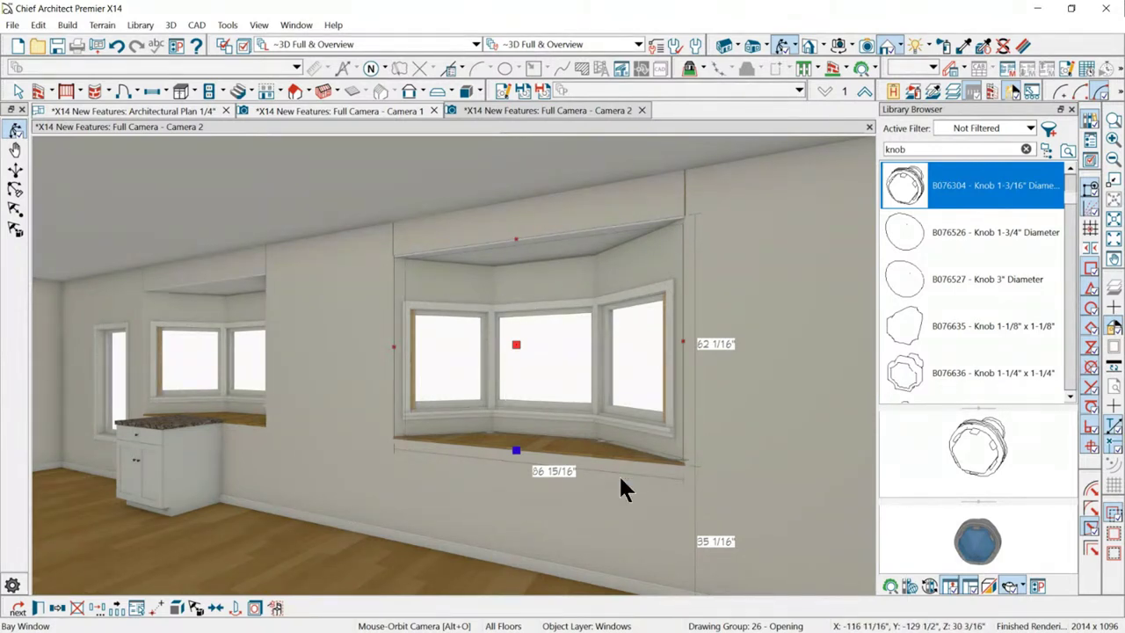
{"action": "left_click", "coordinate": [469, 393]}
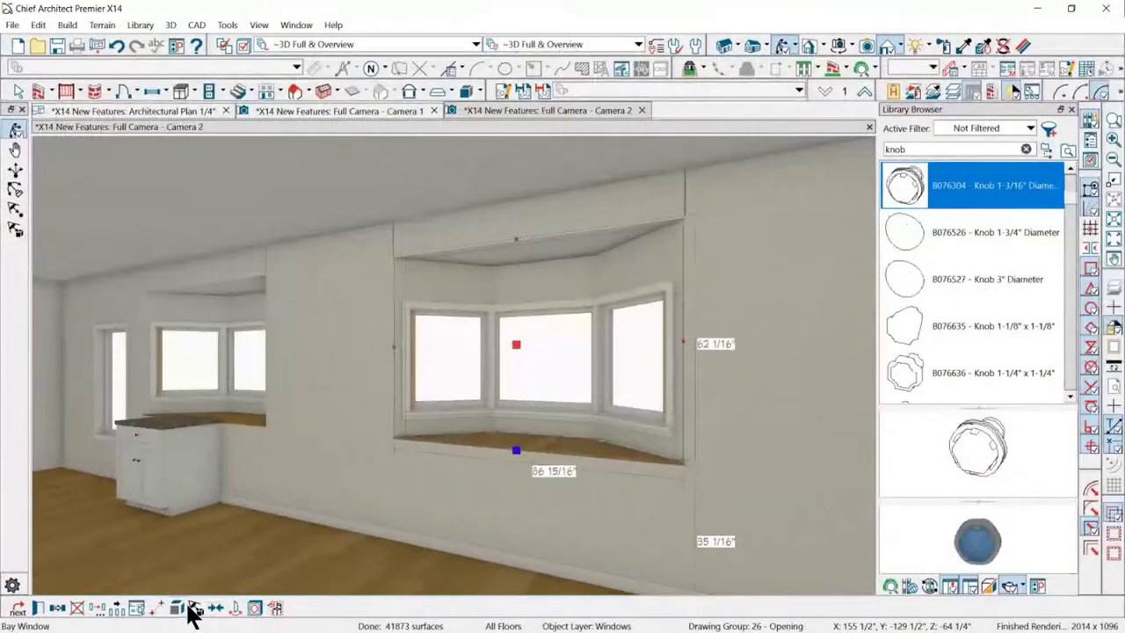
Explode the bay window into separate walls and inspect the resulting walls and windows.
{"action": "left_click", "coordinate": [191, 612]}
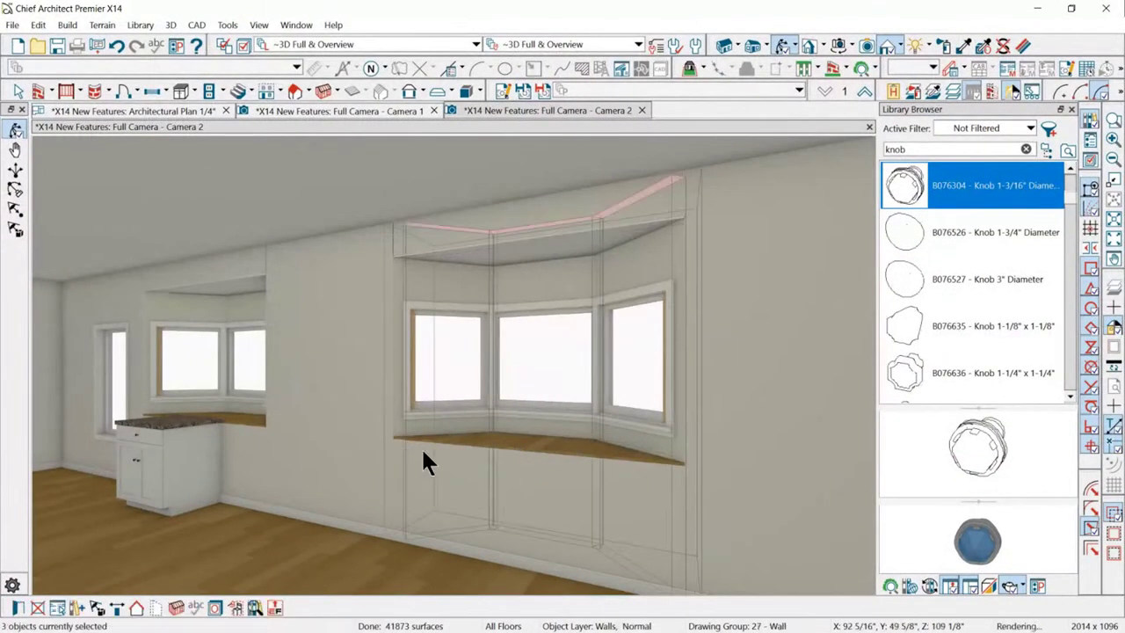
{"action": "key", "text": "Escape"}
{"action": "left_click_drag", "start_coordinate": [498, 436], "coordinate": [501, 448]}
{"action": "left_click", "coordinate": [501, 448]}
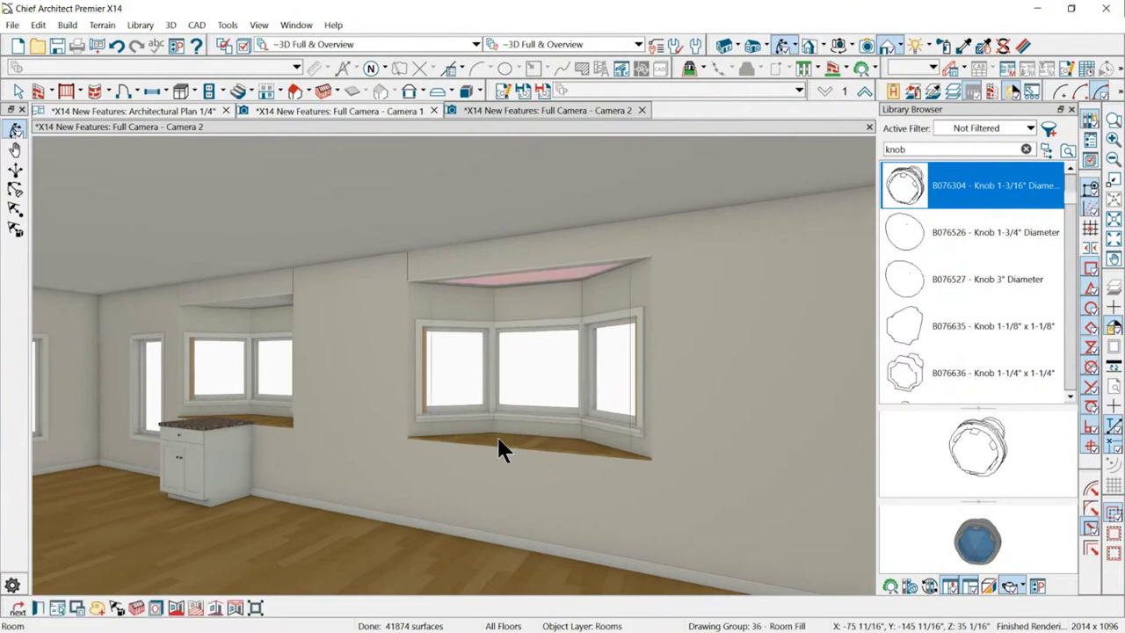
{"action": "left_click", "coordinate": [537, 402]}
{"action": "left_click", "coordinate": [522, 343]}
{"action": "left_click", "coordinate": [453, 355]}
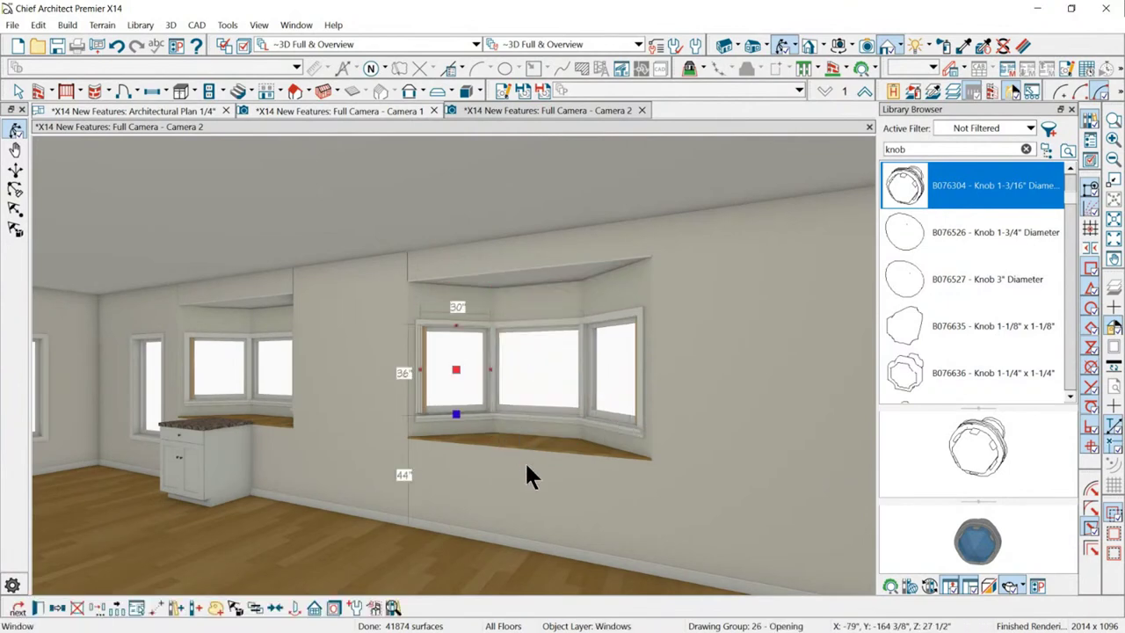
{"action": "left_click", "coordinate": [523, 461]}
{"action": "left_click", "coordinate": [533, 447]}
{"action": "scroll", "coordinate": [527, 452], "scroll_direction": "up", "scroll_amount": 2}
{"action": "left_click", "coordinate": [527, 453]}
Orbit Camera 2 around the bay windows, checking the bay walls from outside and inside.
{"action": "left_click_drag", "start_coordinate": [525, 451], "coordinate": [278, 270]}
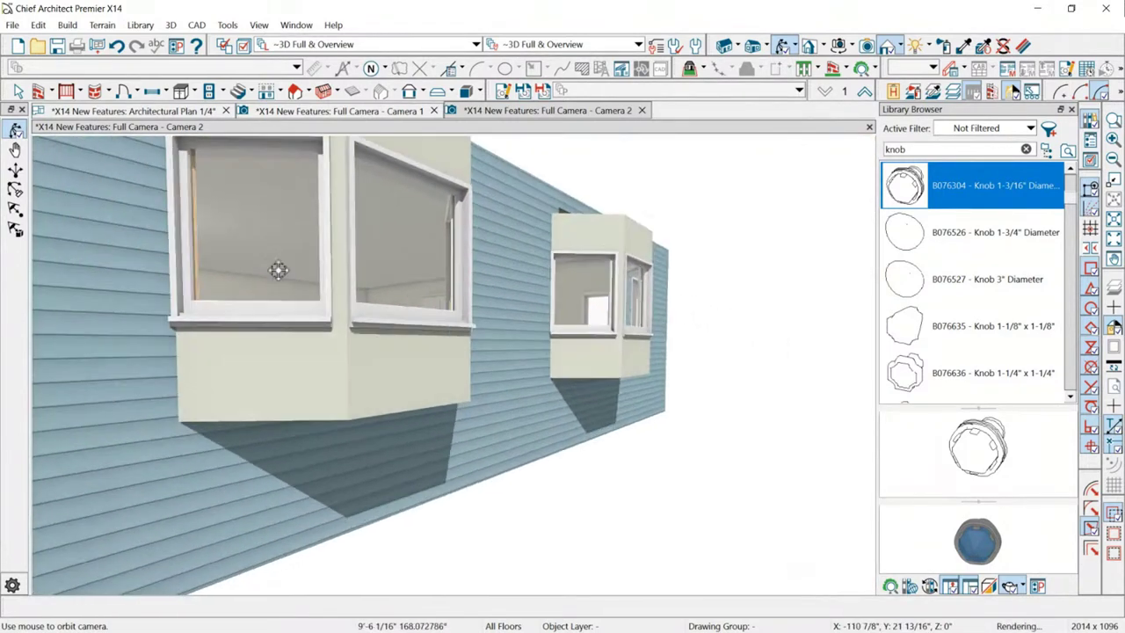
{"action": "left_click", "coordinate": [329, 364]}
{"action": "left_click", "coordinate": [428, 377]}
{"action": "scroll", "coordinate": [399, 427], "scroll_direction": "down", "scroll_amount": 1}
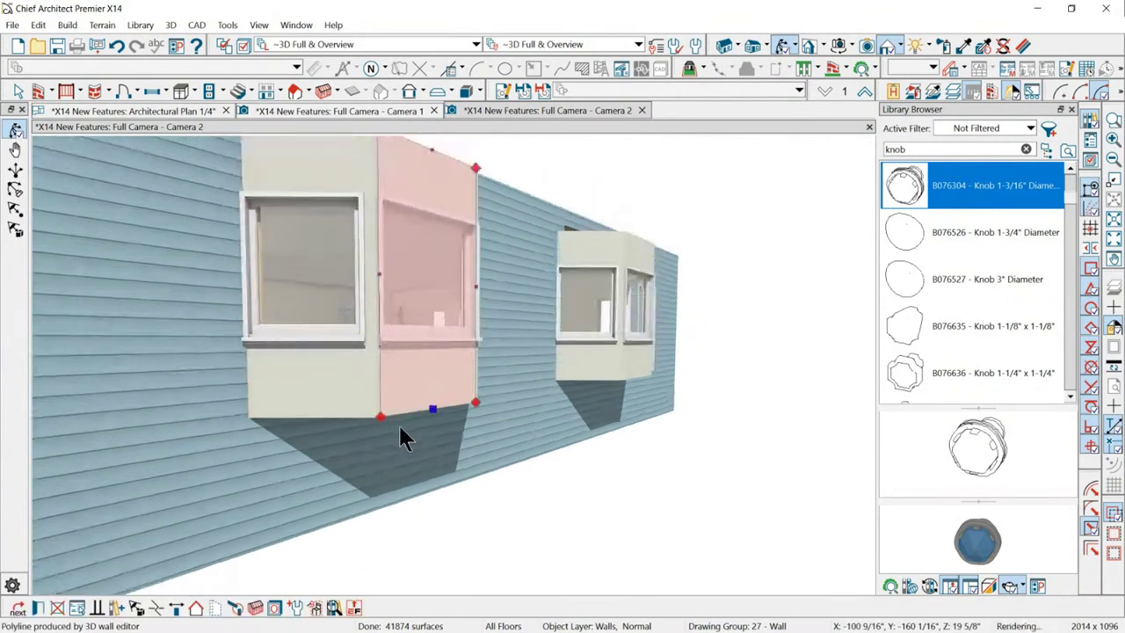
{"action": "left_click_drag", "start_coordinate": [343, 236], "coordinate": [390, 234]}
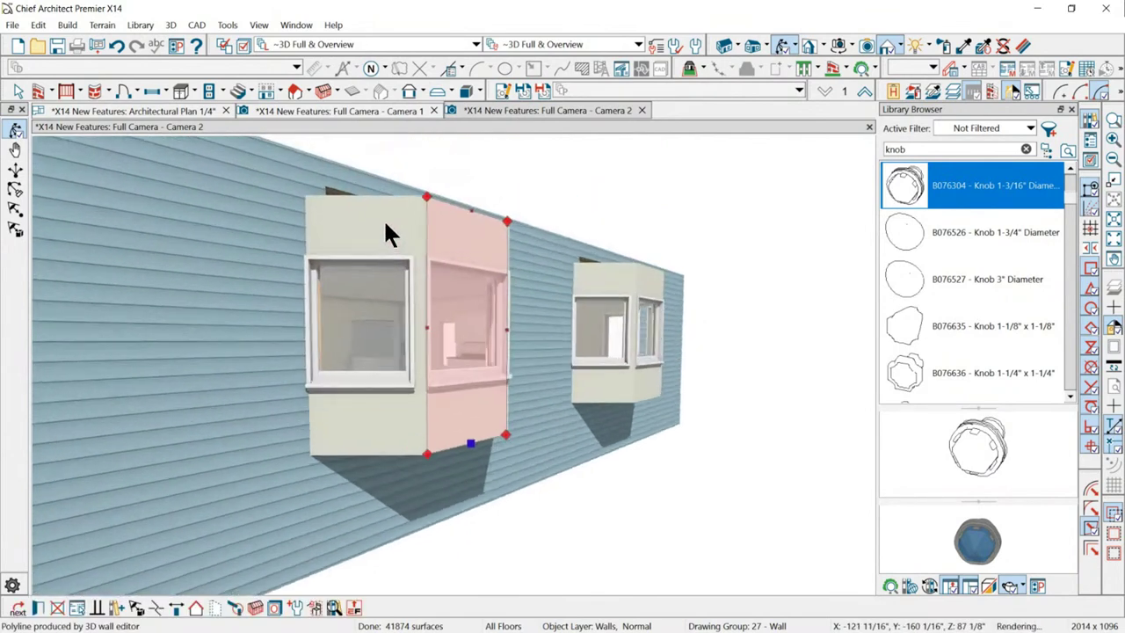
{"action": "left_click", "coordinate": [509, 221]}
{"action": "left_click", "coordinate": [422, 226]}
{"action": "left_click", "coordinate": [447, 234]}
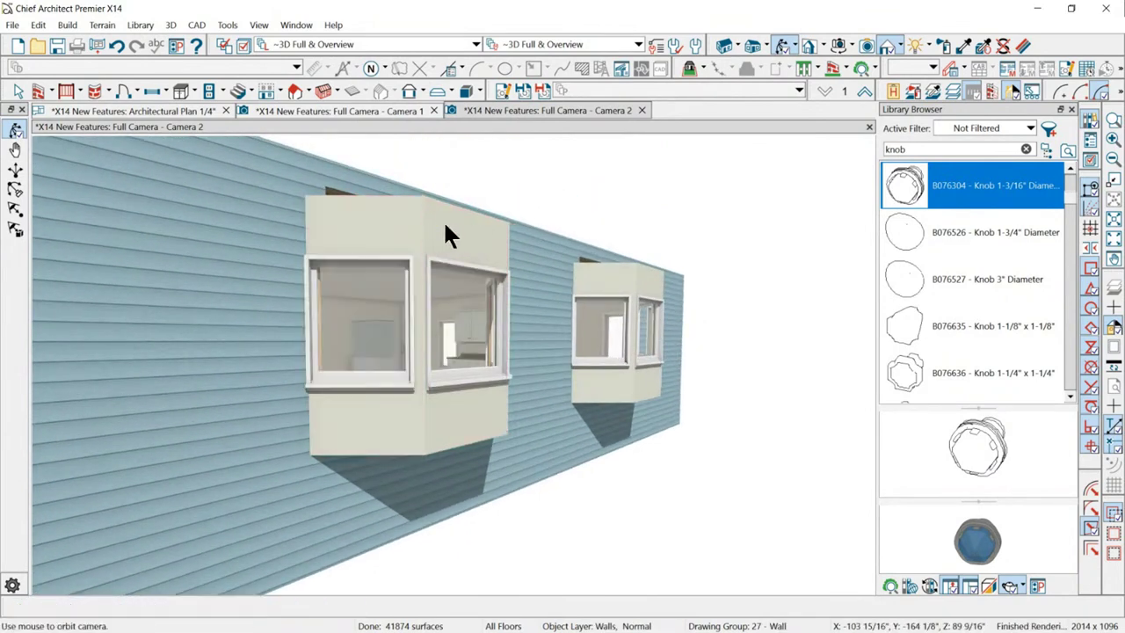
{"action": "left_click_drag", "start_coordinate": [567, 173], "coordinate": [599, 224]}
{"action": "scroll", "coordinate": [599, 223], "scroll_direction": "up", "scroll_amount": 2}
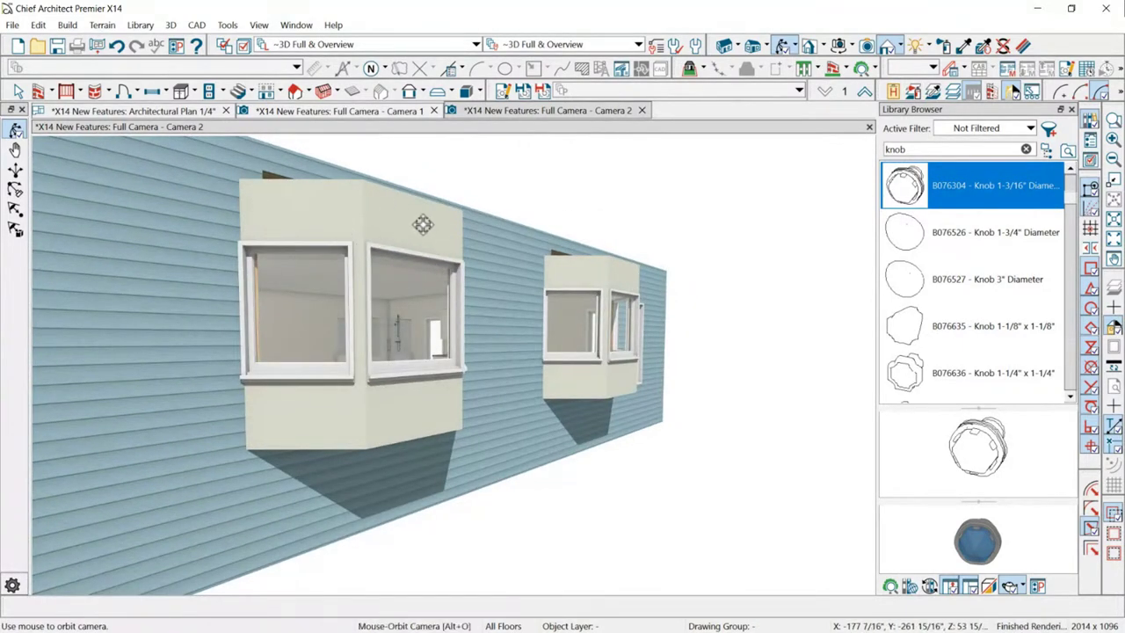
{"action": "left_click_drag", "start_coordinate": [350, 251], "coordinate": [470, 309]}
{"action": "left_click_drag", "start_coordinate": [228, 272], "coordinate": [564, 258]}
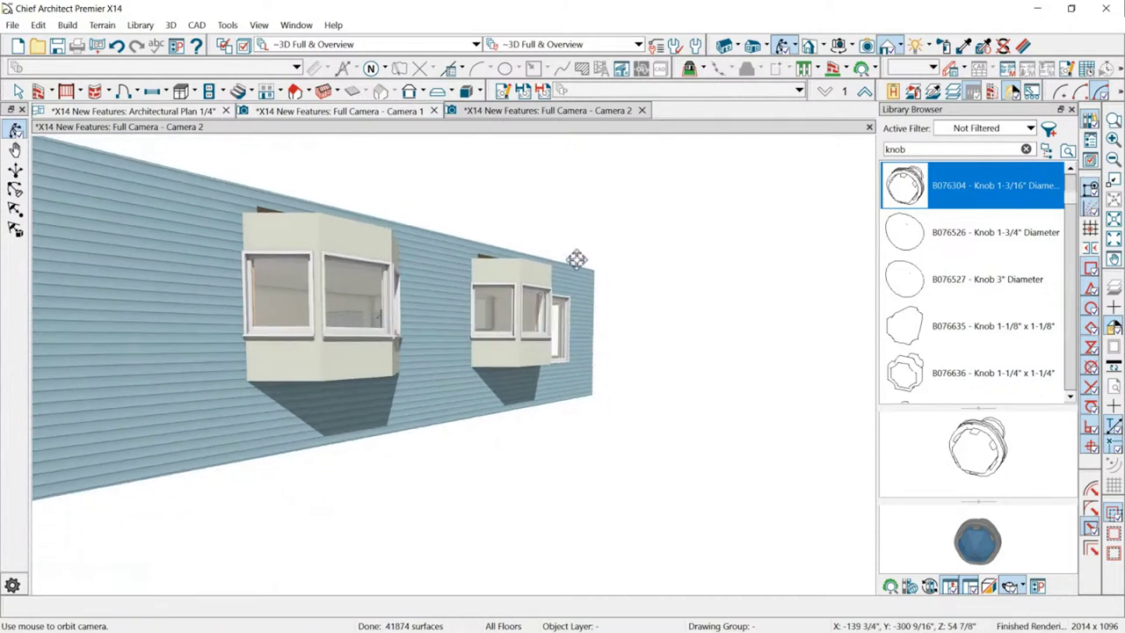
{"action": "scroll", "coordinate": [576, 258], "scroll_direction": "up", "scroll_amount": 2}
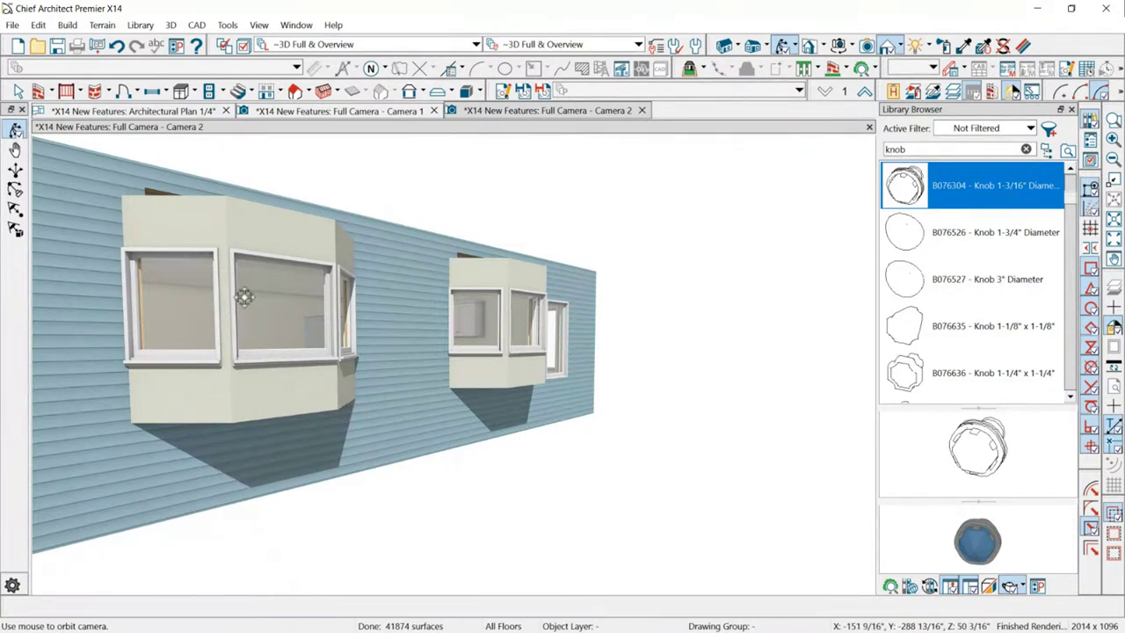
{"action": "left_click_drag", "start_coordinate": [205, 278], "coordinate": [626, 322]}
{"action": "scroll", "coordinate": [626, 321], "scroll_direction": "up", "scroll_amount": 3}
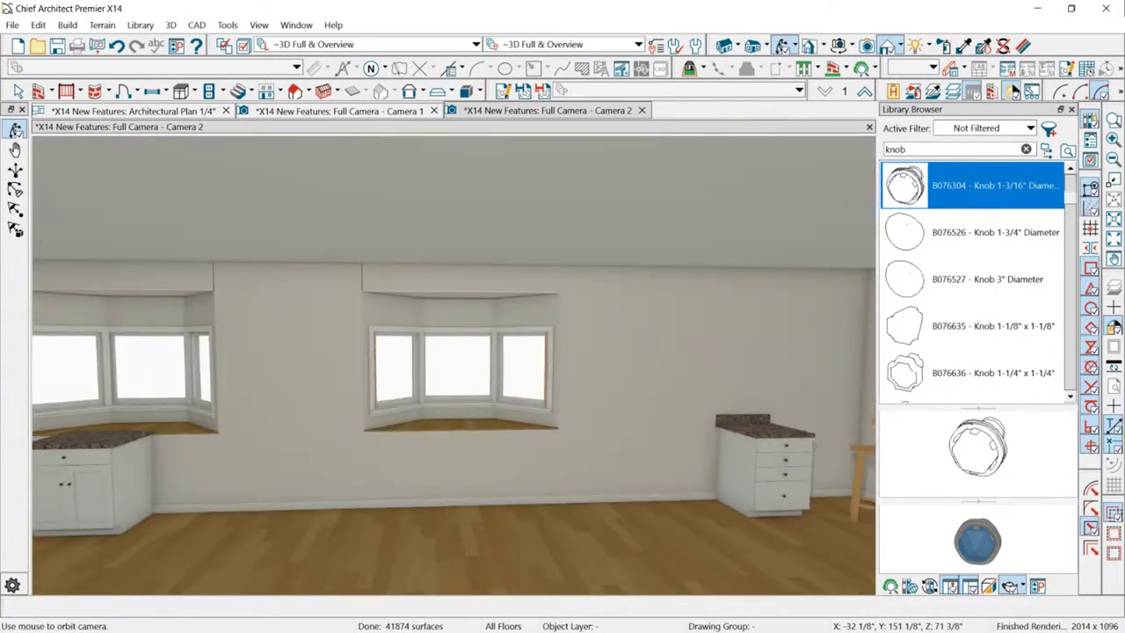
Check the new features PDF, then close the Camera 2 view.
{"action": "key", "text": "alt+Tab"}
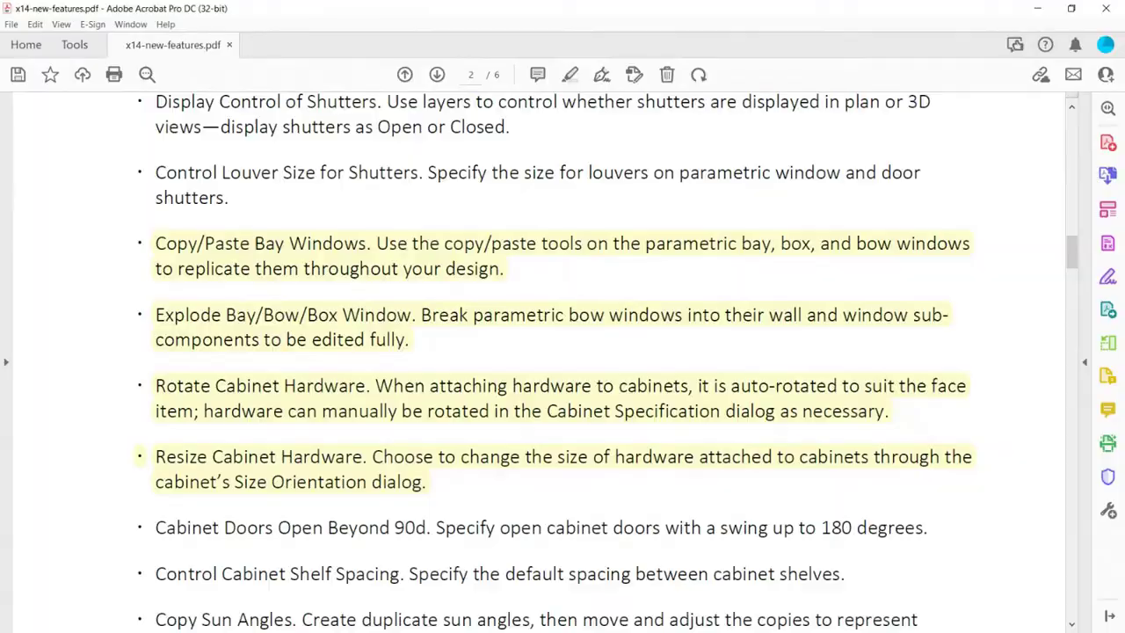
{"action": "key", "text": "alt+Tab"}
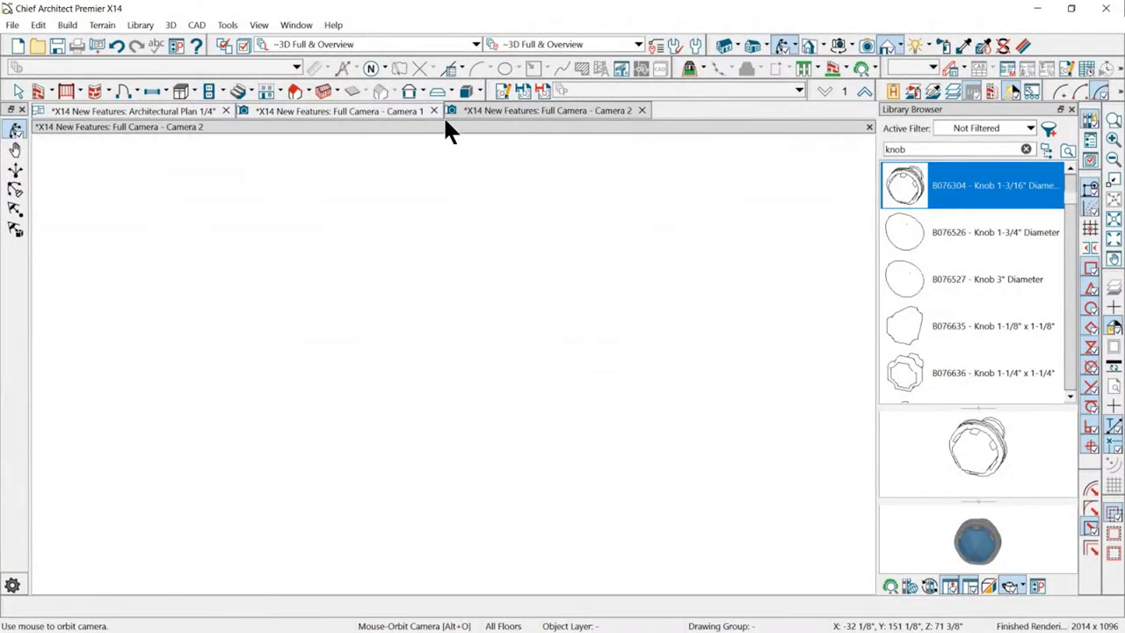
{"action": "left_click", "coordinate": [434, 109]}
Close the Camera 1 view to return to the floor plan.
{"action": "left_click", "coordinate": [434, 110]}
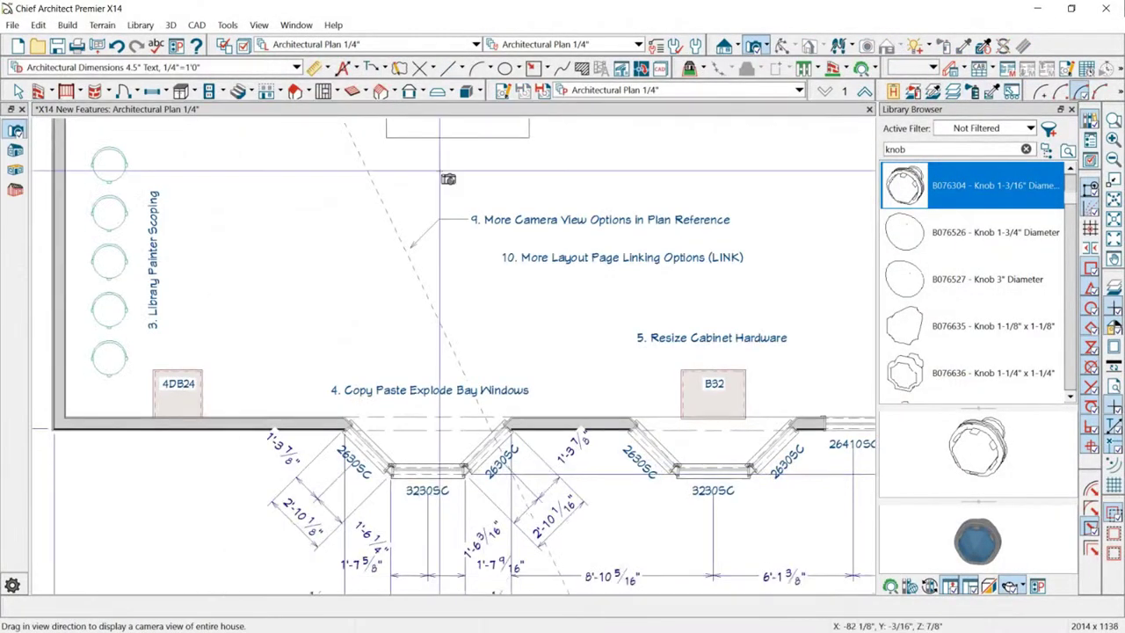
{"action": "scroll", "coordinate": [773, 346], "scroll_direction": "up", "scroll_amount": 1}
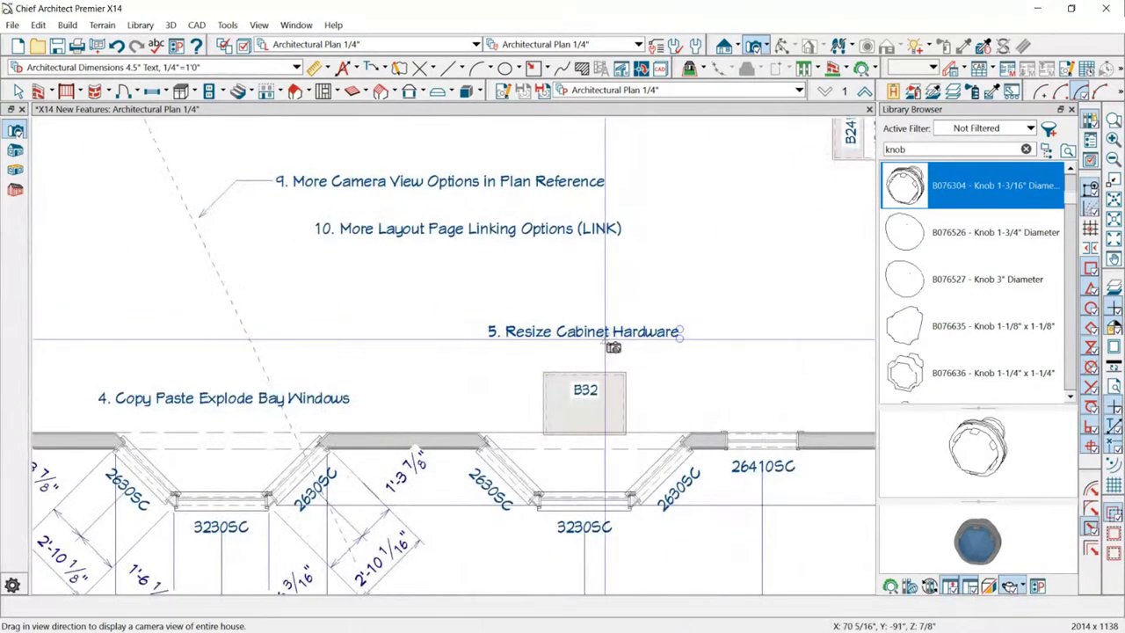
{"action": "scroll", "coordinate": [644, 466], "scroll_direction": "down", "scroll_amount": 2}
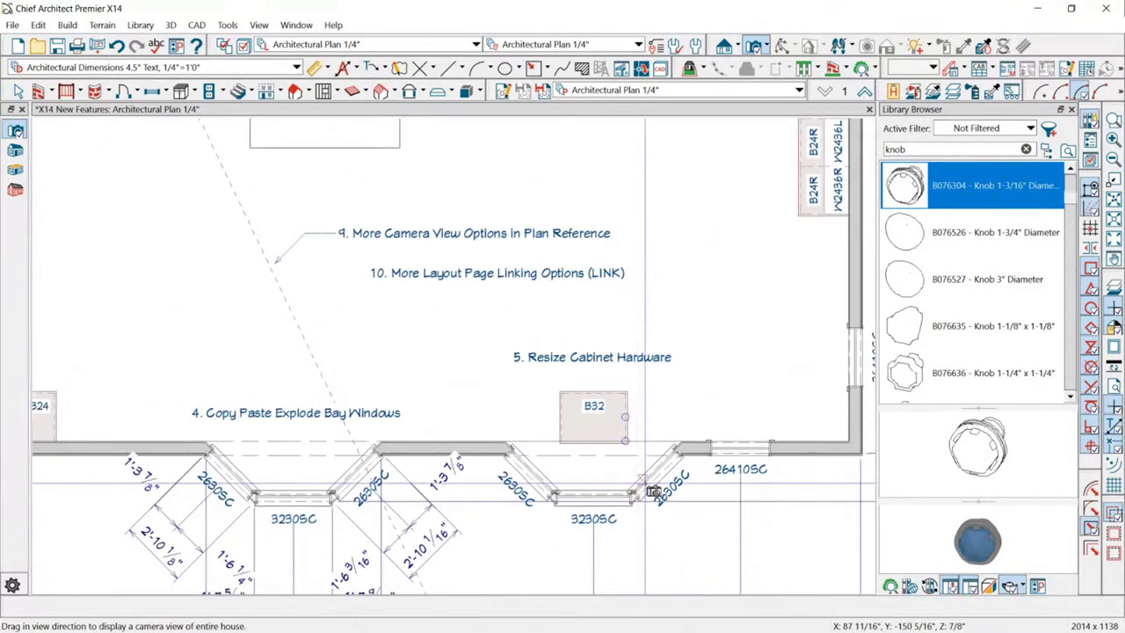
Place a full camera aimed at the bay cabinet and orbit in toward its door knobs.
{"action": "left_click", "coordinate": [736, 45]}
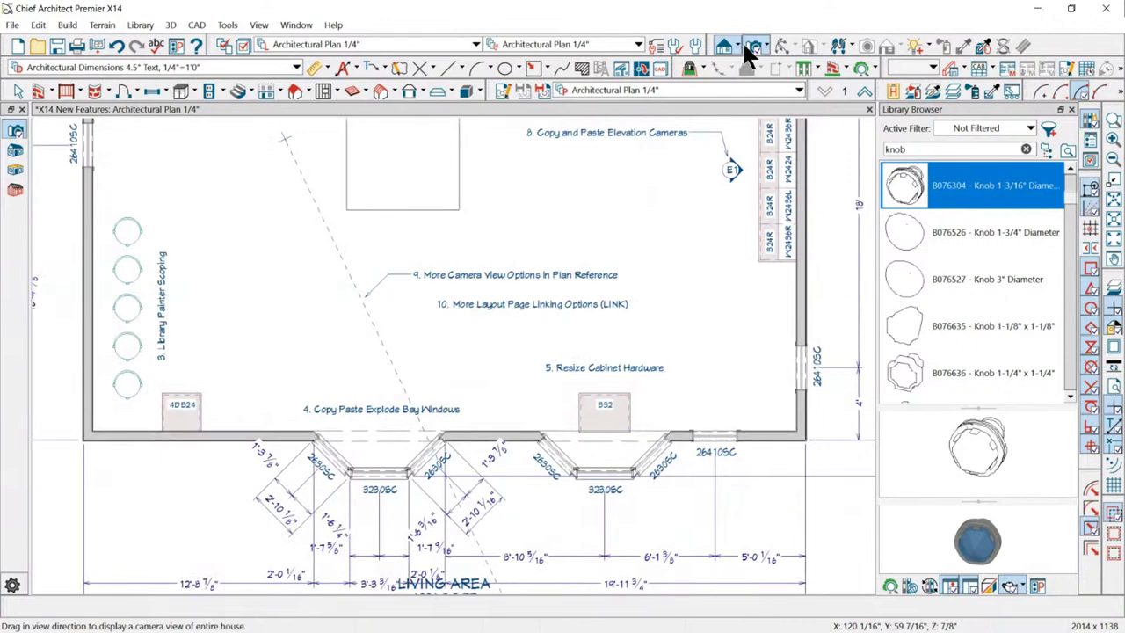
{"action": "left_click_drag", "start_coordinate": [542, 193], "coordinate": [576, 245]}
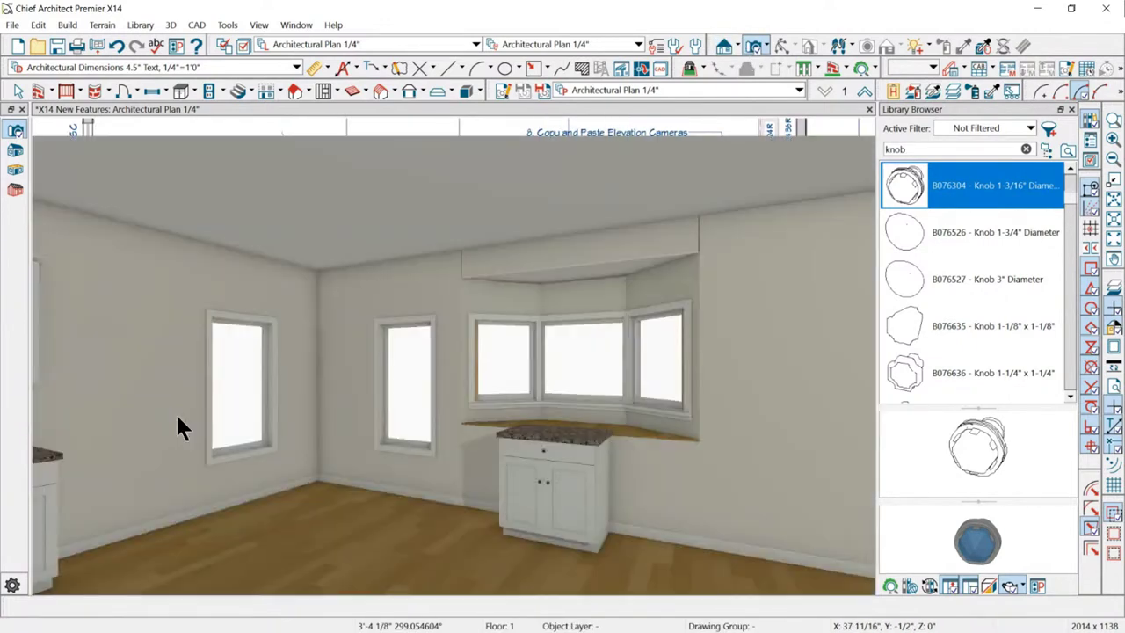
{"action": "scroll", "coordinate": [538, 560], "scroll_direction": "up", "scroll_amount": 2}
{"action": "left_click_drag", "start_coordinate": [538, 560], "coordinate": [545, 401]}
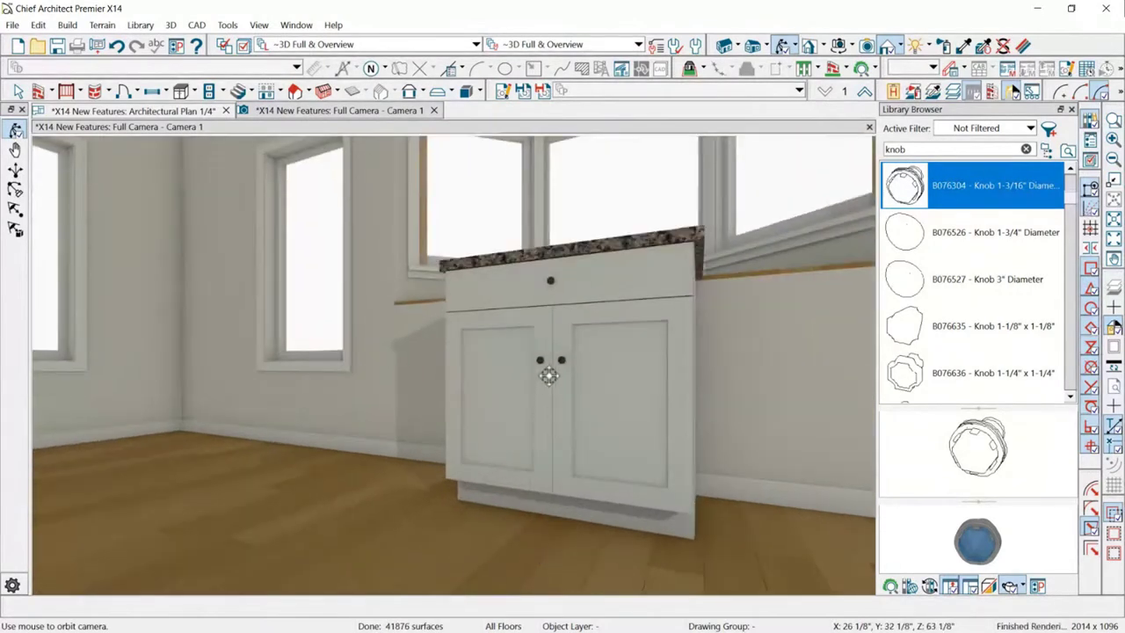
{"action": "left_click_drag", "start_coordinate": [545, 446], "coordinate": [573, 339]}
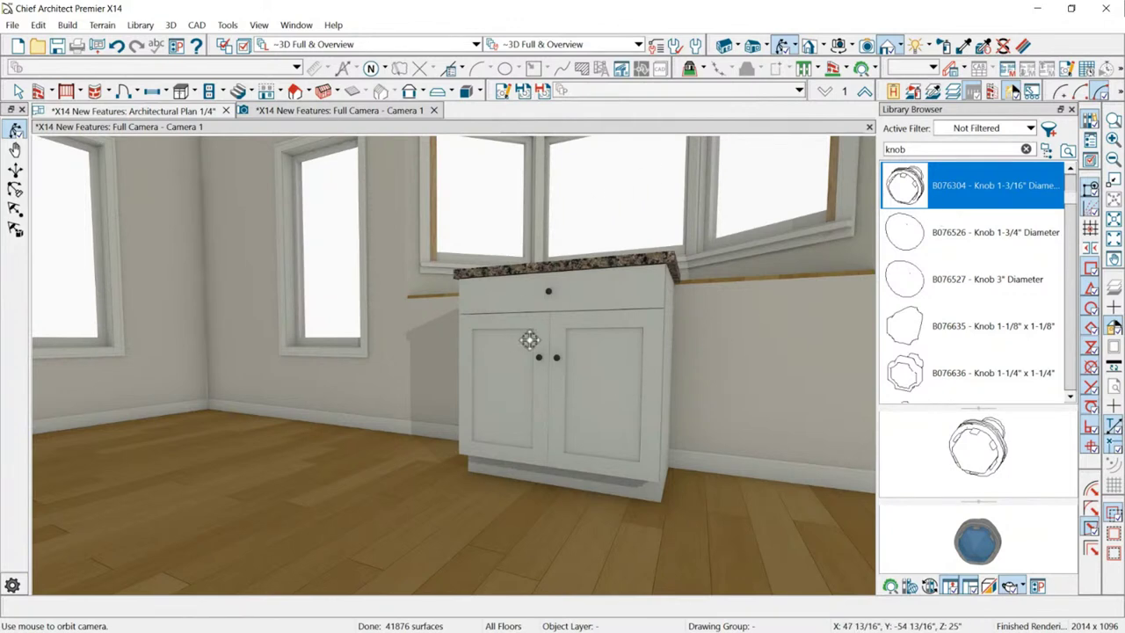
Open the base cabinet's specification at its Door/Drawer settings.
{"action": "key", "text": "space"}
{"action": "left_click", "coordinate": [554, 338]}
{"action": "double_click", "coordinate": [552, 358]}
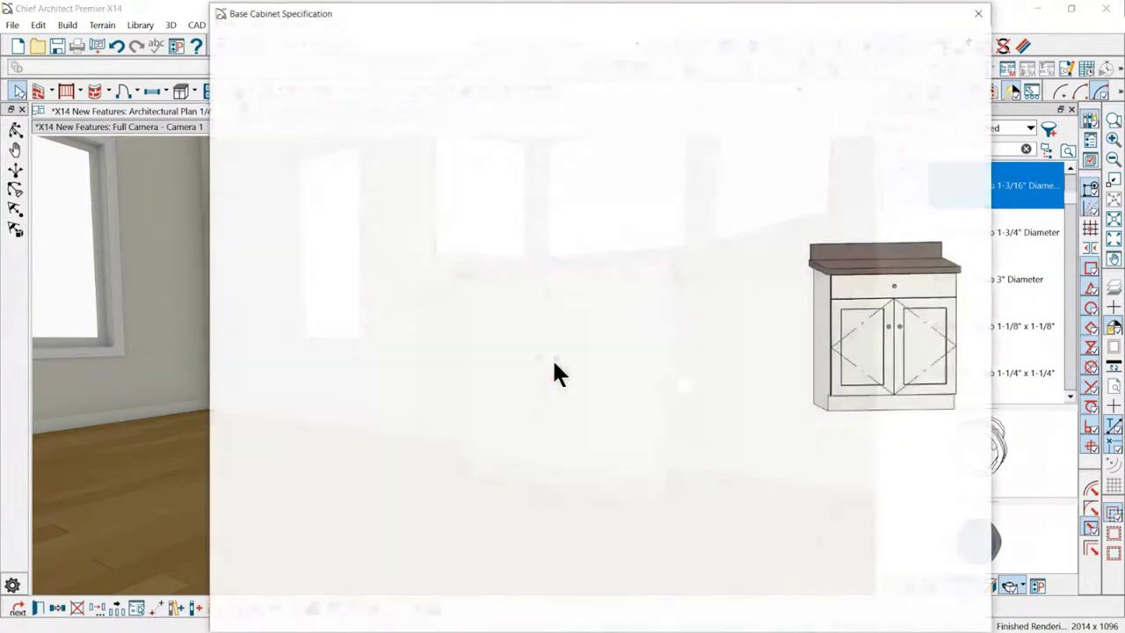
{"action": "left_click", "coordinate": [894, 318]}
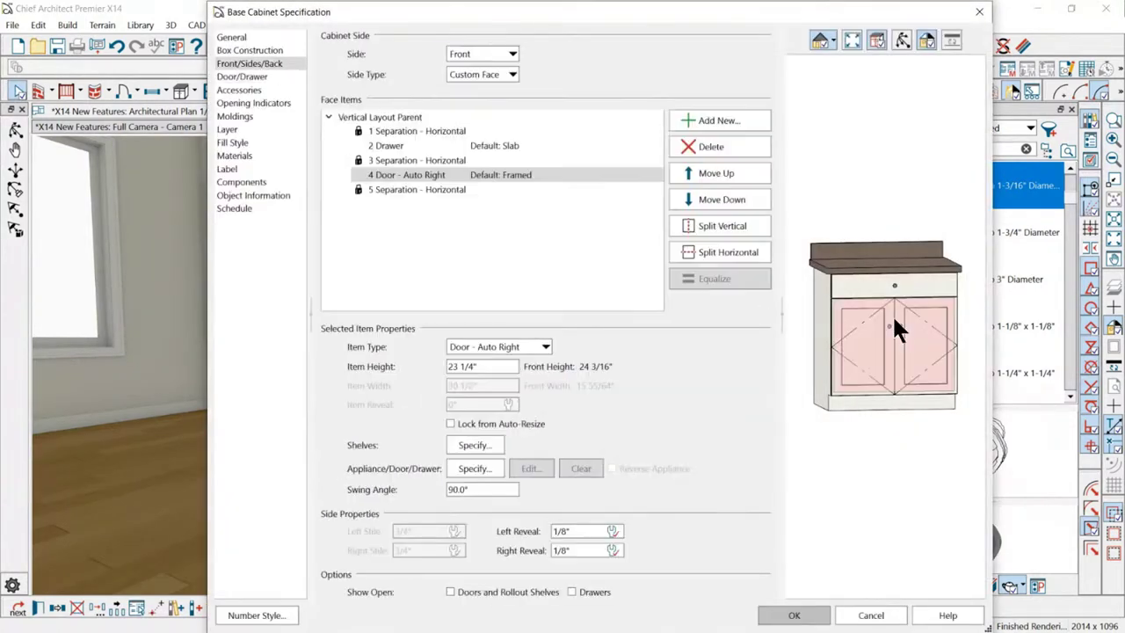
{"action": "left_click", "coordinate": [248, 77]}
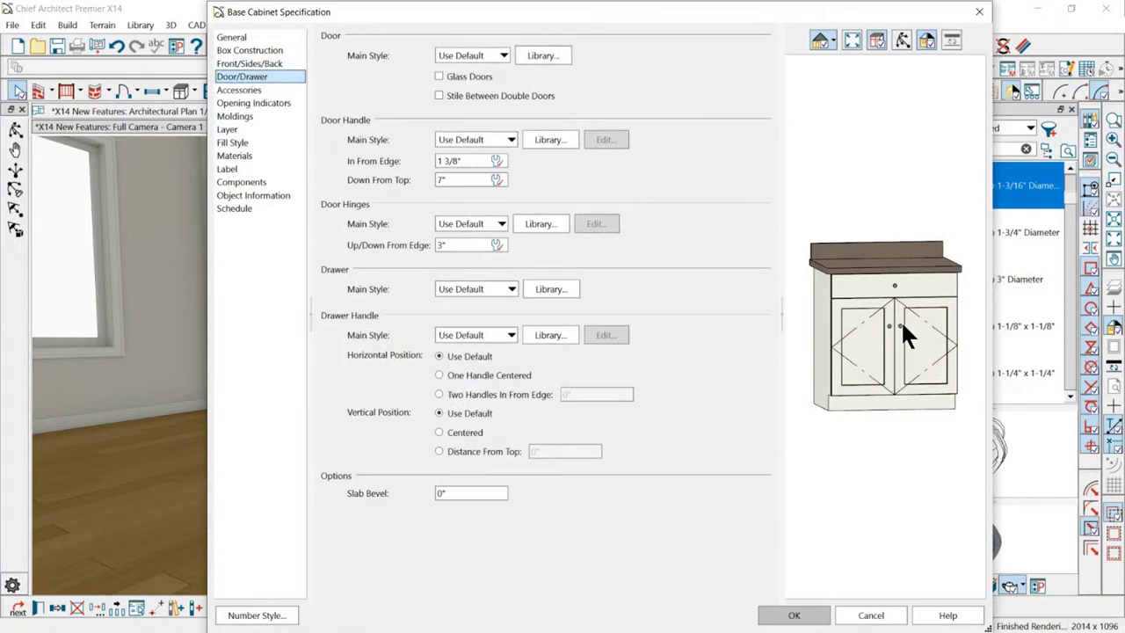
Set the door handle to library item 40392 Barn Door Handle - Black and edit its size.
{"action": "left_click", "coordinate": [511, 139]}
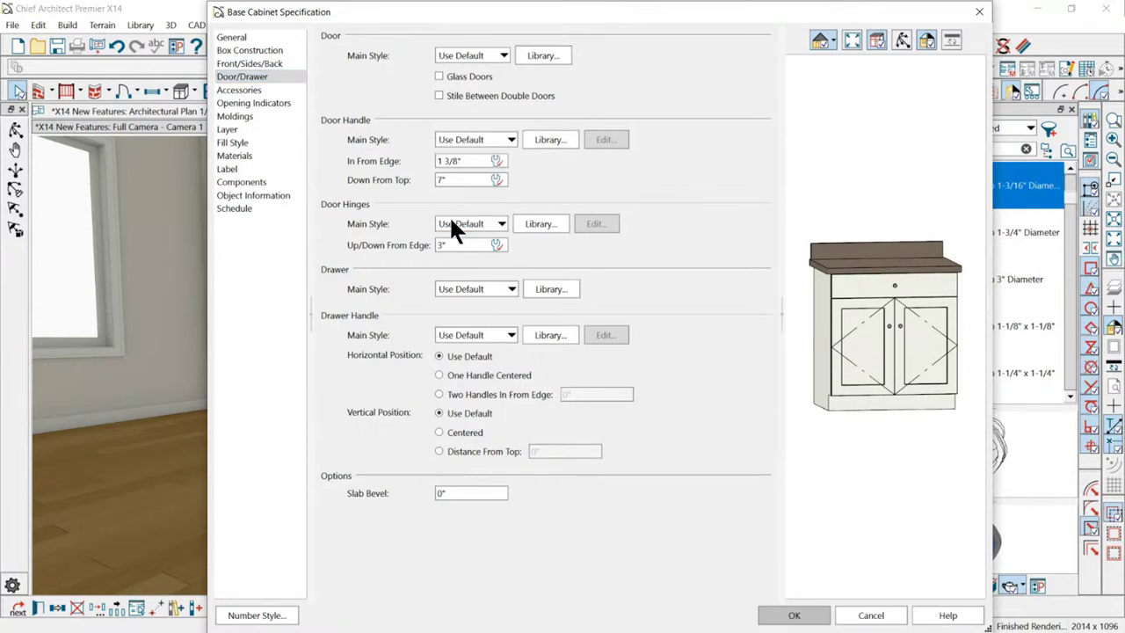
{"action": "left_click", "coordinate": [451, 220]}
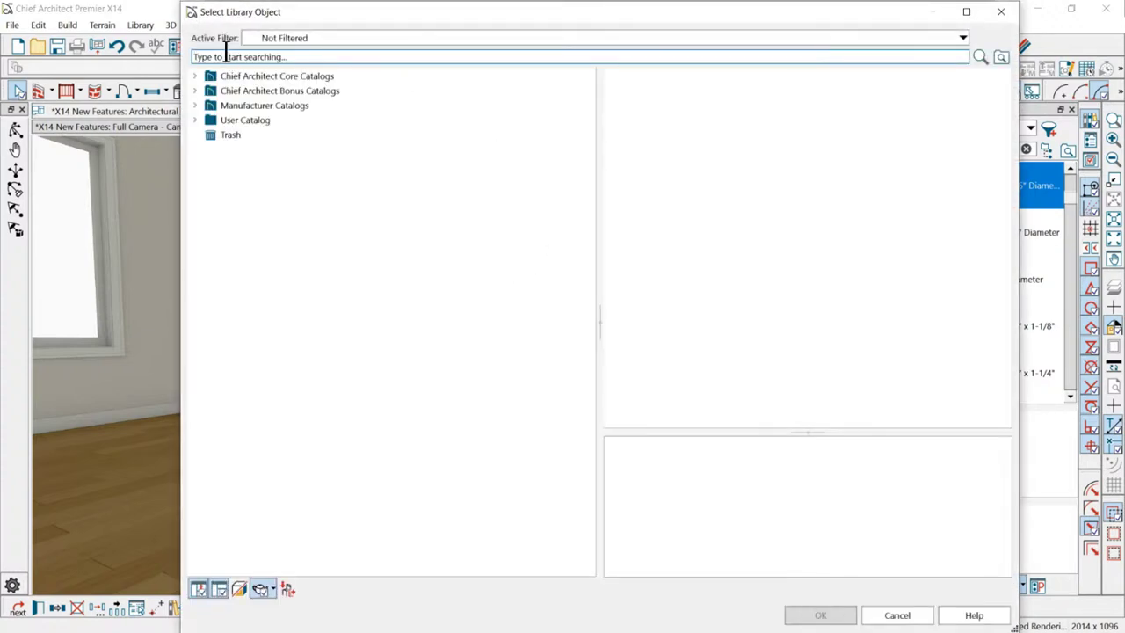
{"action": "type", "text": "handle"}
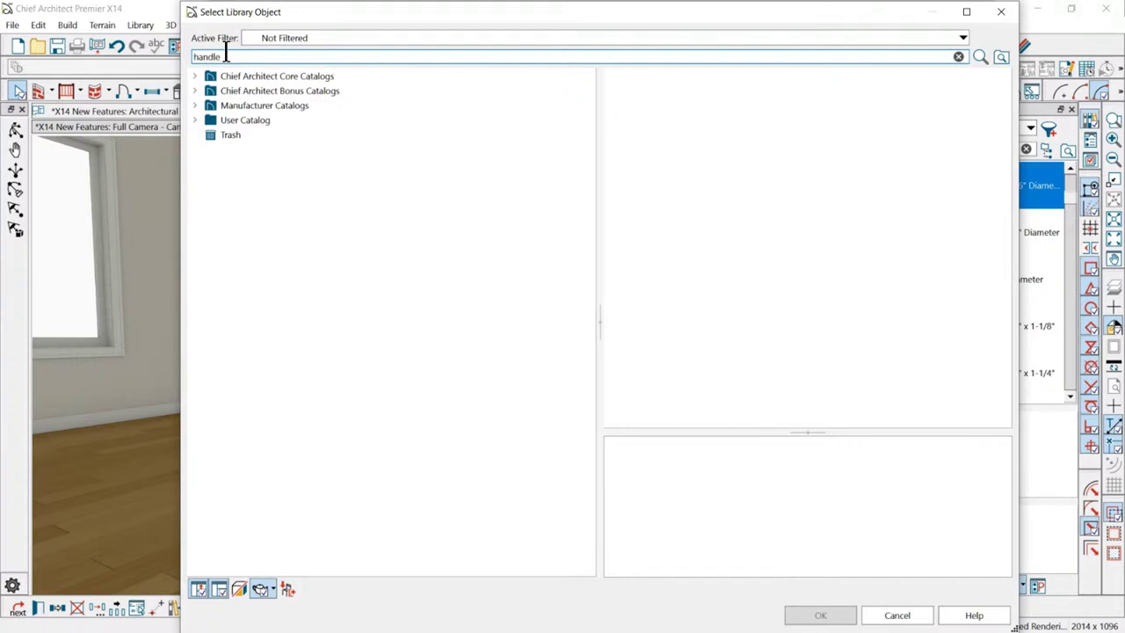
{"action": "key", "text": "Return"}
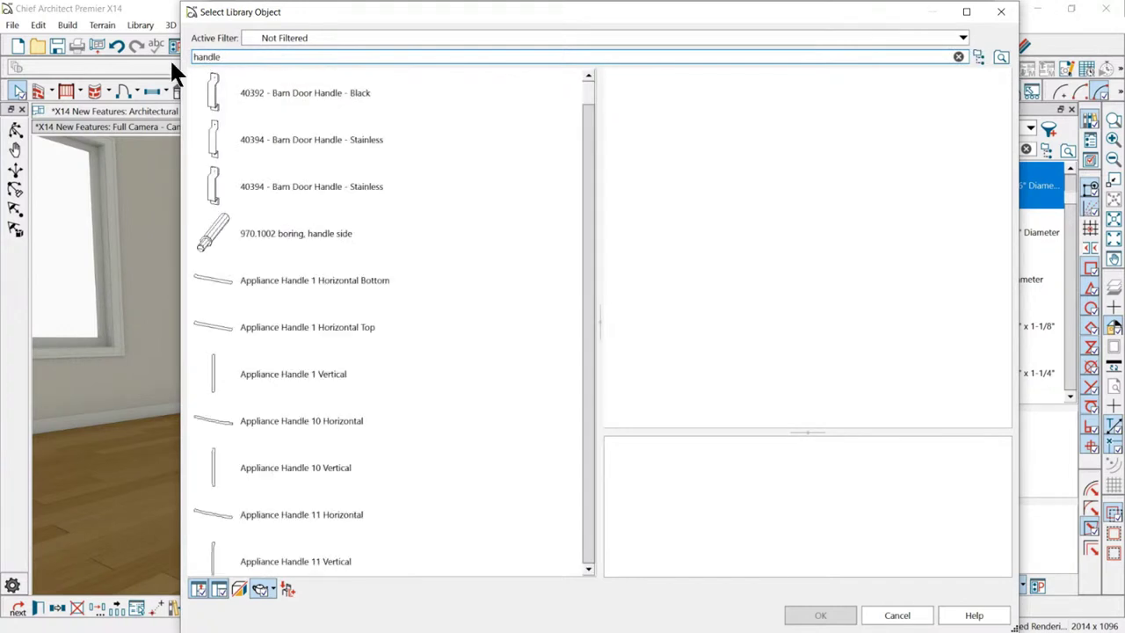
{"action": "left_click", "coordinate": [254, 101]}
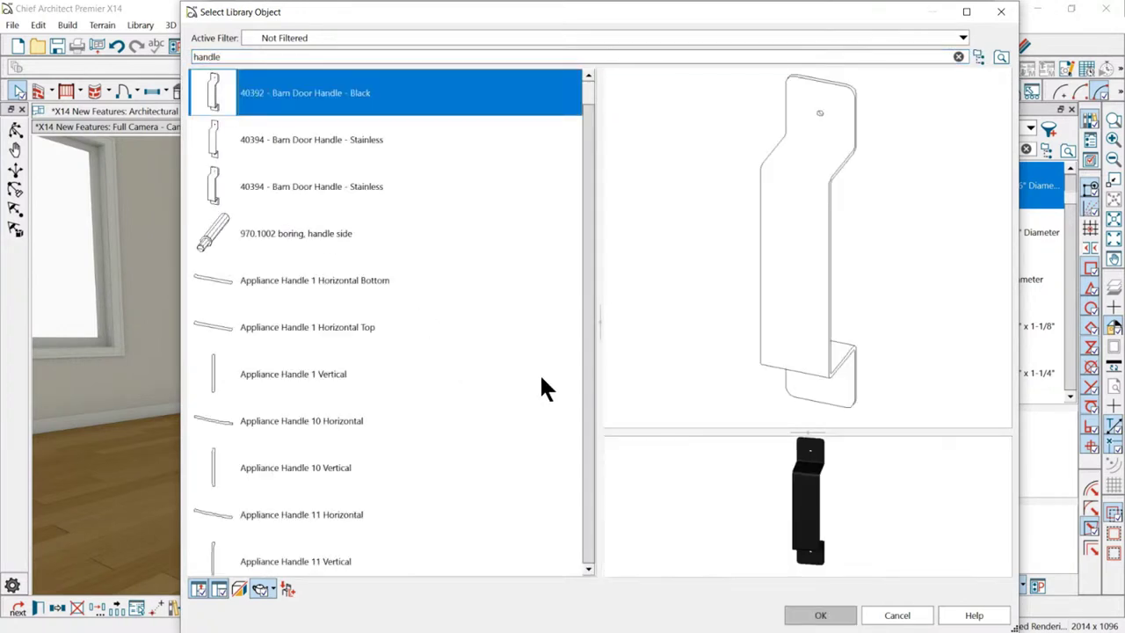
{"action": "left_click", "coordinate": [823, 616]}
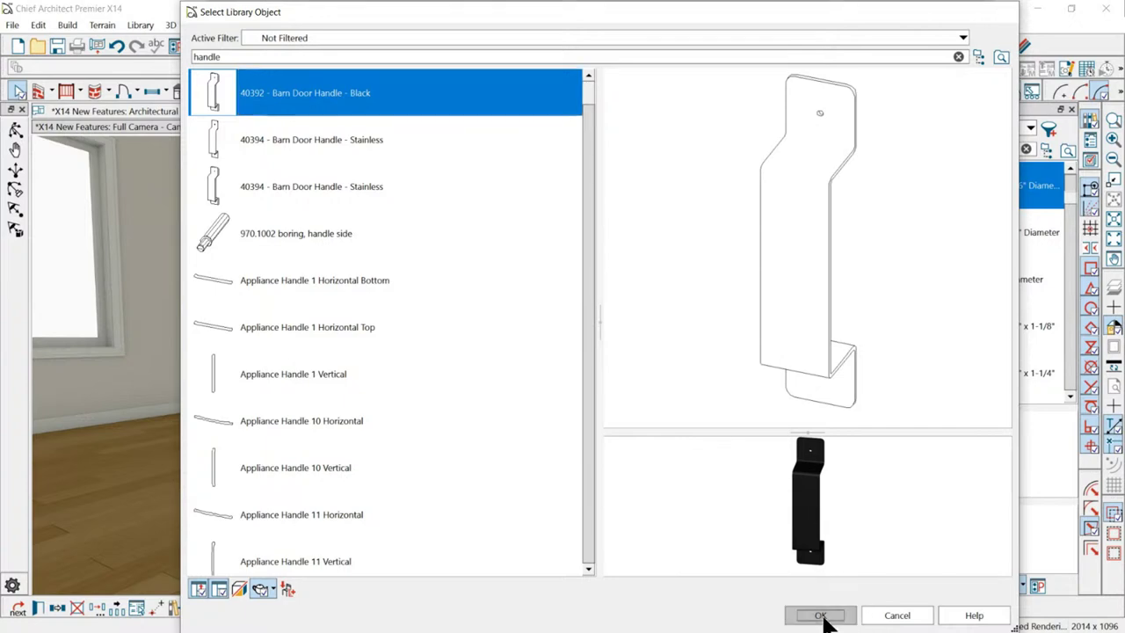
{"action": "scroll", "coordinate": [923, 323], "scroll_direction": "up", "scroll_amount": 3}
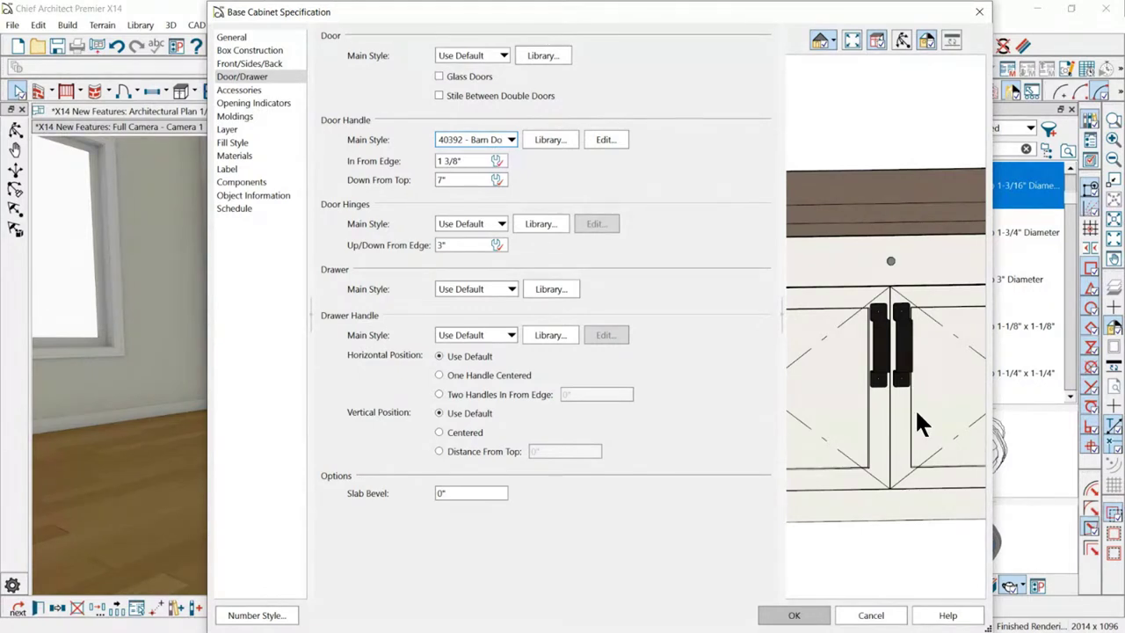
{"action": "scroll", "coordinate": [914, 407], "scroll_direction": "down", "scroll_amount": 1}
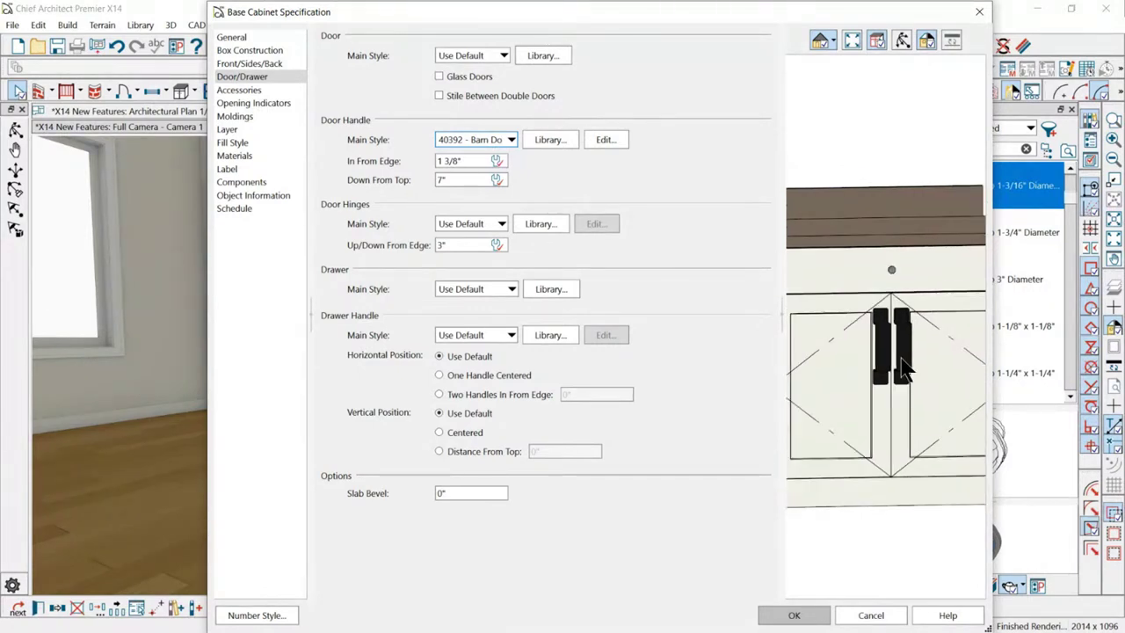
{"action": "left_click", "coordinate": [606, 138]}
Size the barn door handle 1" x 5" x 1", rotate it 180°, and apply it to the cabinet.
{"action": "left_click_drag", "start_coordinate": [547, 164], "coordinate": [697, 118]}
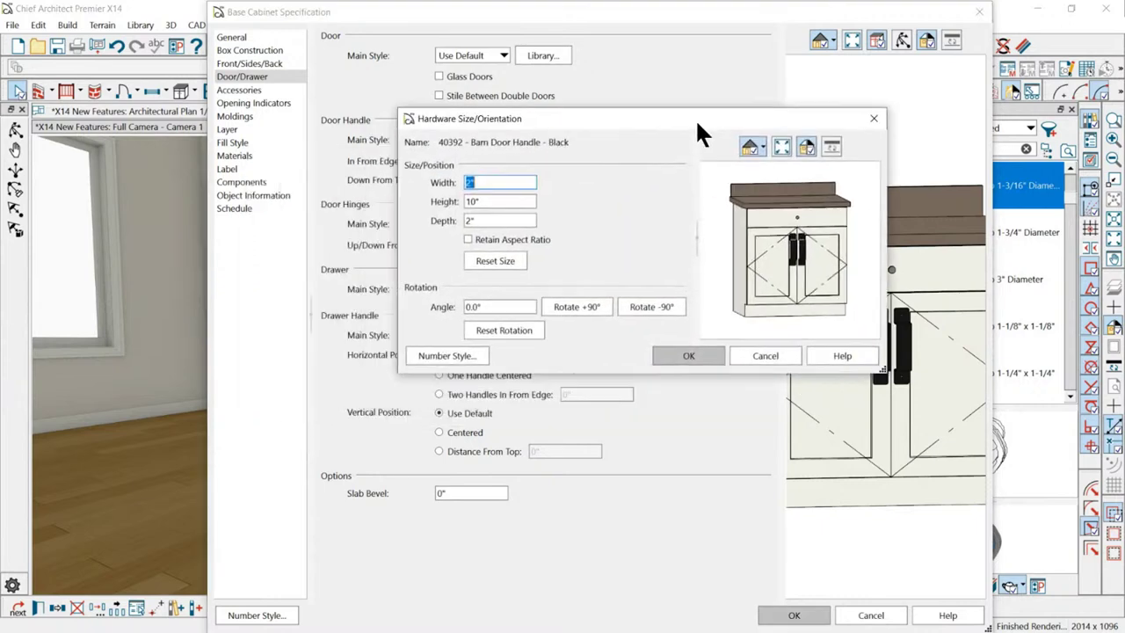
{"action": "type", "text": "1"}
{"action": "key", "text": "Tab"}
{"action": "type", "text": "5"}
{"action": "key", "text": "Tab"}
{"action": "type", "text": "1"}
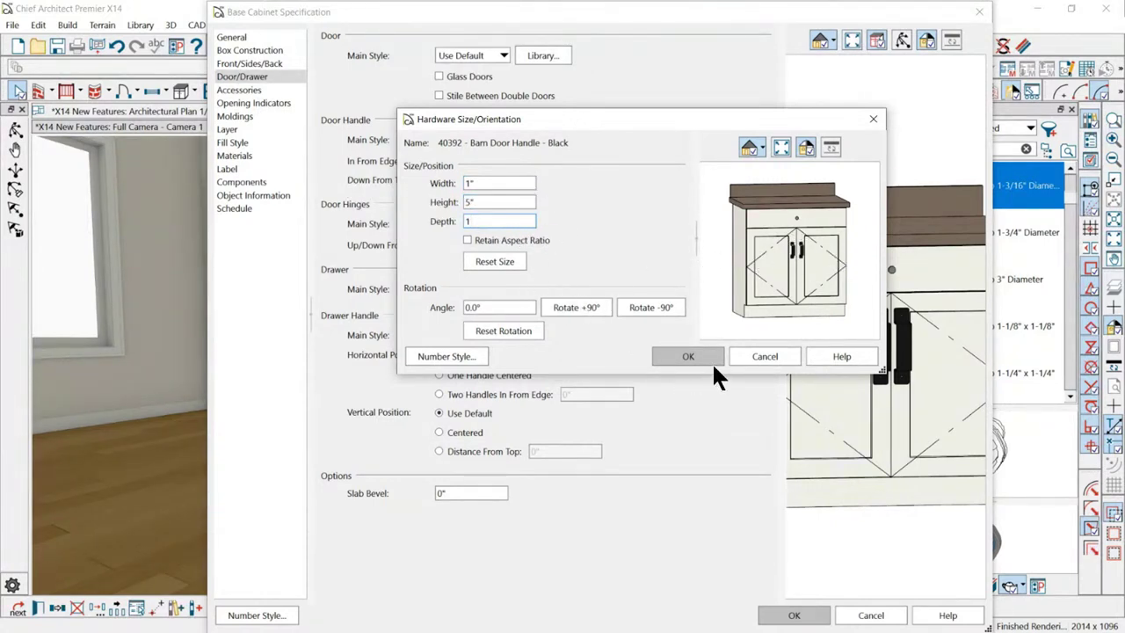
{"action": "left_click", "coordinate": [577, 307]}
{"action": "left_click", "coordinate": [578, 306]}
{"action": "left_click", "coordinate": [689, 356]}
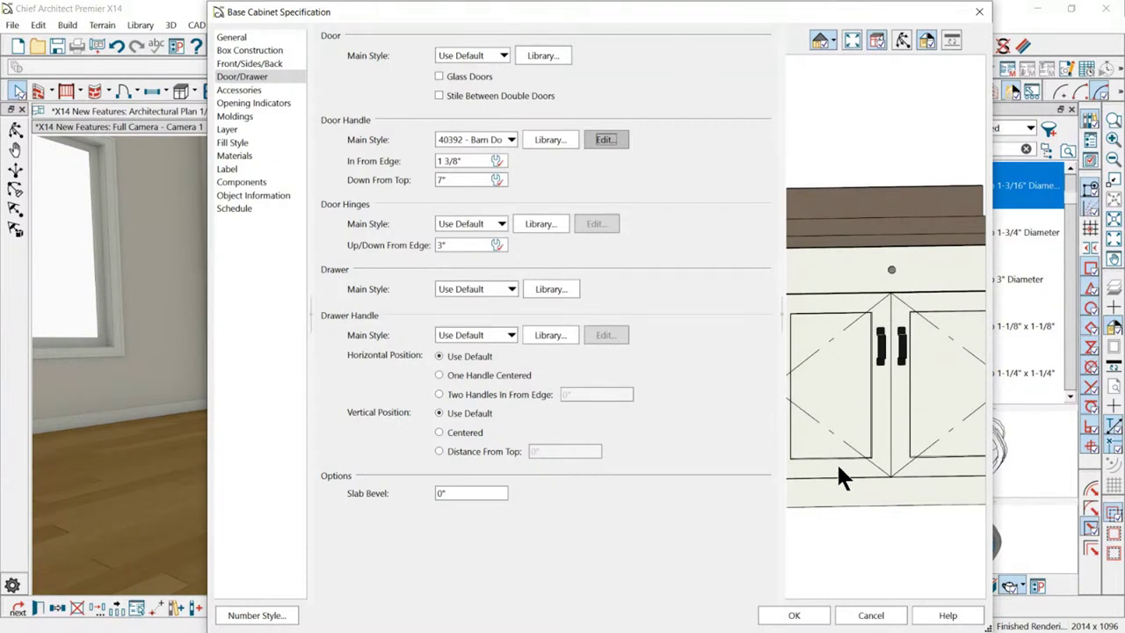
{"action": "left_click", "coordinate": [794, 615]}
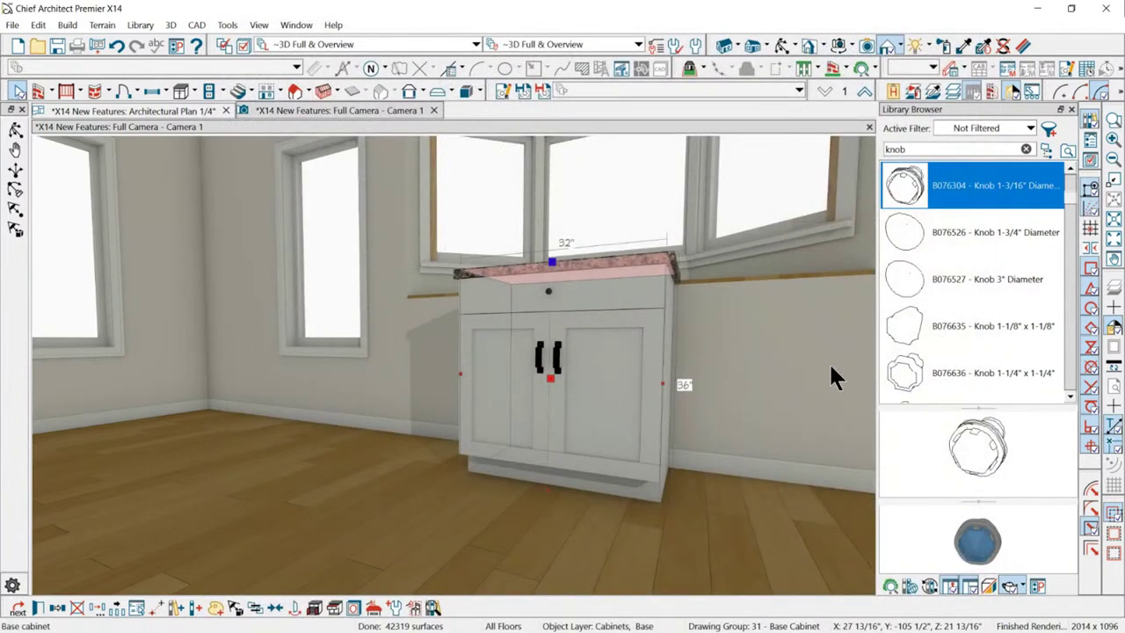
Return to the Architectural Plan 1/4" view and zoom around its wall dimensions.
{"action": "scroll", "coordinate": [483, 244], "scroll_direction": "down", "scroll_amount": 3}
{"action": "scroll", "coordinate": [527, 252], "scroll_direction": "up", "scroll_amount": 2}
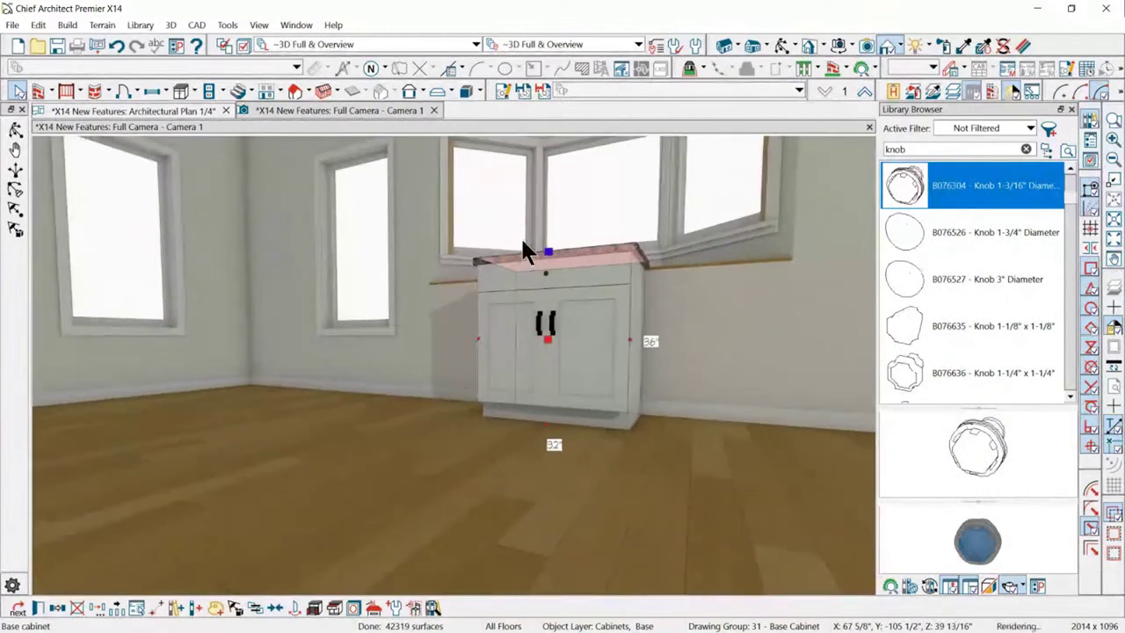
{"action": "left_click", "coordinate": [141, 112]}
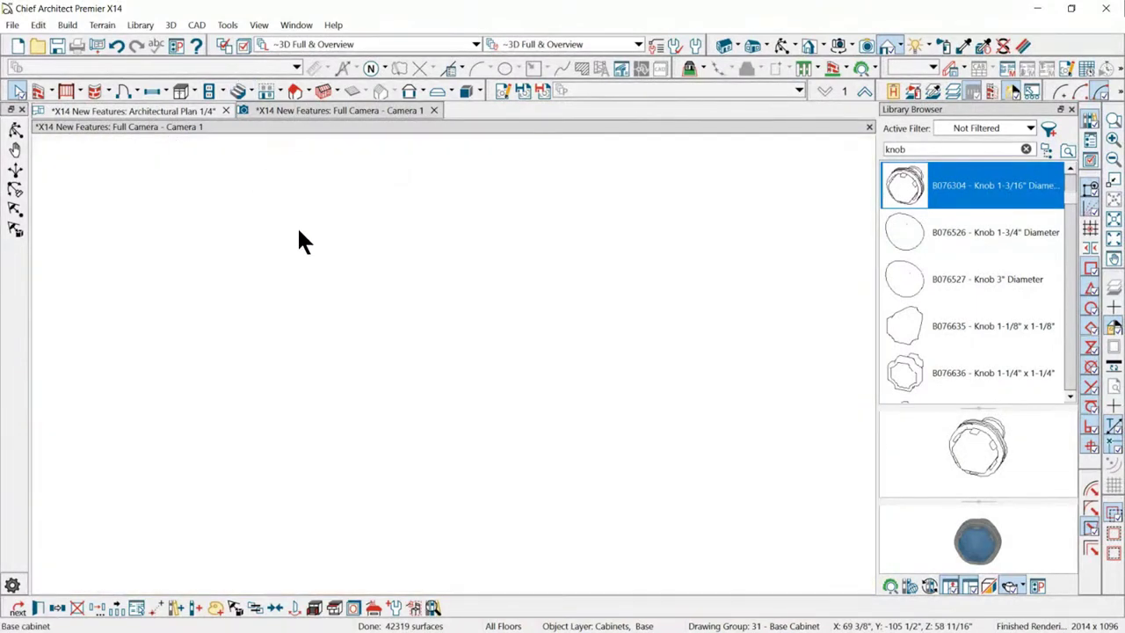
{"action": "scroll", "coordinate": [386, 308], "scroll_direction": "down", "scroll_amount": 3}
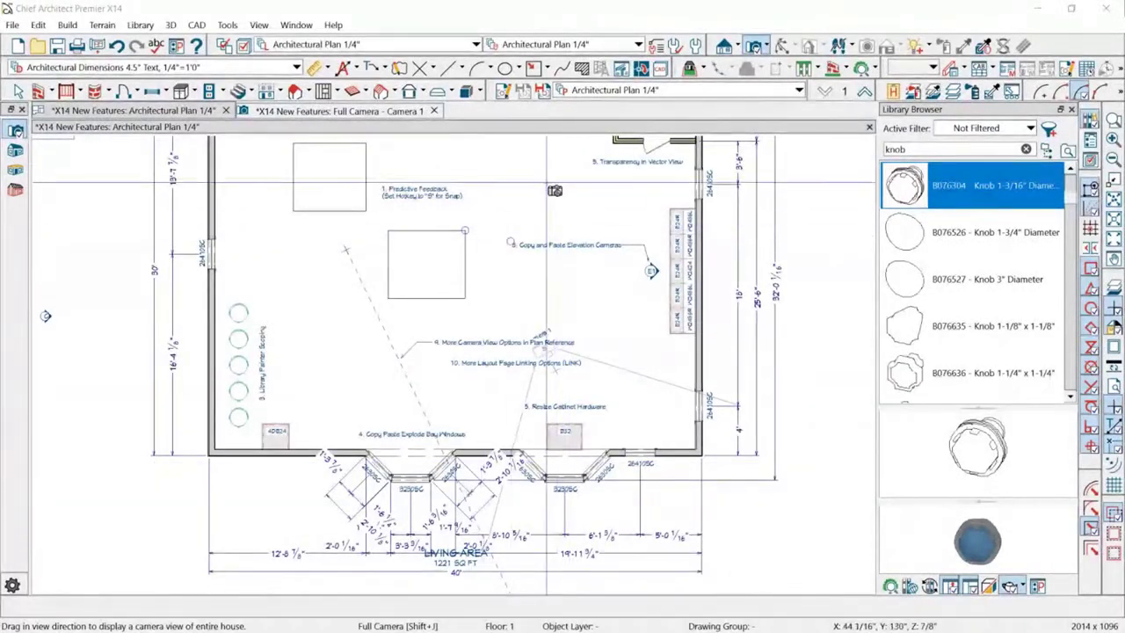
{"action": "scroll", "coordinate": [571, 264], "scroll_direction": "up", "scroll_amount": 4}
{"action": "scroll", "coordinate": [567, 202], "scroll_direction": "down", "scroll_amount": 4}
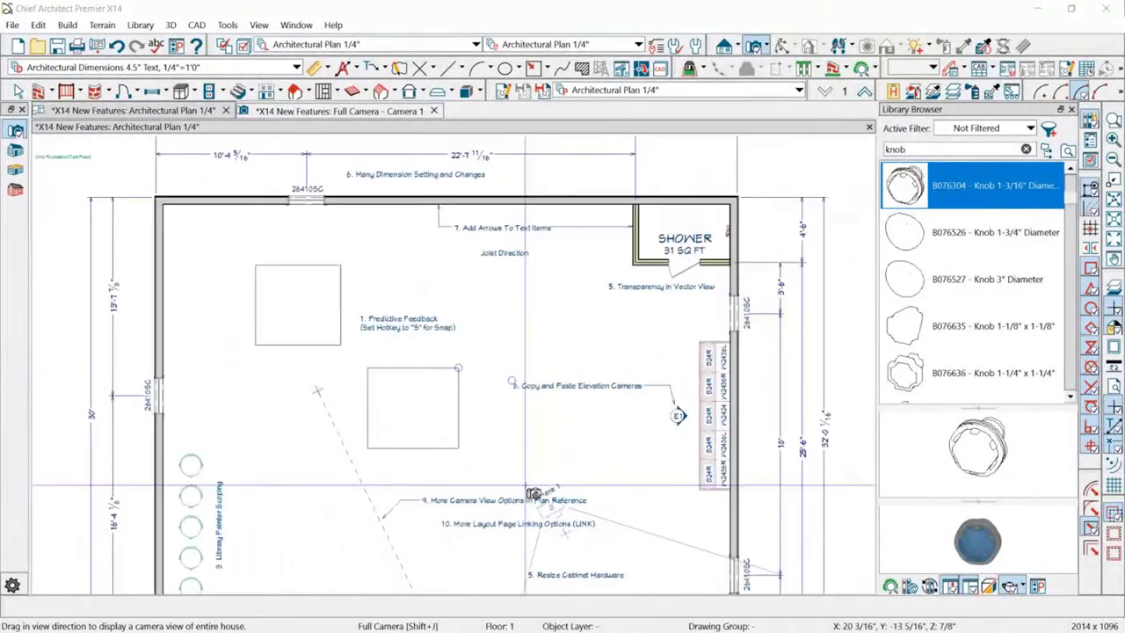
{"action": "scroll", "coordinate": [416, 186], "scroll_direction": "up", "scroll_amount": 4}
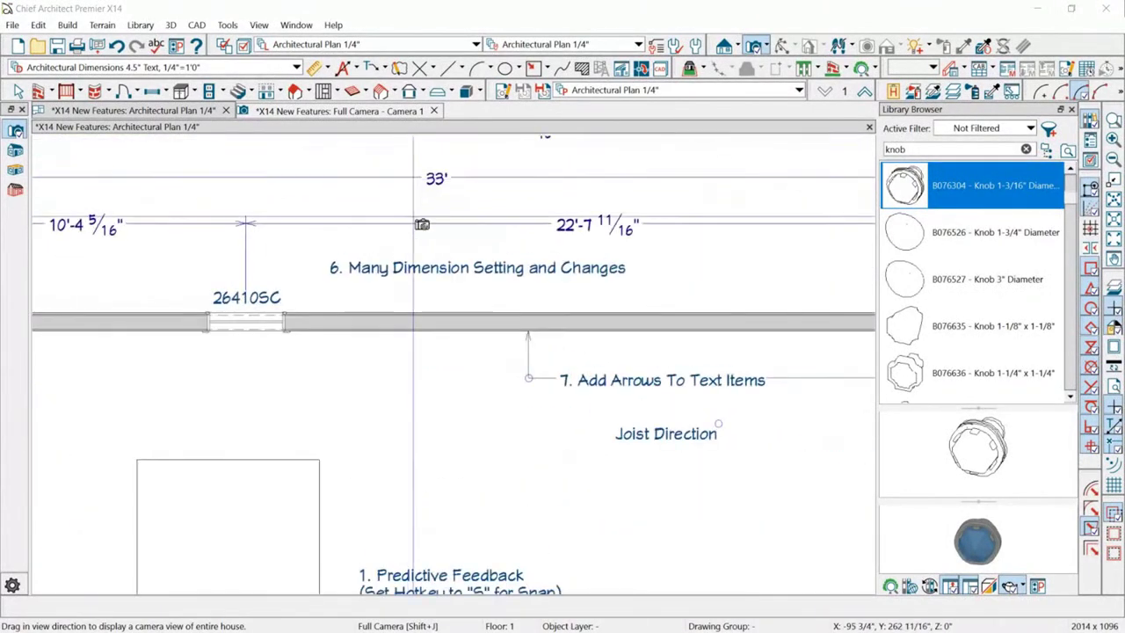
{"action": "scroll", "coordinate": [733, 407], "scroll_direction": "down", "scroll_amount": 1}
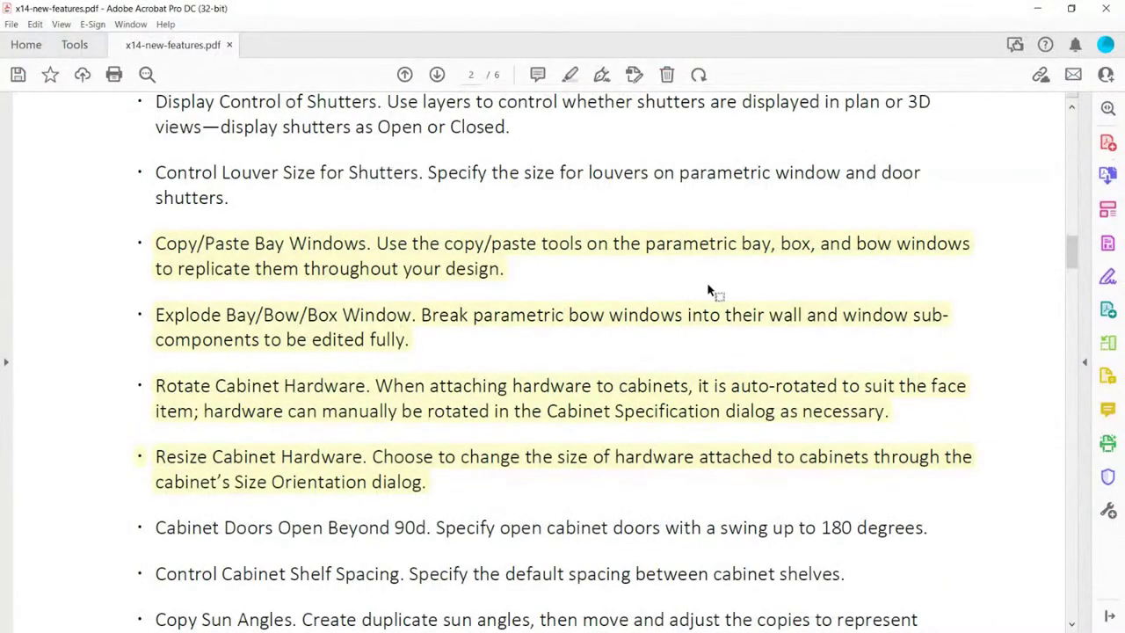
Scroll x14-new-features.pdf down to page 4's Drafting / Project Management section.
{"action": "scroll", "coordinate": [712, 292], "scroll_direction": "down", "scroll_amount": 2}
{"action": "scroll", "coordinate": [648, 274], "scroll_direction": "down", "scroll_amount": 2}
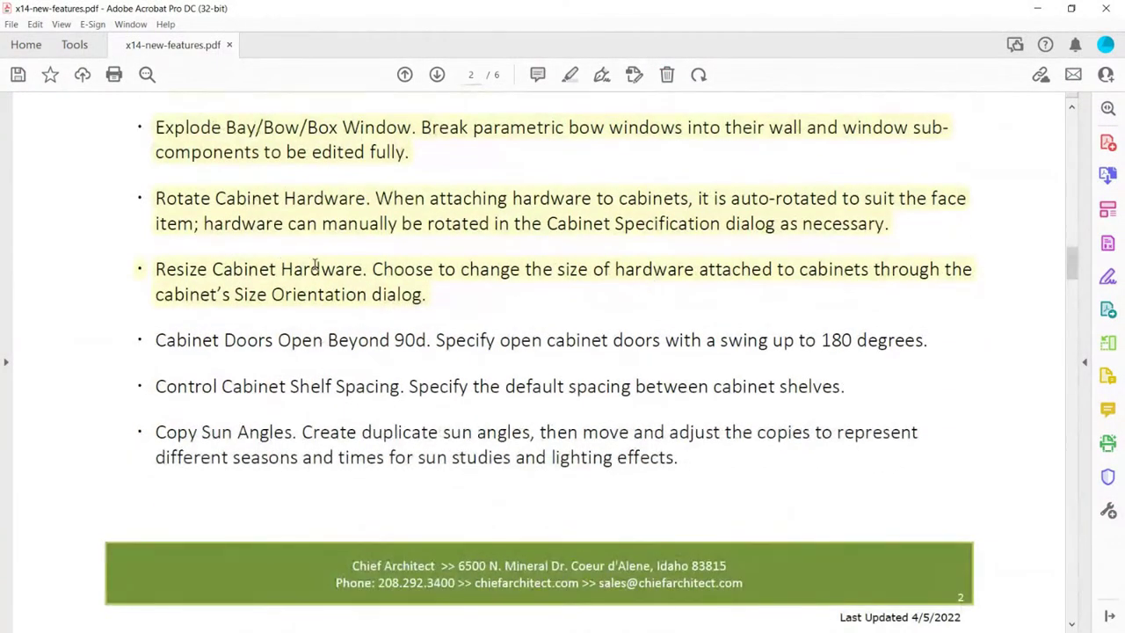
{"action": "scroll", "coordinate": [349, 286], "scroll_direction": "down", "scroll_amount": 20}
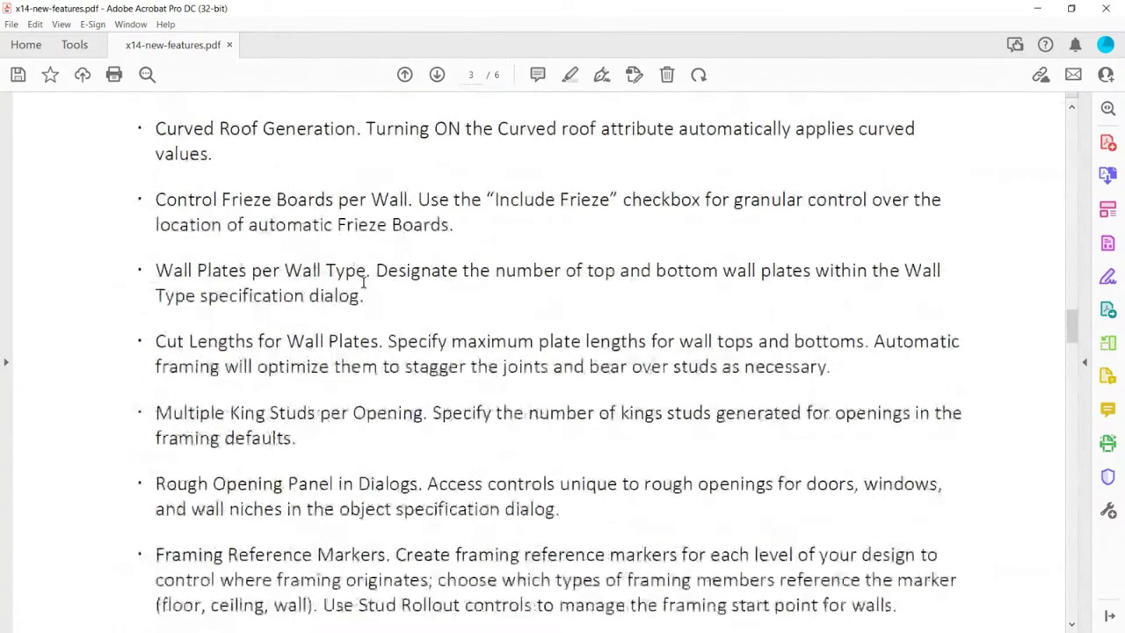
{"action": "scroll", "coordinate": [306, 338], "scroll_direction": "down", "scroll_amount": 15}
{"action": "scroll", "coordinate": [312, 347], "scroll_direction": "down", "scroll_amount": 2}
{"action": "scroll", "coordinate": [309, 342], "scroll_direction": "down", "scroll_amount": 2}
{"action": "scroll", "coordinate": [346, 363], "scroll_direction": "down", "scroll_amount": 1}
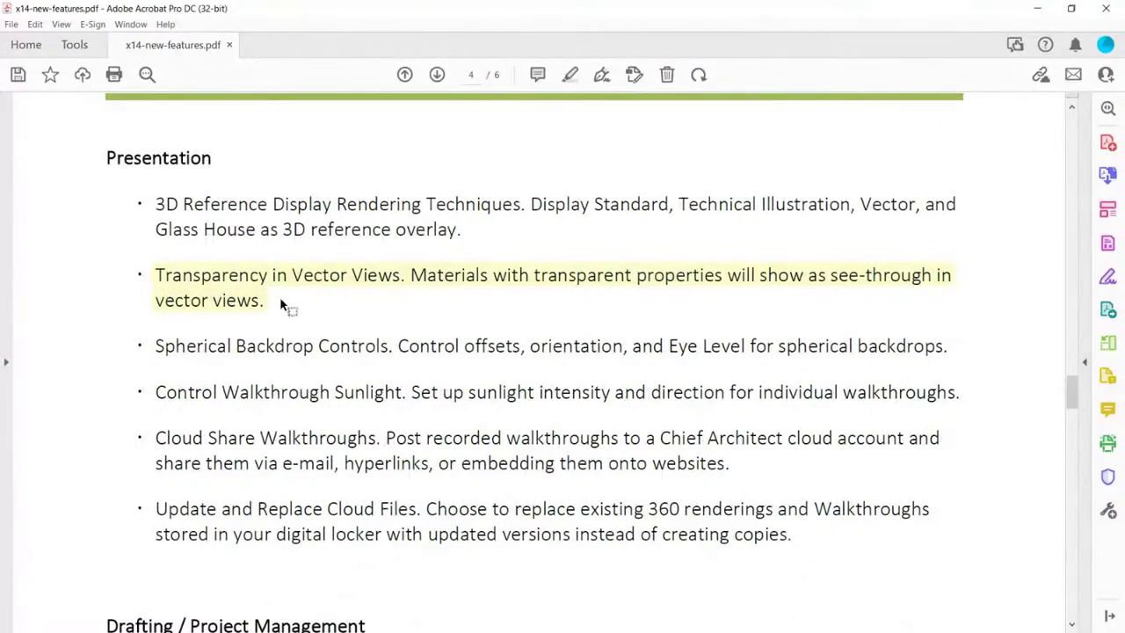
{"action": "scroll", "coordinate": [377, 283], "scroll_direction": "down", "scroll_amount": 4}
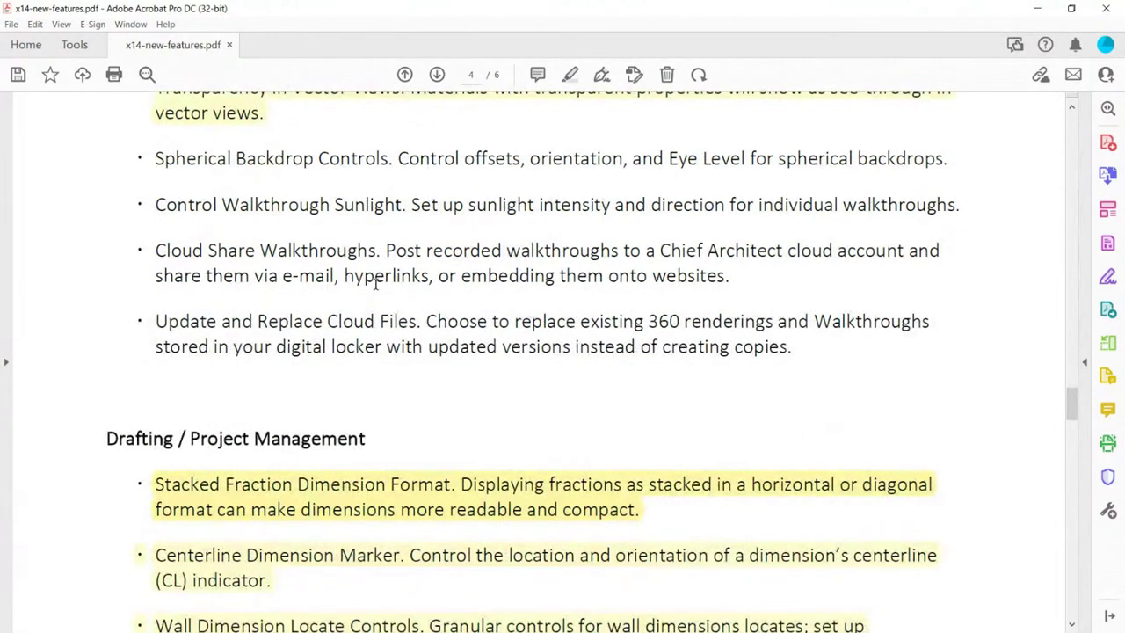
{"action": "scroll", "coordinate": [376, 283], "scroll_direction": "down", "scroll_amount": 6}
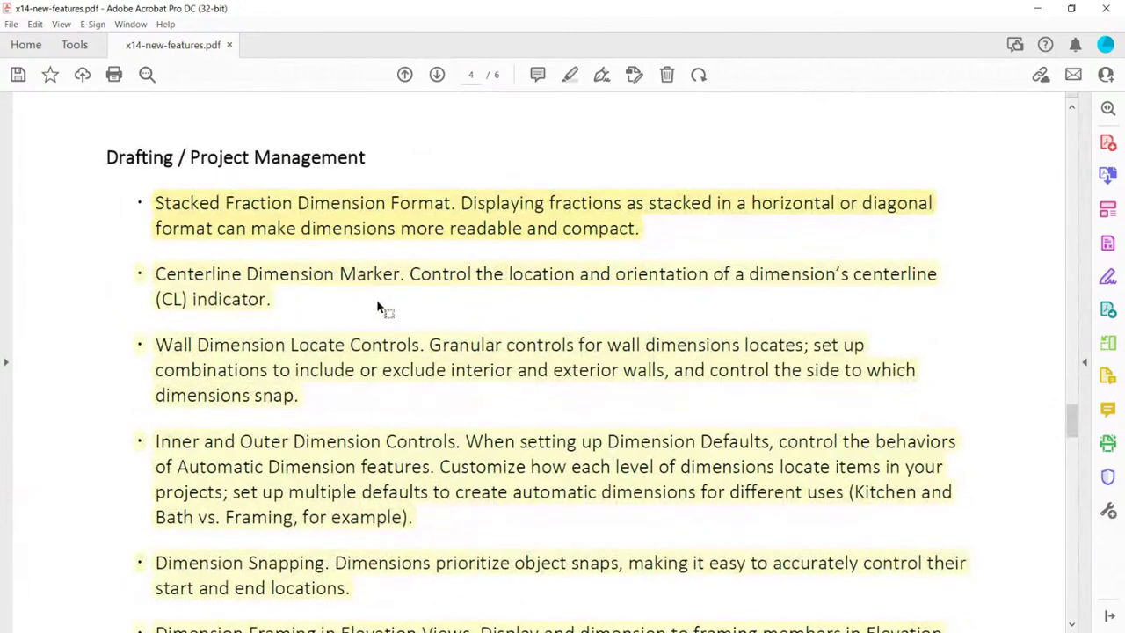
{"action": "scroll", "coordinate": [377, 306], "scroll_direction": "down", "scroll_amount": 1}
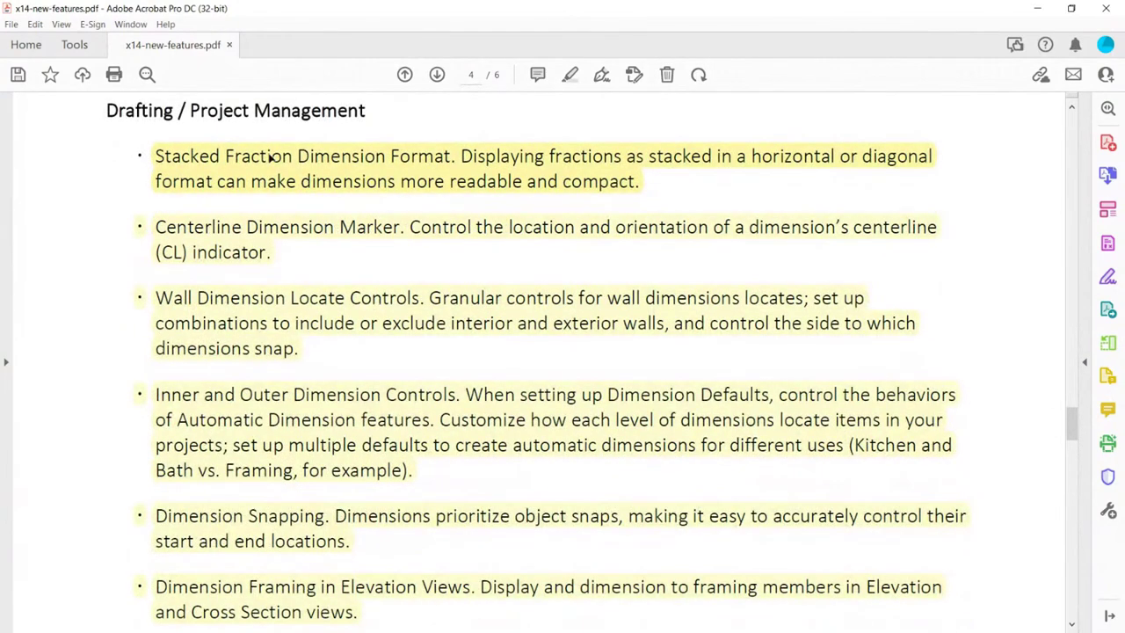
{"action": "scroll", "coordinate": [250, 154], "scroll_direction": "up", "scroll_amount": 1}
Select all highlight annotations on the page, review them, then clear the selection.
{"action": "left_click", "coordinate": [297, 221]}
{"action": "key", "text": "ctrl+a"}
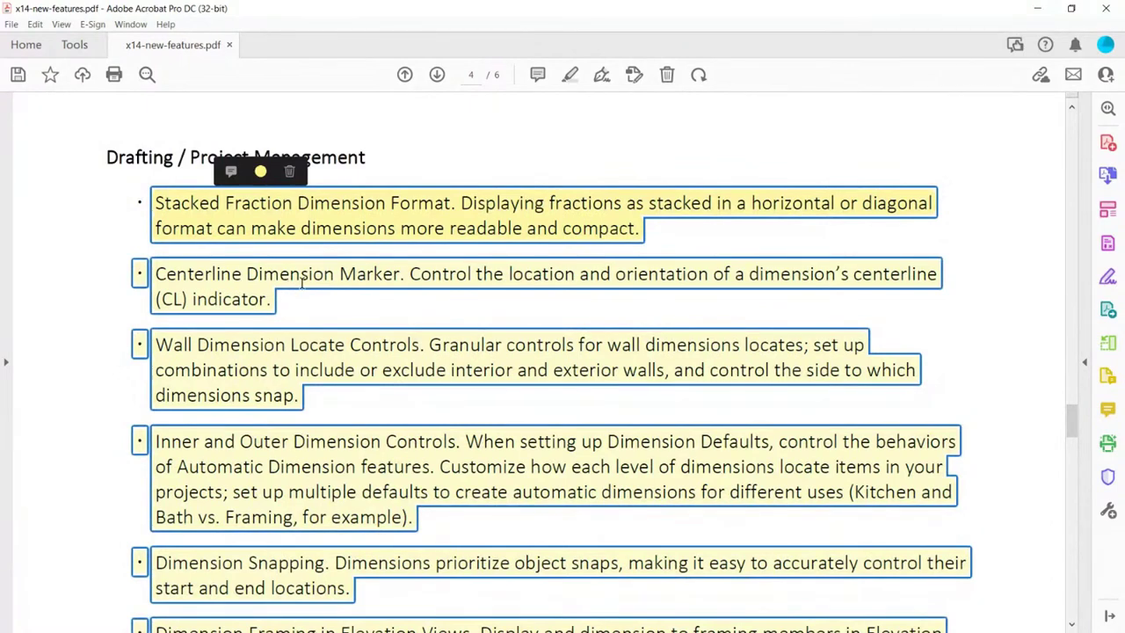
{"action": "scroll", "coordinate": [304, 281], "scroll_direction": "down", "scroll_amount": 1}
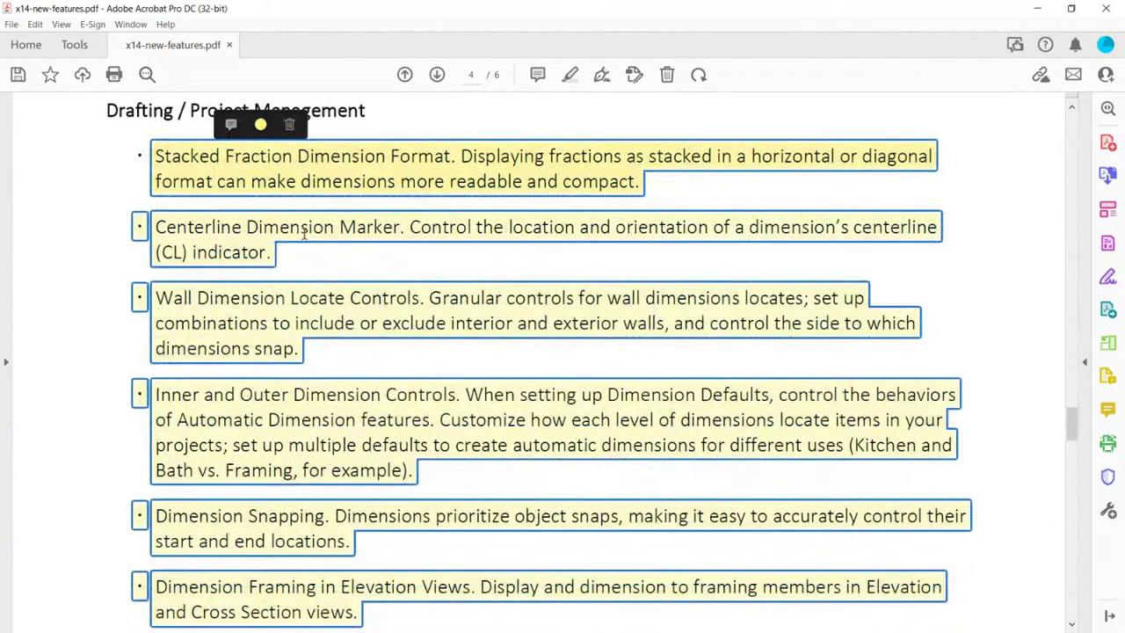
{"action": "scroll", "coordinate": [297, 341], "scroll_direction": "down", "scroll_amount": 3}
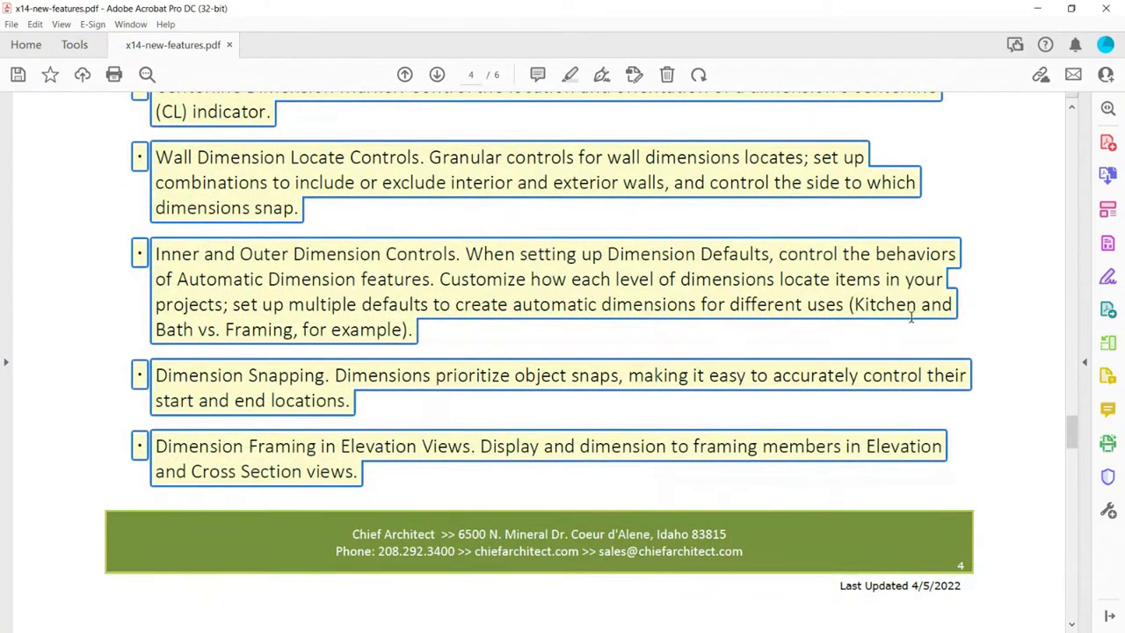
{"action": "left_click", "coordinate": [1005, 314]}
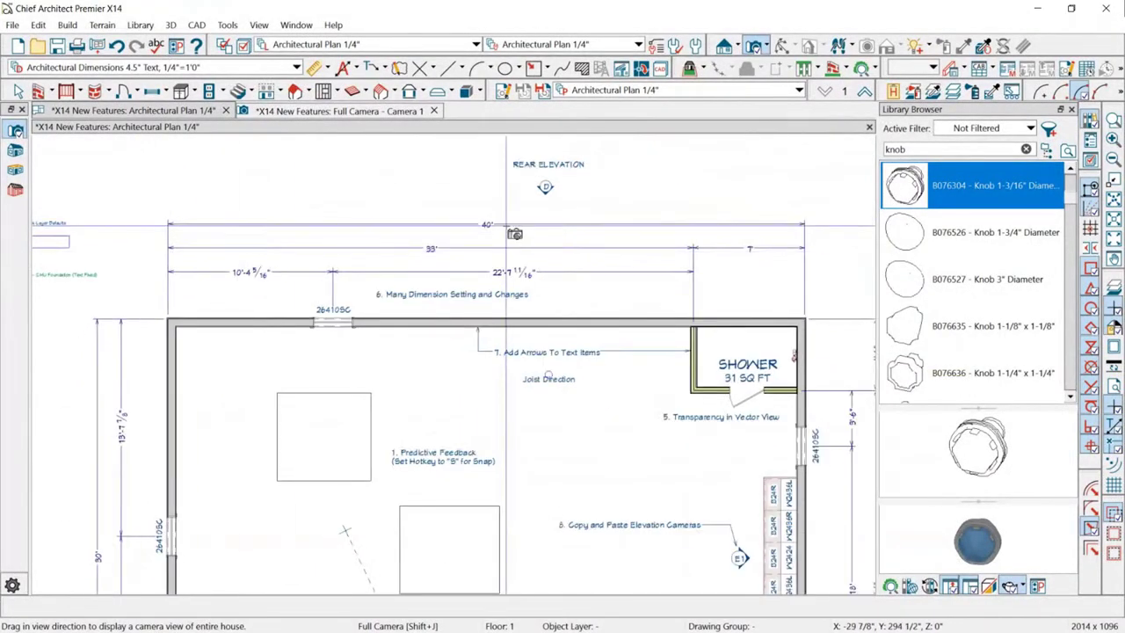
Zoom to the top-wall dimensions such as 10'-4 5/16" and switch to Select Objects.
{"action": "scroll", "coordinate": [506, 227], "scroll_direction": "up", "scroll_amount": 5}
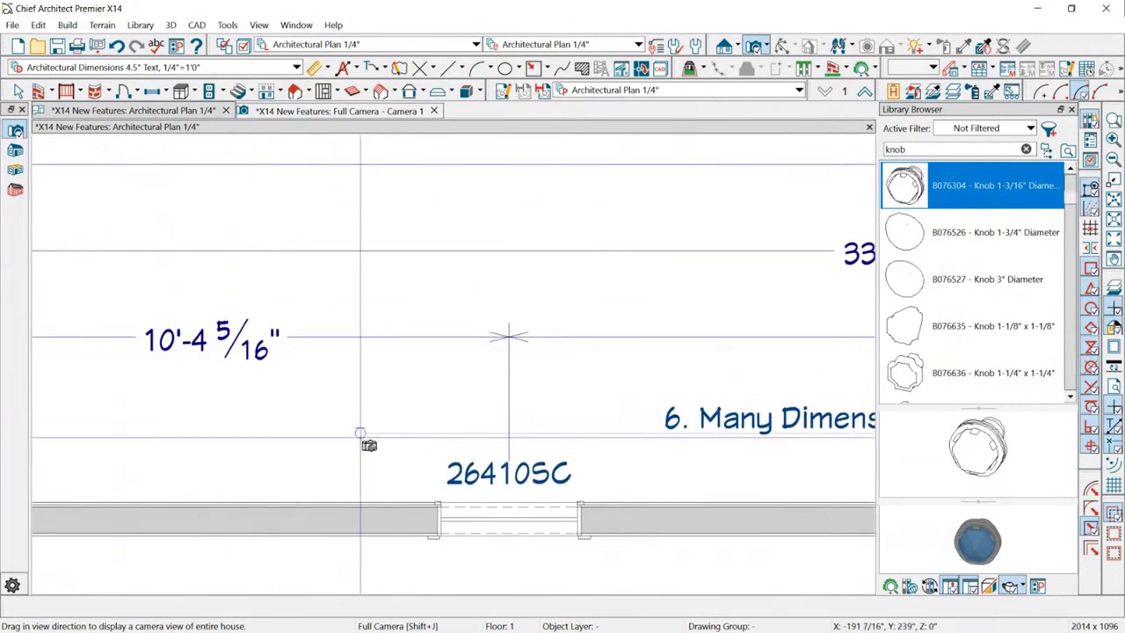
{"action": "scroll", "coordinate": [432, 321], "scroll_direction": "down", "scroll_amount": 2}
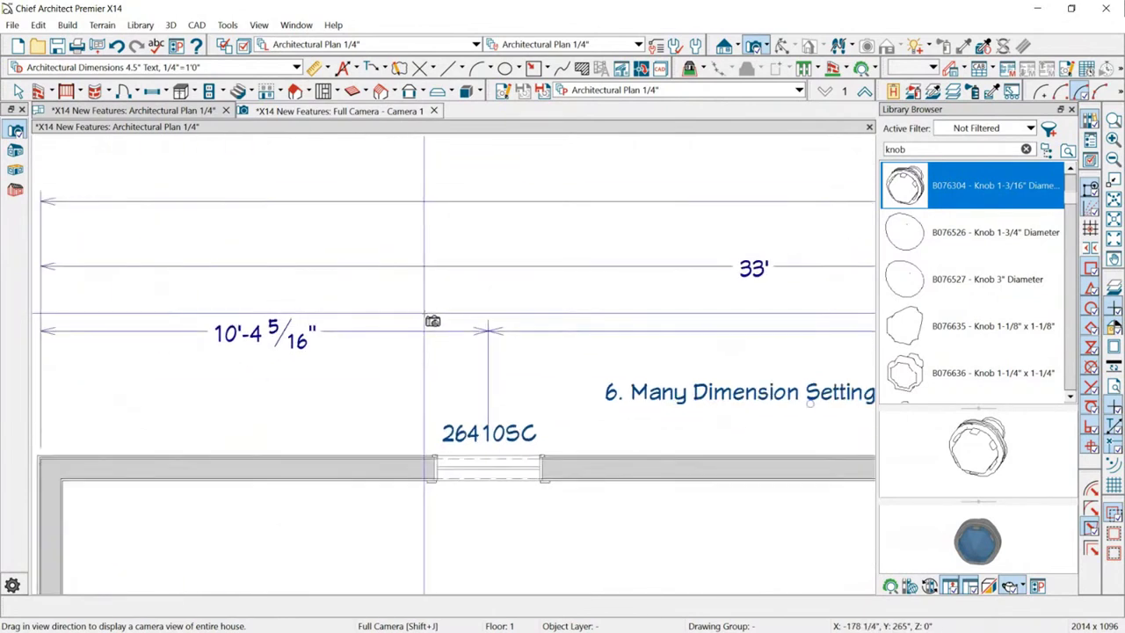
{"action": "key", "text": "space"}
{"action": "scroll", "coordinate": [423, 229], "scroll_direction": "down", "scroll_amount": 1}
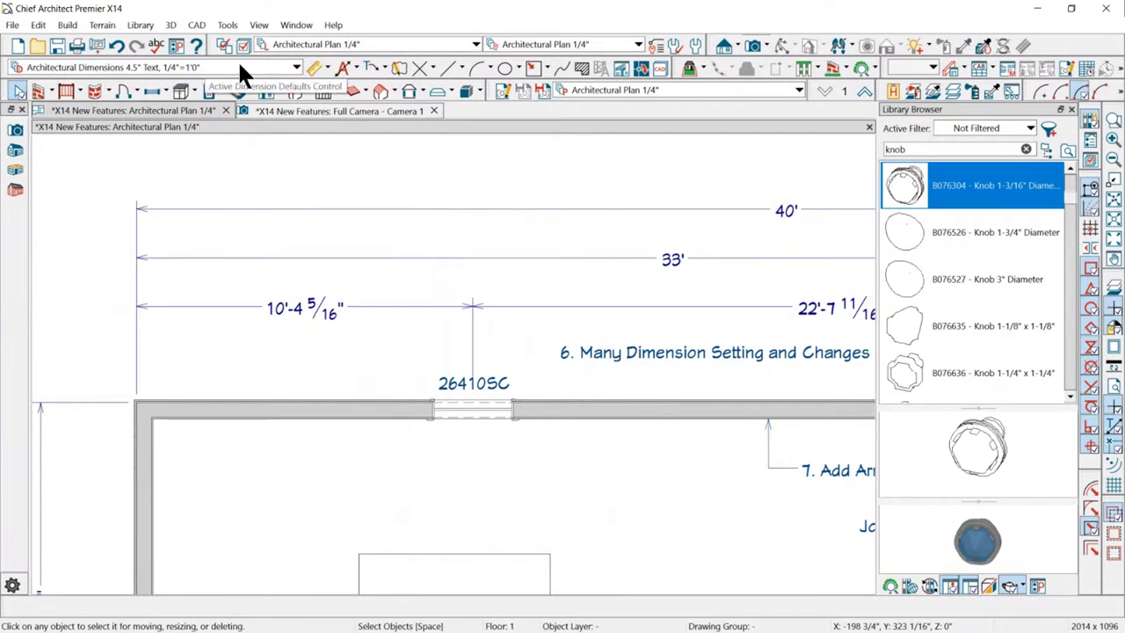
{"action": "double_click", "coordinate": [311, 65]}
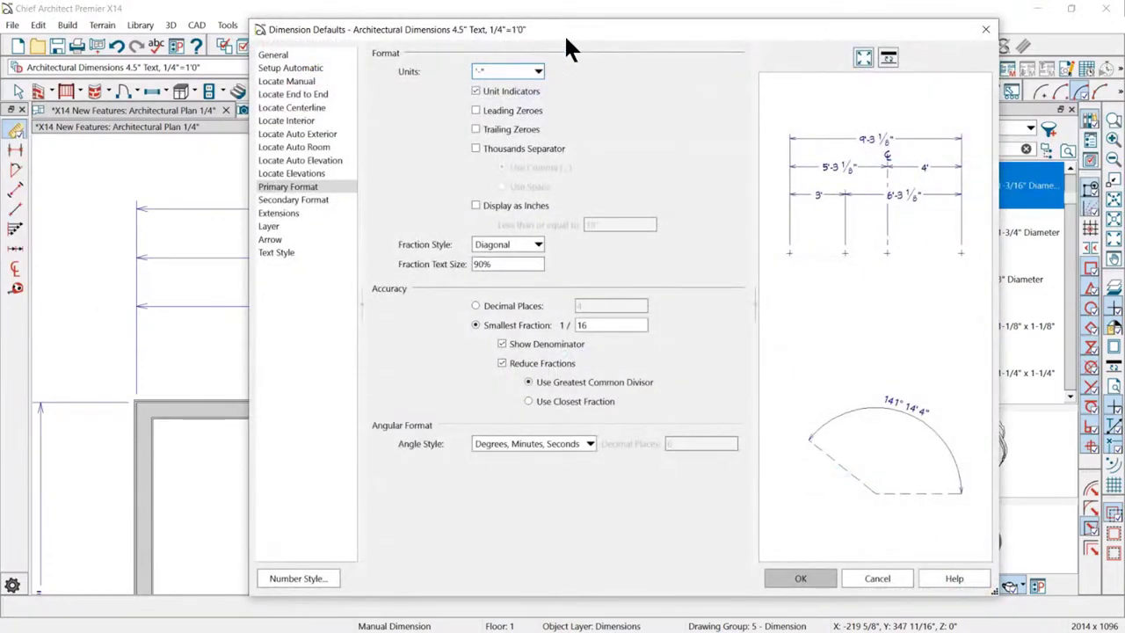
{"action": "left_click_drag", "start_coordinate": [564, 33], "coordinate": [531, 133]}
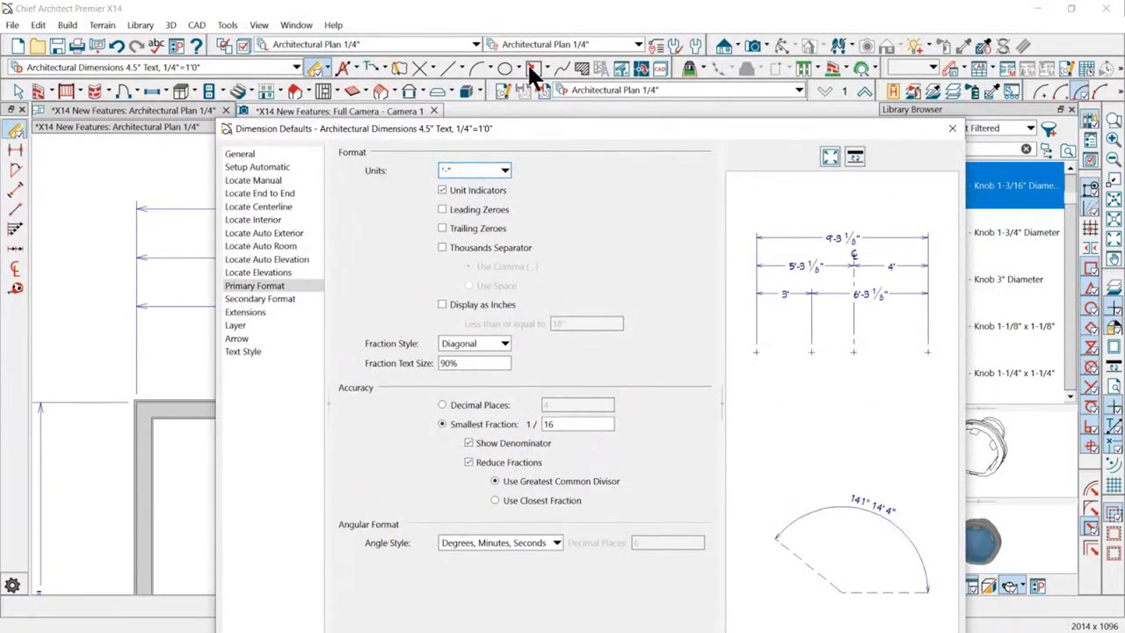
{"action": "left_click_drag", "start_coordinate": [488, 129], "coordinate": [555, 59]}
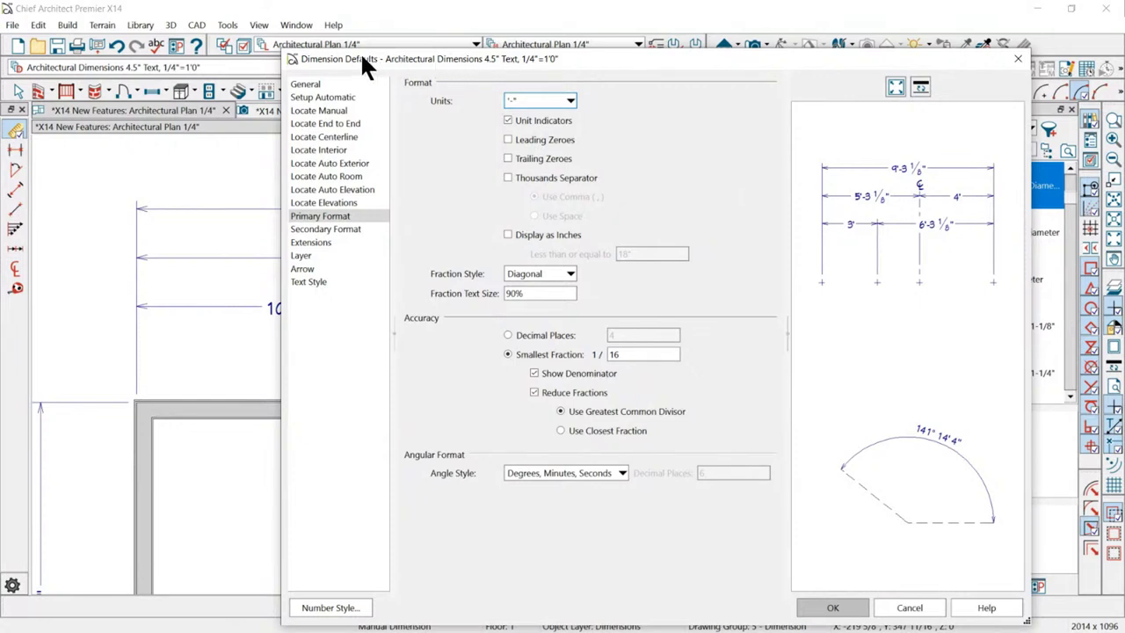
{"action": "left_click", "coordinate": [340, 84]}
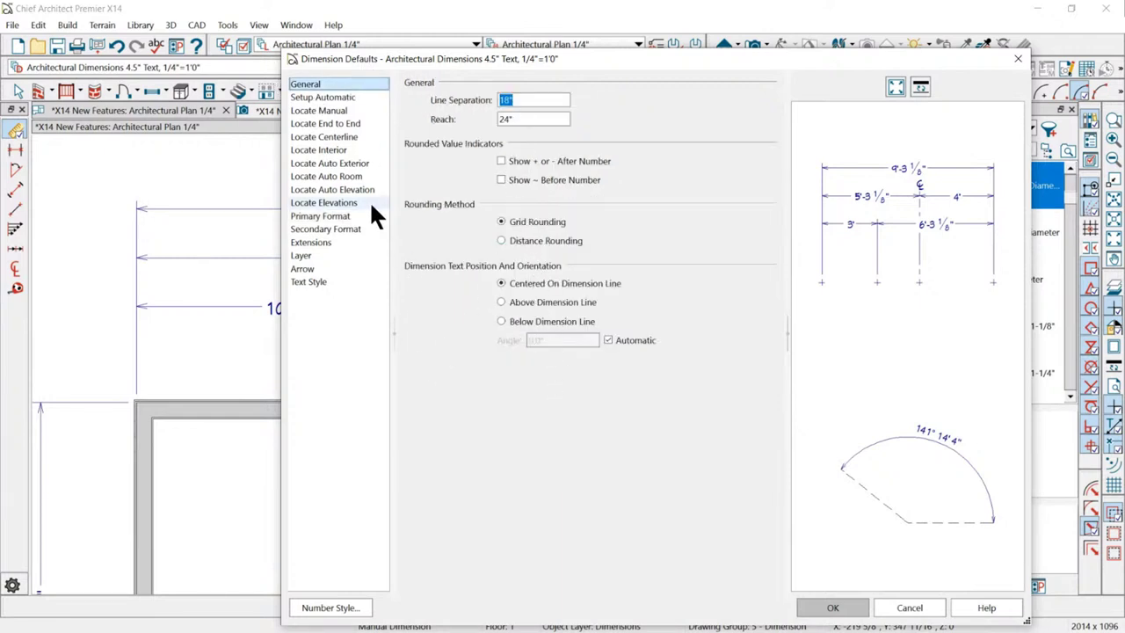
{"action": "left_click", "coordinate": [323, 94]}
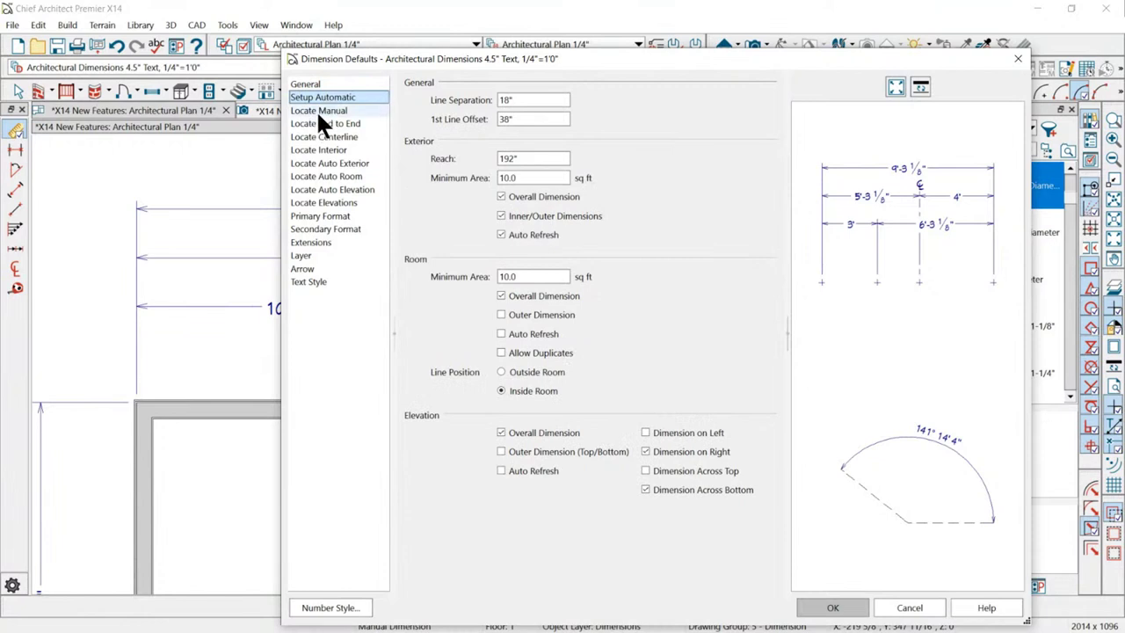
{"action": "left_click", "coordinate": [318, 112]}
{"action": "scroll", "coordinate": [571, 470], "scroll_direction": "down", "scroll_amount": 5}
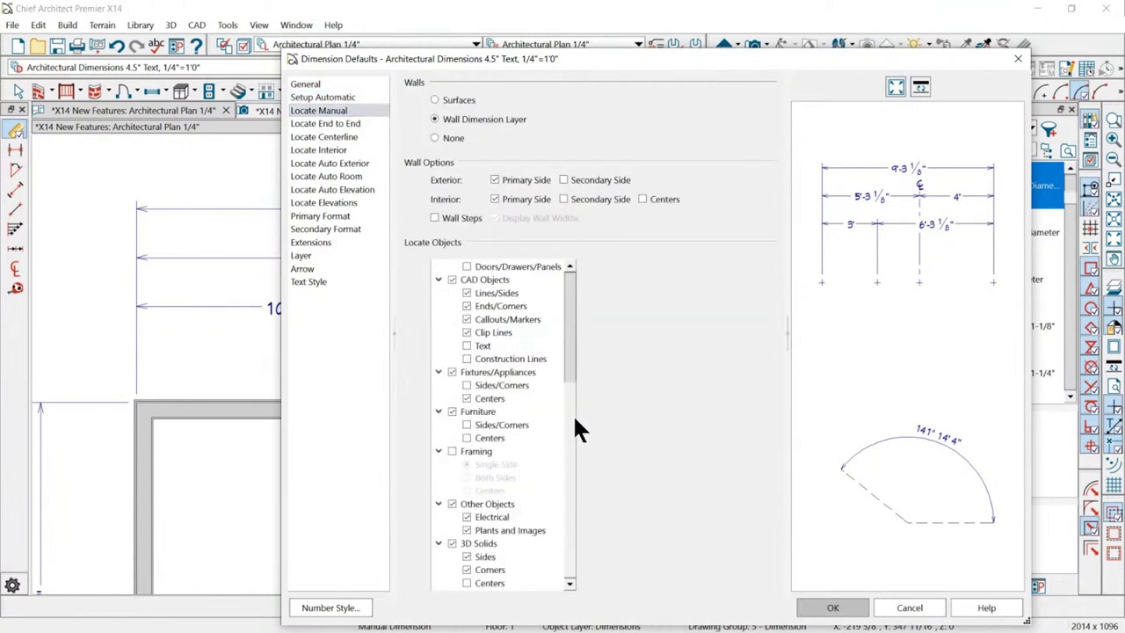
{"action": "scroll", "coordinate": [576, 310], "scroll_direction": "up", "scroll_amount": 5}
{"action": "scroll", "coordinate": [568, 527], "scroll_direction": "down", "scroll_amount": 5}
{"action": "scroll", "coordinate": [593, 332], "scroll_direction": "up", "scroll_amount": 5}
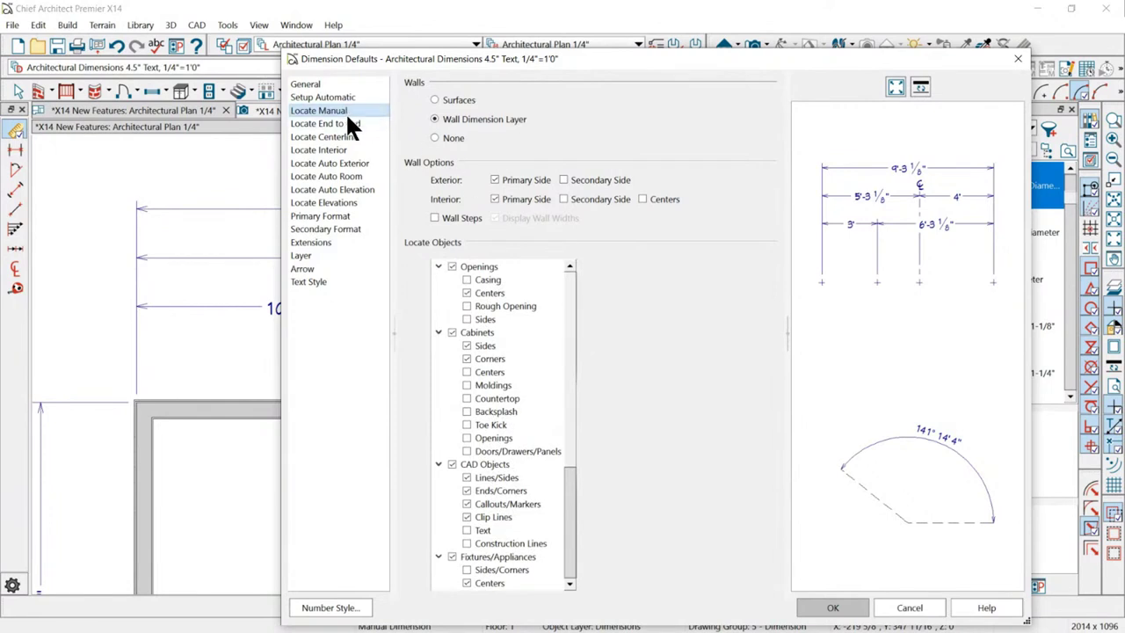
{"action": "left_click", "coordinate": [334, 136]}
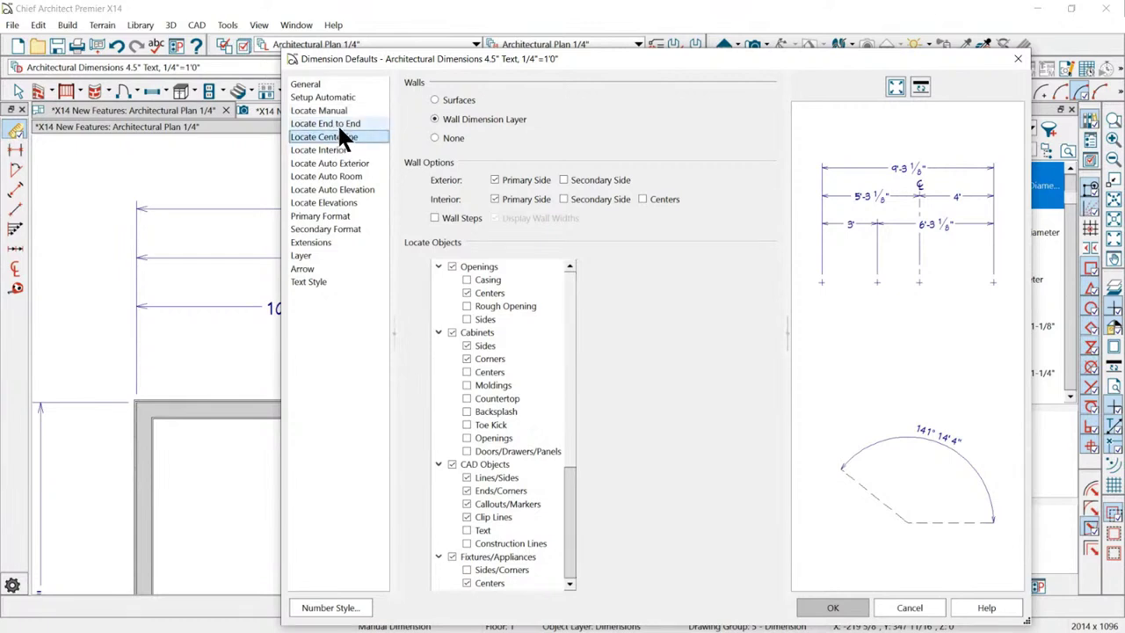
{"action": "left_click", "coordinate": [341, 123]}
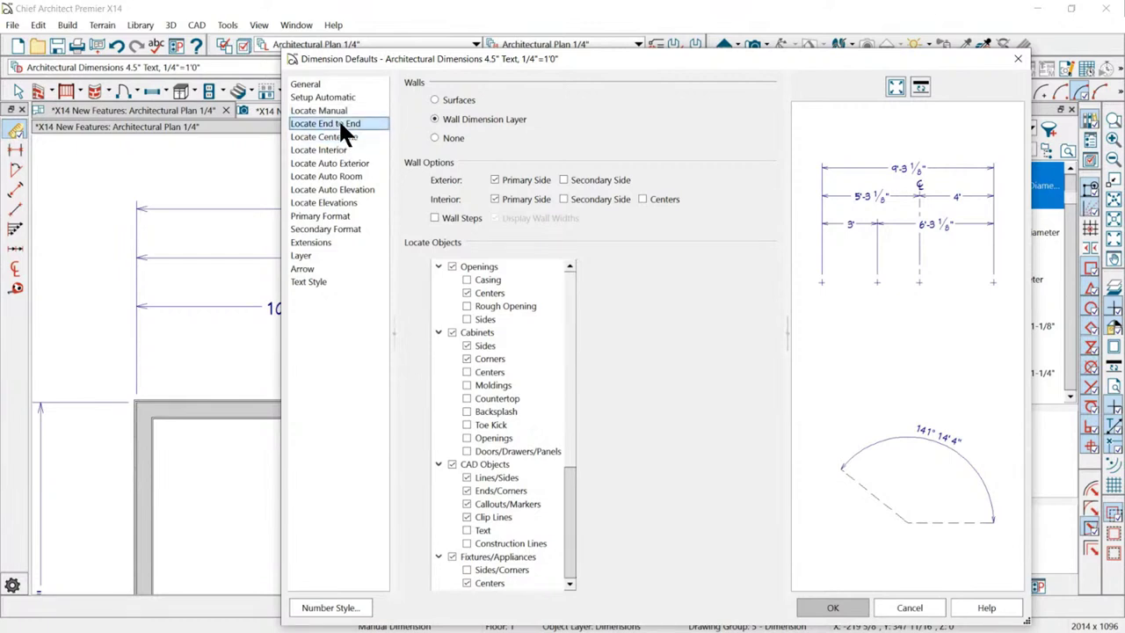
{"action": "left_click", "coordinate": [341, 114]}
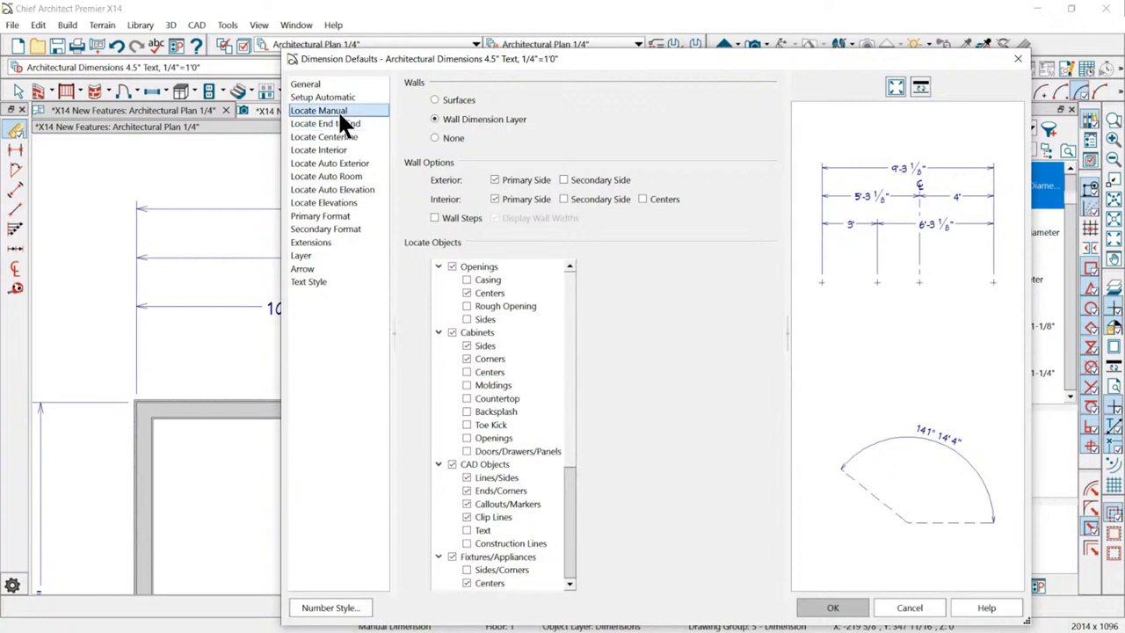
{"action": "left_click", "coordinate": [343, 123]}
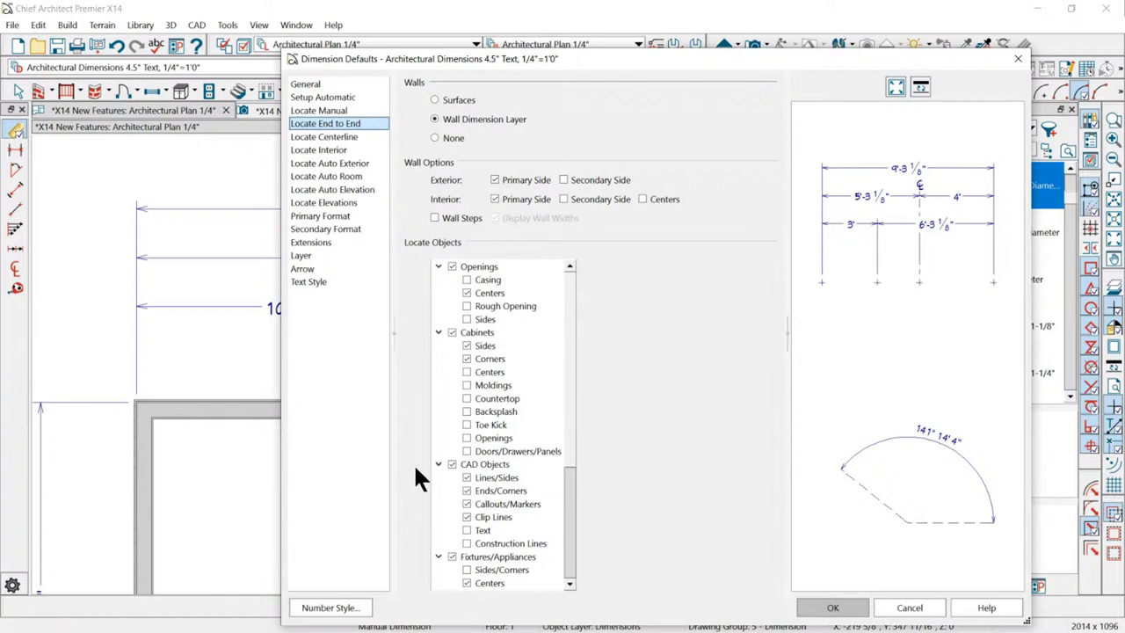
Uncheck Cabinets, CAD Objects, Fixtures/Appliances, Furniture and Other Objects for end-to-end locating.
{"action": "left_click", "coordinate": [451, 333]}
{"action": "left_click", "coordinate": [452, 464]}
{"action": "scroll", "coordinate": [448, 484], "scroll_direction": "down", "scroll_amount": 3}
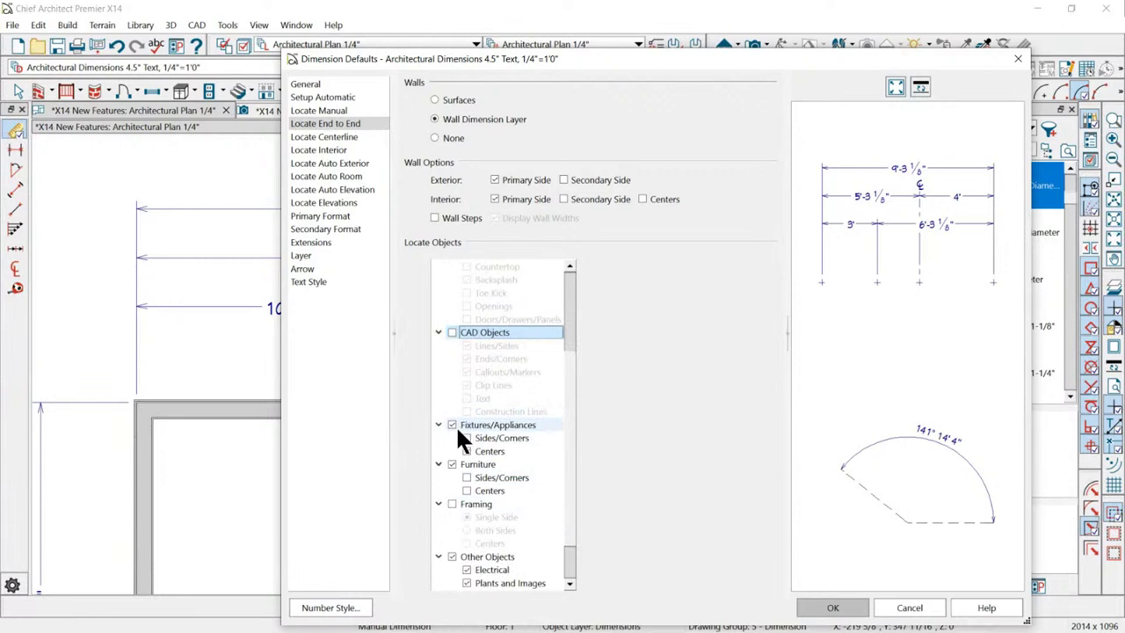
{"action": "left_click", "coordinate": [452, 425]}
{"action": "left_click", "coordinate": [452, 464]}
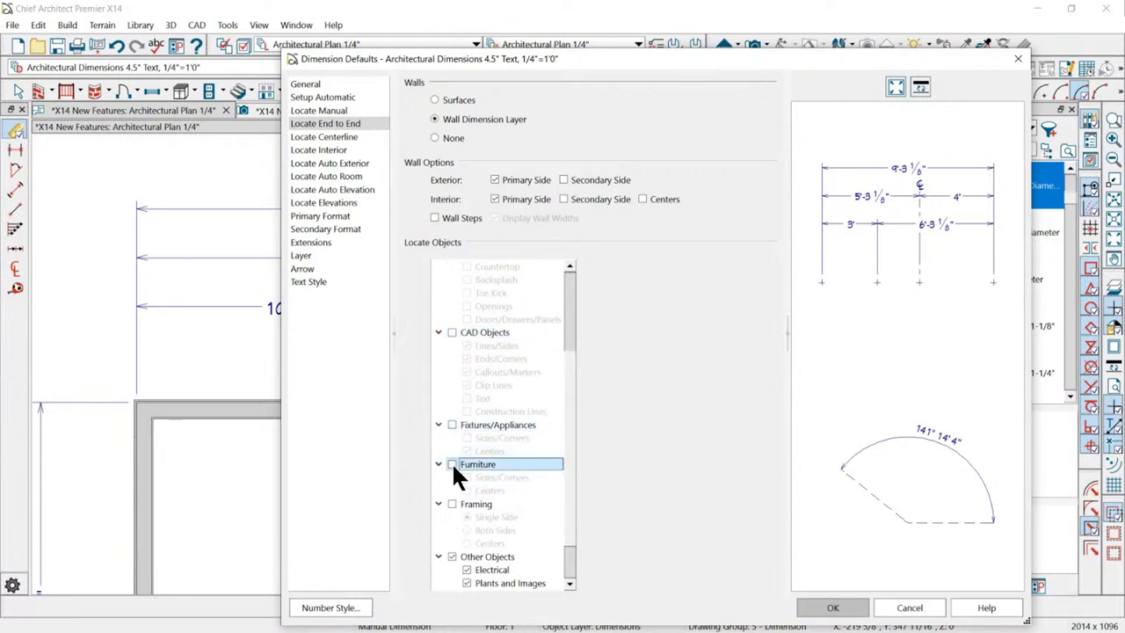
{"action": "left_click", "coordinate": [452, 556]}
{"action": "scroll", "coordinate": [466, 492], "scroll_direction": "up", "scroll_amount": 3}
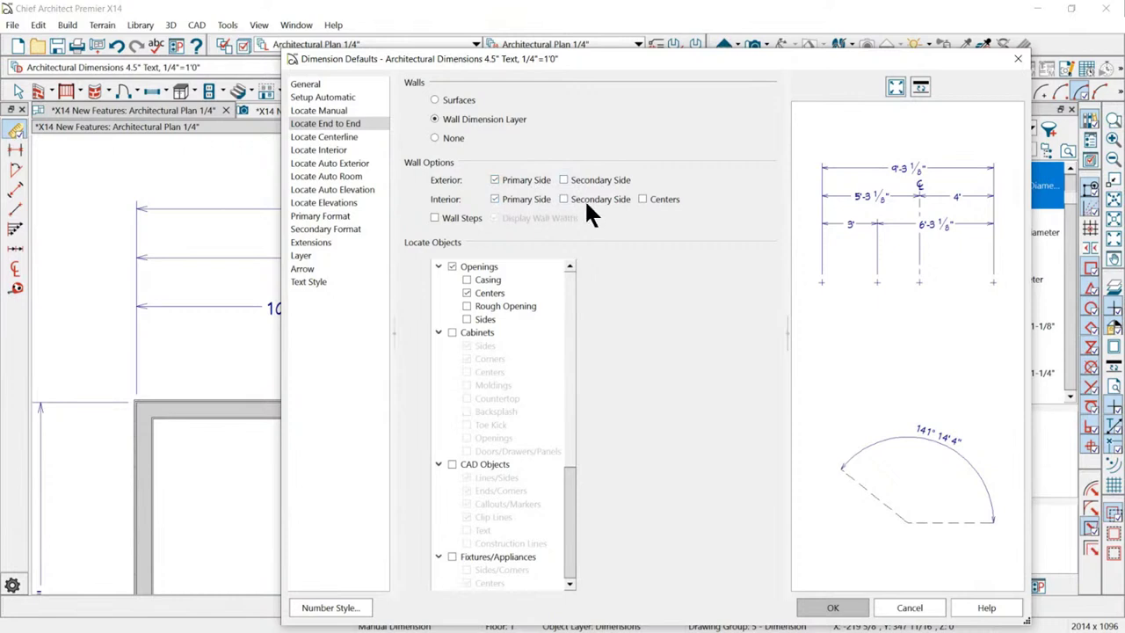
Review the Centerline, Interior, Auto Exterior and Auto Room locate settings pages.
{"action": "left_click", "coordinate": [327, 138]}
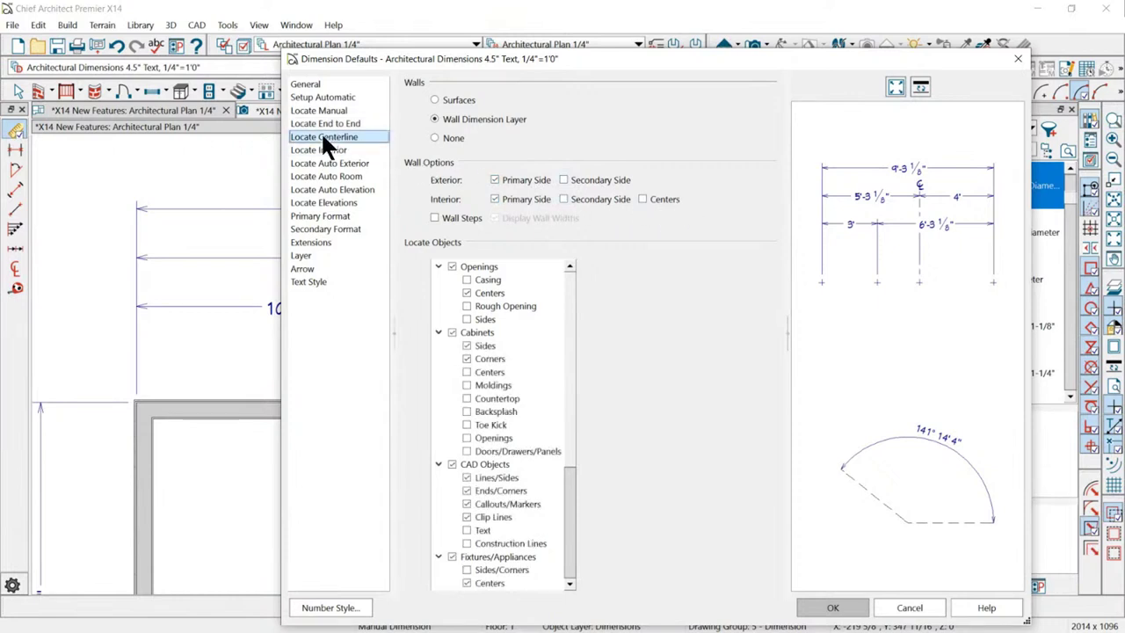
{"action": "scroll", "coordinate": [542, 465], "scroll_direction": "down", "scroll_amount": 5}
{"action": "scroll", "coordinate": [533, 472], "scroll_direction": "up", "scroll_amount": 5}
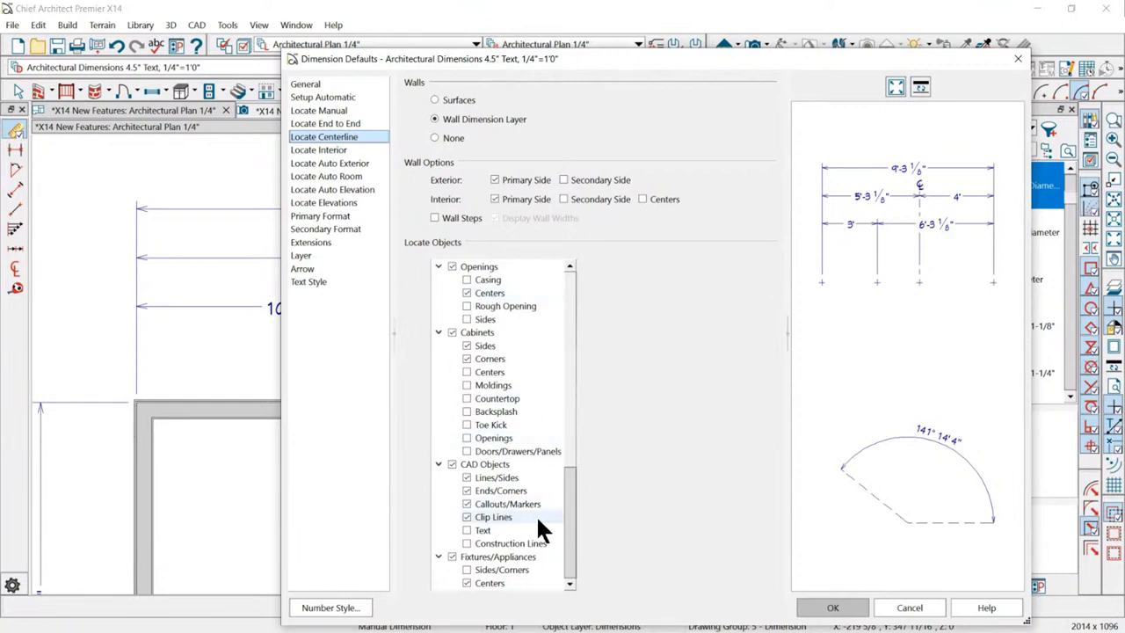
{"action": "left_click", "coordinate": [326, 151]}
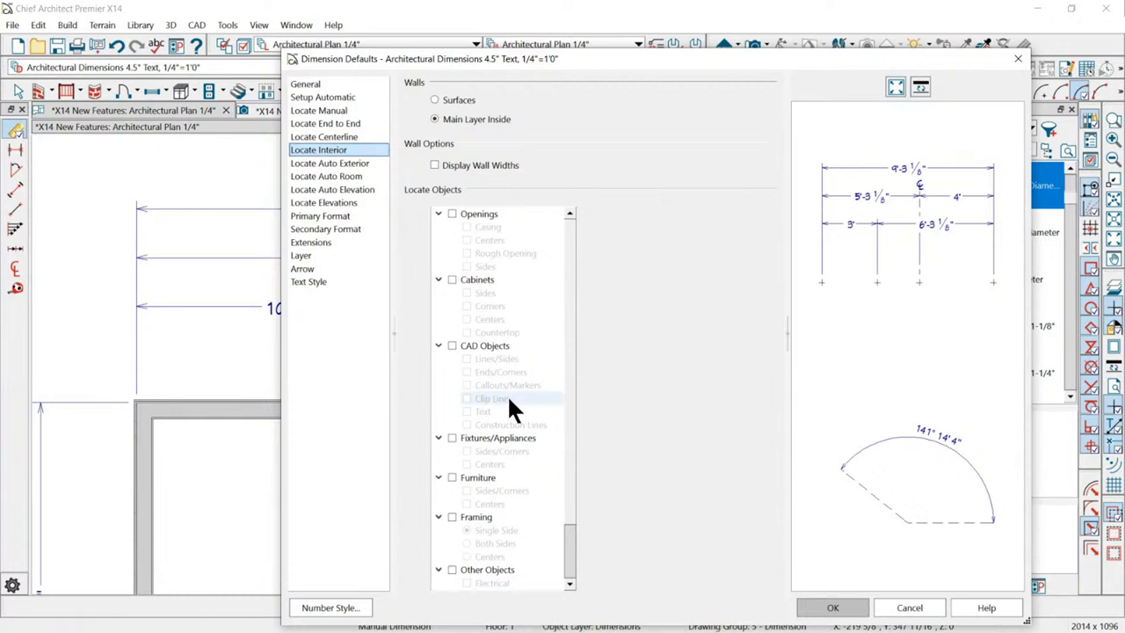
{"action": "left_click", "coordinate": [345, 164]}
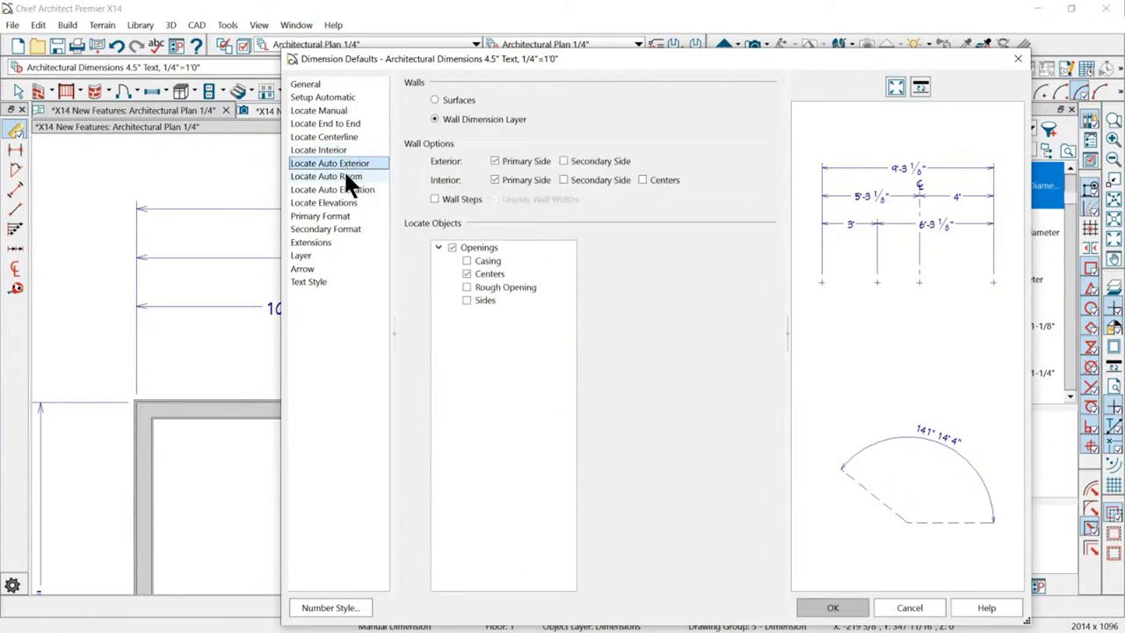
{"action": "left_click", "coordinate": [346, 178]}
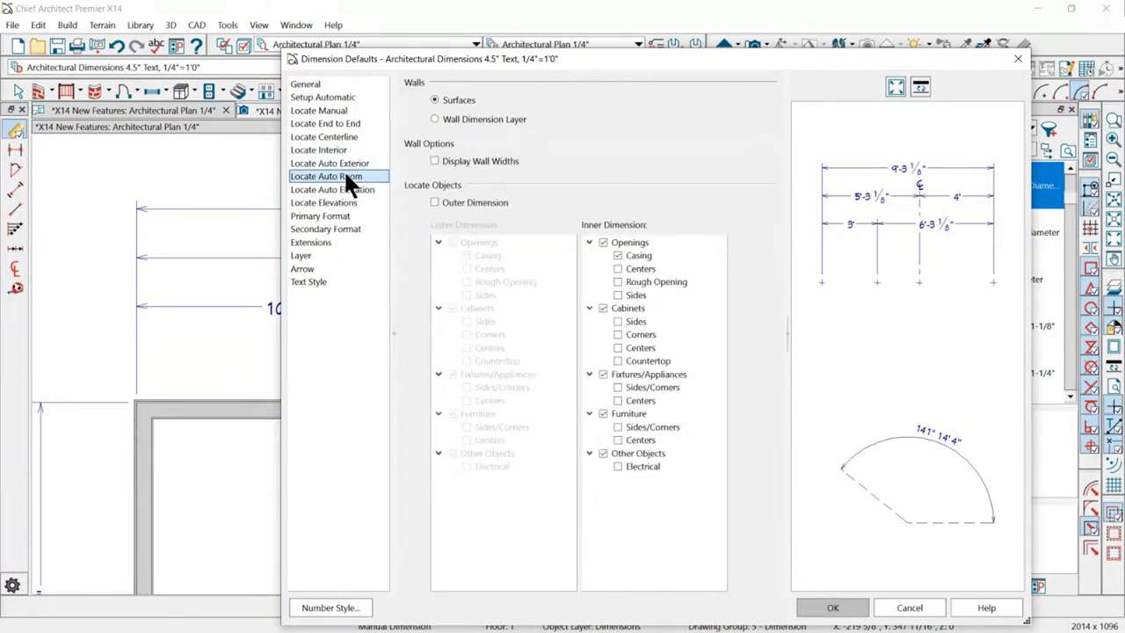
{"action": "left_click", "coordinate": [325, 216]}
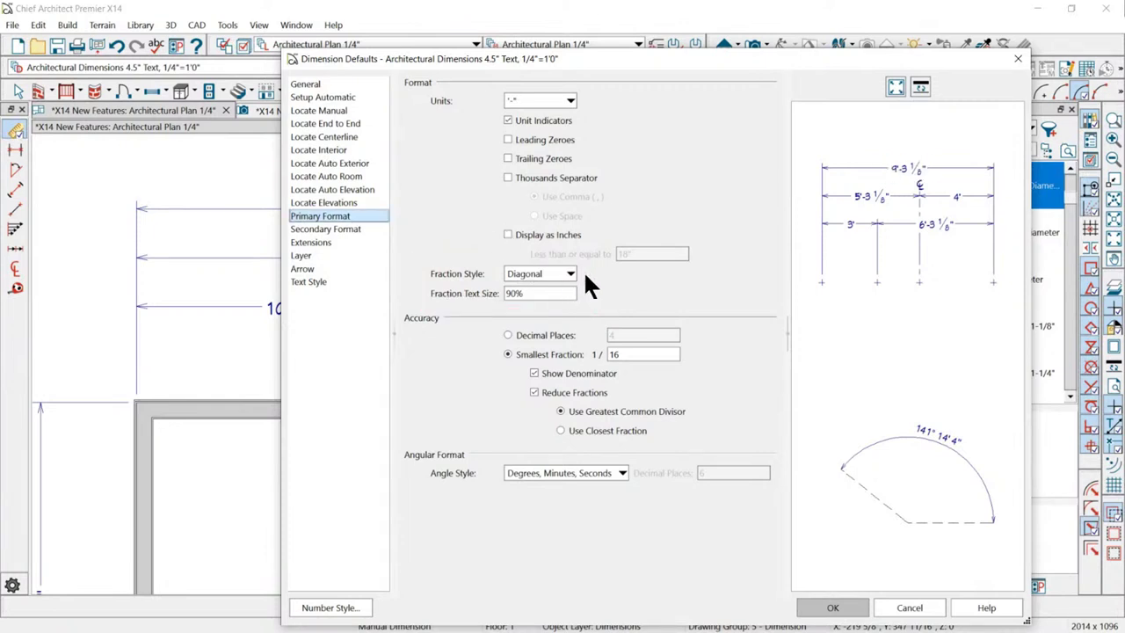
Set the Fraction Style to Vertical after trying Horizontal and Diagonal.
{"action": "left_click", "coordinate": [567, 275]}
{"action": "left_click", "coordinate": [540, 288]}
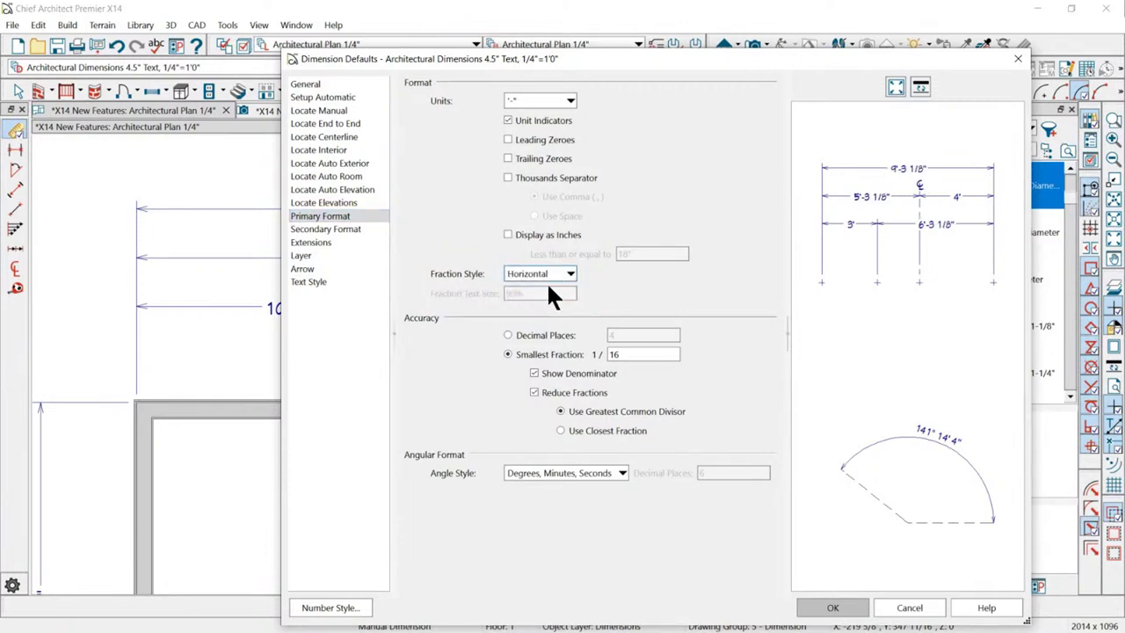
{"action": "left_click", "coordinate": [570, 274]}
{"action": "left_click", "coordinate": [529, 300]}
{"action": "left_click", "coordinate": [570, 274]}
{"action": "left_click", "coordinate": [533, 314]}
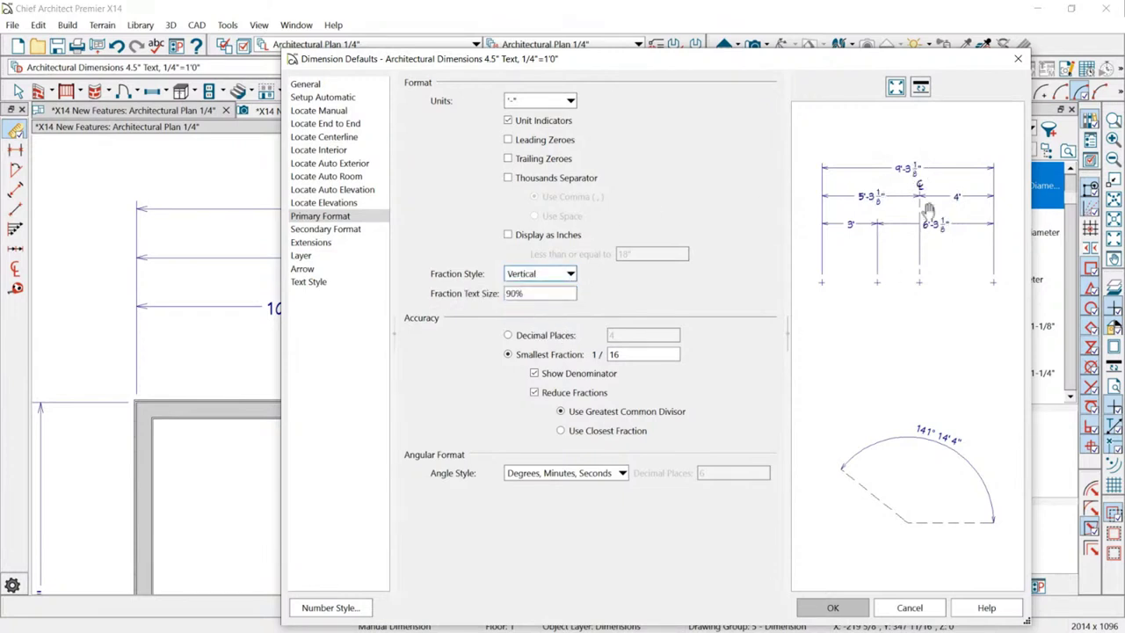
Set the Fraction Text Size to 75%.
{"action": "left_click_drag", "start_coordinate": [567, 293], "coordinate": [475, 299]}
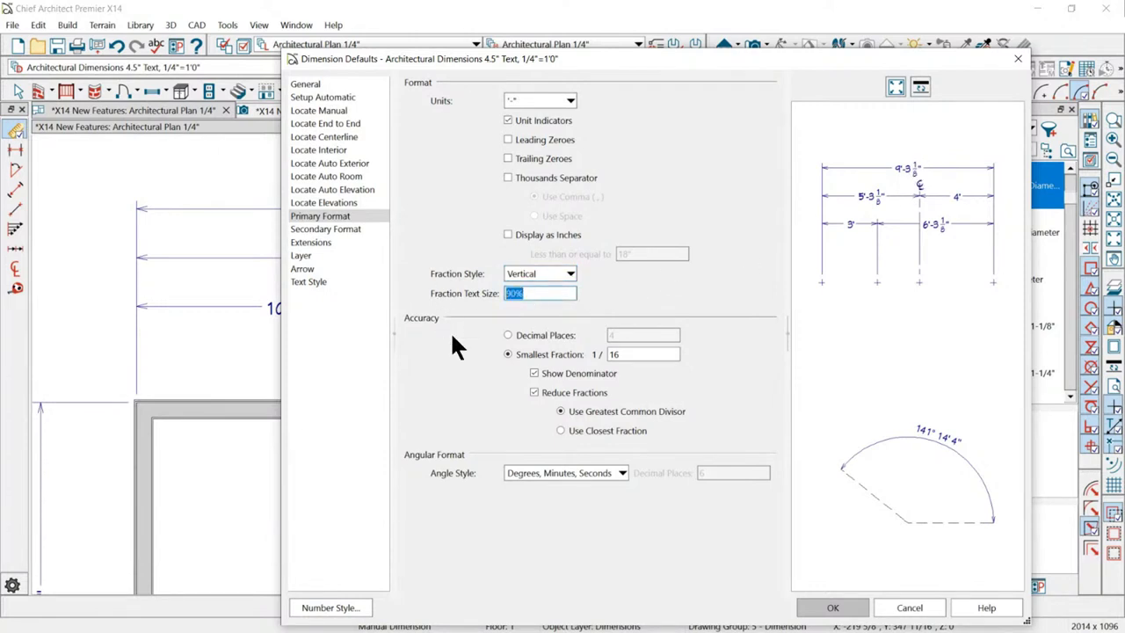
{"action": "type", "text": "150"}
{"action": "left_click", "coordinate": [652, 354]}
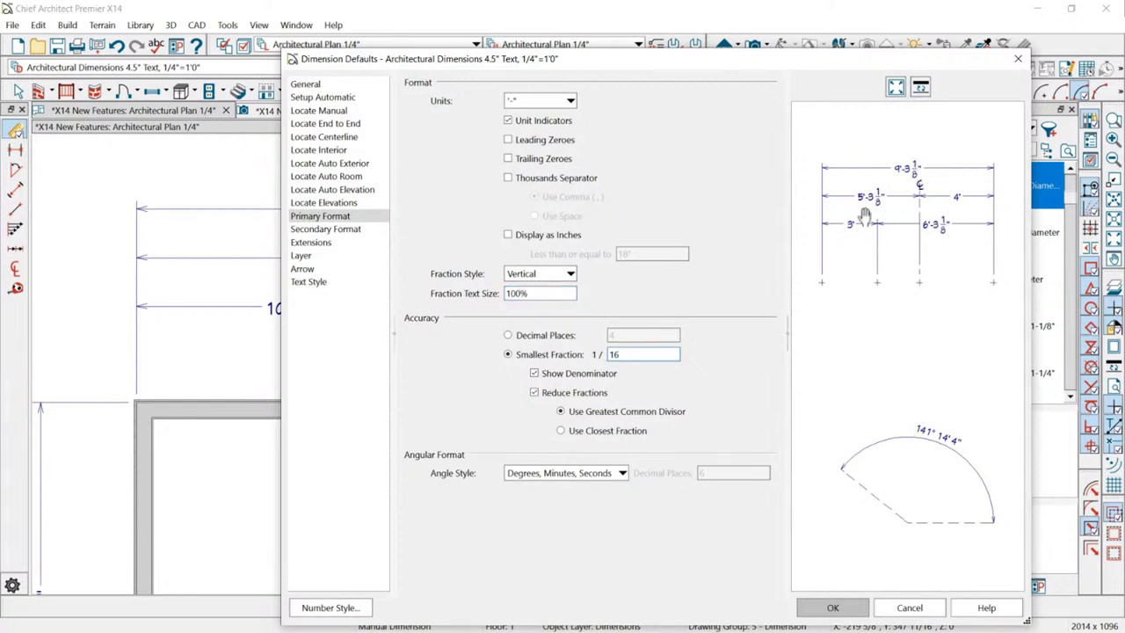
{"action": "left_click_drag", "start_coordinate": [534, 293], "coordinate": [418, 274]}
{"action": "type", "text": "75"}
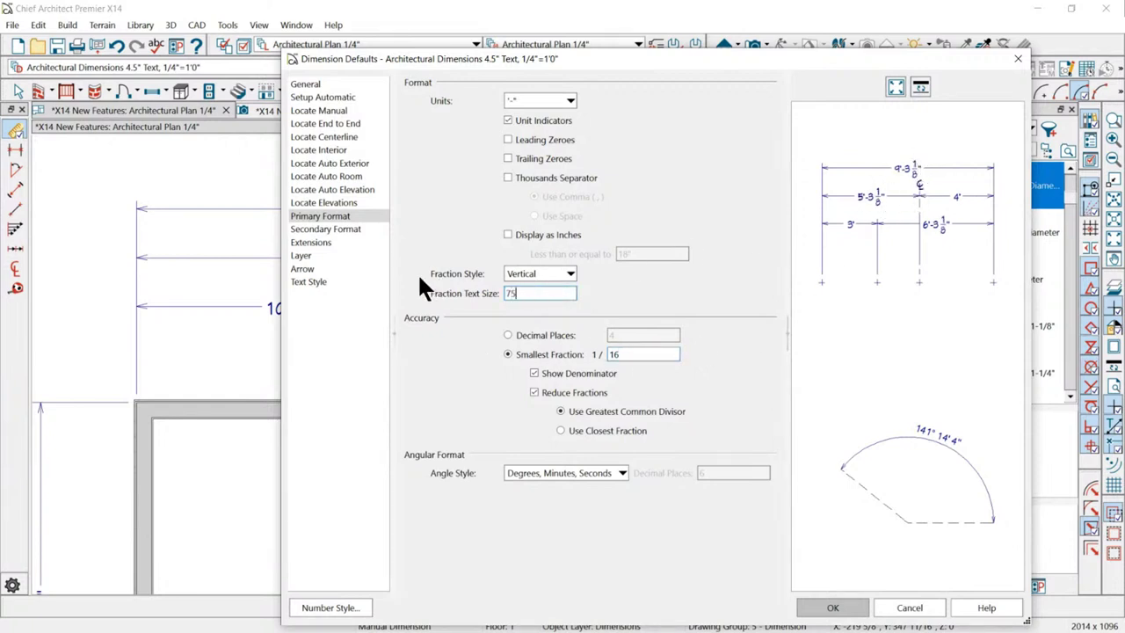
{"action": "left_click", "coordinate": [654, 354]}
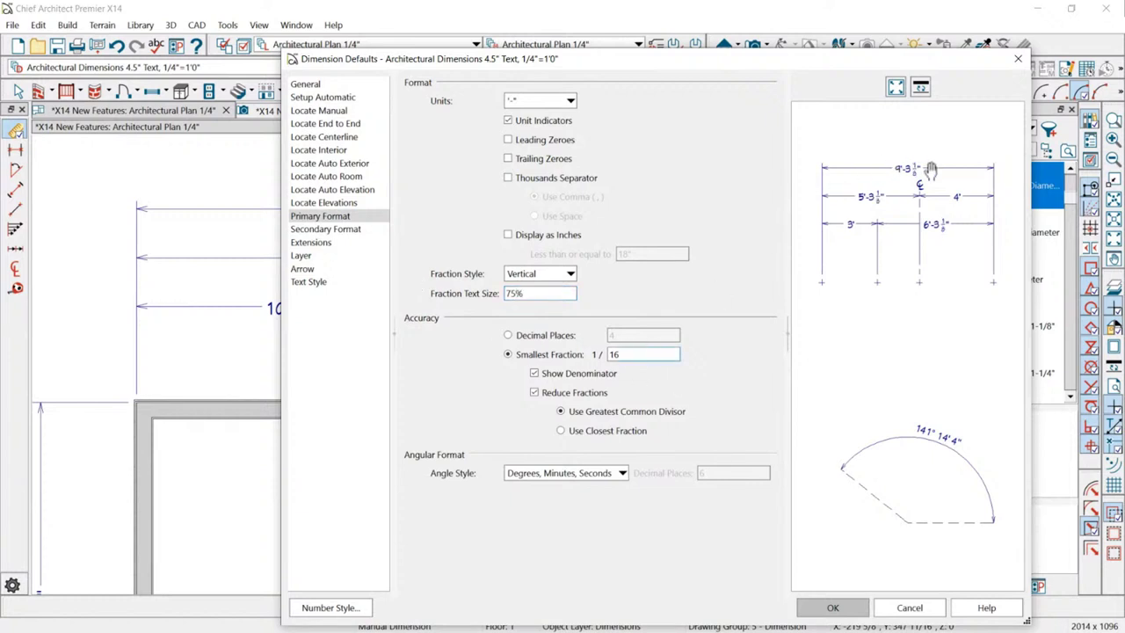
{"action": "left_click_drag", "start_coordinate": [538, 293], "coordinate": [459, 297]}
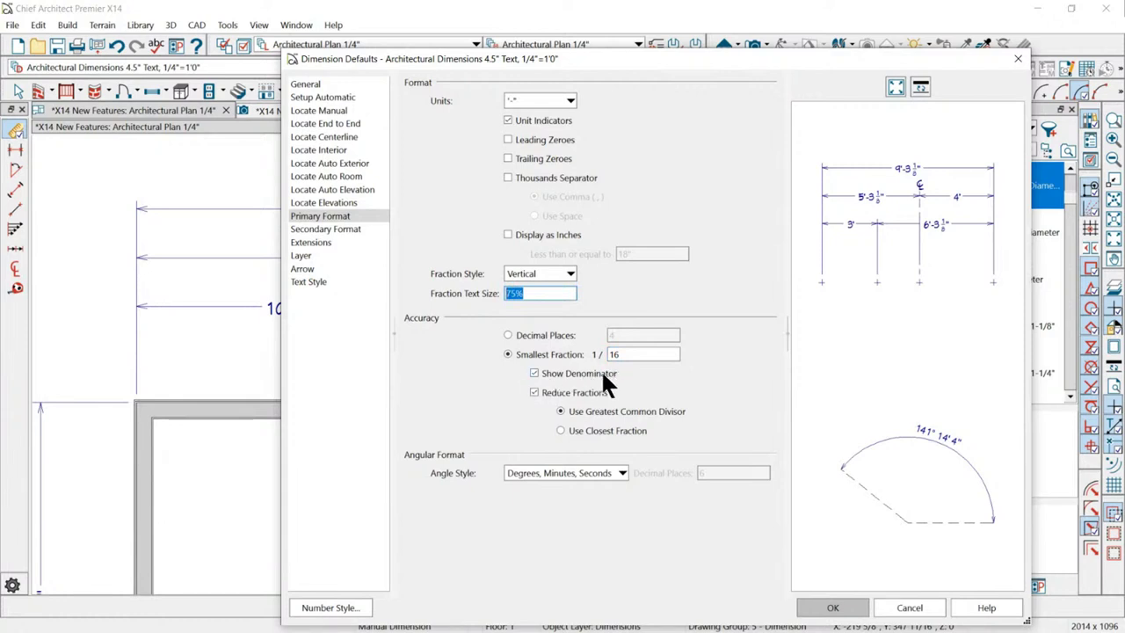
{"action": "left_click", "coordinate": [624, 354]}
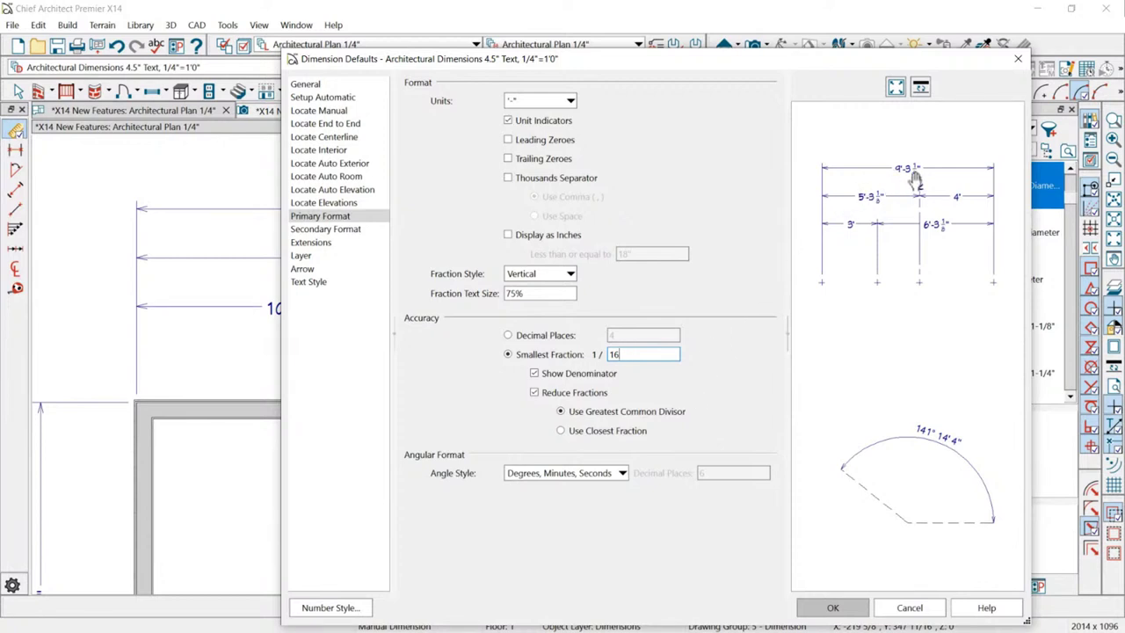
Review the arrow and text style settings, then apply the stacked-fraction dimension defaults to the plan.
{"action": "left_click", "coordinate": [315, 268]}
{"action": "left_click", "coordinate": [310, 281]}
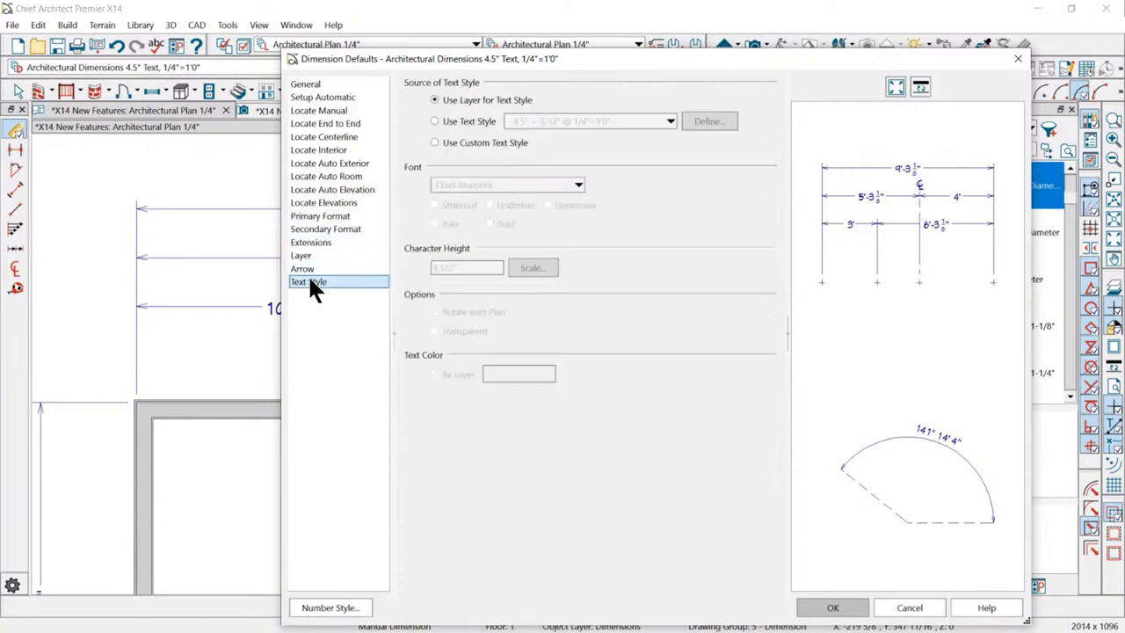
{"action": "left_click", "coordinate": [826, 612]}
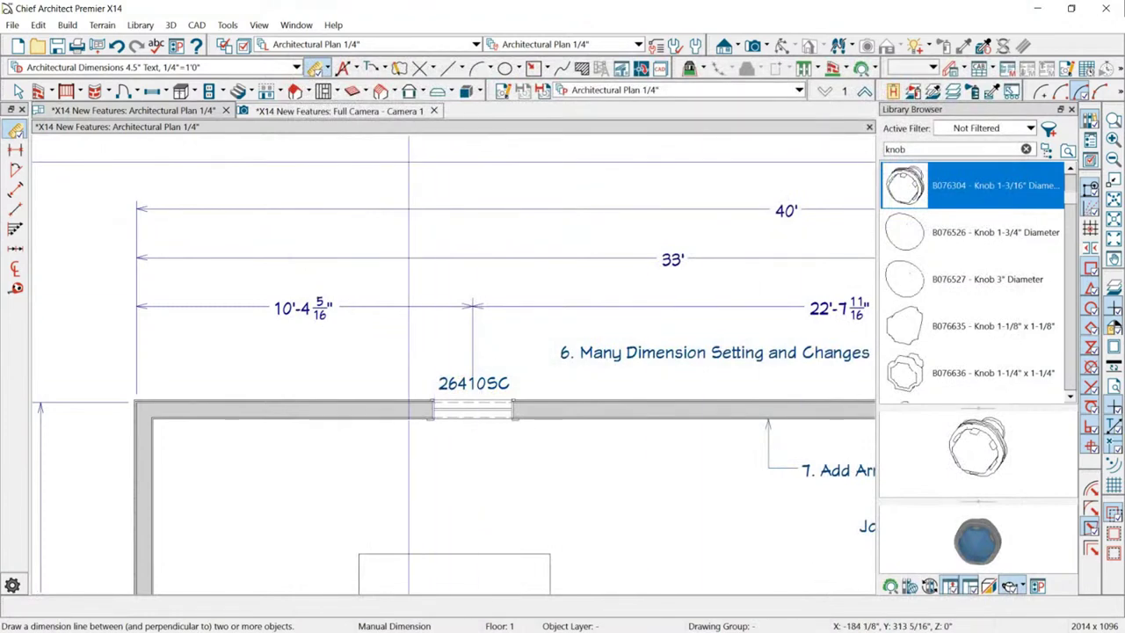
Reopen Dimension Defaults at the Extensions page, showing 3" length away and 3" fixed gap.
{"action": "scroll", "coordinate": [399, 172], "scroll_direction": "down", "scroll_amount": 1}
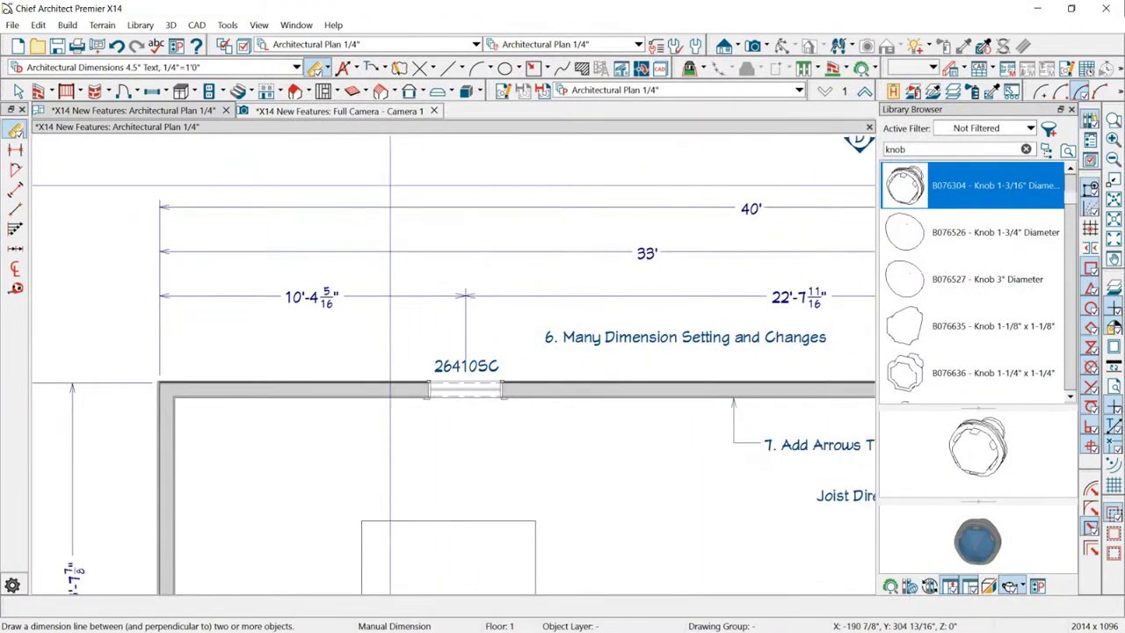
{"action": "double_click", "coordinate": [318, 70]}
{"action": "left_click", "coordinate": [315, 244]}
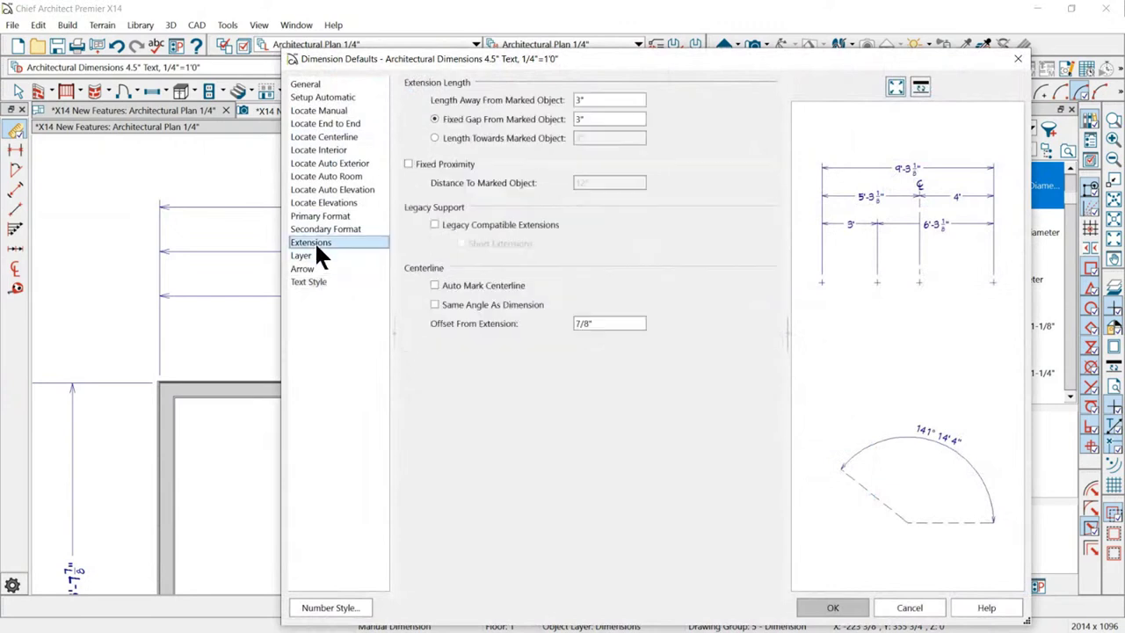
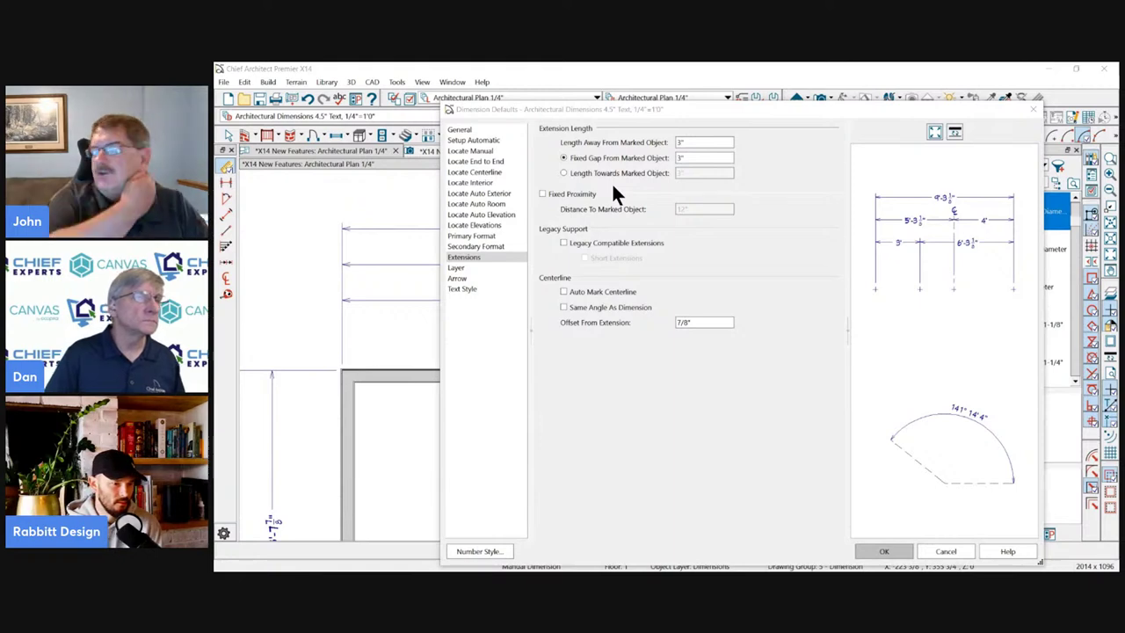
Cancel Dimension Defaults and open the Extensions/Markers settings of the 10'-4" / 22'-7" dimension.
{"action": "left_click", "coordinate": [933, 551]}
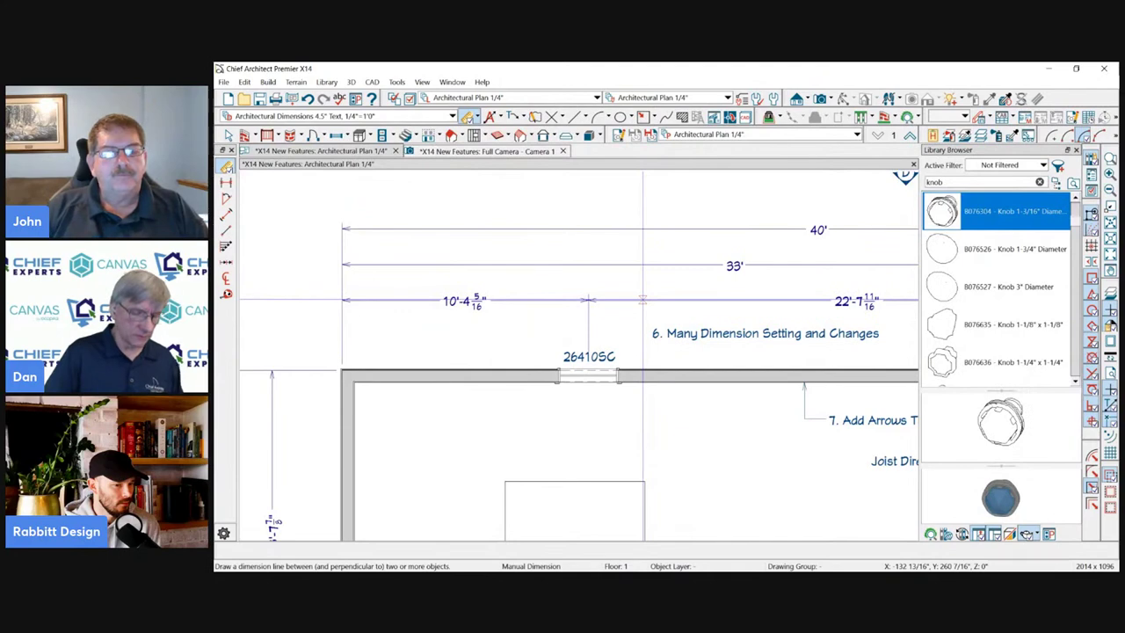
{"action": "key", "text": "space"}
{"action": "left_click", "coordinate": [642, 299]}
{"action": "double_click", "coordinate": [642, 299]}
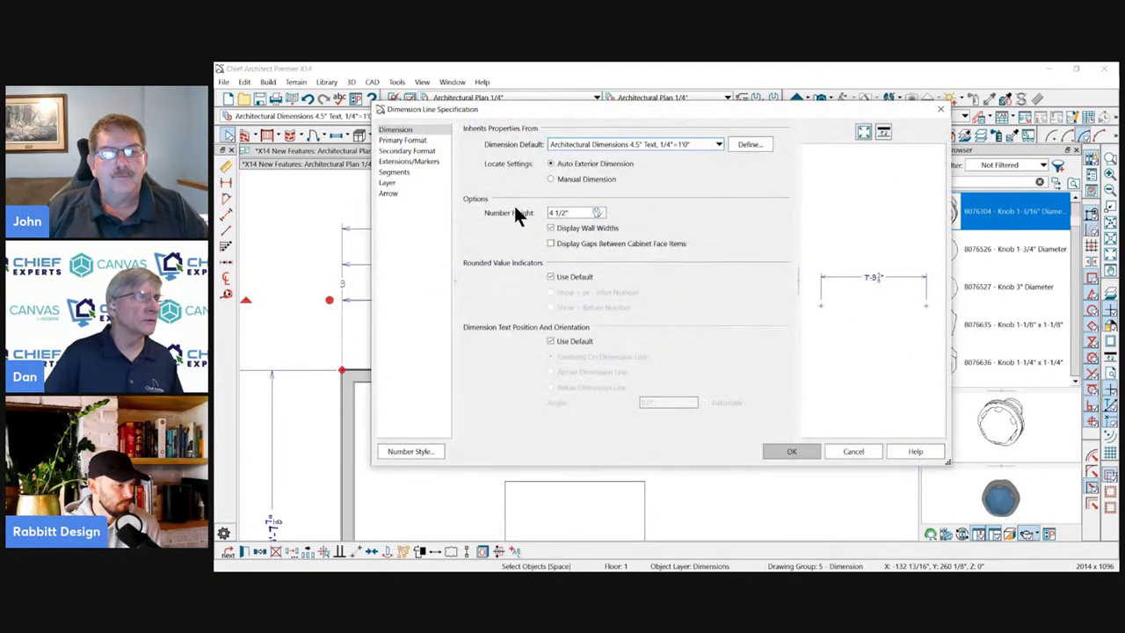
{"action": "left_click", "coordinate": [405, 162]}
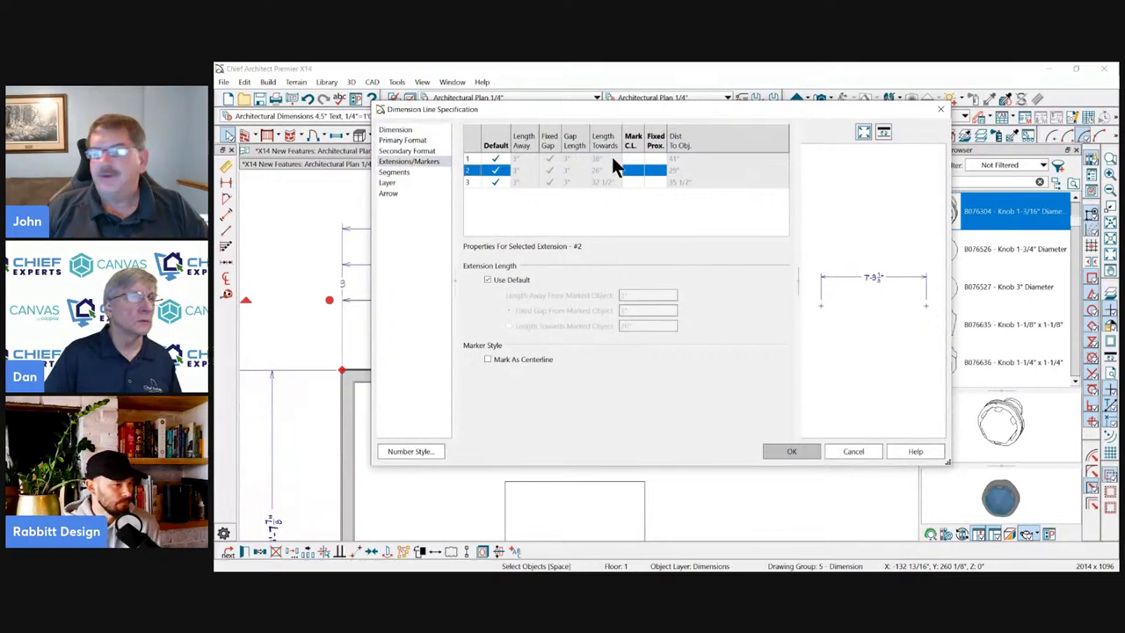
Review the three extensions' length settings without changing them, then box-select all three stacked dimension lines.
{"action": "left_click", "coordinate": [489, 159]}
{"action": "left_click", "coordinate": [473, 172]}
{"action": "left_click", "coordinate": [470, 160]}
{"action": "left_click", "coordinate": [472, 182], "text": "shift"}
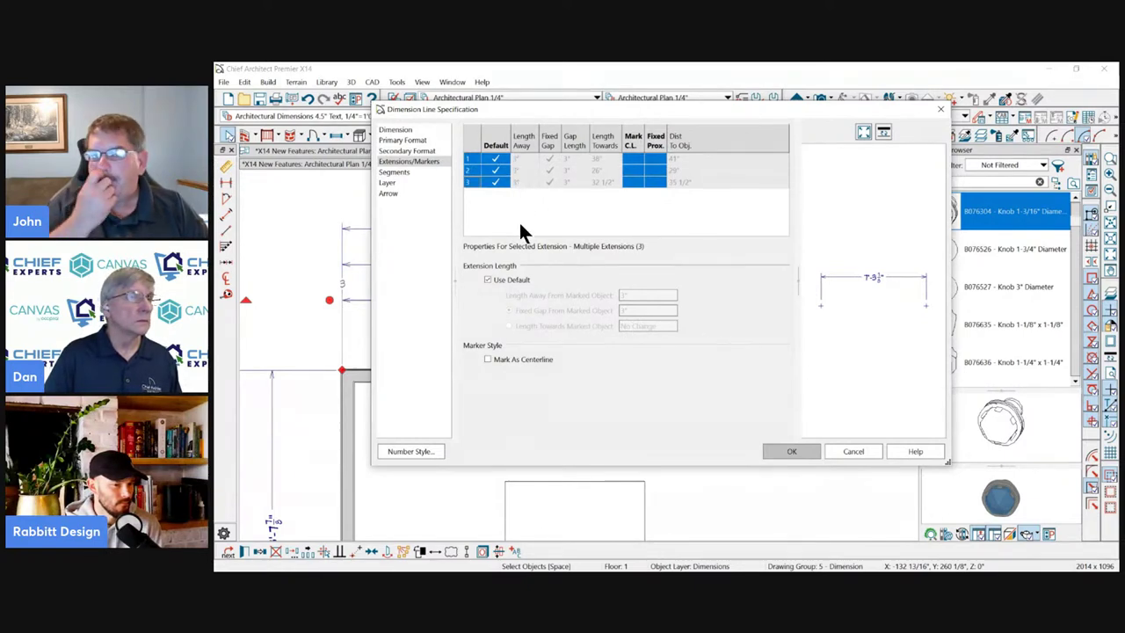
{"action": "left_click", "coordinate": [513, 280]}
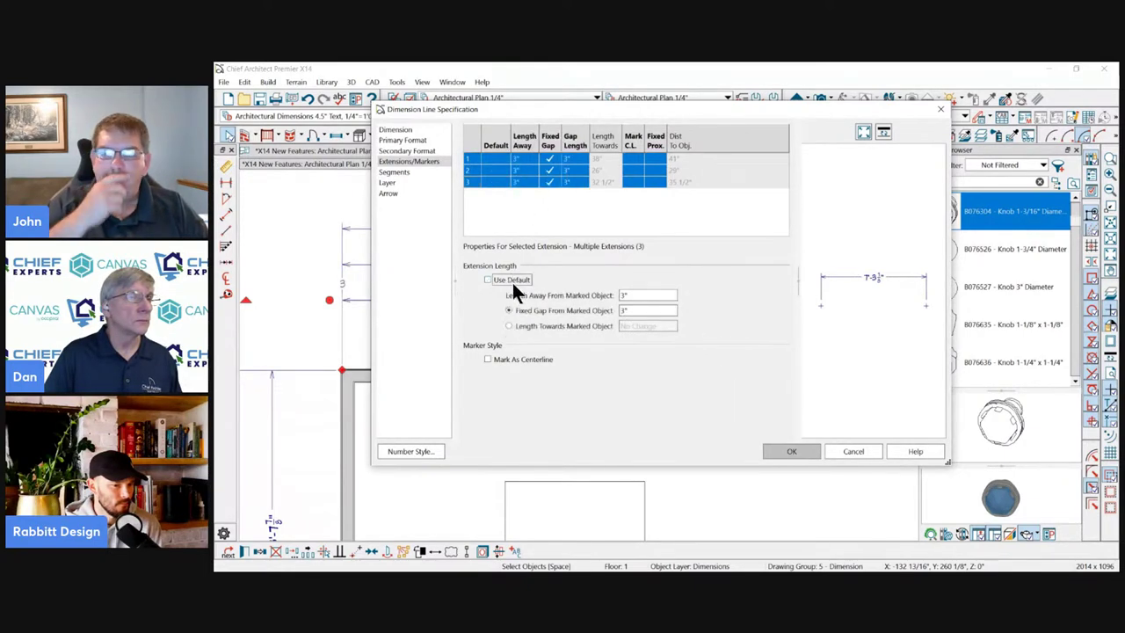
{"action": "left_click", "coordinate": [471, 158]}
{"action": "left_click", "coordinate": [474, 181], "text": "ctrl"}
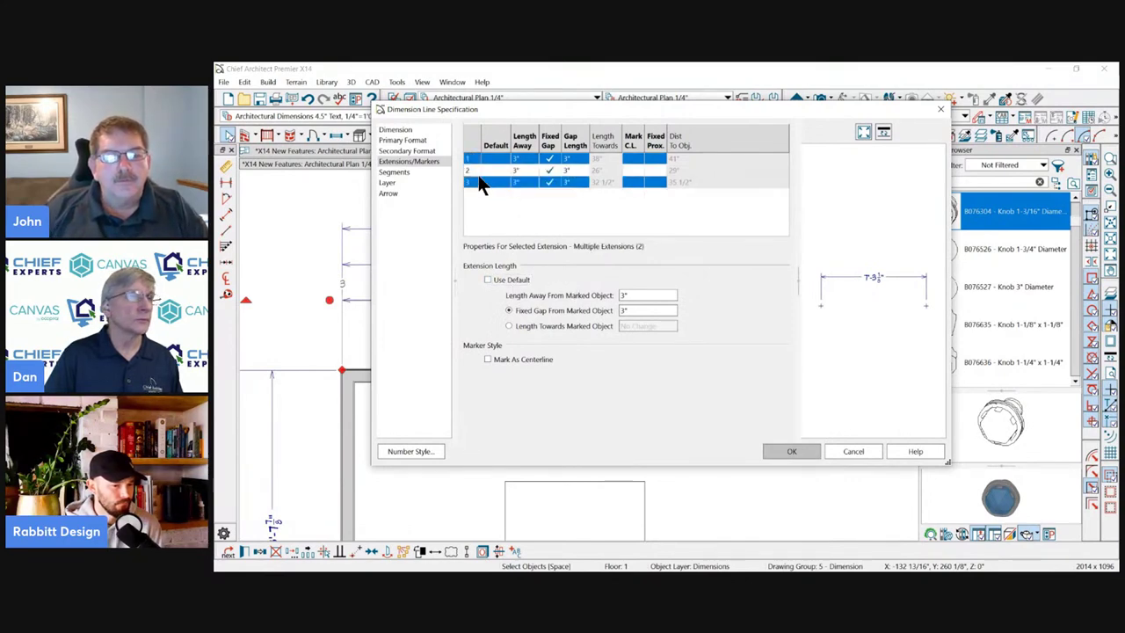
{"action": "left_click", "coordinate": [471, 160]}
{"action": "left_click", "coordinate": [473, 181], "text": "shift"}
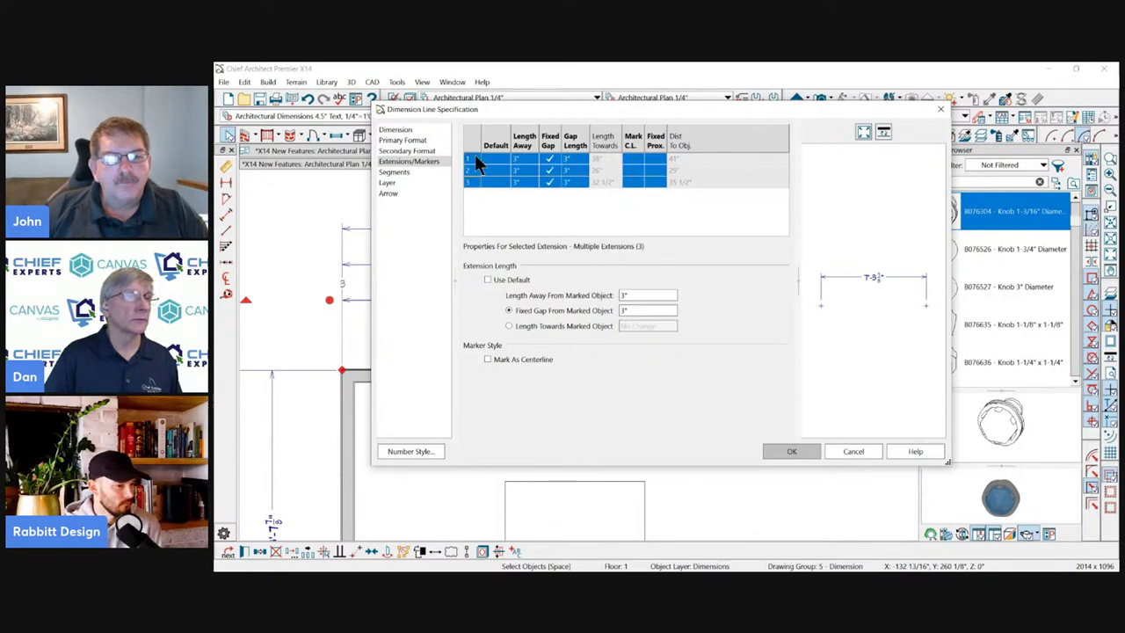
{"action": "double_click", "coordinate": [642, 295]}
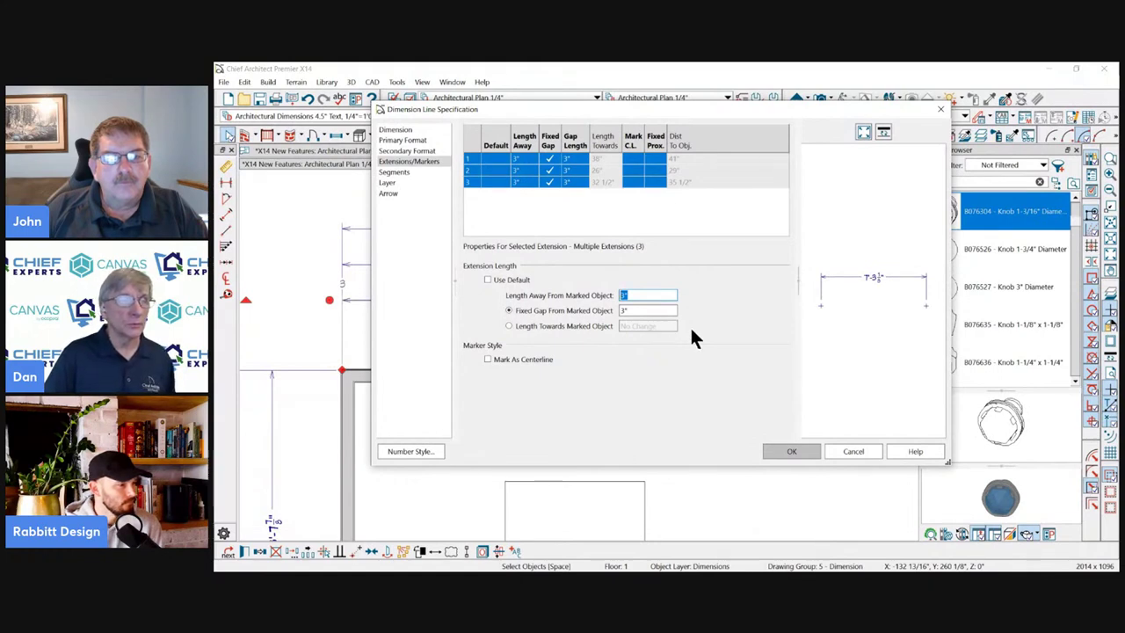
{"action": "left_click", "coordinate": [836, 448]}
{"action": "left_click_drag", "start_coordinate": [563, 200], "coordinate": [602, 326]}
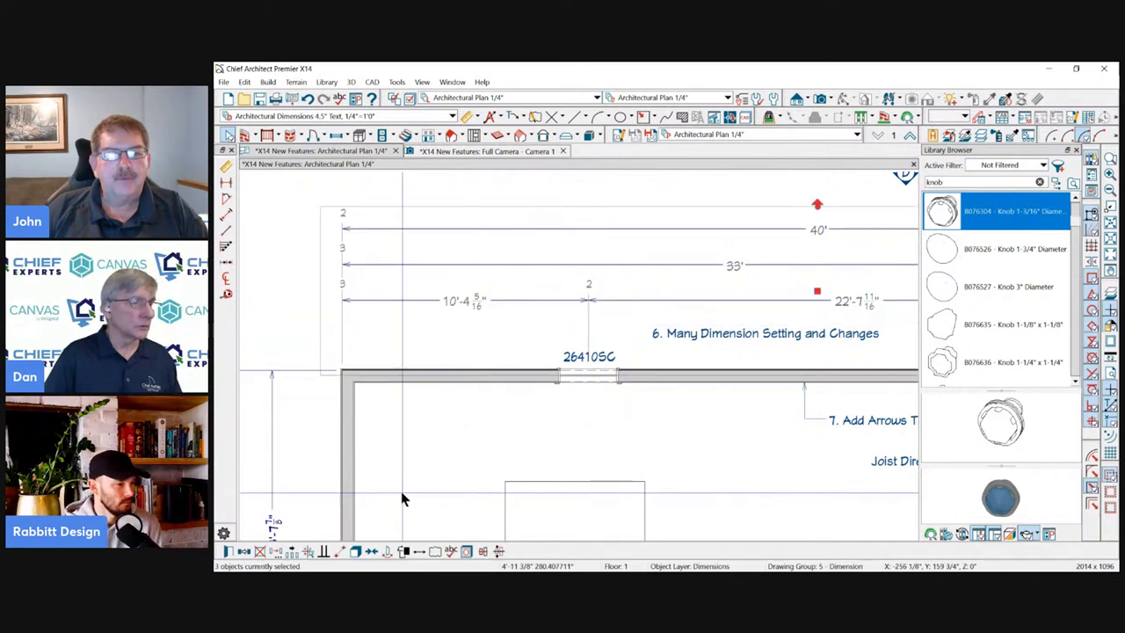
Review the selected dimensions' primary format, secondary format and layer settings, then cancel.
{"action": "key", "text": "Return"}
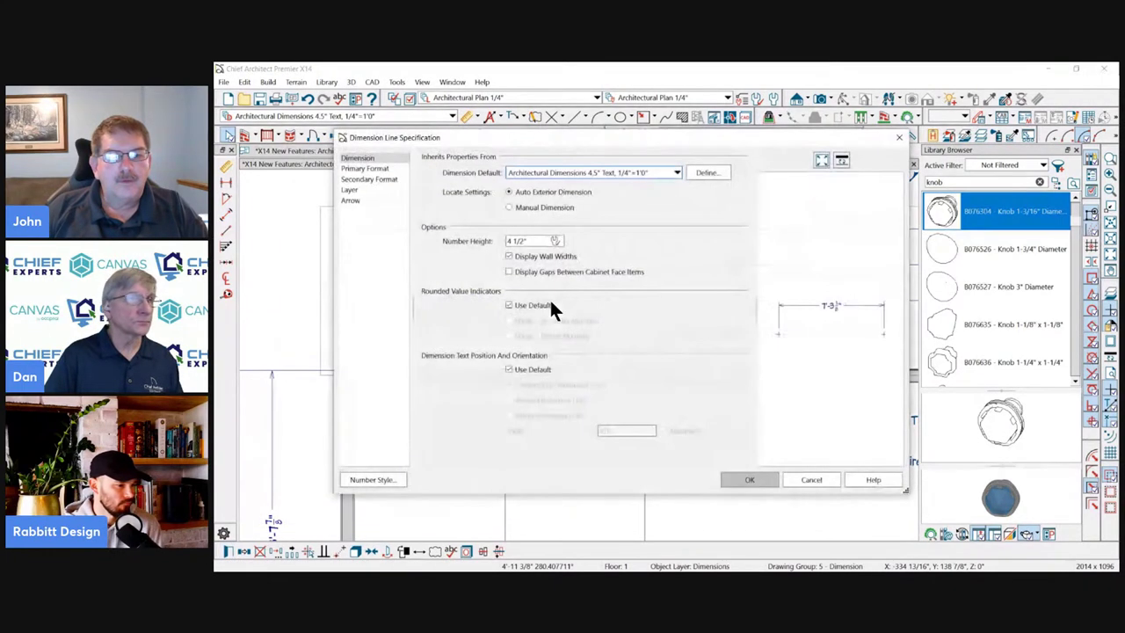
{"action": "left_click", "coordinate": [362, 168]}
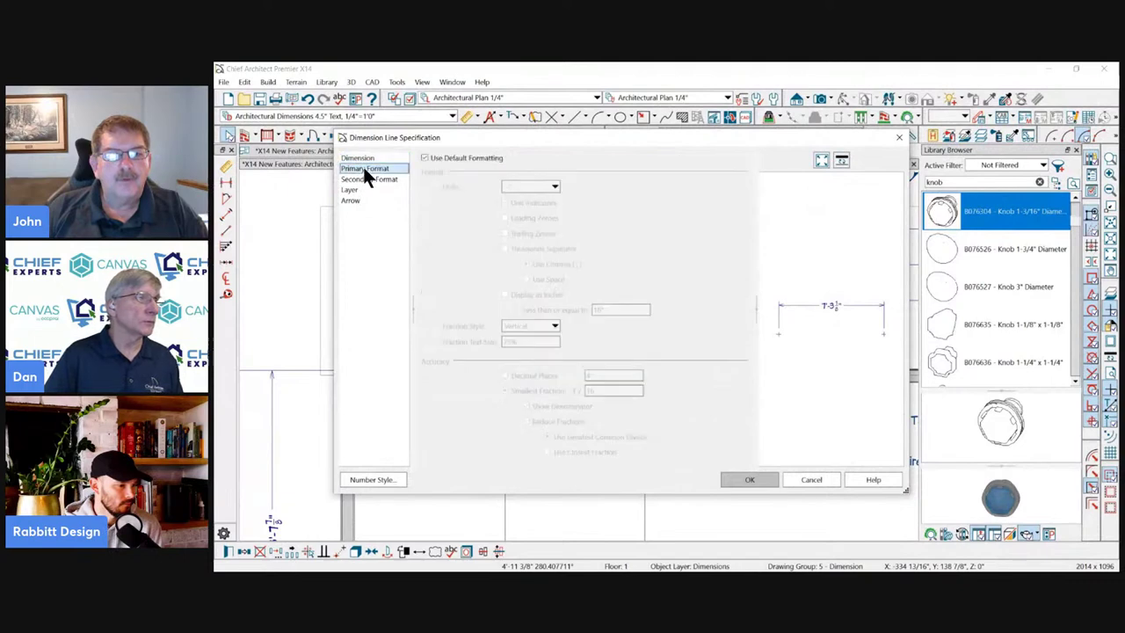
{"action": "left_click", "coordinate": [360, 178]}
{"action": "left_click", "coordinate": [353, 189]}
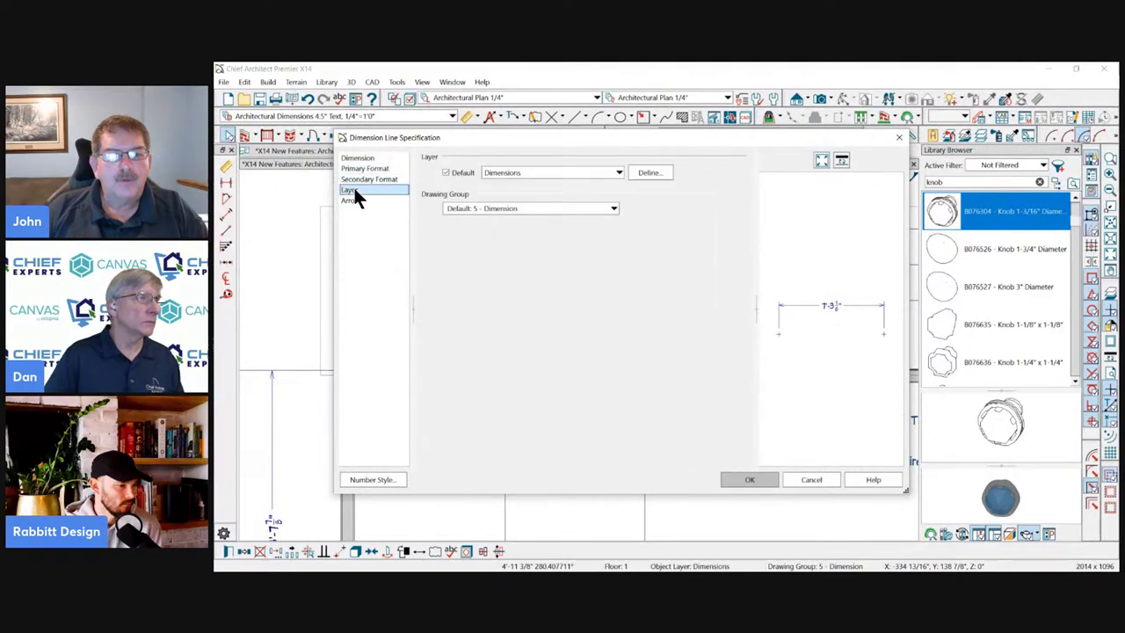
{"action": "left_click", "coordinate": [812, 480]}
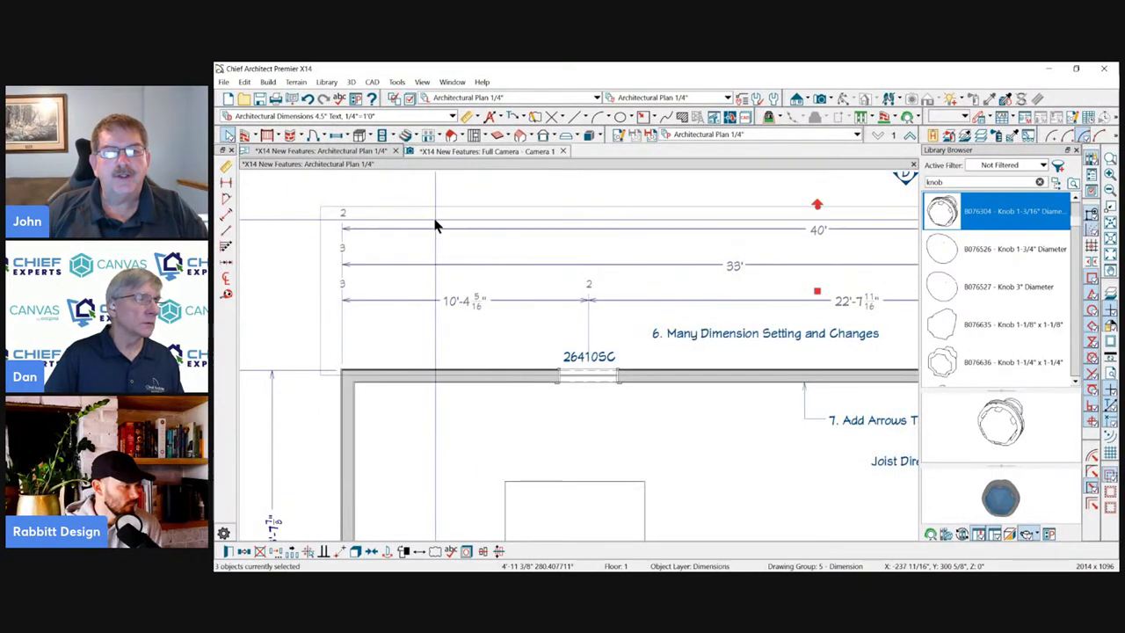
Toggle the default primary and secondary formatting off and on, then discard the changes.
{"action": "left_click", "coordinate": [231, 553]}
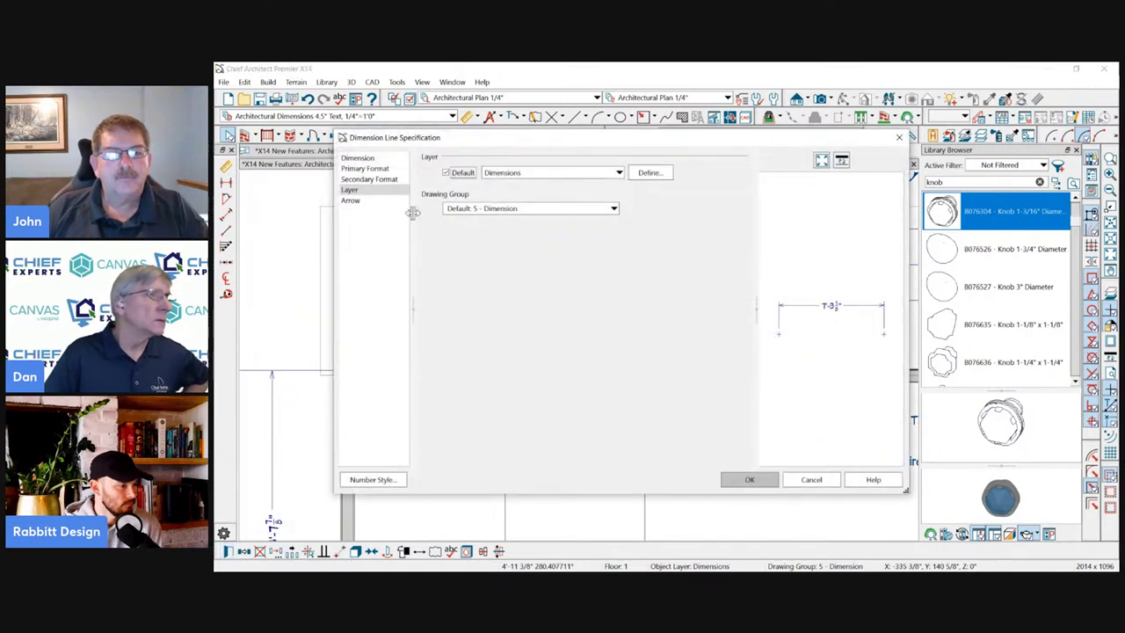
{"action": "left_click", "coordinate": [366, 179]}
{"action": "left_click", "coordinate": [369, 168]}
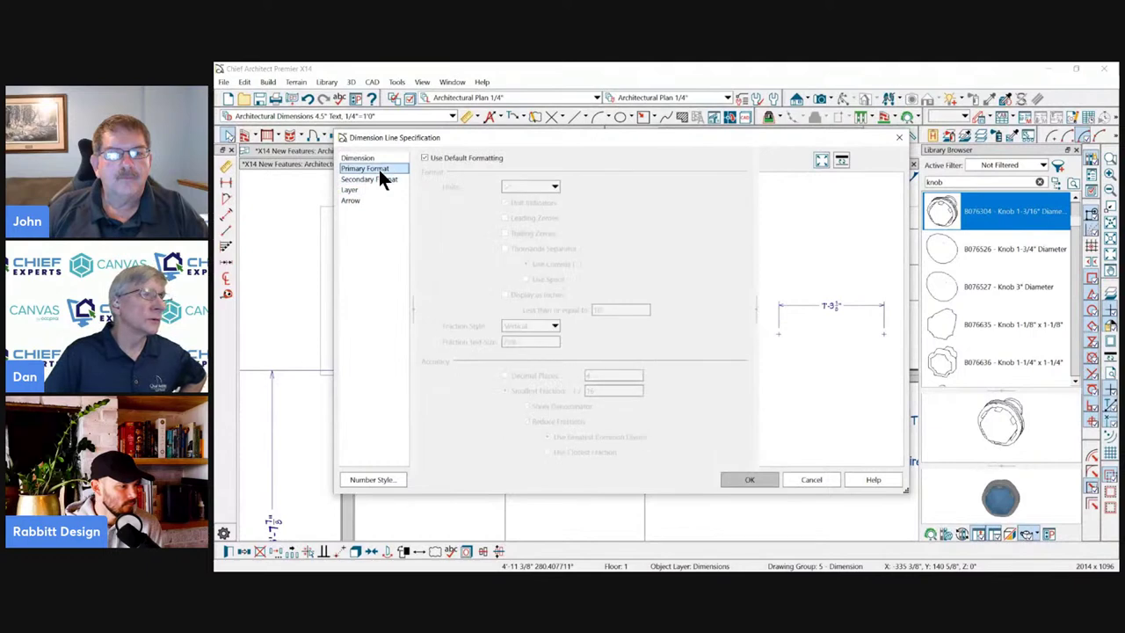
{"action": "left_click", "coordinate": [435, 161]}
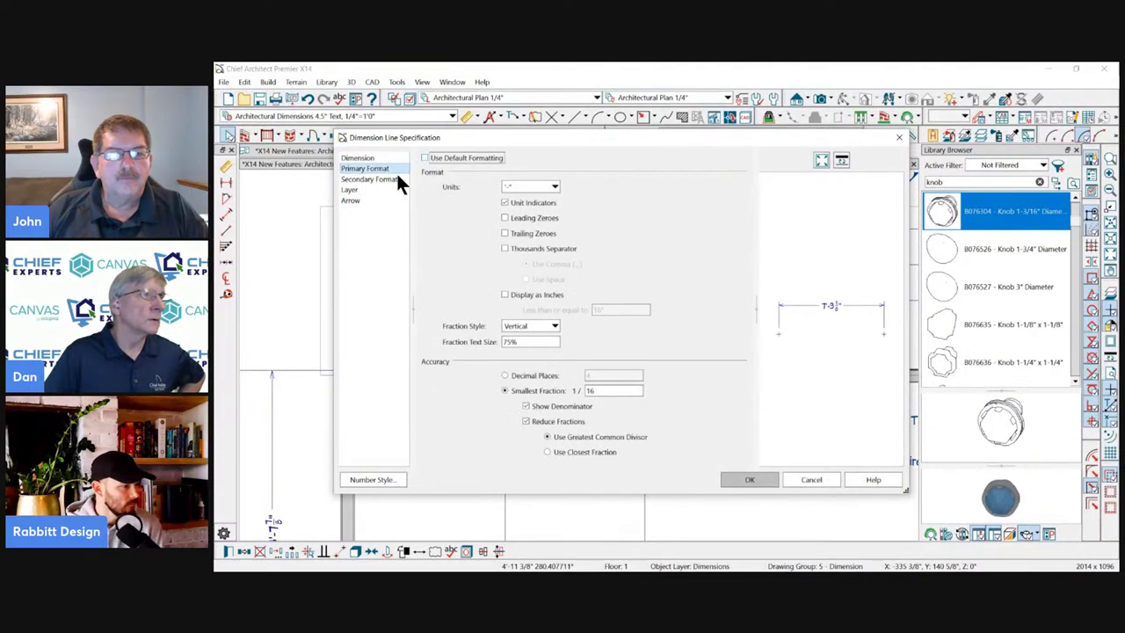
{"action": "left_click", "coordinate": [387, 179]}
{"action": "left_click", "coordinate": [443, 159]}
{"action": "left_click", "coordinate": [449, 160]}
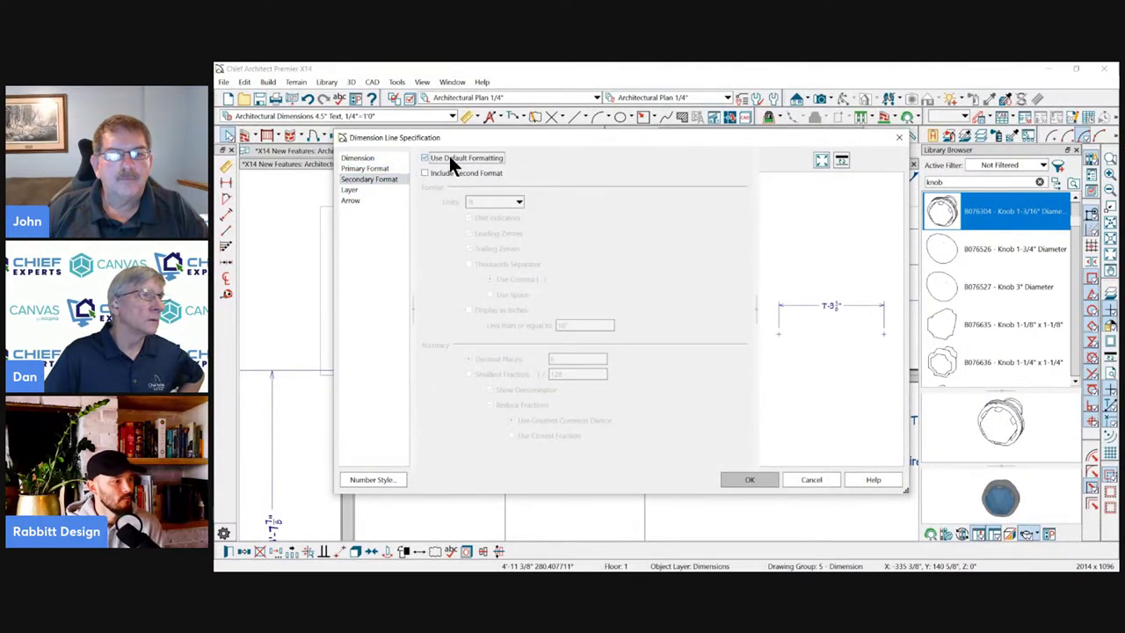
{"action": "left_click", "coordinate": [366, 157]}
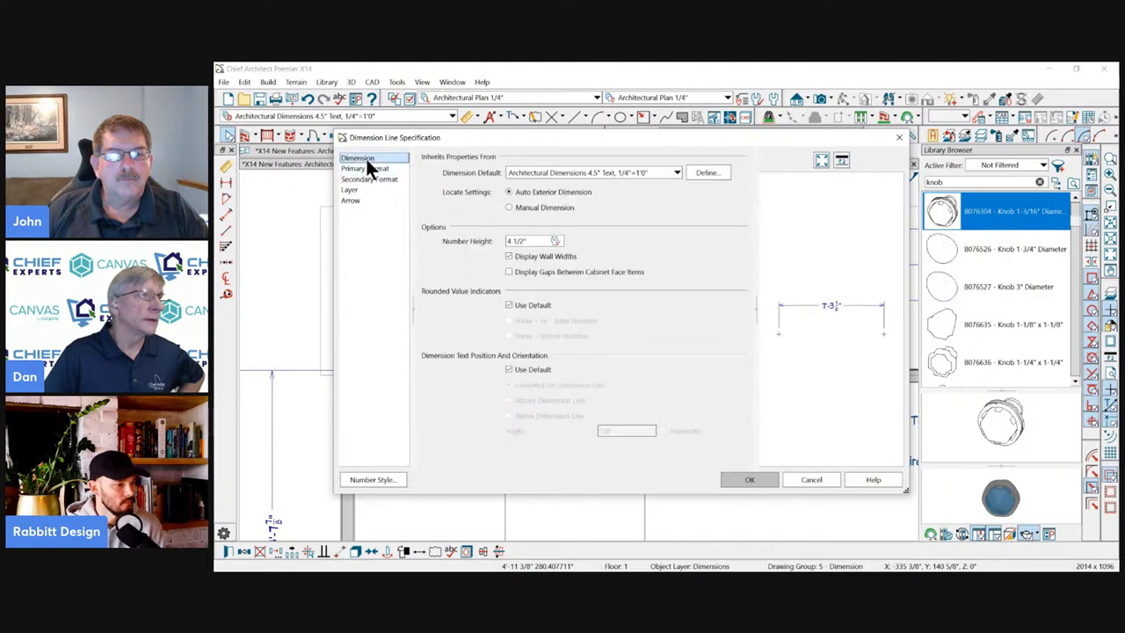
{"action": "left_click", "coordinate": [809, 480]}
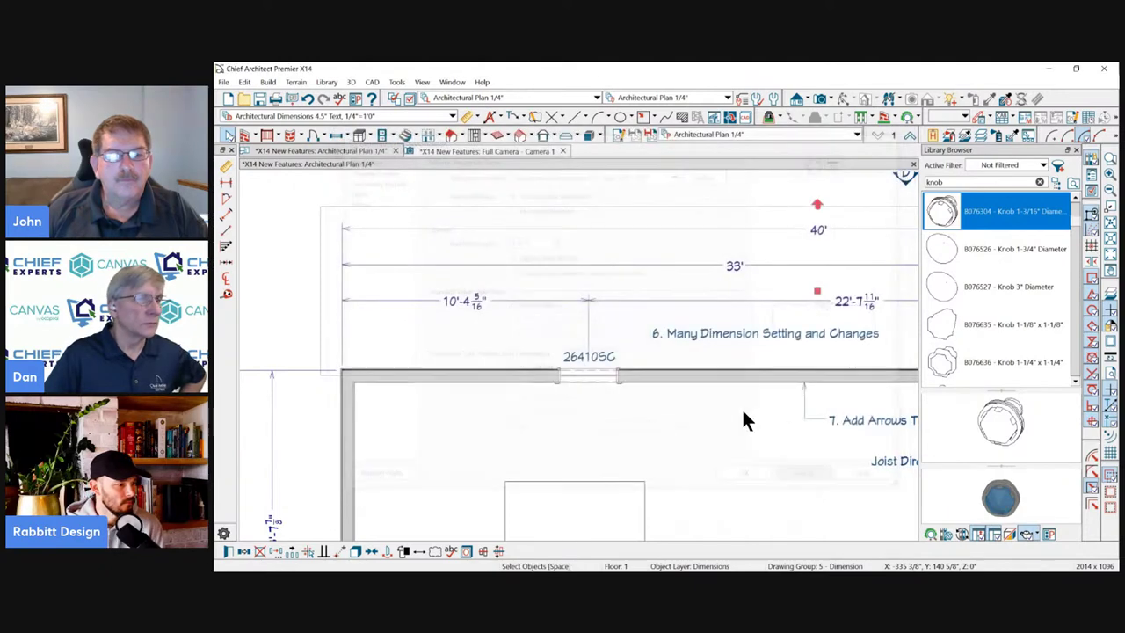
Set the 10'-4" dimension's three extensions to 6 away from marked objects, allowing auto-refresh.
{"action": "double_click", "coordinate": [500, 300]}
{"action": "left_click", "coordinate": [482, 161]}
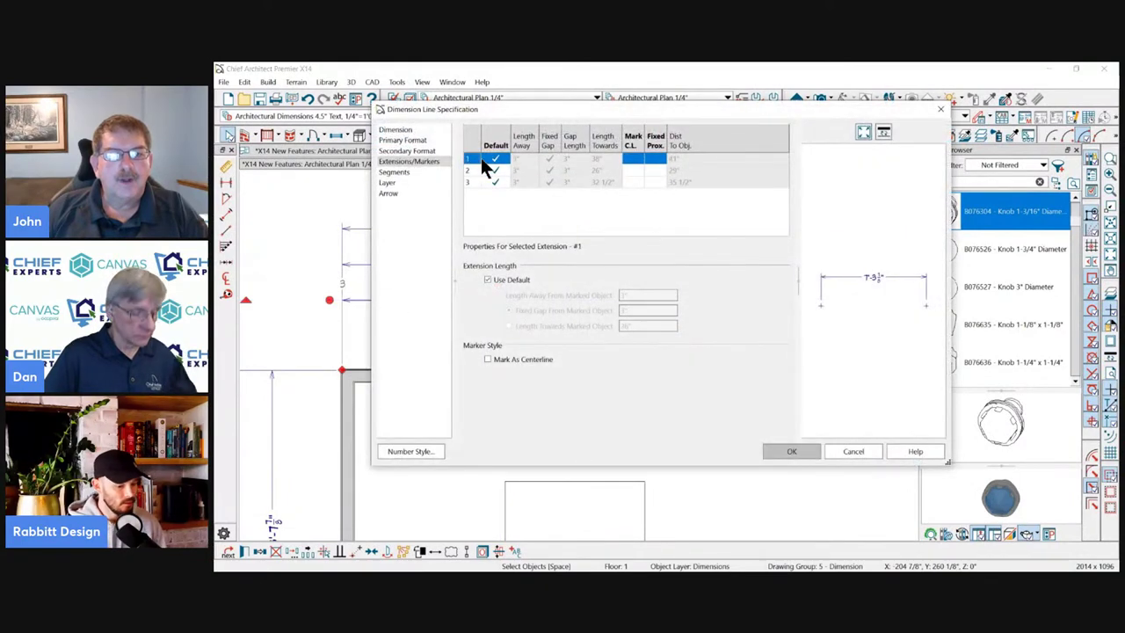
{"action": "left_click", "coordinate": [477, 181], "text": "shift"}
{"action": "left_click", "coordinate": [510, 280]}
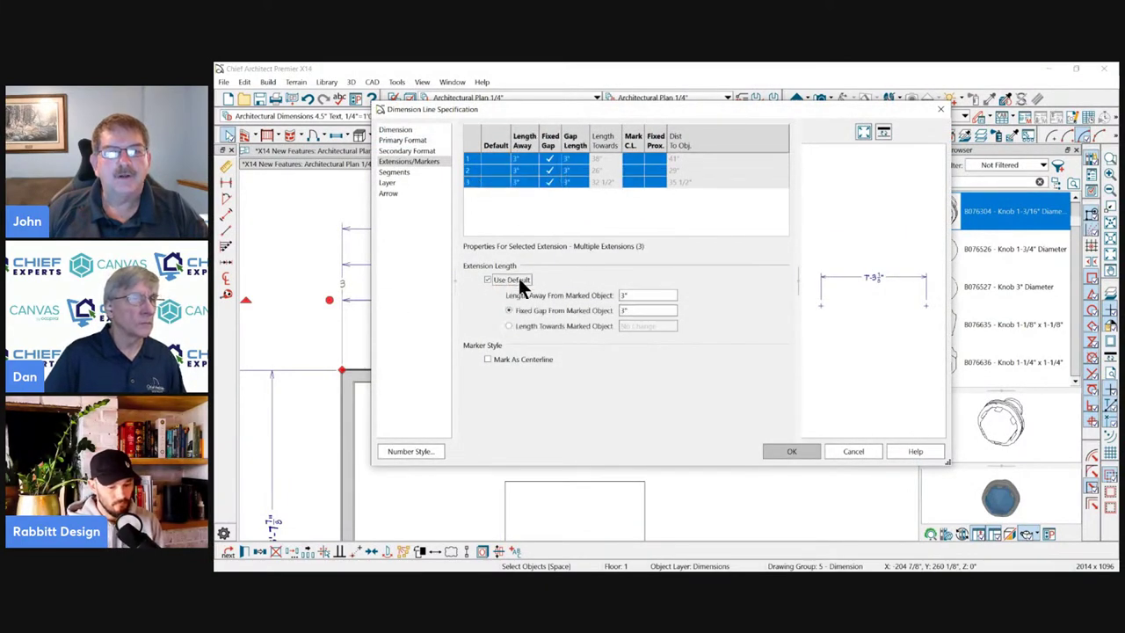
{"action": "type", "text": "6"}
{"action": "left_click", "coordinate": [790, 451]}
{"action": "left_click", "coordinate": [682, 313]}
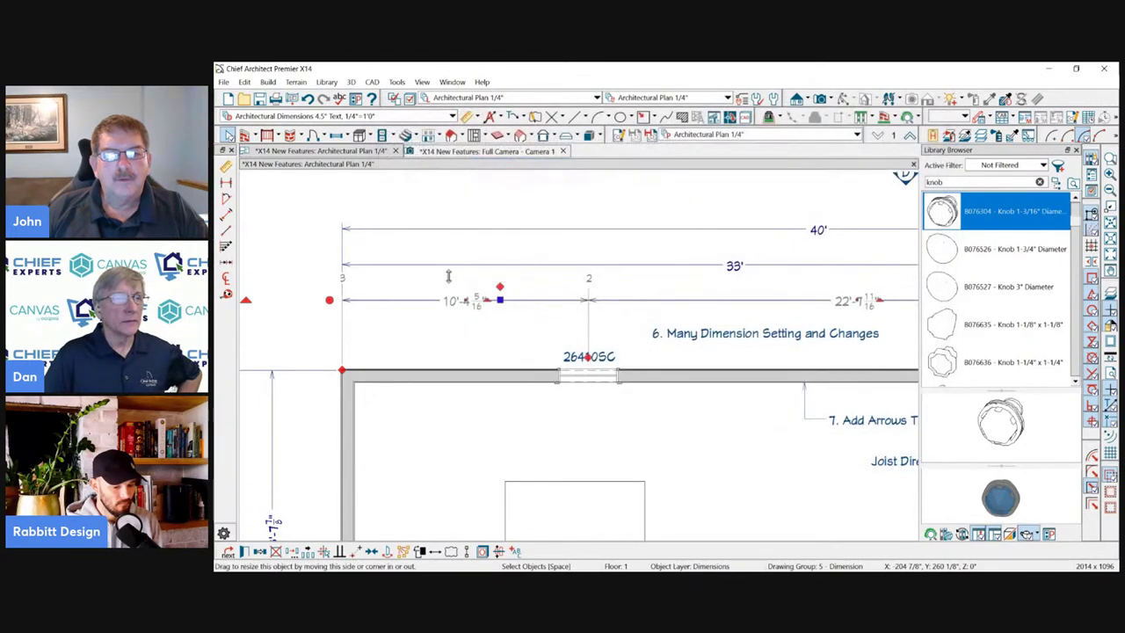
{"action": "scroll", "coordinate": [452, 283], "scroll_direction": "down", "scroll_amount": 2}
{"action": "left_click", "coordinate": [422, 221]}
{"action": "scroll", "coordinate": [609, 267], "scroll_direction": "down", "scroll_amount": 2}
{"action": "scroll", "coordinate": [619, 256], "scroll_direction": "up", "scroll_amount": 1}
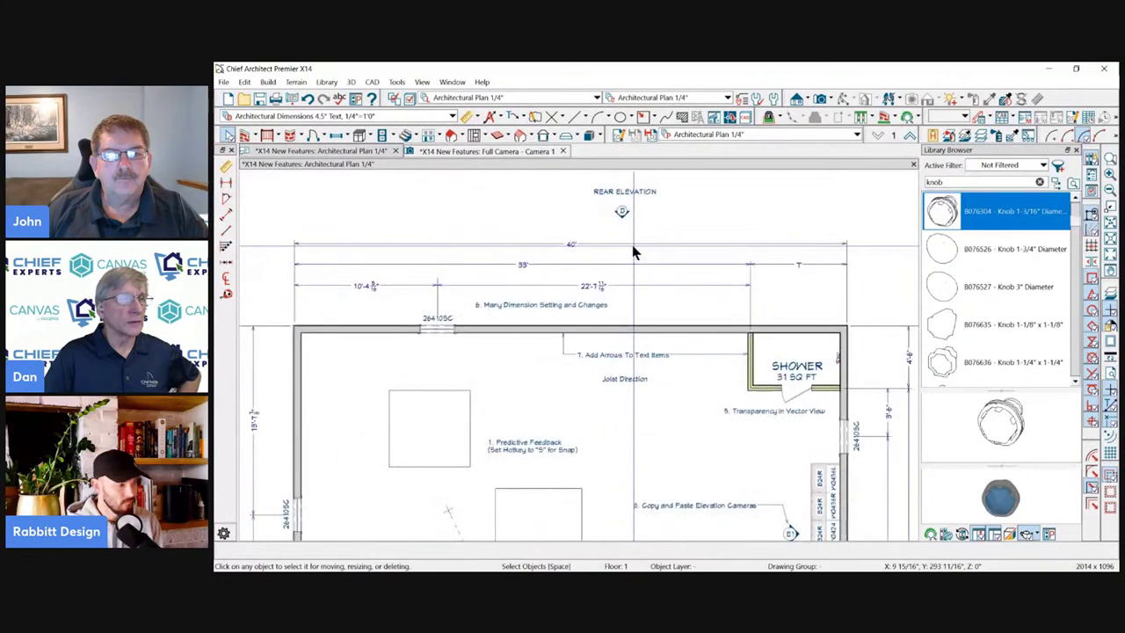
{"action": "scroll", "coordinate": [535, 261], "scroll_direction": "up", "scroll_amount": 1}
{"action": "scroll", "coordinate": [465, 250], "scroll_direction": "down", "scroll_amount": 1}
{"action": "scroll", "coordinate": [505, 280], "scroll_direction": "down", "scroll_amount": 1}
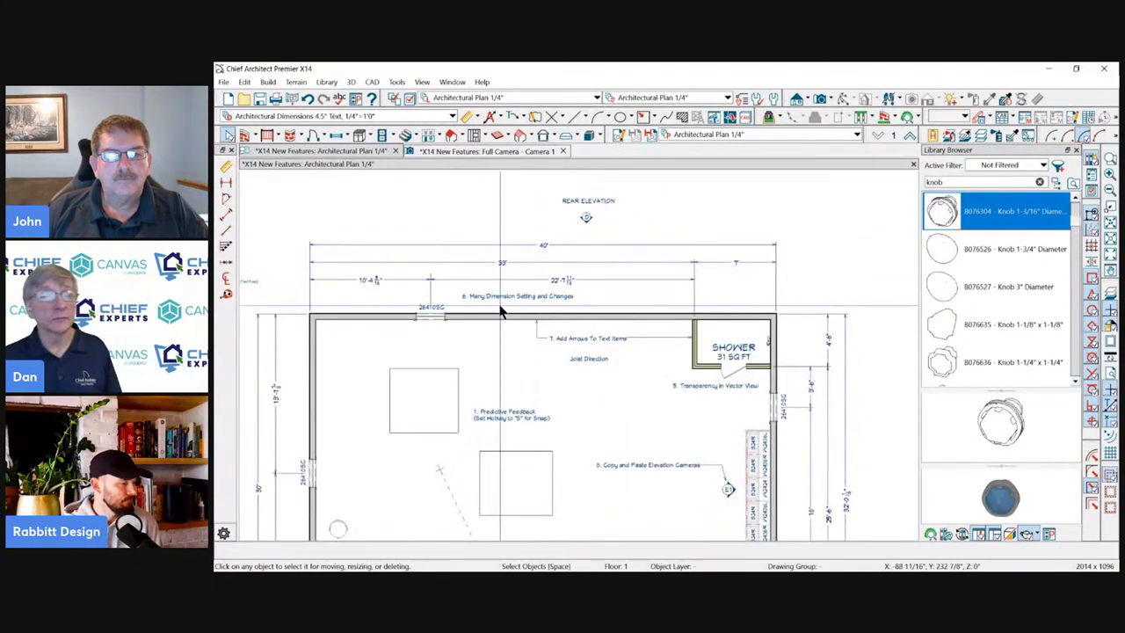
{"action": "scroll", "coordinate": [519, 294], "scroll_direction": "up", "scroll_amount": 1}
{"action": "scroll", "coordinate": [557, 226], "scroll_direction": "down", "scroll_amount": 1}
{"action": "scroll", "coordinate": [787, 345], "scroll_direction": "up", "scroll_amount": 1}
{"action": "scroll", "coordinate": [787, 345], "scroll_direction": "up", "scroll_amount": 1}
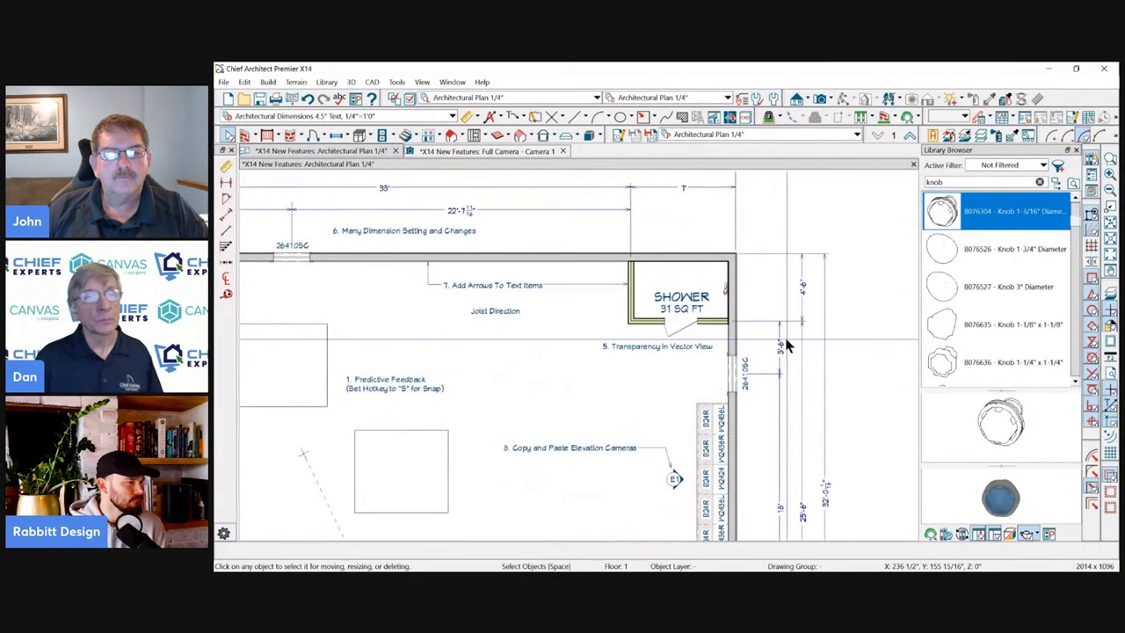
{"action": "scroll", "coordinate": [786, 346], "scroll_direction": "down", "scroll_amount": 2}
{"action": "scroll", "coordinate": [801, 301], "scroll_direction": "up", "scroll_amount": 1}
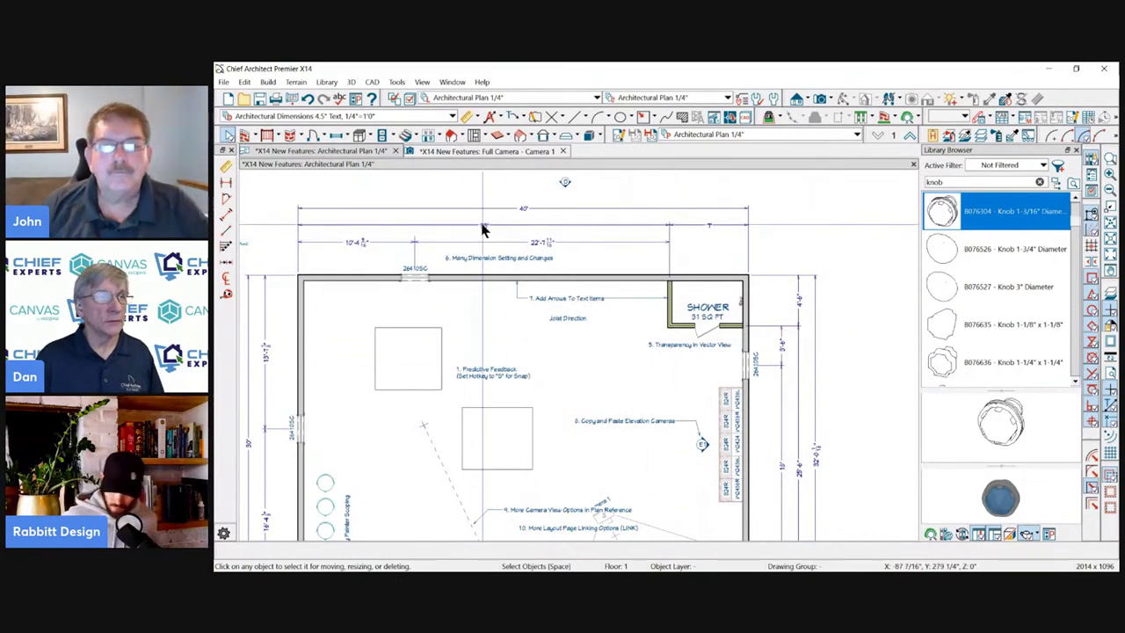
{"action": "scroll", "coordinate": [440, 215], "scroll_direction": "up", "scroll_amount": 1}
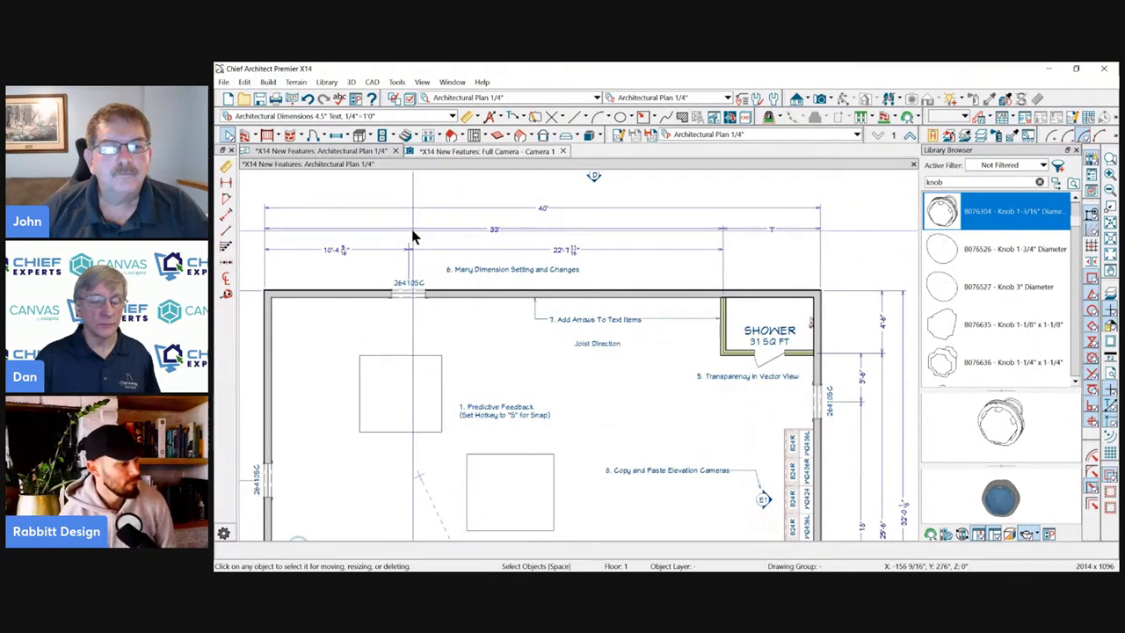
{"action": "scroll", "coordinate": [575, 215], "scroll_direction": "down", "scroll_amount": 3}
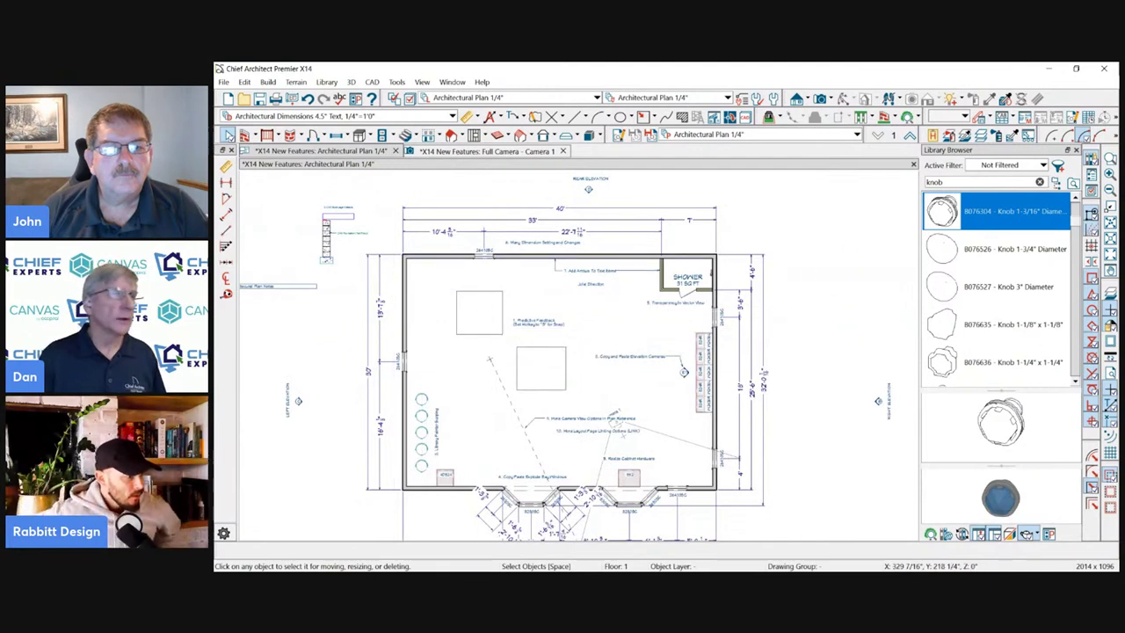
{"action": "scroll", "coordinate": [567, 259], "scroll_direction": "up", "scroll_amount": 3}
{"action": "scroll", "coordinate": [565, 273], "scroll_direction": "up", "scroll_amount": 2}
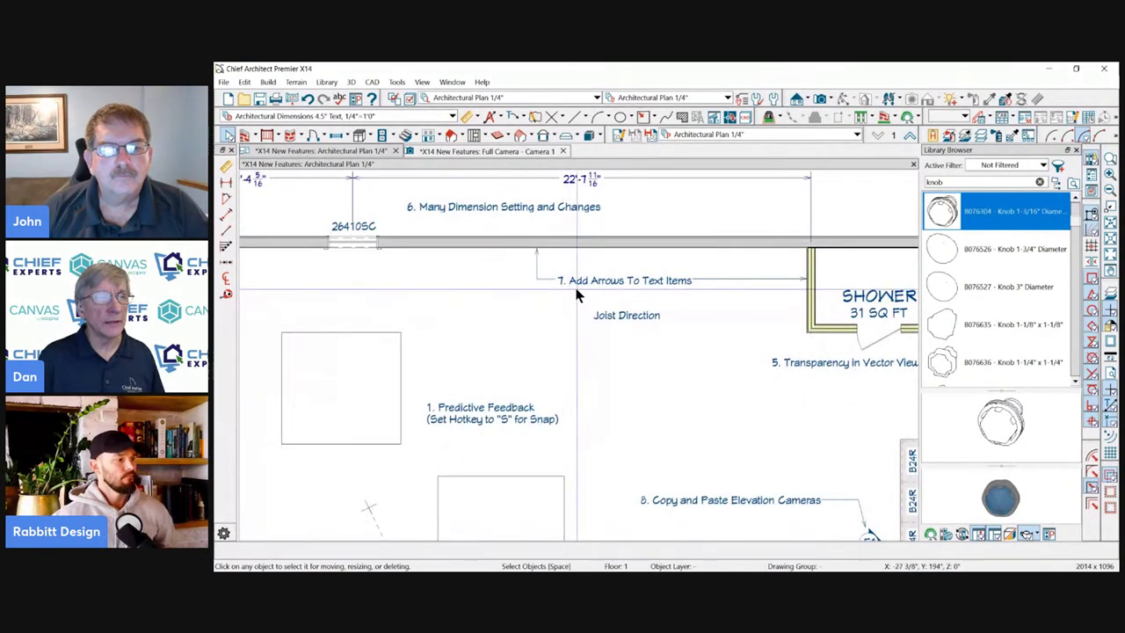
{"action": "scroll", "coordinate": [654, 301], "scroll_direction": "up", "scroll_amount": 1}
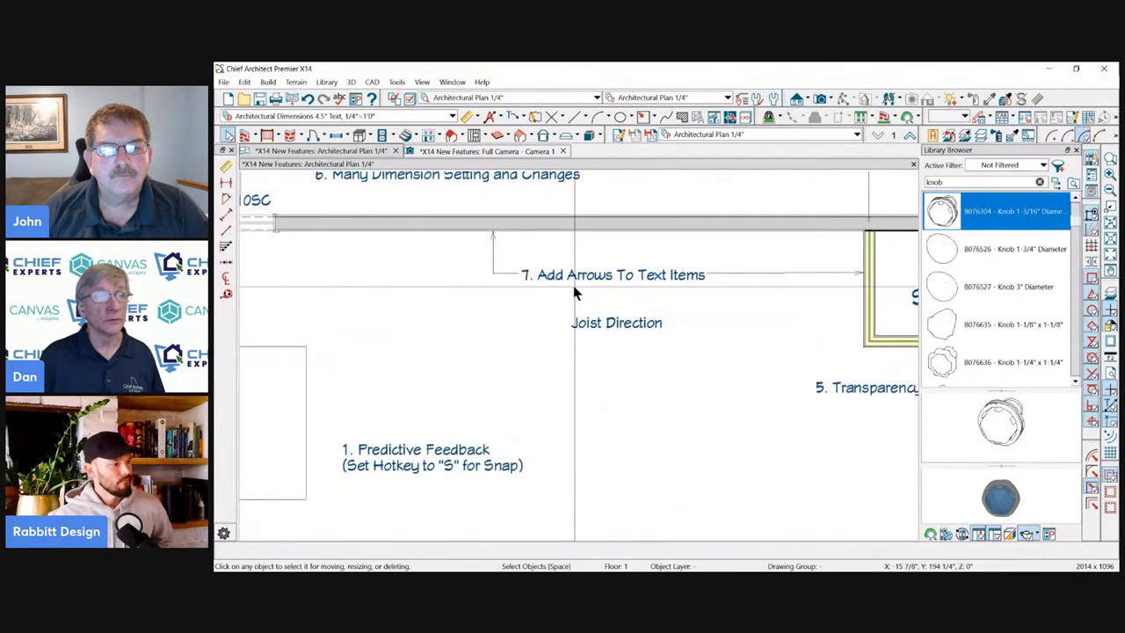
Add a leader-line text label reading 'sdjfkajsdf' on the plan.
{"action": "scroll", "coordinate": [712, 234], "scroll_direction": "down", "scroll_amount": 1}
{"action": "left_click", "coordinate": [514, 116]}
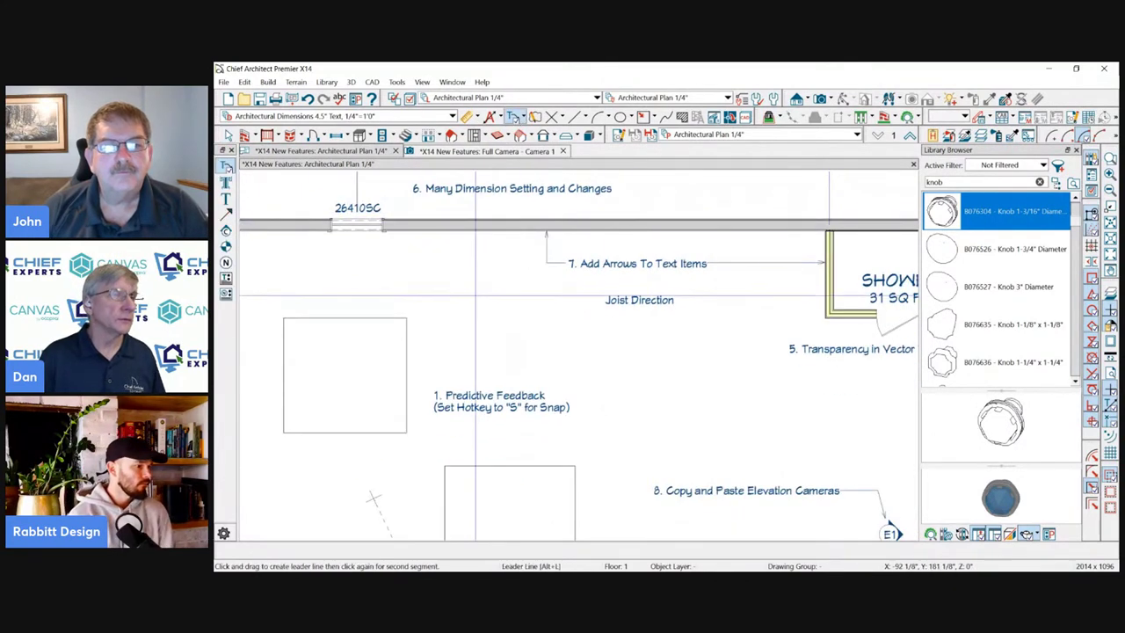
{"action": "left_click", "coordinate": [516, 330]}
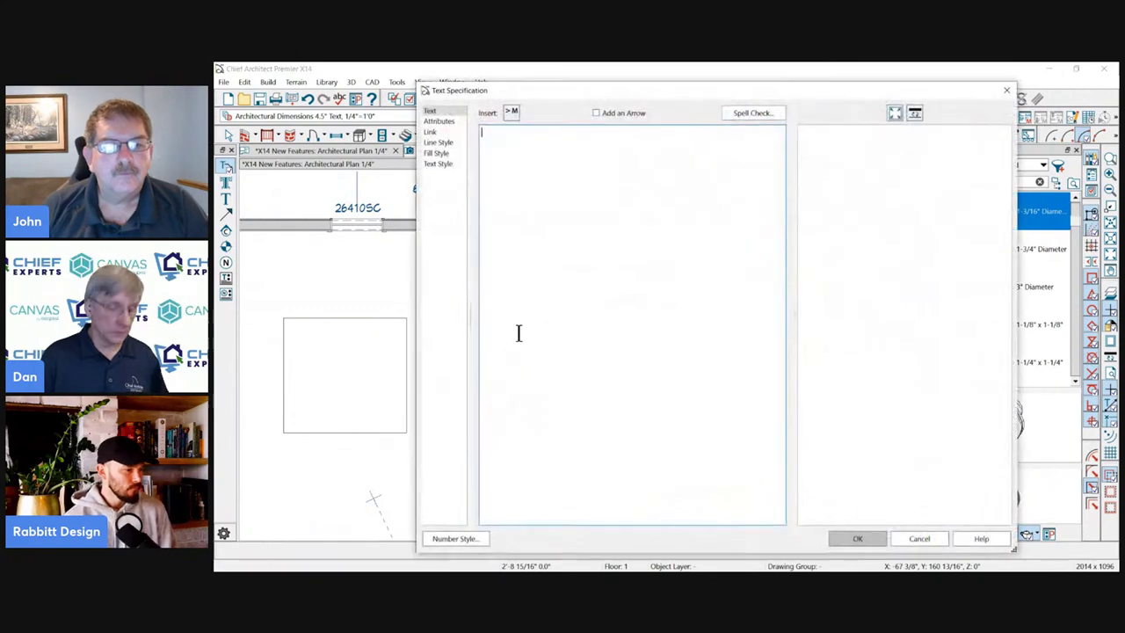
{"action": "type", "text": "sdjfkajsdf"}
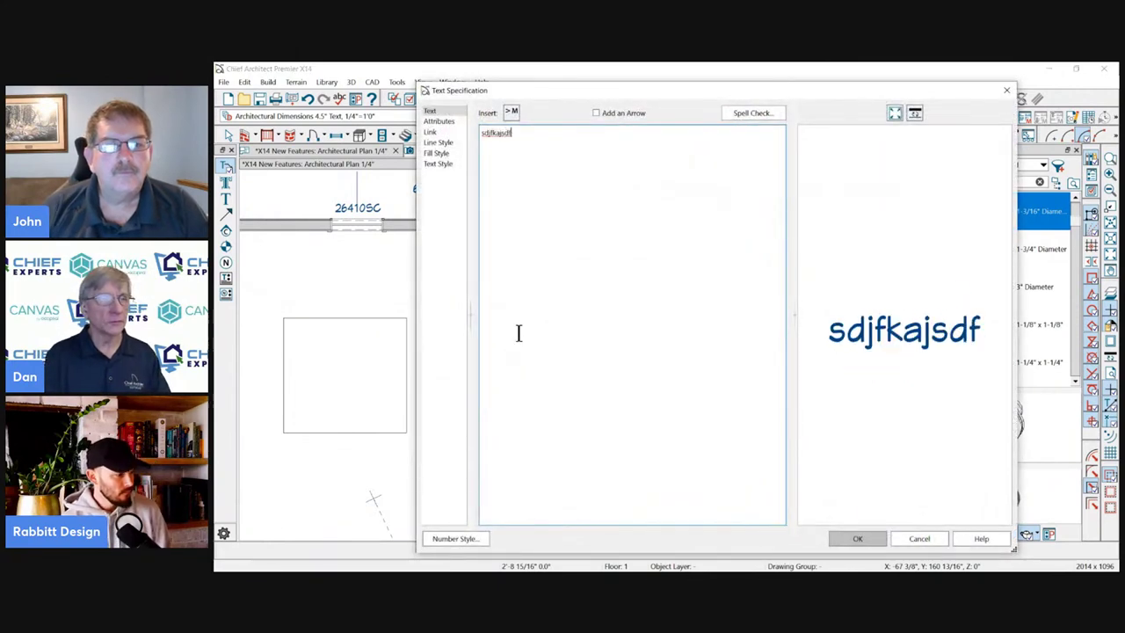
{"action": "left_click", "coordinate": [848, 538]}
Extend arrow lines from both the left and right ends of the Joist Direction label.
{"action": "scroll", "coordinate": [567, 283], "scroll_direction": "up", "scroll_amount": 3}
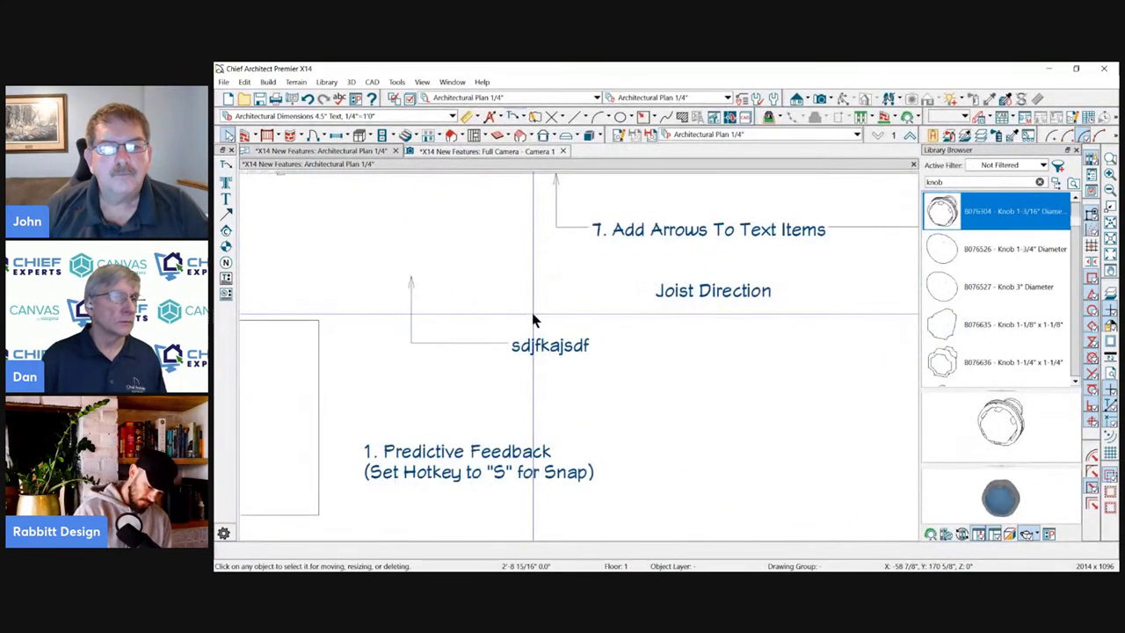
{"action": "left_click", "coordinate": [712, 295]}
{"action": "scroll", "coordinate": [731, 274], "scroll_direction": "up", "scroll_amount": 2}
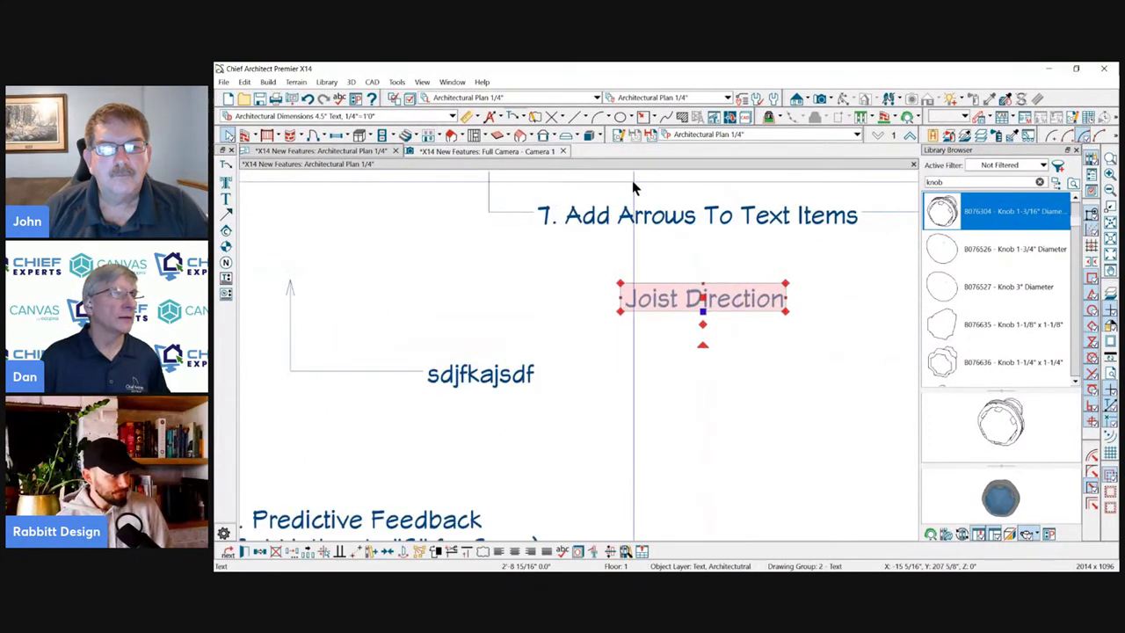
{"action": "left_click", "coordinate": [520, 116]}
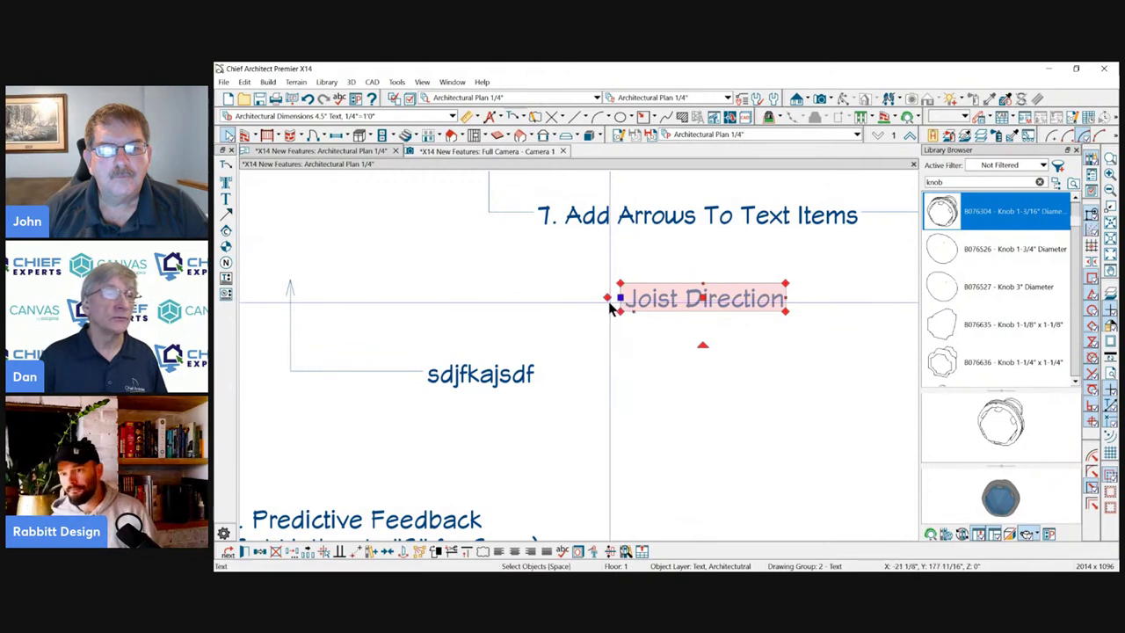
{"action": "scroll", "coordinate": [612, 297], "scroll_direction": "up", "scroll_amount": 1}
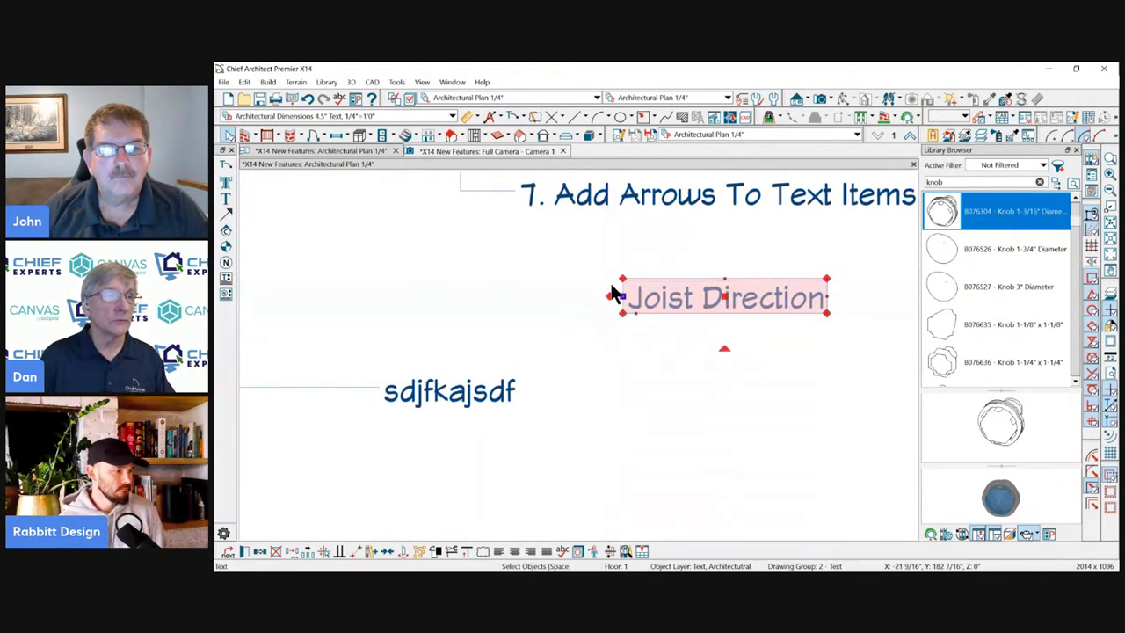
{"action": "left_click_drag", "start_coordinate": [610, 293], "coordinate": [489, 294]}
{"action": "scroll", "coordinate": [489, 290], "scroll_direction": "down", "scroll_amount": 1}
{"action": "left_click", "coordinate": [761, 294]}
{"action": "left_click_drag", "start_coordinate": [775, 294], "coordinate": [878, 295]}
{"action": "scroll", "coordinate": [576, 314], "scroll_direction": "down", "scroll_amount": 1}
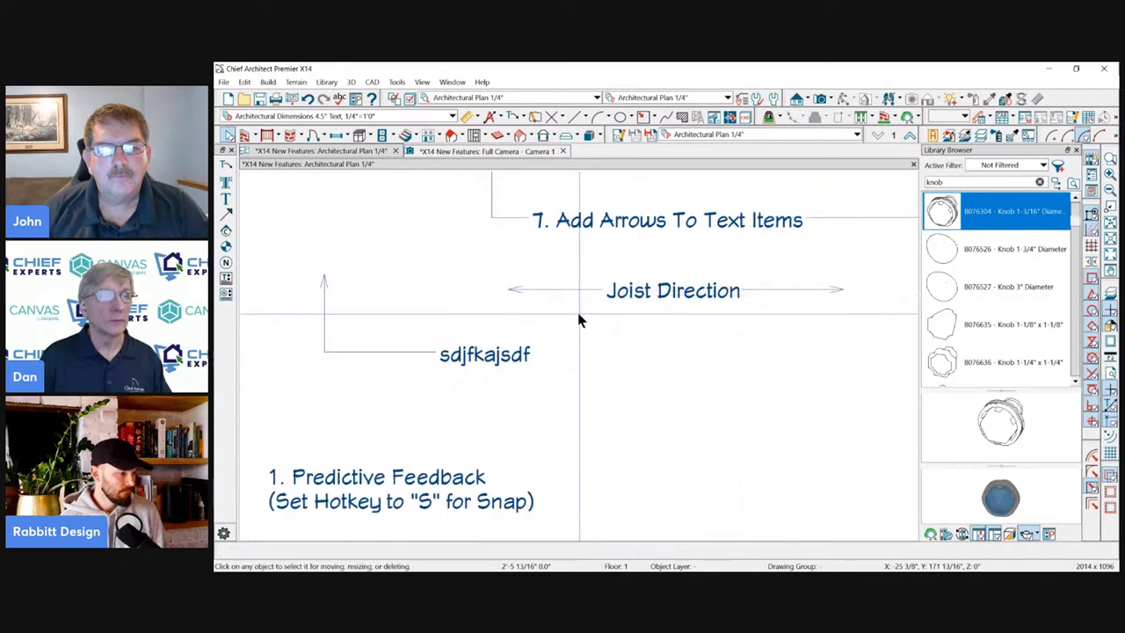
{"action": "left_click", "coordinate": [782, 293]}
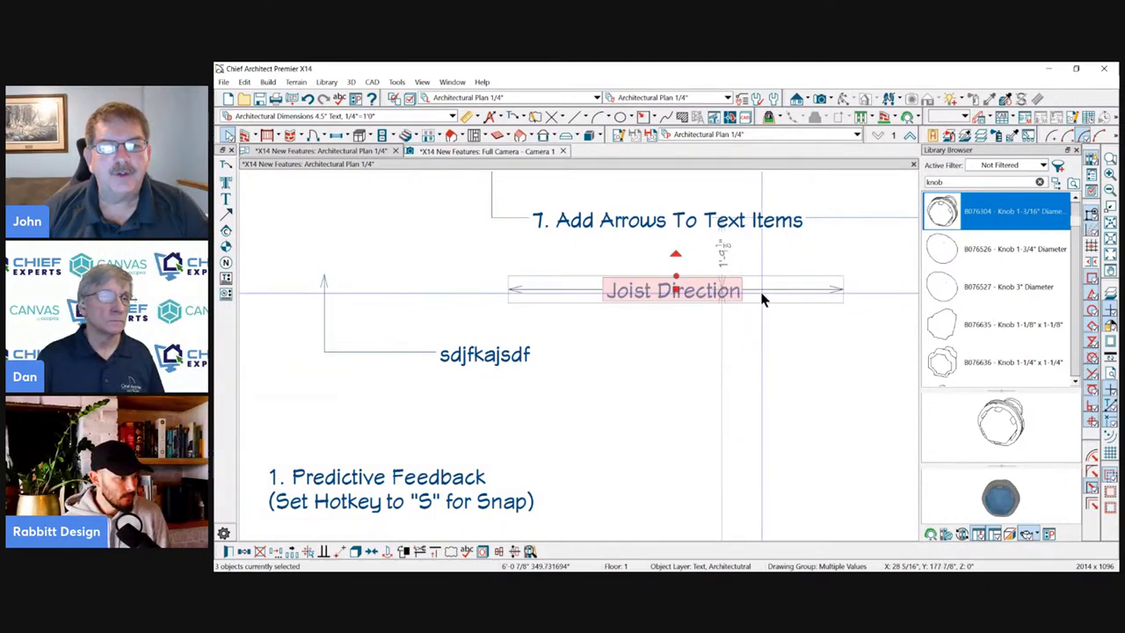
{"action": "left_click", "coordinate": [673, 310]}
{"action": "key", "text": "Escape"}
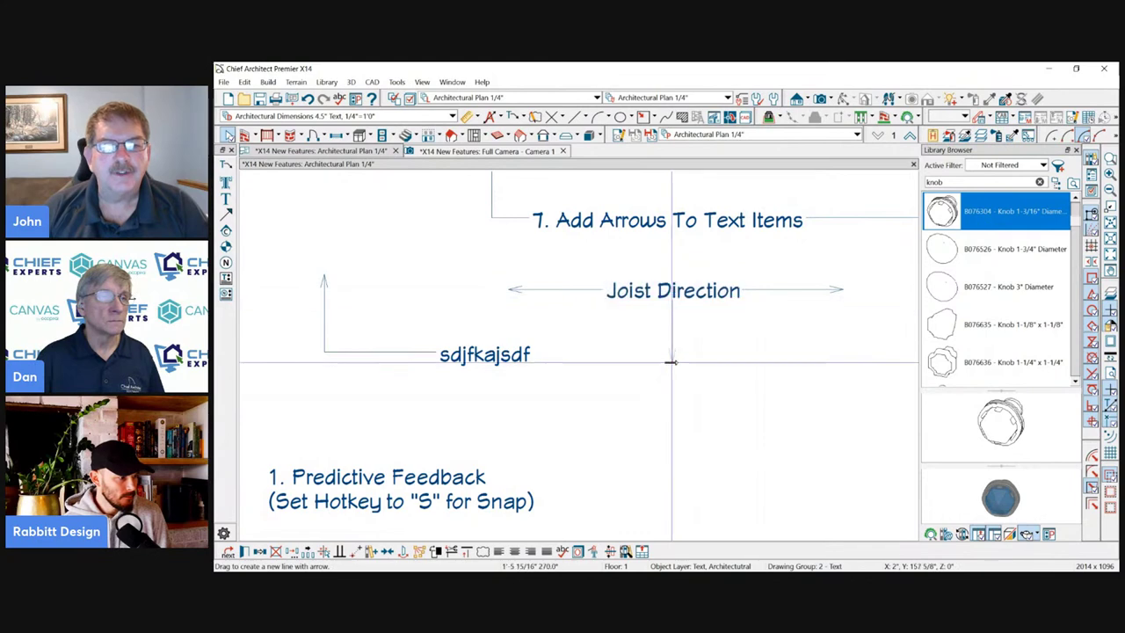
{"action": "left_click_drag", "start_coordinate": [669, 395], "coordinate": [799, 484]}
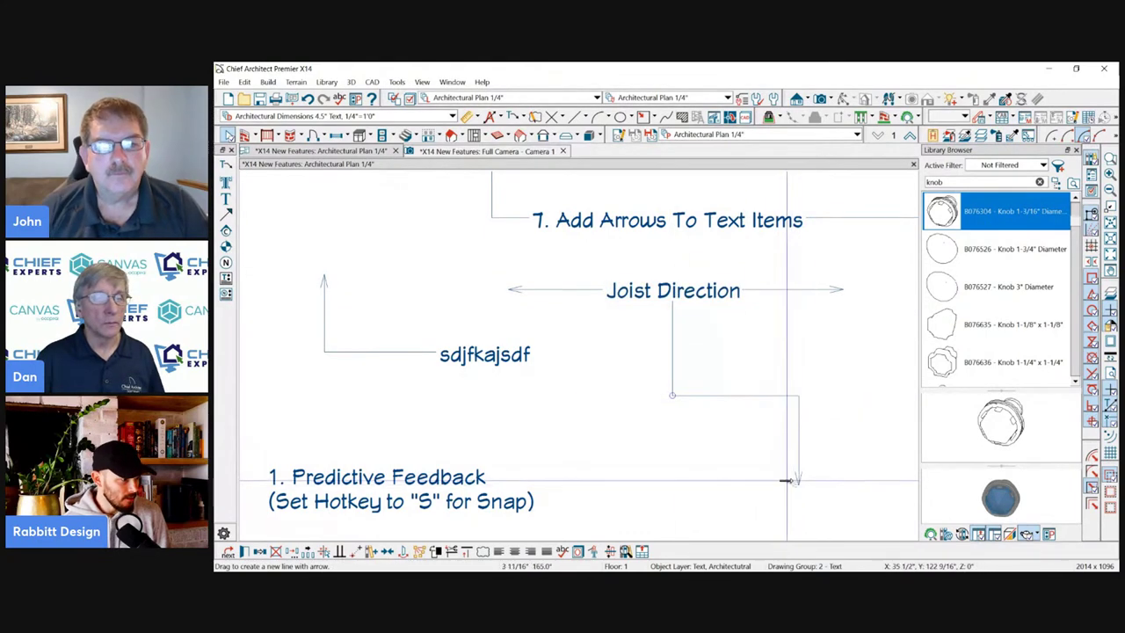
{"action": "scroll", "coordinate": [695, 444], "scroll_direction": "down", "scroll_amount": 3}
{"action": "left_click", "coordinate": [831, 468]}
{"action": "left_click", "coordinate": [831, 320]}
{"action": "left_click", "coordinate": [650, 215]}
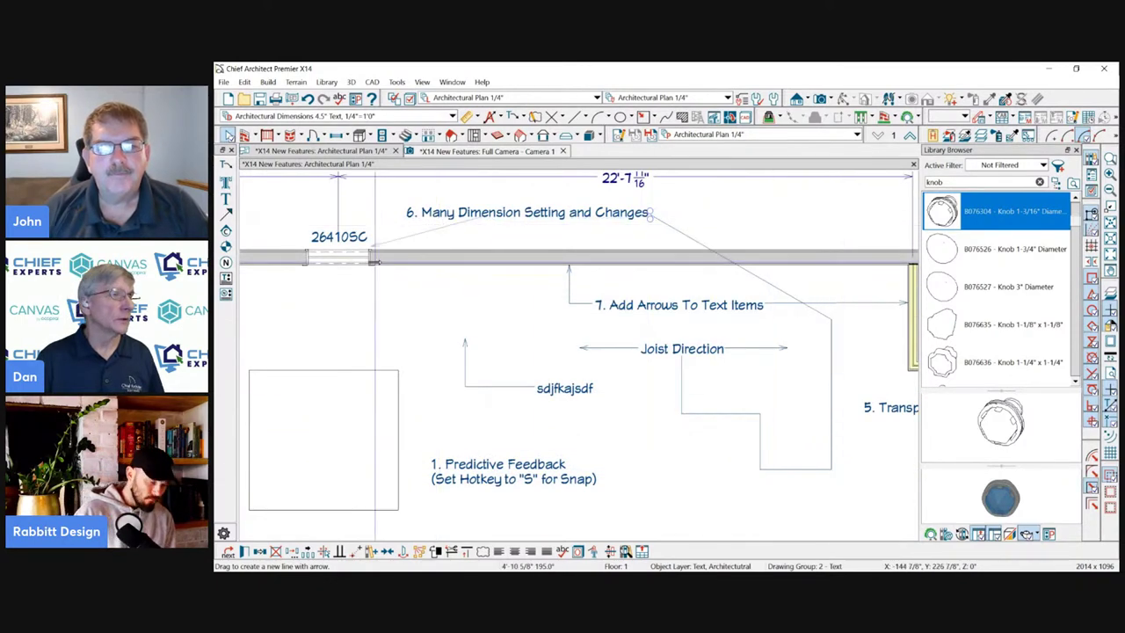
{"action": "double_click", "coordinate": [413, 237]}
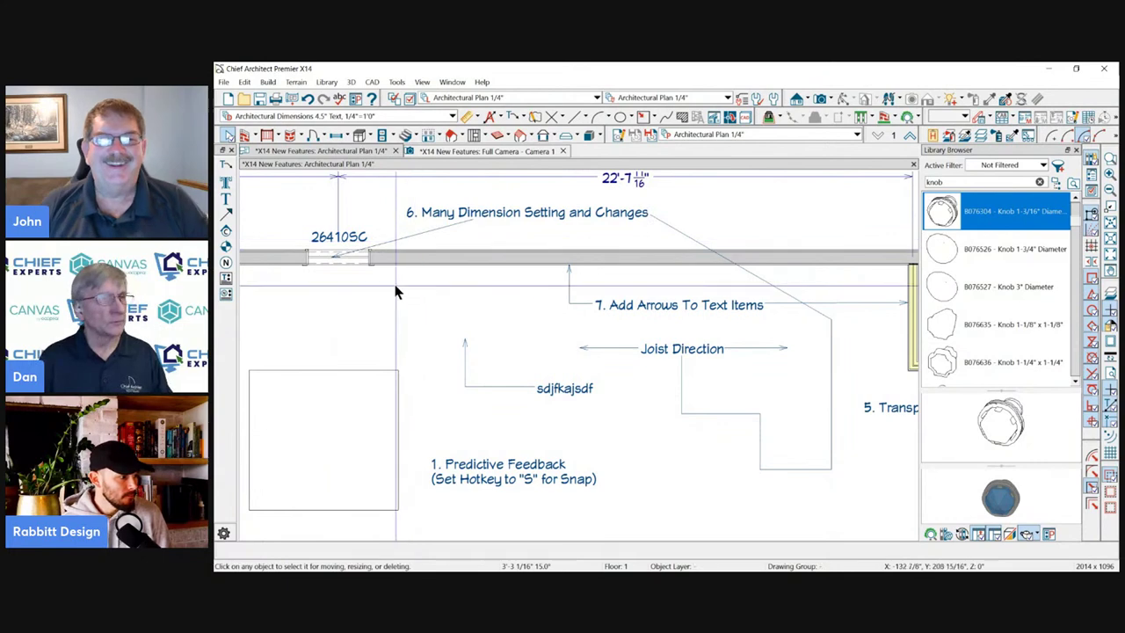
{"action": "scroll", "coordinate": [519, 247], "scroll_direction": "down", "scroll_amount": 2}
{"action": "scroll", "coordinate": [600, 264], "scroll_direction": "up", "scroll_amount": 3}
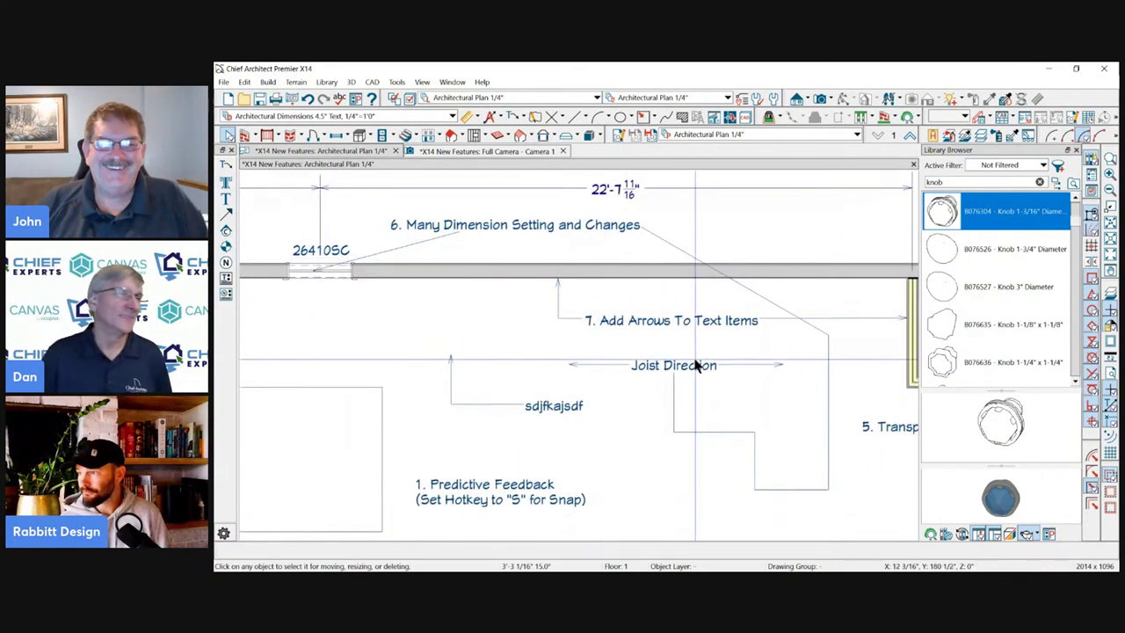
{"action": "left_click", "coordinate": [738, 431]}
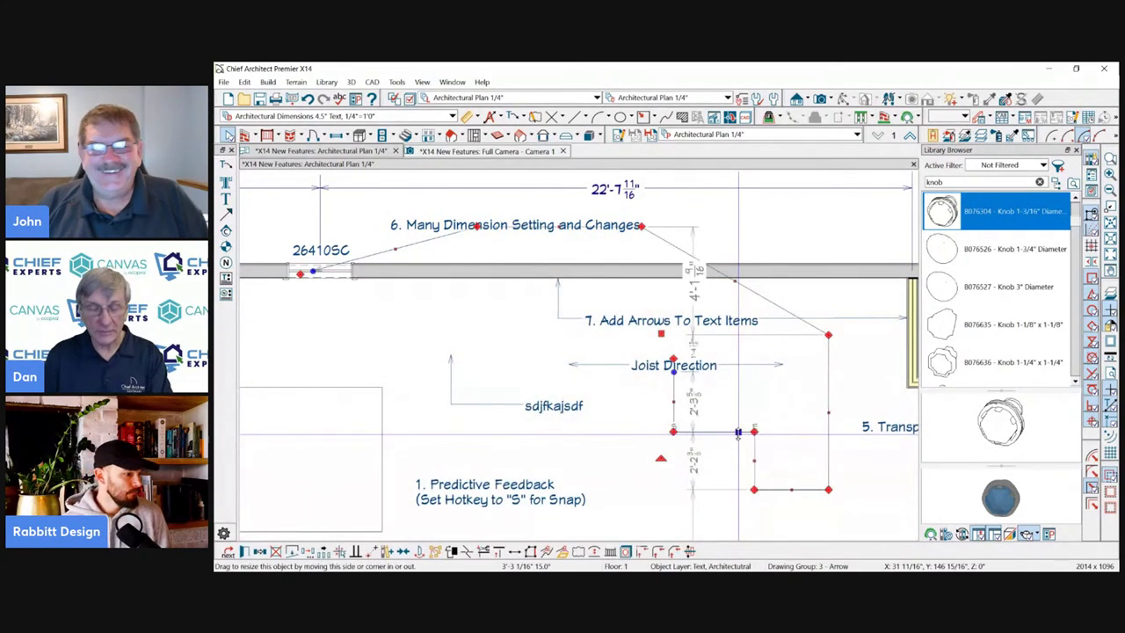
{"action": "left_click", "coordinate": [713, 384]}
{"action": "scroll", "coordinate": [713, 384], "scroll_direction": "down", "scroll_amount": 2}
{"action": "scroll", "coordinate": [624, 231], "scroll_direction": "up", "scroll_amount": 2}
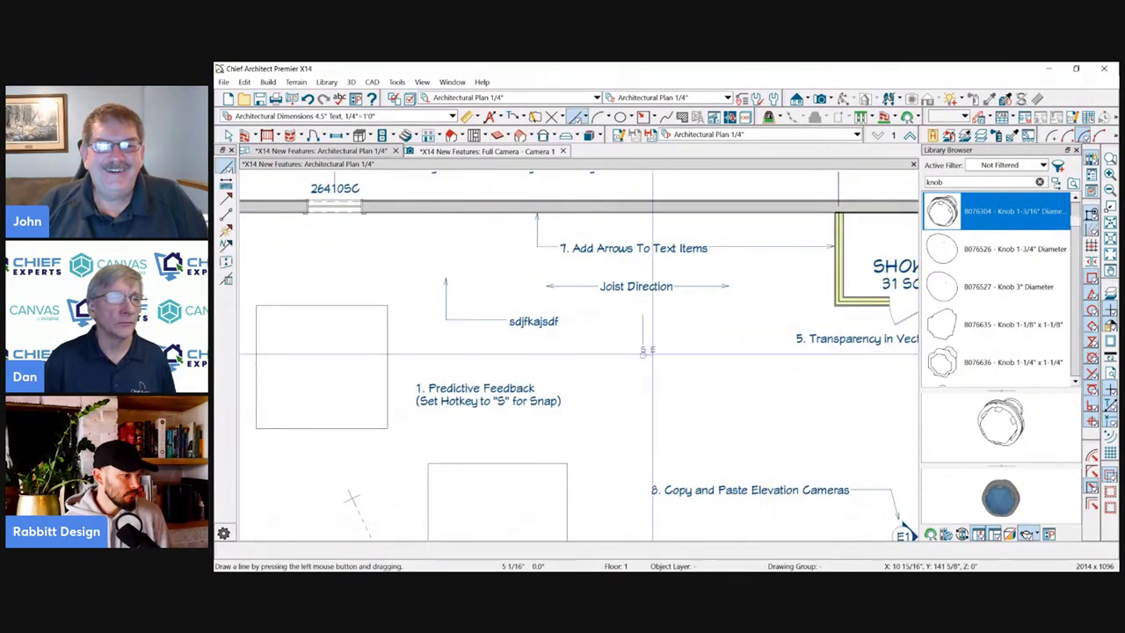
{"action": "mouse_move", "coordinate": [686, 350]}
{"action": "left_mouse_down"}
{"action": "mouse_move", "coordinate": [681, 395]}
{"action": "mouse_move", "coordinate": [716, 404]}
{"action": "mouse_move", "coordinate": [739, 356]}
{"action": "mouse_move", "coordinate": [710, 330]}
{"action": "mouse_move", "coordinate": [663, 317]}
{"action": "left_mouse_up"}
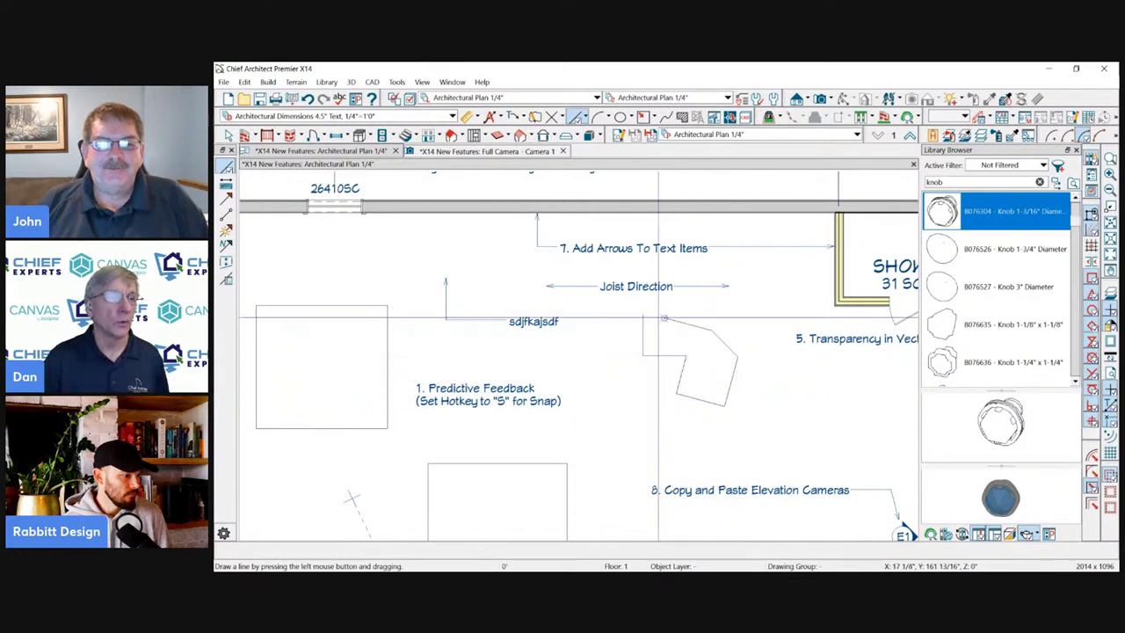
{"action": "key", "text": "space"}
{"action": "left_click", "coordinate": [648, 326]}
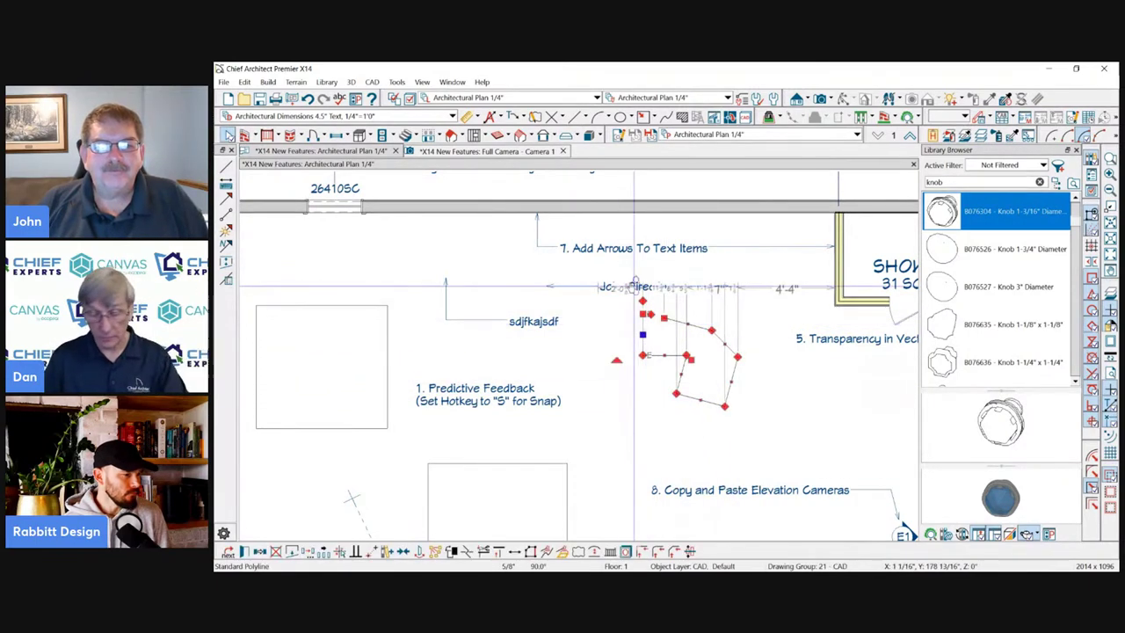
{"action": "key", "text": "Delete"}
{"action": "left_click", "coordinate": [631, 287]}
{"action": "scroll", "coordinate": [631, 290], "scroll_direction": "up", "scroll_amount": 1}
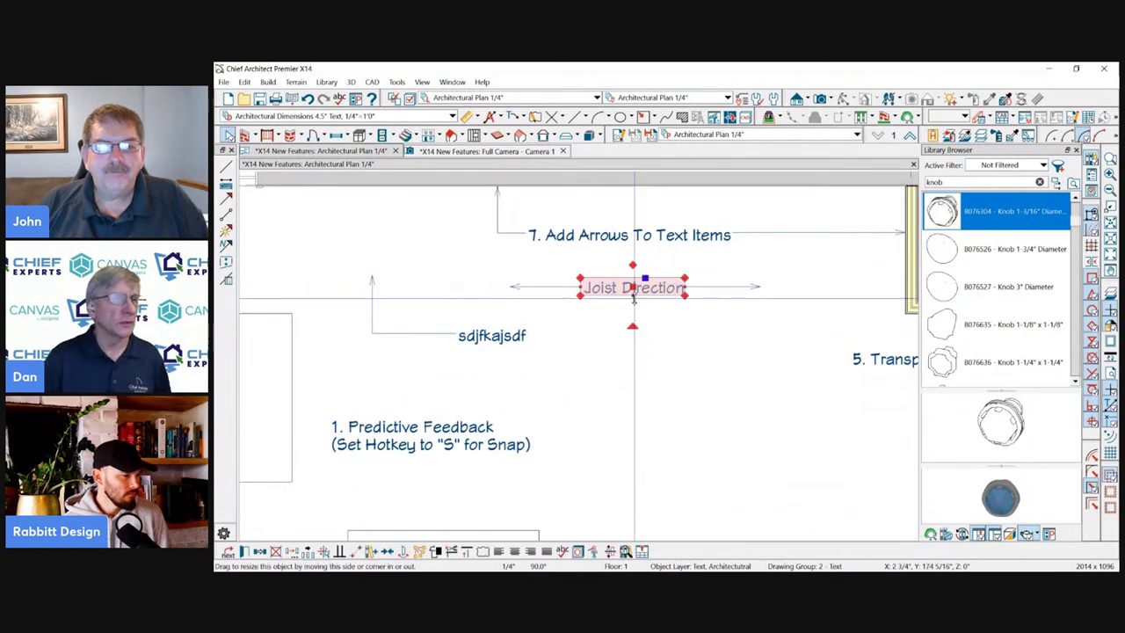
{"action": "left_click_drag", "start_coordinate": [632, 294], "coordinate": [633, 362]}
{"action": "left_click_drag", "start_coordinate": [632, 362], "coordinate": [754, 366]}
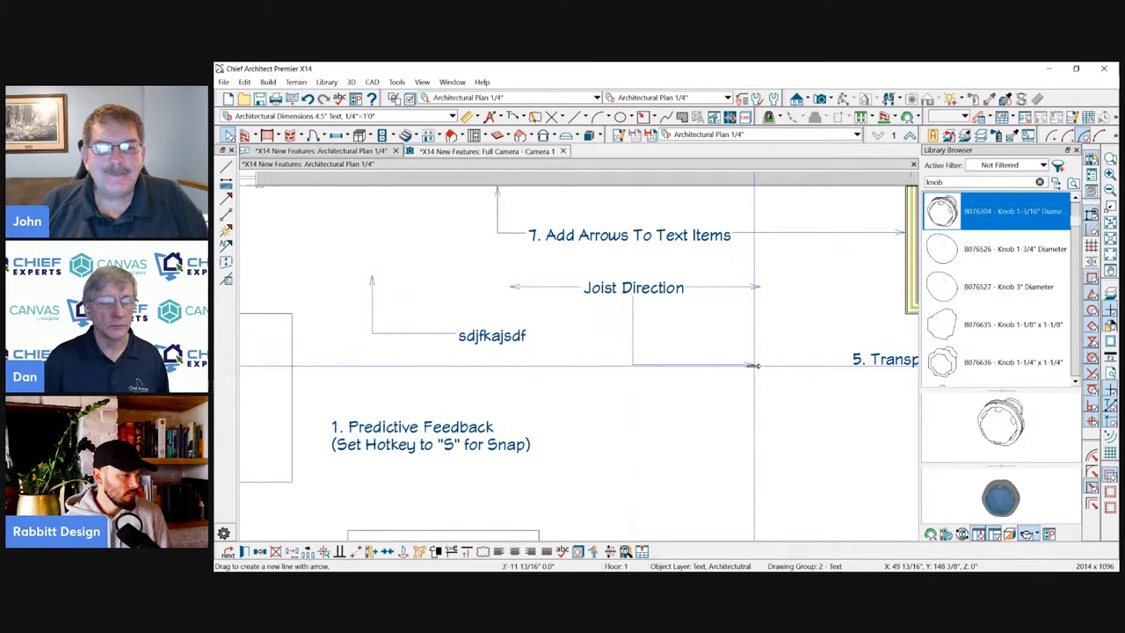
{"action": "double_click", "coordinate": [753, 367]}
{"action": "left_click", "coordinate": [933, 545]}
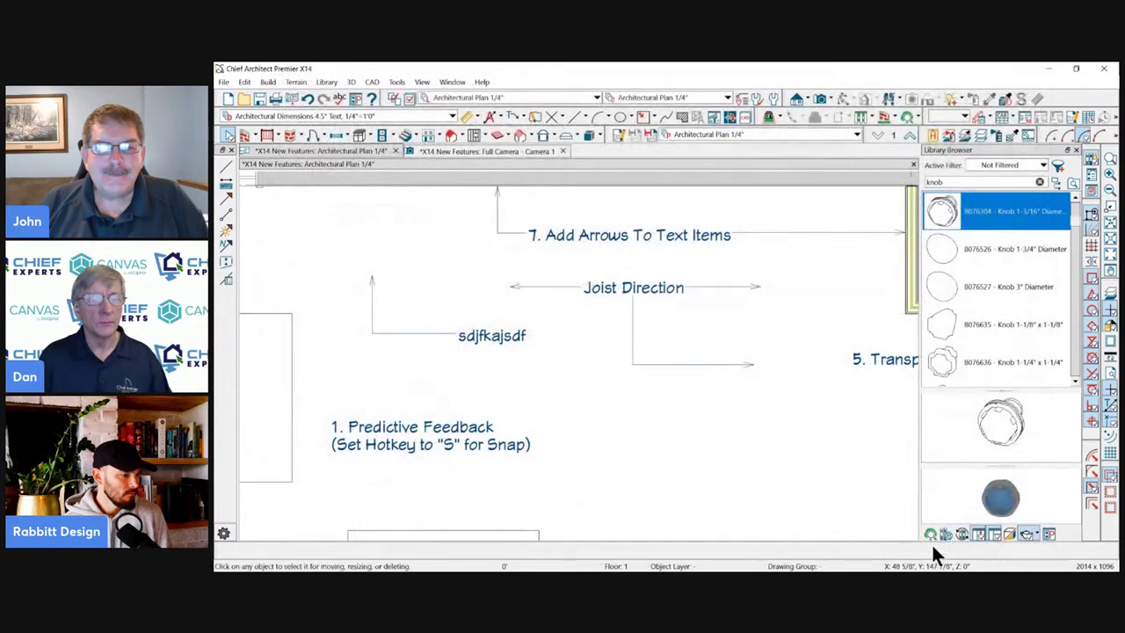
{"action": "scroll", "coordinate": [562, 304], "scroll_direction": "down", "scroll_amount": 1}
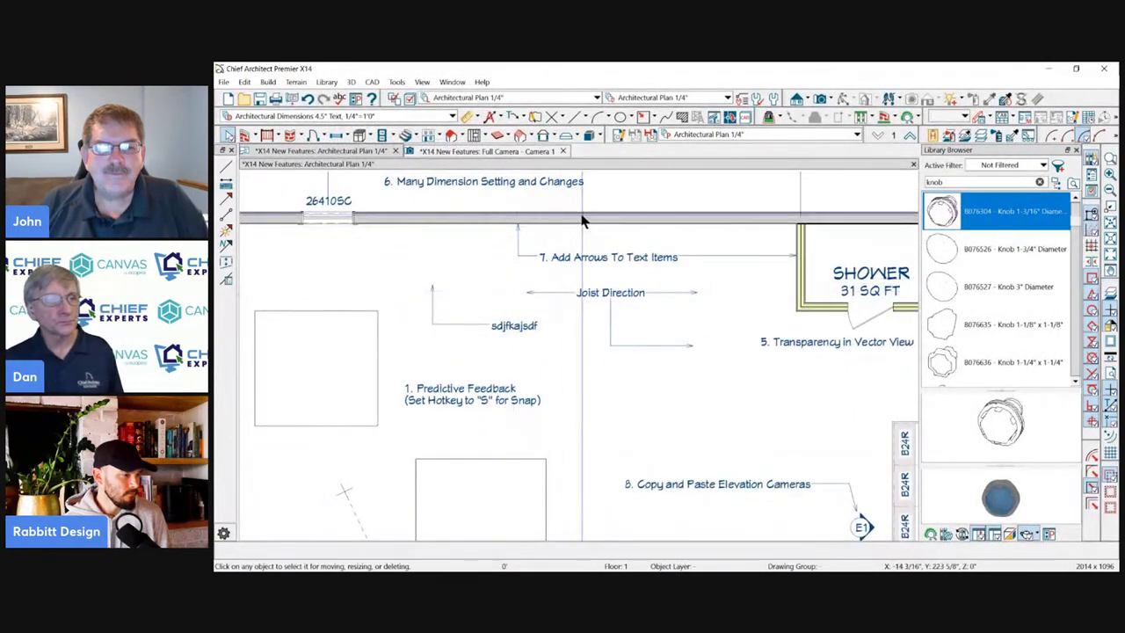
{"action": "scroll", "coordinate": [591, 295], "scroll_direction": "down", "scroll_amount": 1}
{"action": "left_click", "coordinate": [606, 322]}
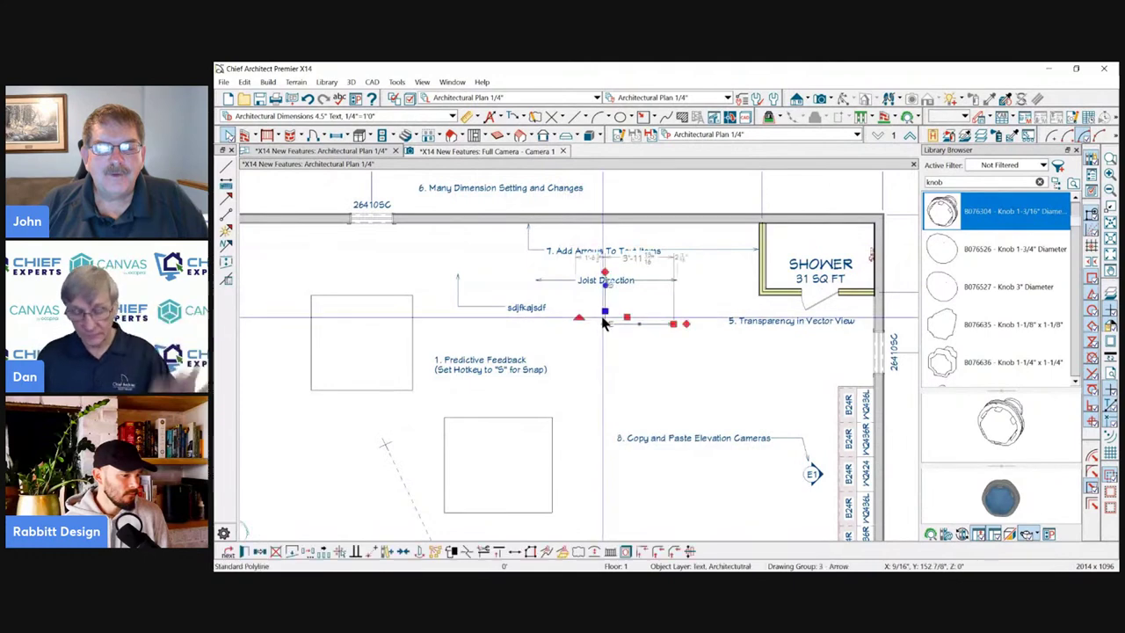
{"action": "key", "text": "Escape"}
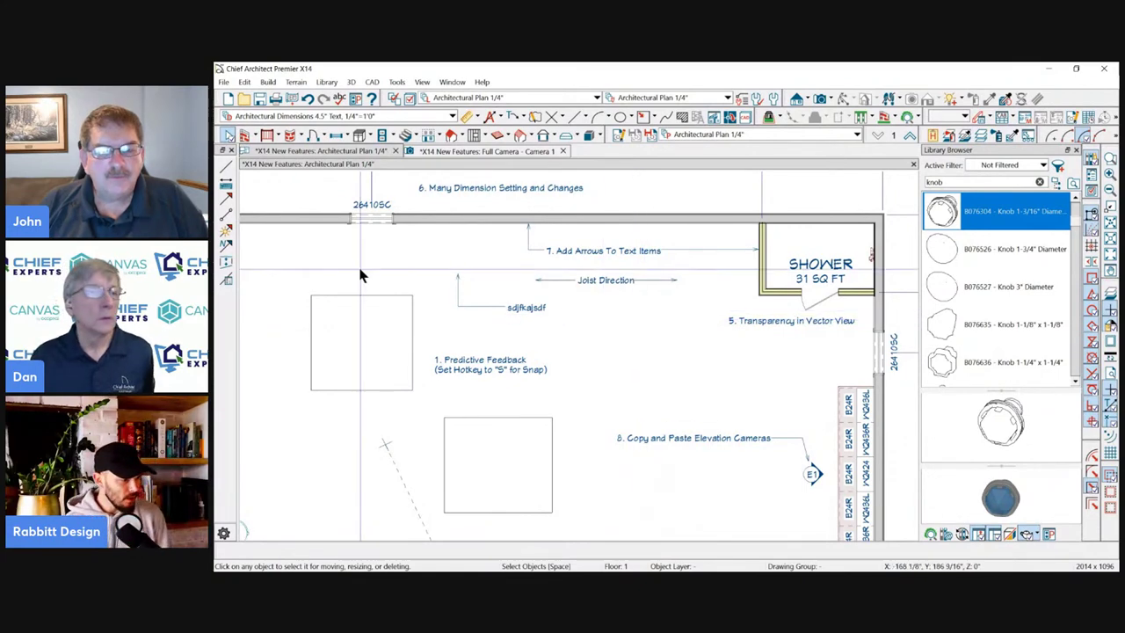
{"action": "scroll", "coordinate": [554, 282], "scroll_direction": "up", "scroll_amount": 3}
{"action": "left_click", "coordinate": [794, 267]}
{"action": "left_click_drag", "start_coordinate": [793, 267], "coordinate": [539, 316]}
{"action": "left_click", "coordinate": [540, 316]}
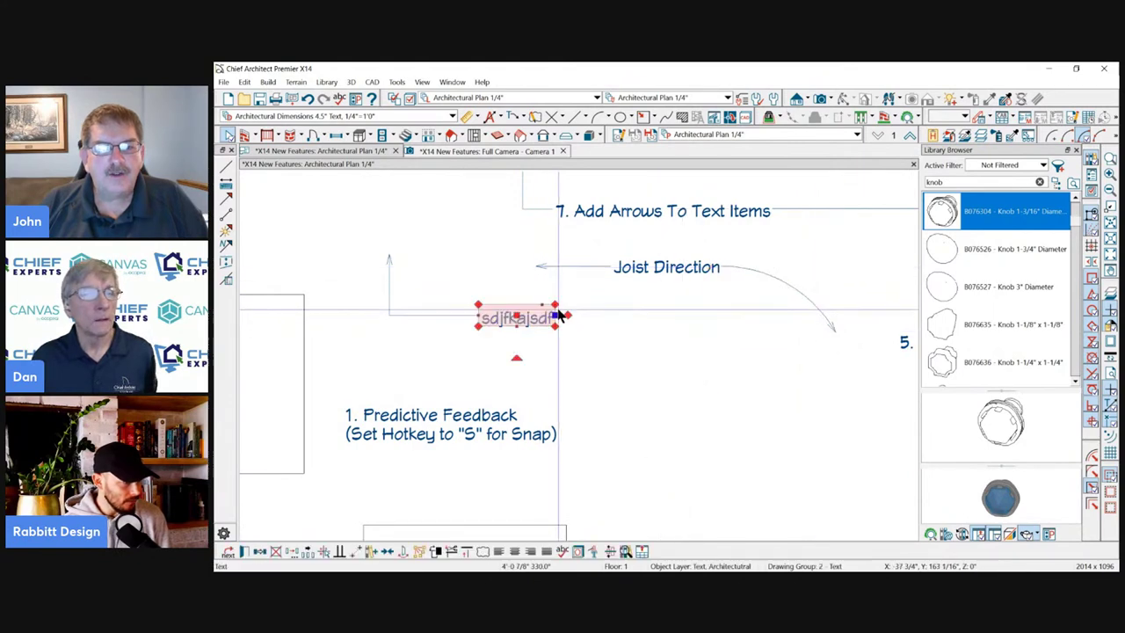
{"action": "left_click", "coordinate": [542, 268]}
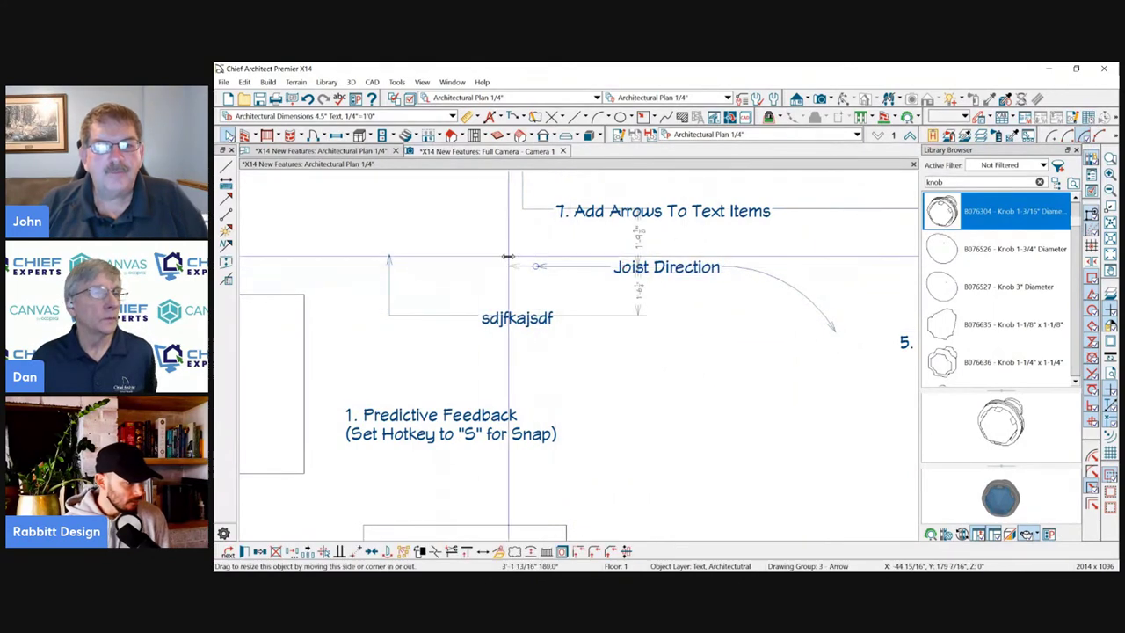
{"action": "left_click", "coordinate": [372, 280]}
{"action": "scroll", "coordinate": [371, 279], "scroll_direction": "down", "scroll_amount": 2}
{"action": "scroll", "coordinate": [623, 294], "scroll_direction": "up", "scroll_amount": 2}
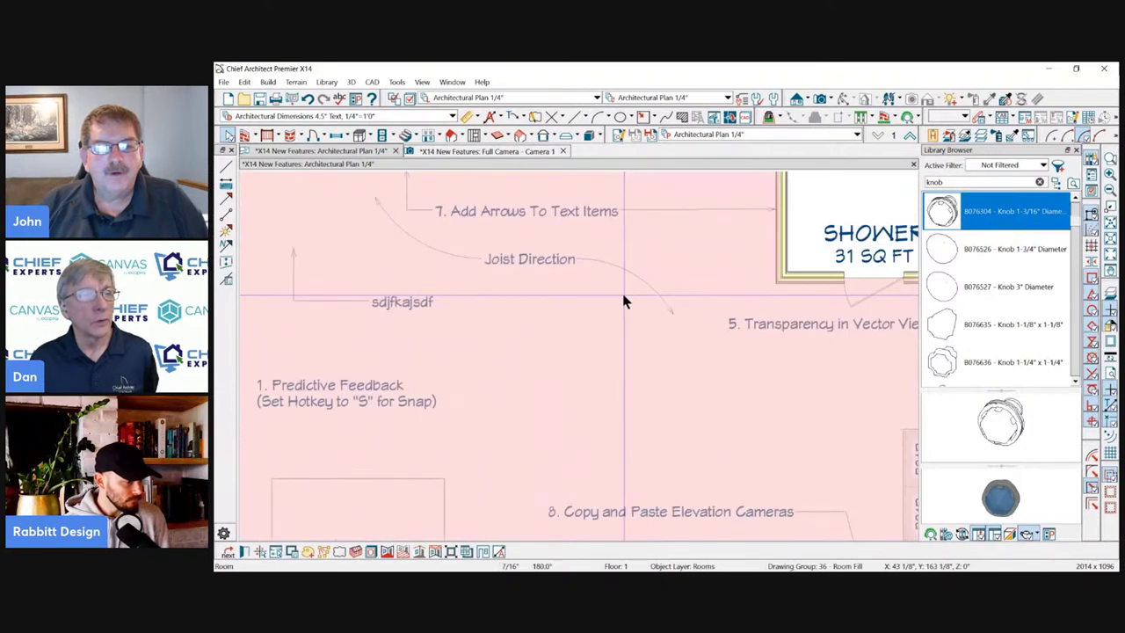
{"action": "left_click", "coordinate": [645, 284]}
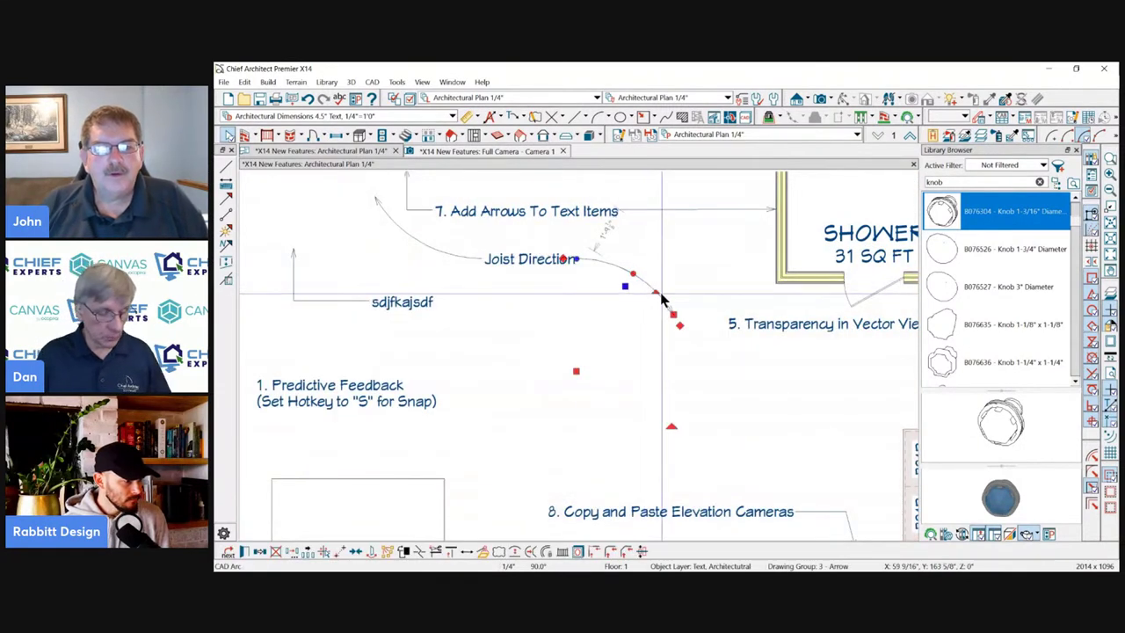
{"action": "left_click_drag", "start_coordinate": [679, 325], "coordinate": [666, 344]}
{"action": "scroll", "coordinate": [583, 311], "scroll_direction": "down", "scroll_amount": 3}
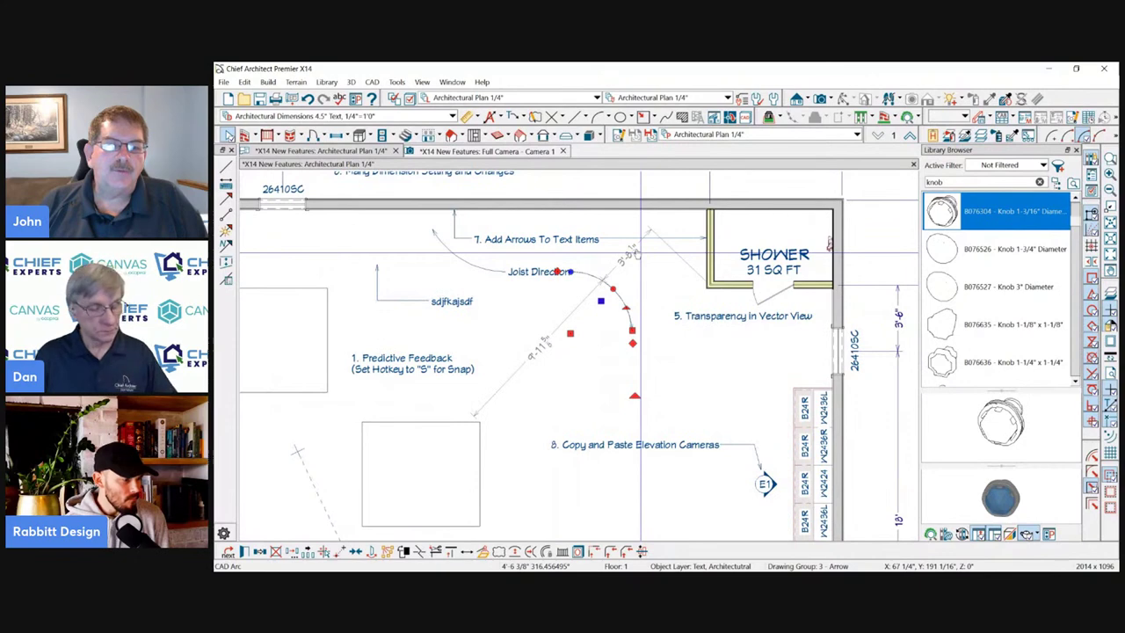
{"action": "left_click", "coordinate": [636, 253]}
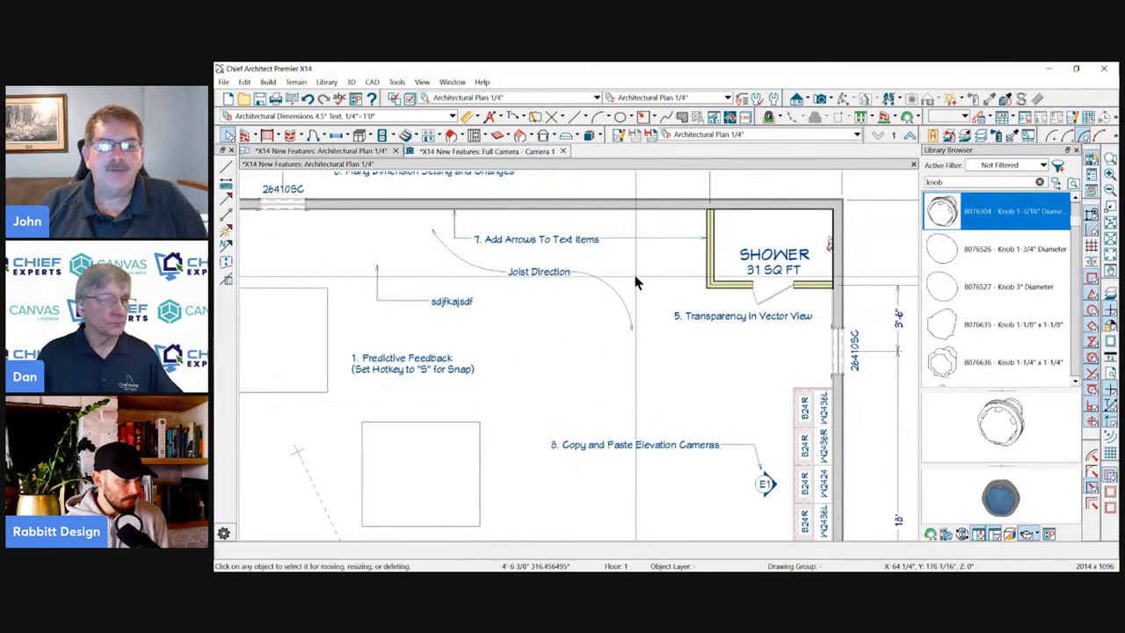
{"action": "left_click", "coordinate": [623, 302]}
{"action": "scroll", "coordinate": [640, 283], "scroll_direction": "up", "scroll_amount": 3}
{"action": "left_click_drag", "start_coordinate": [639, 290], "coordinate": [600, 316]}
{"action": "left_click_drag", "start_coordinate": [626, 360], "coordinate": [696, 355]}
{"action": "scroll", "coordinate": [547, 255], "scroll_direction": "down", "scroll_amount": 3}
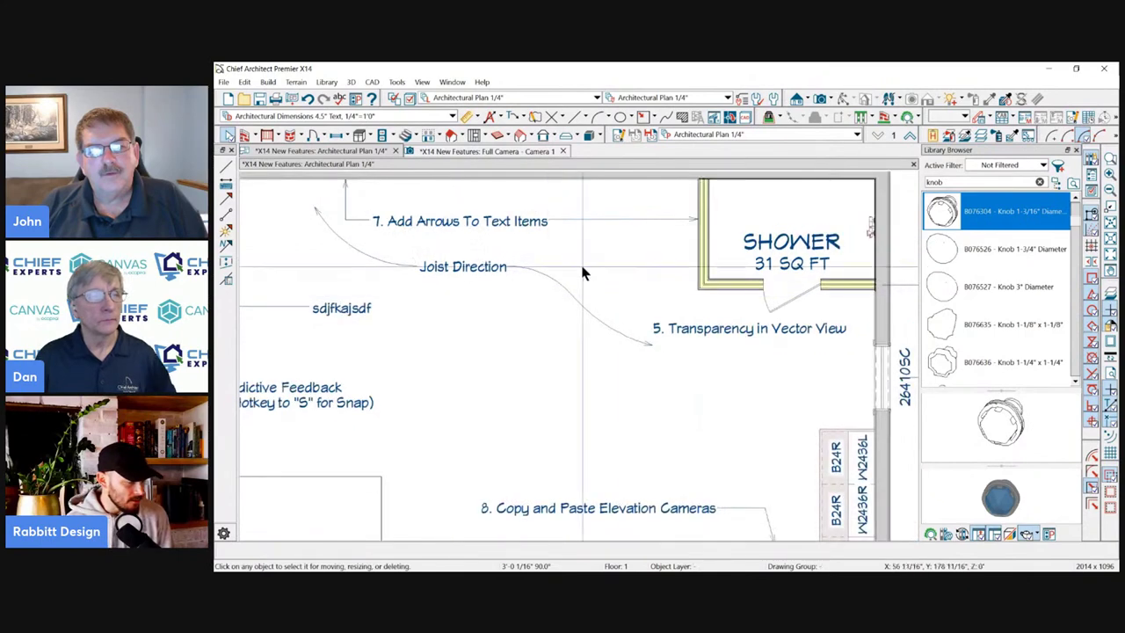
{"action": "left_click", "coordinate": [456, 264]}
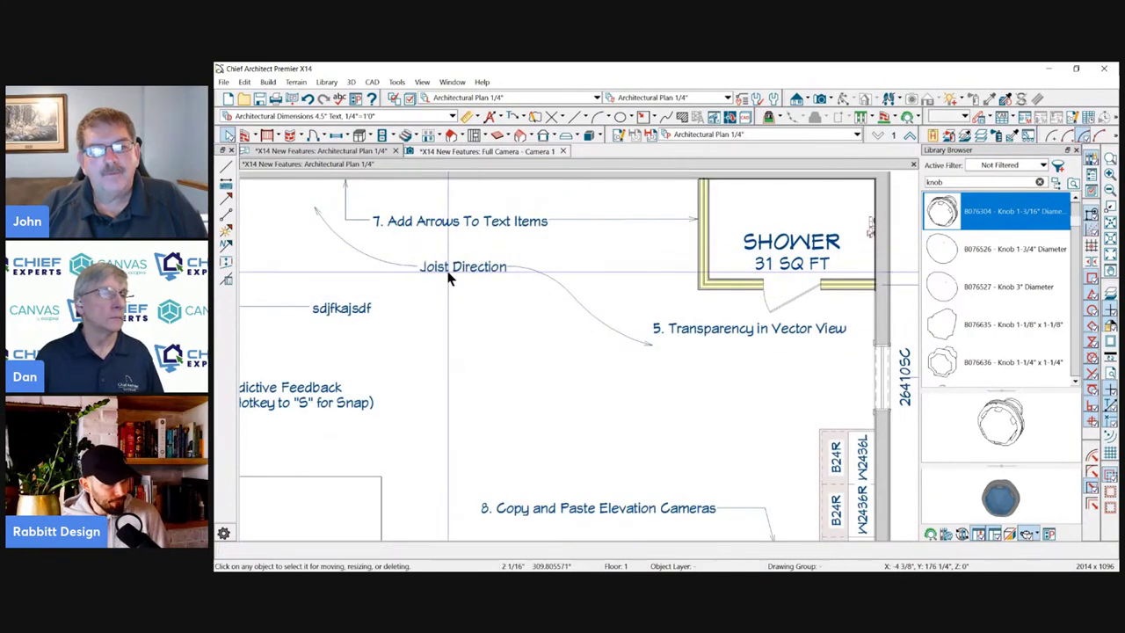
{"action": "scroll", "coordinate": [449, 276], "scroll_direction": "up", "scroll_amount": 2}
{"action": "left_click_drag", "start_coordinate": [464, 296], "coordinate": [626, 453]}
{"action": "scroll", "coordinate": [477, 354], "scroll_direction": "down", "scroll_amount": 5}
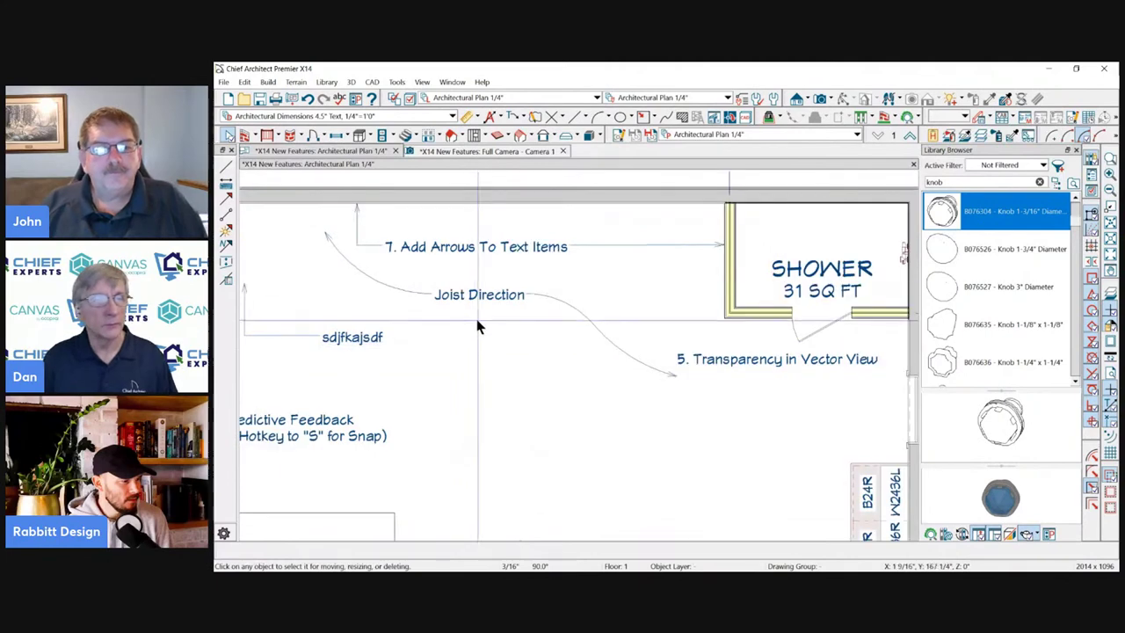
{"action": "scroll", "coordinate": [802, 293], "scroll_direction": "up", "scroll_amount": 2}
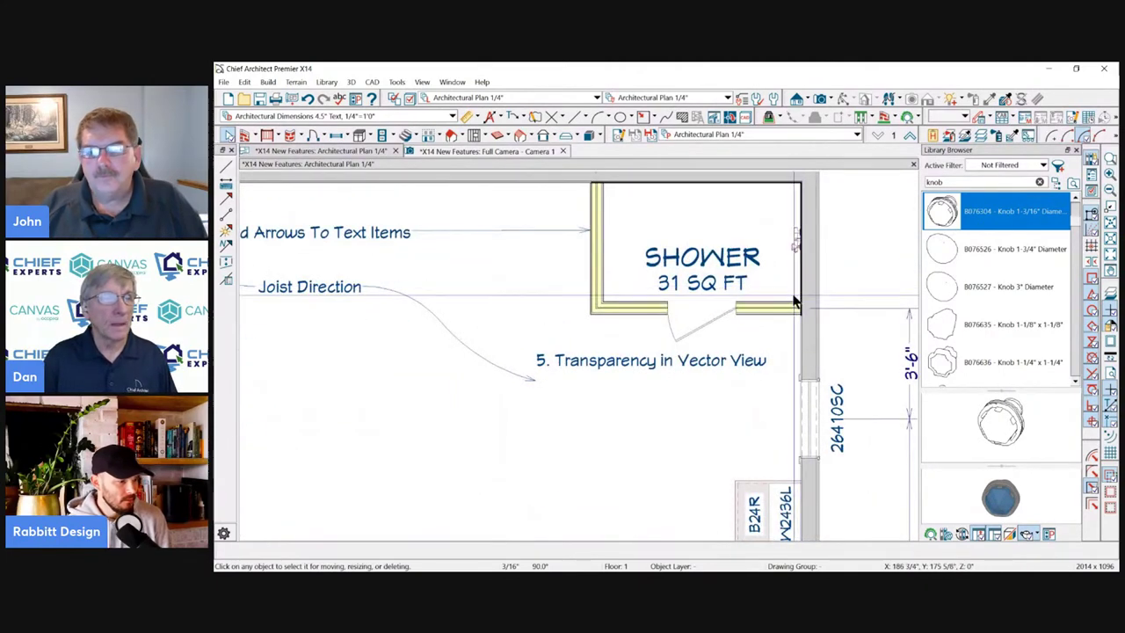
{"action": "left_click", "coordinate": [606, 361]}
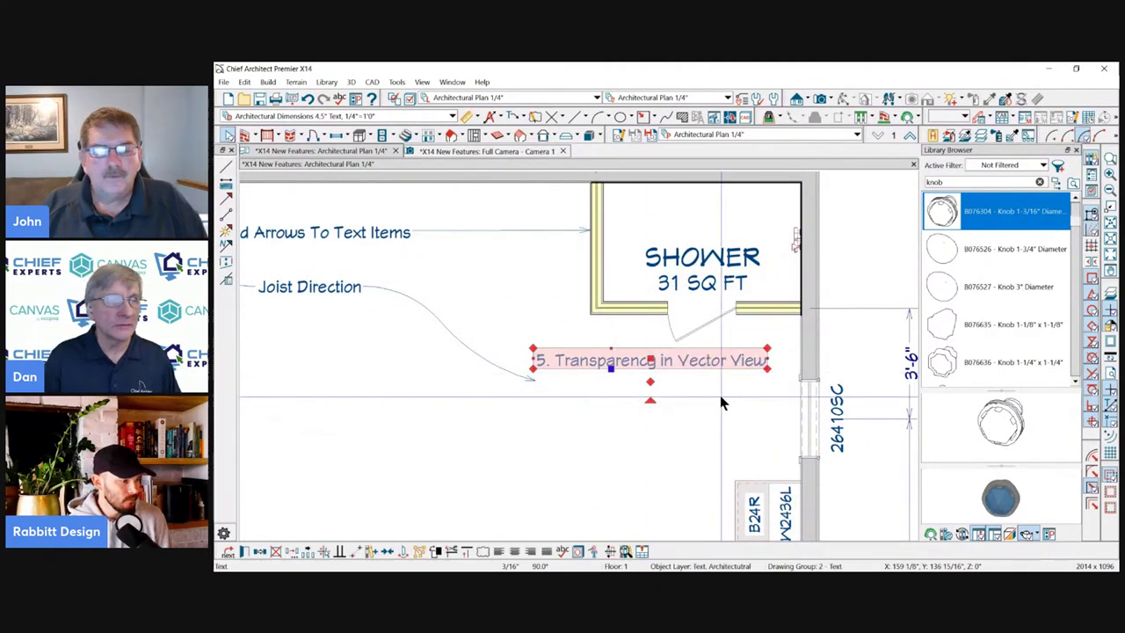
{"action": "scroll", "coordinate": [720, 394], "scroll_direction": "down", "scroll_amount": 2}
{"action": "scroll", "coordinate": [675, 304], "scroll_direction": "up", "scroll_amount": 1}
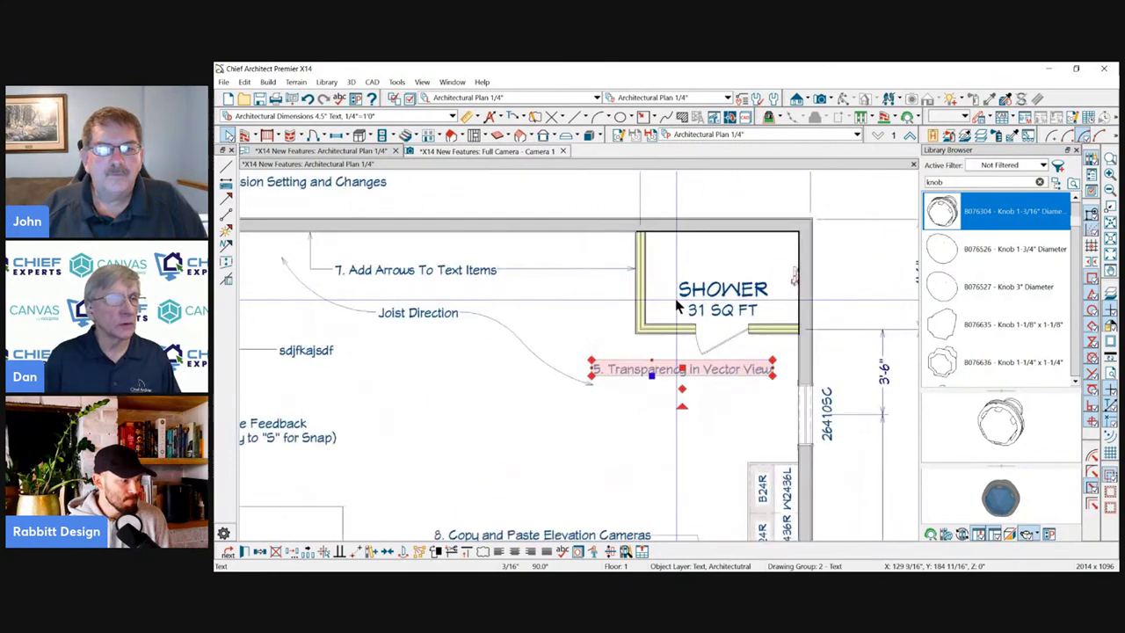
{"action": "key", "text": "Escape"}
{"action": "scroll", "coordinate": [741, 254], "scroll_direction": "down", "scroll_amount": 3}
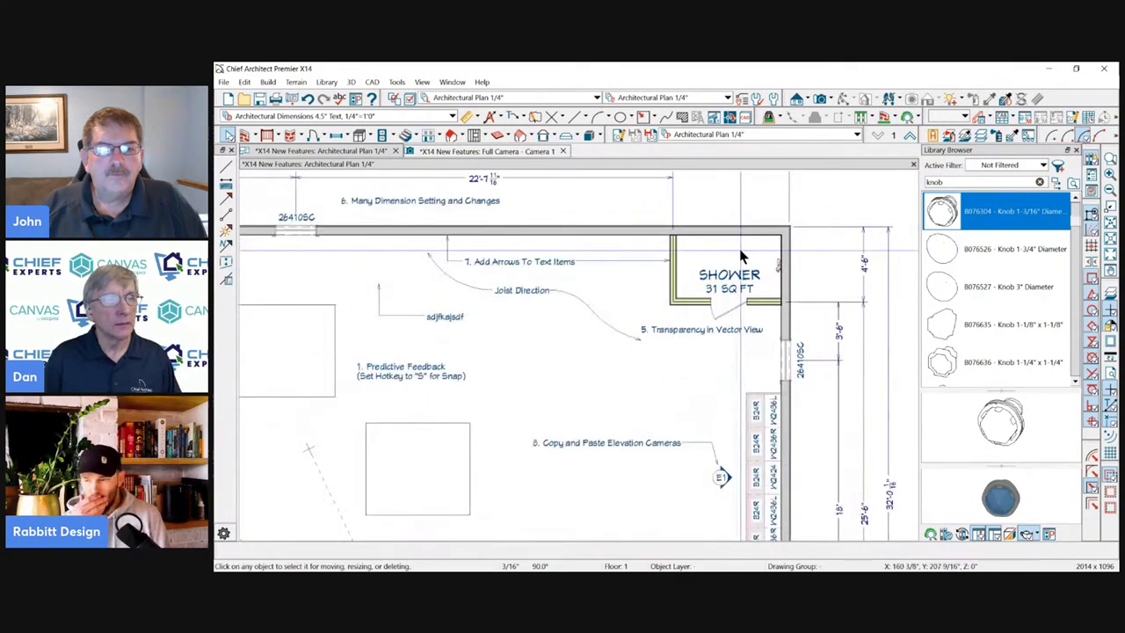
Place a full camera aimed at the bathroom shower and orbit to face it.
{"action": "left_click", "coordinate": [822, 103]}
{"action": "left_click_drag", "start_coordinate": [542, 363], "coordinate": [619, 347]}
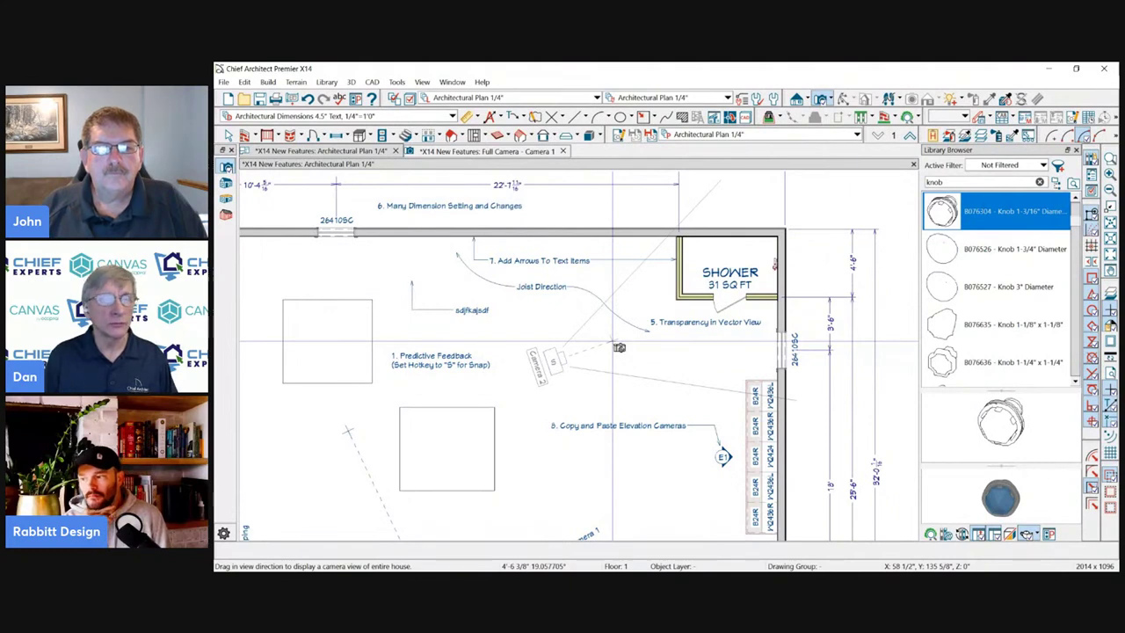
{"action": "left_click_drag", "start_coordinate": [620, 347], "coordinate": [619, 345]}
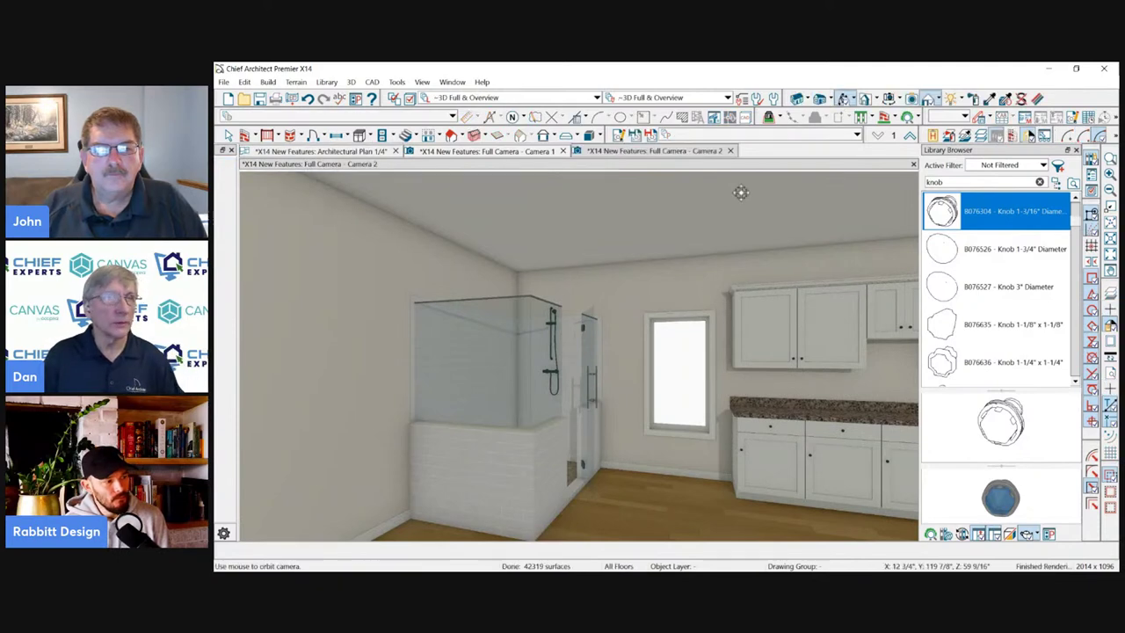
{"action": "left_click_drag", "start_coordinate": [686, 283], "coordinate": [623, 313]}
{"action": "left_click_drag", "start_coordinate": [664, 383], "coordinate": [568, 366]}
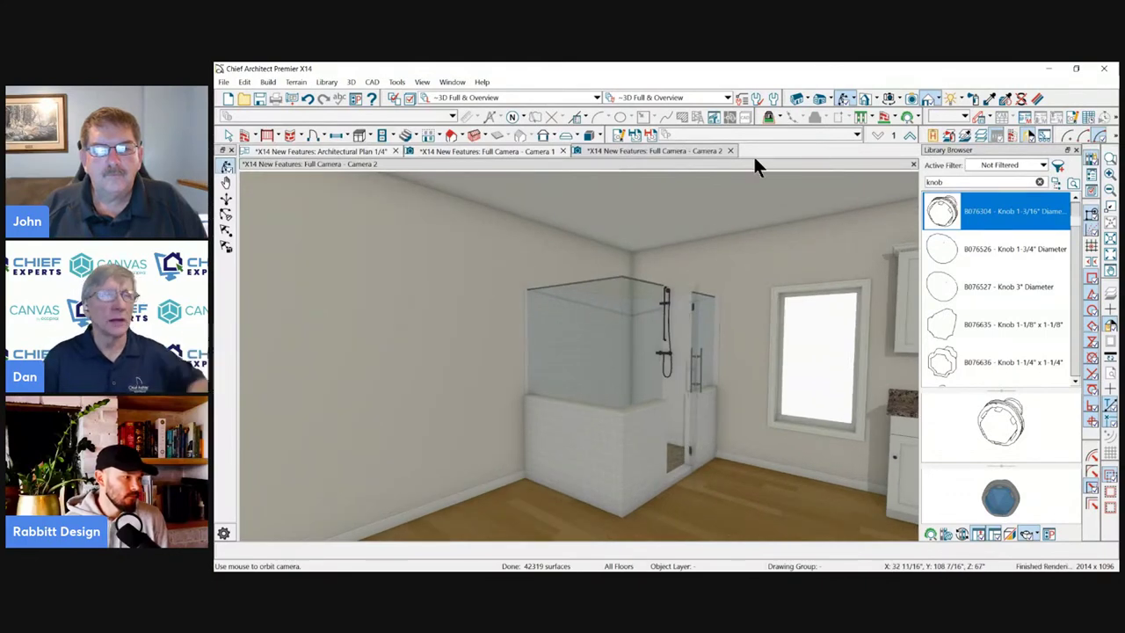
Switch the camera view to a line illustration rendering technique and orbit around the shower.
{"action": "left_click", "coordinate": [938, 100]}
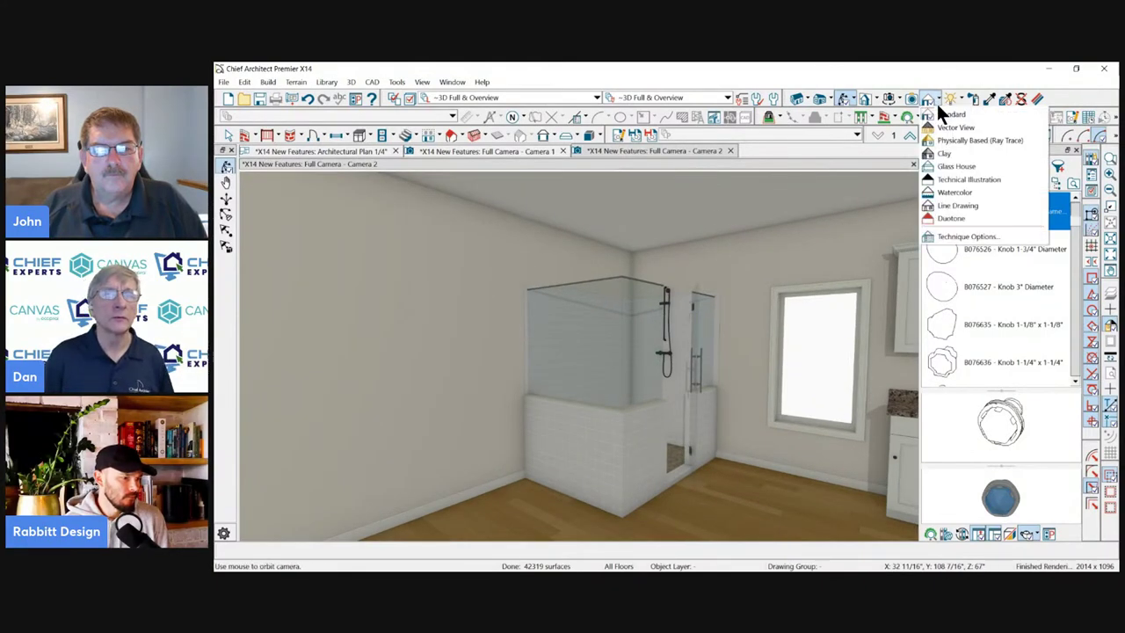
{"action": "left_click", "coordinate": [966, 123]}
{"action": "left_click_drag", "start_coordinate": [762, 408], "coordinate": [642, 362]}
{"action": "left_click_drag", "start_coordinate": [735, 272], "coordinate": [741, 370]}
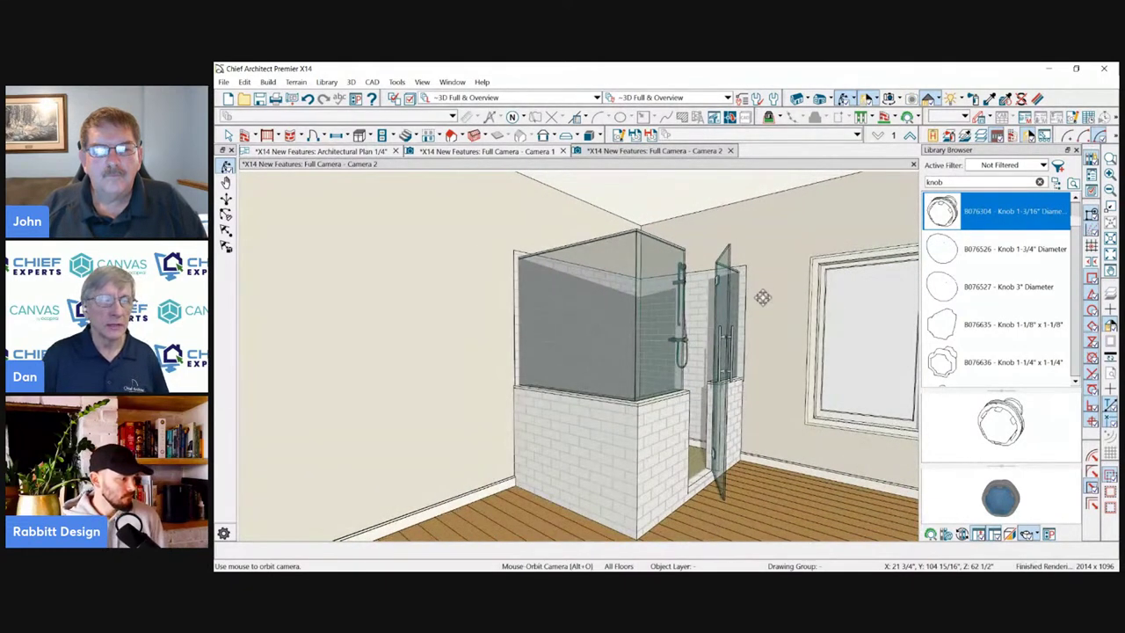
{"action": "left_click_drag", "start_coordinate": [592, 301], "coordinate": [731, 351]}
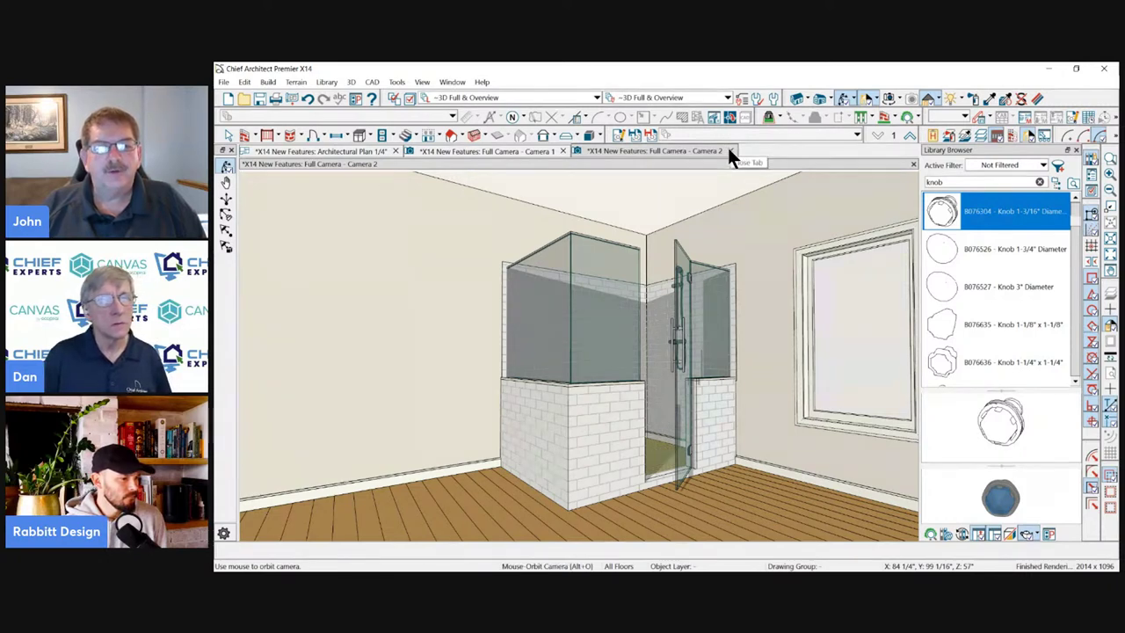
Open Rendering Technique Options and preview Line Drawing, Watercolor, Technical Illustration and Glass House.
{"action": "left_click", "coordinate": [876, 99]}
{"action": "left_click", "coordinate": [940, 97]}
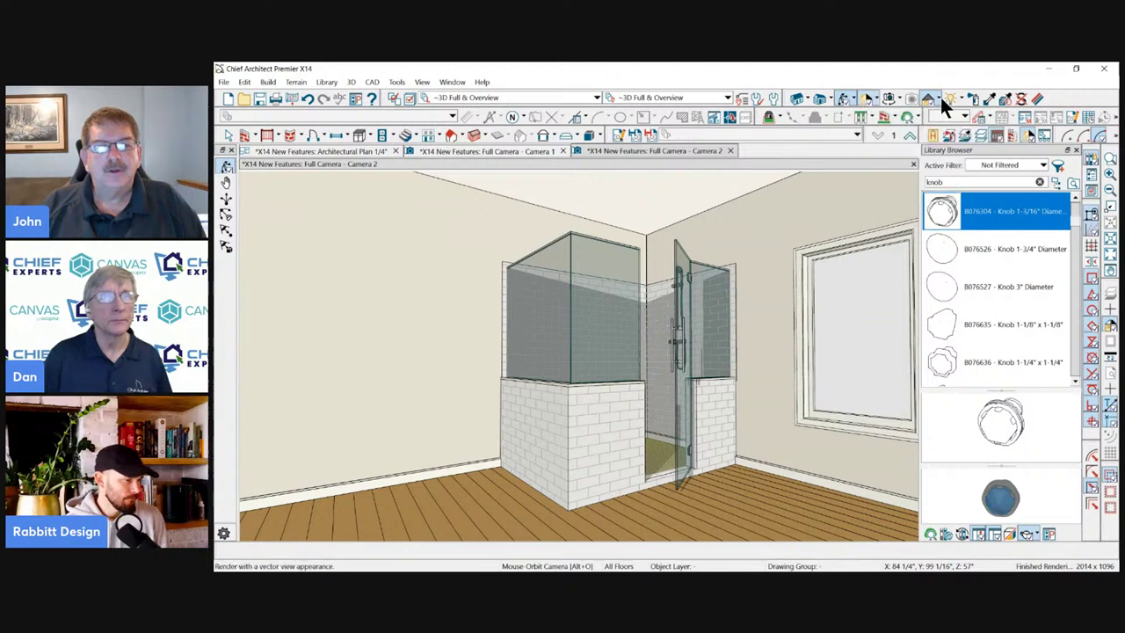
{"action": "left_click", "coordinate": [937, 93]}
{"action": "left_click", "coordinate": [947, 244]}
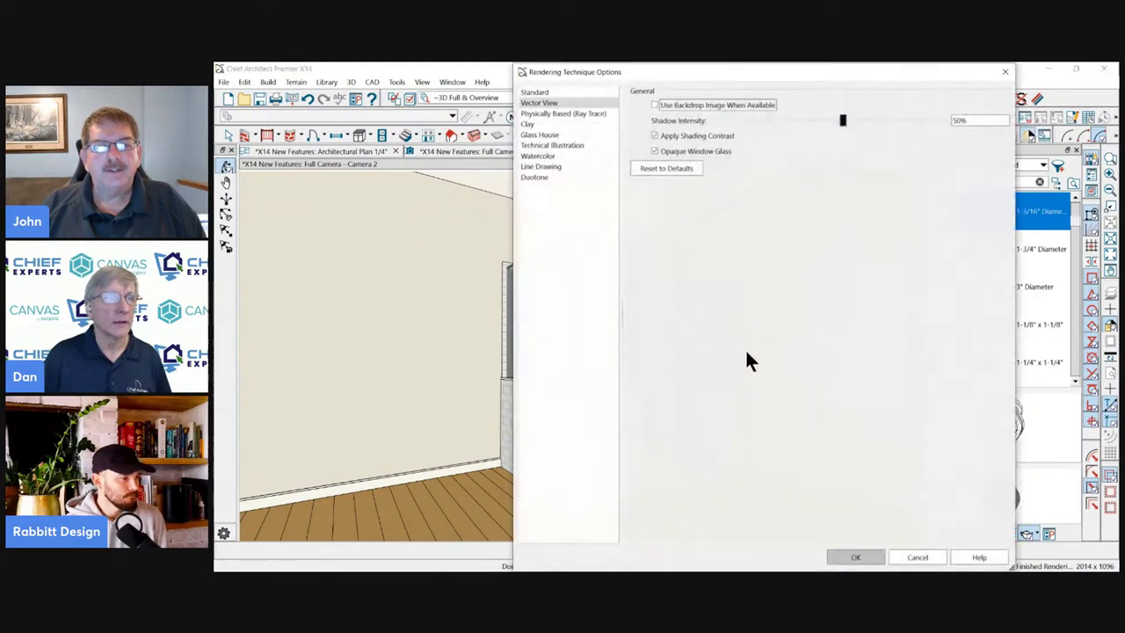
{"action": "left_click", "coordinate": [539, 166]}
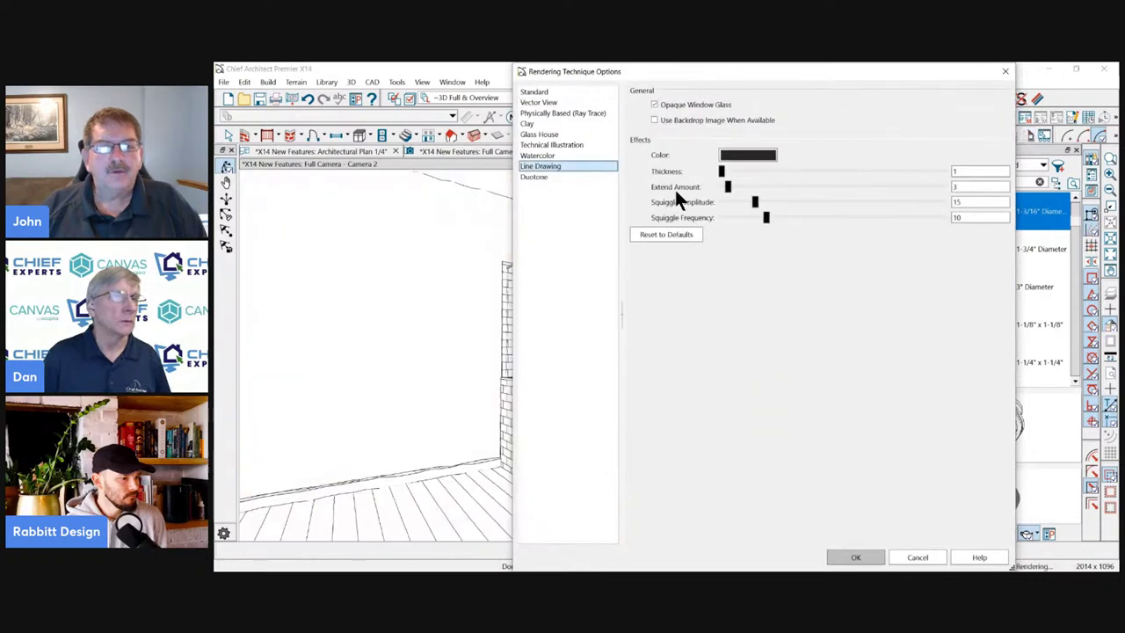
{"action": "left_click", "coordinate": [536, 155]}
{"action": "left_click", "coordinate": [538, 144]}
{"action": "left_click", "coordinate": [539, 134]}
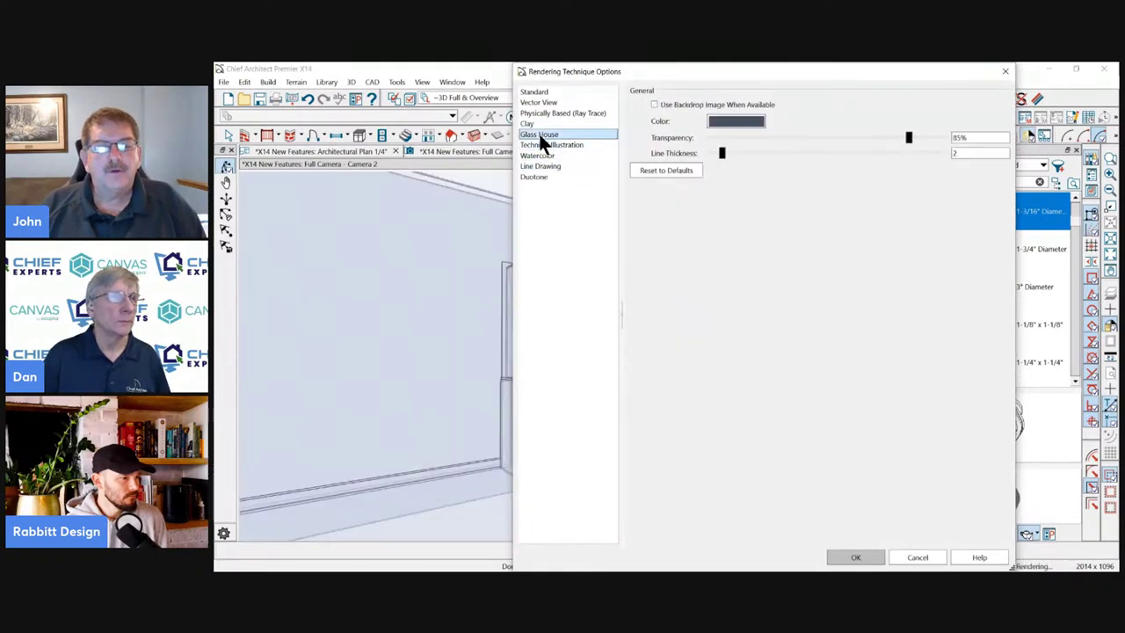
{"action": "left_click", "coordinate": [539, 144]}
{"action": "left_click", "coordinate": [532, 157]}
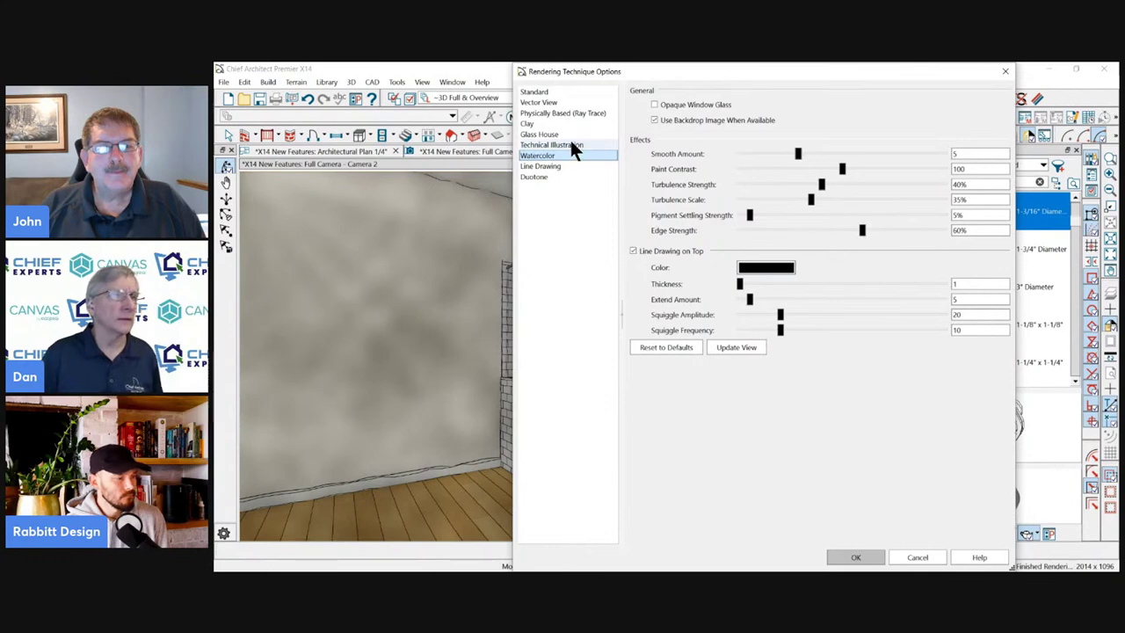
{"action": "left_click", "coordinate": [572, 146]}
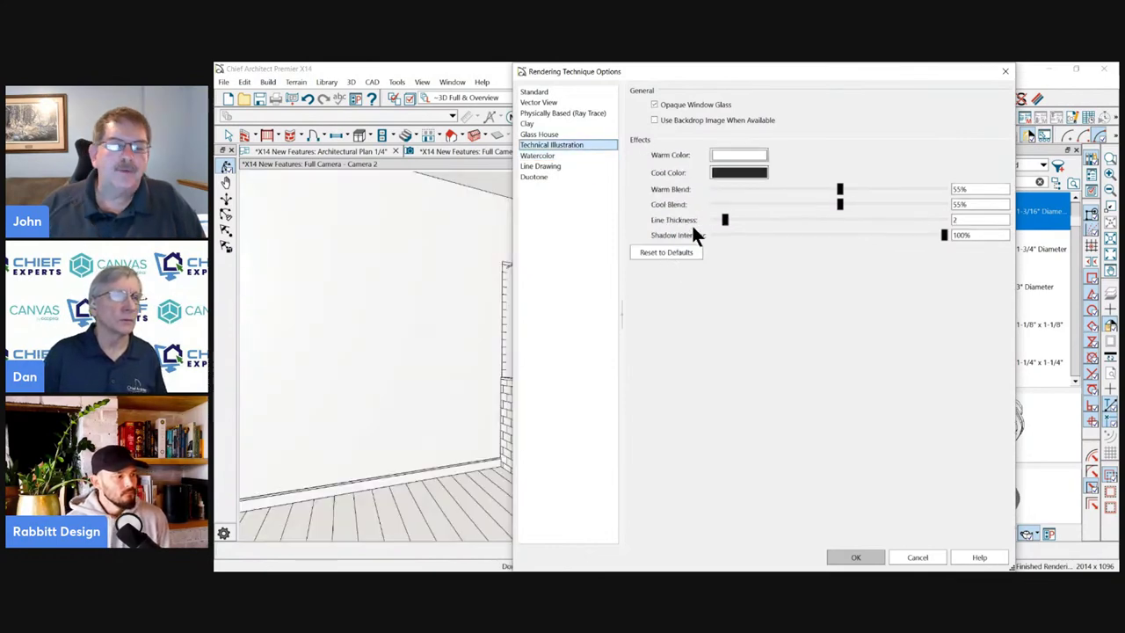
After comparing Standard and Vector View, apply Clay with Line Drawing on Top.
{"action": "left_click", "coordinate": [534, 92]}
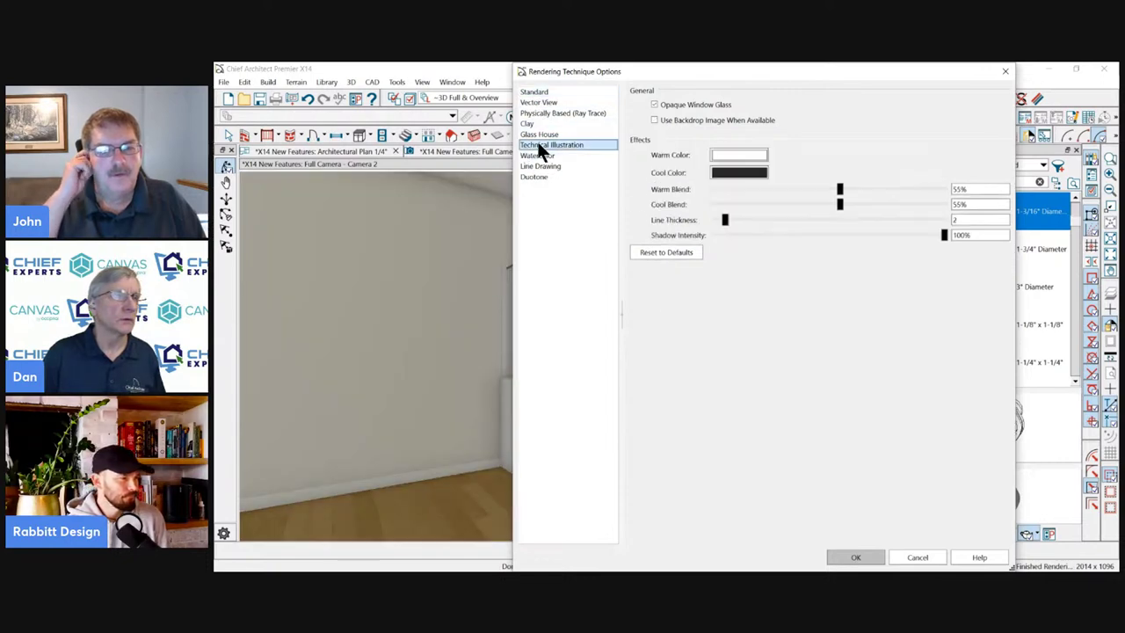
{"action": "left_click", "coordinate": [541, 148]}
{"action": "left_click", "coordinate": [543, 104]}
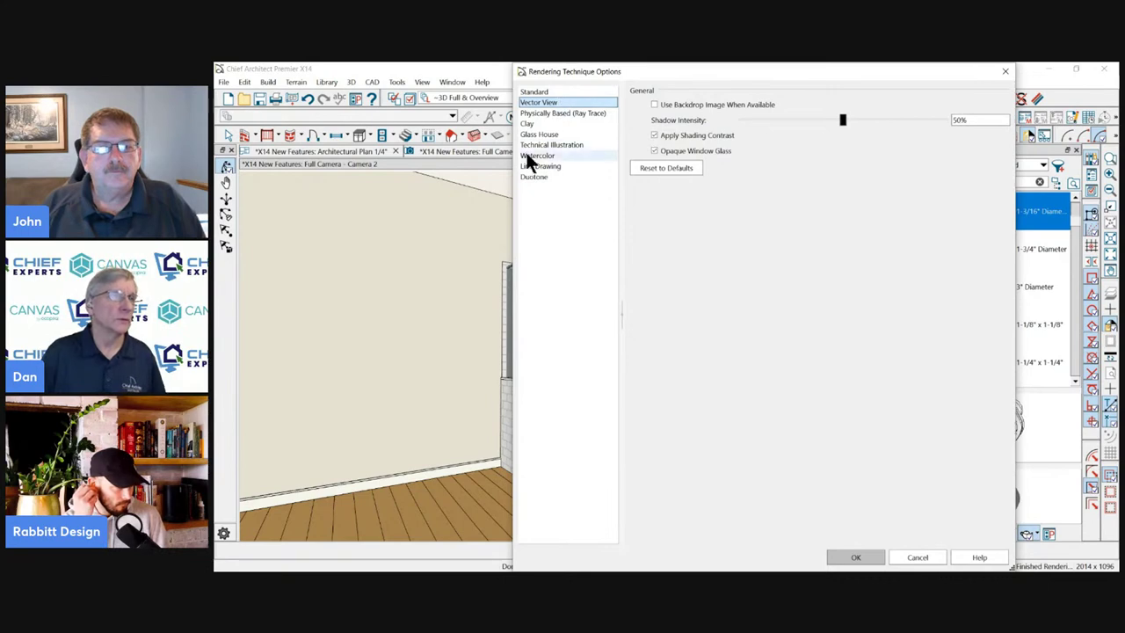
{"action": "left_click", "coordinate": [538, 155]}
{"action": "left_click", "coordinate": [549, 134]}
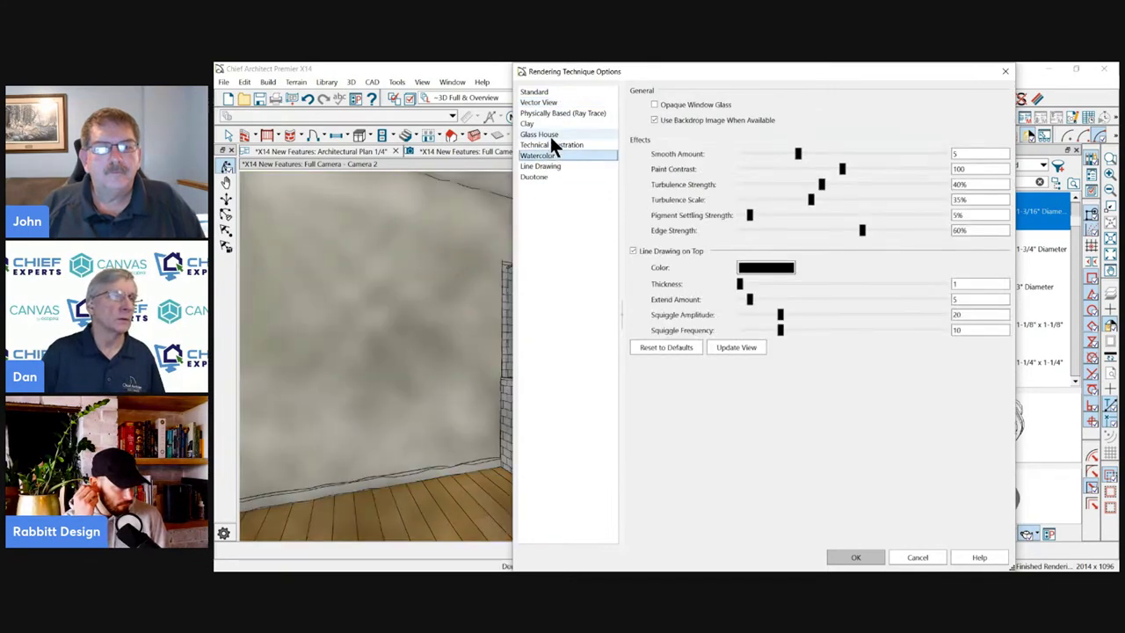
{"action": "left_click", "coordinate": [530, 123]}
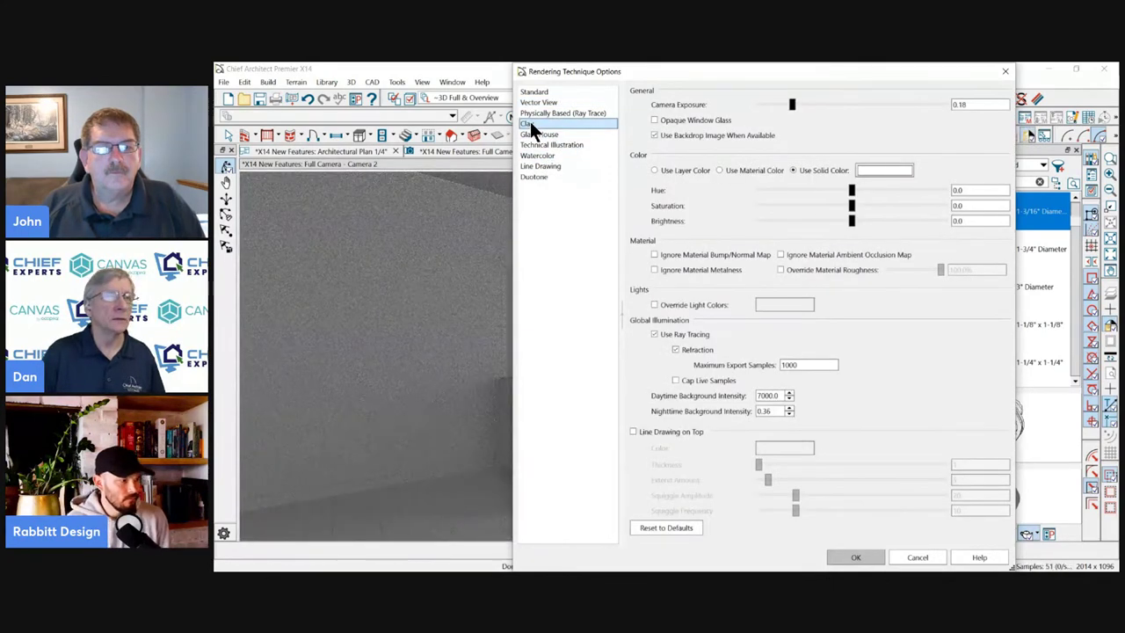
{"action": "left_click", "coordinate": [659, 432]}
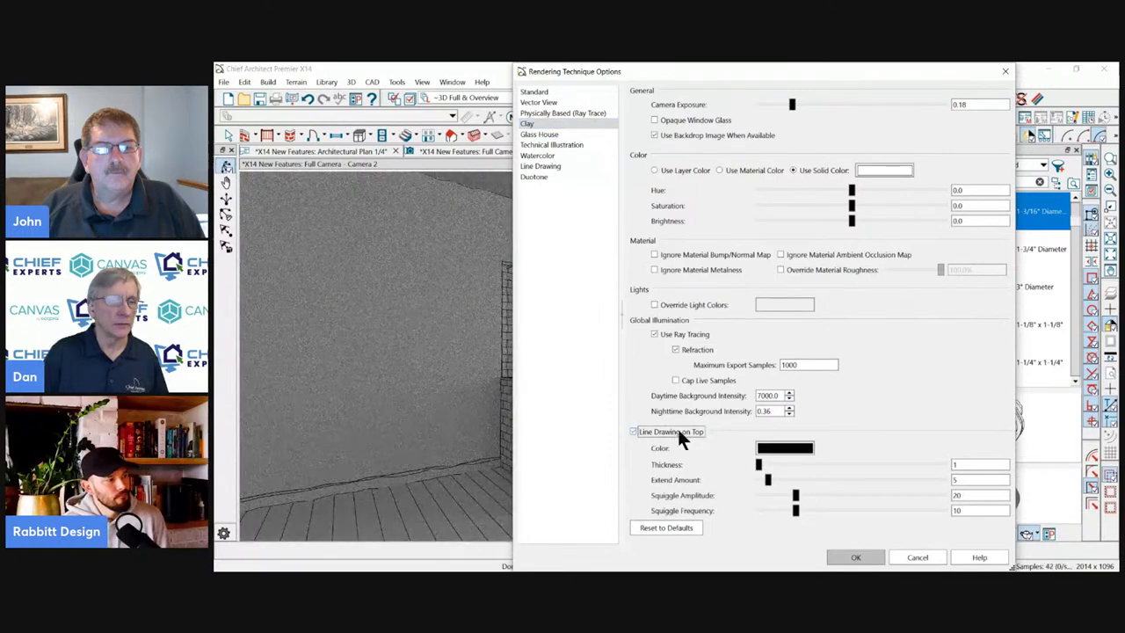
{"action": "left_click", "coordinate": [854, 557]}
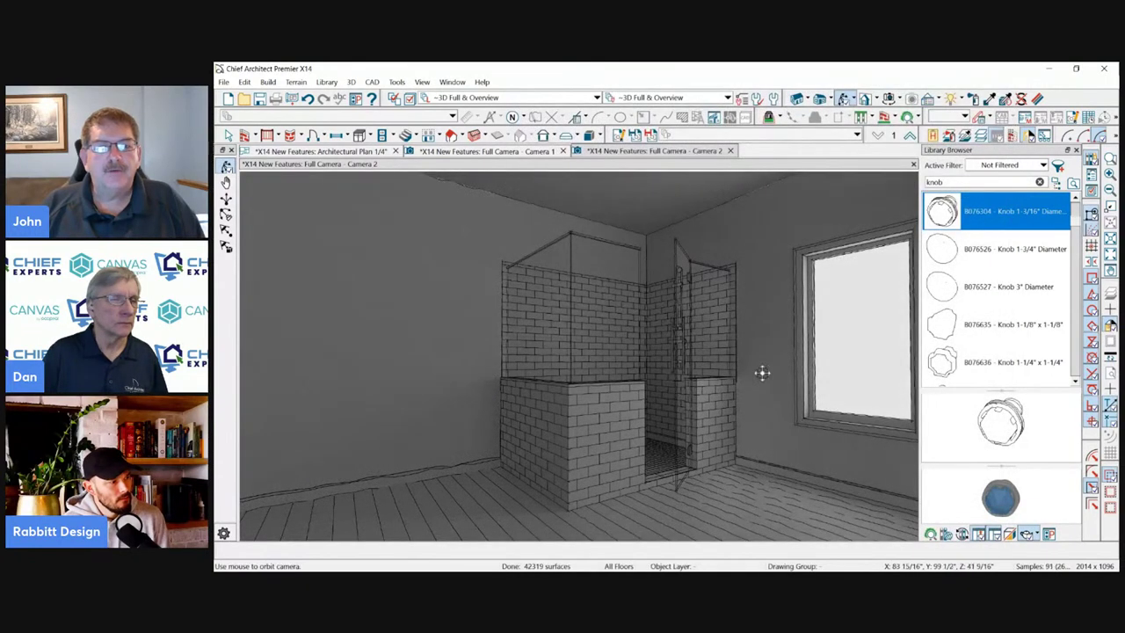
{"action": "left_click_drag", "start_coordinate": [702, 341], "coordinate": [685, 337]}
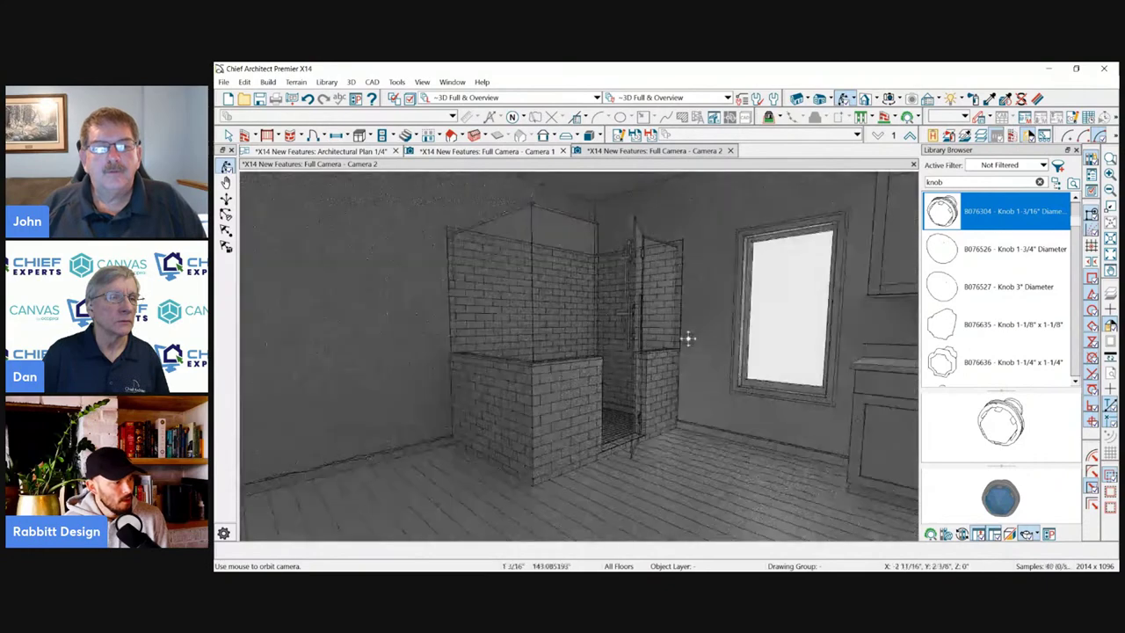
Close the Camera 2 view and place a new full camera aimed across the bathroom.
{"action": "left_click", "coordinate": [731, 150]}
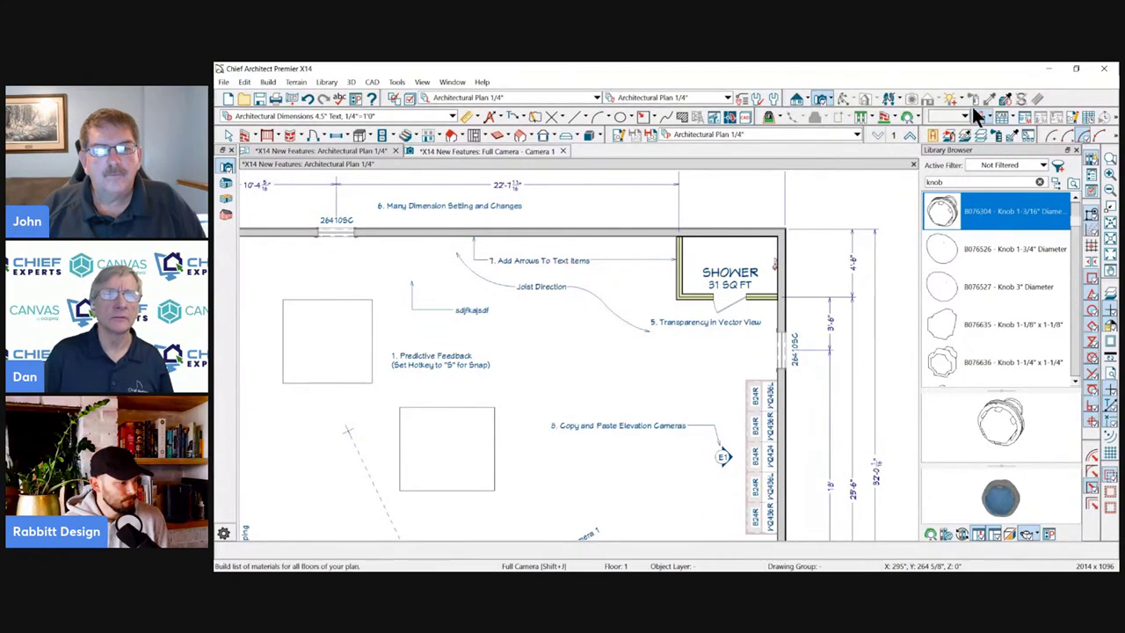
{"action": "left_click", "coordinate": [821, 100]}
{"action": "left_click_drag", "start_coordinate": [496, 350], "coordinate": [569, 337]}
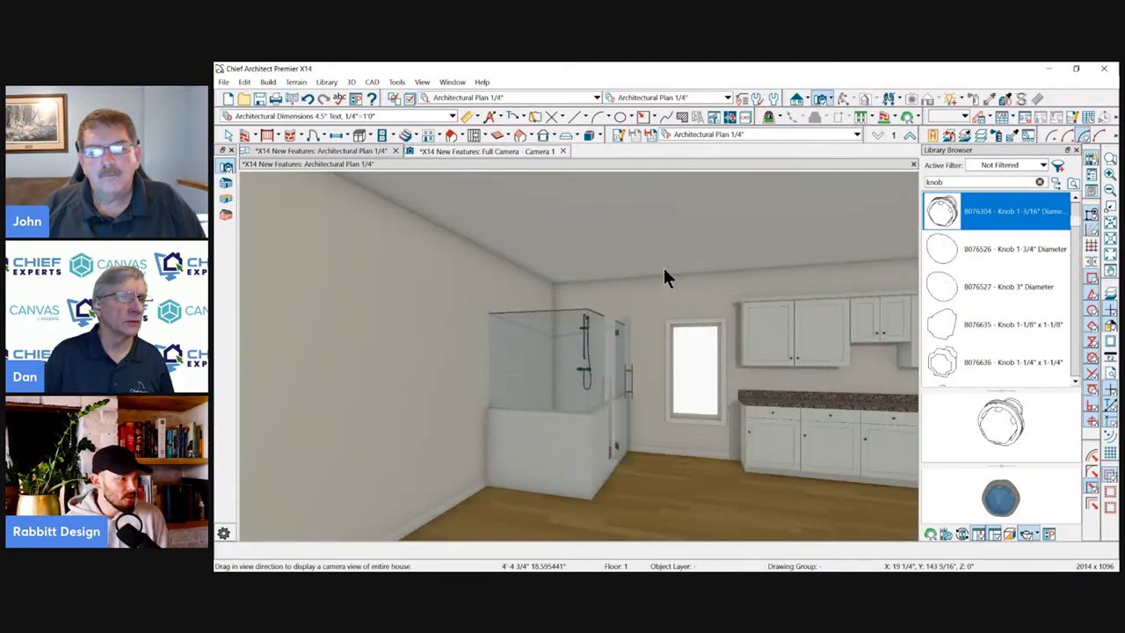
Open Rendering Technique Options and dismiss them without changes, keeping Standard rendering.
{"action": "left_click", "coordinate": [934, 98]}
{"action": "left_click", "coordinate": [962, 235]}
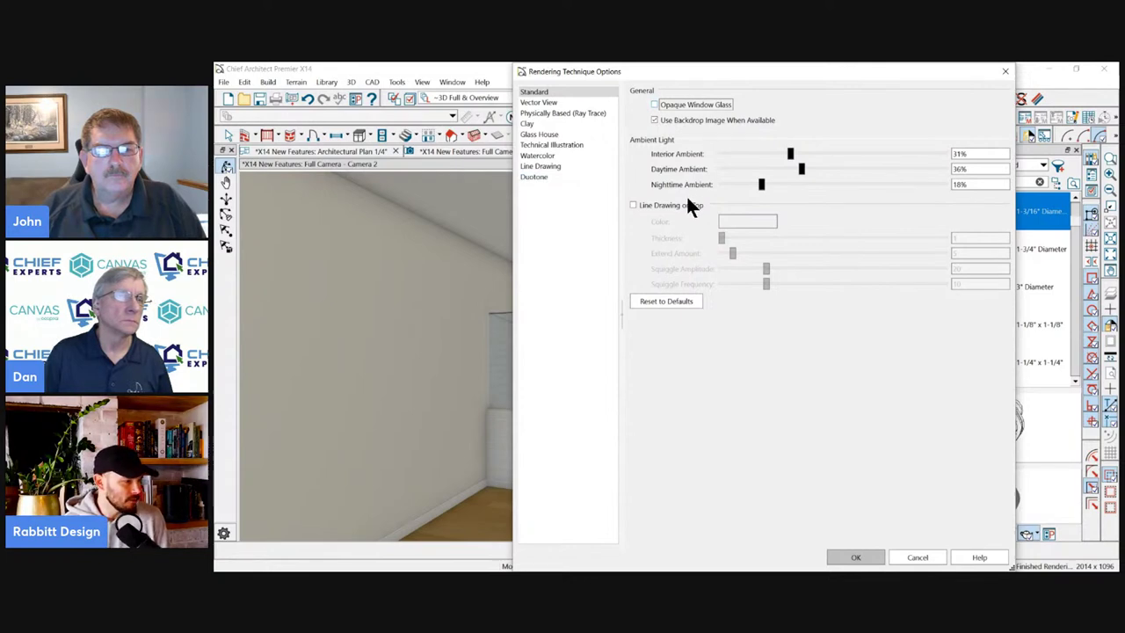
{"action": "left_click", "coordinate": [901, 563]}
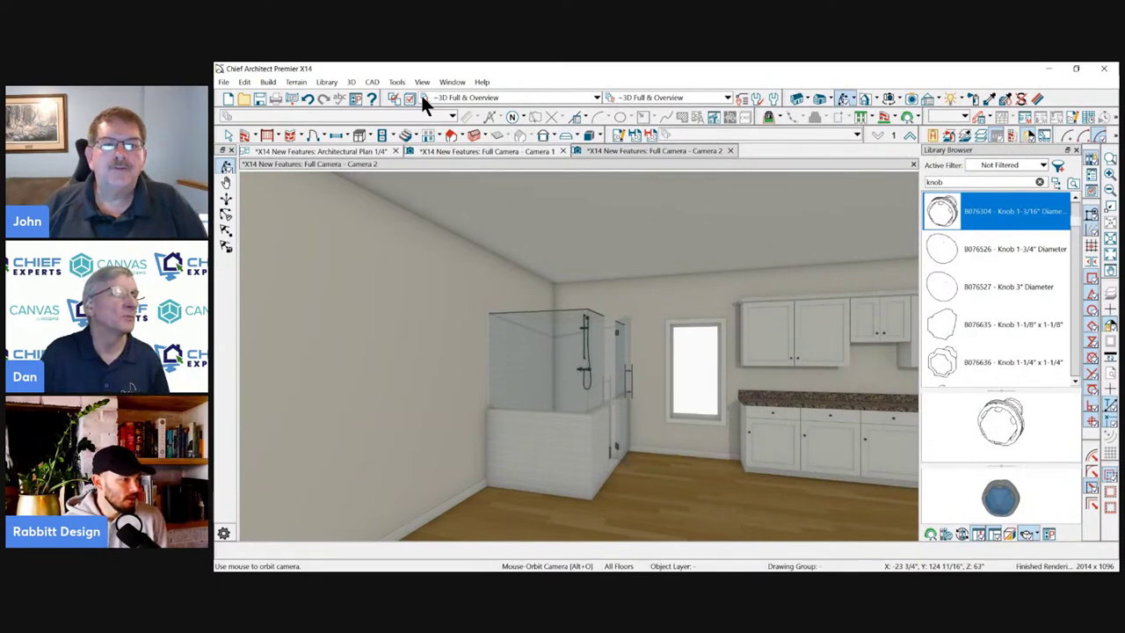
{"action": "left_click", "coordinate": [357, 96]}
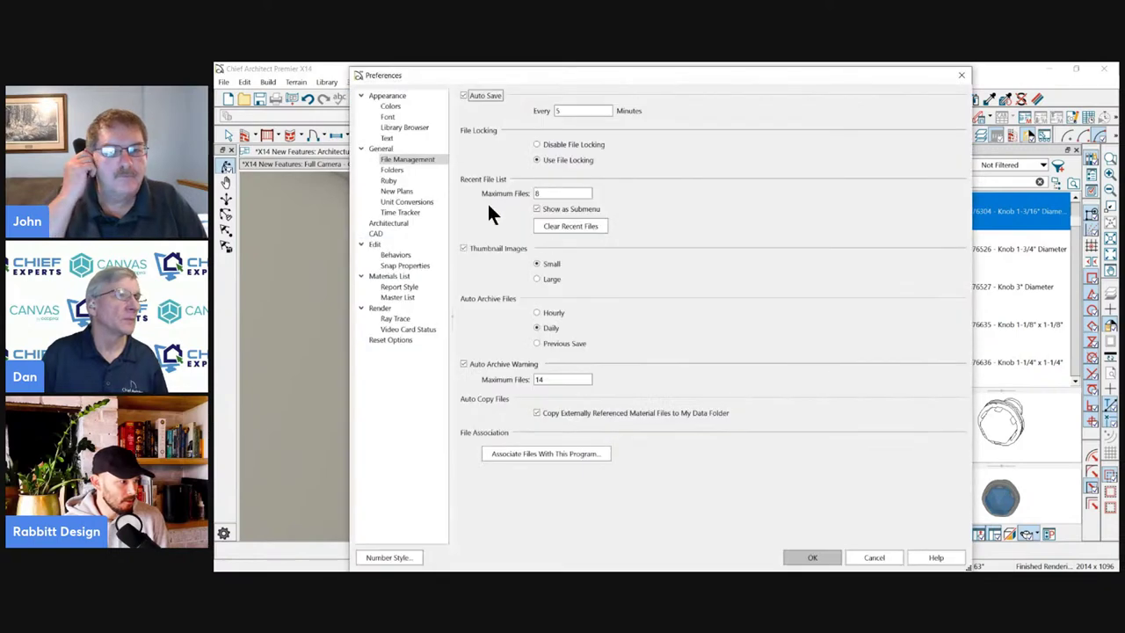
On the Appearance Colors page, lower the pink Selection Fill's opacity and save the preferences.
{"action": "left_click", "coordinate": [392, 98]}
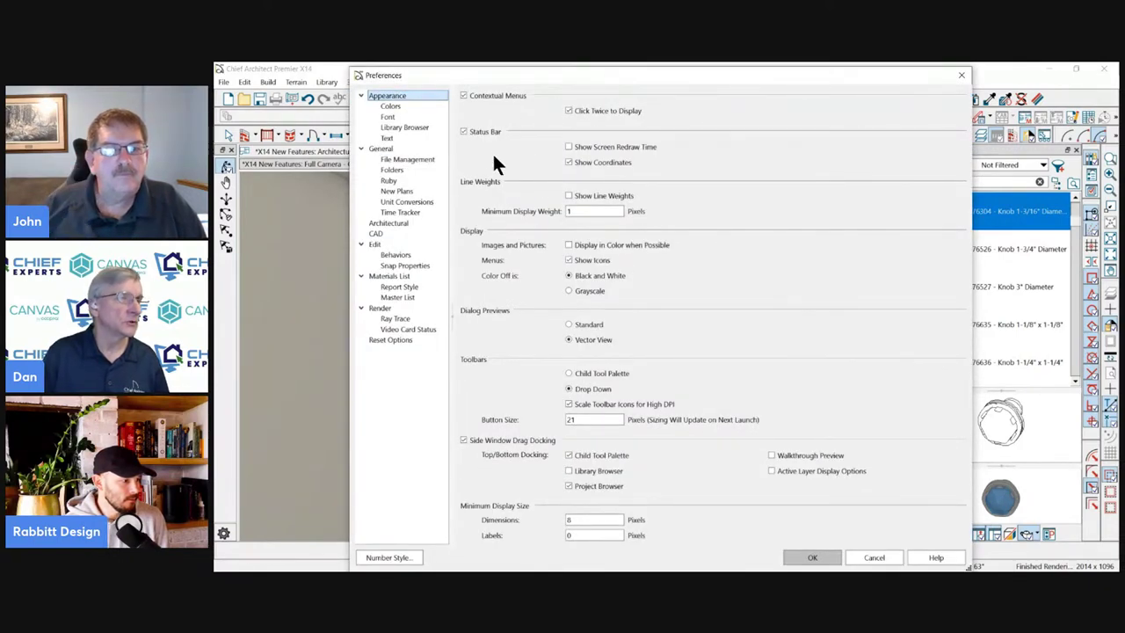
{"action": "left_click", "coordinate": [390, 105]}
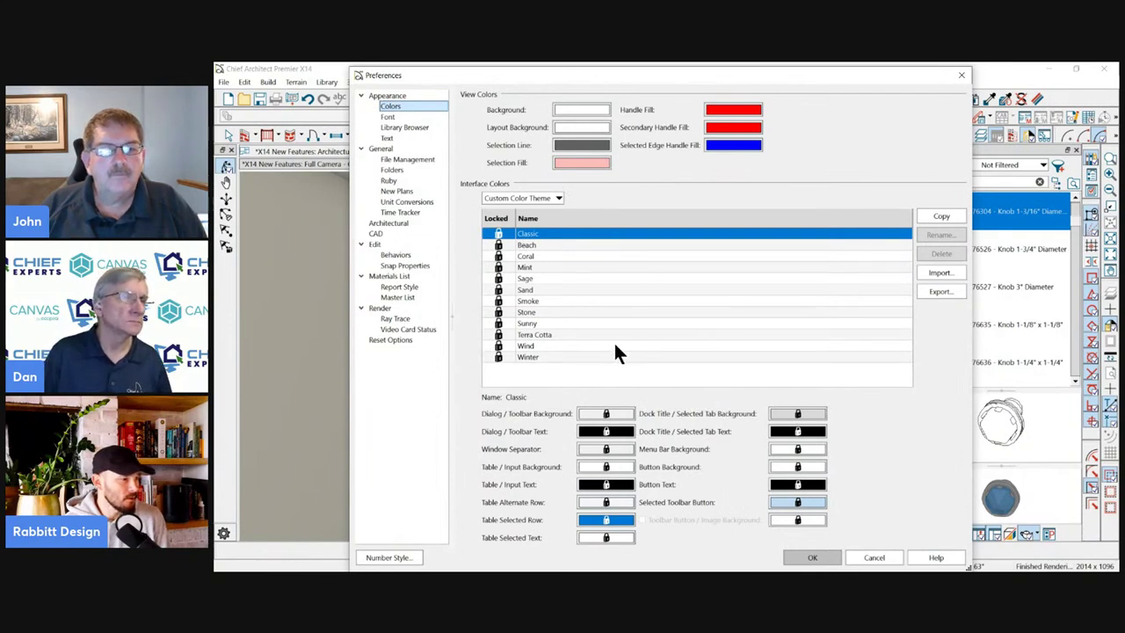
{"action": "left_click", "coordinate": [568, 163]}
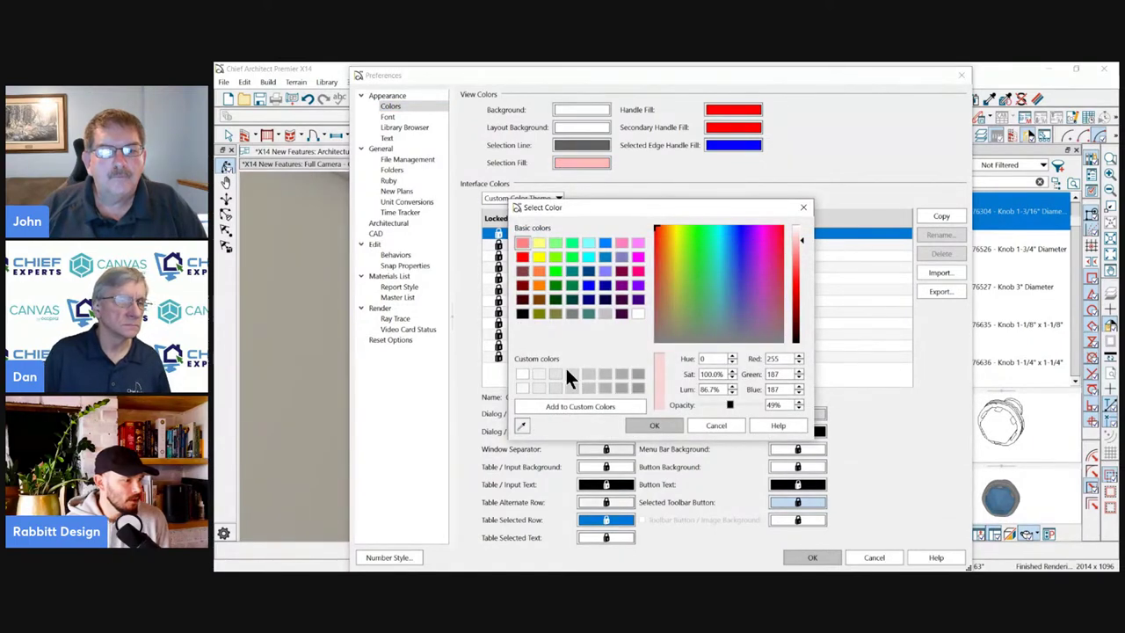
{"action": "mouse_move", "coordinate": [730, 405]}
{"action": "left_mouse_down"}
{"action": "mouse_move", "coordinate": [706, 404]}
{"action": "mouse_move", "coordinate": [740, 404]}
{"action": "mouse_move", "coordinate": [703, 405]}
{"action": "mouse_move", "coordinate": [723, 404]}
{"action": "left_mouse_up"}
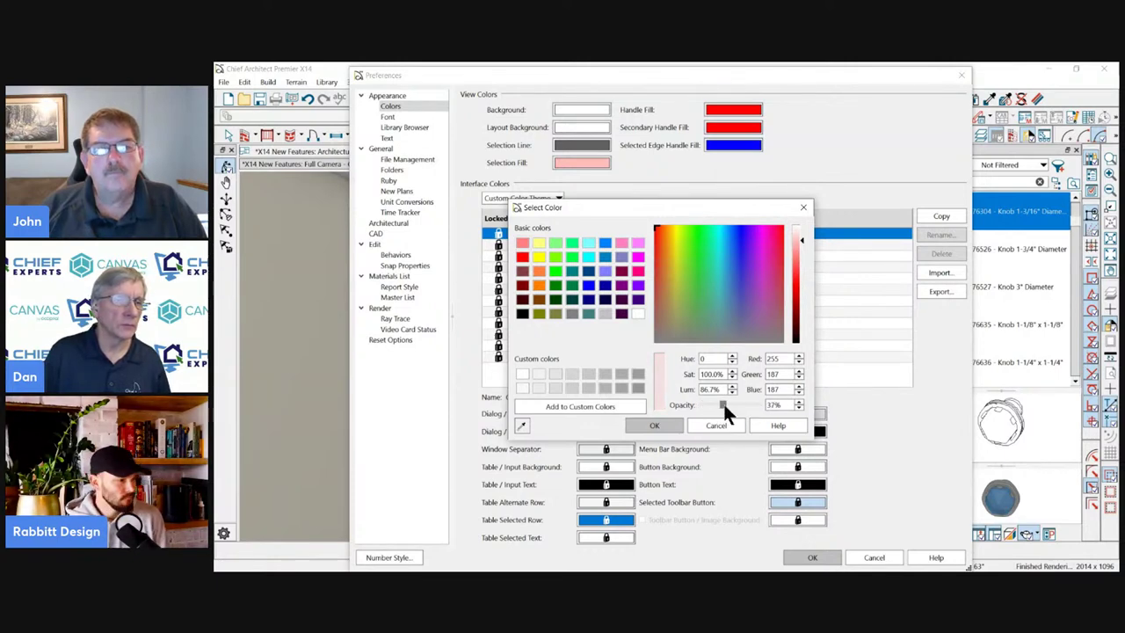
{"action": "left_click", "coordinate": [674, 427]}
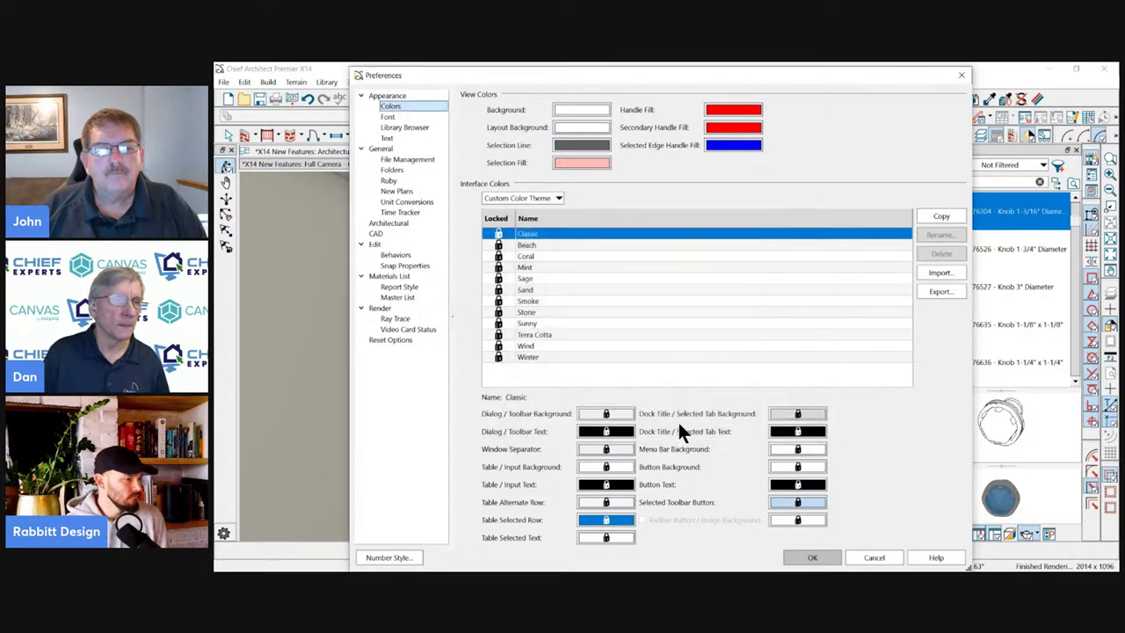
{"action": "left_click", "coordinate": [812, 558]}
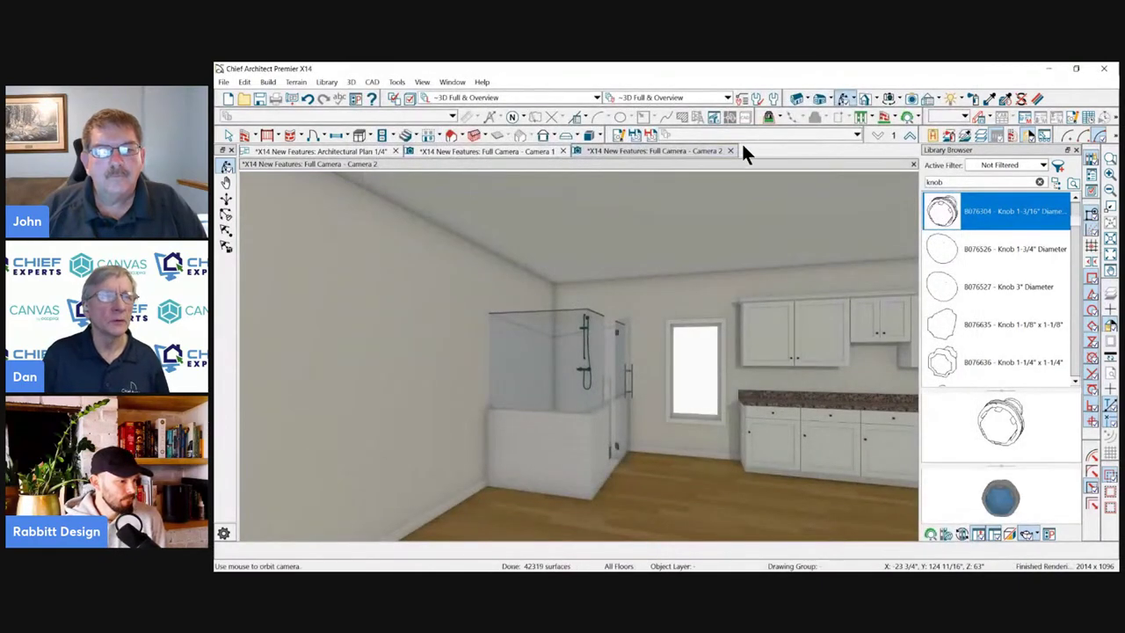
Close the Camera 2 view and select a room to check the new selection fill.
{"action": "key", "text": "ctrl+w"}
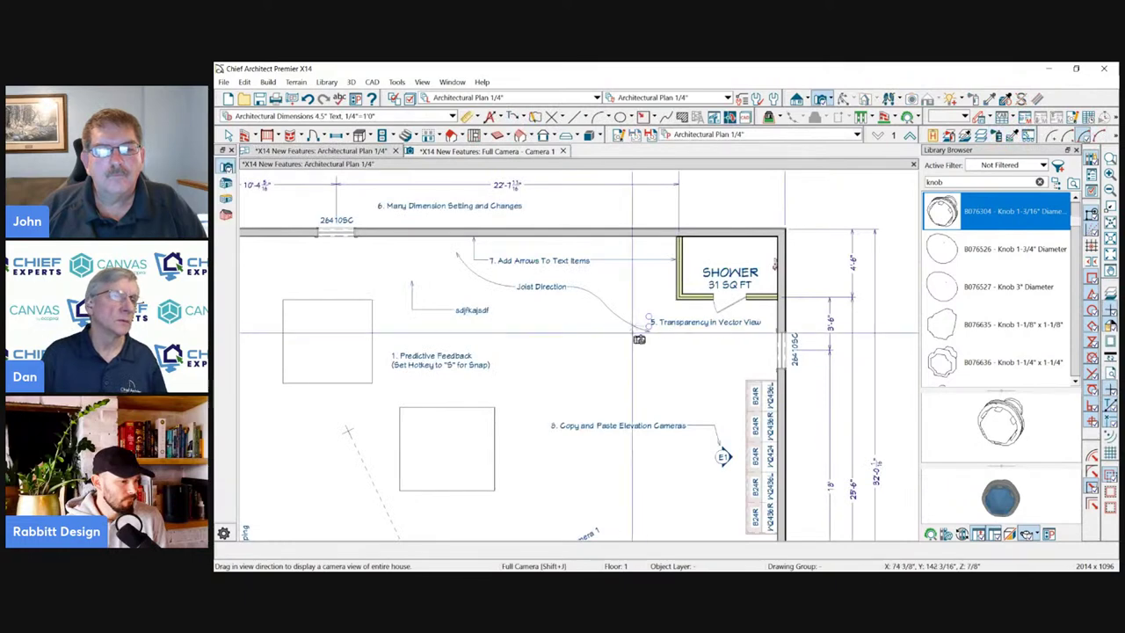
{"action": "left_click", "coordinate": [616, 340]}
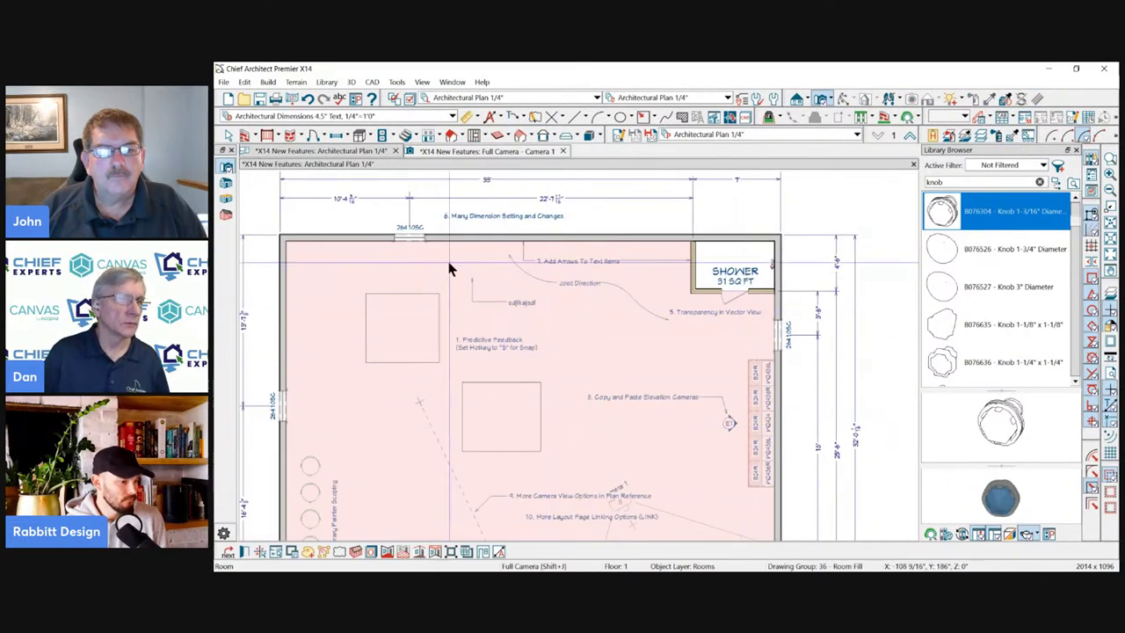
{"action": "scroll", "coordinate": [545, 228], "scroll_direction": "down", "scroll_amount": 2}
{"action": "scroll", "coordinate": [570, 312], "scroll_direction": "up", "scroll_amount": 2}
{"action": "scroll", "coordinate": [570, 312], "scroll_direction": "up", "scroll_amount": 1}
{"action": "scroll", "coordinate": [509, 269], "scroll_direction": "down", "scroll_amount": 2}
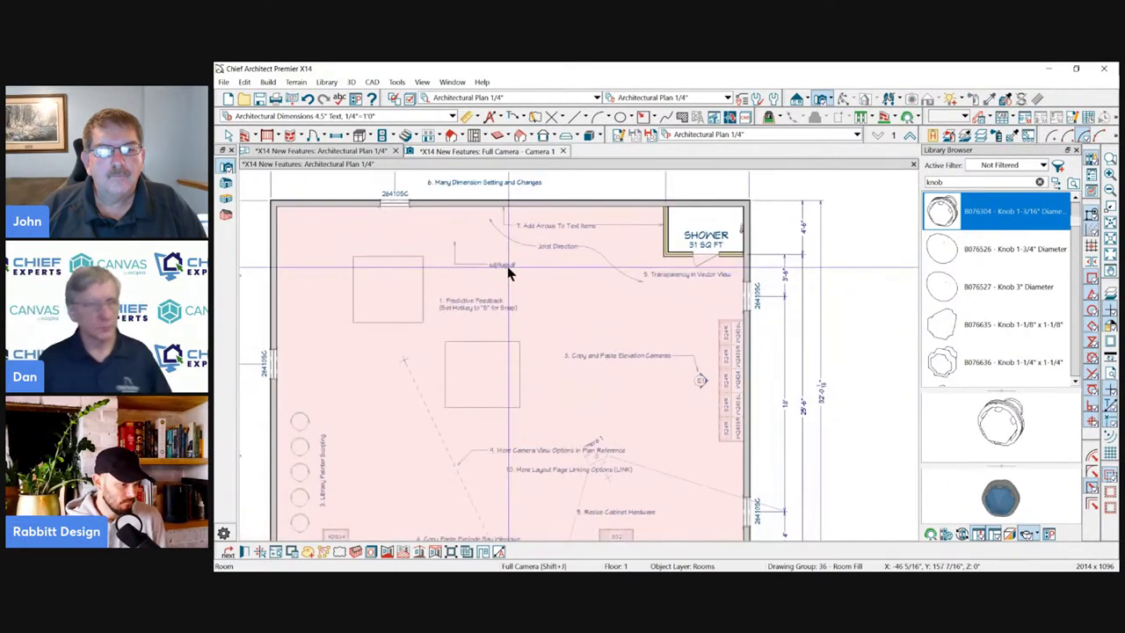
{"action": "key", "text": "space"}
Zoom around the Architectural Plan and select the E1 elevation camera.
{"action": "scroll", "coordinate": [683, 243], "scroll_direction": "down", "scroll_amount": 1}
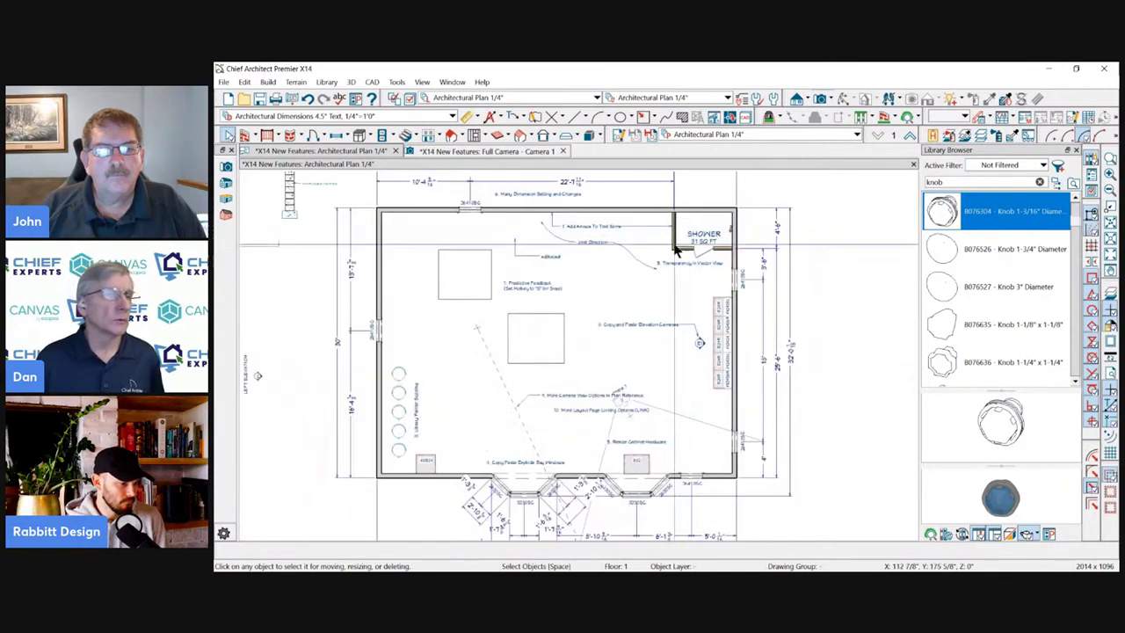
{"action": "scroll", "coordinate": [506, 195], "scroll_direction": "up", "scroll_amount": 2}
{"action": "scroll", "coordinate": [506, 196], "scroll_direction": "up", "scroll_amount": 1}
{"action": "scroll", "coordinate": [665, 294], "scroll_direction": "down", "scroll_amount": 4}
{"action": "scroll", "coordinate": [743, 431], "scroll_direction": "up", "scroll_amount": 5}
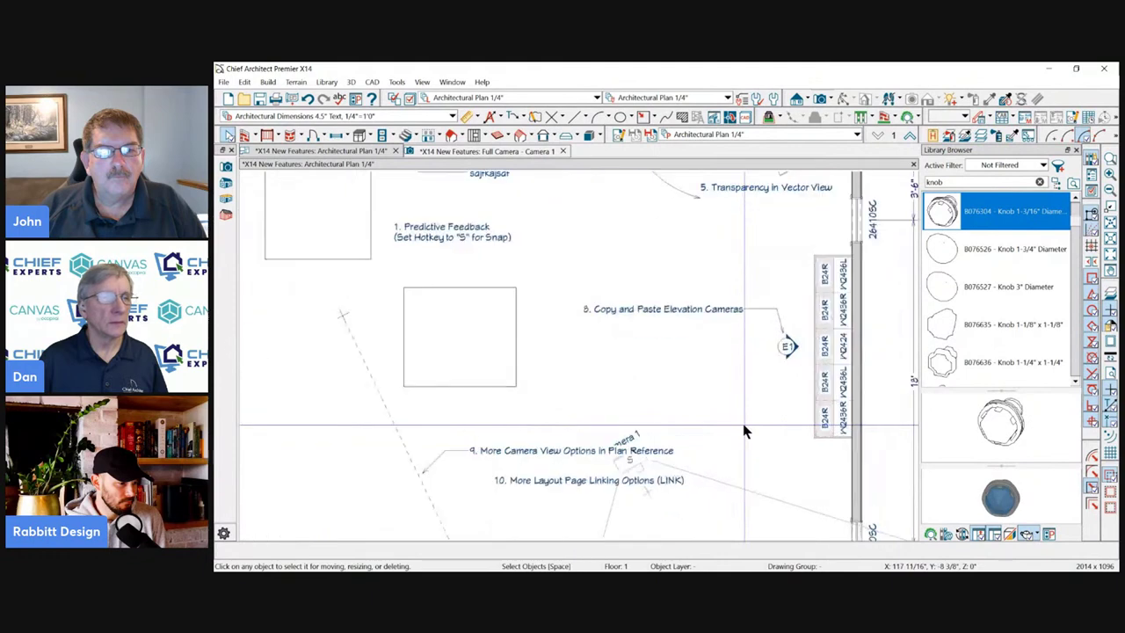
{"action": "scroll", "coordinate": [773, 400], "scroll_direction": "up", "scroll_amount": 2}
{"action": "left_click", "coordinate": [784, 341]}
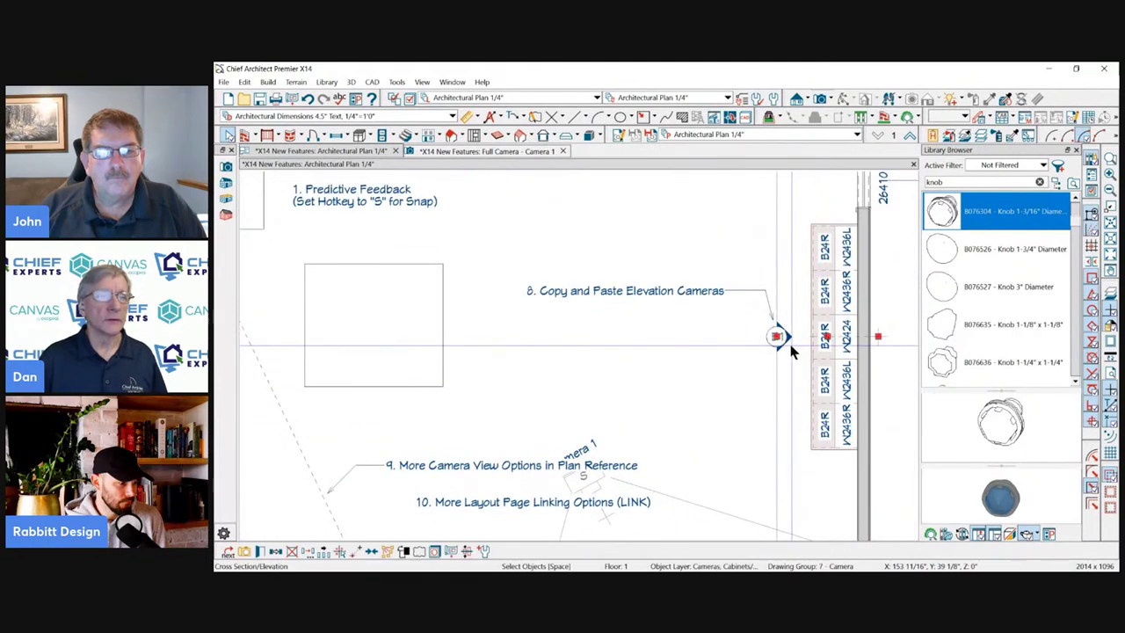
{"action": "scroll", "coordinate": [575, 343], "scroll_direction": "down", "scroll_amount": 1}
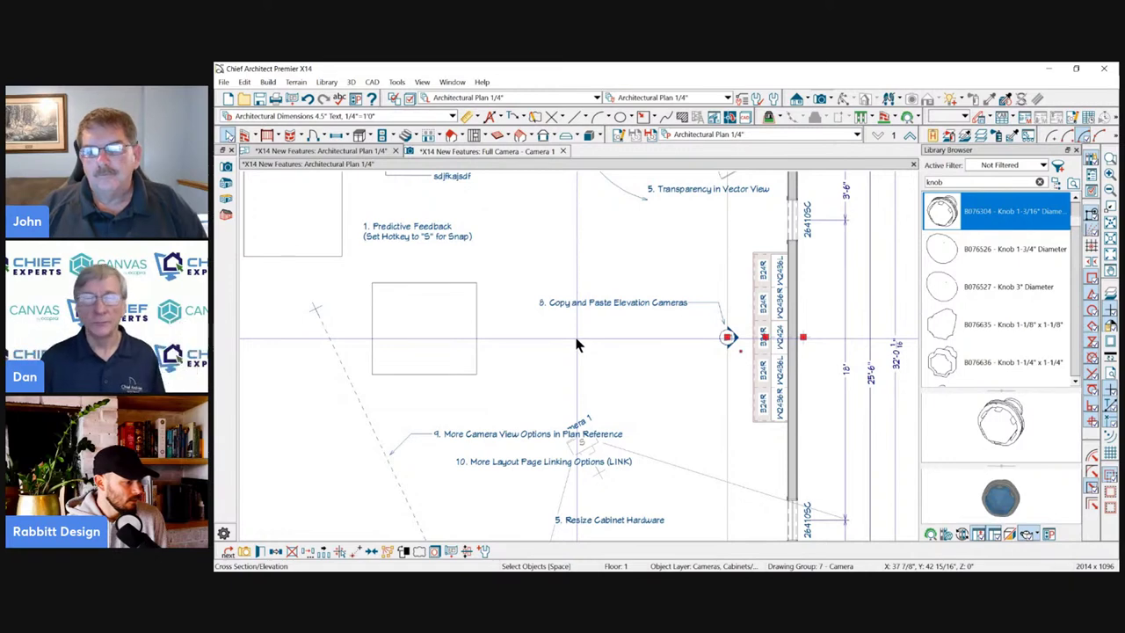
{"action": "scroll", "coordinate": [727, 321], "scroll_direction": "down", "scroll_amount": 3}
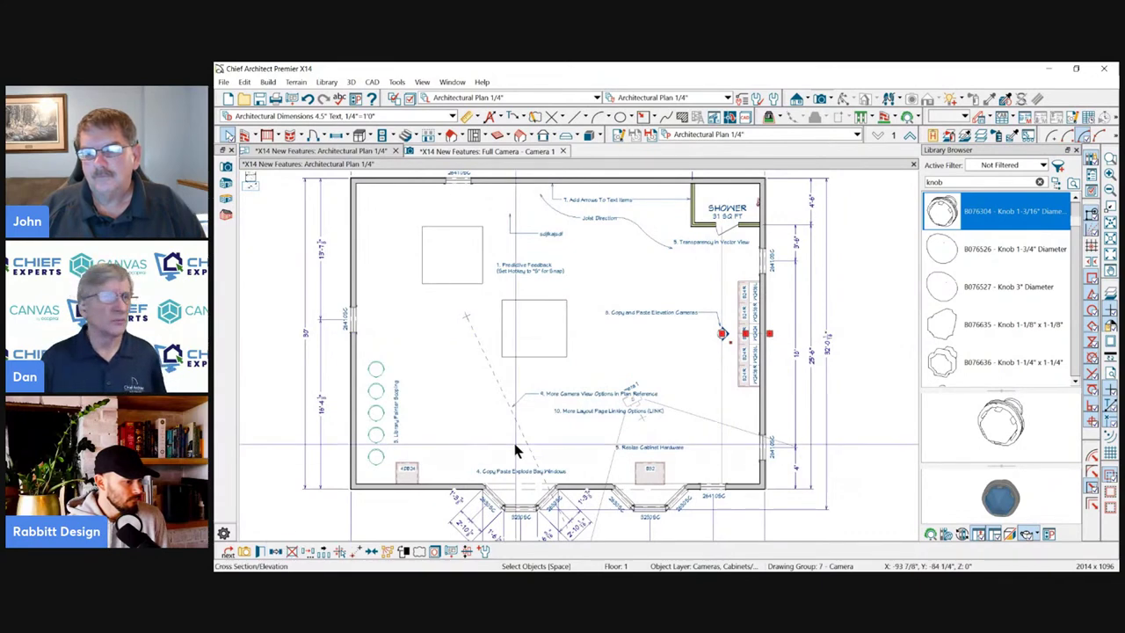
{"action": "scroll", "coordinate": [804, 362], "scroll_direction": "up", "scroll_amount": 2}
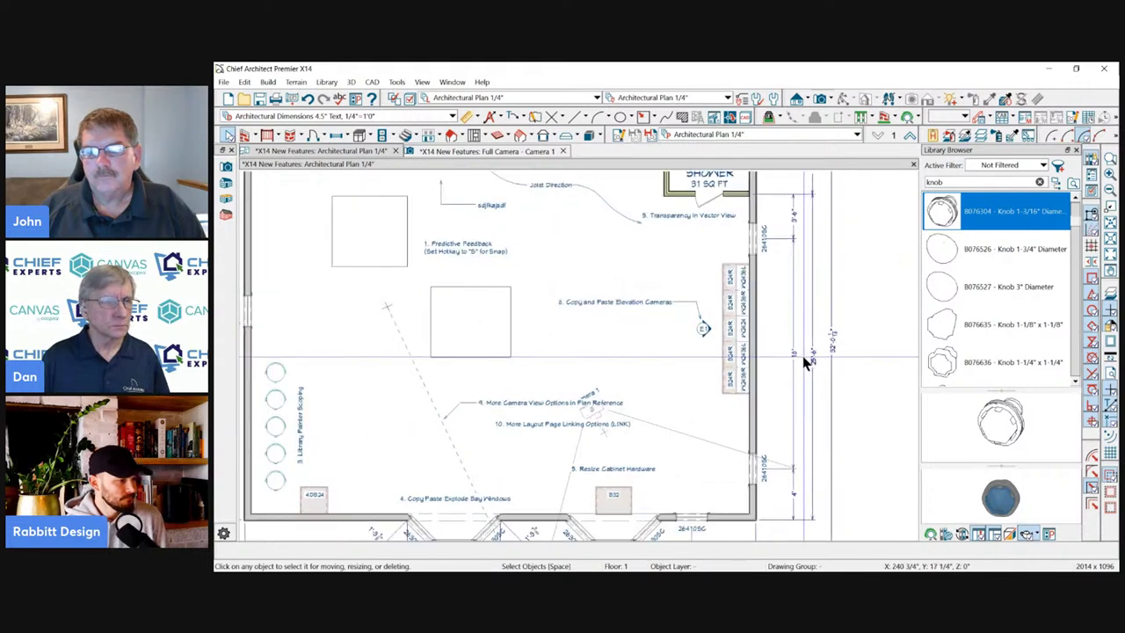
{"action": "scroll", "coordinate": [706, 326], "scroll_direction": "up", "scroll_amount": 1}
{"action": "left_click", "coordinate": [710, 327]}
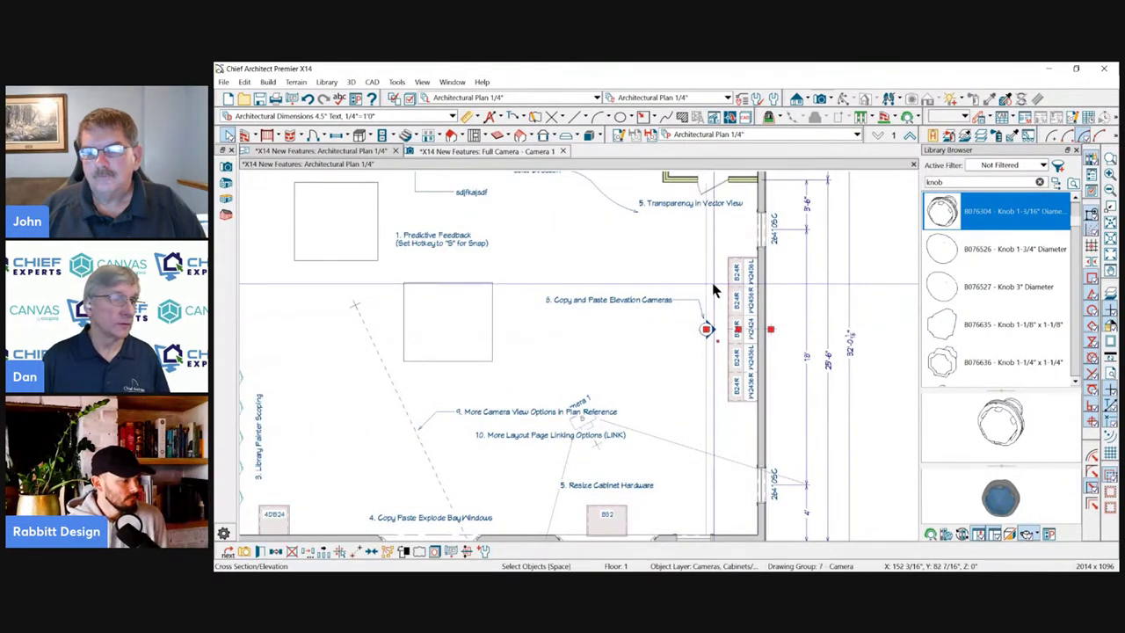
{"action": "scroll", "coordinate": [710, 288], "scroll_direction": "down", "scroll_amount": 1}
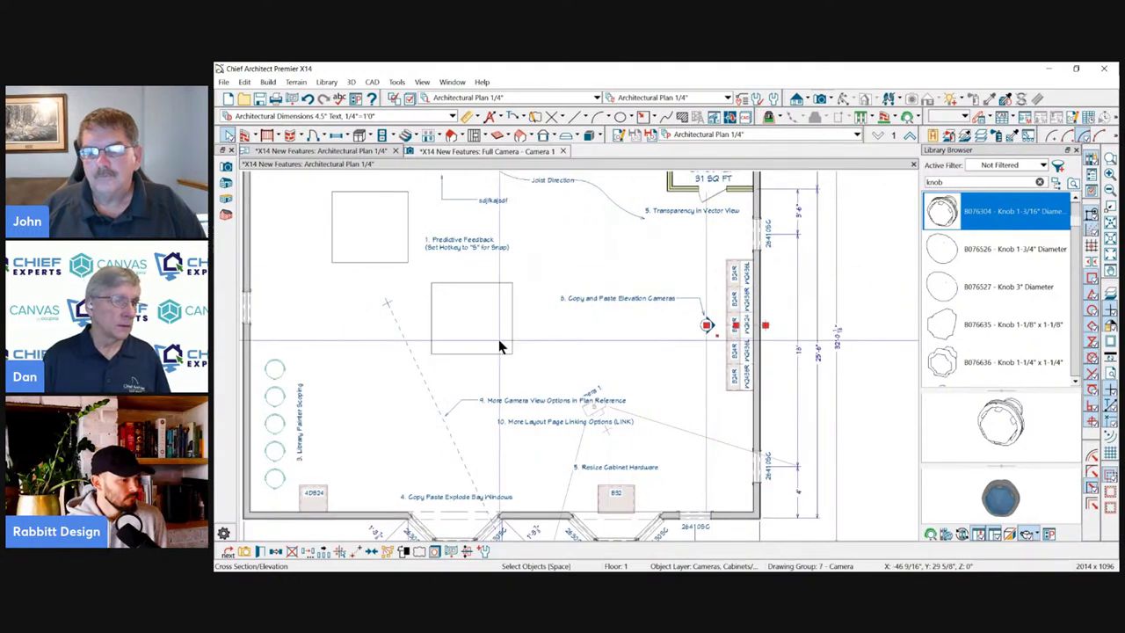
{"action": "scroll", "coordinate": [456, 486], "scroll_direction": "up", "scroll_amount": 1}
Select callout label 9, 'More Camera View Options in Plan Reference', and show the camera types.
{"action": "scroll", "coordinate": [456, 486], "scroll_direction": "up", "scroll_amount": 2}
{"action": "left_click", "coordinate": [532, 360]}
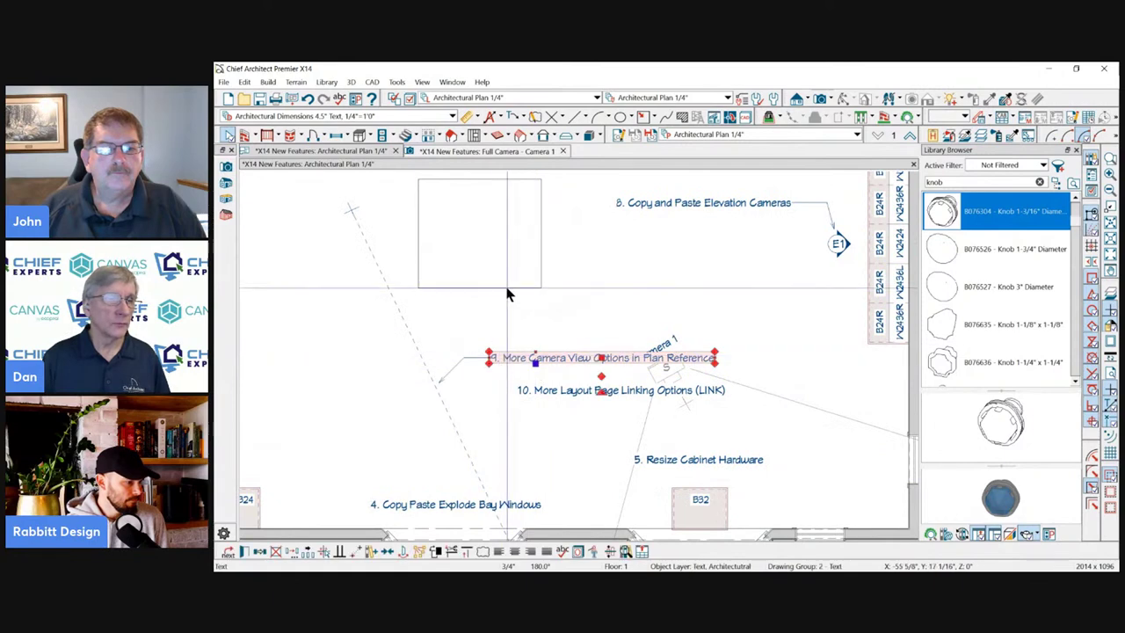
{"action": "scroll", "coordinate": [515, 237], "scroll_direction": "down", "scroll_amount": 2}
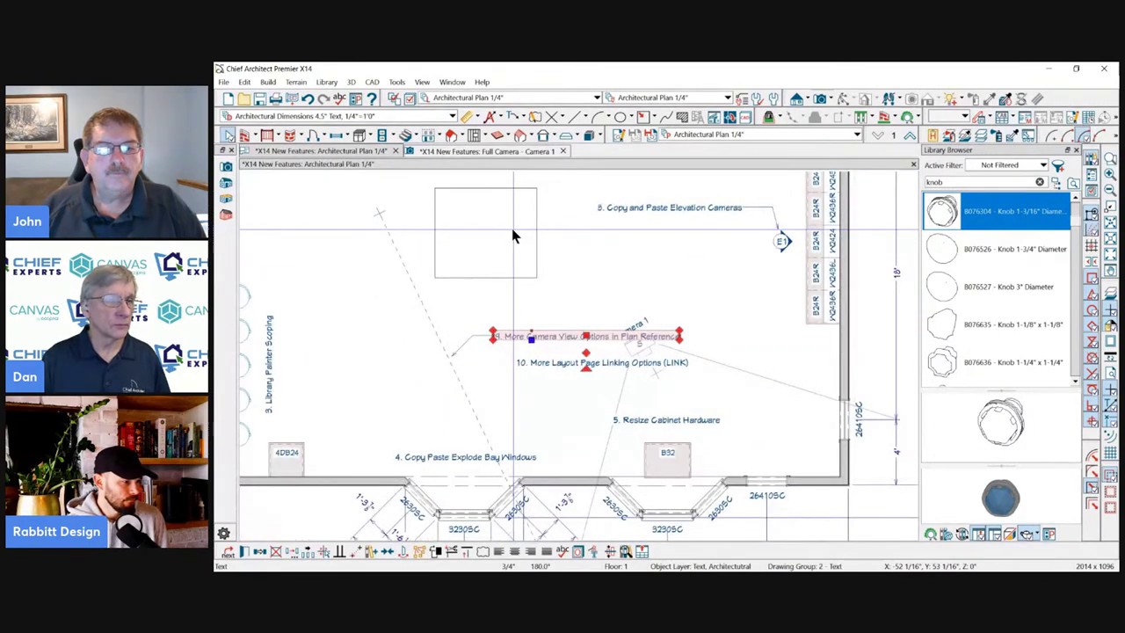
{"action": "scroll", "coordinate": [515, 236], "scroll_direction": "down", "scroll_amount": 1}
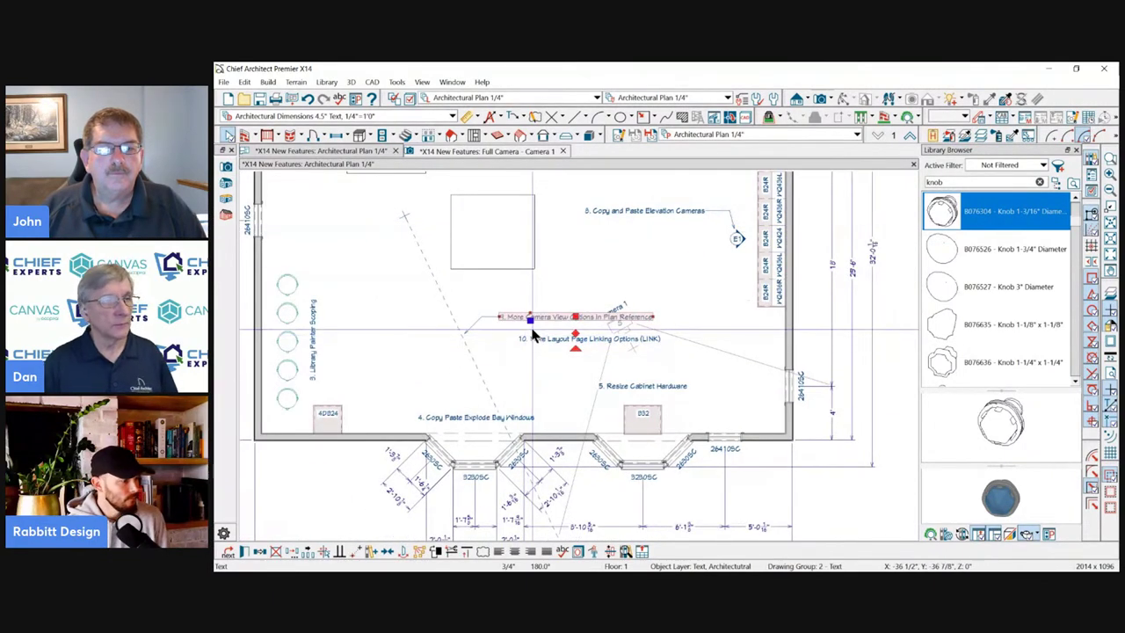
{"action": "left_click", "coordinate": [562, 291]}
{"action": "scroll", "coordinate": [567, 332], "scroll_direction": "up", "scroll_amount": 1}
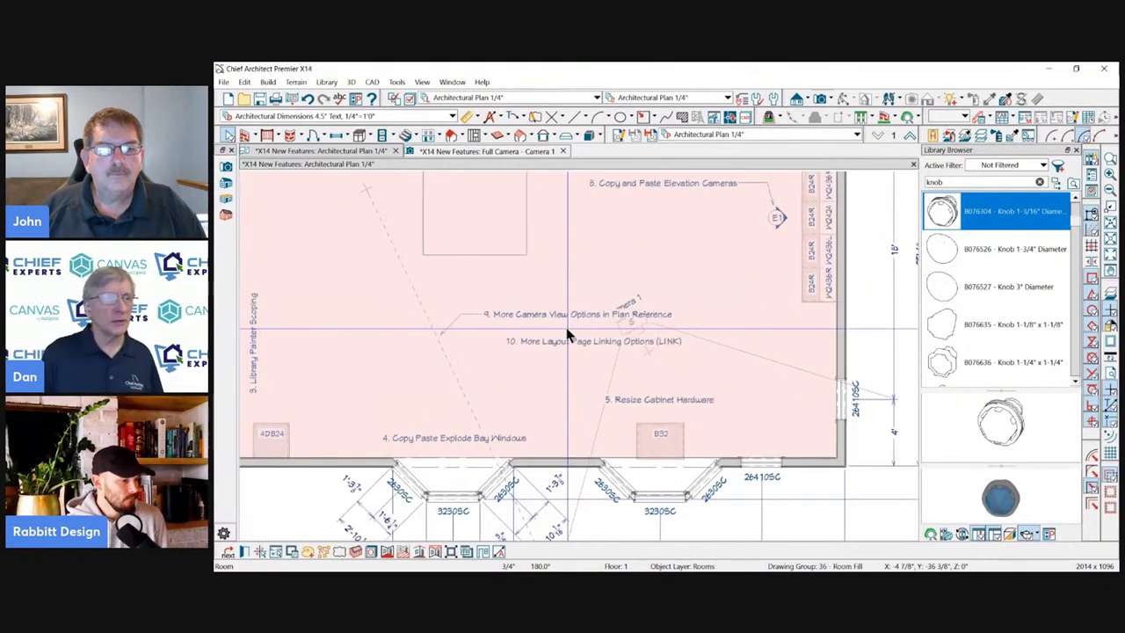
{"action": "left_click", "coordinate": [565, 315]}
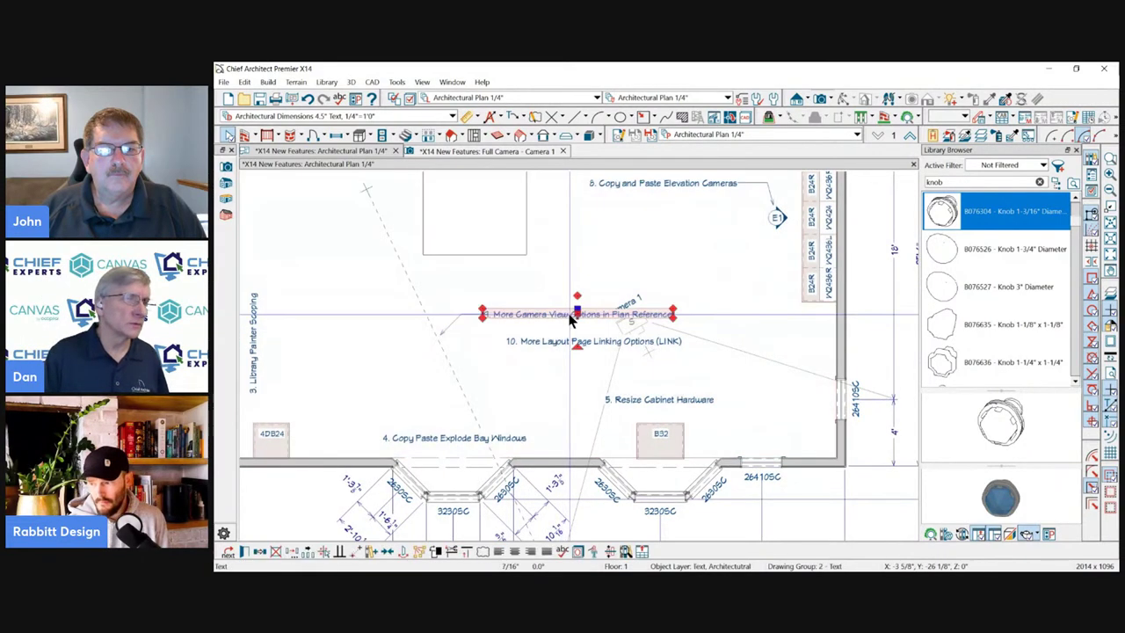
{"action": "scroll", "coordinate": [506, 264], "scroll_direction": "down", "scroll_amount": 1}
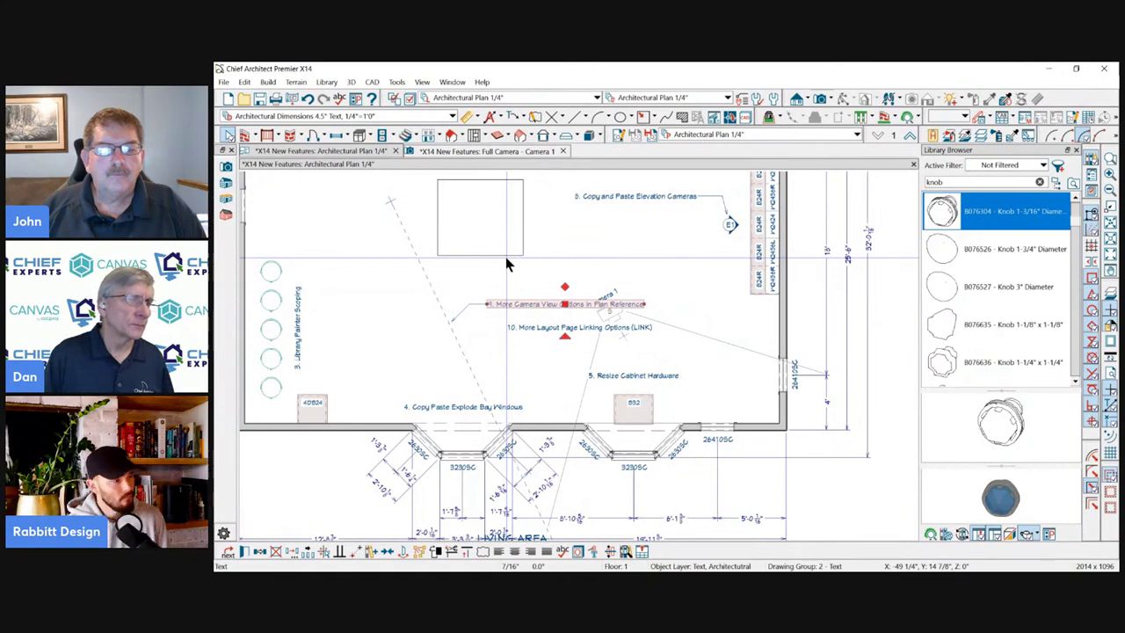
{"action": "scroll", "coordinate": [553, 335], "scroll_direction": "down", "scroll_amount": 1}
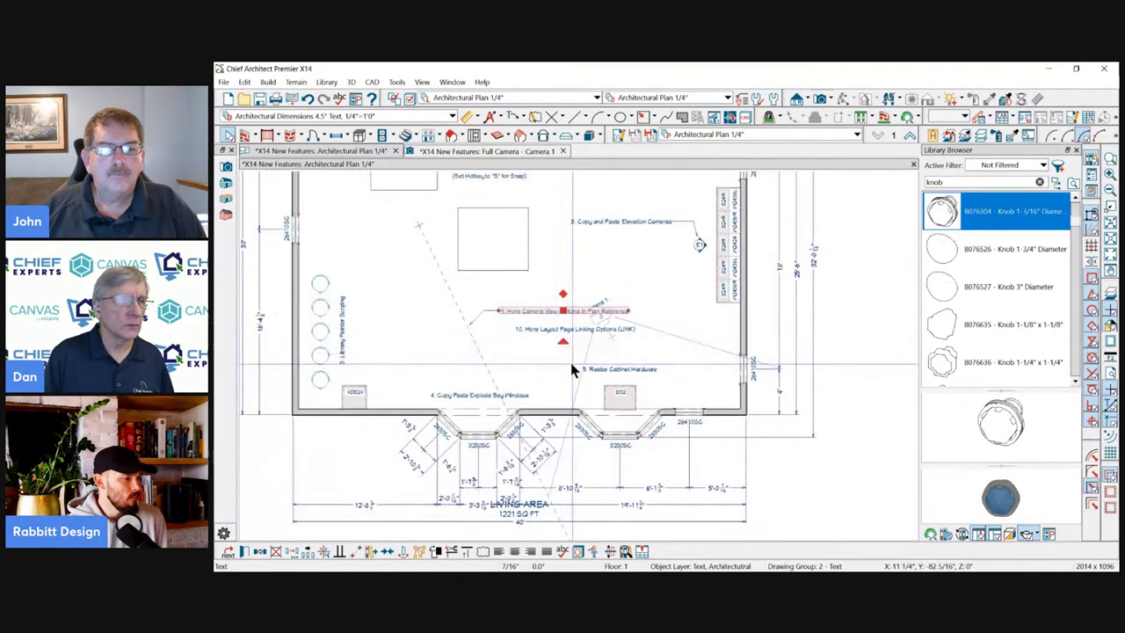
{"action": "left_click", "coordinate": [822, 98]}
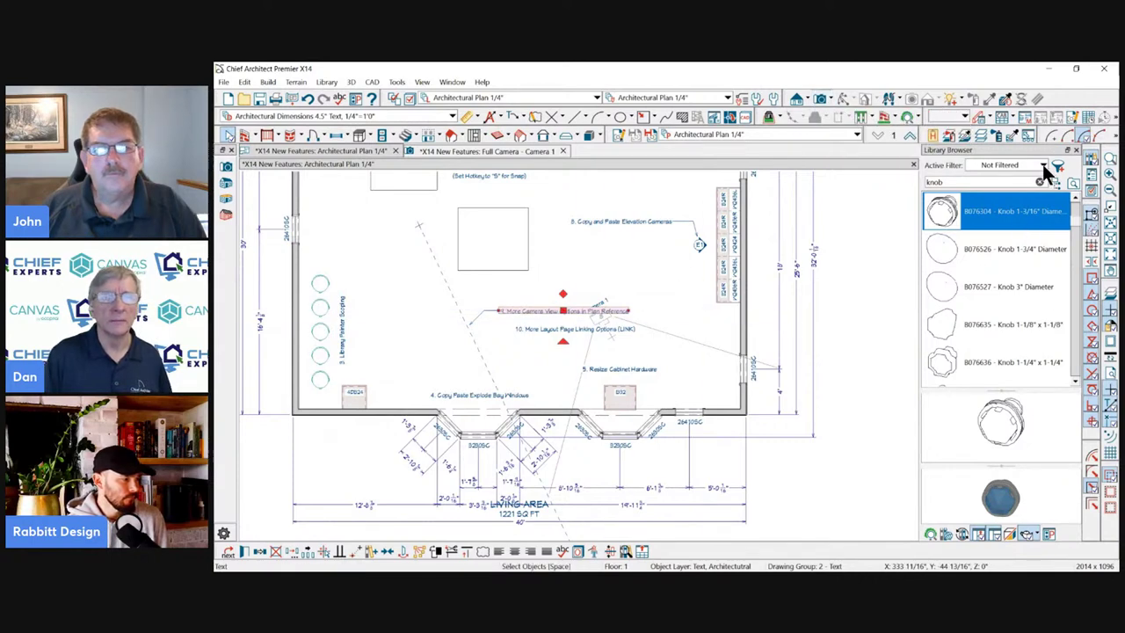
Show the Project Browser tree and expand the X14 New Features.plan CAD Details folder.
{"action": "left_click", "coordinate": [1094, 176]}
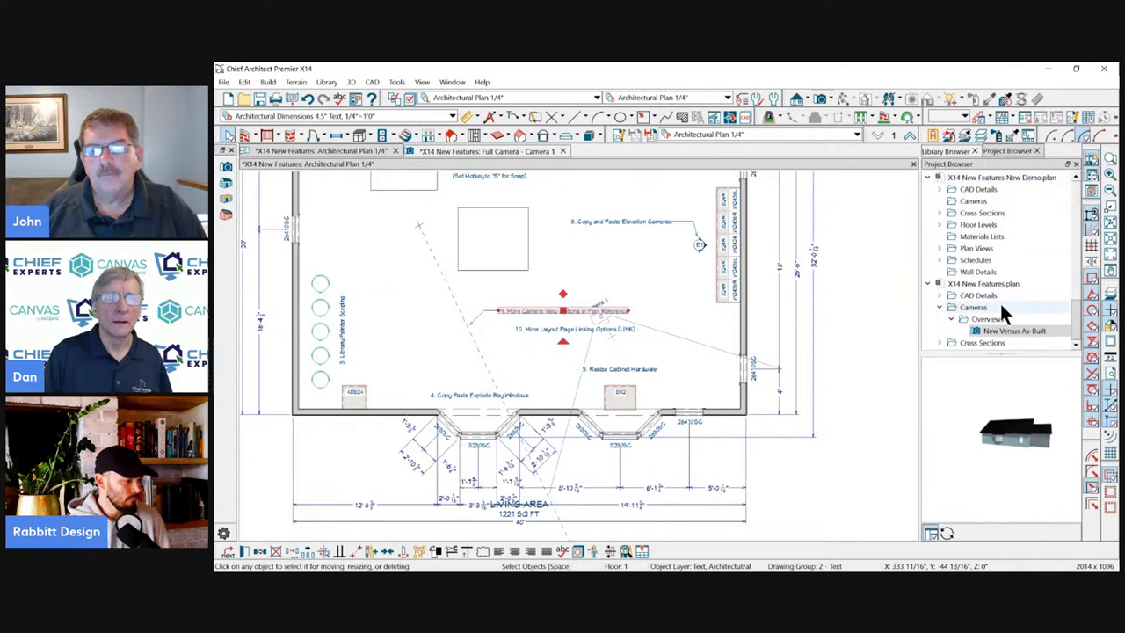
{"action": "scroll", "coordinate": [1005, 294], "scroll_direction": "up", "scroll_amount": 2}
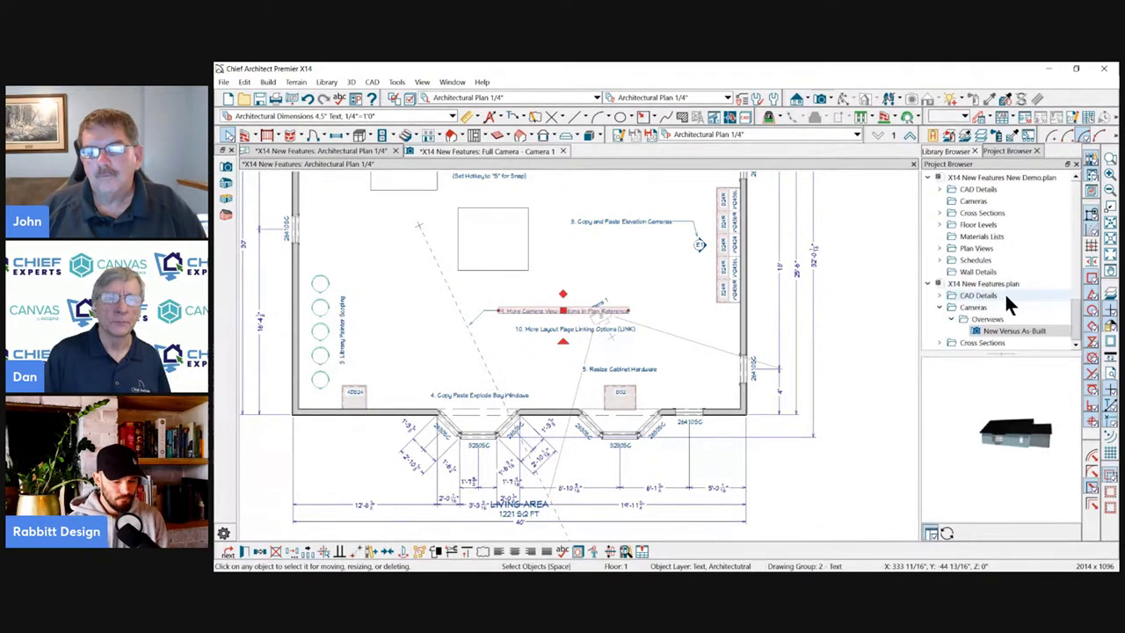
{"action": "scroll", "coordinate": [1079, 321], "scroll_direction": "down", "scroll_amount": 2}
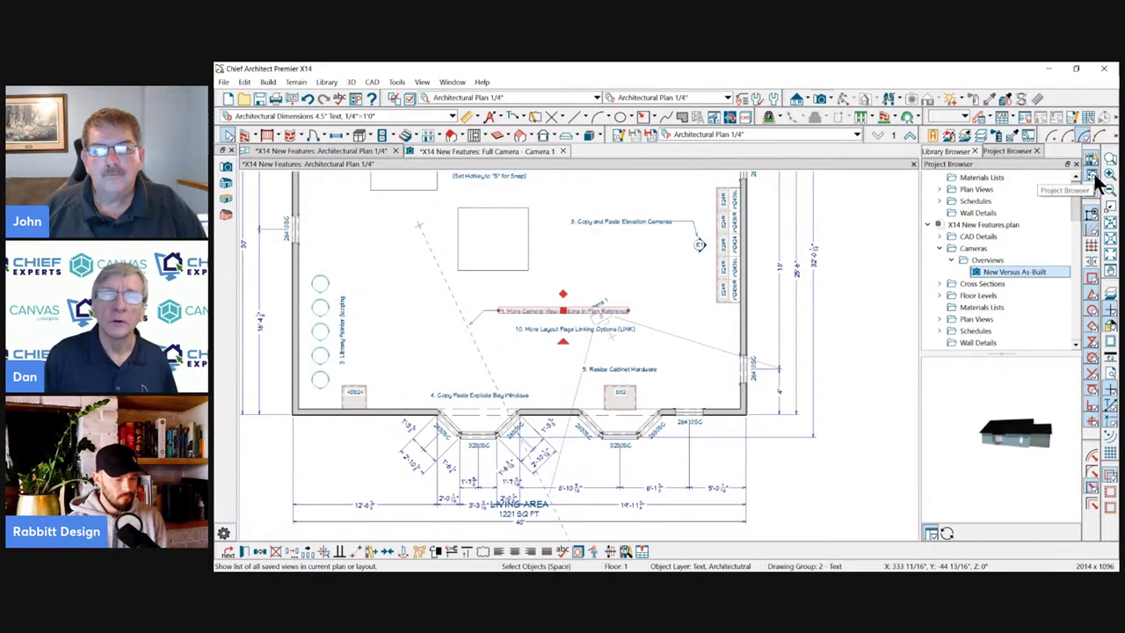
{"action": "scroll", "coordinate": [949, 280], "scroll_direction": "up", "scroll_amount": 2}
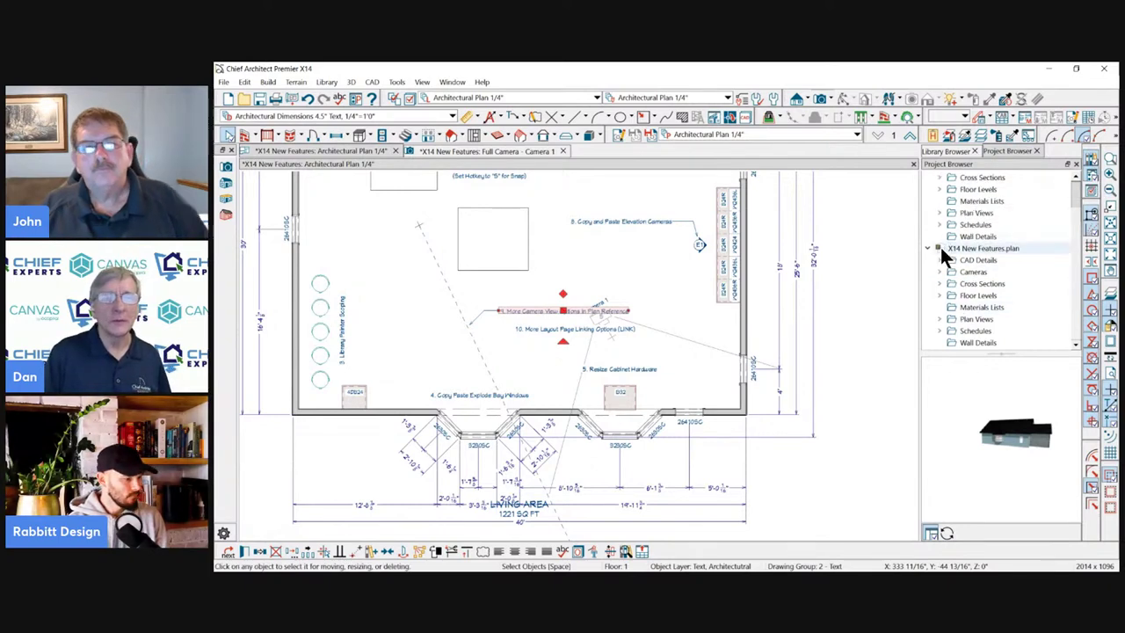
{"action": "scroll", "coordinate": [951, 315], "scroll_direction": "up", "scroll_amount": 3}
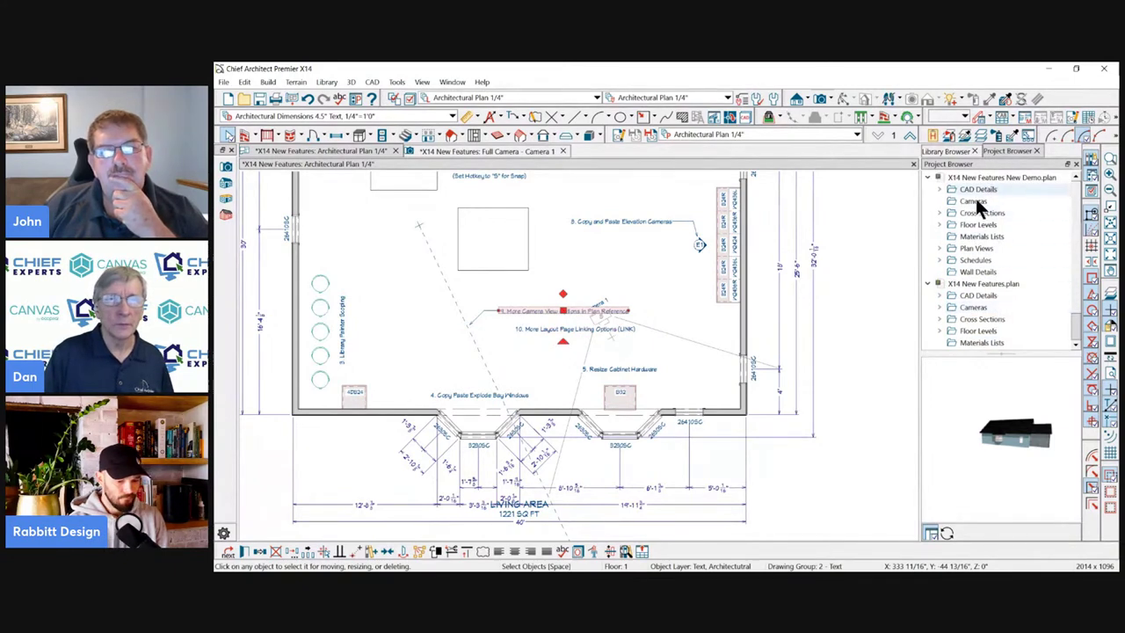
{"action": "left_click", "coordinate": [939, 306]}
{"action": "scroll", "coordinate": [1005, 265], "scroll_direction": "down", "scroll_amount": 5}
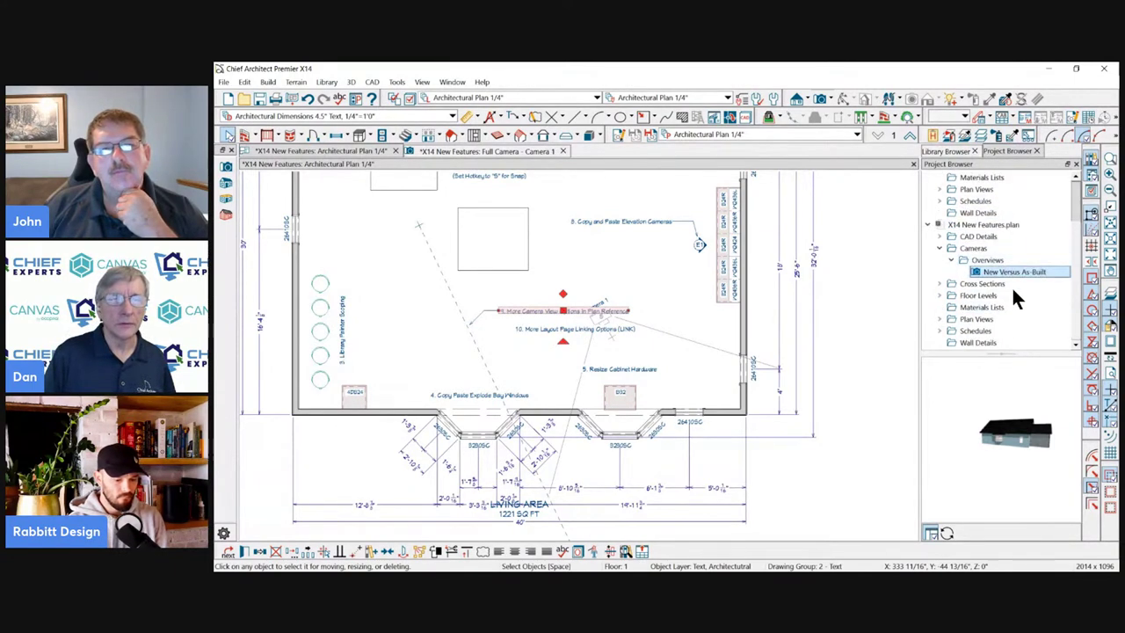
{"action": "left_click", "coordinate": [938, 247]}
{"action": "left_click", "coordinate": [941, 250]}
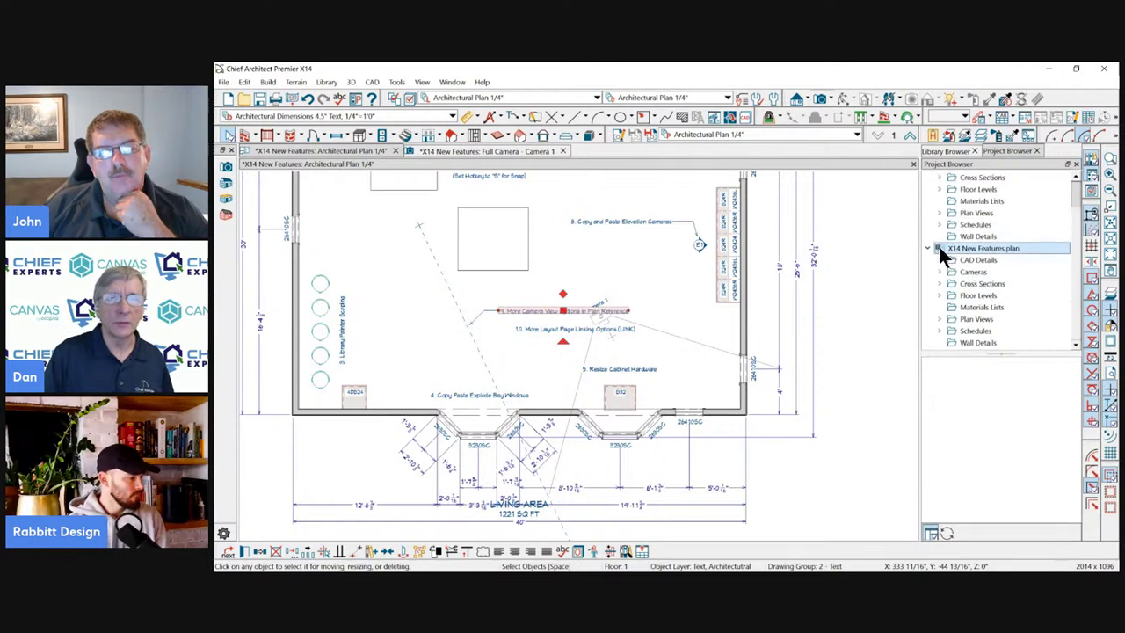
{"action": "left_click", "coordinate": [940, 260]}
Preview the Truss Detail and the New Versus As-Built camera.
{"action": "left_click", "coordinate": [970, 272]}
{"action": "scroll", "coordinate": [967, 286], "scroll_direction": "down", "scroll_amount": 1}
{"action": "left_click", "coordinate": [939, 272]}
{"action": "left_click", "coordinate": [987, 296]}
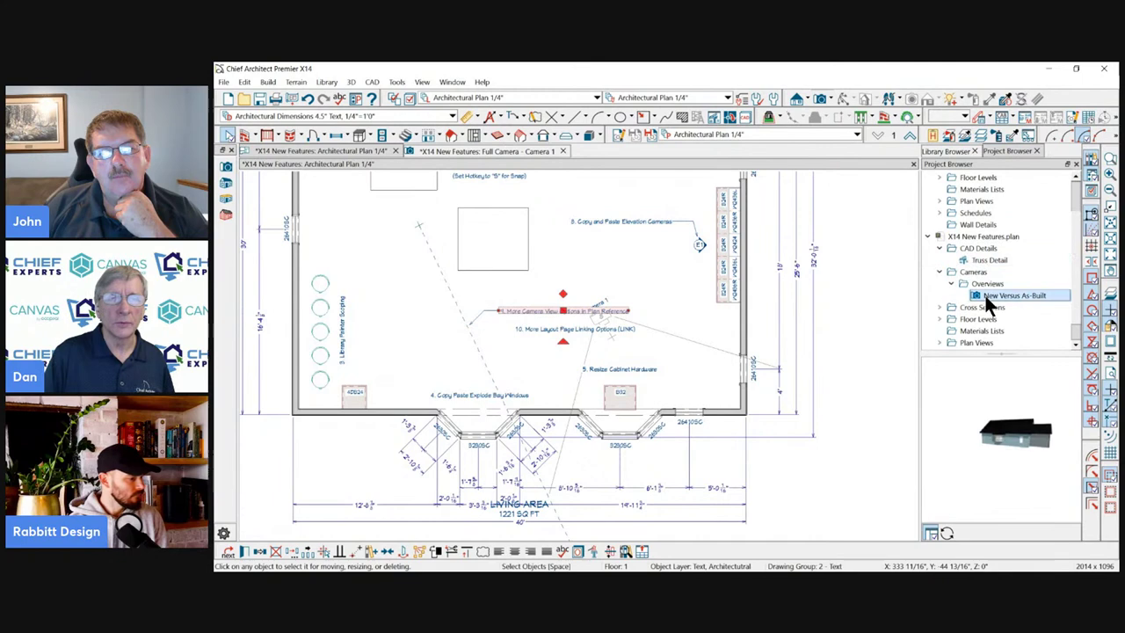
Expand the cross sections and preview Elevation 1, FRONT ELEVATION and LEFT ELEVATION.
{"action": "left_click", "coordinate": [939, 307]}
{"action": "scroll", "coordinate": [936, 273], "scroll_direction": "down", "scroll_amount": 2}
{"action": "left_click", "coordinate": [989, 236]}
{"action": "left_click", "coordinate": [1007, 249]}
{"action": "left_click", "coordinate": [1002, 261]}
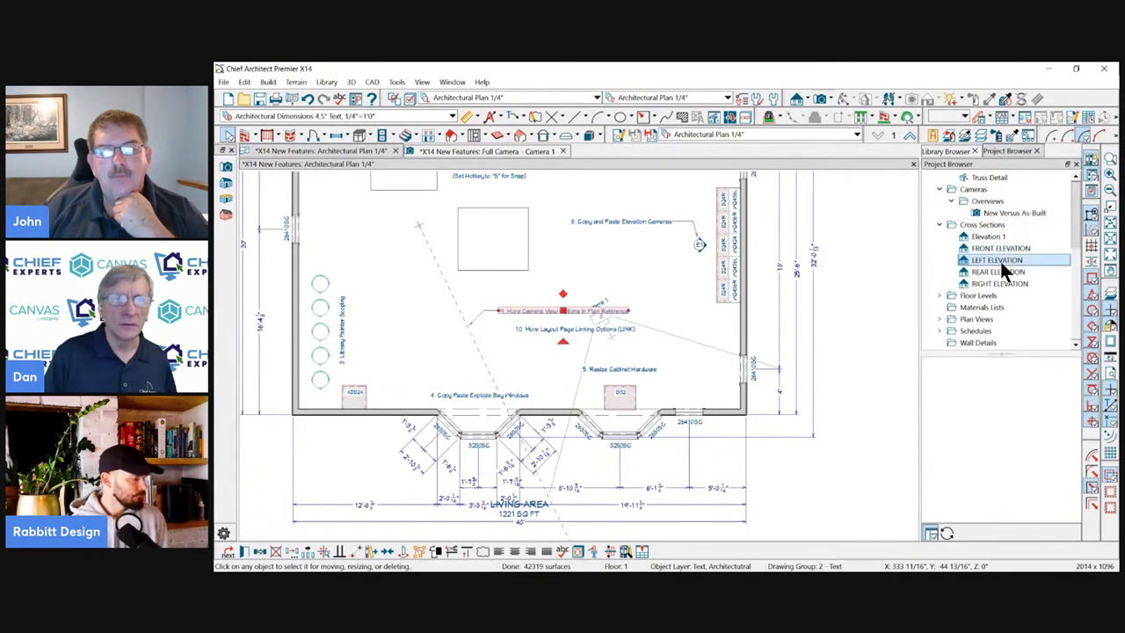
{"action": "scroll", "coordinate": [993, 322], "scroll_direction": "up", "scroll_amount": 3}
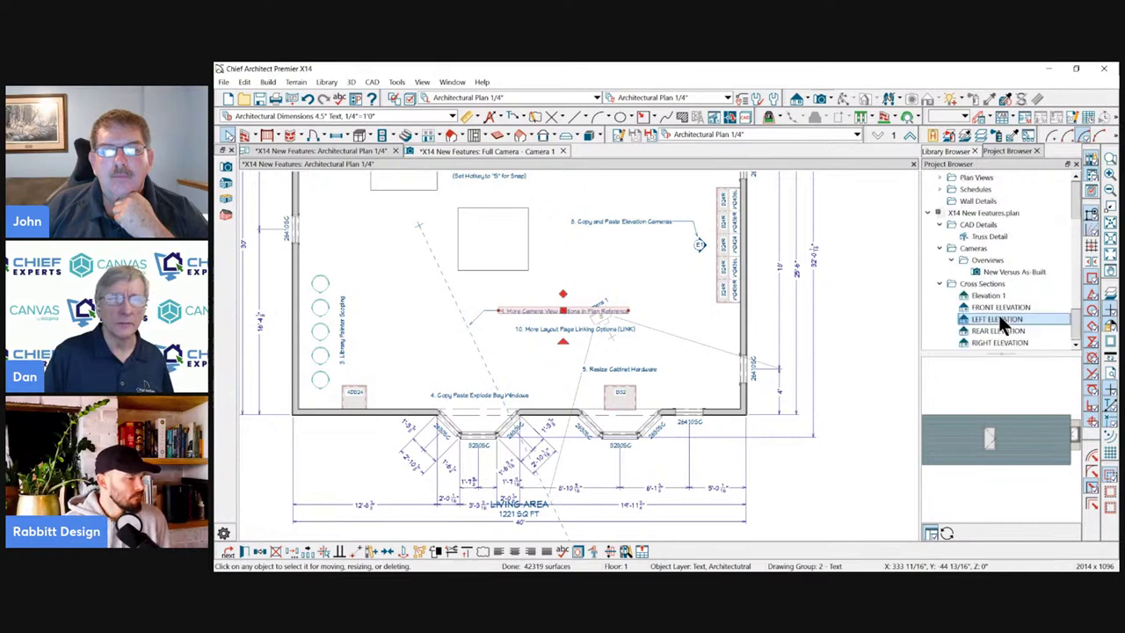
Open the New Versus As-Built camera, orbit to its gable end, and open Change Floor/Reference.
{"action": "left_click", "coordinate": [1013, 272]}
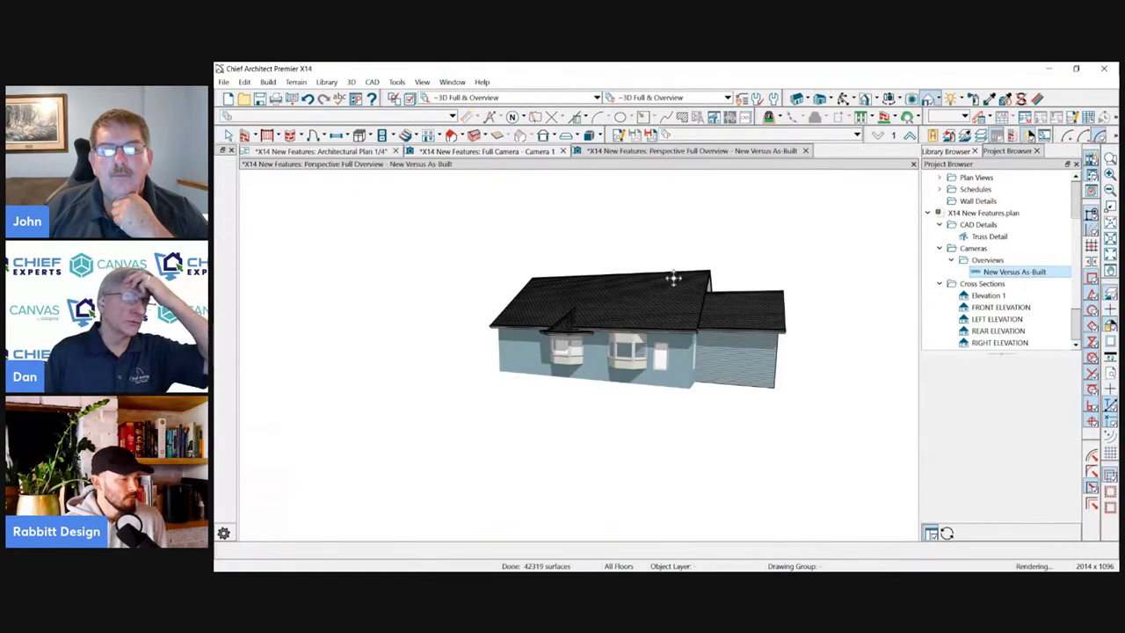
{"action": "left_click_drag", "start_coordinate": [663, 296], "coordinate": [716, 328]}
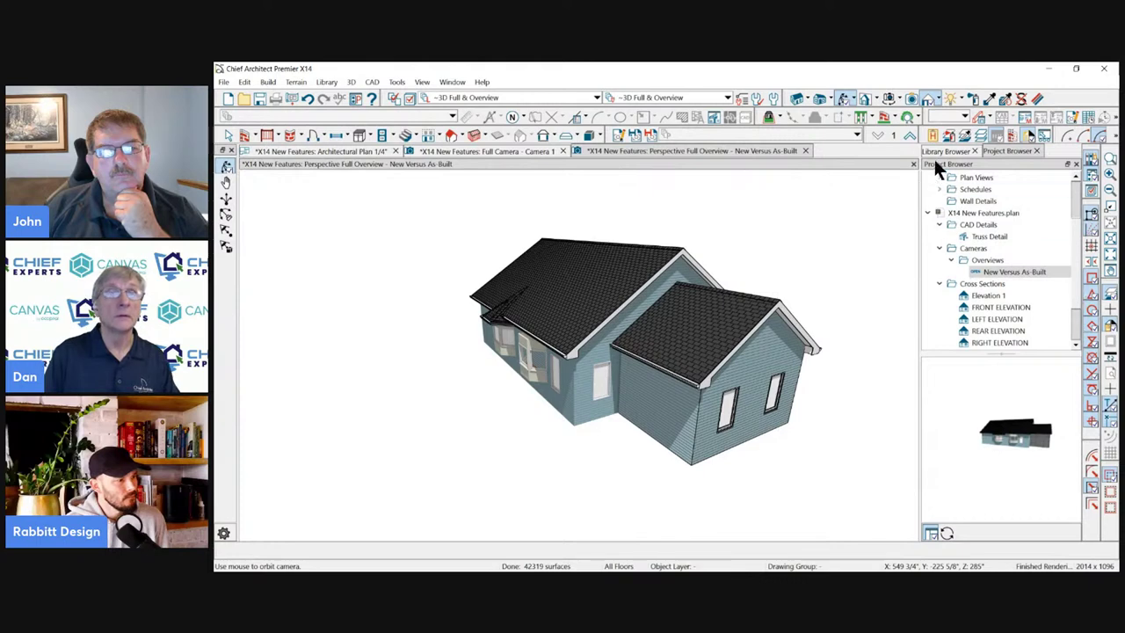
{"action": "left_click", "coordinate": [894, 134]}
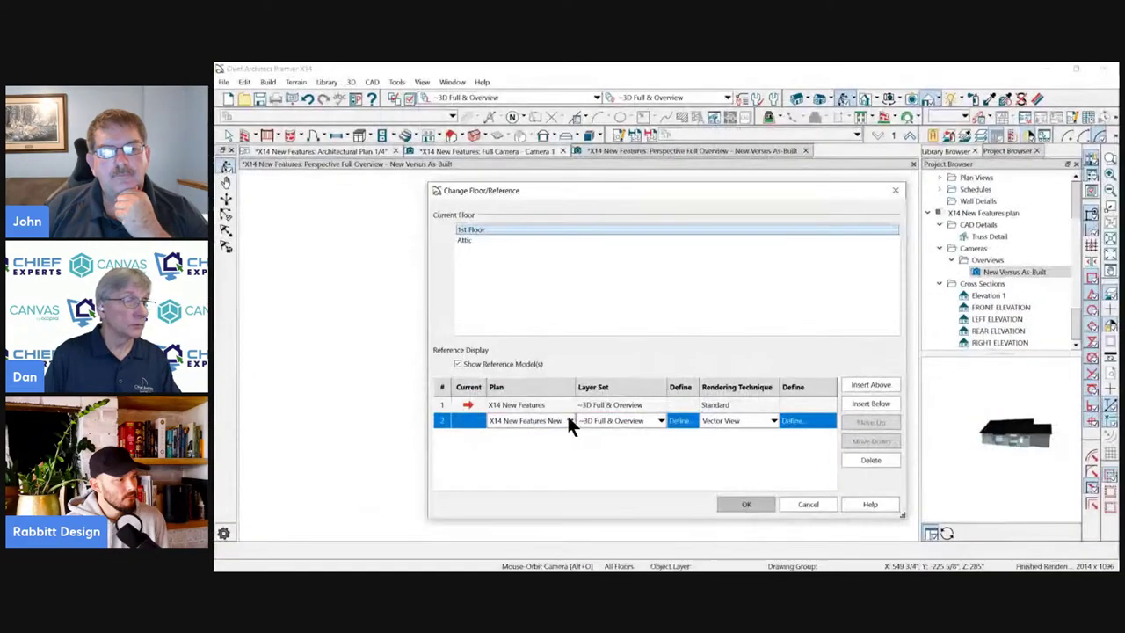
Set row 2's Rendering Technique to Glass House Reference, leaving plan and layer set unchanged.
{"action": "left_click", "coordinate": [570, 420]}
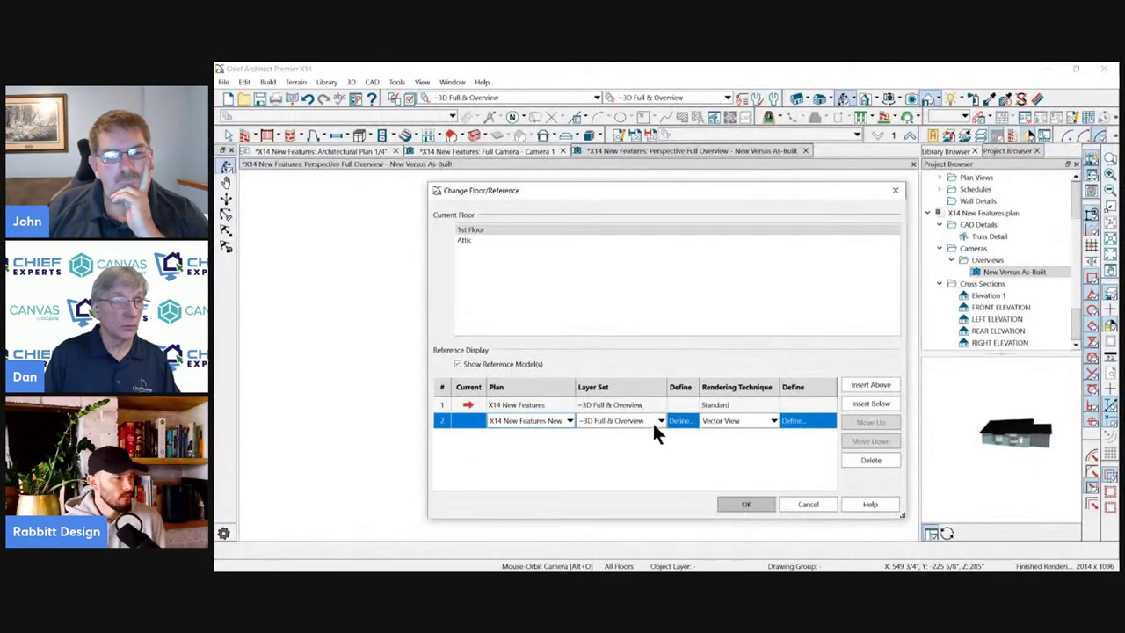
{"action": "left_click", "coordinate": [795, 398]}
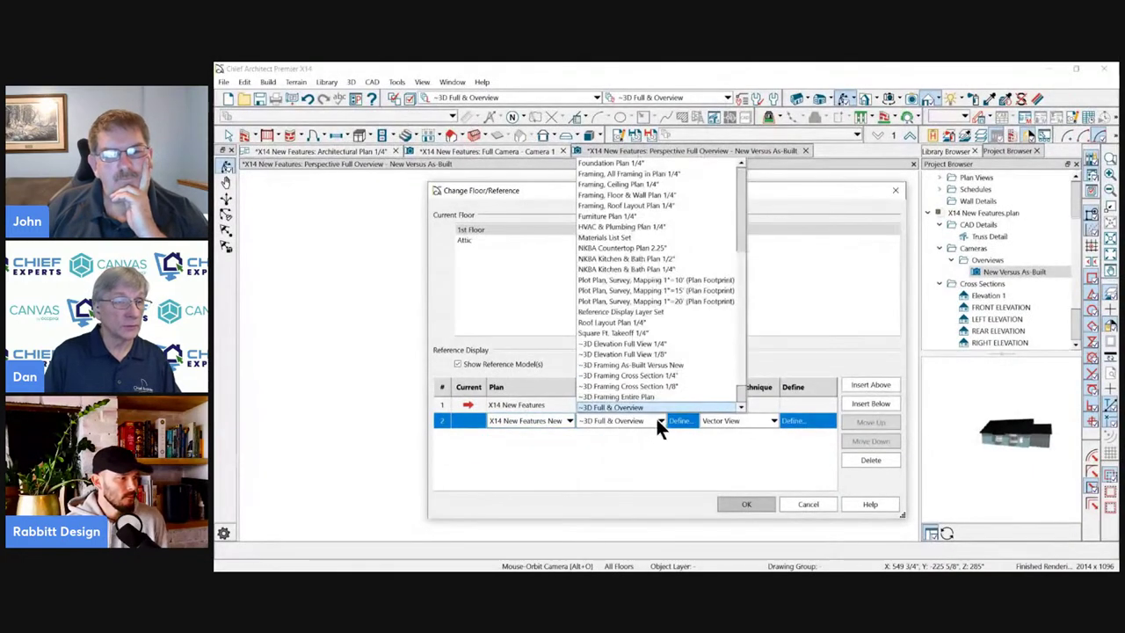
{"action": "scroll", "coordinate": [642, 290], "scroll_direction": "up", "scroll_amount": 5}
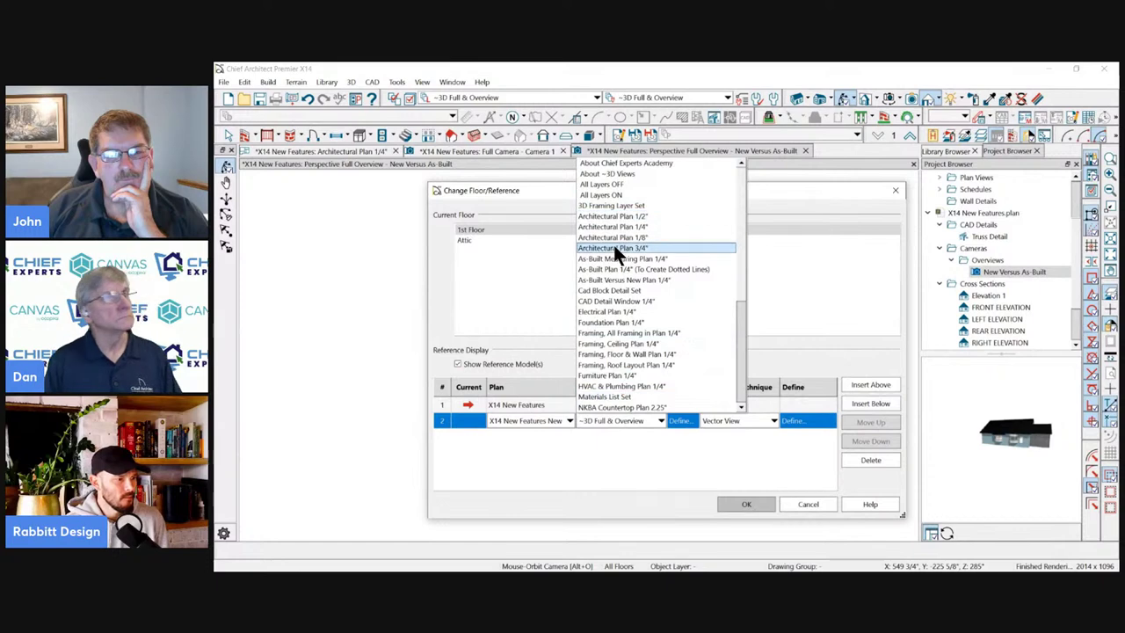
{"action": "scroll", "coordinate": [609, 264], "scroll_direction": "down", "scroll_amount": 6}
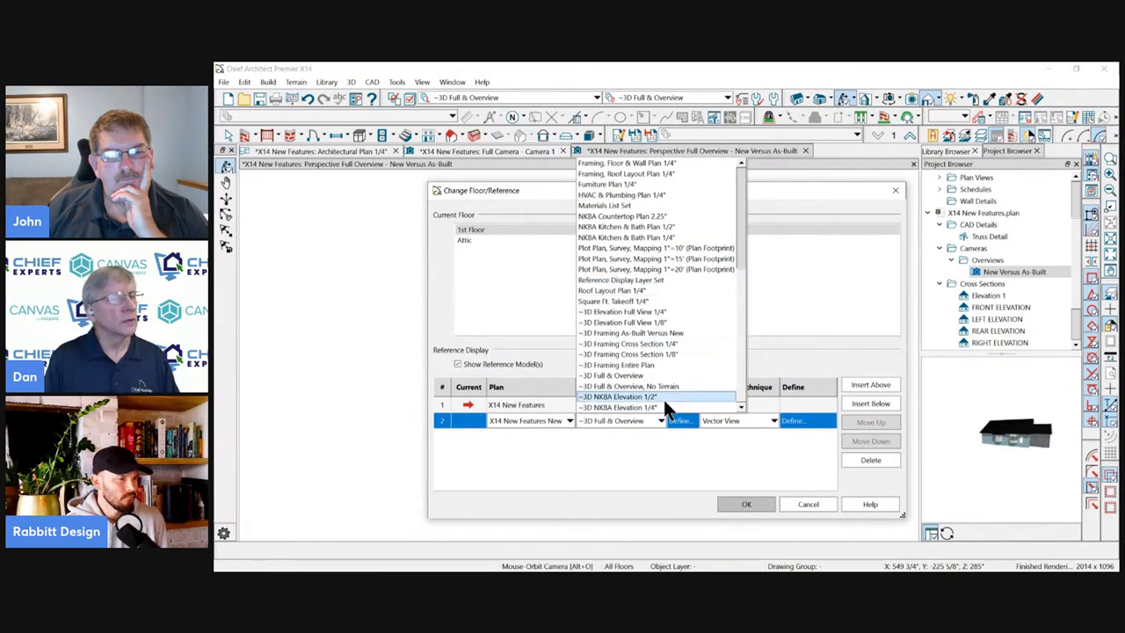
{"action": "left_click", "coordinate": [792, 280]}
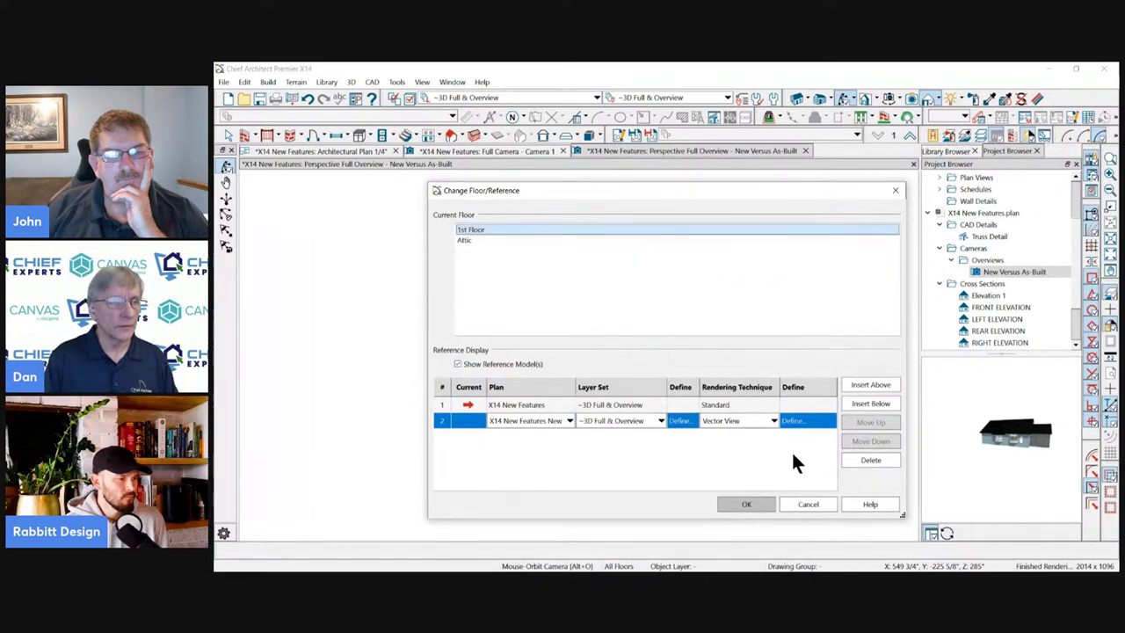
{"action": "left_click", "coordinate": [774, 420]}
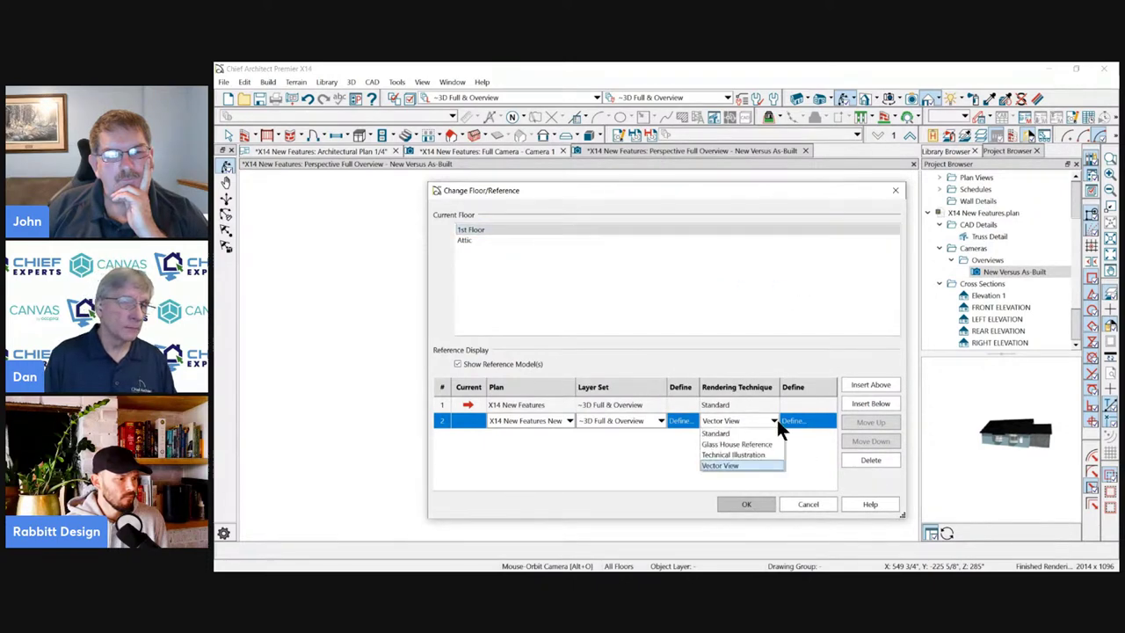
{"action": "left_click", "coordinate": [736, 444]}
{"action": "left_click", "coordinate": [738, 505]}
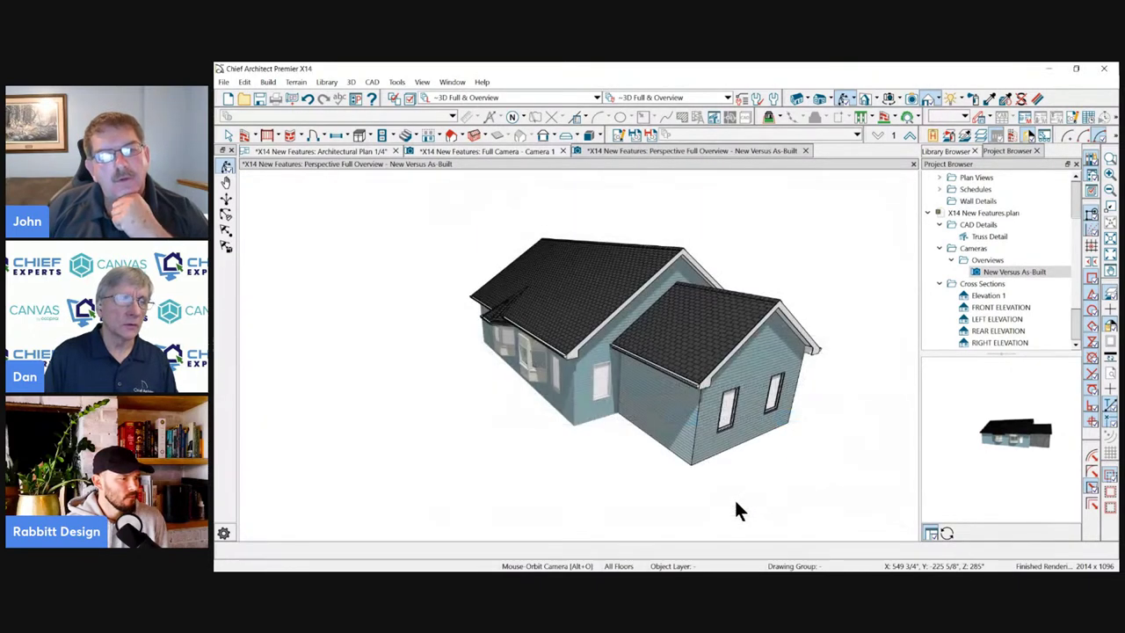
{"action": "left_click_drag", "start_coordinate": [778, 255], "coordinate": [711, 269]}
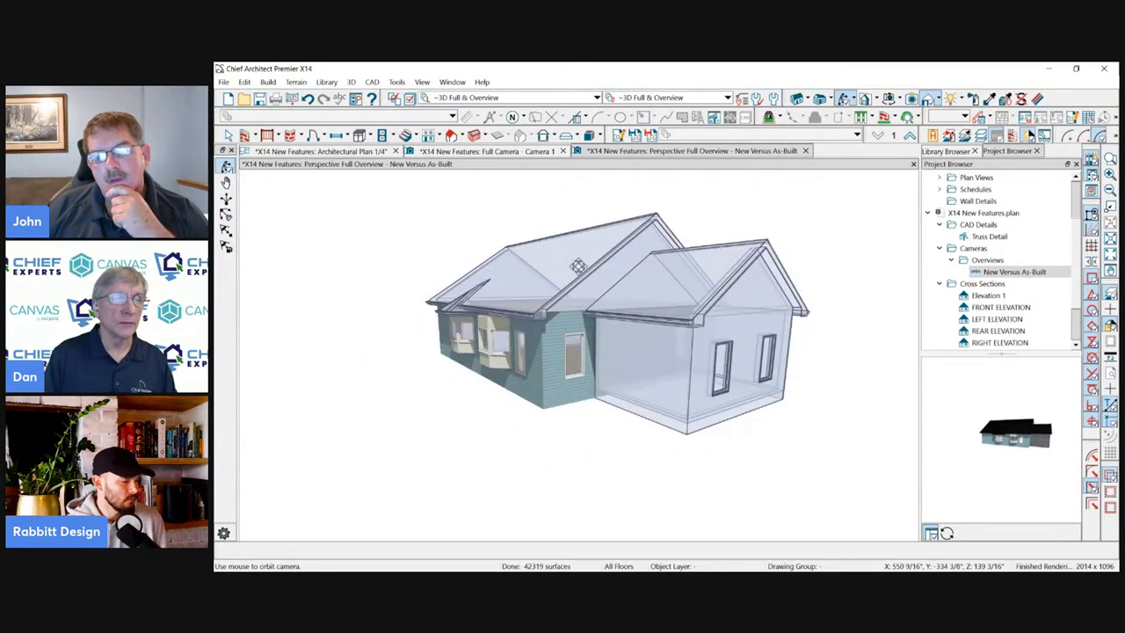
{"action": "left_click", "coordinate": [552, 363]}
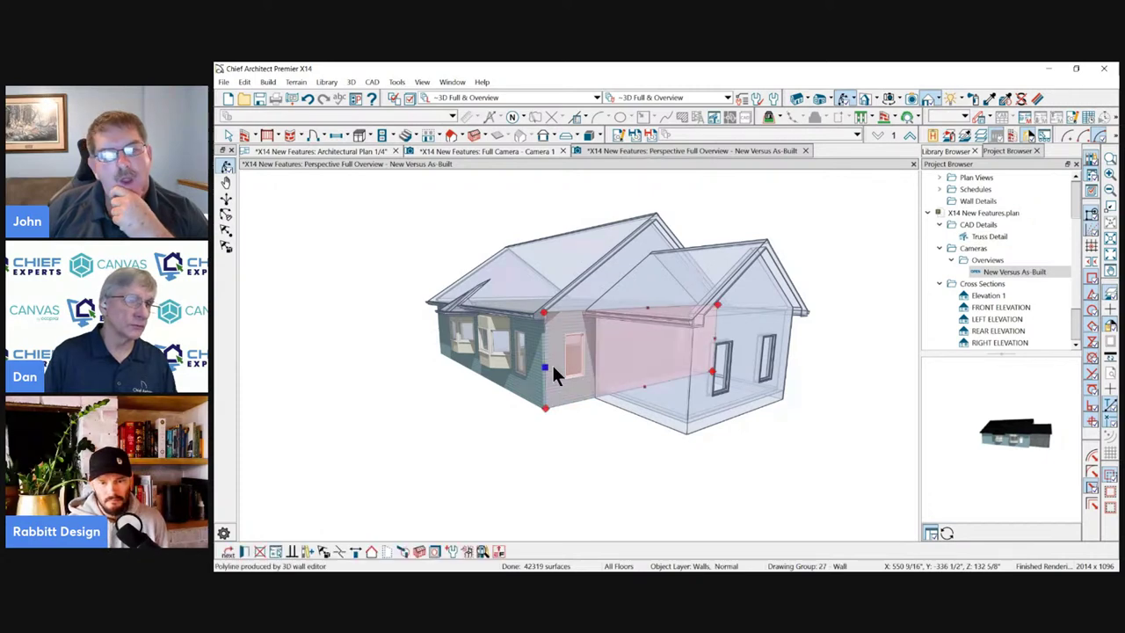
{"action": "left_click", "coordinate": [552, 363]}
{"action": "key", "text": "Escape"}
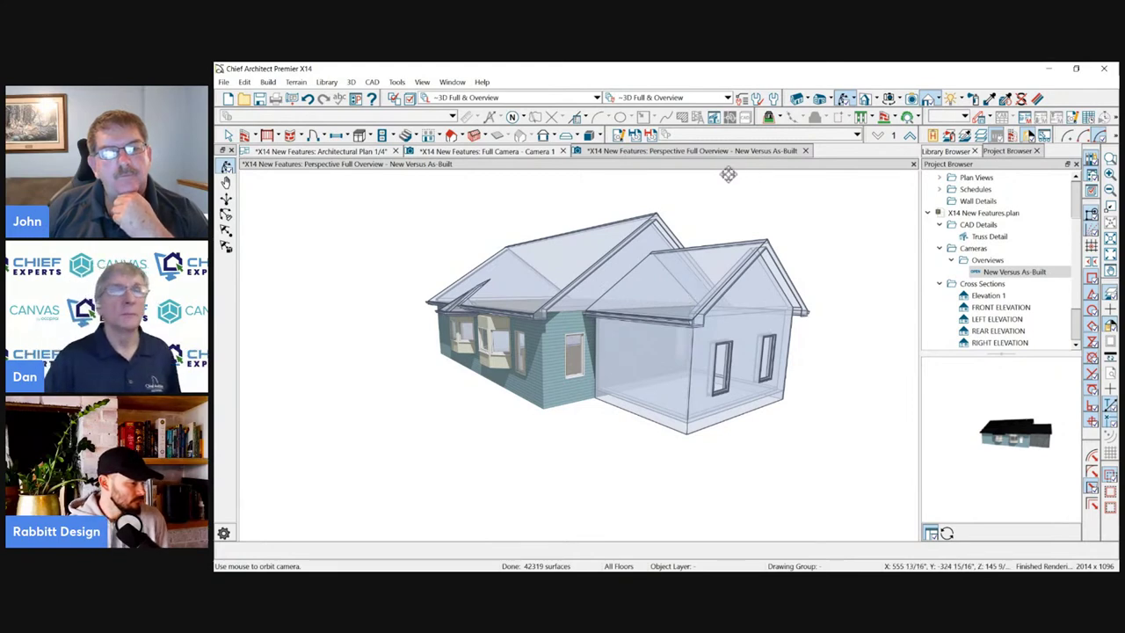
Switch the reference model's rendering to Standard and orbit to the house's side.
{"action": "left_click", "coordinate": [891, 135]}
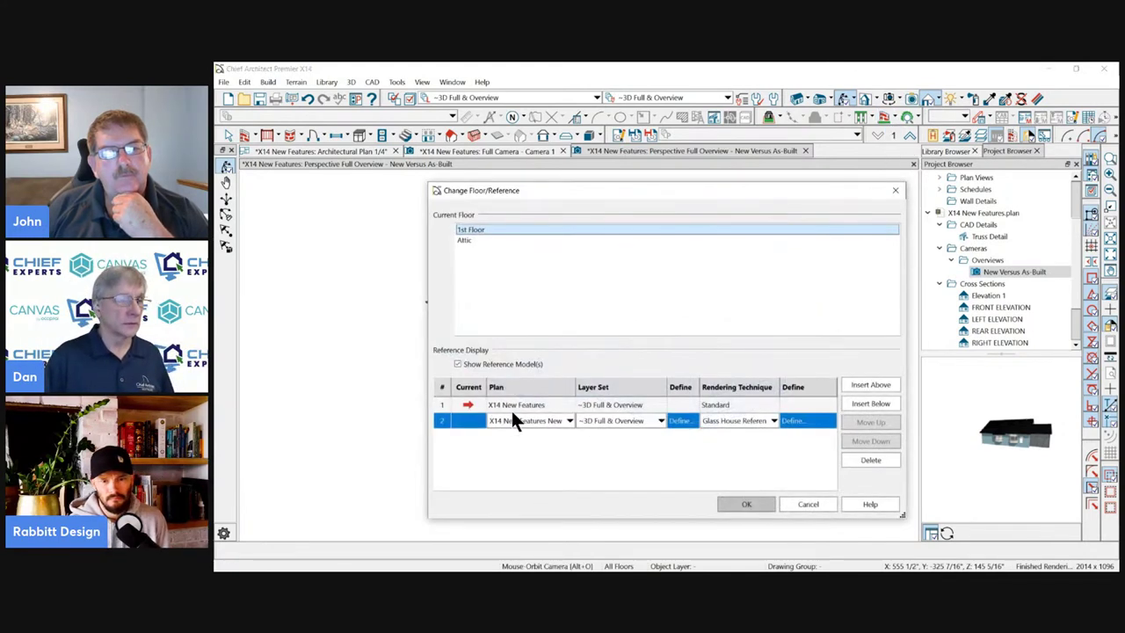
{"action": "left_click", "coordinate": [729, 421]}
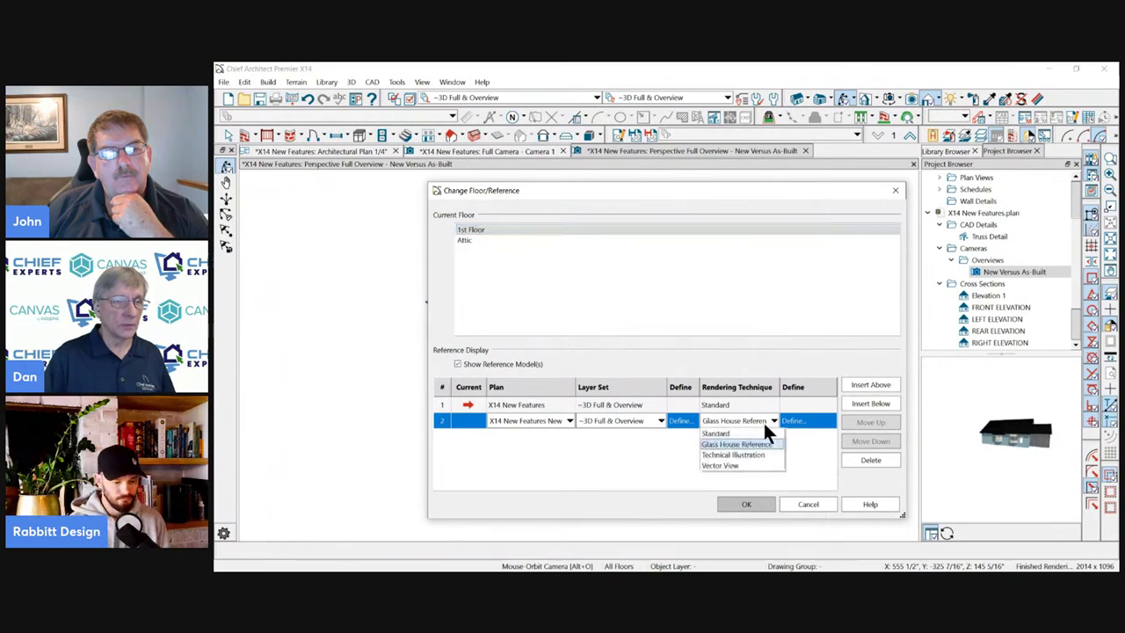
{"action": "left_click", "coordinate": [727, 432]}
{"action": "left_click", "coordinate": [744, 505]}
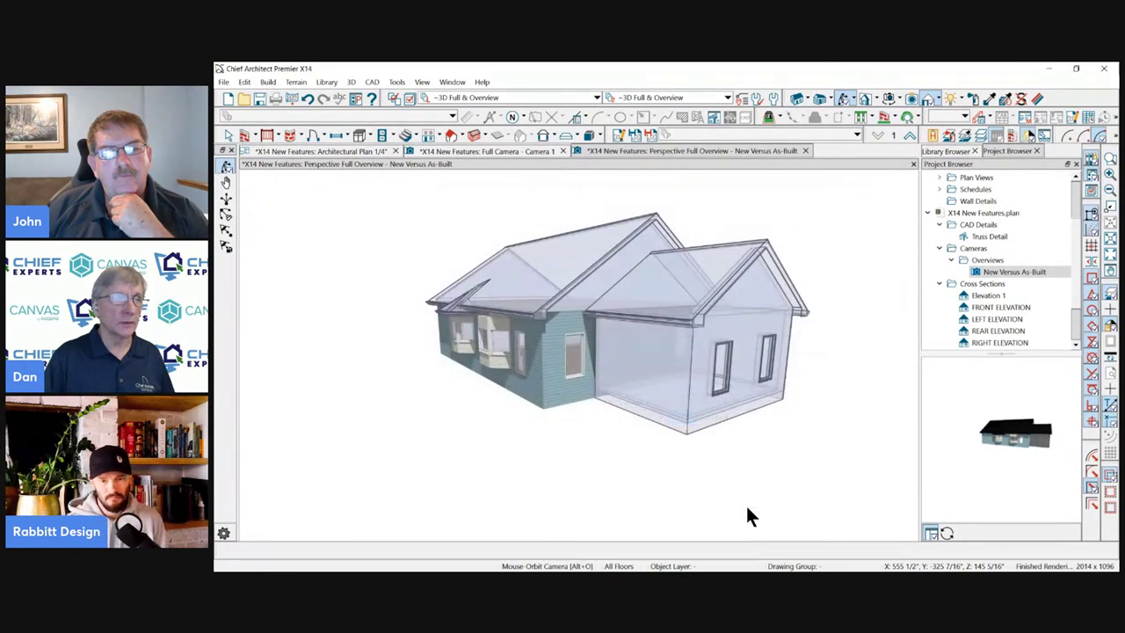
{"action": "left_click_drag", "start_coordinate": [602, 304], "coordinate": [681, 344]}
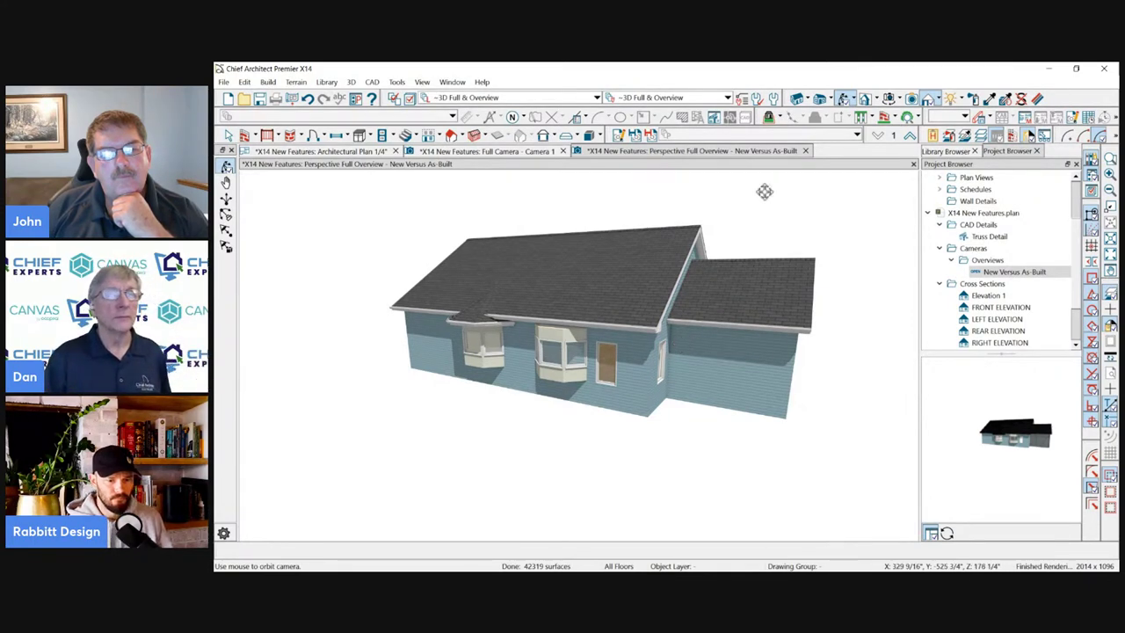
Render the reference model as Technical Illustration and orbit to the house's other side.
{"action": "left_click", "coordinate": [890, 135]}
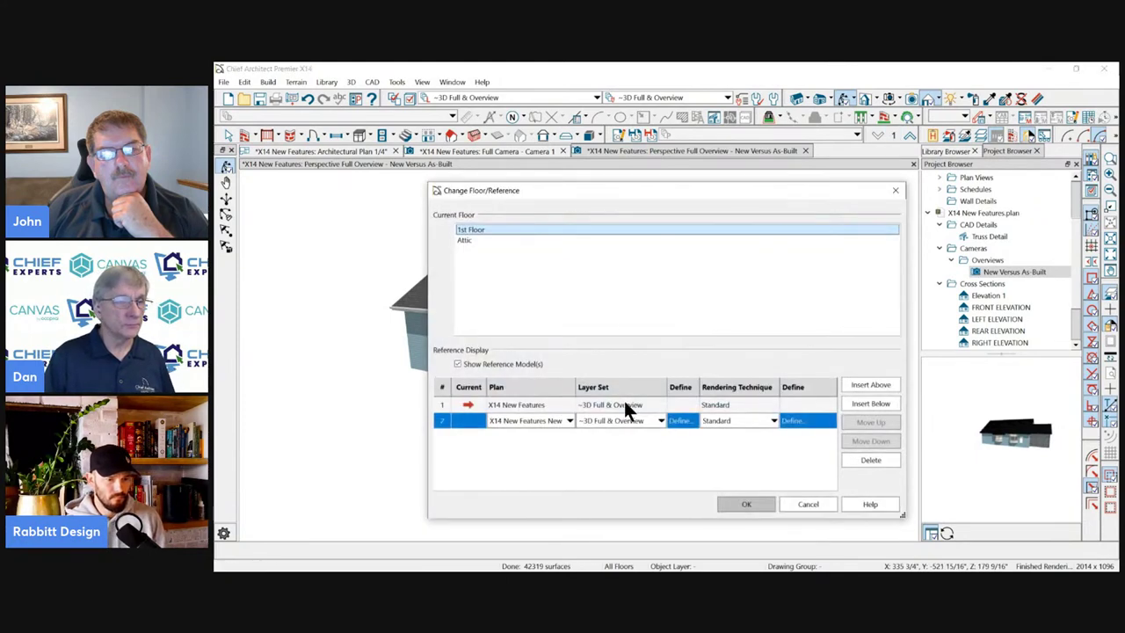
{"action": "left_click", "coordinate": [765, 420]}
{"action": "left_click", "coordinate": [735, 450]}
{"action": "left_click", "coordinate": [746, 503]}
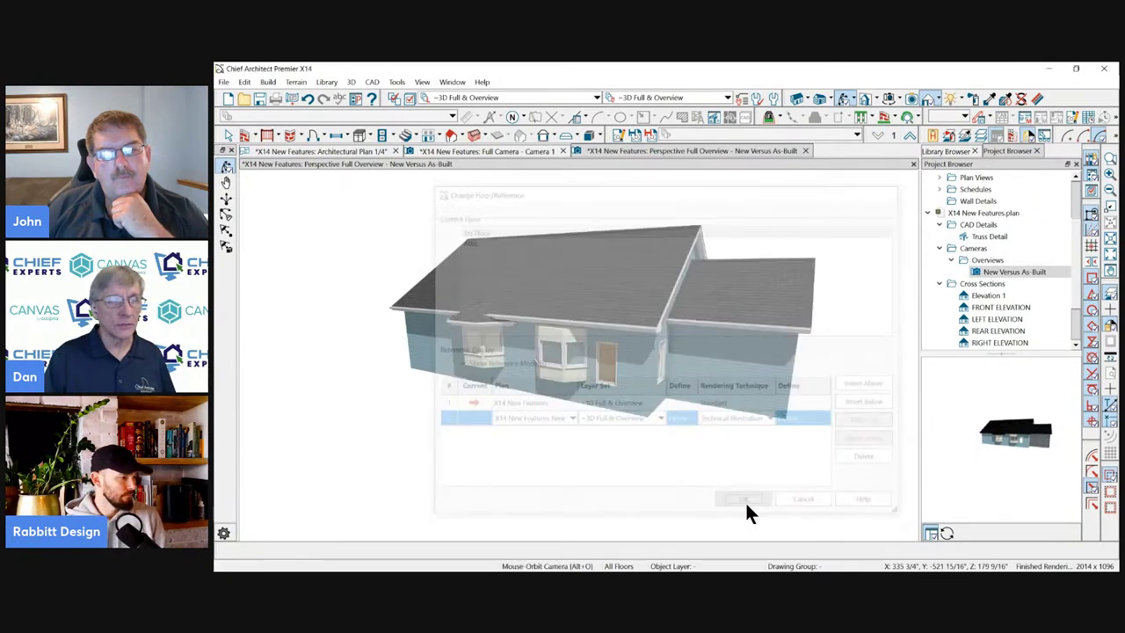
{"action": "left_click_drag", "start_coordinate": [818, 176], "coordinate": [532, 230]}
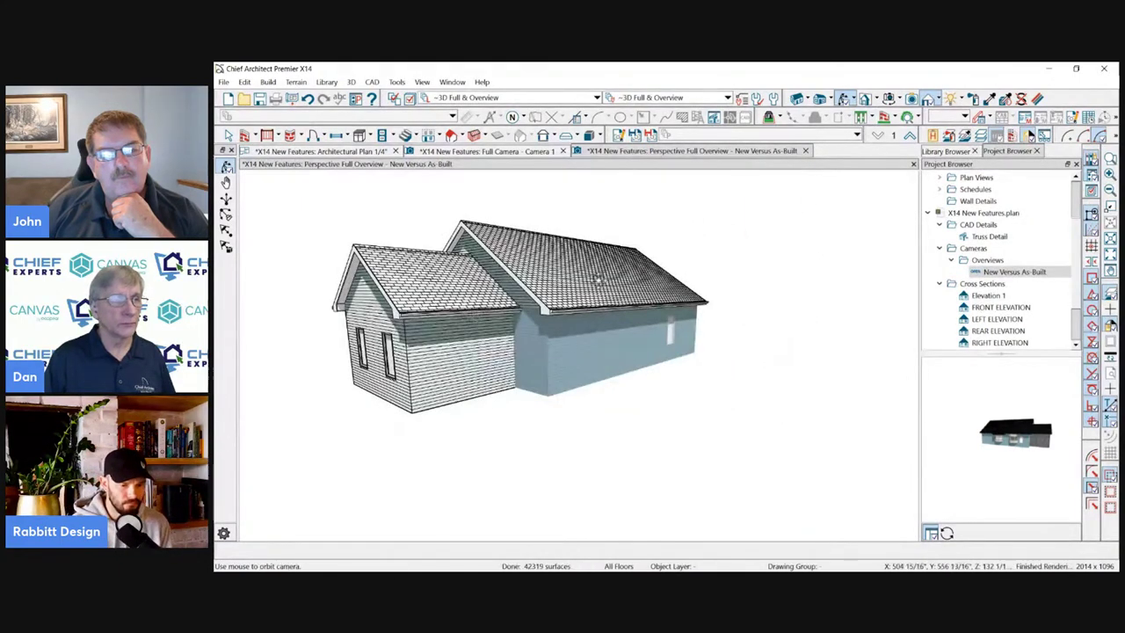
Select the wall where the addition meets, stretch its edit region leftward, then deselect.
{"action": "left_click", "coordinate": [528, 352]}
{"action": "left_click_drag", "start_coordinate": [530, 350], "coordinate": [447, 346]}
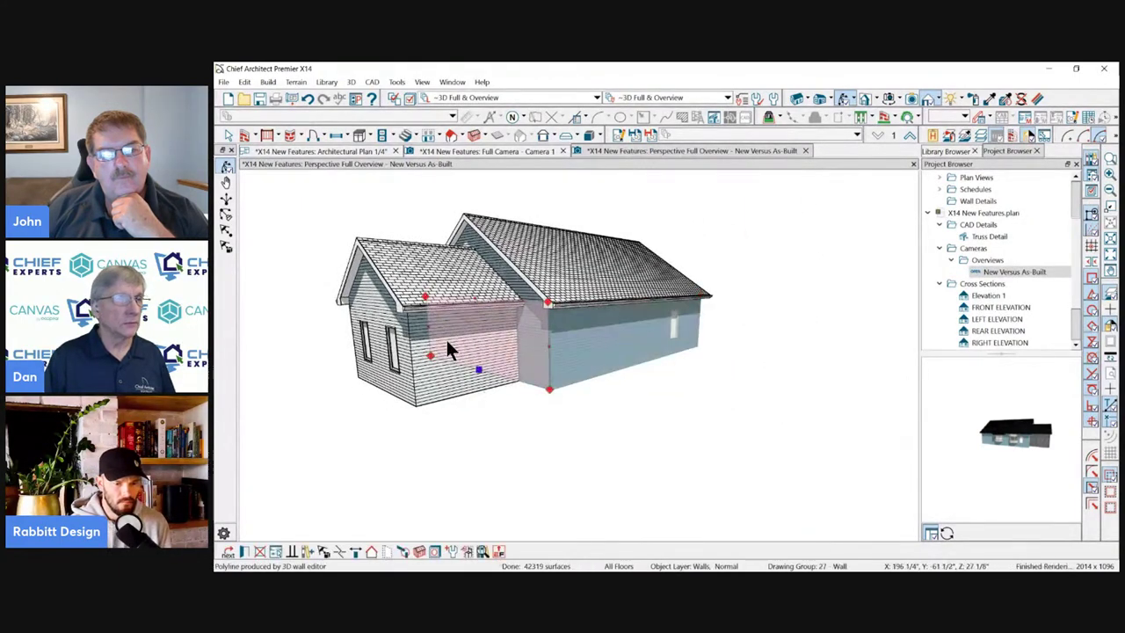
{"action": "left_click", "coordinate": [672, 227]}
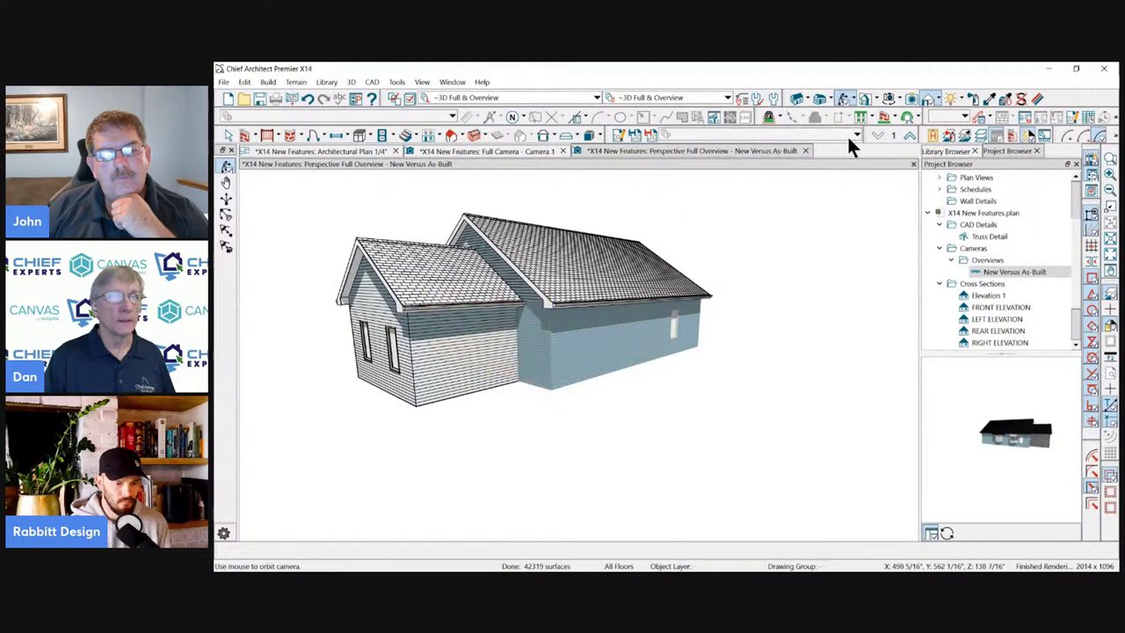
Set the reference model's rendering back to Vector View and orbit to face the front gable.
{"action": "left_click", "coordinate": [897, 132]}
{"action": "left_click", "coordinate": [753, 420]}
{"action": "left_click", "coordinate": [715, 465]}
{"action": "left_click", "coordinate": [735, 421]}
{"action": "left_click", "coordinate": [721, 465]}
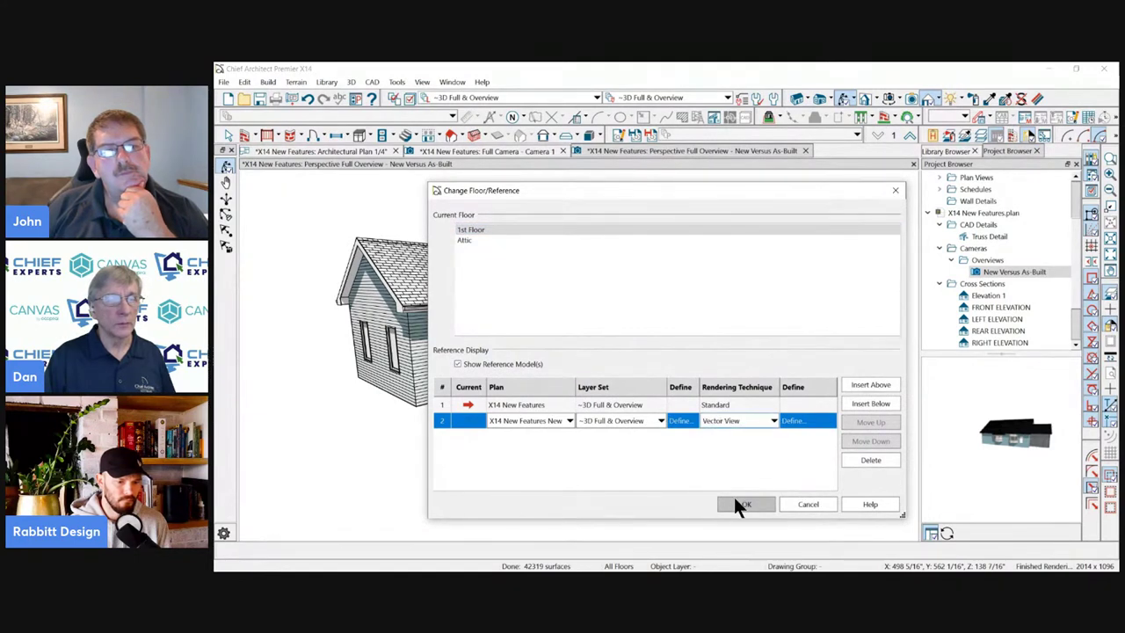
{"action": "left_click", "coordinate": [746, 503]}
{"action": "left_click_drag", "start_coordinate": [452, 283], "coordinate": [674, 323]}
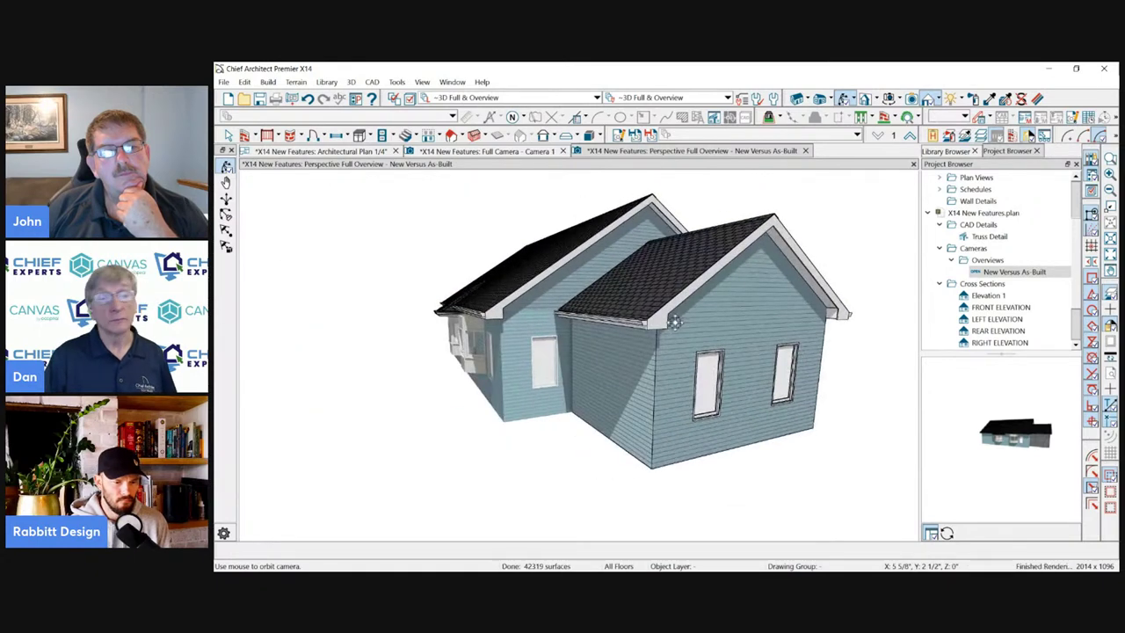
Begin closing the camera view but cancel to keep it, then orbit to a new angle.
{"action": "left_click", "coordinate": [805, 151]}
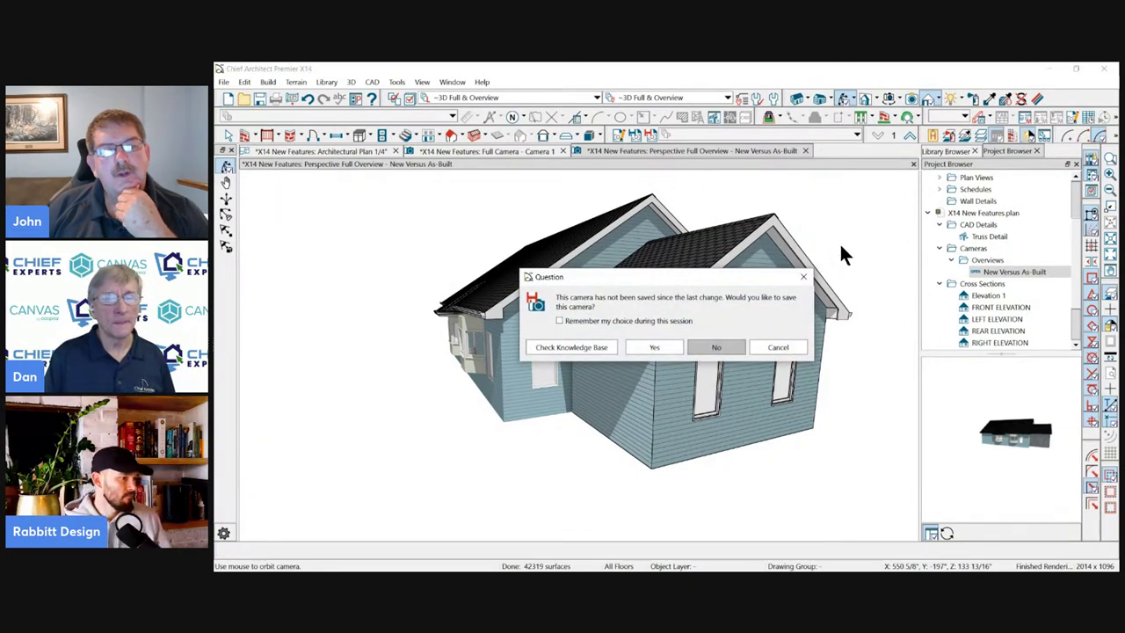
{"action": "left_click", "coordinate": [791, 348]}
{"action": "left_click_drag", "start_coordinate": [812, 244], "coordinate": [750, 261]}
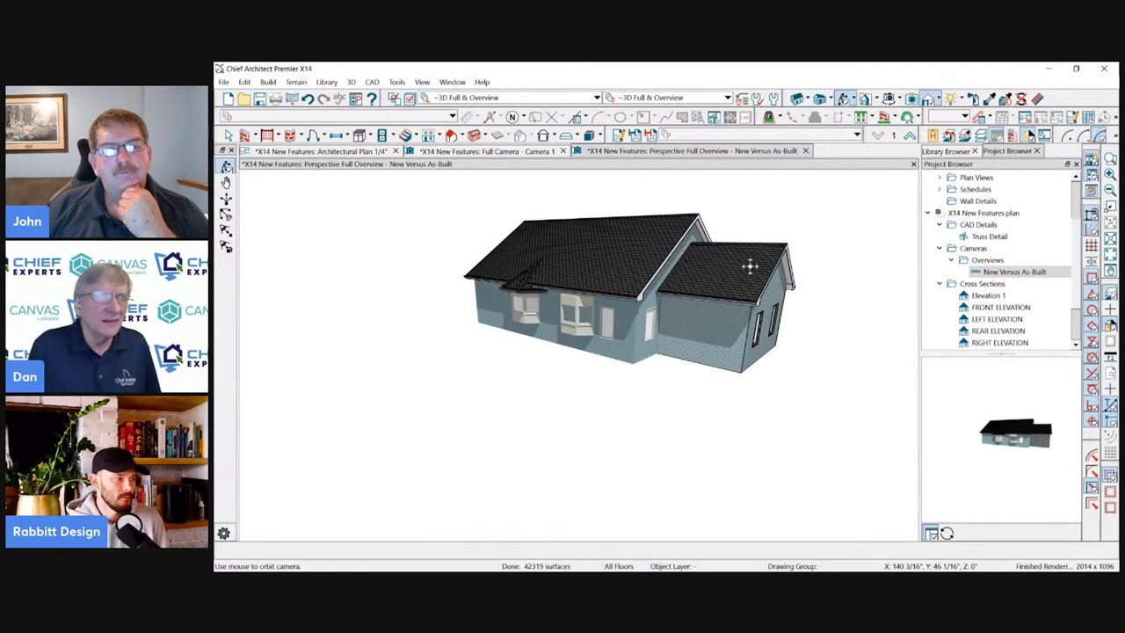
Close the camera without saving, then get a Perspective Floor Overview tilted to a top-down angle.
{"action": "left_click", "coordinate": [805, 150]}
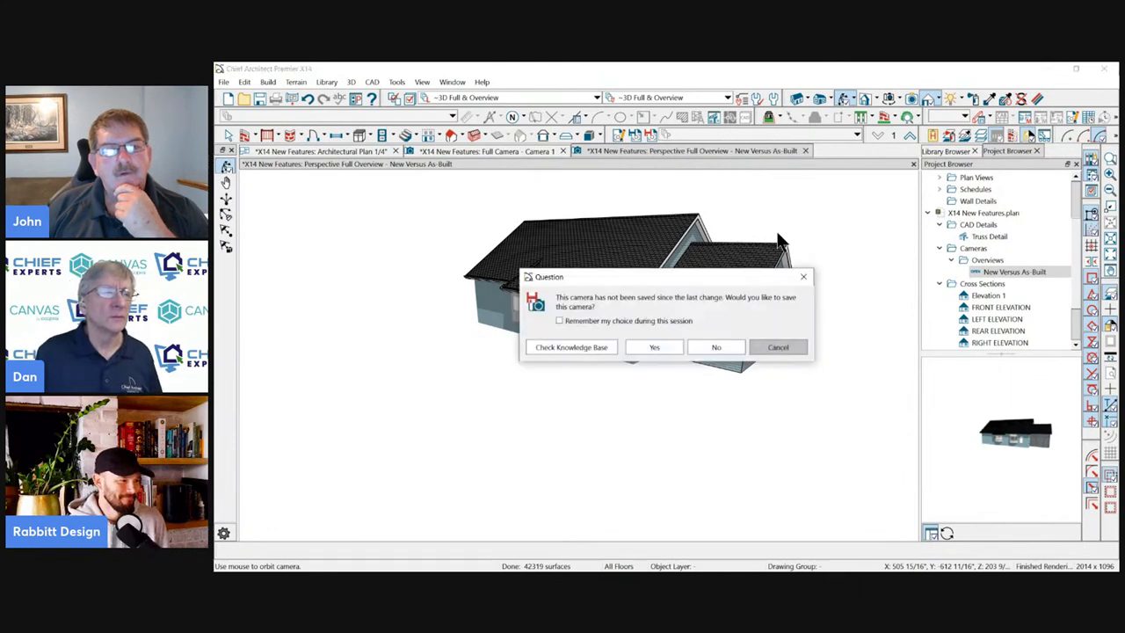
{"action": "left_click", "coordinate": [718, 347]}
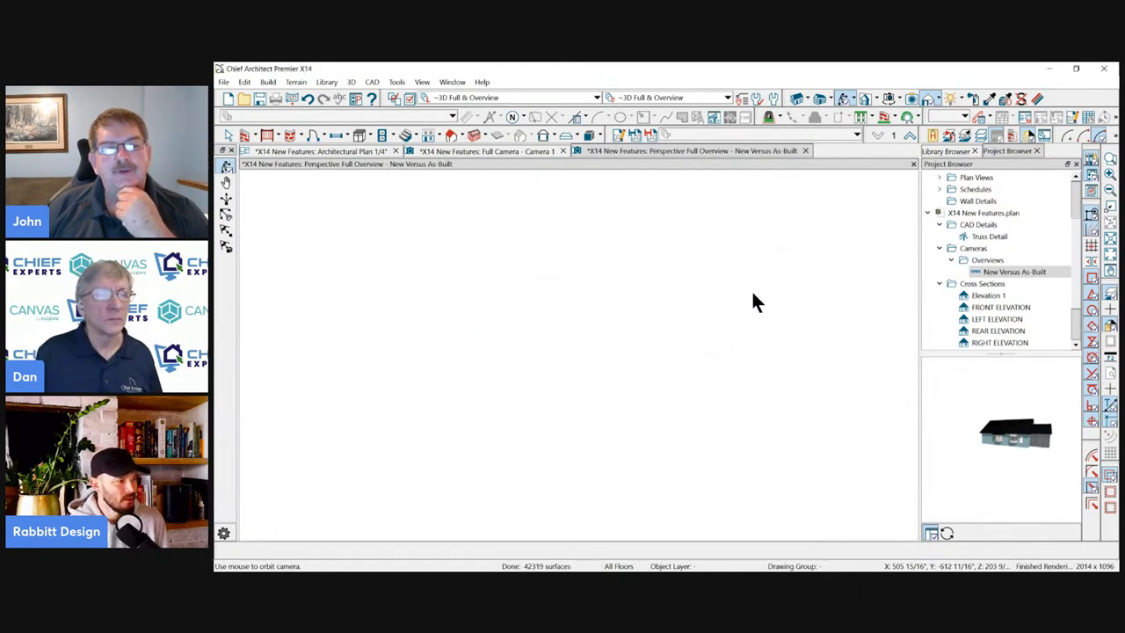
{"action": "scroll", "coordinate": [600, 347], "scroll_direction": "down", "scroll_amount": 2}
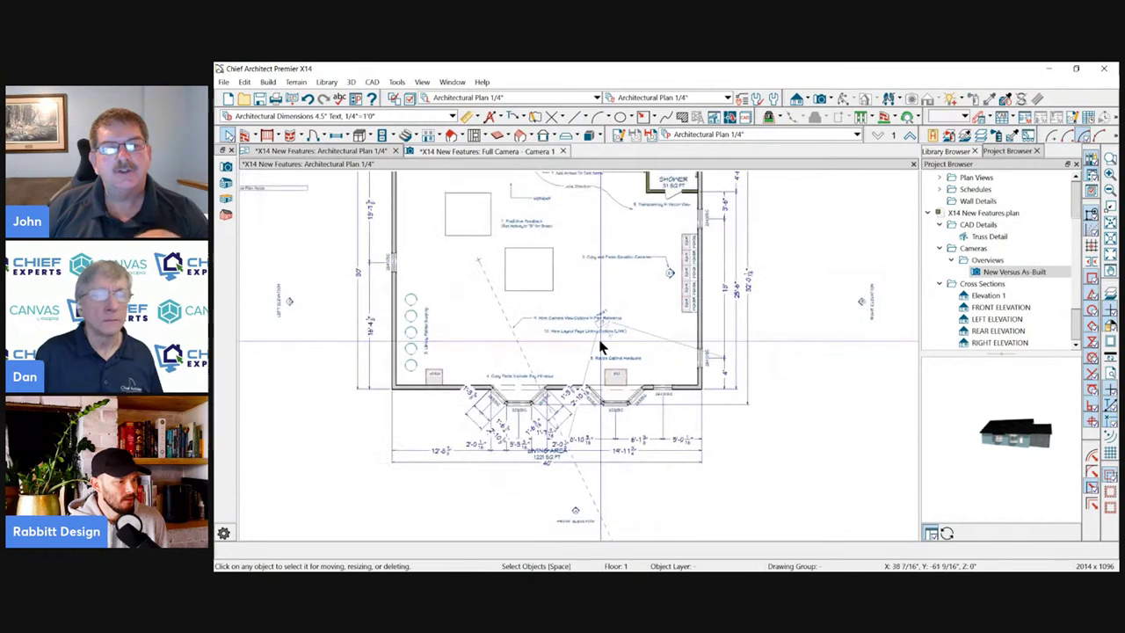
{"action": "left_click", "coordinate": [828, 100]}
{"action": "key", "text": "Escape"}
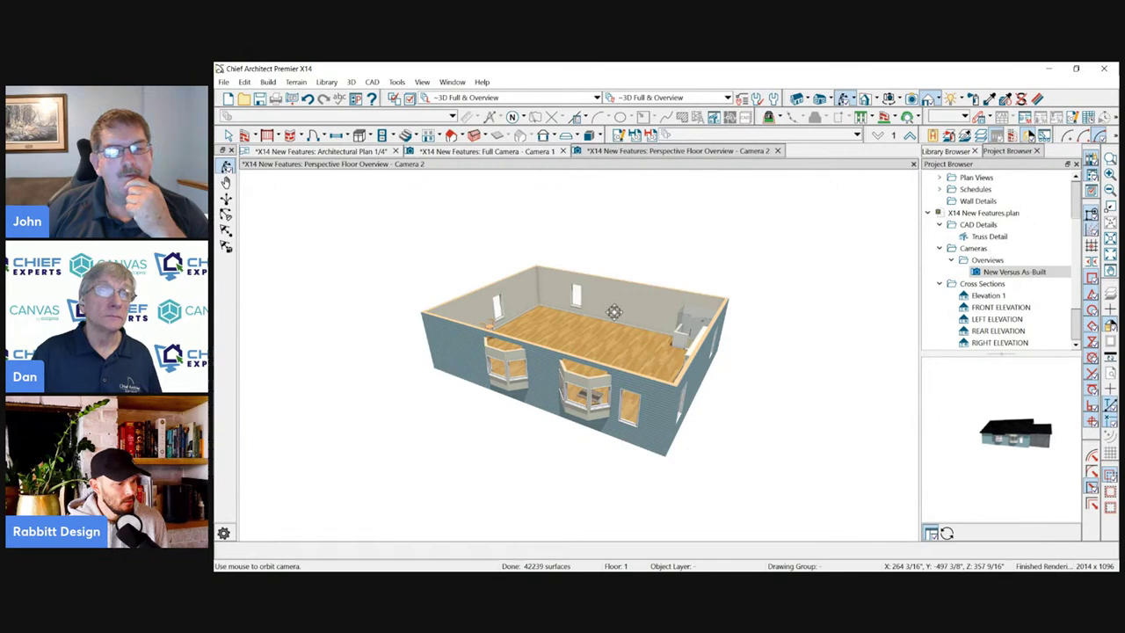
{"action": "left_click_drag", "start_coordinate": [615, 312], "coordinate": [623, 332]}
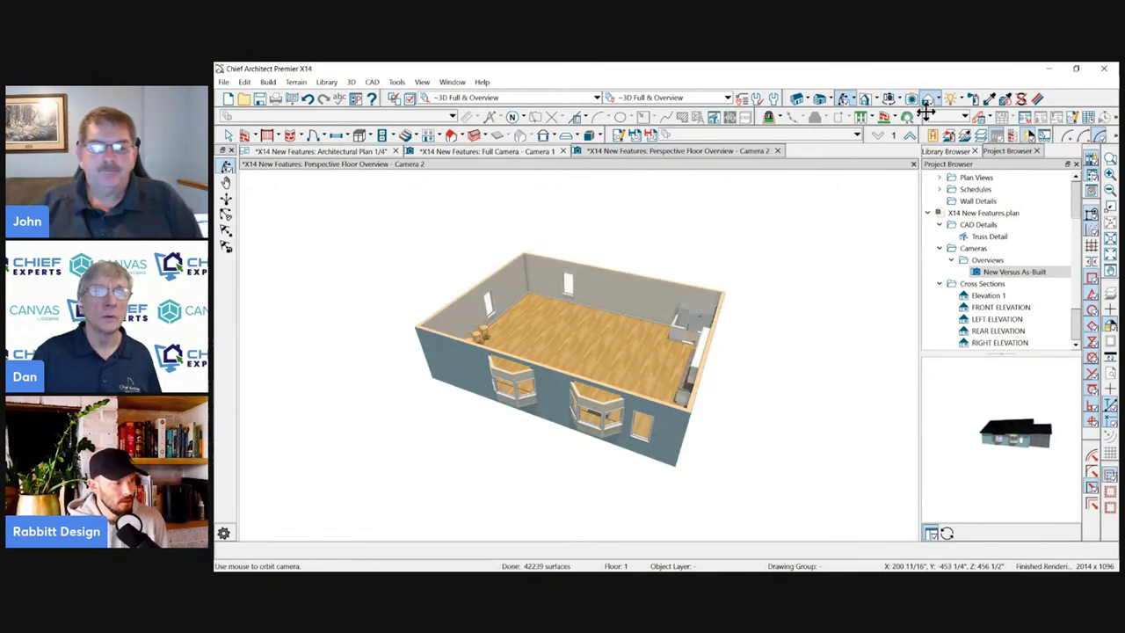
Reference the existing X14 New Features New Demo plan in row 2 and orbit to view it.
{"action": "left_click", "coordinate": [892, 135]}
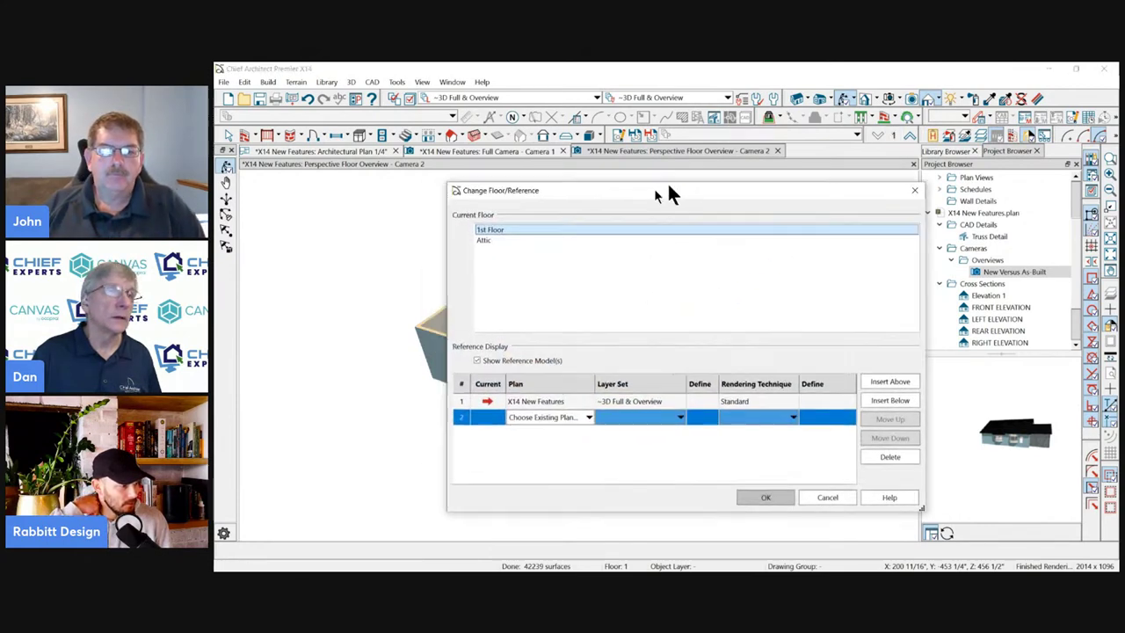
{"action": "left_click_drag", "start_coordinate": [644, 190], "coordinate": [739, 105]}
{"action": "left_click", "coordinate": [676, 337]}
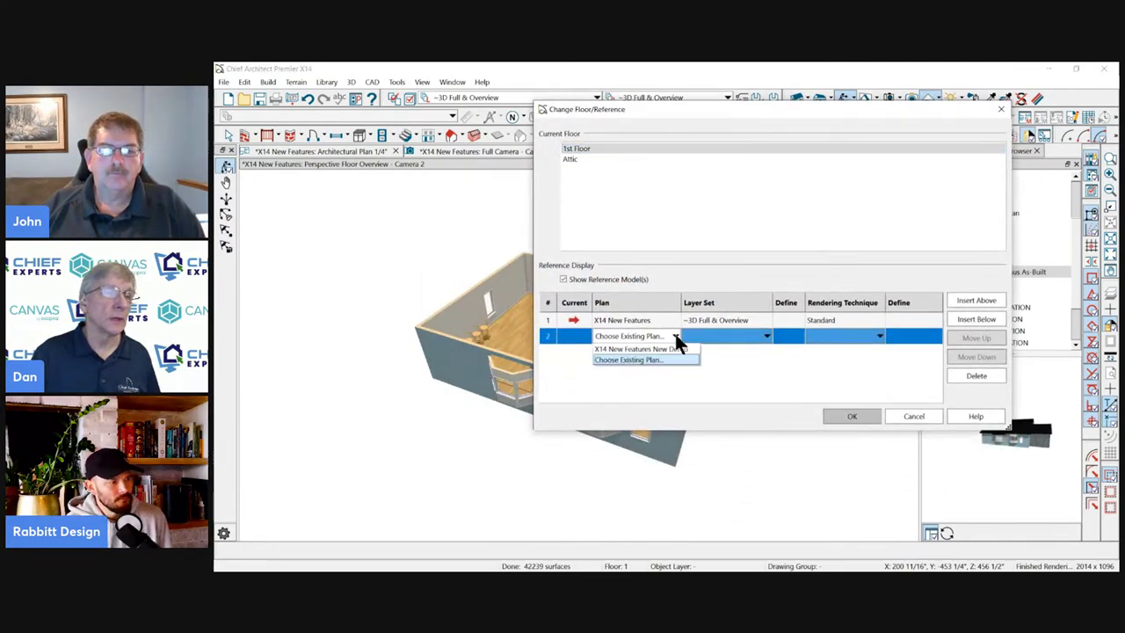
{"action": "left_click", "coordinate": [652, 359]}
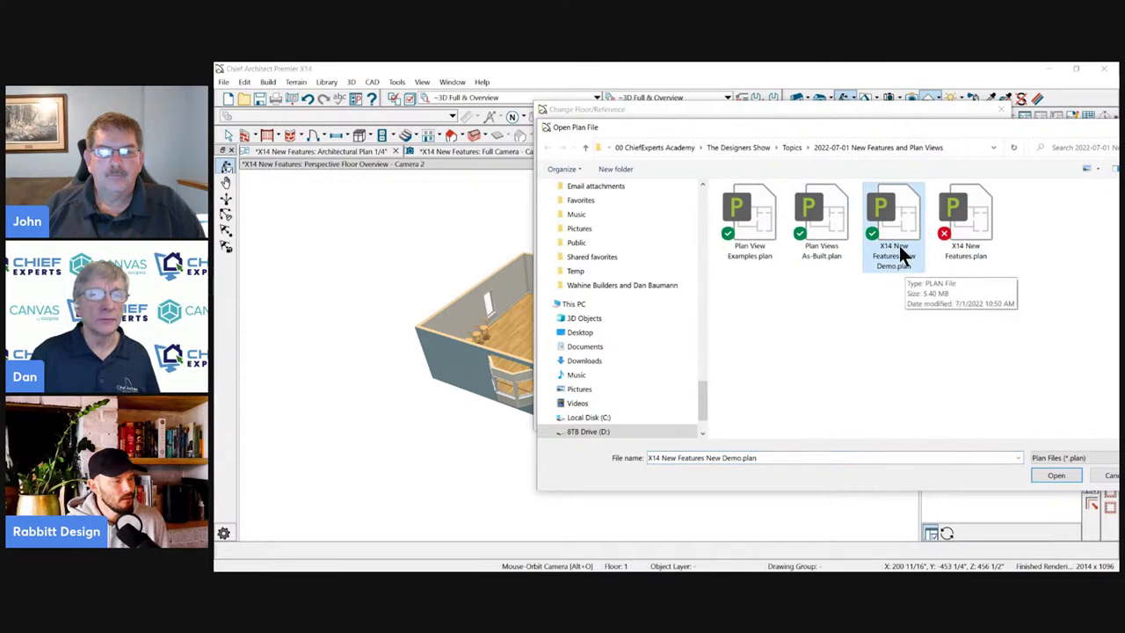
{"action": "left_click", "coordinate": [1050, 474]}
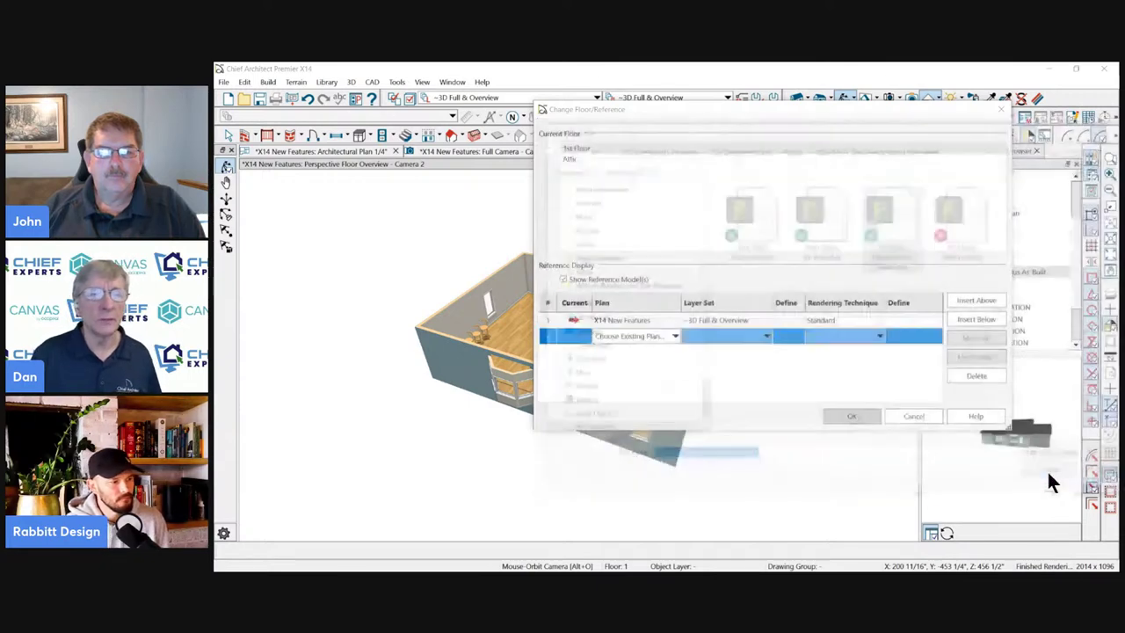
{"action": "left_click", "coordinate": [848, 417]}
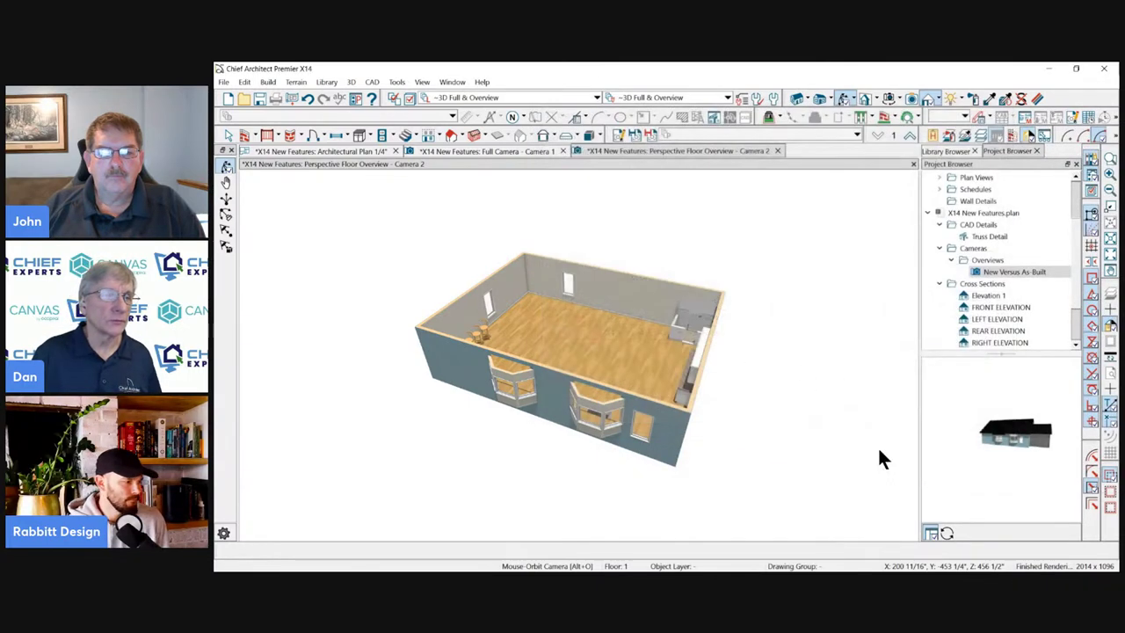
{"action": "left_click_drag", "start_coordinate": [711, 378], "coordinate": [568, 191]}
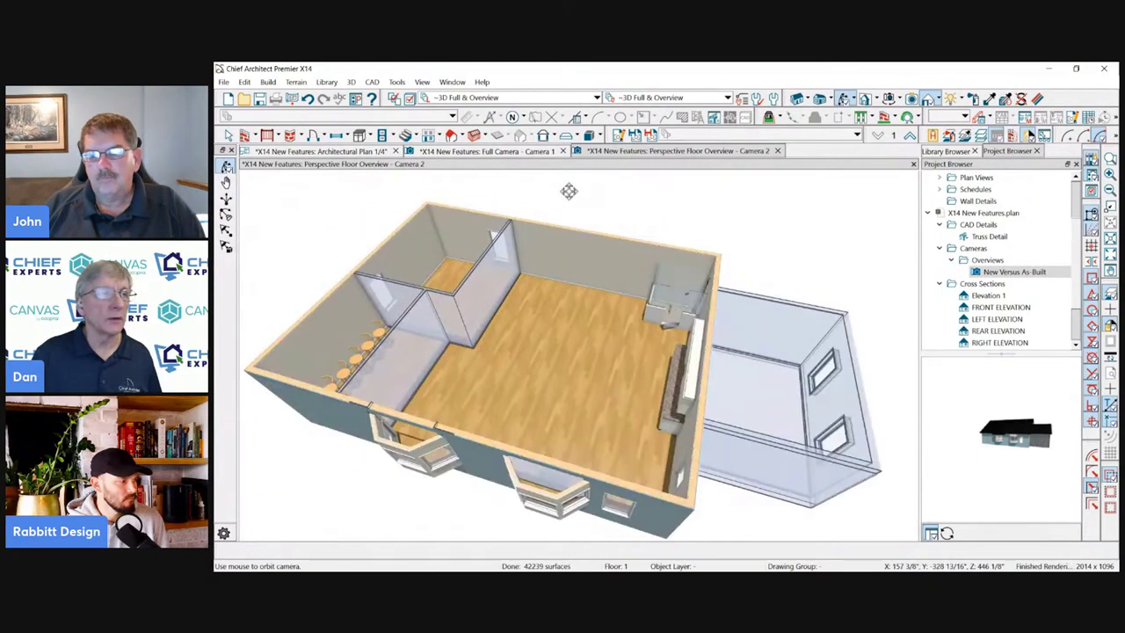
Set the reference model's Rendering Technique to Standard.
{"action": "left_click", "coordinate": [898, 131]}
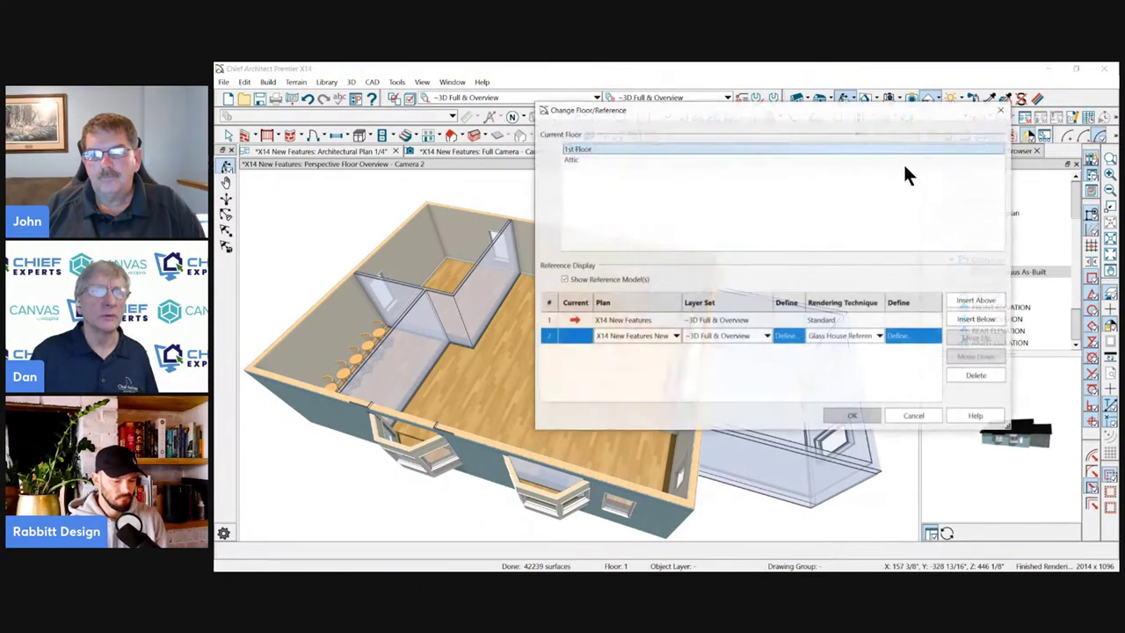
{"action": "left_click", "coordinate": [842, 334]}
{"action": "left_click", "coordinate": [842, 350]}
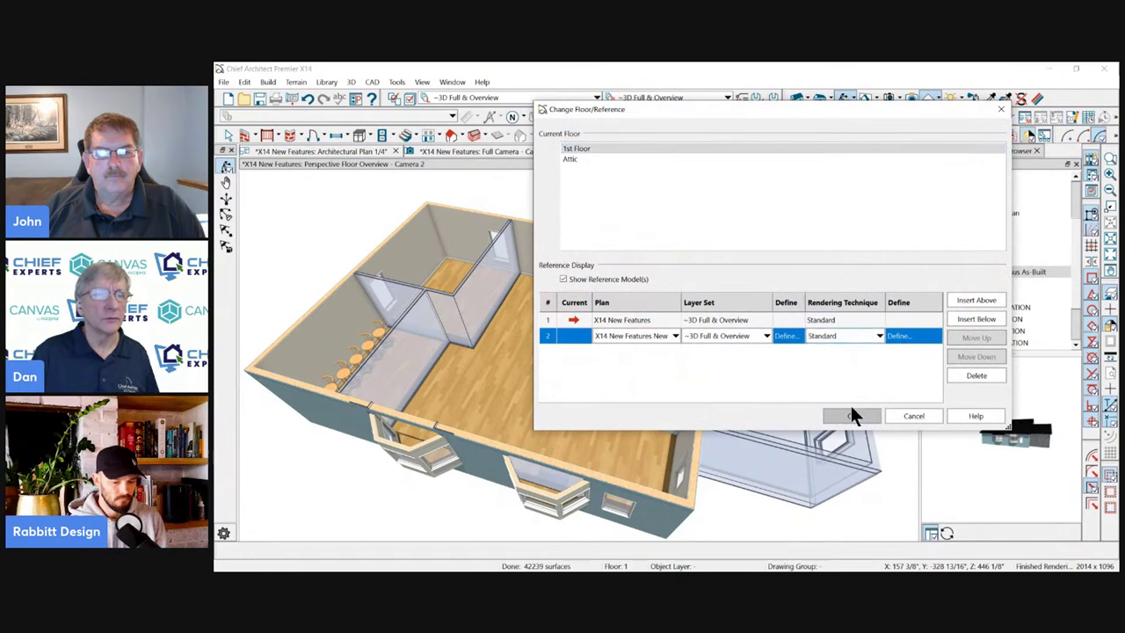
{"action": "left_click", "coordinate": [852, 416]}
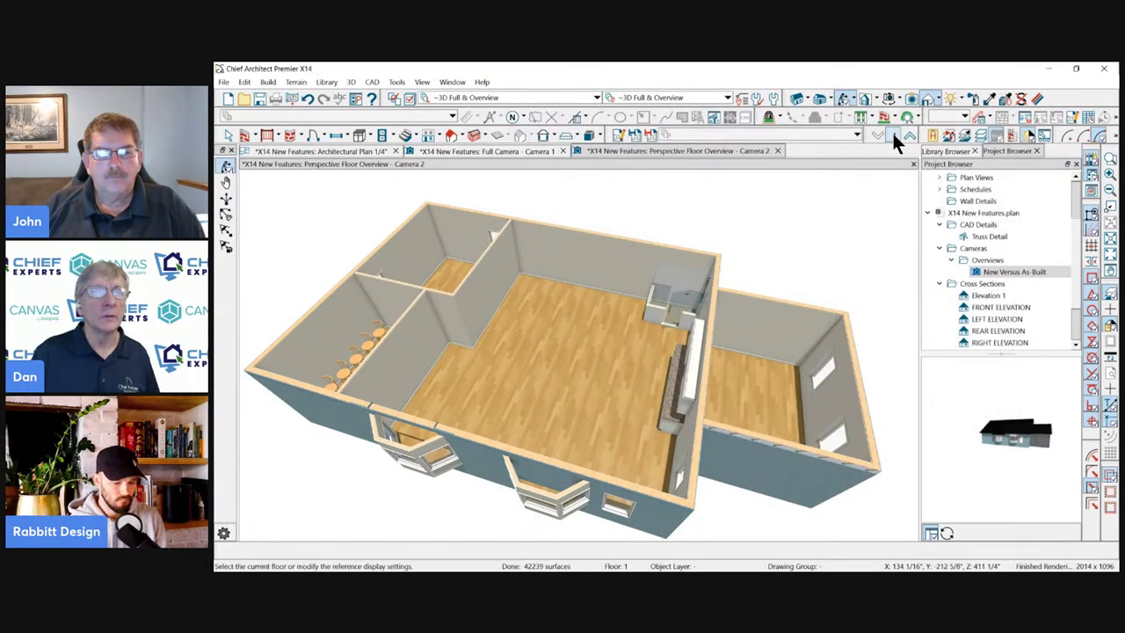
Render the reference model as Technical Illustration and orbit to see both buildings.
{"action": "left_click", "coordinate": [892, 132]}
{"action": "left_click", "coordinate": [835, 335]}
{"action": "left_click", "coordinate": [829, 377]}
{"action": "left_click", "coordinate": [850, 416]}
{"action": "left_click_drag", "start_coordinate": [562, 233], "coordinate": [474, 211]}
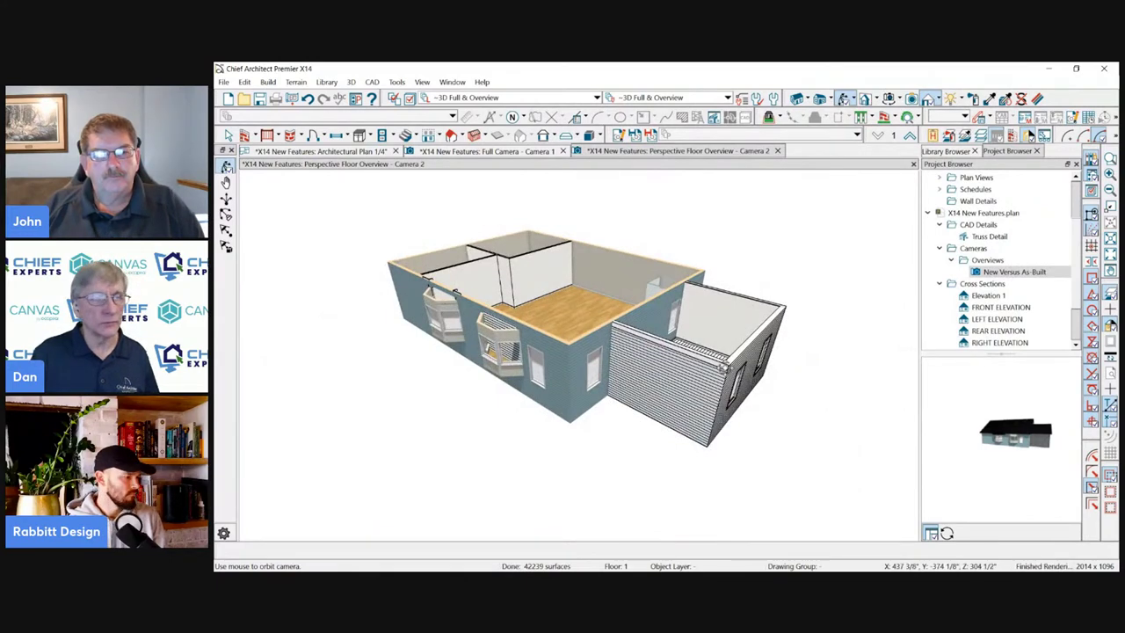
Switch the reference model to Vector View and orbit so the house's front faces forward.
{"action": "left_click", "coordinate": [896, 135]}
{"action": "left_click", "coordinate": [815, 335]}
{"action": "left_click", "coordinate": [829, 380]}
{"action": "left_click", "coordinate": [845, 415]}
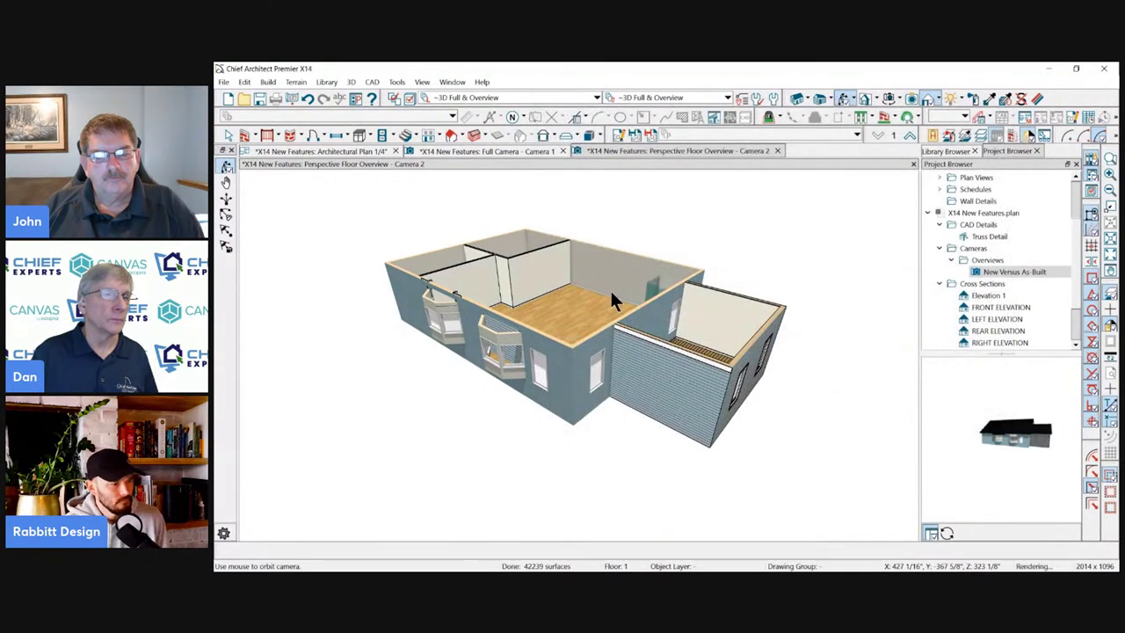
{"action": "left_click_drag", "start_coordinate": [610, 288], "coordinate": [647, 360]}
{"action": "left_click_drag", "start_coordinate": [452, 272], "coordinate": [665, 263]}
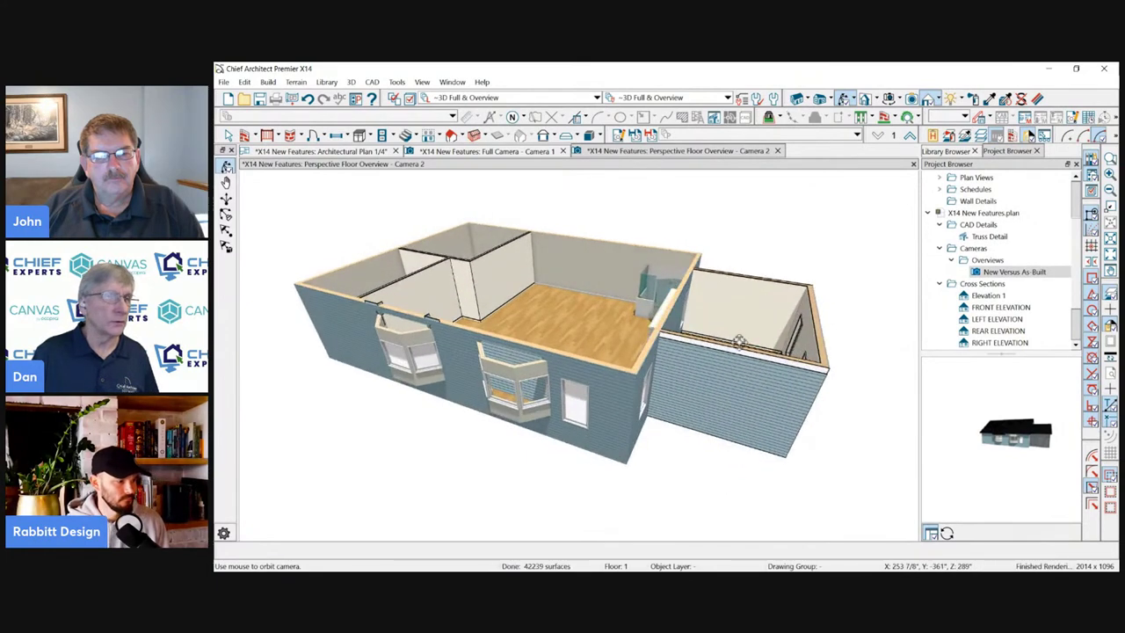
{"action": "left_click_drag", "start_coordinate": [741, 407], "coordinate": [881, 161]}
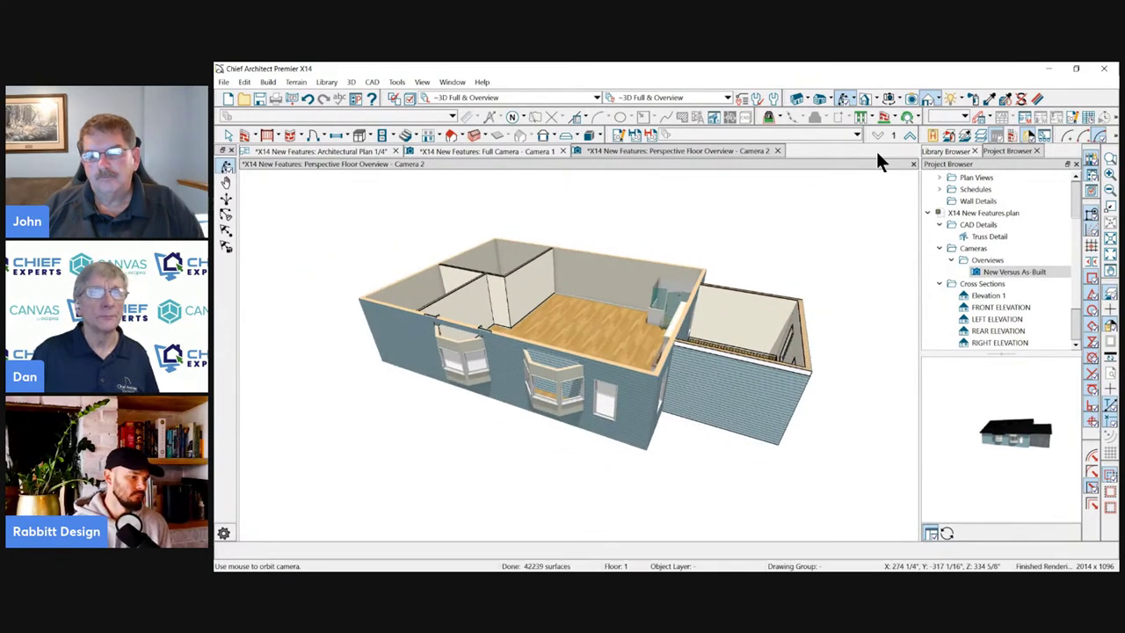
Render the whole view as Technical Illustration and orbit from overhead down to a side view.
{"action": "left_click", "coordinate": [938, 96]}
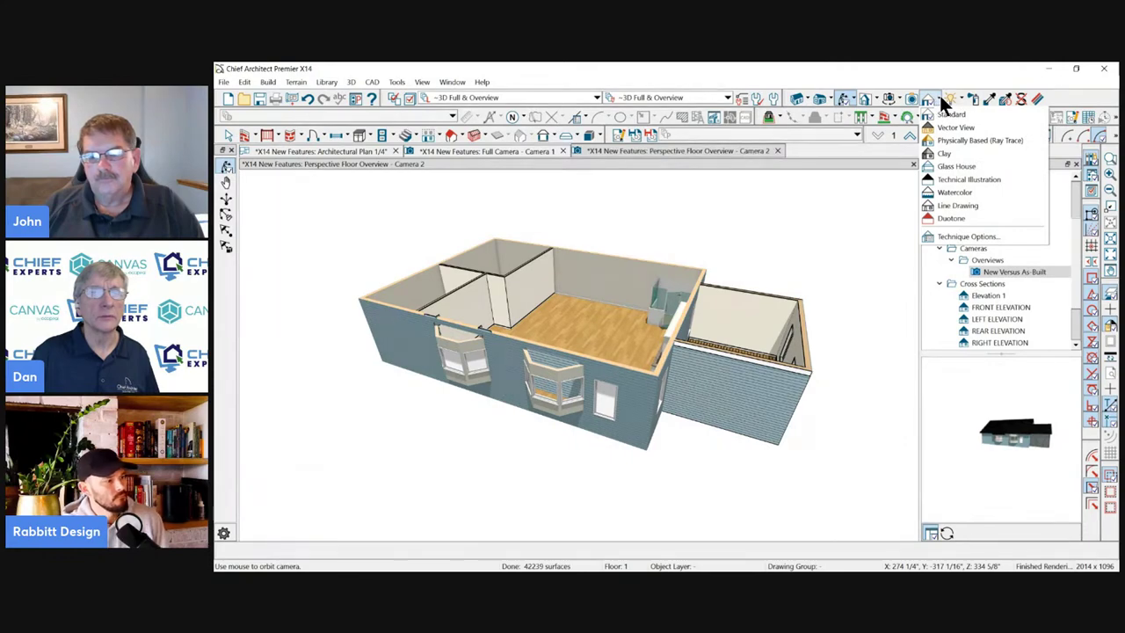
{"action": "left_click", "coordinate": [962, 179]}
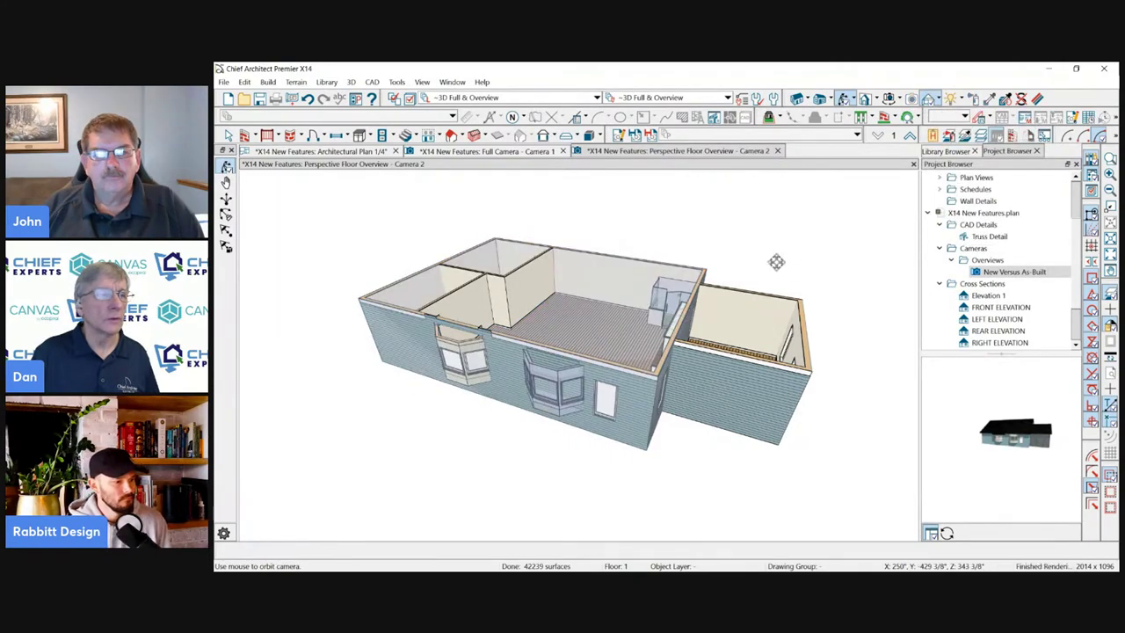
{"action": "mouse_move", "coordinate": [638, 289]}
{"action": "left_mouse_down"}
{"action": "mouse_move", "coordinate": [557, 314]}
{"action": "mouse_move", "coordinate": [493, 313]}
{"action": "mouse_move", "coordinate": [612, 321]}
{"action": "mouse_move", "coordinate": [635, 289]}
{"action": "mouse_move", "coordinate": [642, 300]}
{"action": "left_mouse_up"}
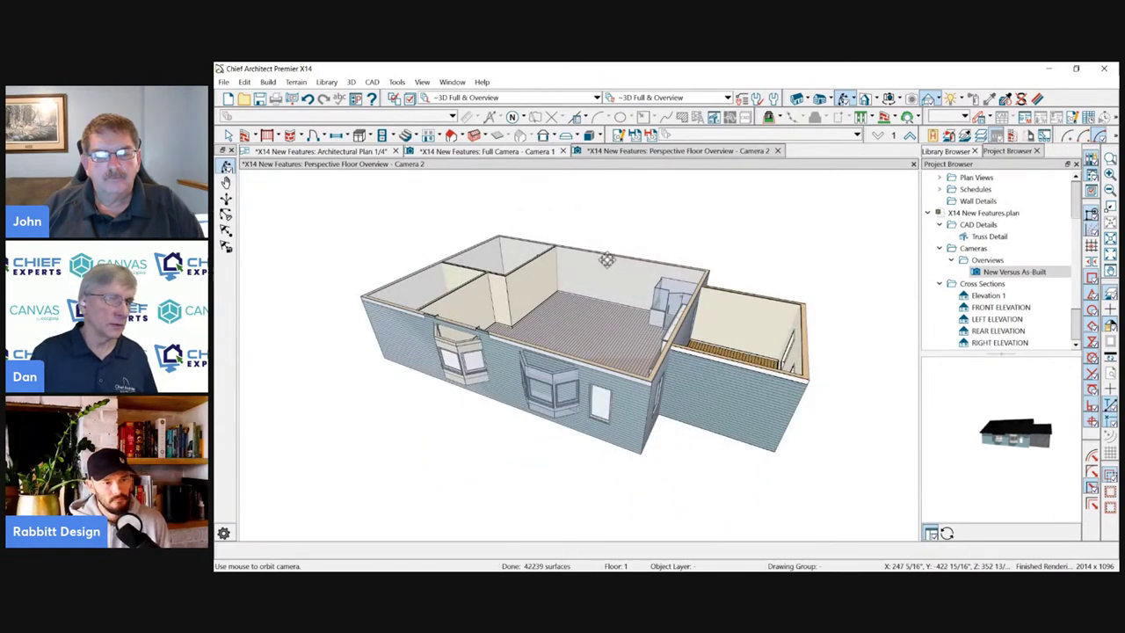
{"action": "scroll", "coordinate": [536, 338], "scroll_direction": "up", "scroll_amount": 2}
{"action": "left_click_drag", "start_coordinate": [559, 331], "coordinate": [603, 318]}
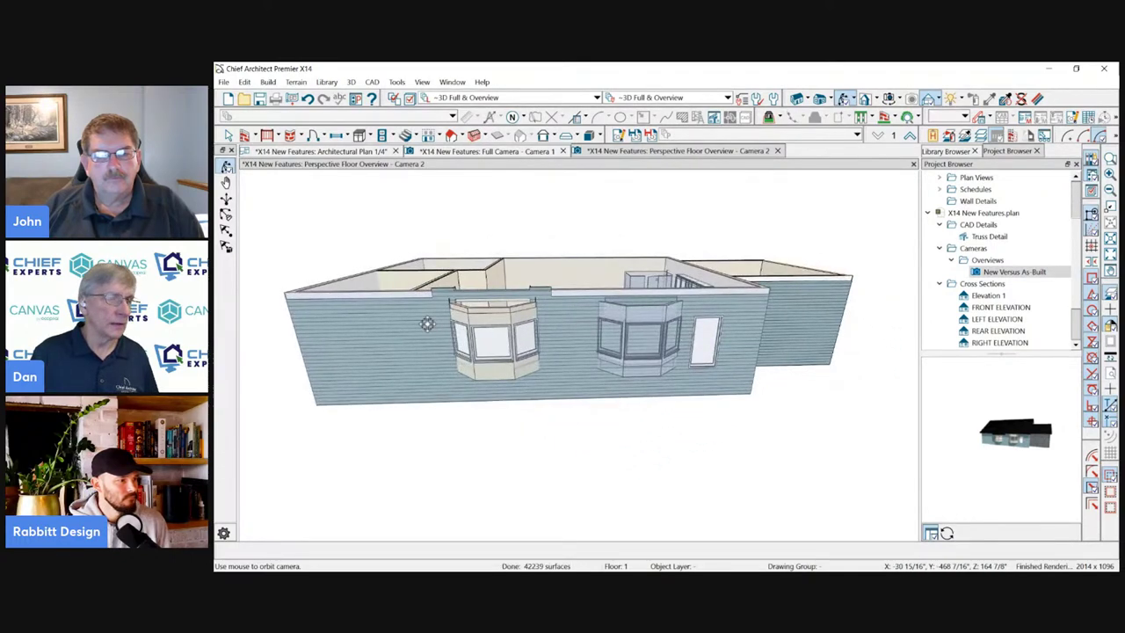
{"action": "left_click_drag", "start_coordinate": [439, 325], "coordinate": [370, 355]}
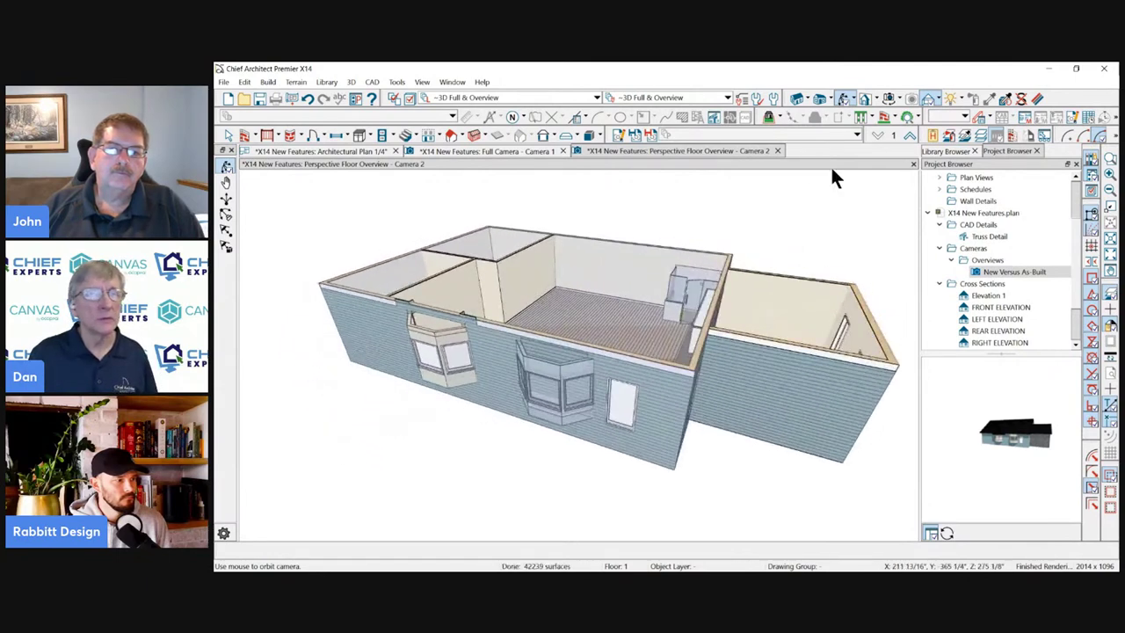
Switch the view to Standard, then to Physically Based rendering, and orbit overhead.
{"action": "left_click", "coordinate": [940, 99]}
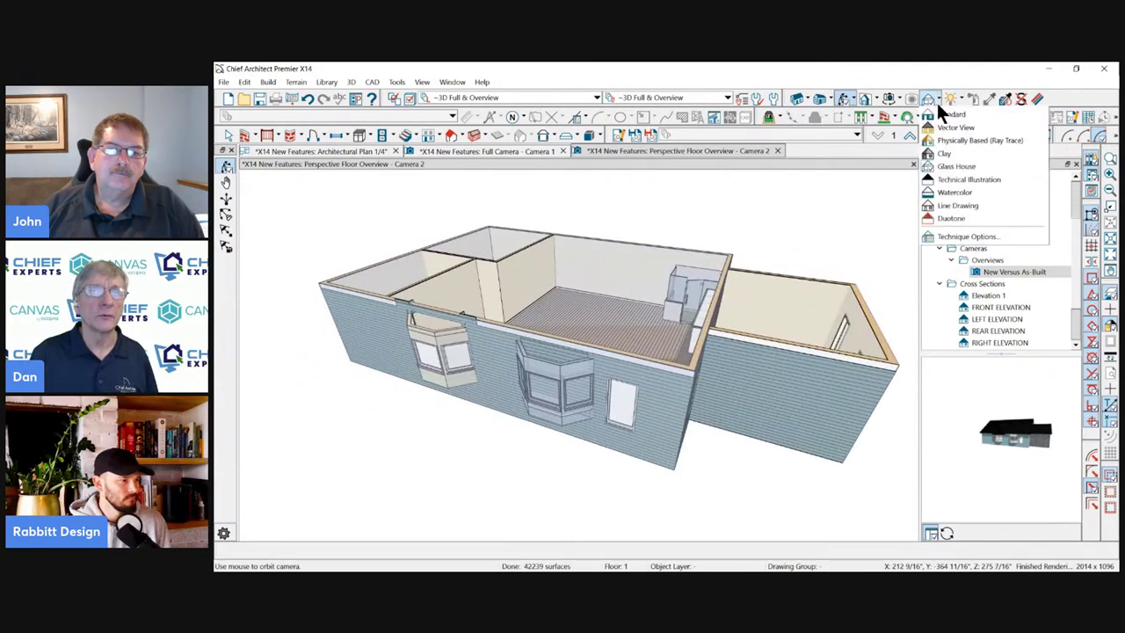
{"action": "left_click", "coordinate": [945, 114]}
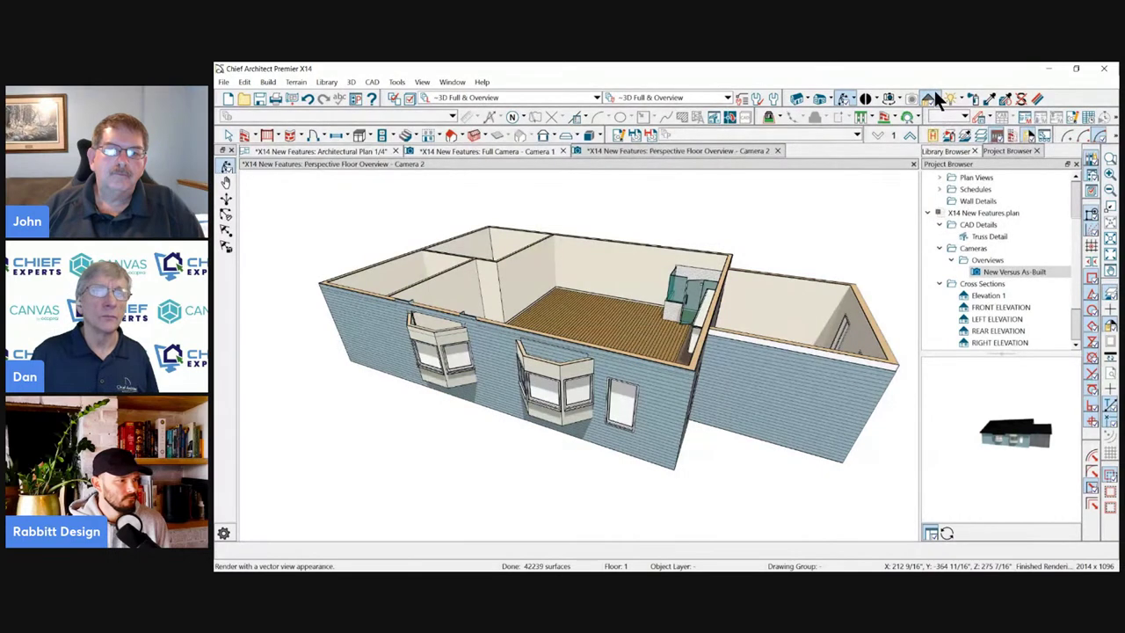
{"action": "left_click", "coordinate": [936, 95]}
{"action": "left_click", "coordinate": [939, 154]}
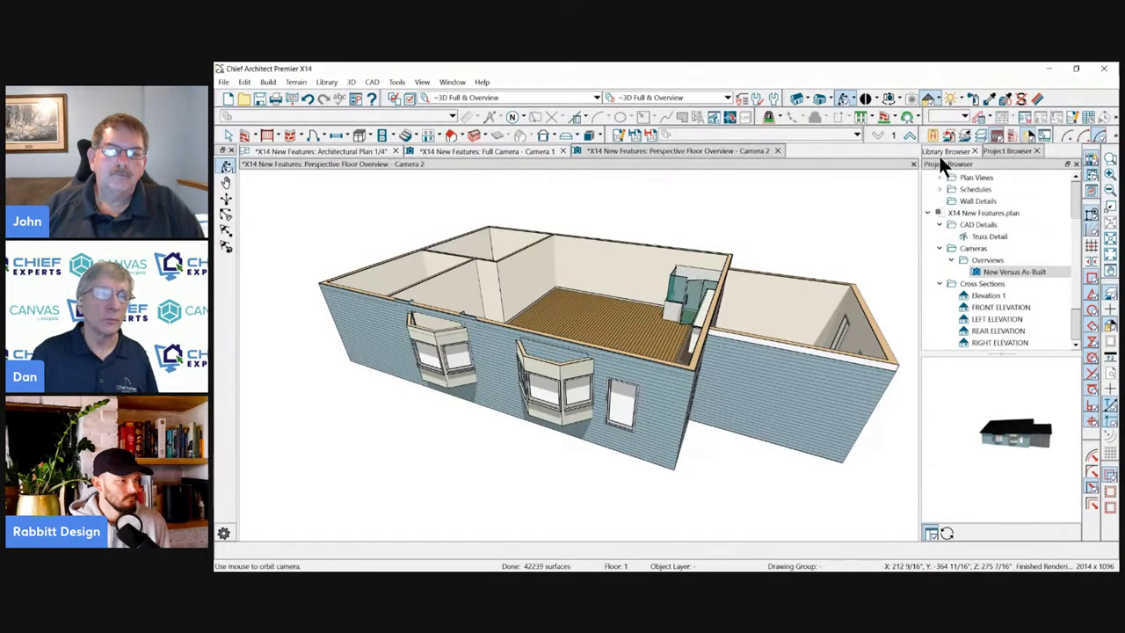
{"action": "left_click_drag", "start_coordinate": [606, 290], "coordinate": [728, 330]}
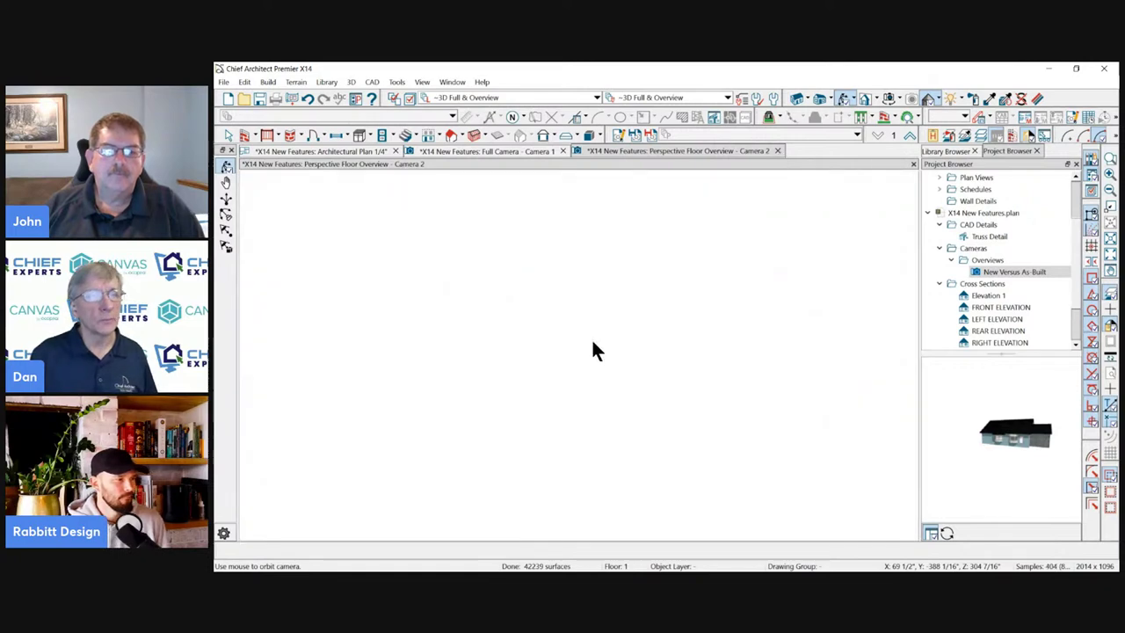
Close the 3D overview and select the '10. More Layout Page Linking Options' note.
{"action": "key", "text": "ctrl+w"}
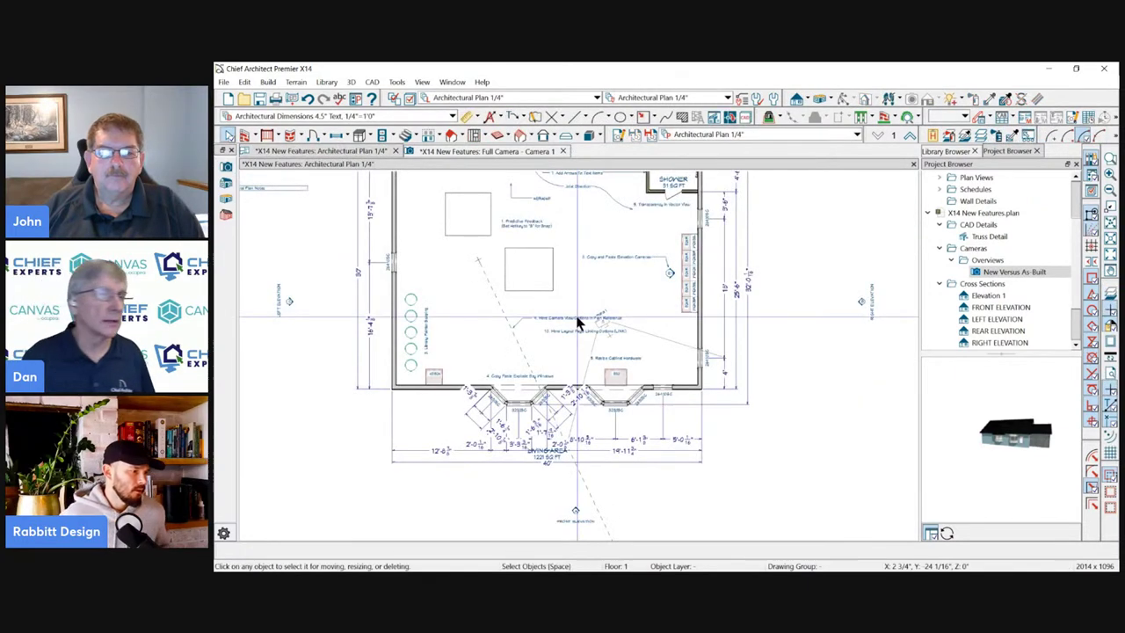
{"action": "scroll", "coordinate": [578, 334], "scroll_direction": "down", "scroll_amount": 2}
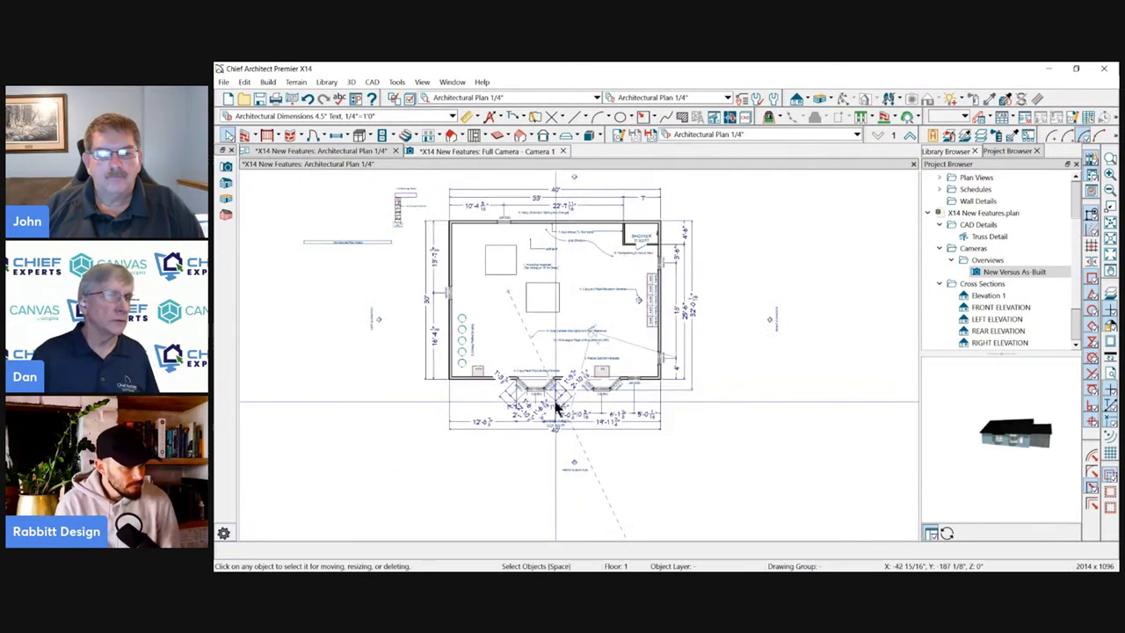
{"action": "scroll", "coordinate": [555, 365], "scroll_direction": "up", "scroll_amount": 5}
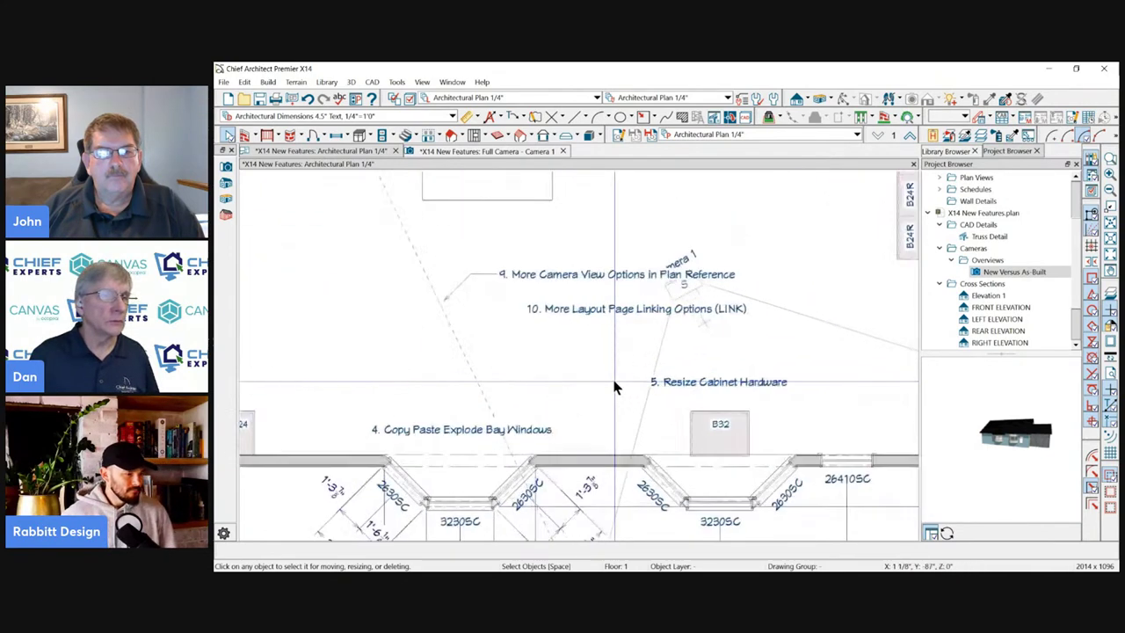
{"action": "left_click", "coordinate": [635, 315]}
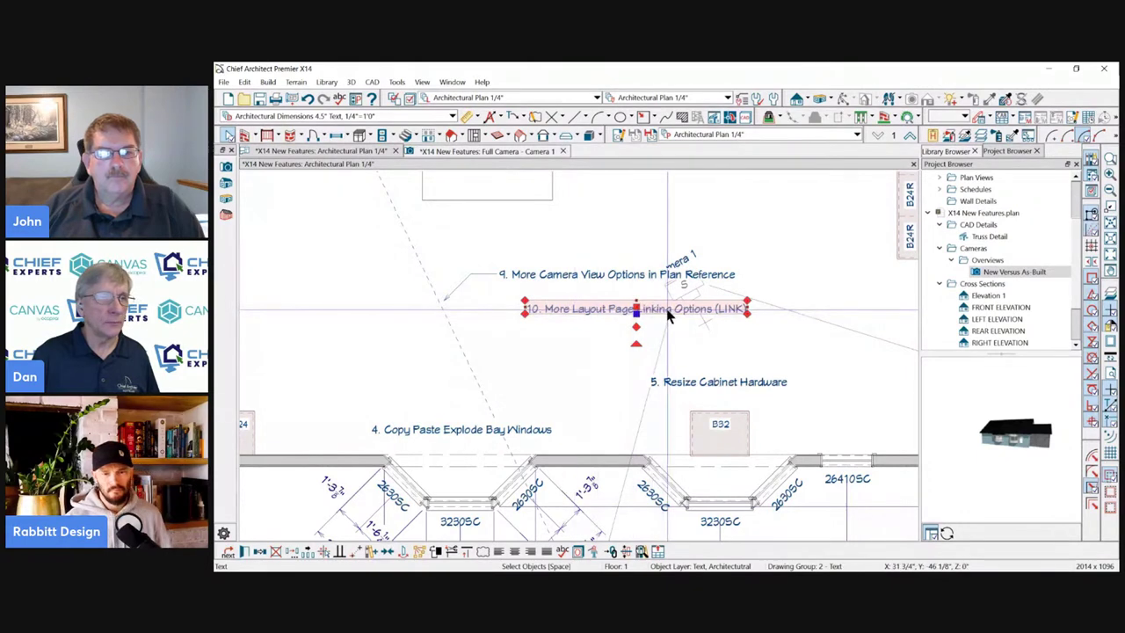
{"action": "left_click", "coordinate": [525, 120]}
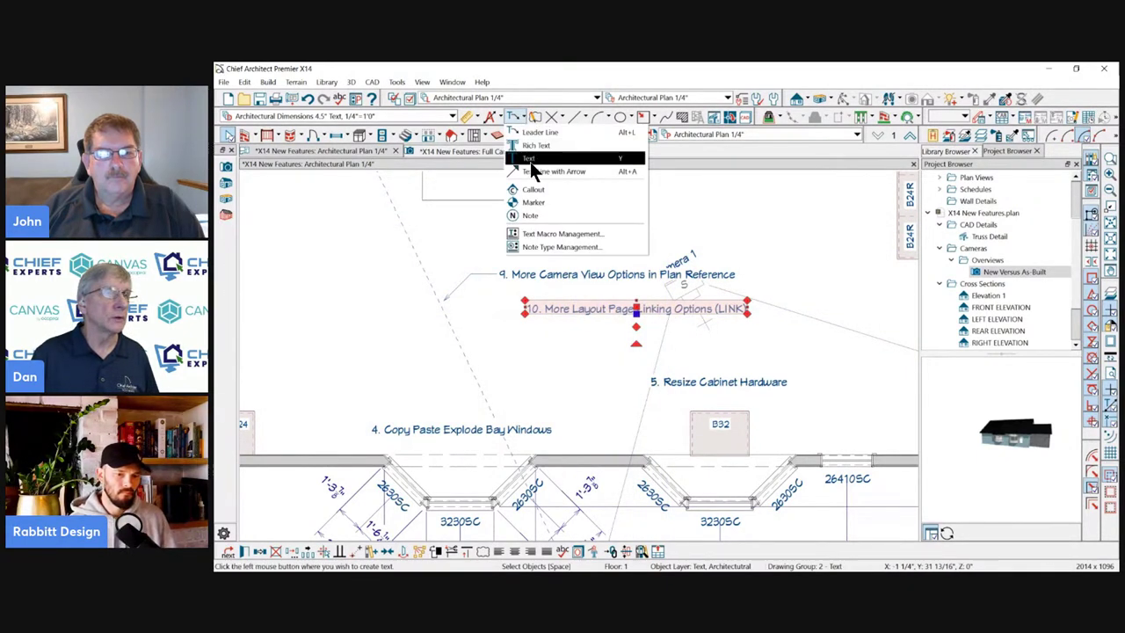
{"action": "left_click", "coordinate": [580, 307]}
Inspect the note's hyperlink path and text in Text Specification, then close it.
{"action": "double_click", "coordinate": [580, 314]}
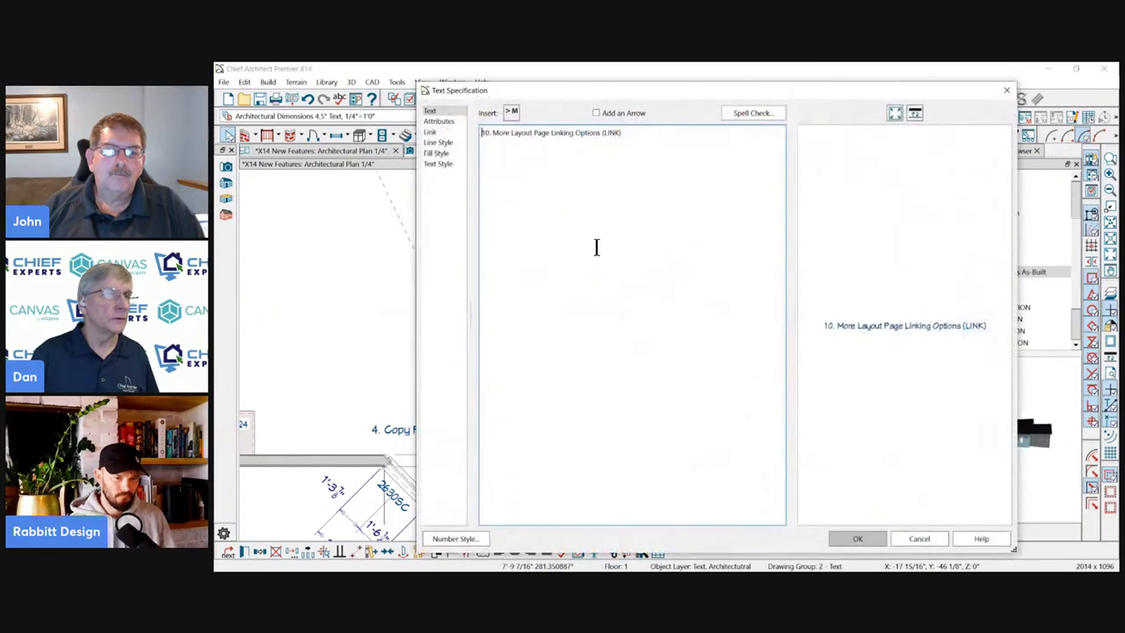
{"action": "left_click", "coordinate": [430, 132]}
{"action": "left_click_drag", "start_coordinate": [637, 136], "coordinate": [482, 125]}
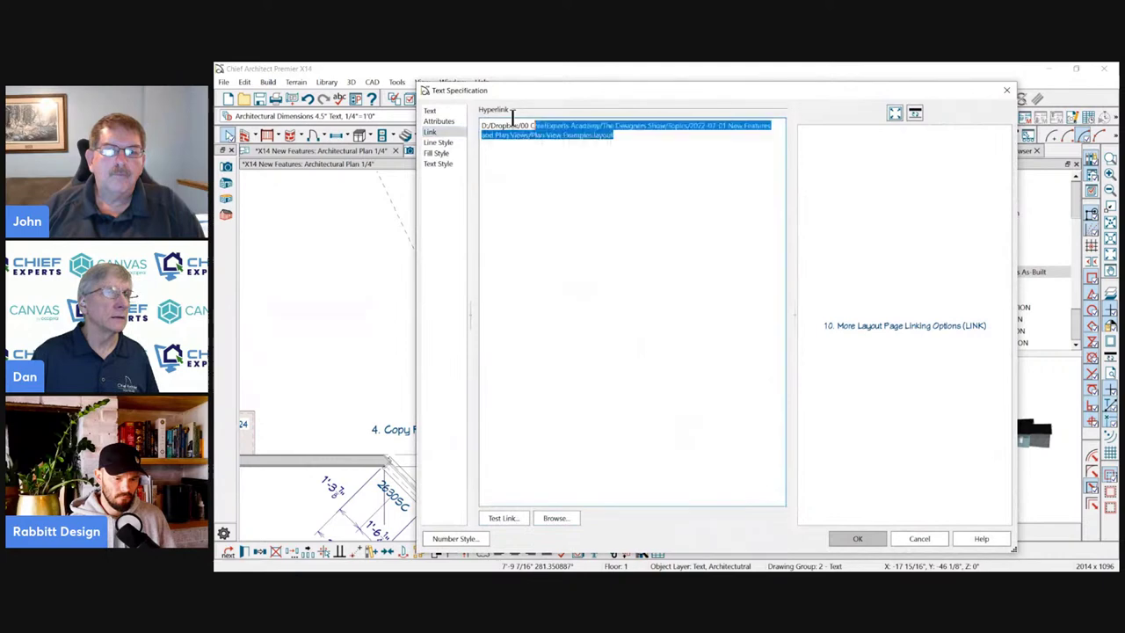
{"action": "left_click", "coordinate": [555, 292]}
{"action": "left_click", "coordinate": [430, 111]}
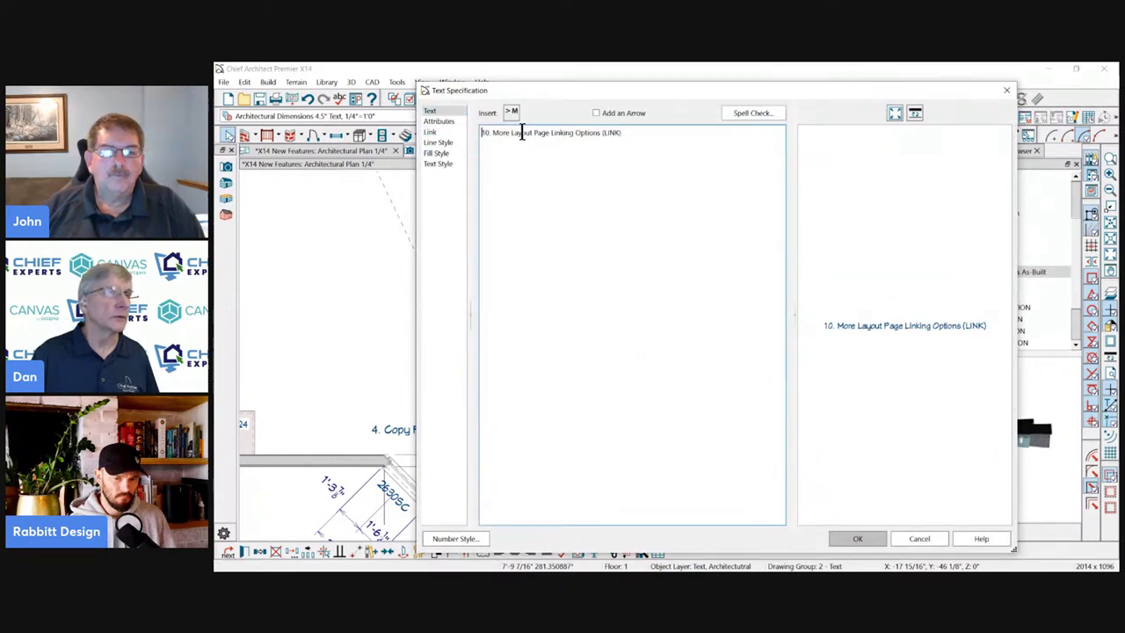
{"action": "left_click", "coordinate": [431, 132]}
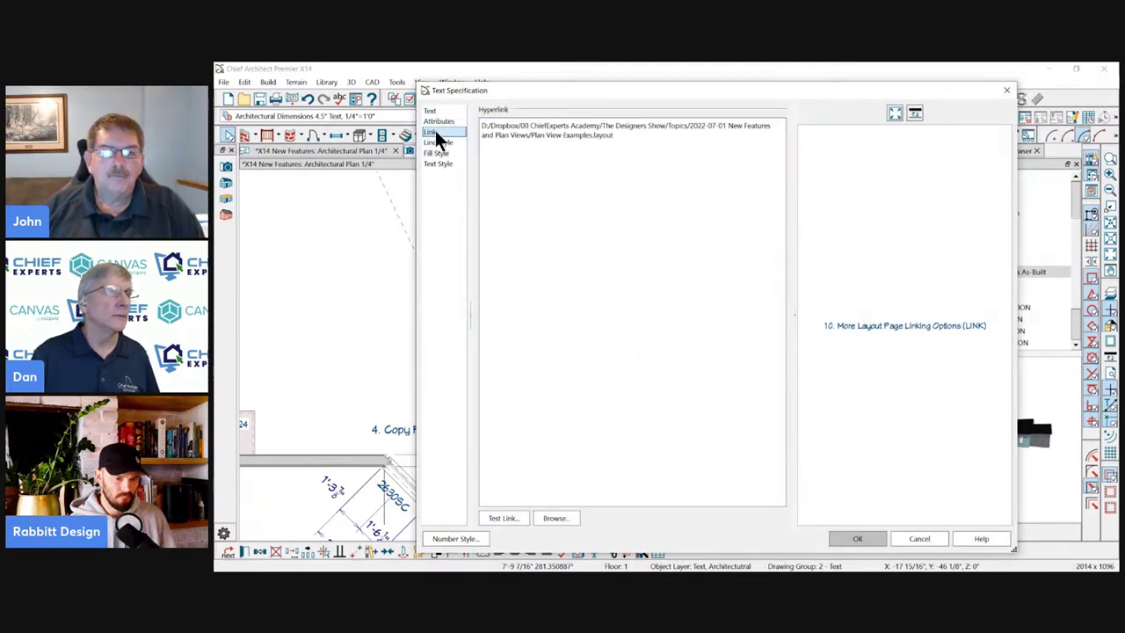
{"action": "left_click", "coordinate": [859, 538]}
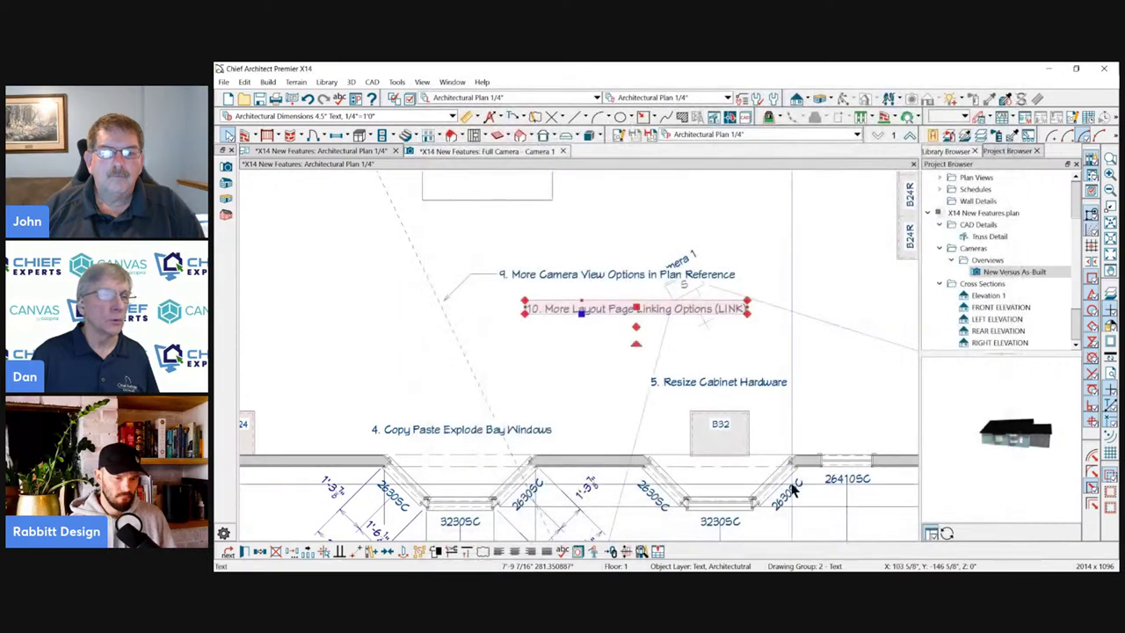
{"action": "scroll", "coordinate": [613, 302], "scroll_direction": "down", "scroll_amount": 2}
{"action": "scroll", "coordinate": [589, 299], "scroll_direction": "up", "scroll_amount": 2}
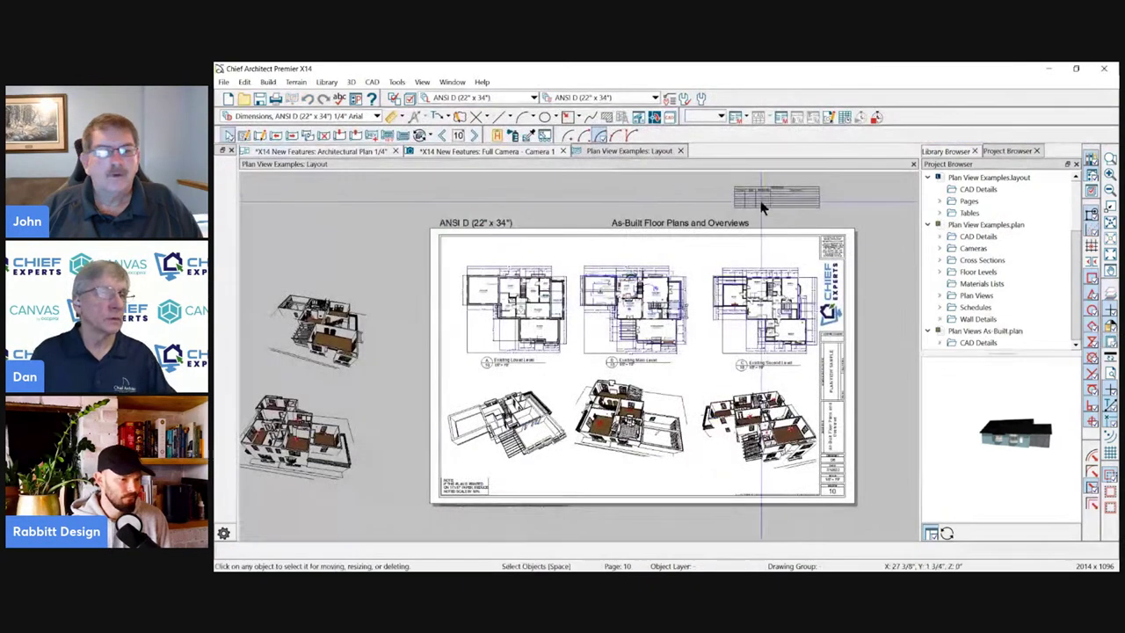
Jump to layout page 1, then page 2, with Go To Layout Page.
{"action": "scroll", "coordinate": [629, 253], "scroll_direction": "up", "scroll_amount": 1}
{"action": "scroll", "coordinate": [631, 263], "scroll_direction": "up", "scroll_amount": 2}
{"action": "scroll", "coordinate": [580, 215], "scroll_direction": "down", "scroll_amount": 2}
{"action": "left_click", "coordinate": [454, 133]}
{"action": "type", "text": "10"}
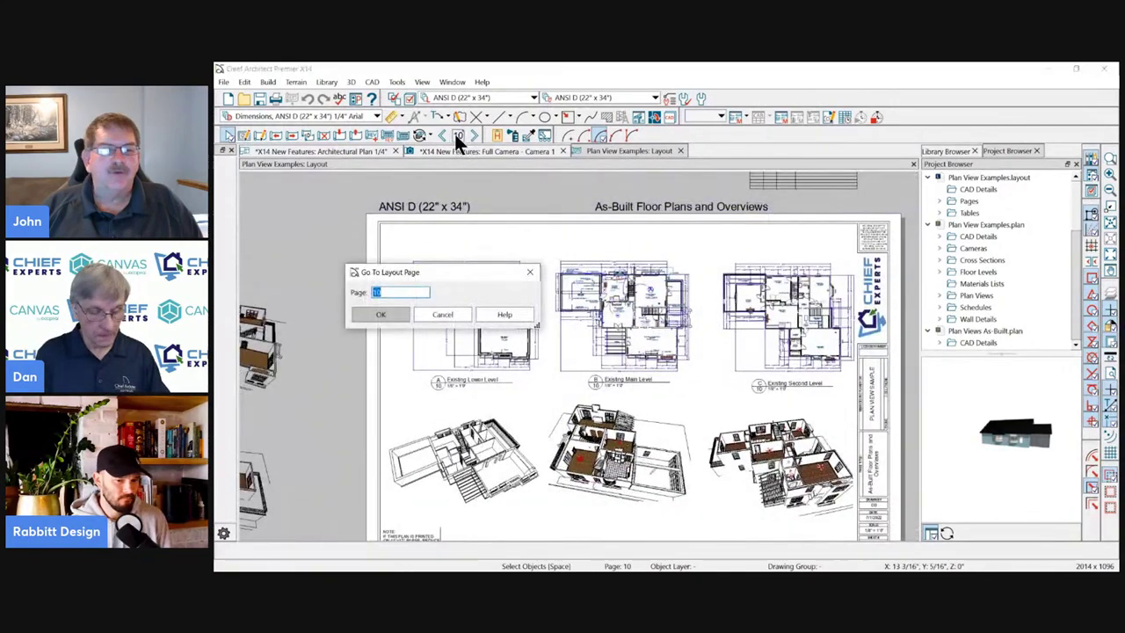
{"action": "key", "text": "Return"}
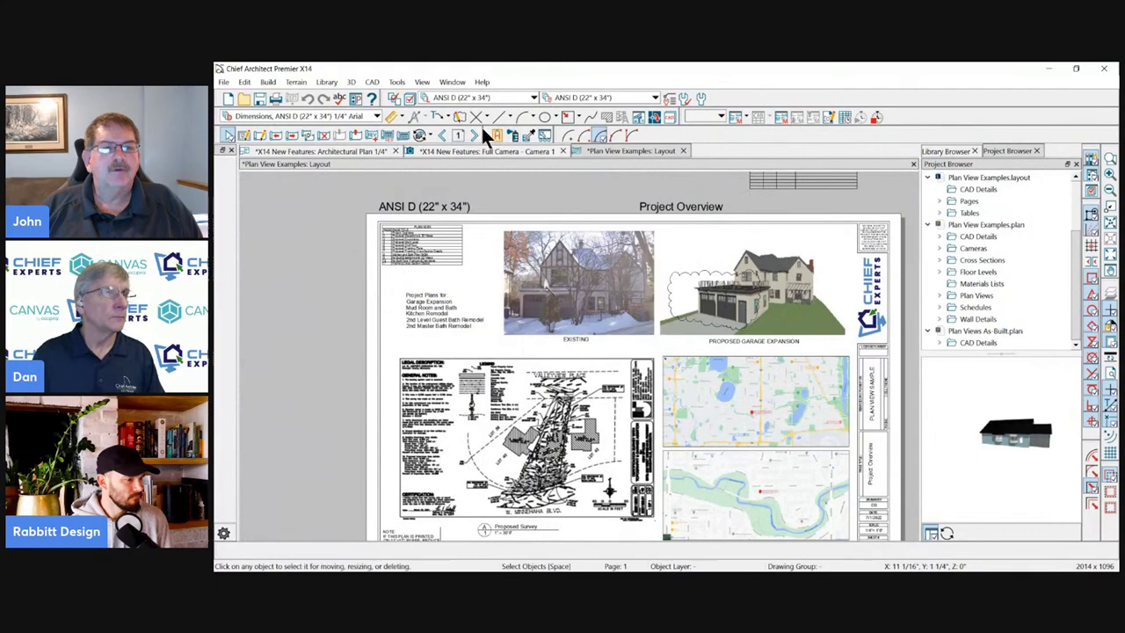
{"action": "left_click", "coordinate": [461, 134]}
{"action": "type", "text": "2"}
{"action": "key", "text": "Return"}
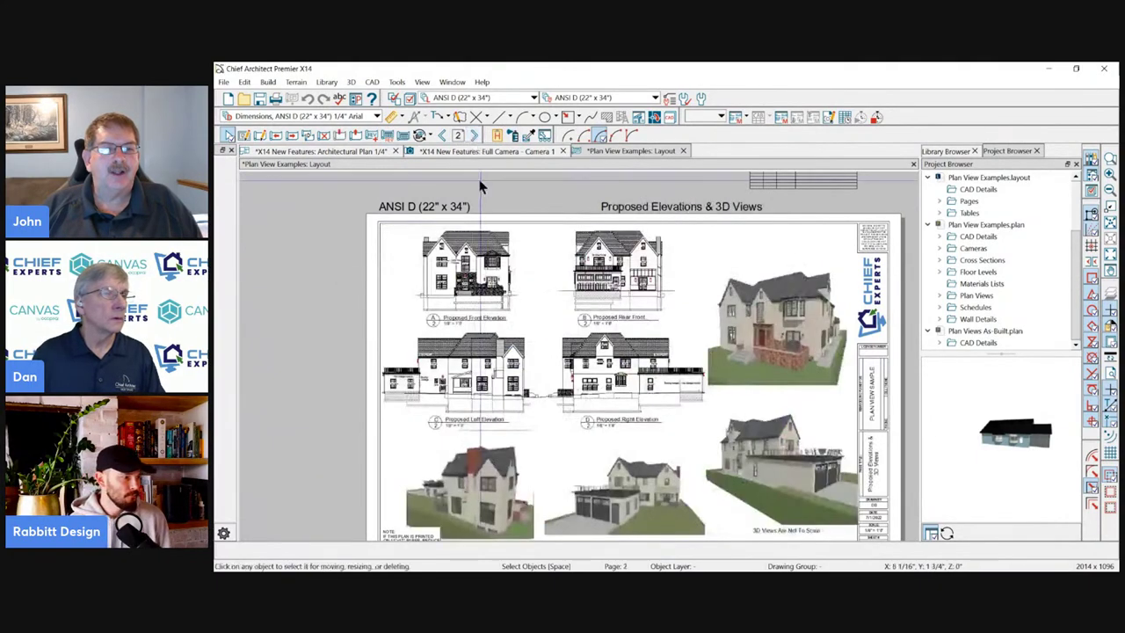
Step to page 3, Proposed Foundation, and select its foundation plan layout box.
{"action": "left_click", "coordinate": [676, 288]}
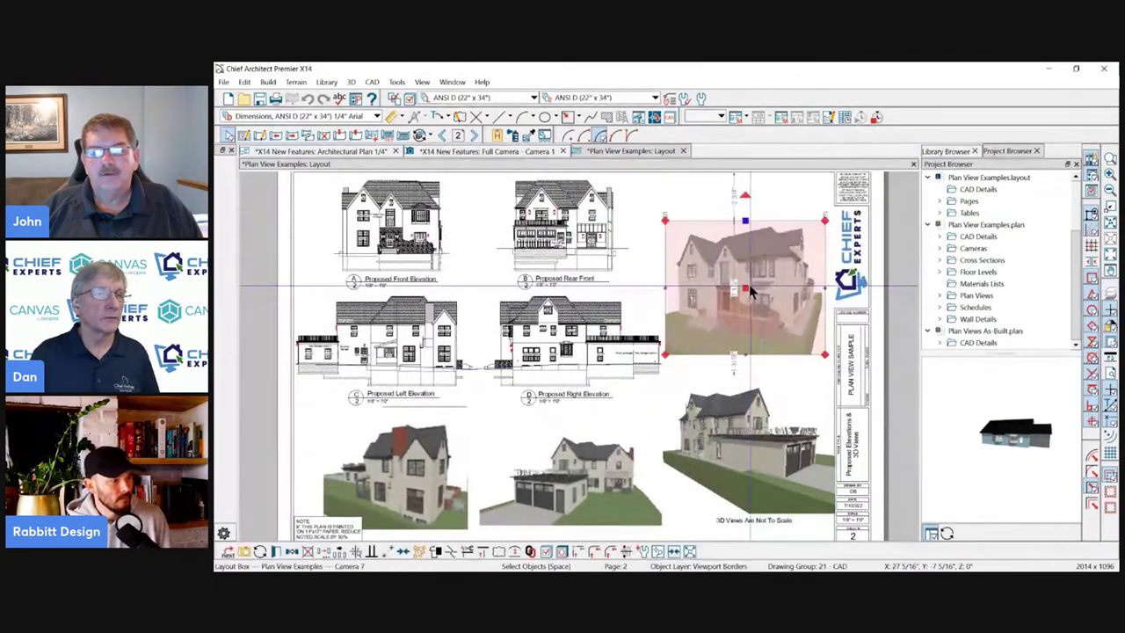
{"action": "left_click", "coordinate": [442, 135]}
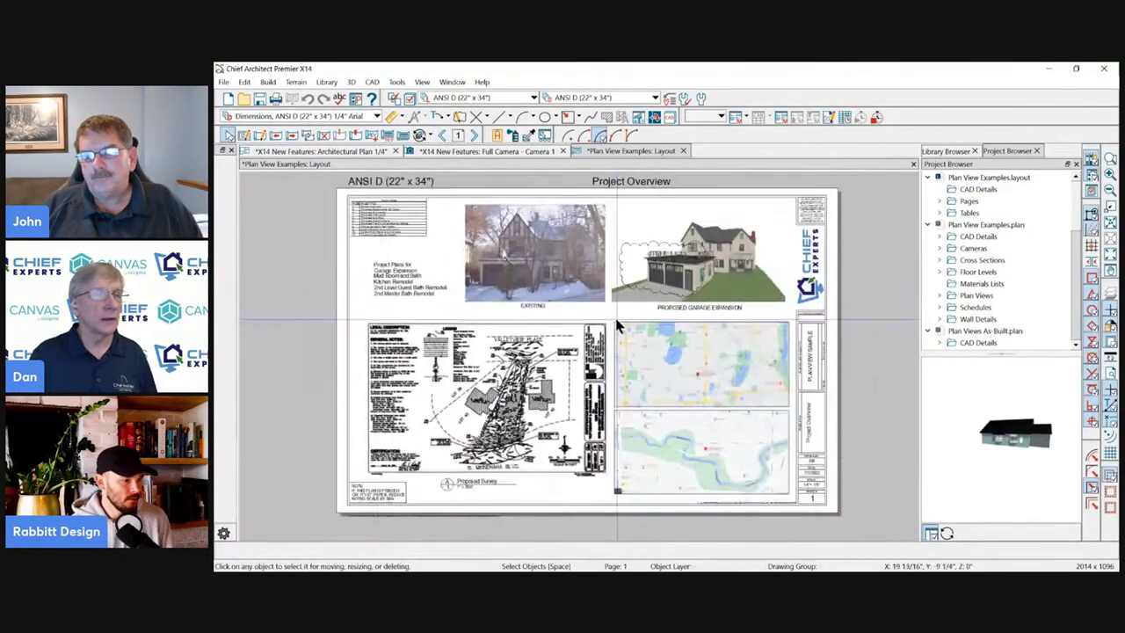
{"action": "left_click", "coordinate": [475, 136]}
{"action": "left_click", "coordinate": [475, 136]}
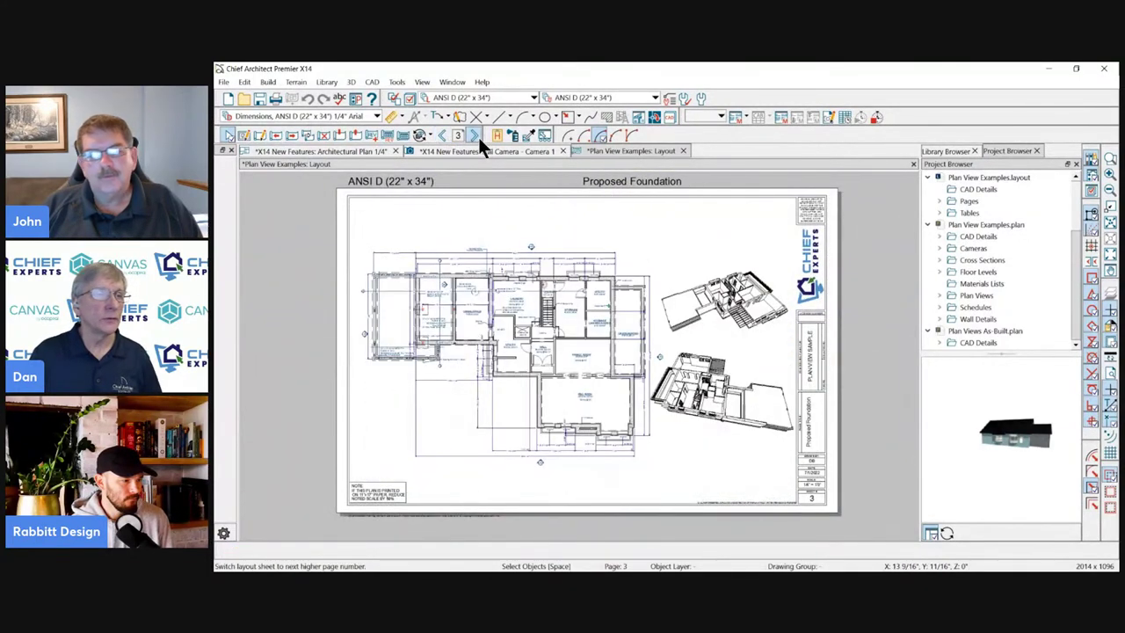
{"action": "left_click", "coordinate": [510, 254]}
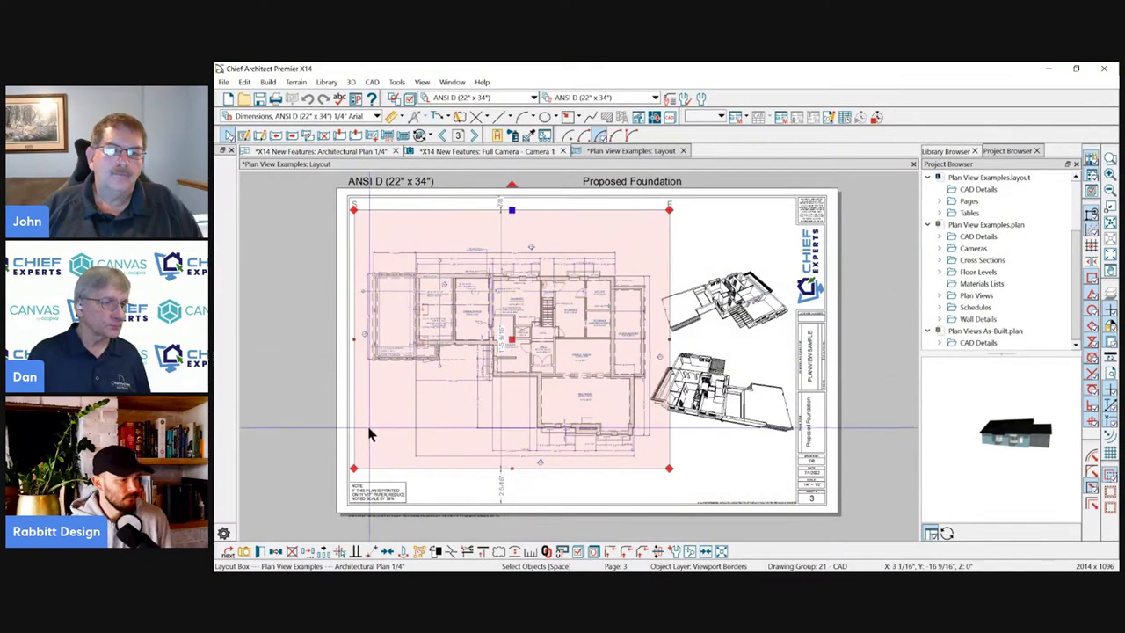
Open the foundation layout box's specification, review its linked view name, and open Relink.
{"action": "left_click", "coordinate": [261, 551]}
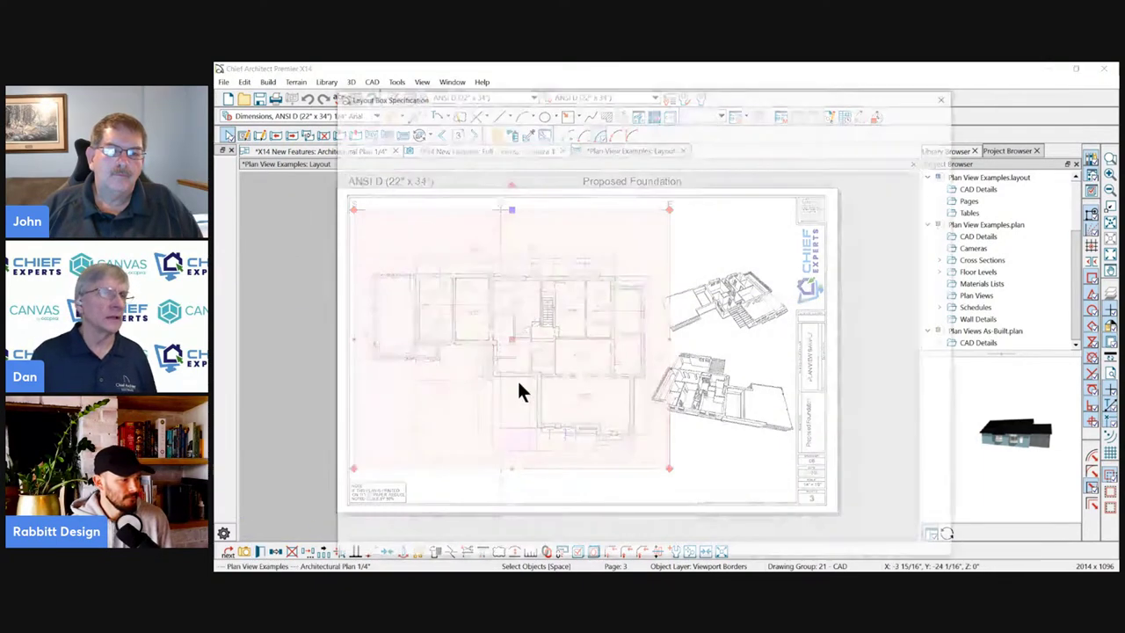
{"action": "left_click_drag", "start_coordinate": [655, 81], "coordinate": [663, 79]}
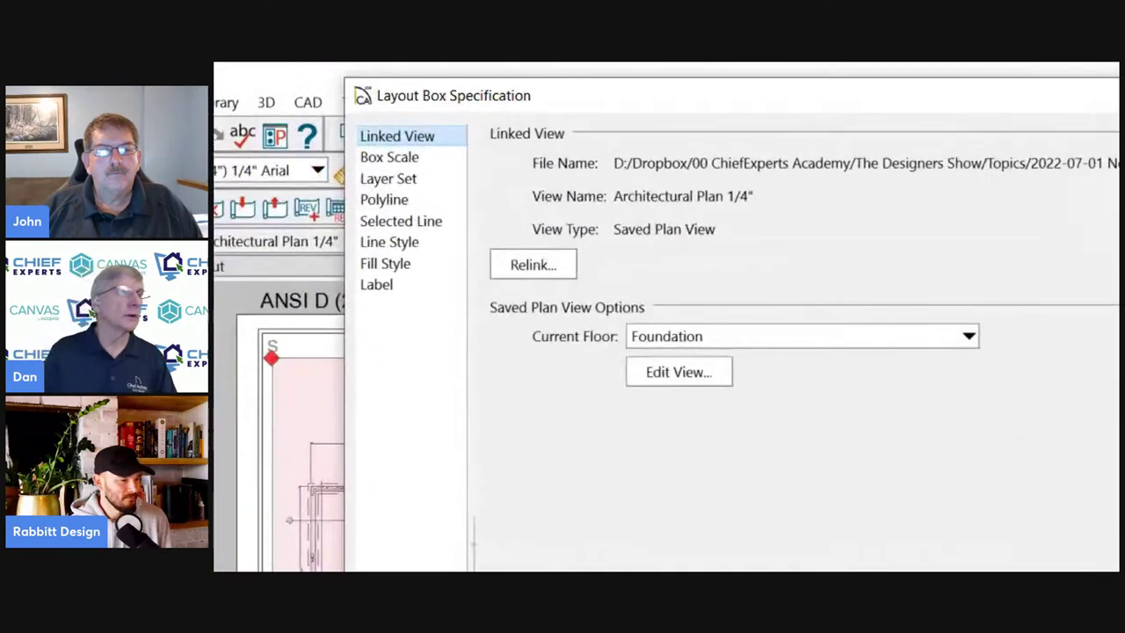
{"action": "left_click_drag", "start_coordinate": [346, 121], "coordinate": [465, 145]}
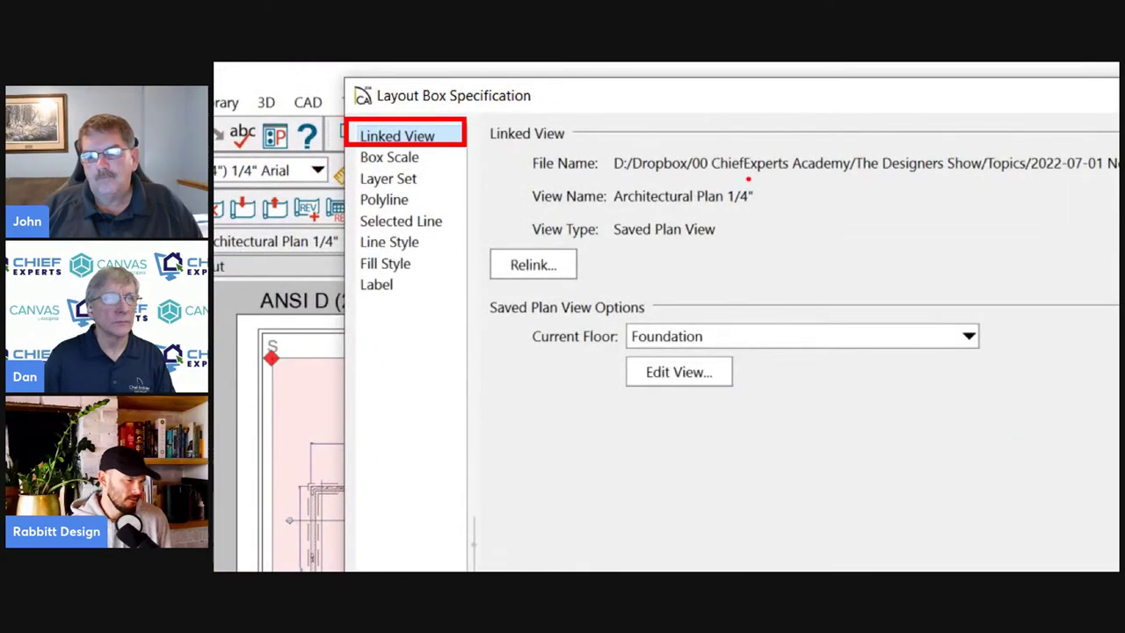
{"action": "left_click_drag", "start_coordinate": [521, 173], "coordinate": [763, 213]}
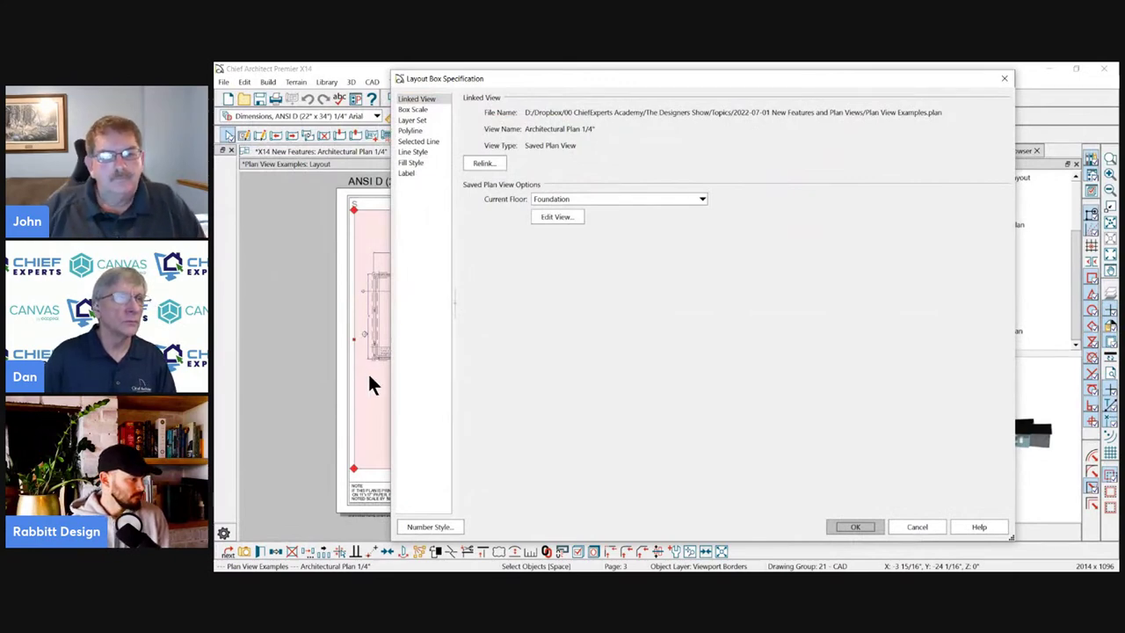
{"action": "left_click", "coordinate": [478, 164]}
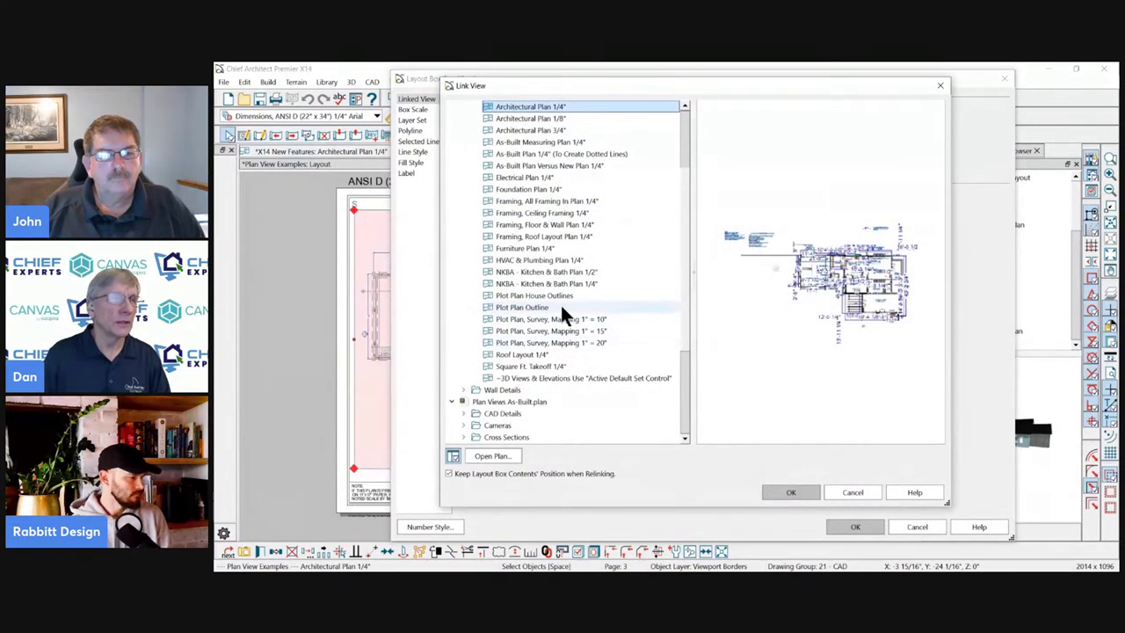
Pick Electrical Plan 1/4" as the linked view and confirm both dialogs.
{"action": "left_click", "coordinate": [533, 177]}
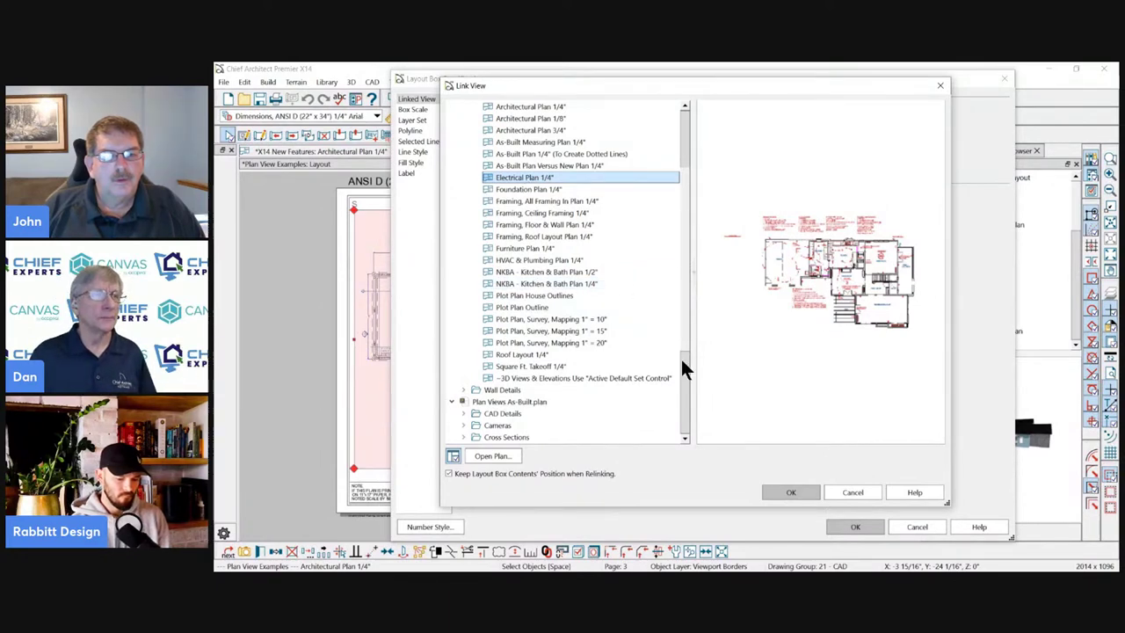
{"action": "left_click", "coordinate": [793, 493]}
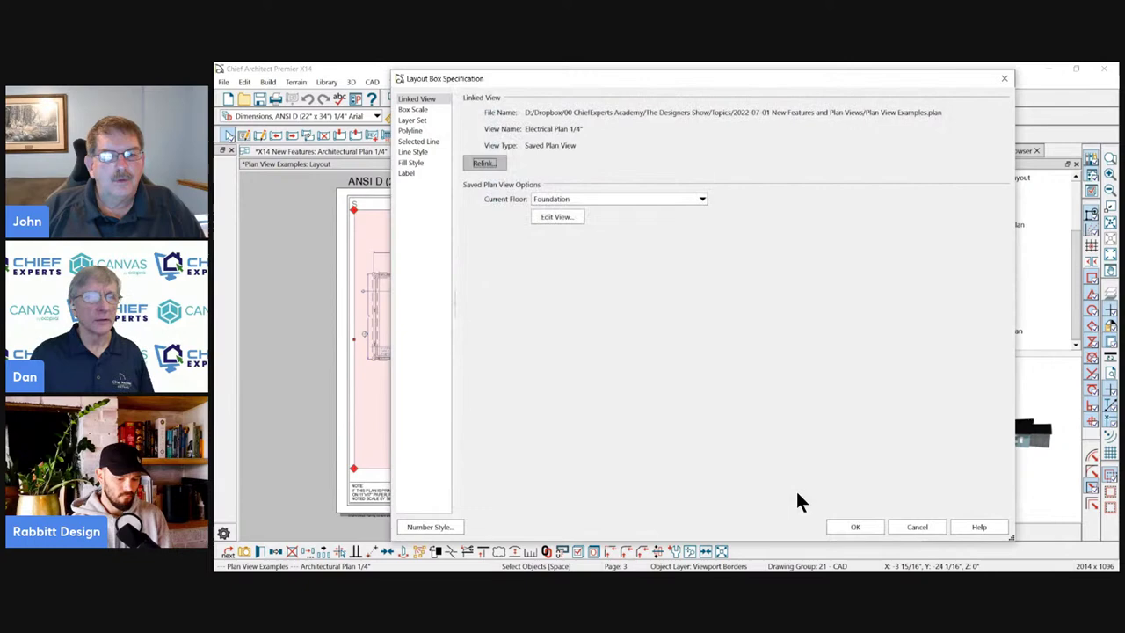
{"action": "left_click", "coordinate": [859, 528]}
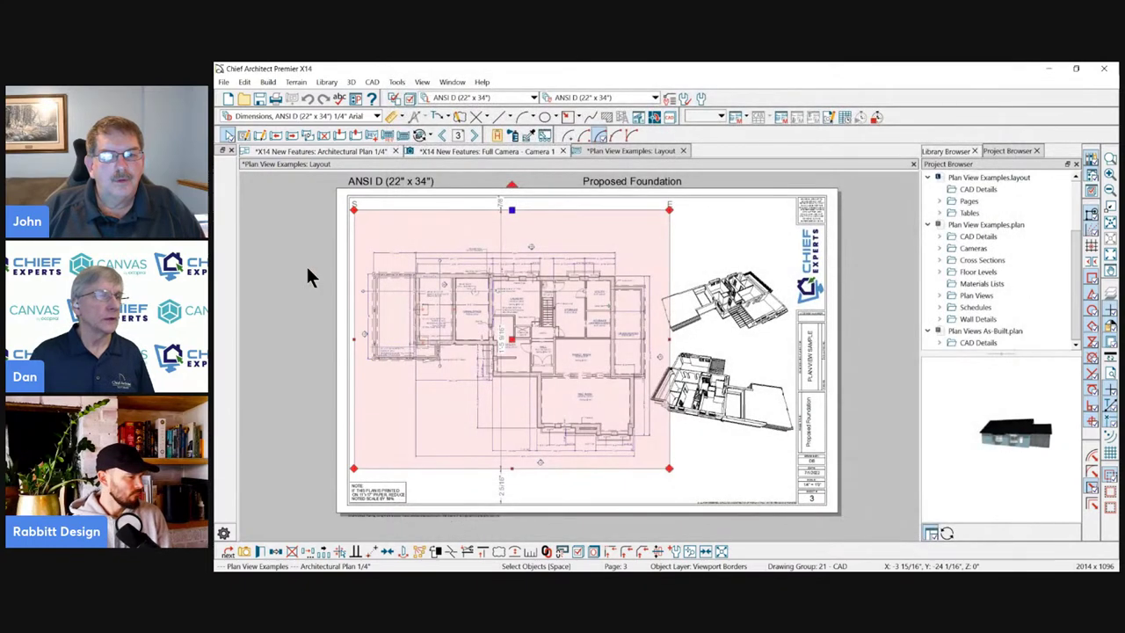
Select the plan's layout box and page back to the Proposed Foundation sheet.
{"action": "scroll", "coordinate": [457, 289], "scroll_direction": "up", "scroll_amount": 3}
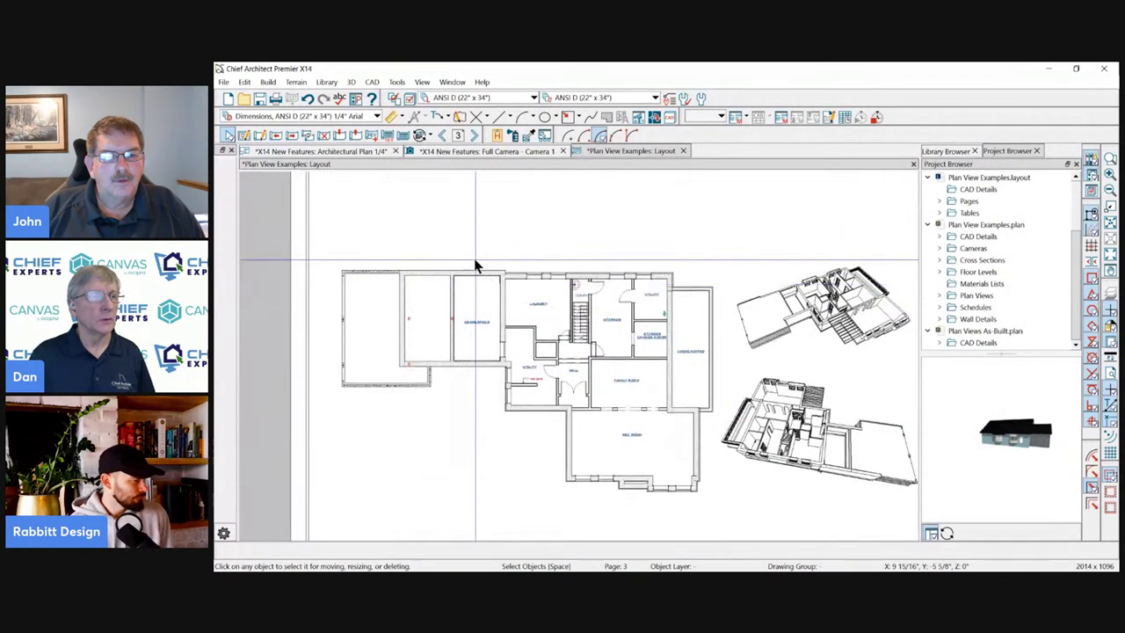
{"action": "left_click", "coordinate": [477, 261]}
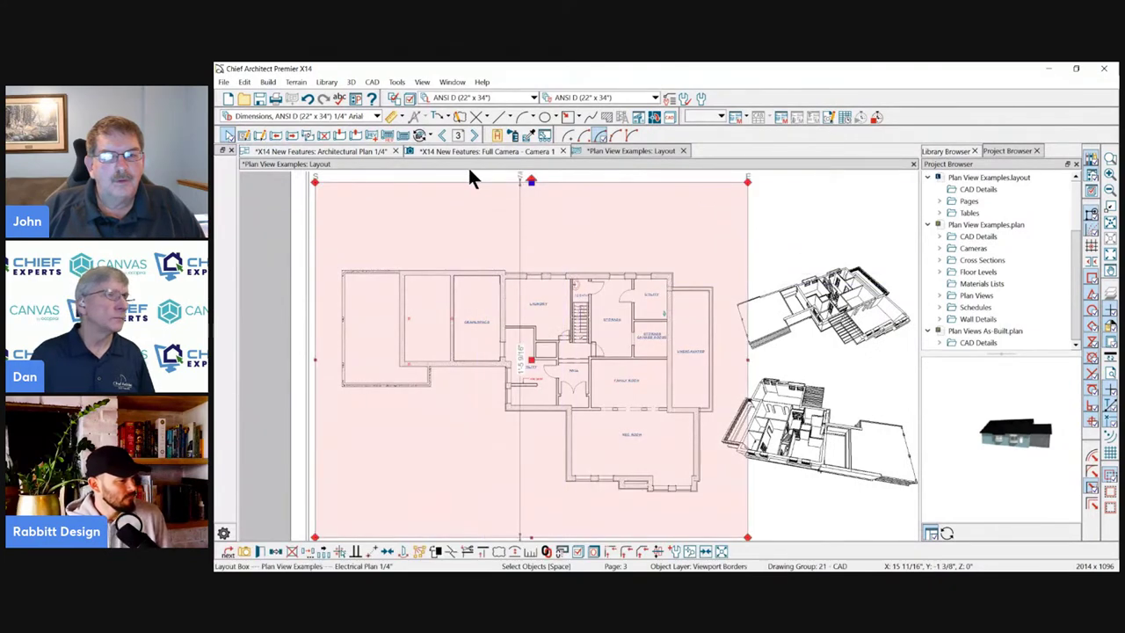
{"action": "scroll", "coordinate": [585, 205], "scroll_direction": "down", "scroll_amount": 1}
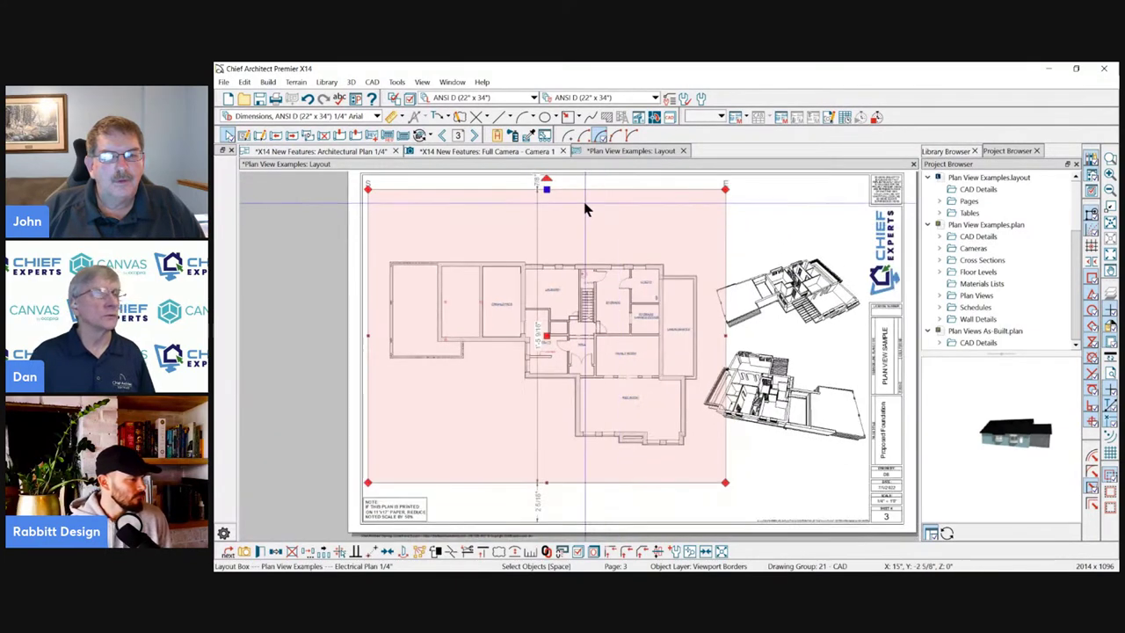
{"action": "left_click", "coordinate": [439, 135]}
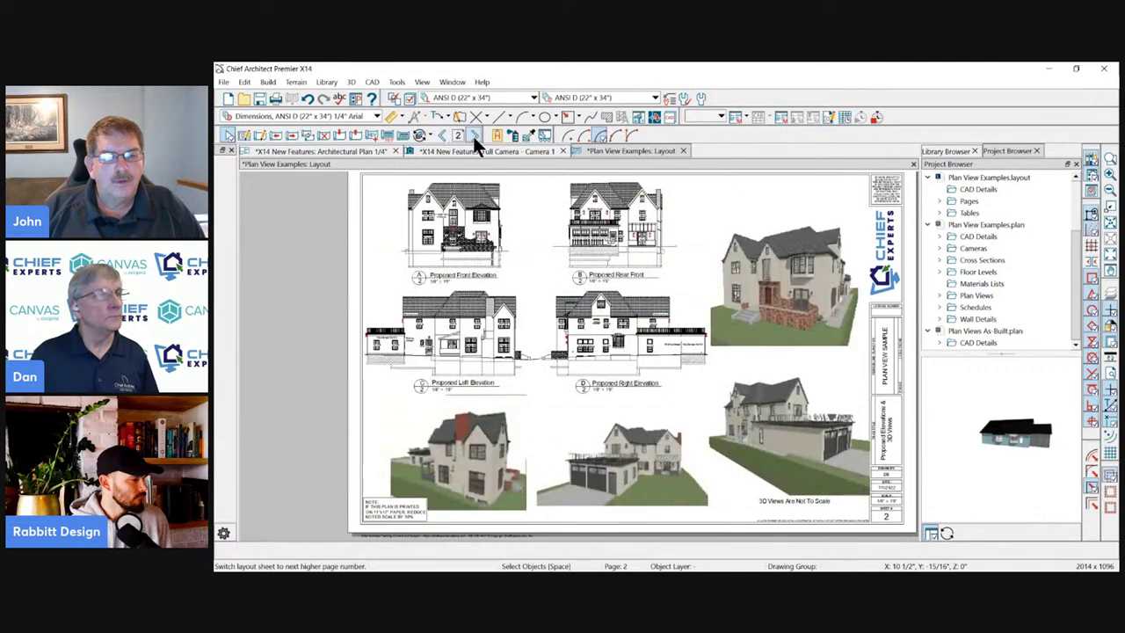
{"action": "left_click", "coordinate": [472, 133]}
Set the layout box's Current Floor to 1st Floor, then reselect the electrical plan box.
{"action": "left_click", "coordinate": [259, 551]}
{"action": "left_click", "coordinate": [573, 200]}
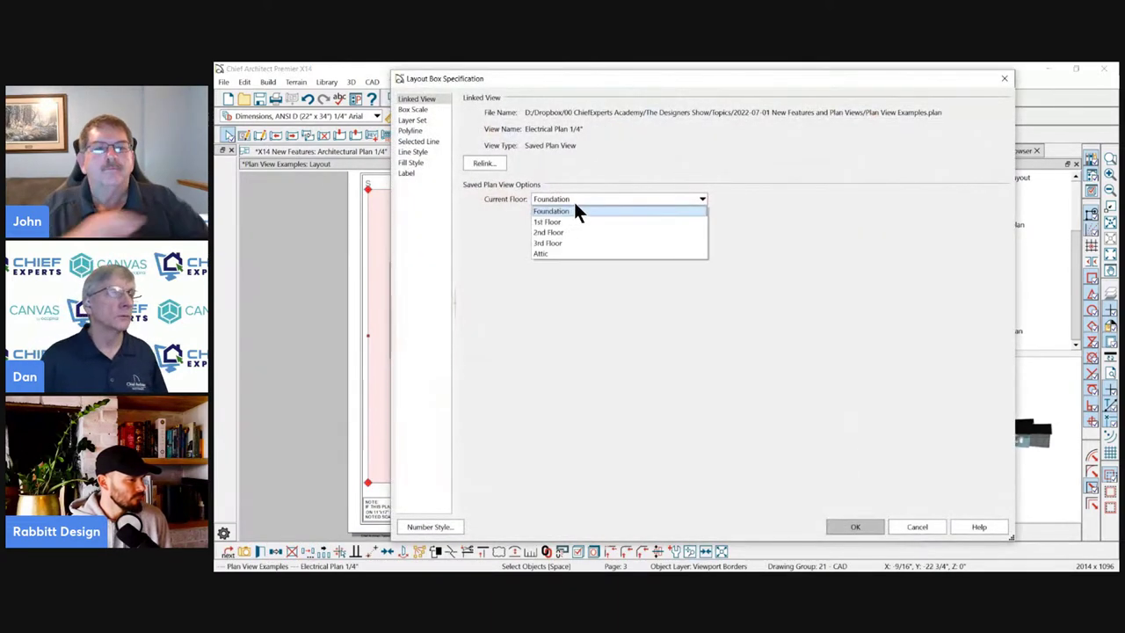
{"action": "left_click", "coordinate": [554, 221]}
{"action": "left_click", "coordinate": [853, 528]}
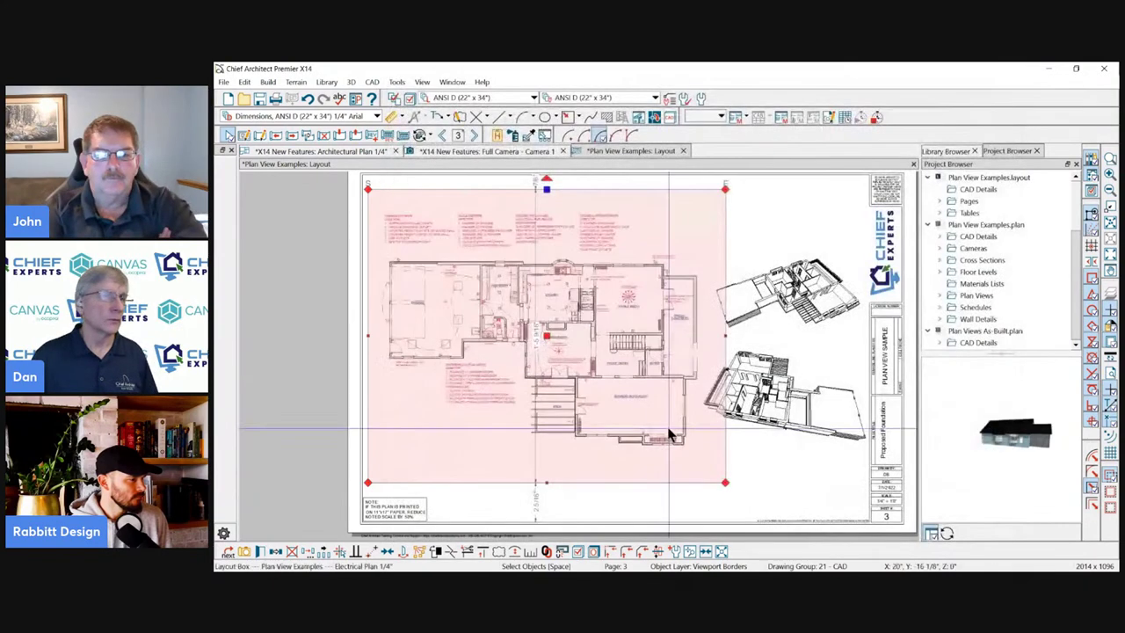
{"action": "scroll", "coordinate": [391, 226], "scroll_direction": "up", "scroll_amount": 2}
{"action": "left_click", "coordinate": [297, 224]}
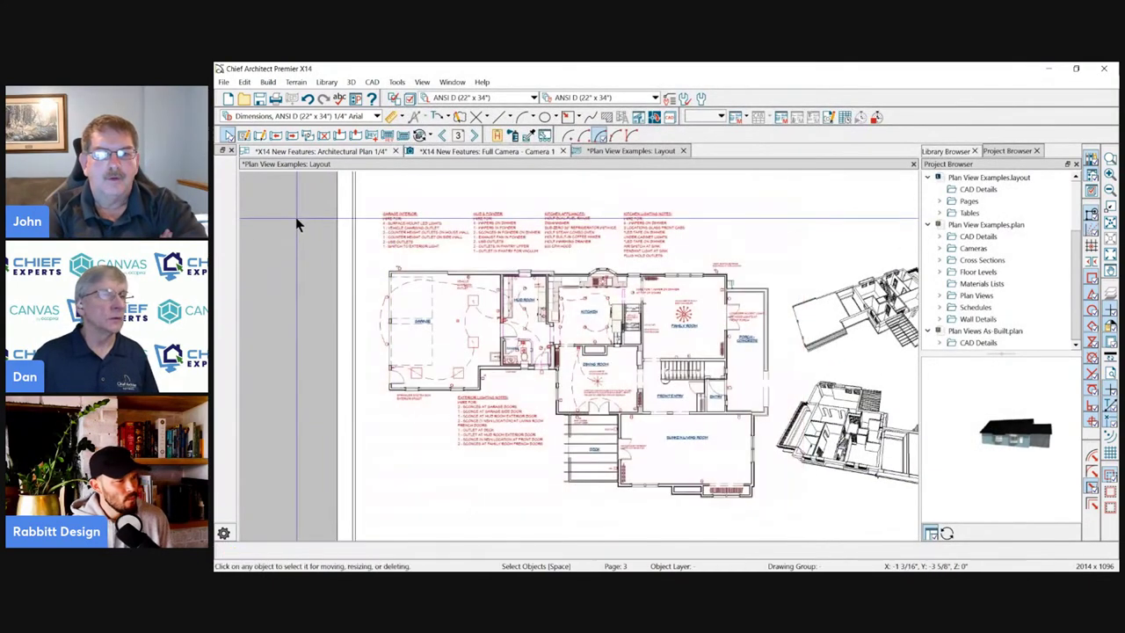
{"action": "scroll", "coordinate": [594, 238], "scroll_direction": "down", "scroll_amount": 1}
{"action": "left_click", "coordinate": [593, 251]}
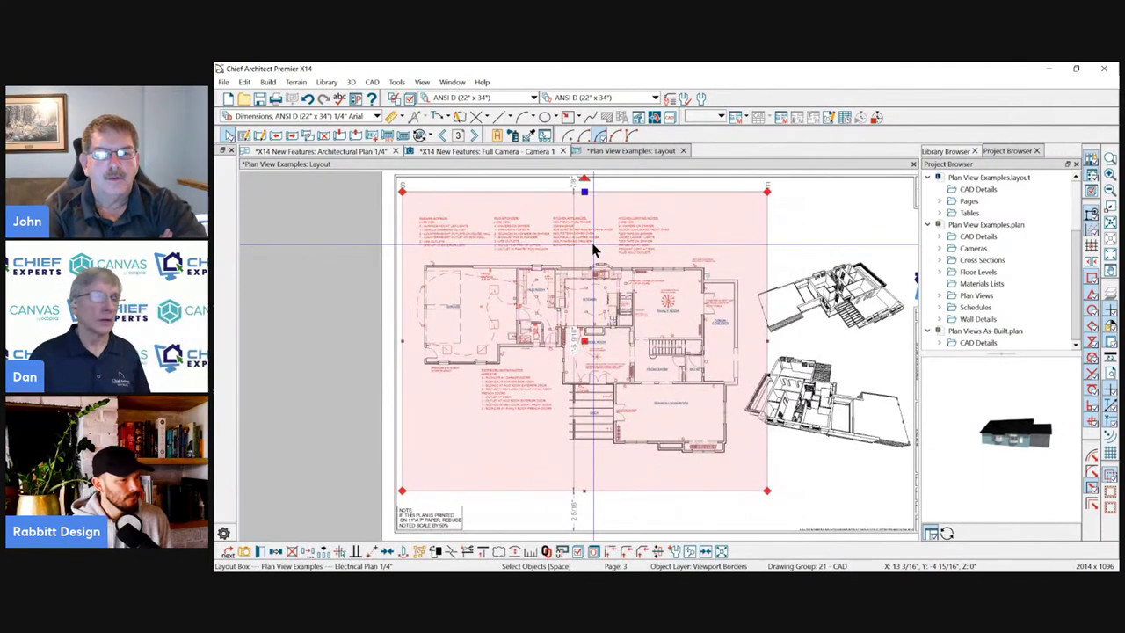
Open the layout box's specification to check its 1/4 in = 1 ft box scale, then close it.
{"action": "double_click", "coordinate": [437, 367]}
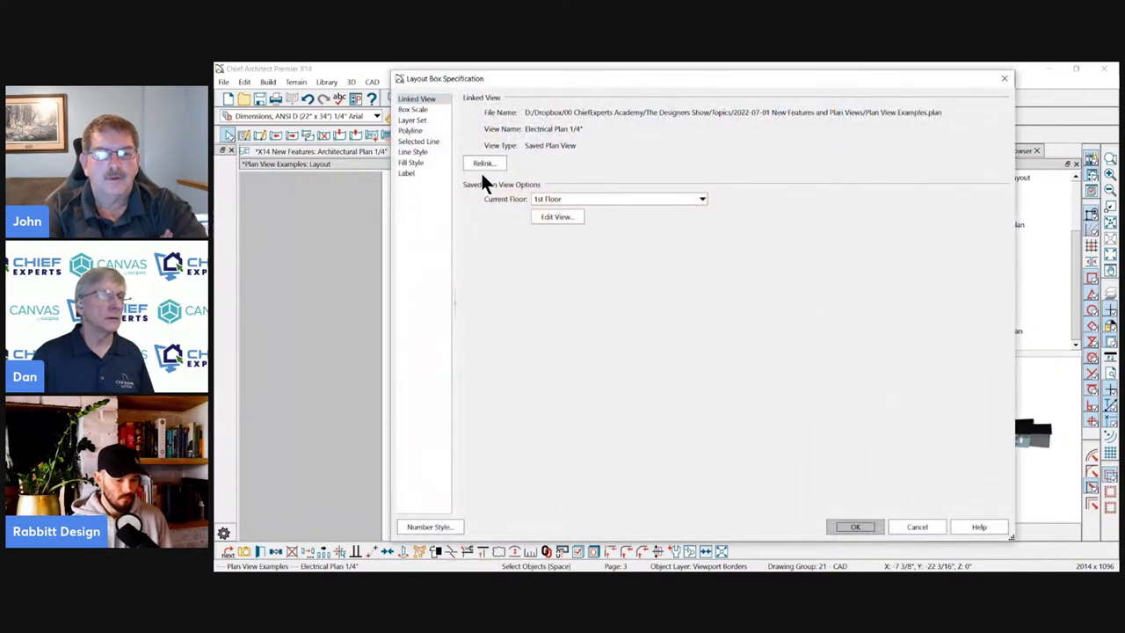
{"action": "left_click", "coordinate": [425, 111]}
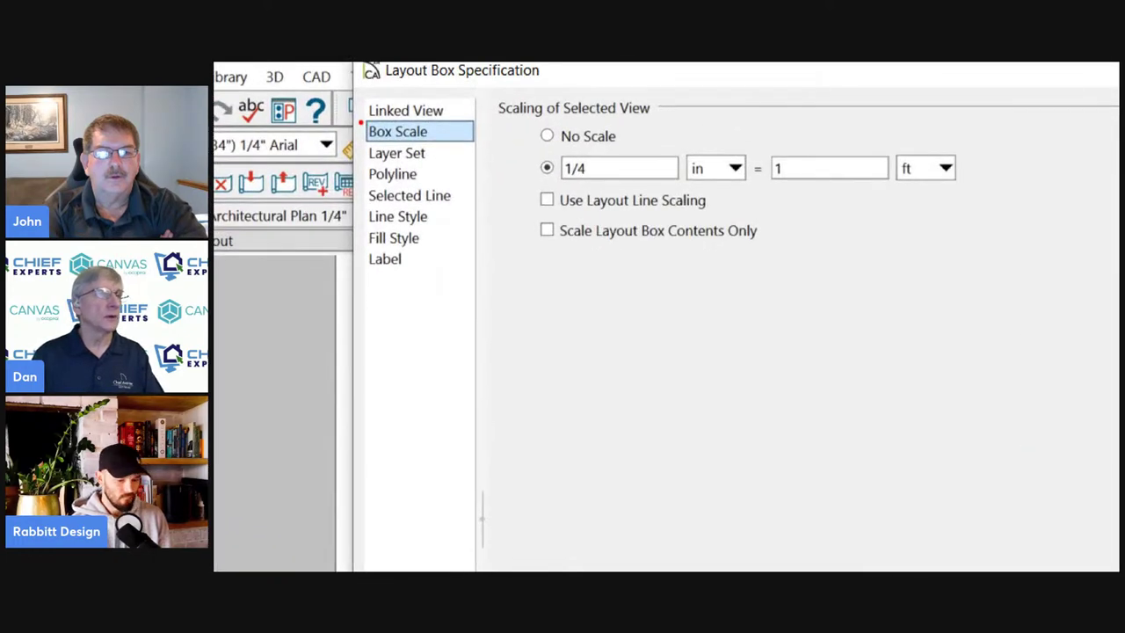
{"action": "left_click_drag", "start_coordinate": [361, 123], "coordinate": [445, 141]}
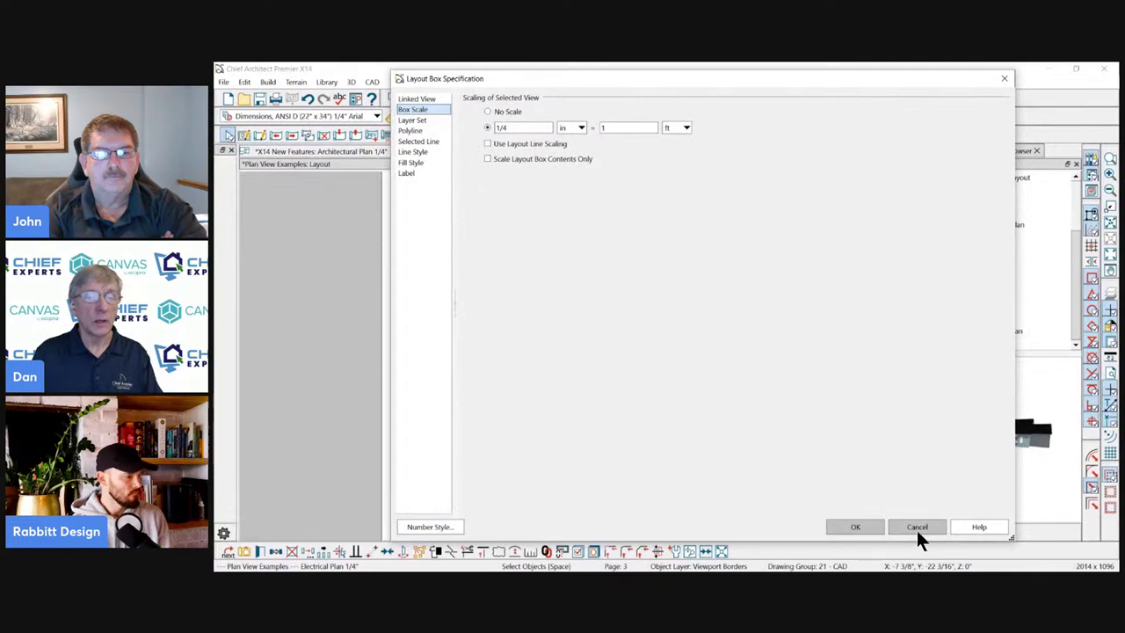
{"action": "left_click", "coordinate": [917, 526]}
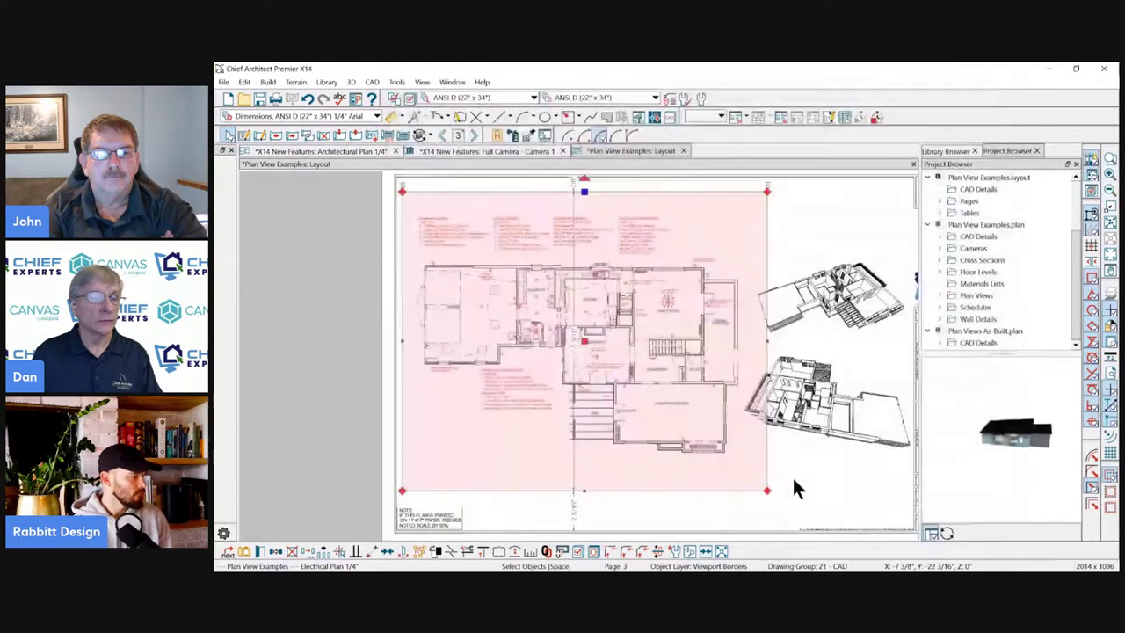
Open and cancel the Change Box Scale dialog, then deselect the layout box.
{"action": "left_click", "coordinate": [531, 552]}
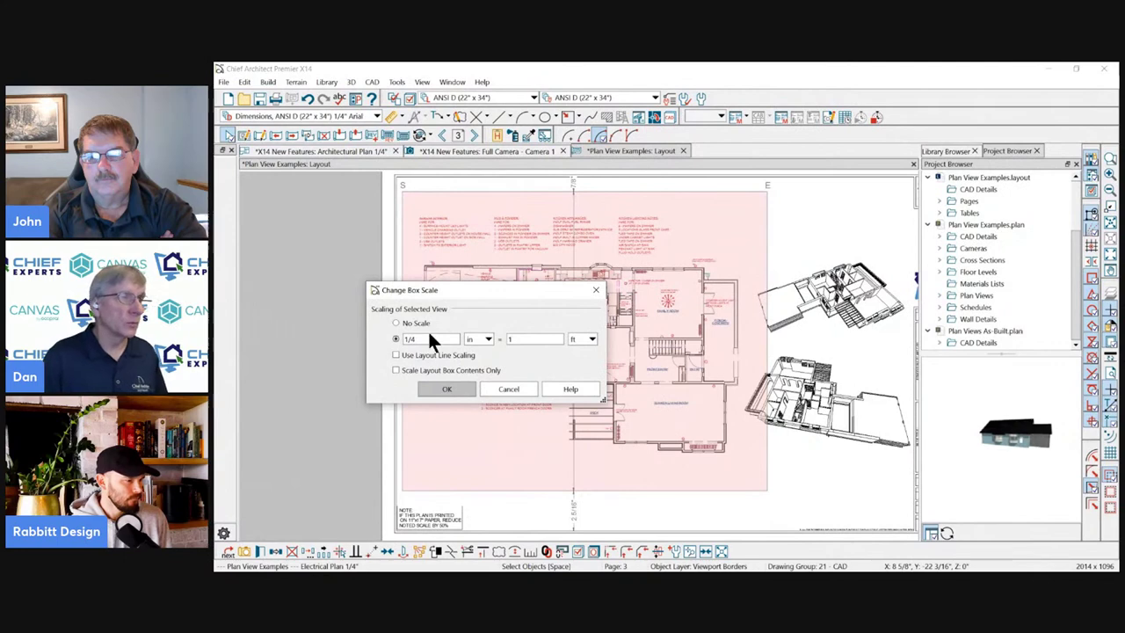
{"action": "left_click", "coordinate": [511, 388]}
{"action": "scroll", "coordinate": [420, 189], "scroll_direction": "down", "scroll_amount": 1}
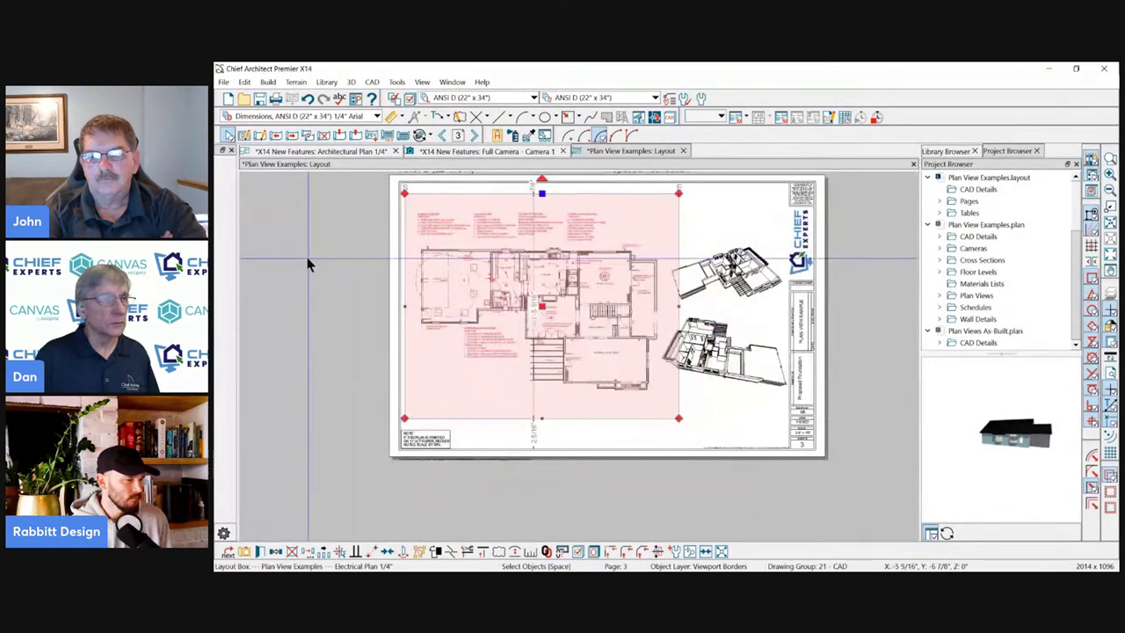
{"action": "left_click", "coordinate": [309, 258]}
{"action": "scroll", "coordinate": [533, 228], "scroll_direction": "up", "scroll_amount": 2}
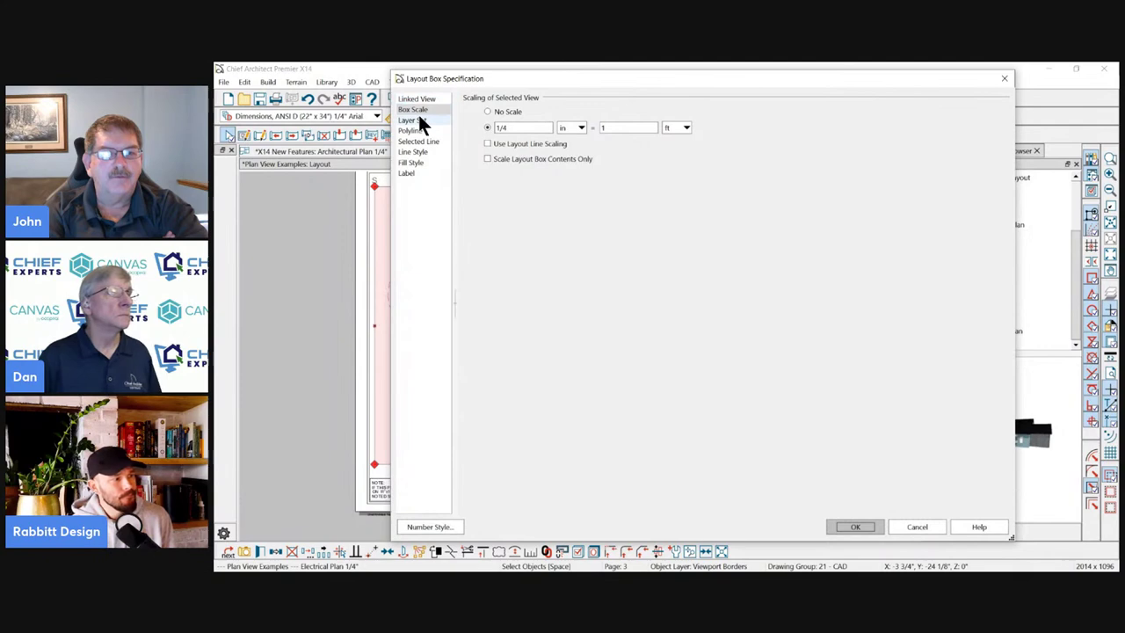
Review the layout box's layer set and current linked view, then start relinking.
{"action": "left_click", "coordinate": [415, 120]}
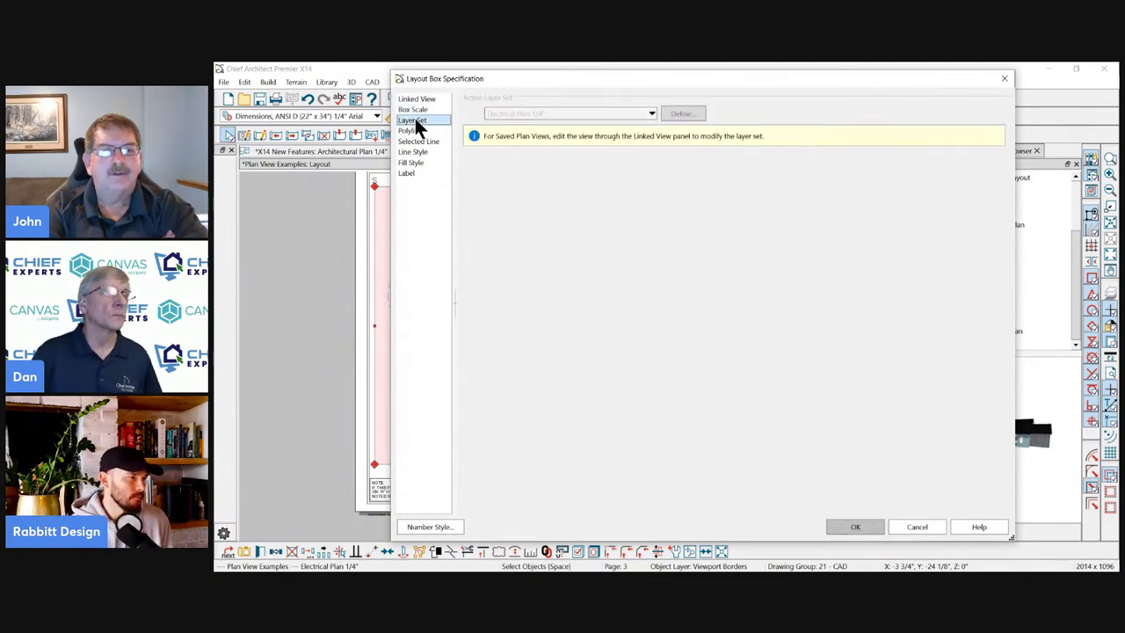
{"action": "left_click", "coordinate": [421, 101]}
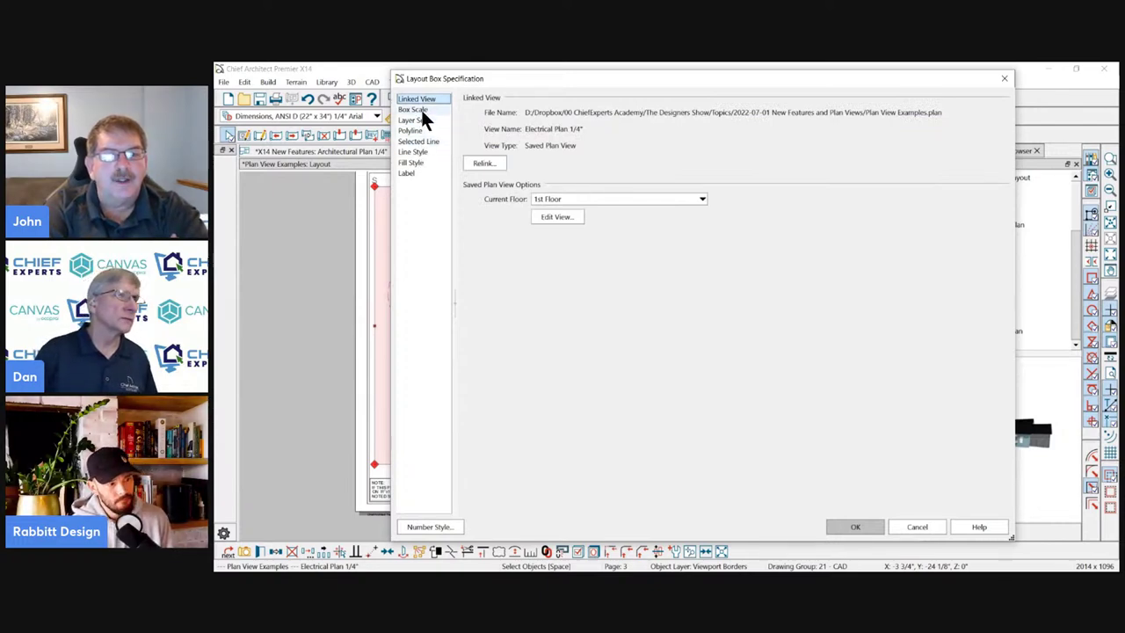
{"action": "left_click", "coordinate": [482, 163]}
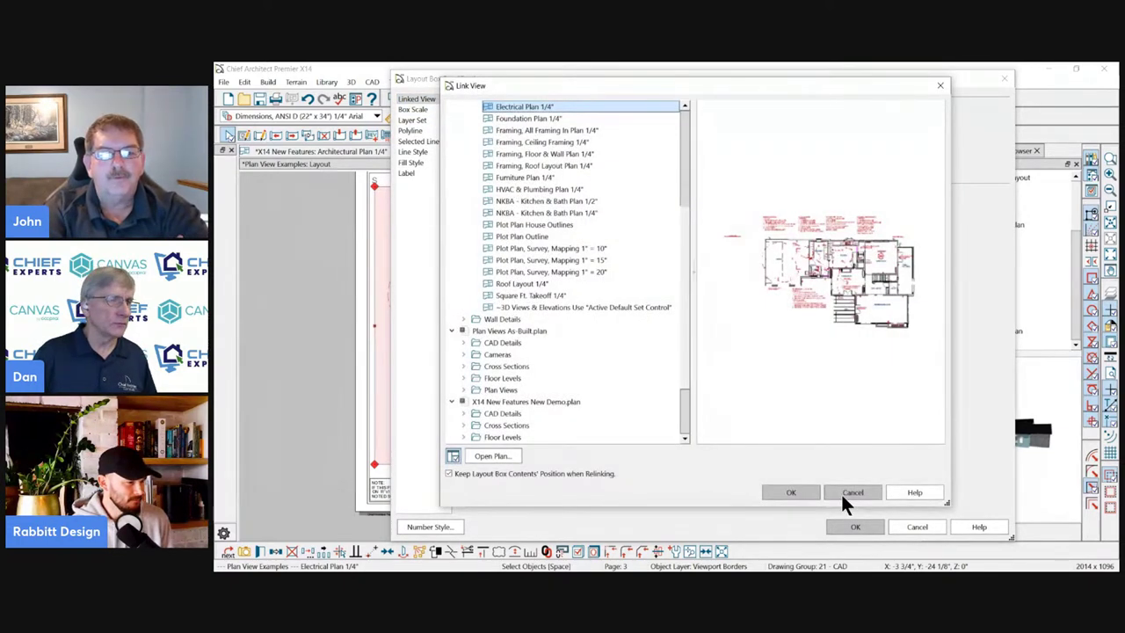
Choose Camera 8 under Cameras > Overviews in Plan View Examples.plan as the linked view.
{"action": "scroll", "coordinate": [548, 386], "scroll_direction": "down", "scroll_amount": 3}
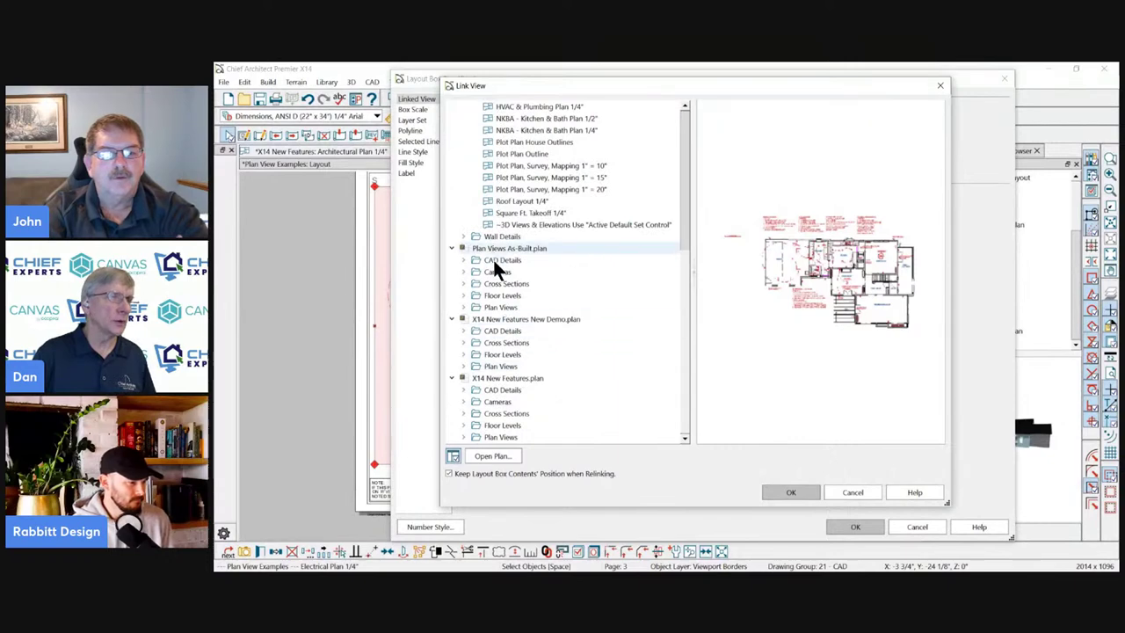
{"action": "scroll", "coordinate": [516, 272], "scroll_direction": "up", "scroll_amount": 7}
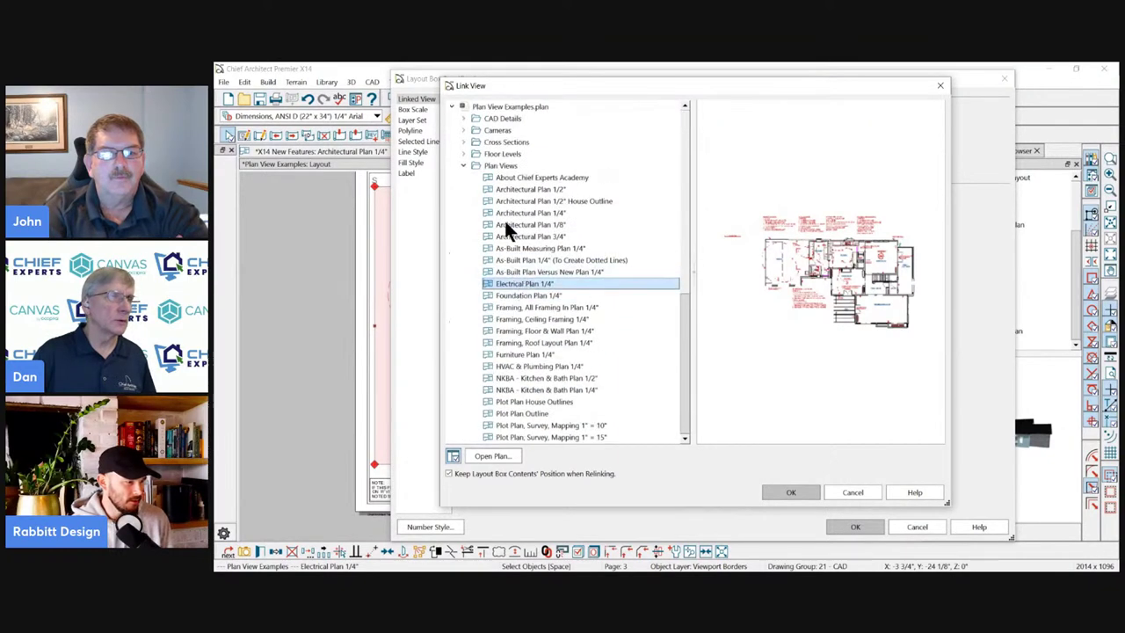
{"action": "left_click", "coordinate": [464, 165]}
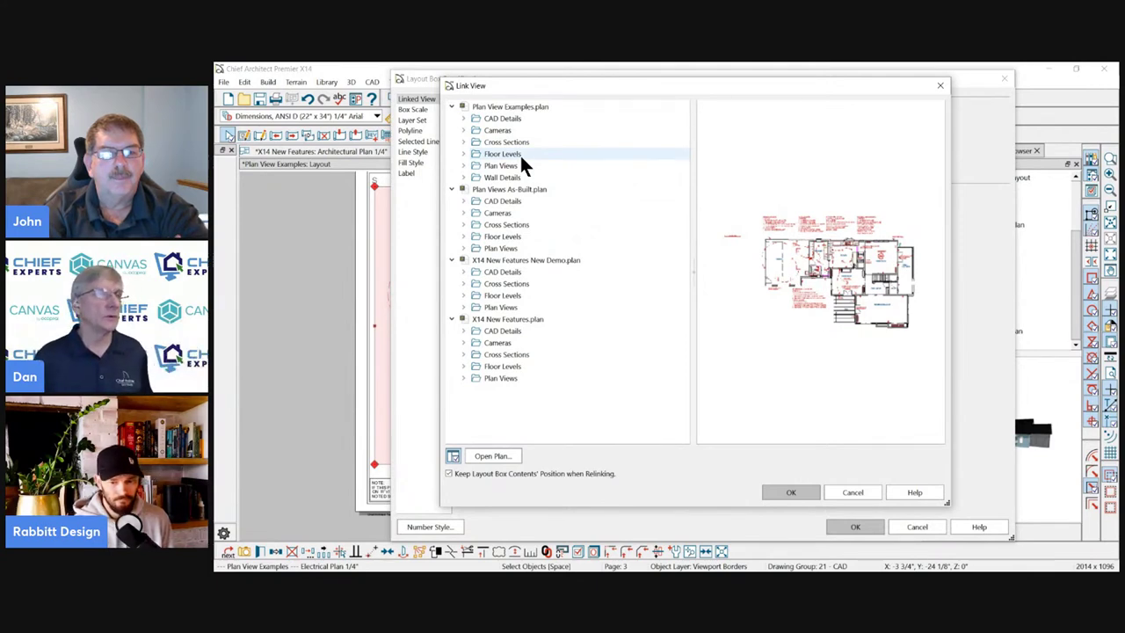
{"action": "left_click", "coordinate": [463, 129]}
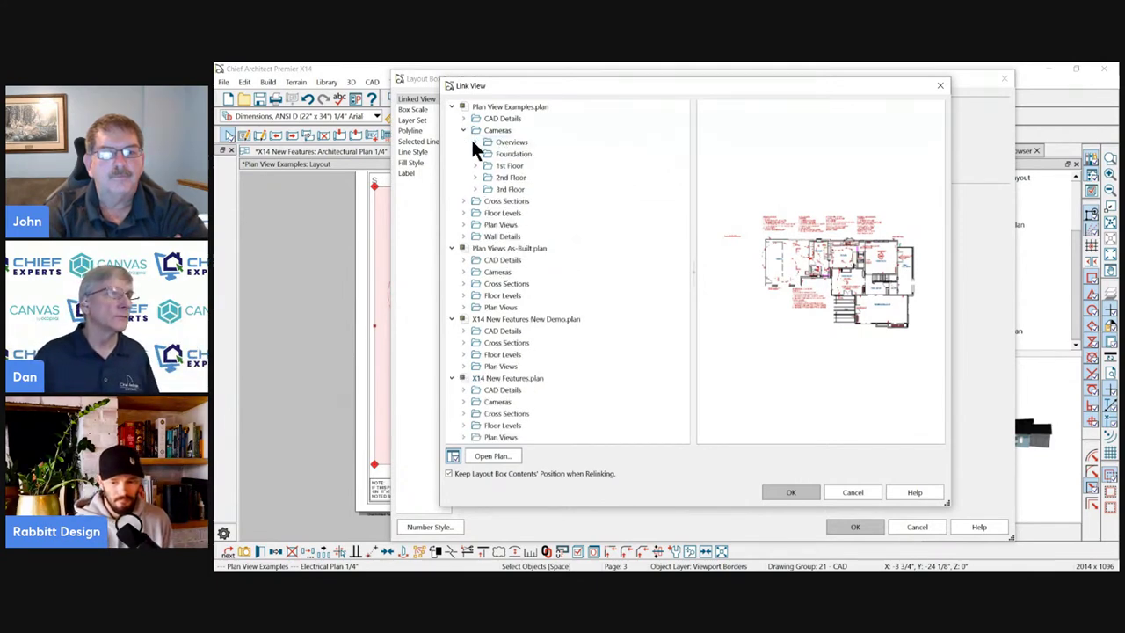
{"action": "left_click", "coordinate": [475, 142]}
{"action": "left_click", "coordinate": [515, 165]}
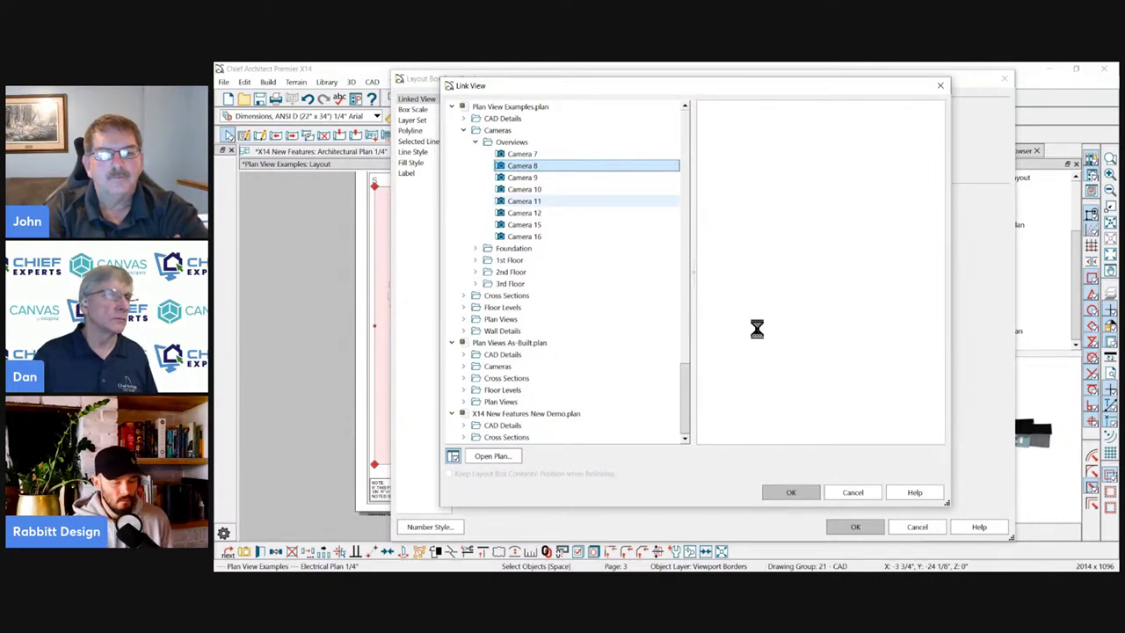
{"action": "key", "text": "Return"}
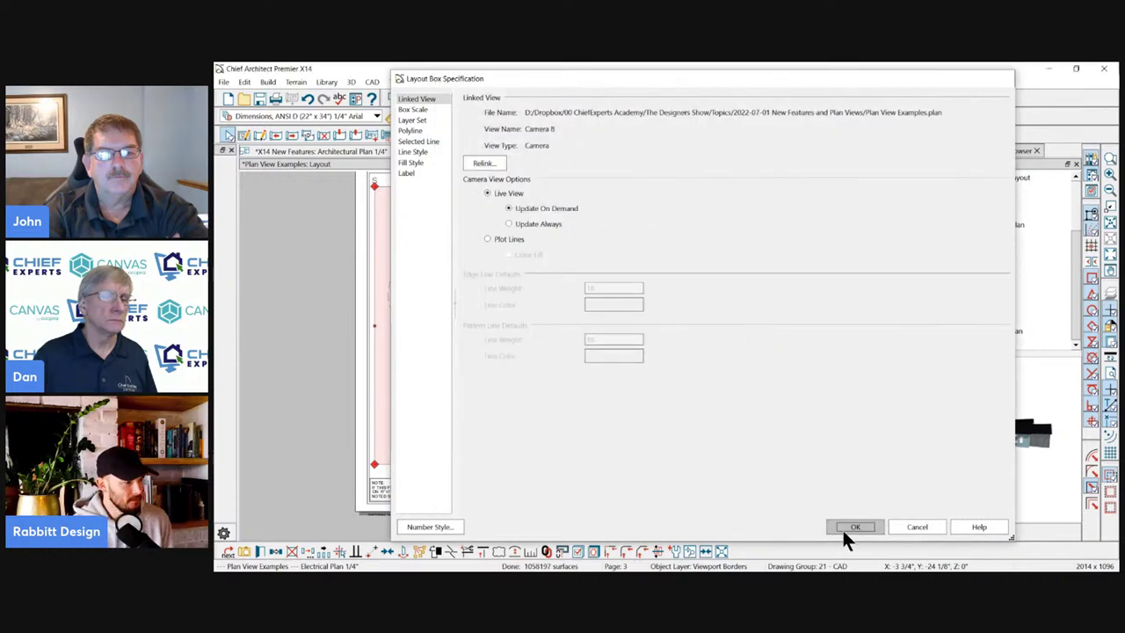
Apply Camera 8 to the layout box, review the 3D house view, and trigger the save prompt.
{"action": "left_click", "coordinate": [850, 528]}
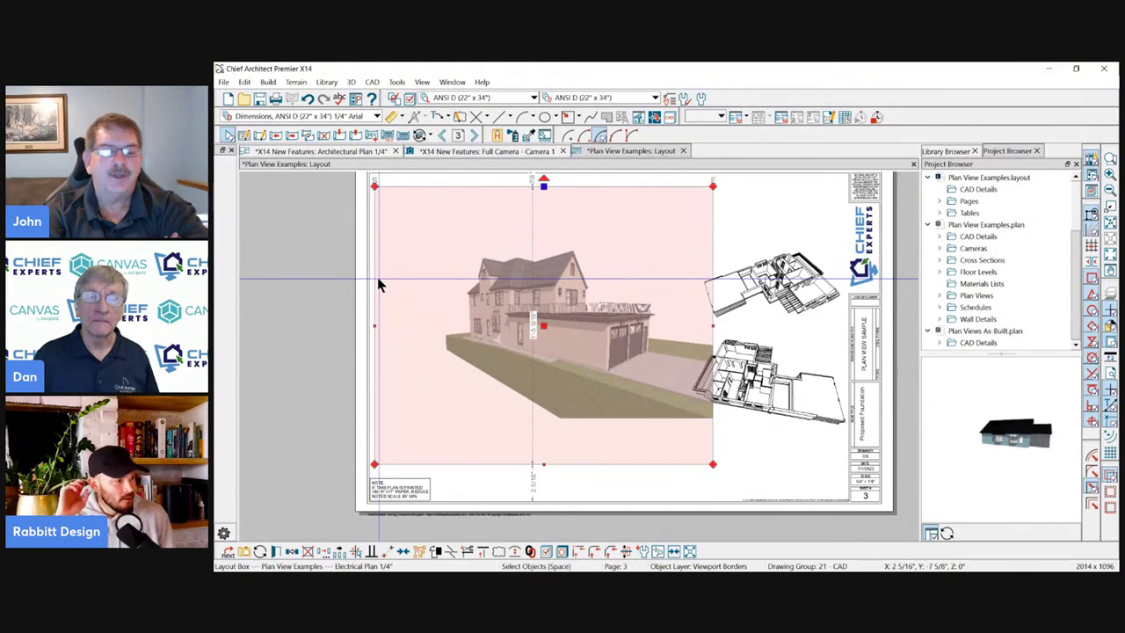
{"action": "left_click", "coordinate": [311, 272]}
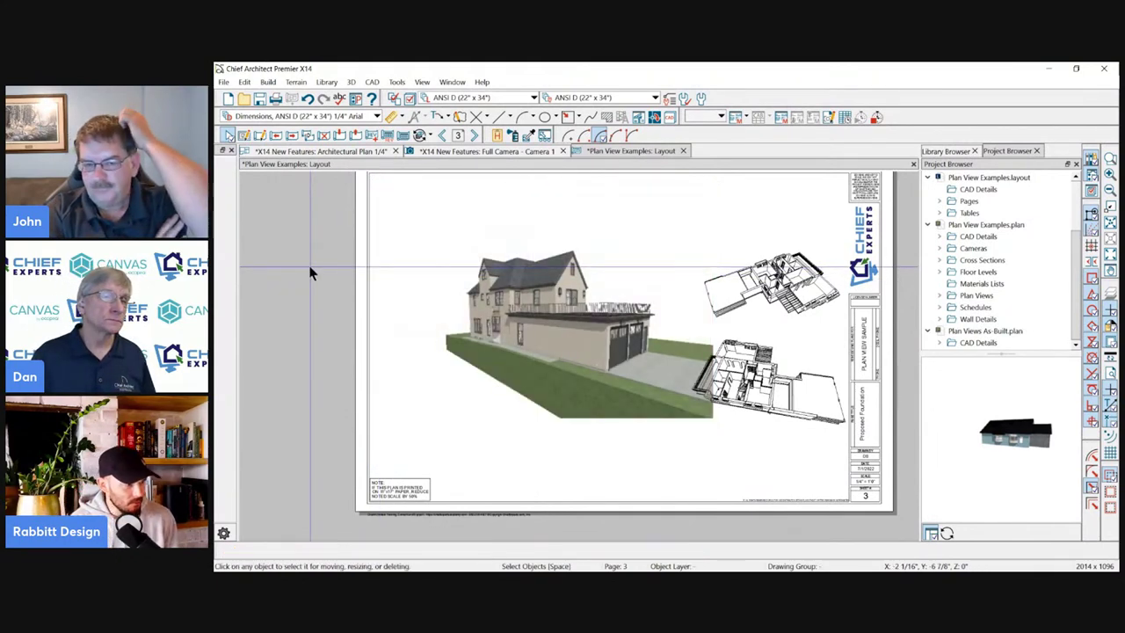
{"action": "left_click", "coordinate": [307, 98]}
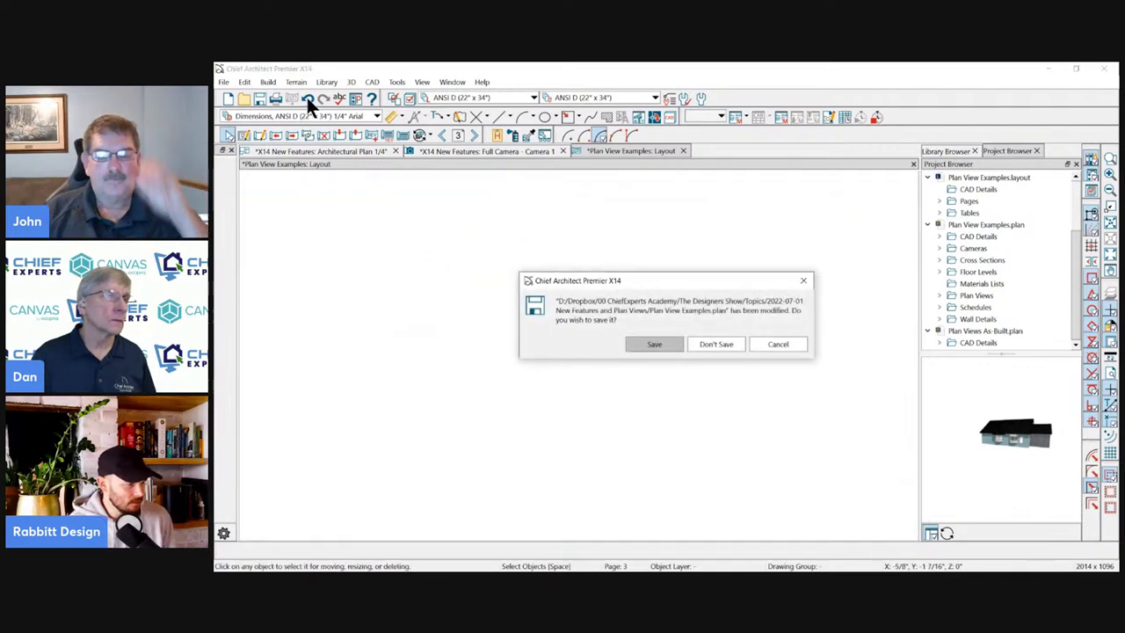
Discard the plan changes and dismiss the first round of Missing Layer Set and saved-view warnings.
{"action": "left_click", "coordinate": [707, 345]}
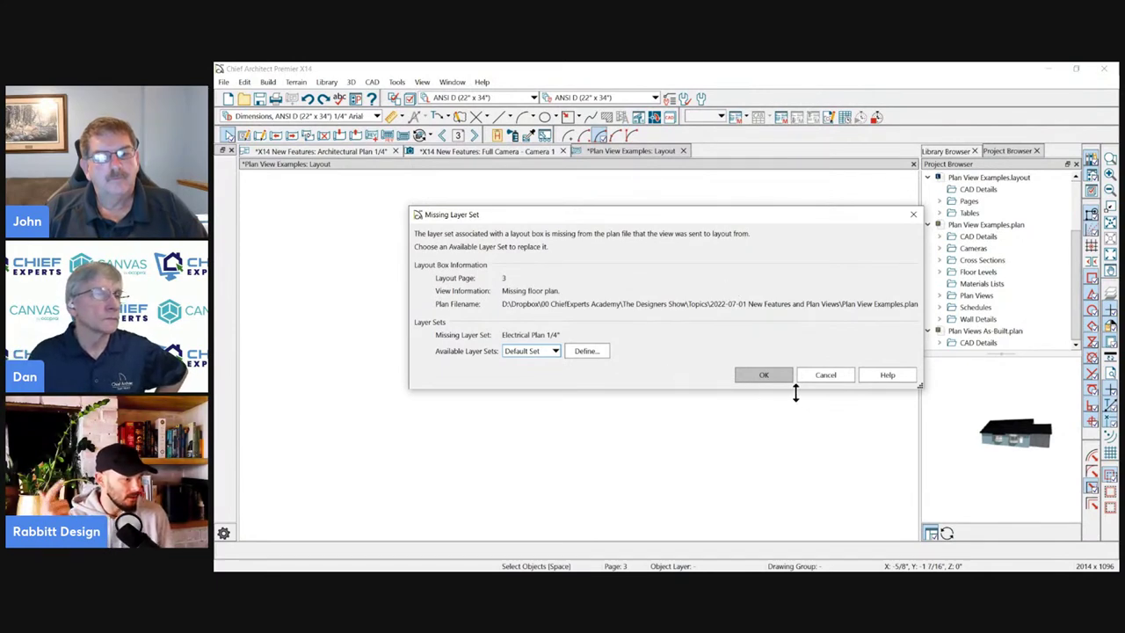
{"action": "left_click", "coordinate": [839, 375]}
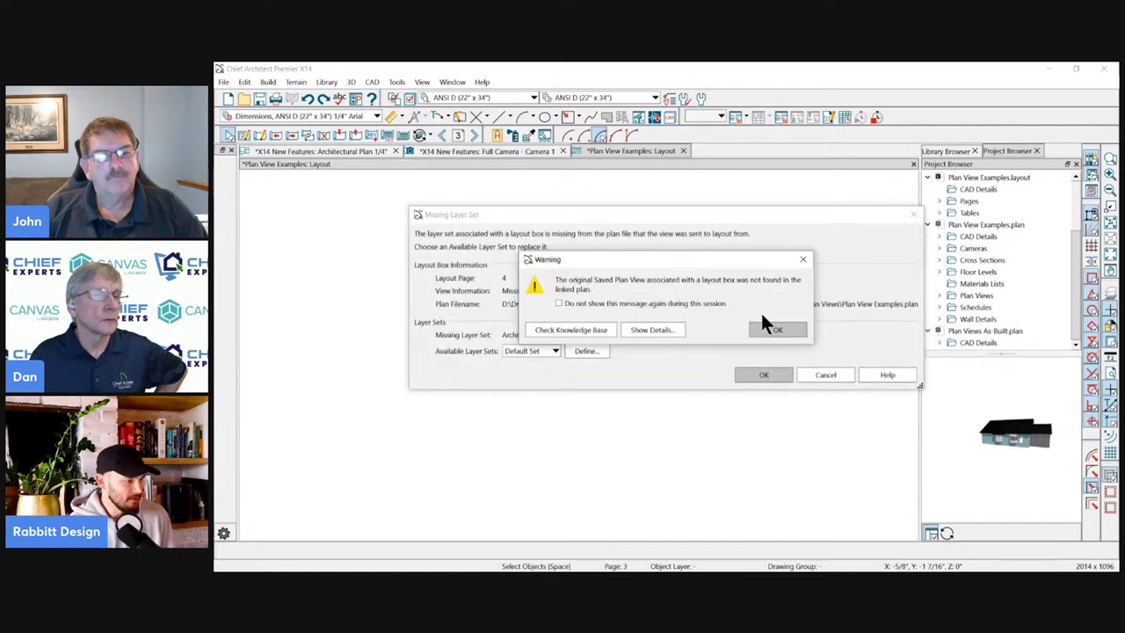
{"action": "left_click", "coordinate": [763, 326]}
{"action": "left_click", "coordinate": [819, 372]}
{"action": "left_click", "coordinate": [802, 374]}
{"action": "left_click", "coordinate": [779, 376]}
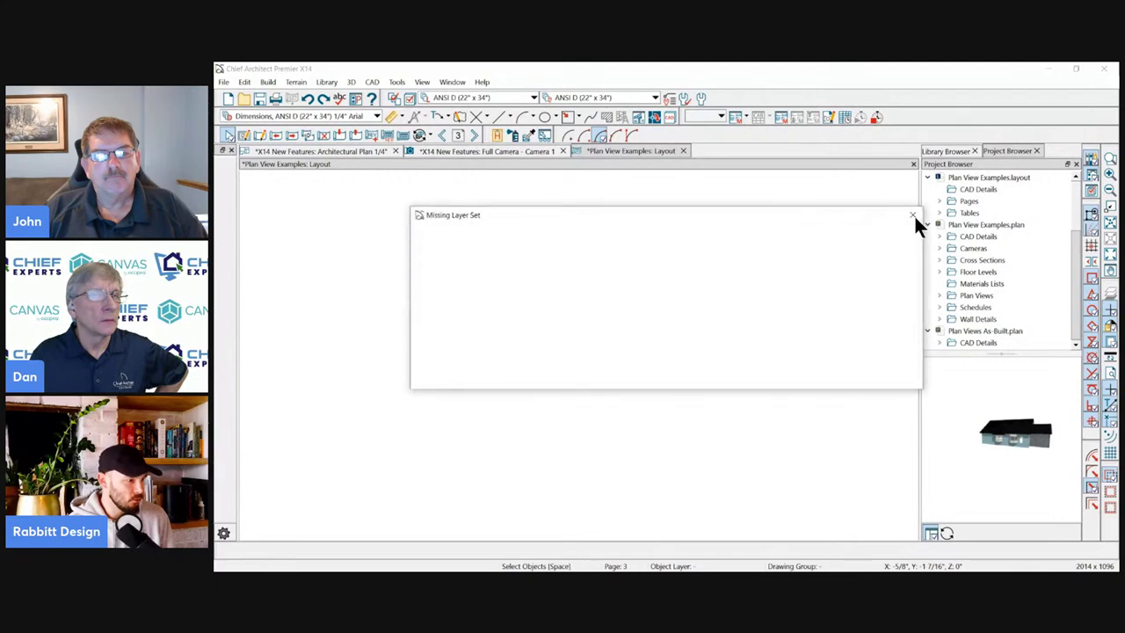
{"action": "left_click", "coordinate": [914, 217]}
{"action": "left_click", "coordinate": [914, 216]}
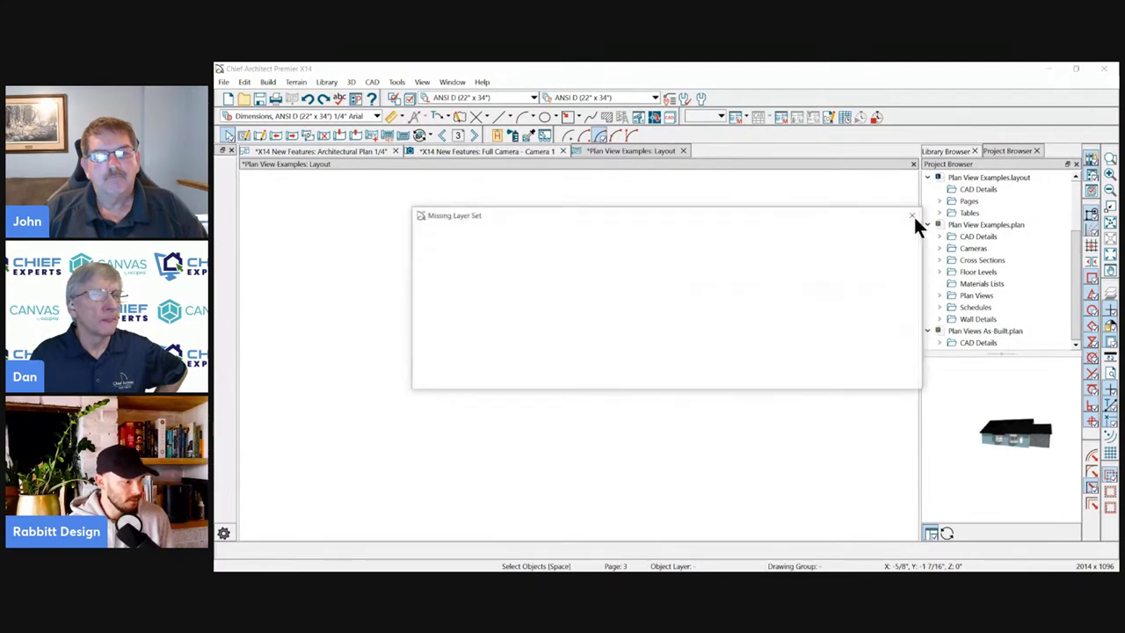
{"action": "left_click", "coordinate": [914, 216]}
{"action": "left_click", "coordinate": [913, 216]}
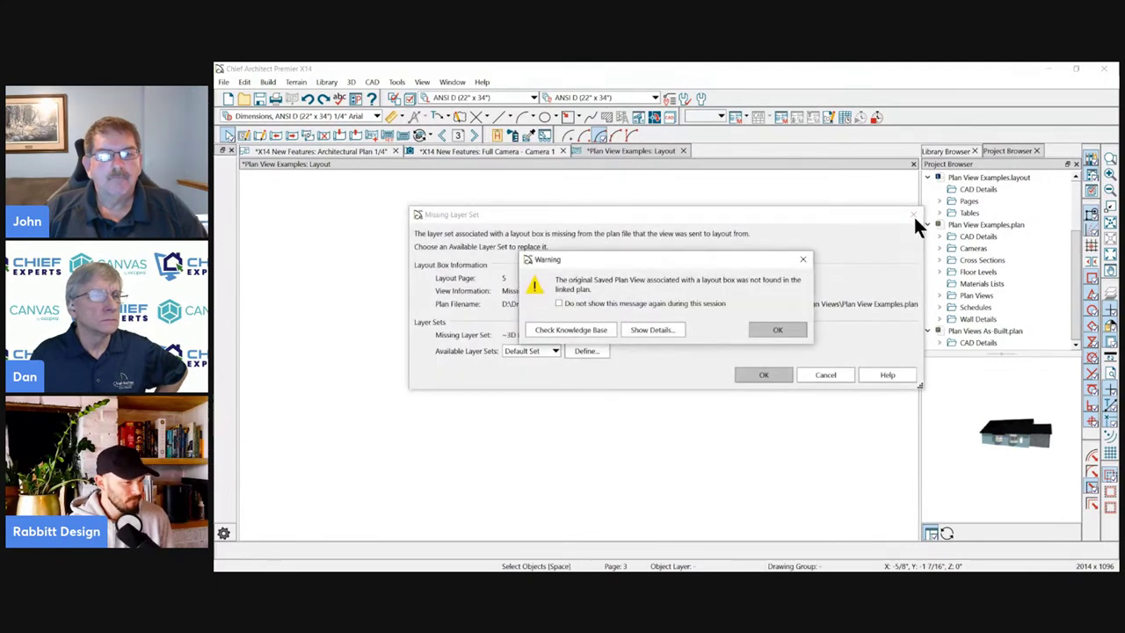
{"action": "left_click", "coordinate": [778, 330]}
{"action": "left_click", "coordinate": [825, 375]}
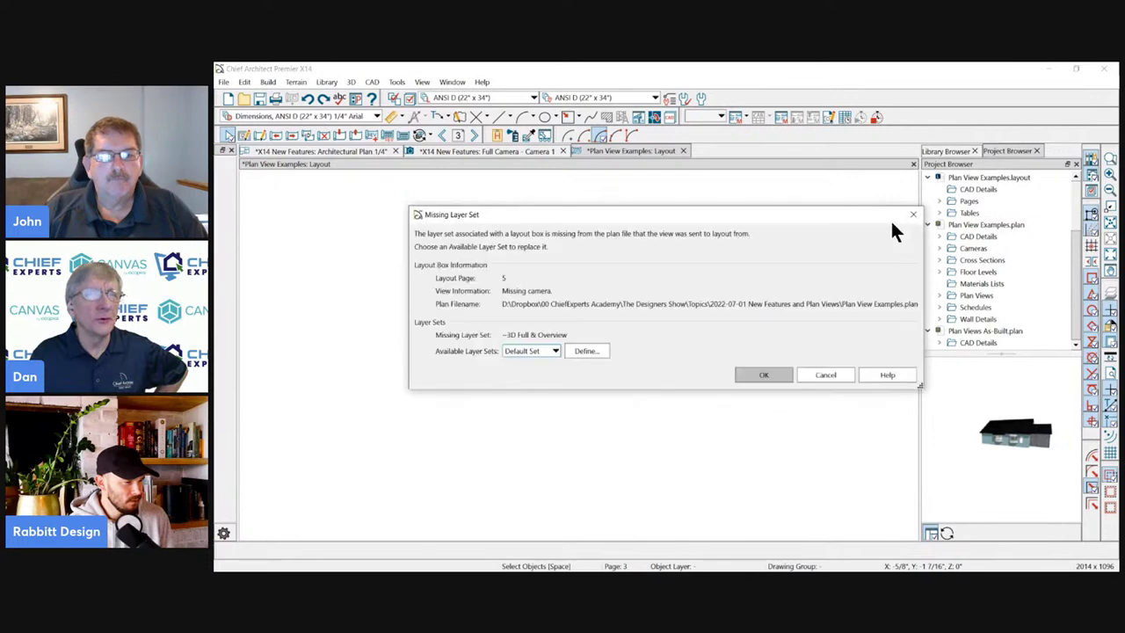
{"action": "left_click", "coordinate": [913, 214]}
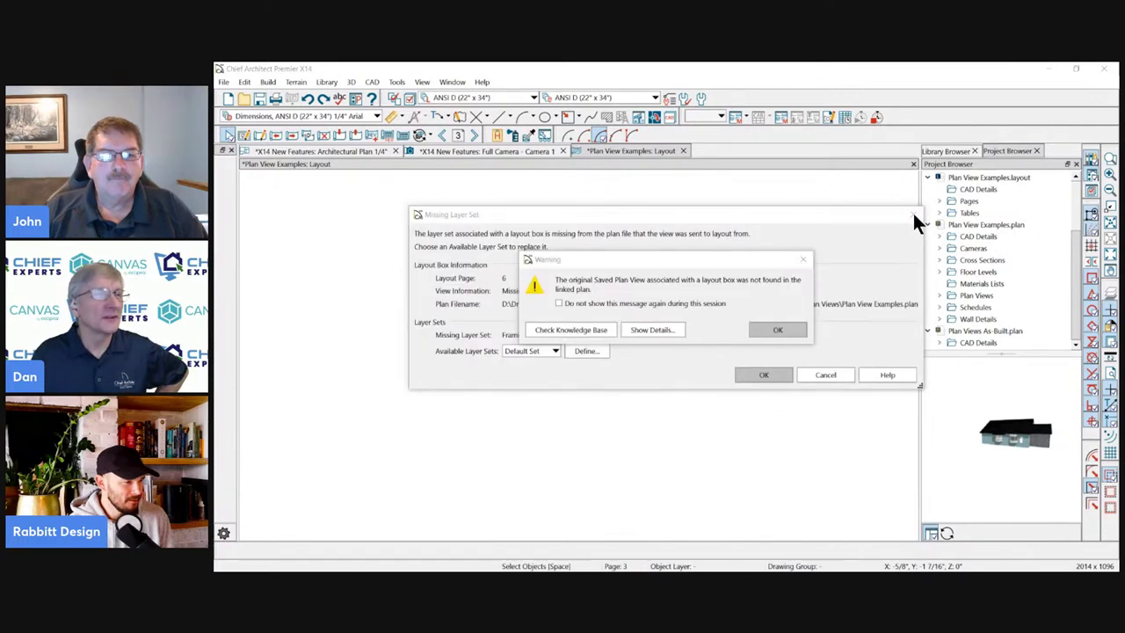
{"action": "left_click", "coordinate": [776, 330]}
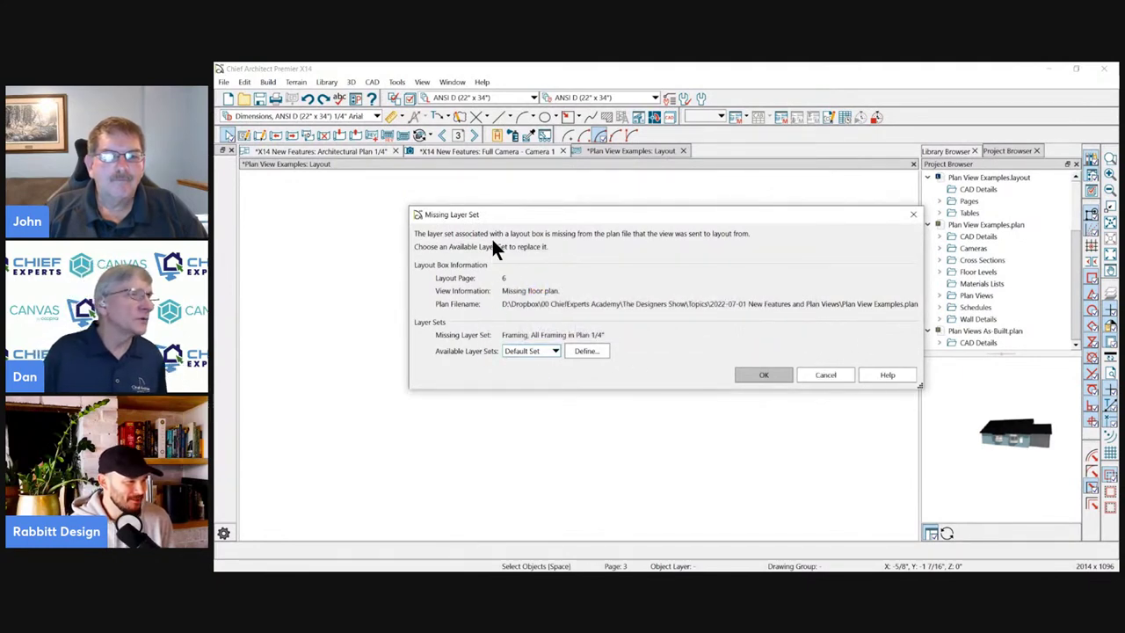
Skip the remaining missing layer sets, acknowledge the CAD detail warning, and close the layout without saving.
{"action": "left_click", "coordinate": [521, 350]}
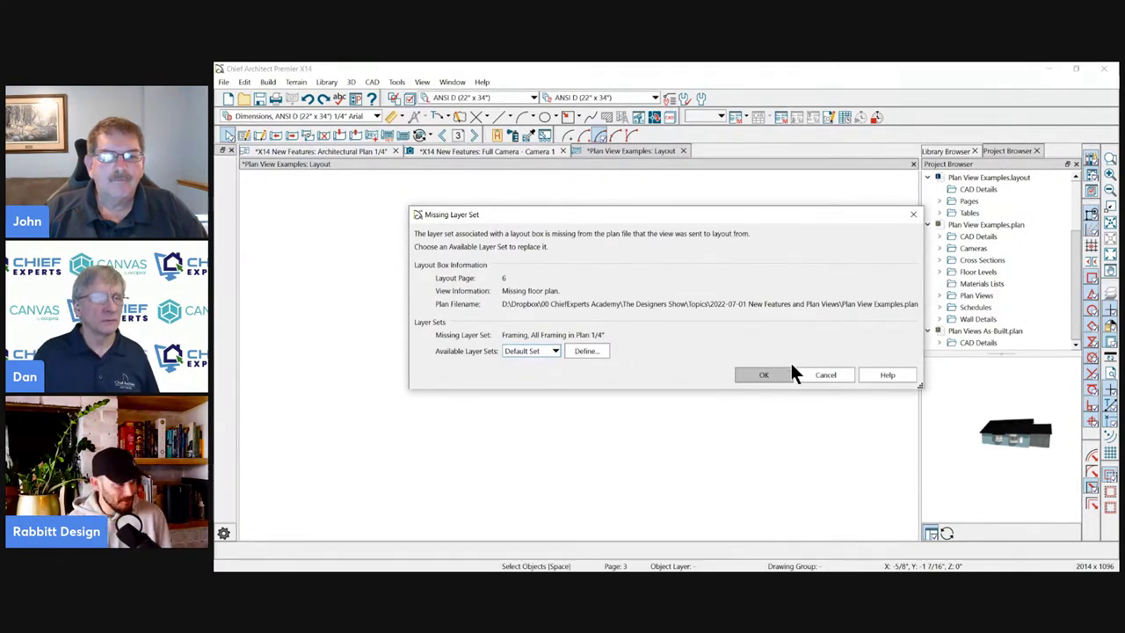
{"action": "left_click", "coordinate": [824, 376]}
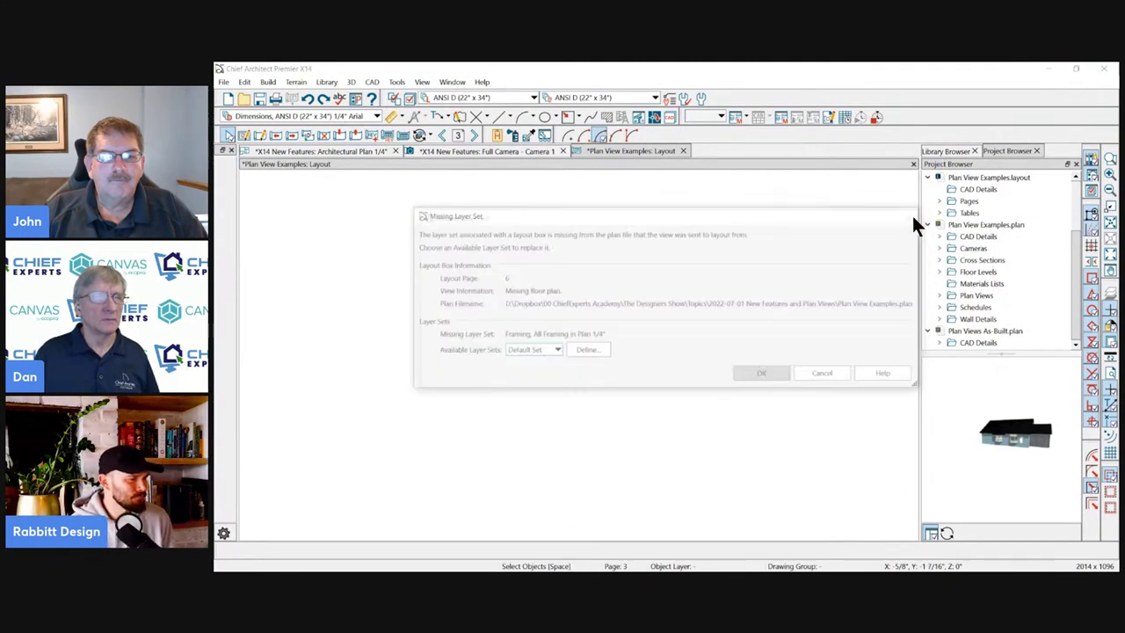
{"action": "left_click", "coordinate": [912, 214]}
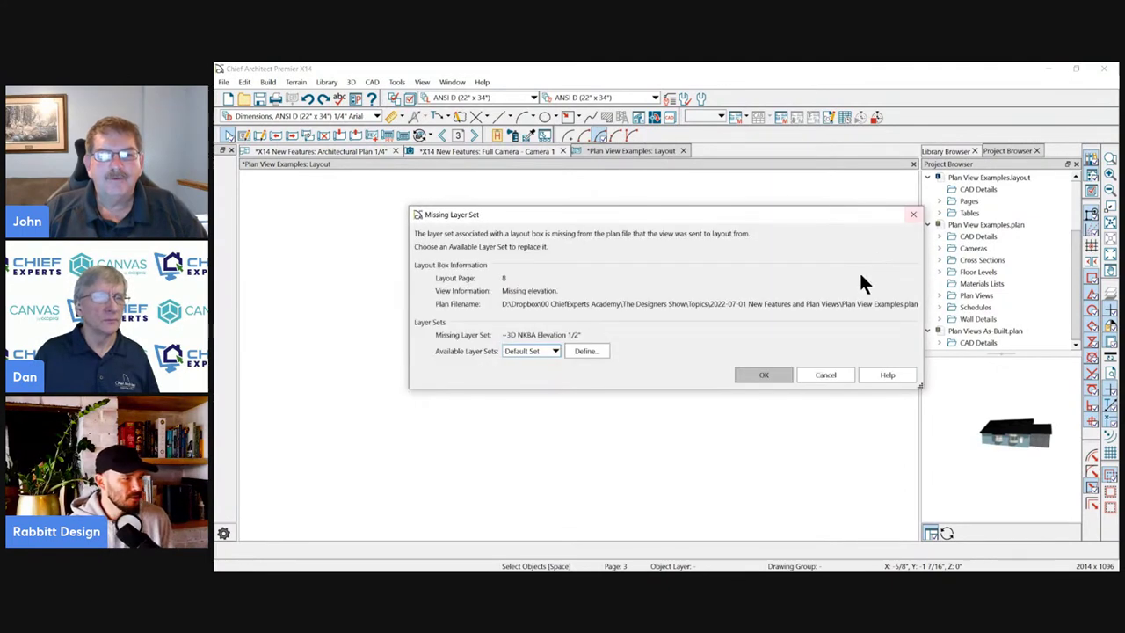
{"action": "left_click", "coordinate": [817, 376]}
{"action": "left_click", "coordinate": [817, 376]}
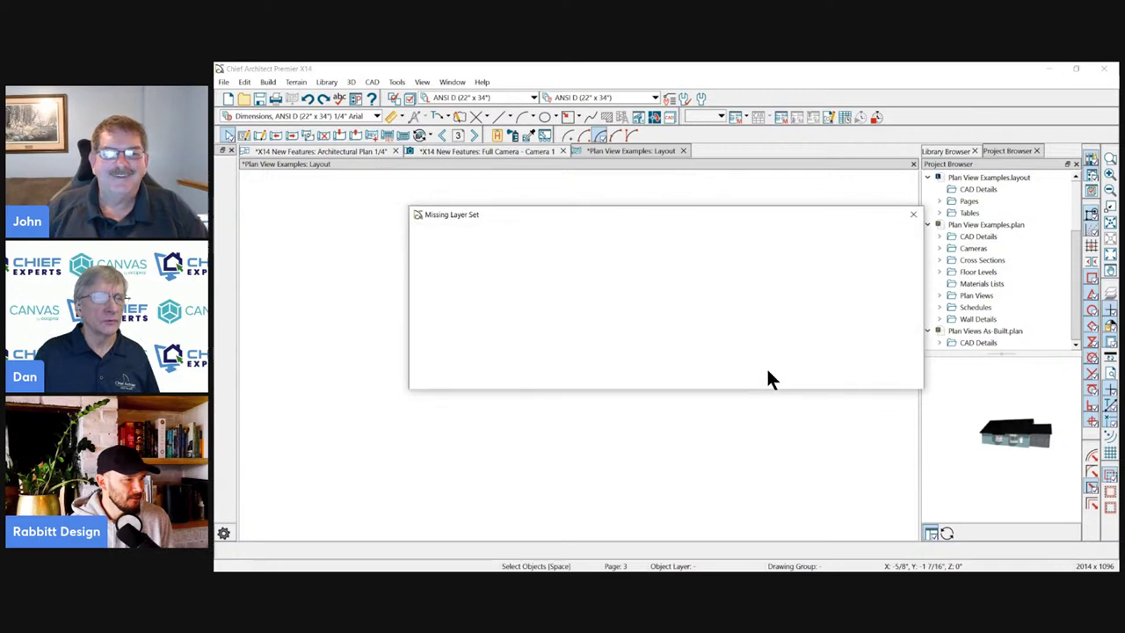
{"action": "left_click", "coordinate": [826, 376]}
{"action": "left_click", "coordinate": [829, 377]}
{"action": "left_click", "coordinate": [827, 375]}
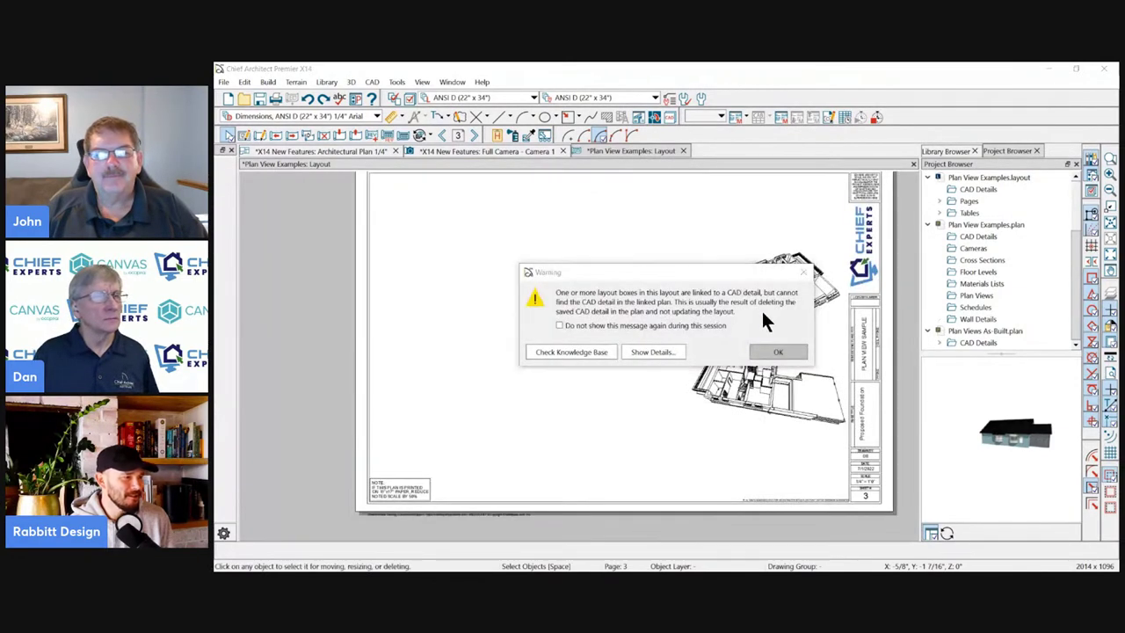
{"action": "left_click", "coordinate": [778, 351]}
{"action": "left_click", "coordinate": [682, 151]}
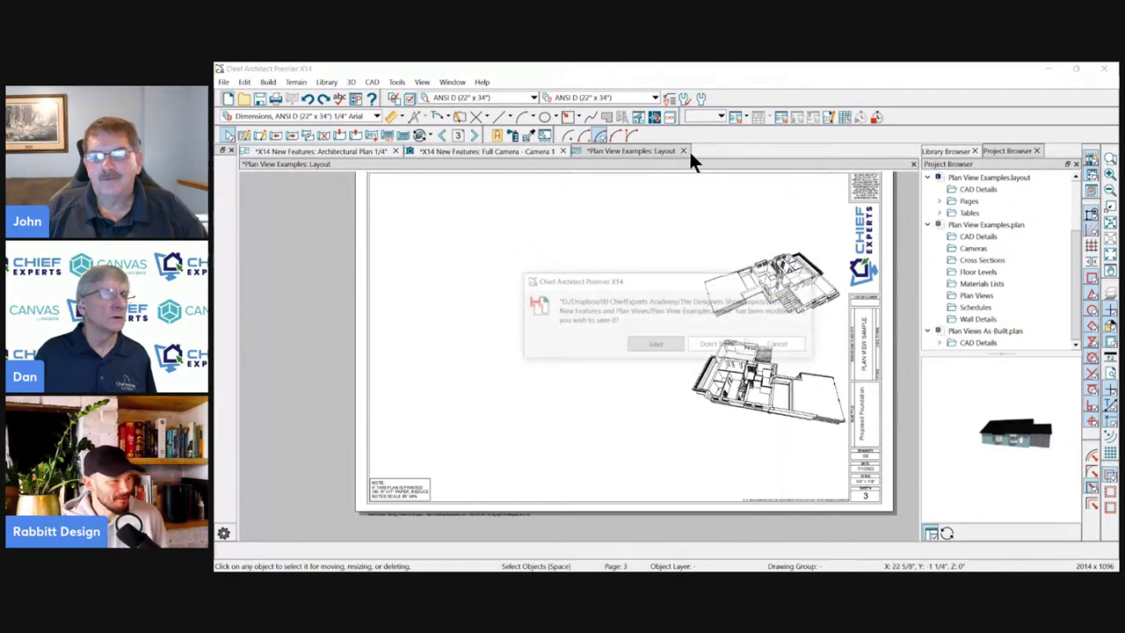
{"action": "left_click", "coordinate": [723, 339]}
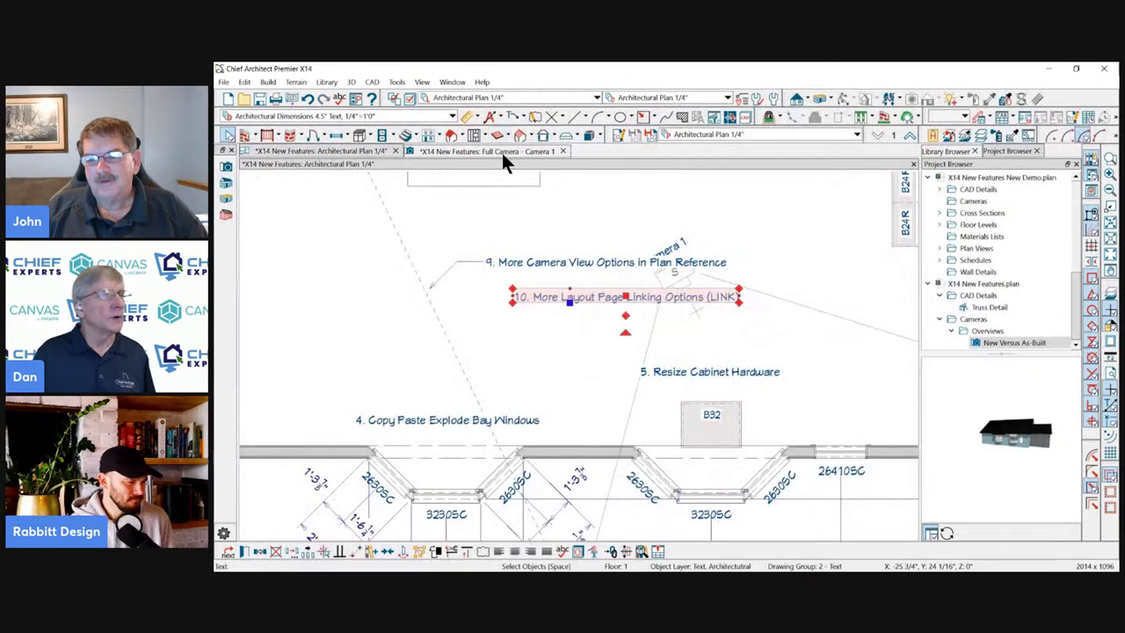
Close Full Camera - Camera 1 and inspect the '10. More Layout Page Linking Options' note's link settings.
{"action": "left_click", "coordinate": [503, 155]}
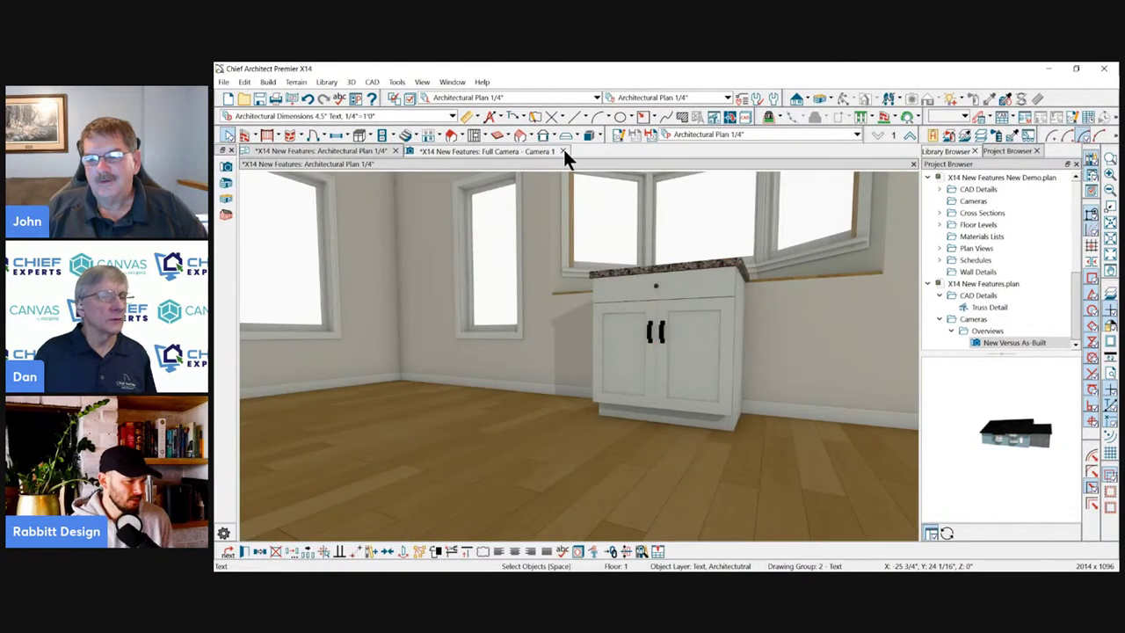
{"action": "key", "text": "ctrl+w"}
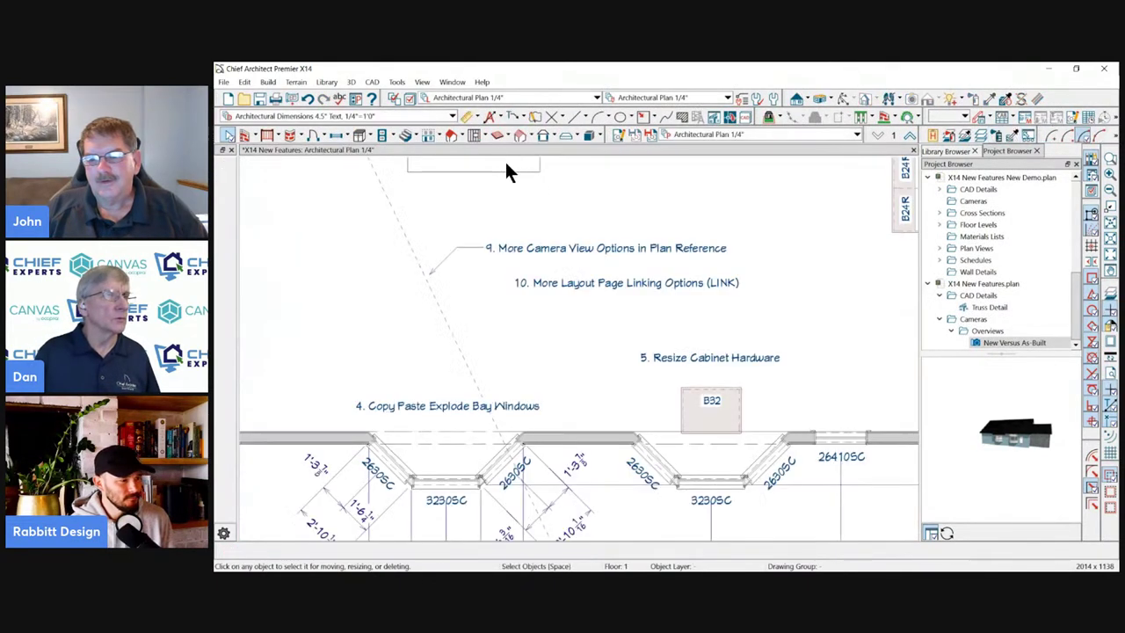
{"action": "scroll", "coordinate": [598, 286], "scroll_direction": "down", "scroll_amount": 3}
{"action": "left_click", "coordinate": [597, 283]}
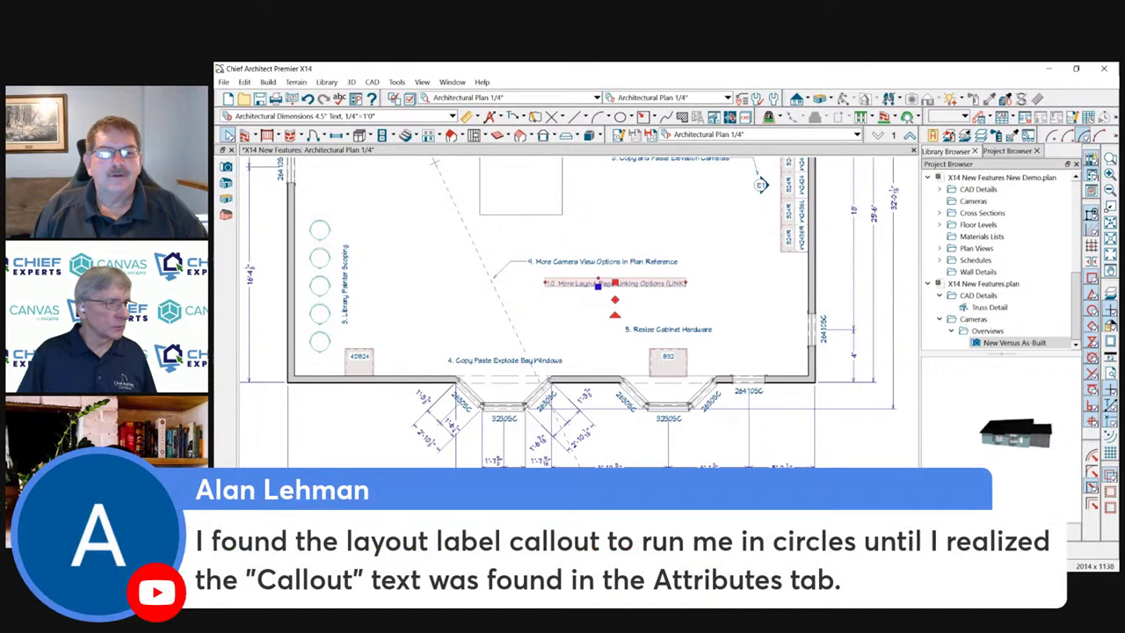
{"action": "double_click", "coordinate": [618, 322]}
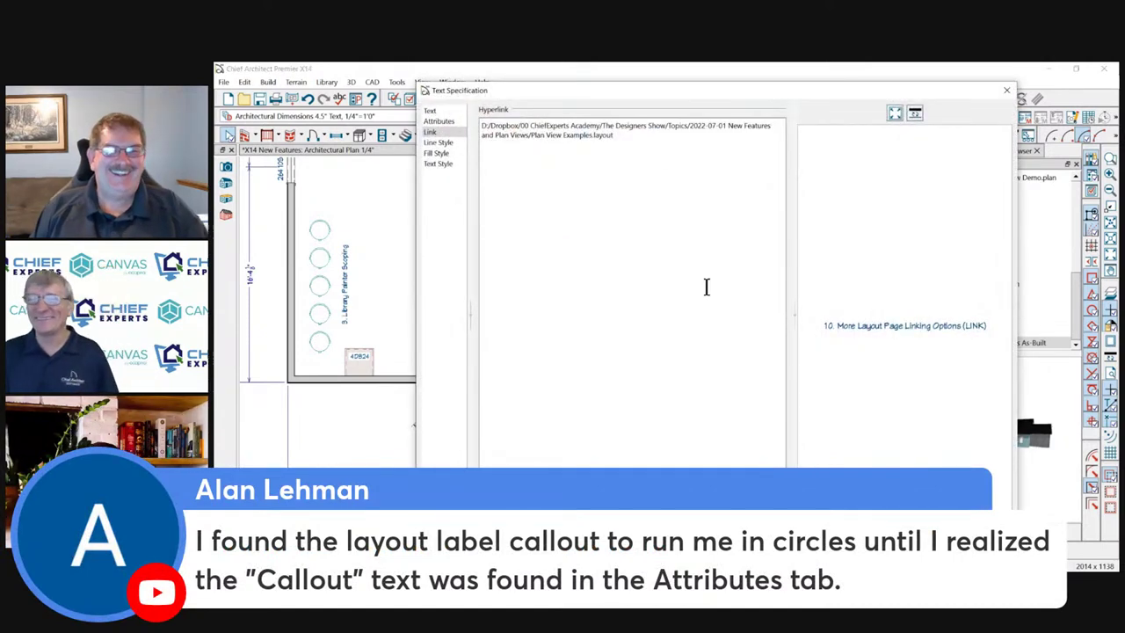
{"action": "left_click", "coordinate": [444, 111]}
{"action": "left_click_drag", "start_coordinate": [501, 94], "coordinate": [503, 98]}
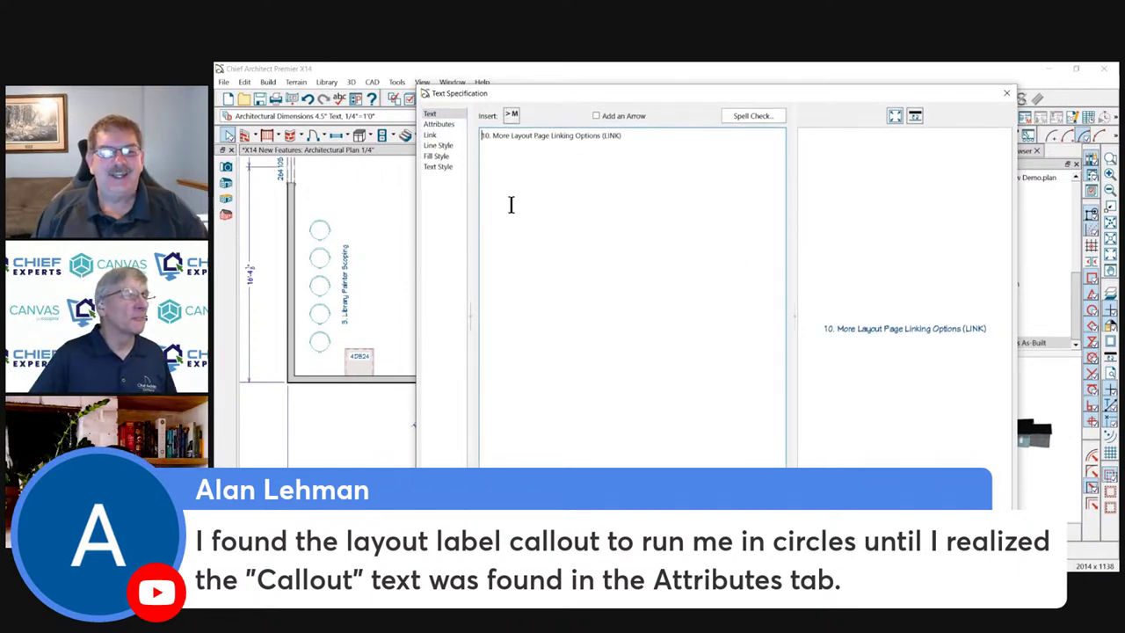
{"action": "key", "text": "Return"}
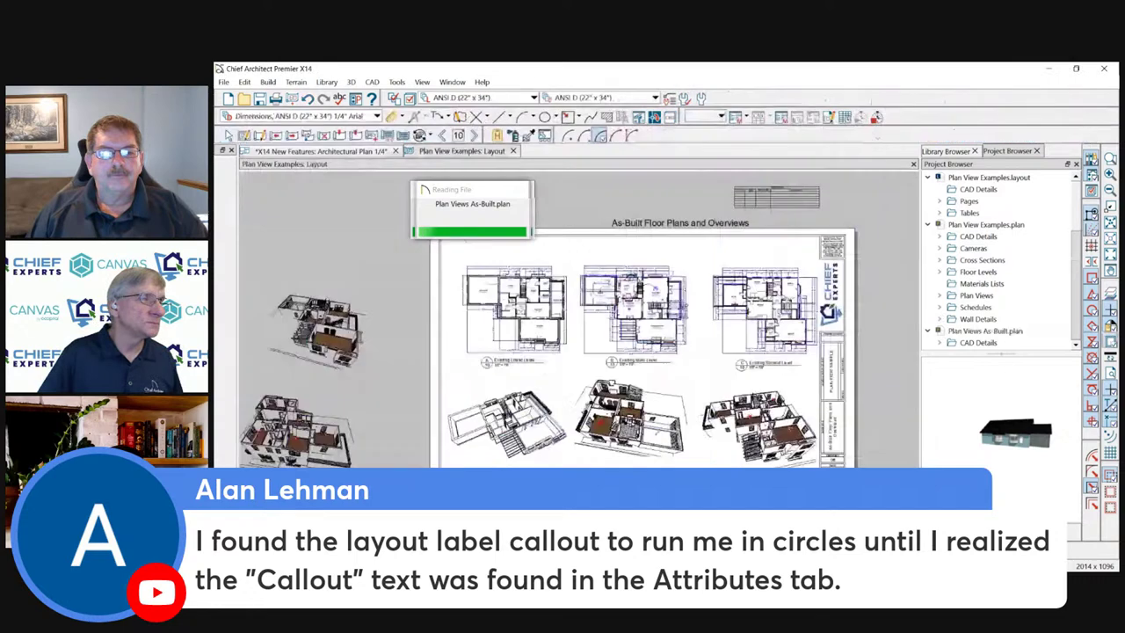
Jump to layout page 1 and advance two pages to page 3, Proposed Foundation.
{"action": "left_click", "coordinate": [459, 136]}
{"action": "type", "text": "10"}
{"action": "key", "text": "Return"}
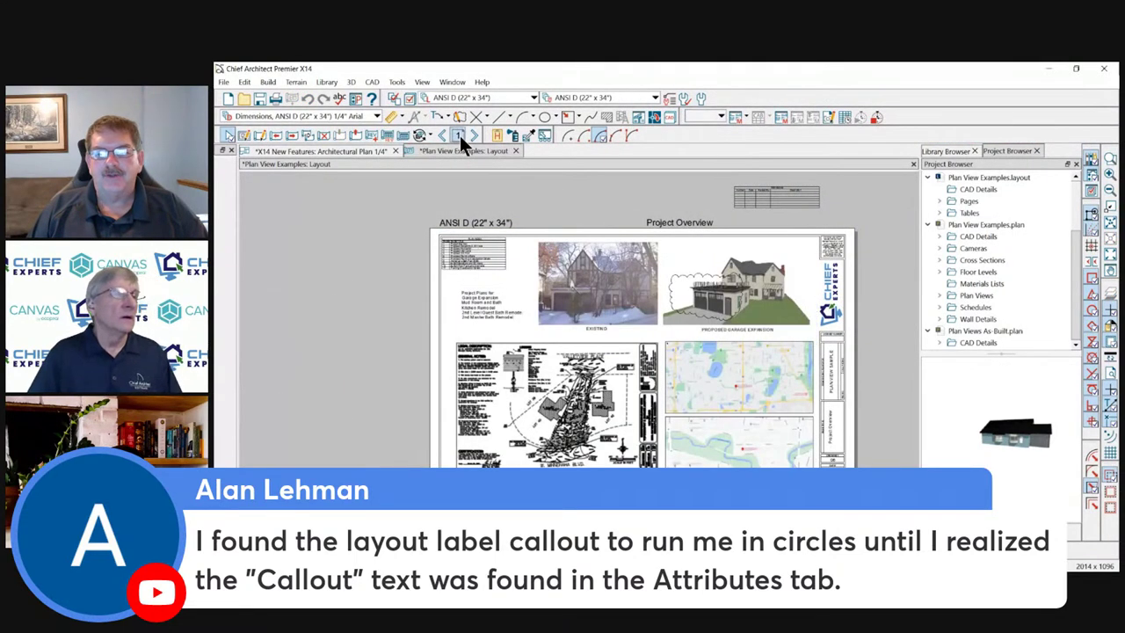
{"action": "left_click", "coordinate": [474, 134]}
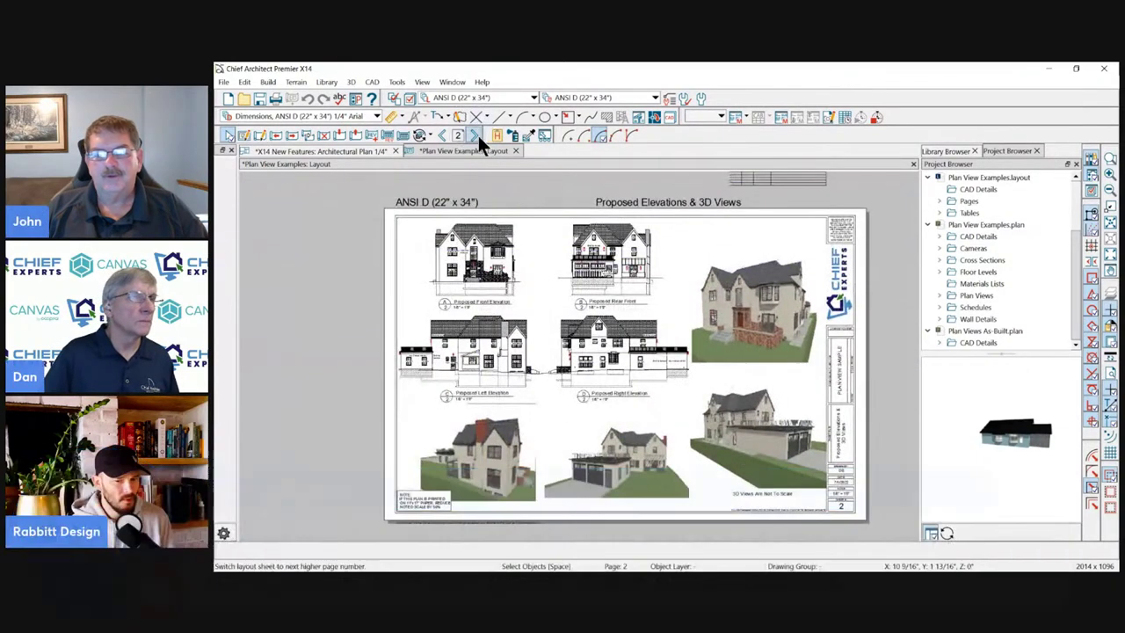
{"action": "left_click", "coordinate": [475, 136]}
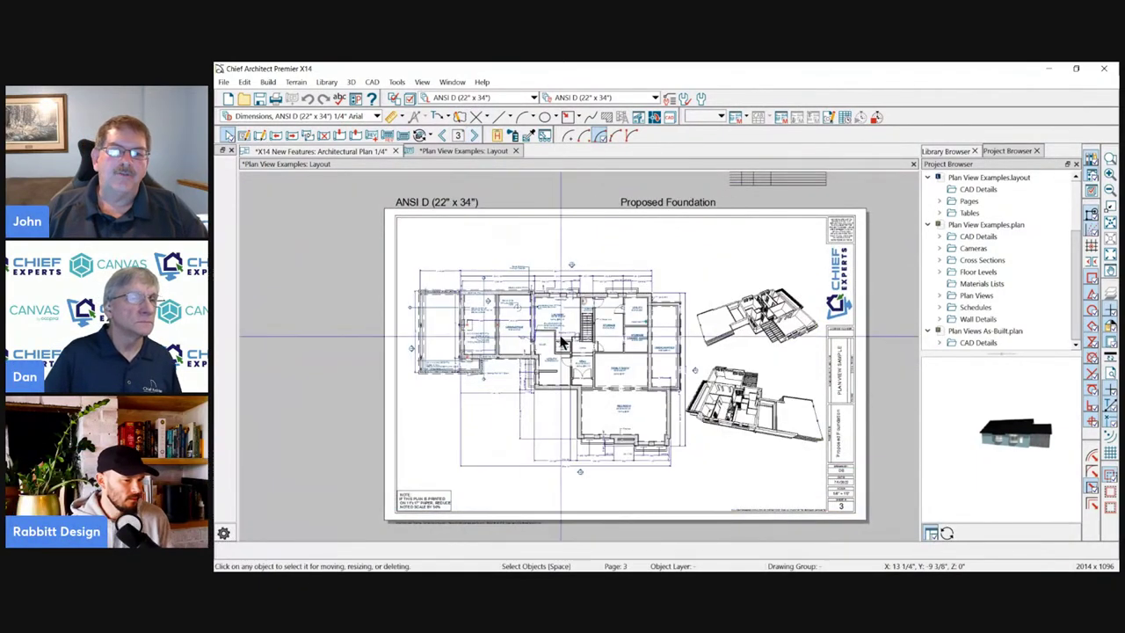
Select the foundation plan's layout box and open its specification.
{"action": "left_click", "coordinate": [425, 341]}
{"action": "scroll", "coordinate": [425, 341], "scroll_direction": "up", "scroll_amount": 2}
{"action": "scroll", "coordinate": [425, 341], "scroll_direction": "down", "scroll_amount": 1}
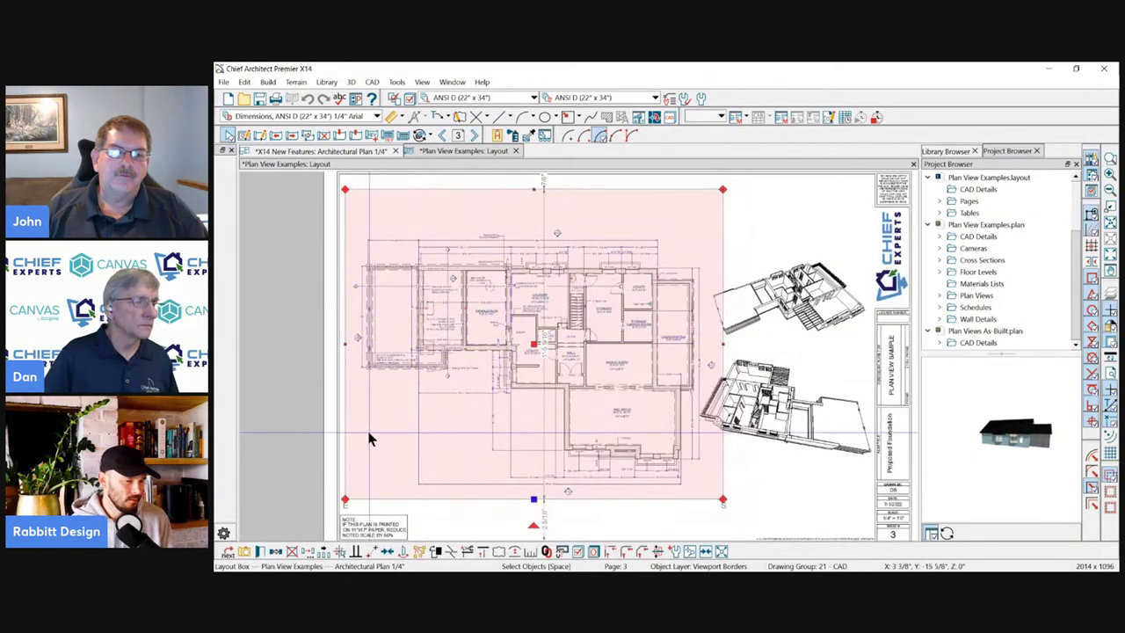
{"action": "left_click", "coordinate": [261, 552]}
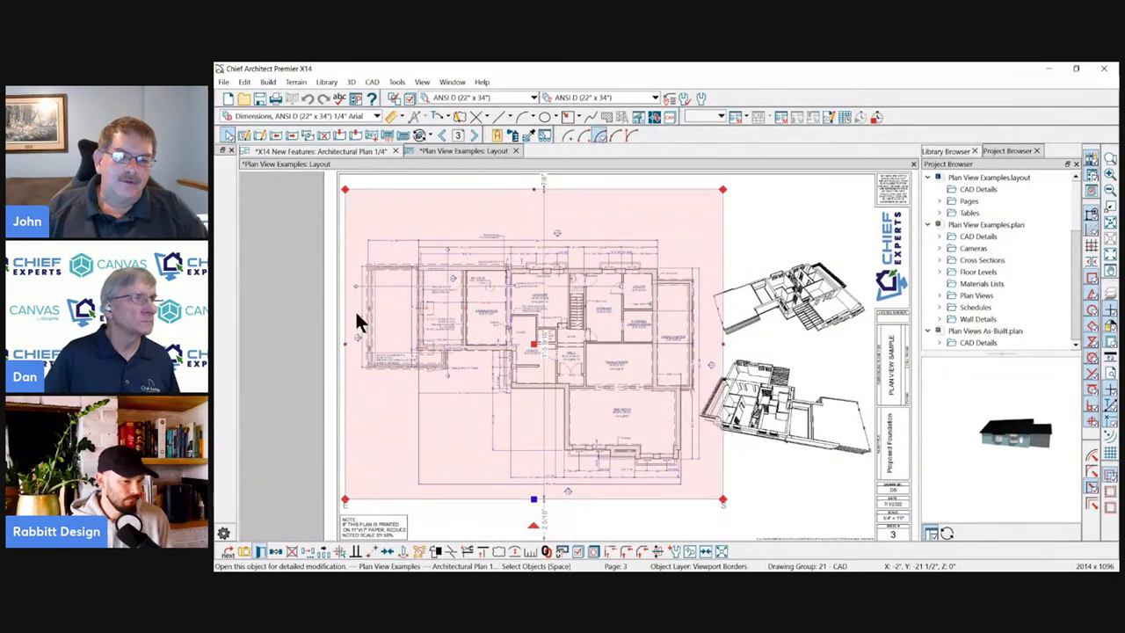
Set the foundation layout box label to Use Callout and open the callout's Attributes settings.
{"action": "left_click", "coordinate": [407, 172]}
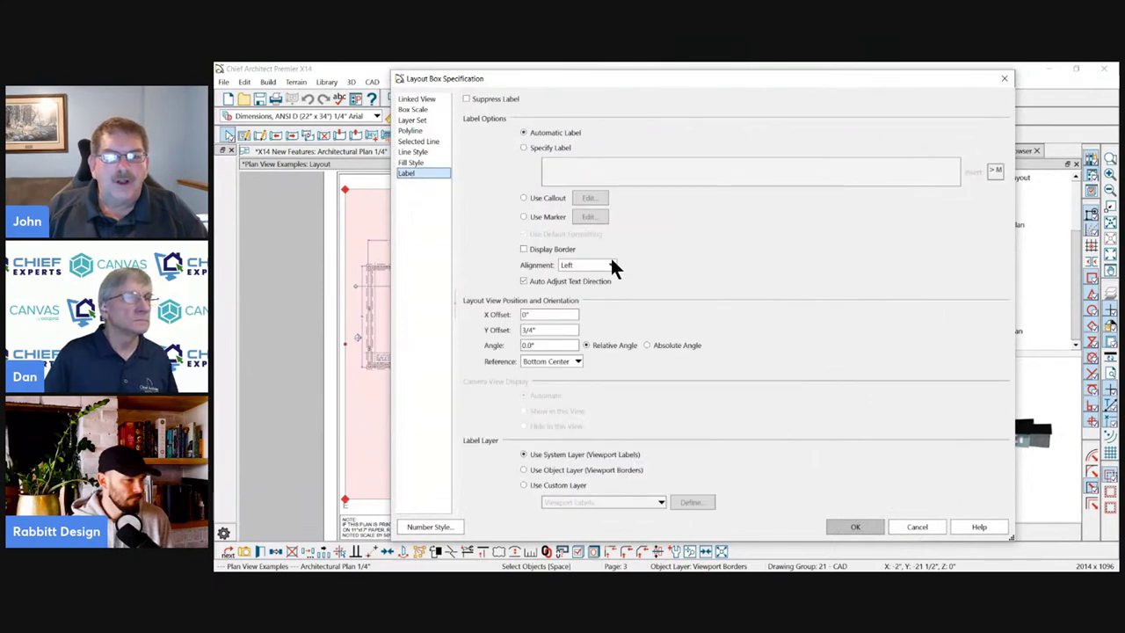
{"action": "left_click", "coordinate": [525, 198]}
{"action": "left_click", "coordinate": [585, 198]}
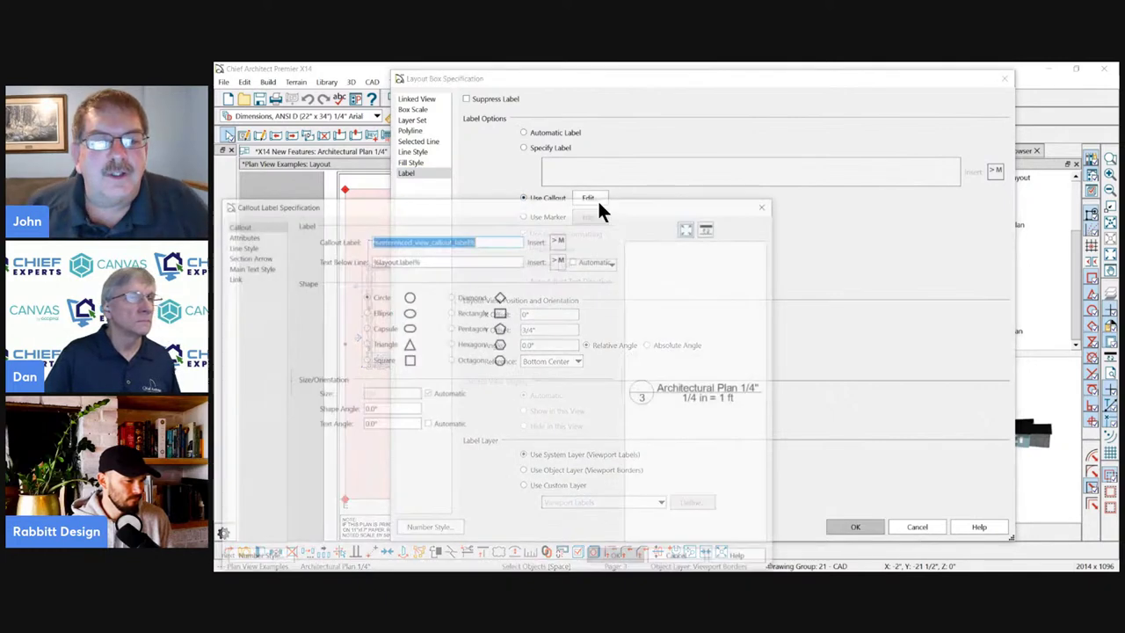
{"action": "left_click_drag", "start_coordinate": [568, 202], "coordinate": [698, 114]}
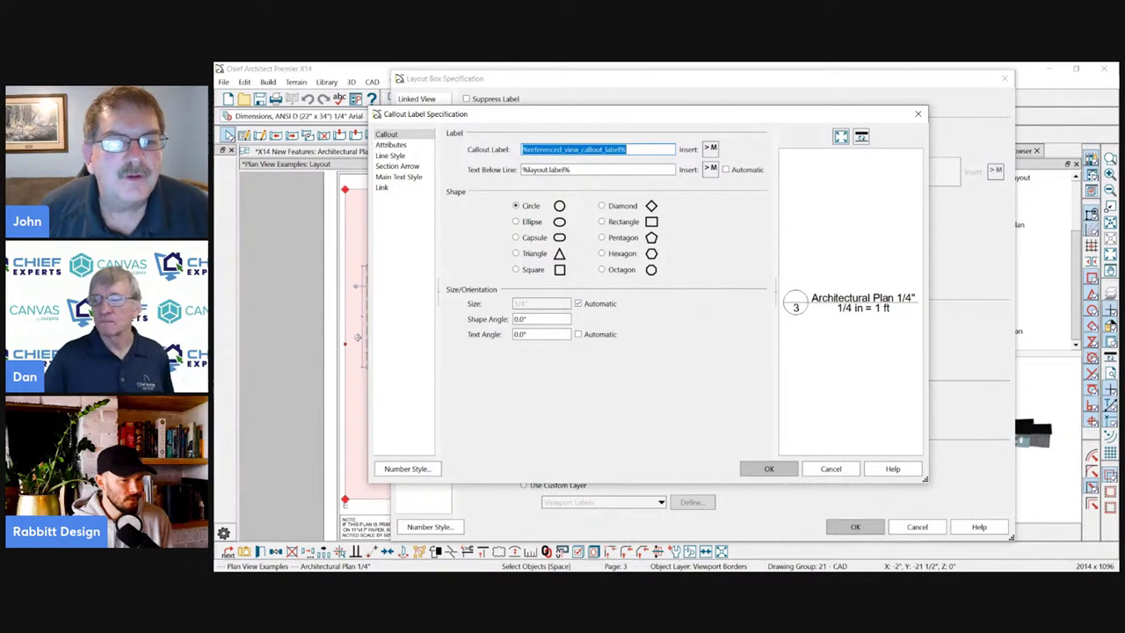
{"action": "left_click", "coordinate": [625, 149]}
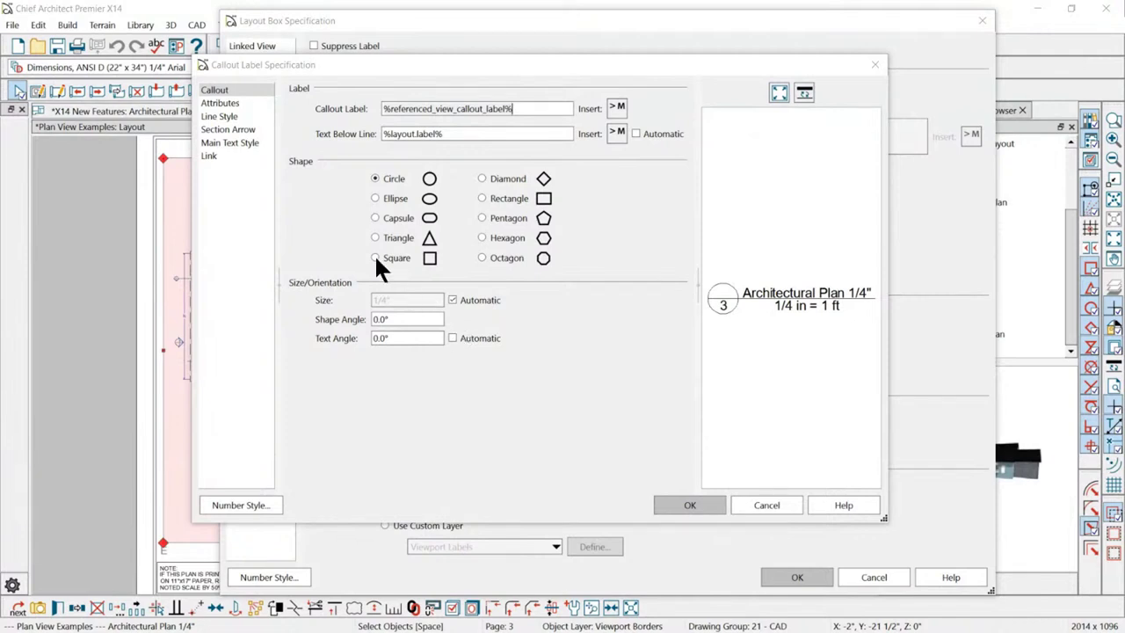
{"action": "left_click", "coordinate": [221, 104]}
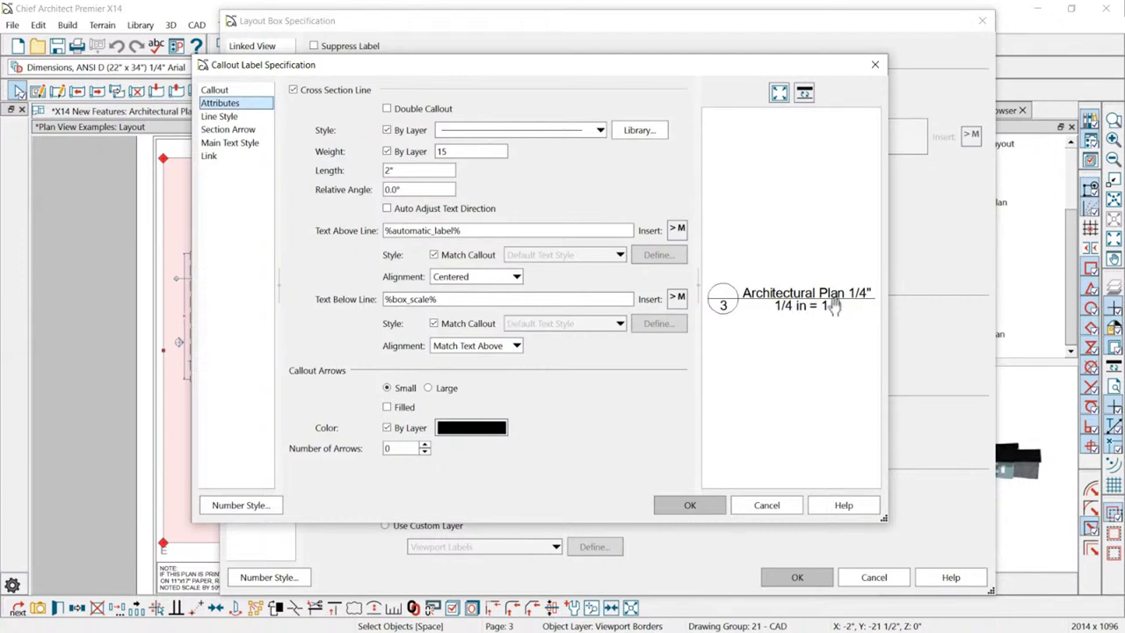
Pan the callout preview and browse the Line Style, Attributes and label pages, checking the label macro.
{"action": "mouse_move", "coordinate": [809, 281]}
{"action": "left_mouse_down"}
{"action": "mouse_move", "coordinate": [819, 272]}
{"action": "mouse_move", "coordinate": [801, 268]}
{"action": "left_mouse_up"}
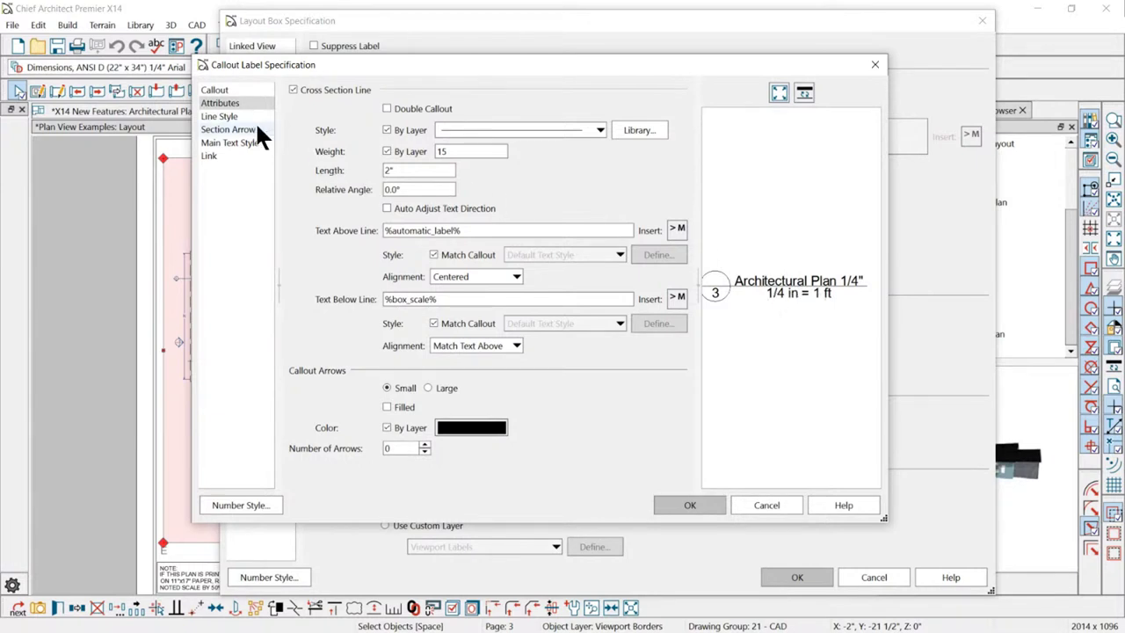
{"action": "left_click", "coordinate": [227, 116]}
{"action": "left_click", "coordinate": [232, 100]}
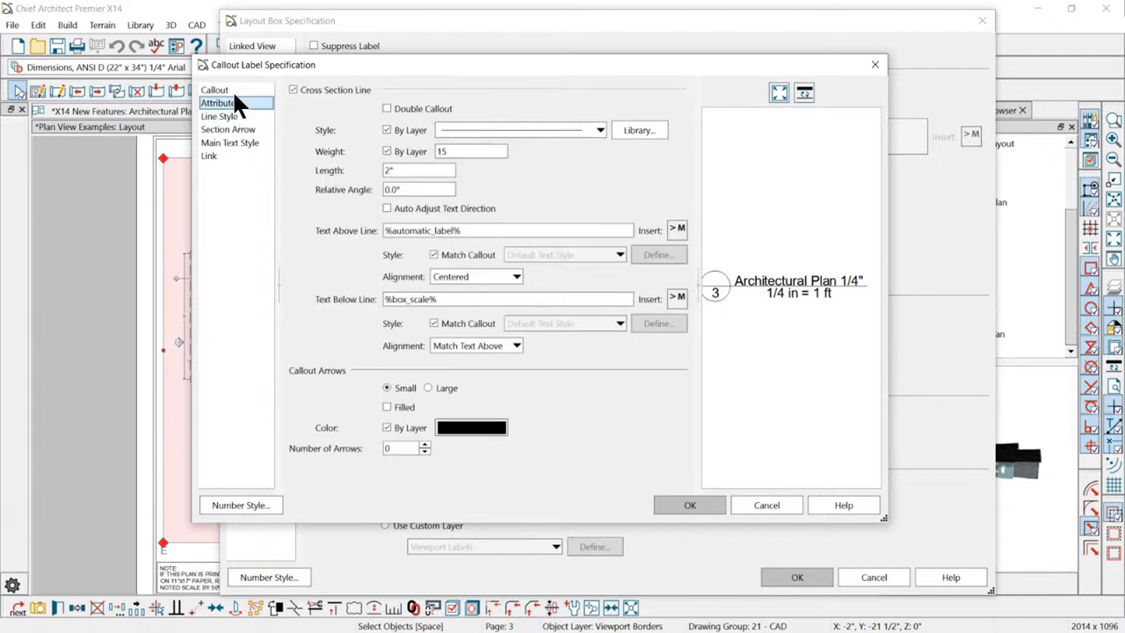
{"action": "left_click", "coordinate": [232, 89]}
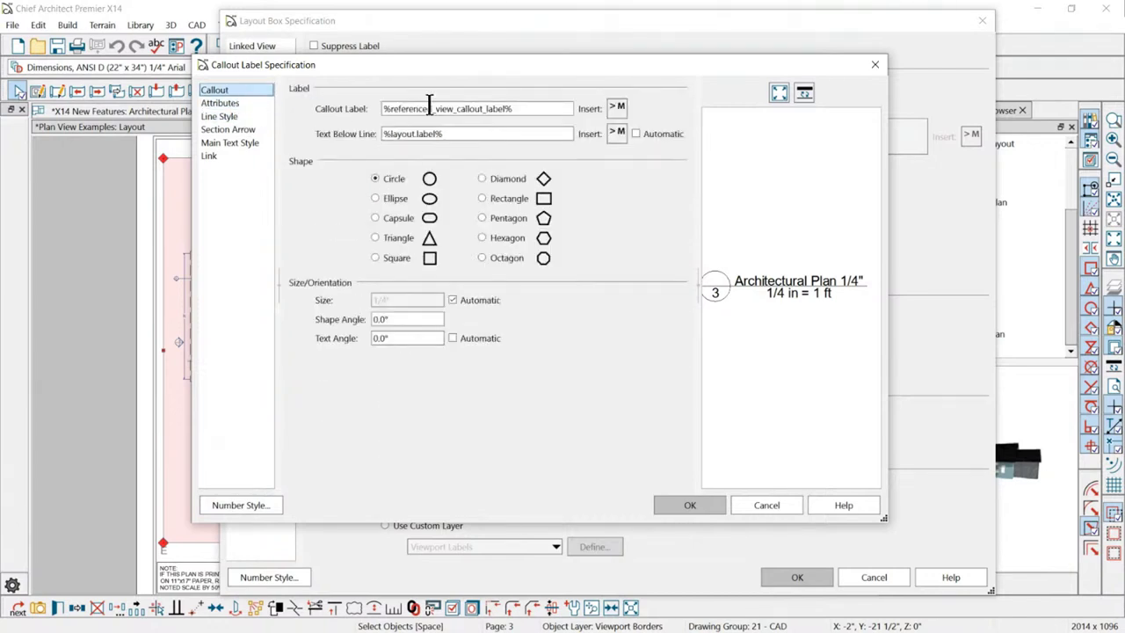
{"action": "left_click_drag", "start_coordinate": [530, 109], "coordinate": [315, 123]}
{"action": "left_click", "coordinate": [485, 134]}
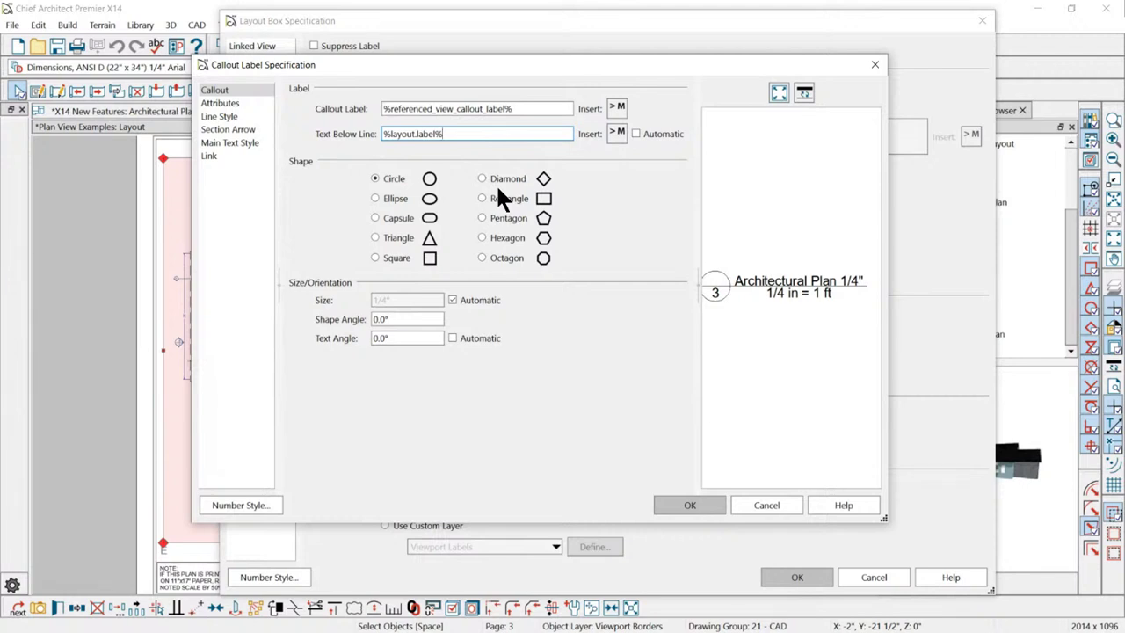
Recheck the Attributes and Line Style pages, then cancel the Callout Label and Layout Box dialogs.
{"action": "left_click", "coordinate": [224, 103]}
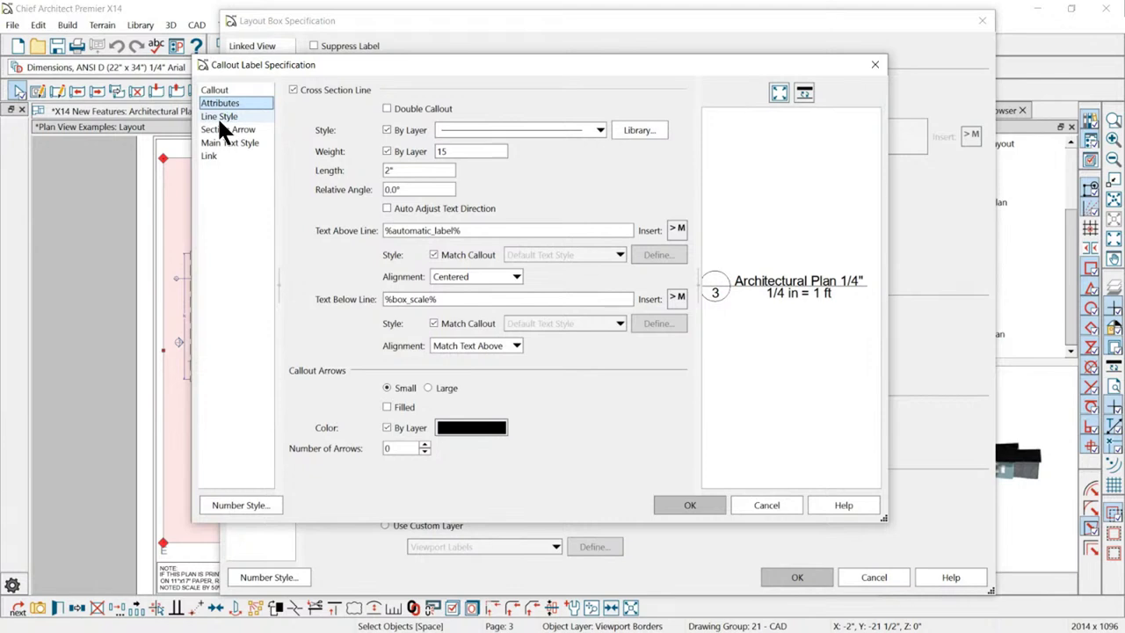
{"action": "left_click", "coordinate": [219, 120]}
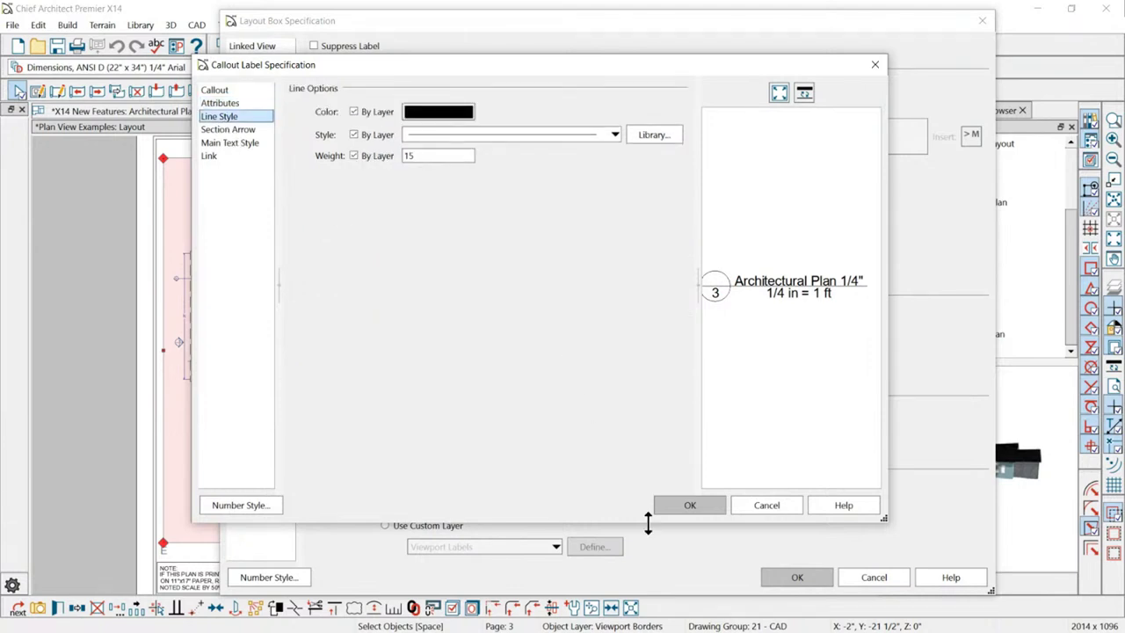
{"action": "left_click", "coordinate": [768, 506]}
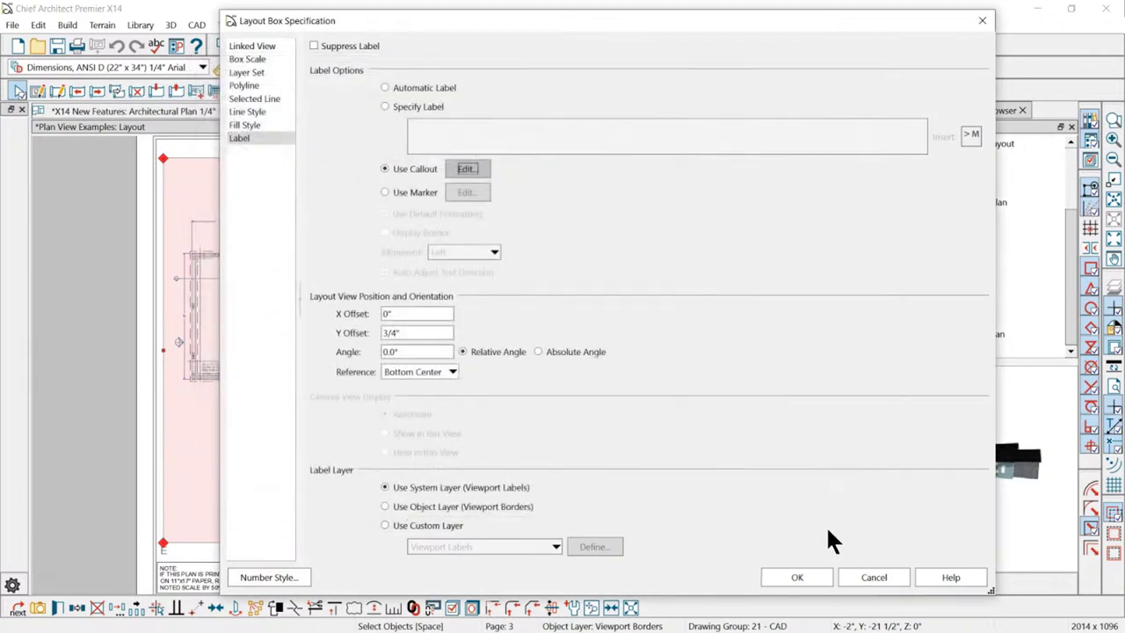
{"action": "left_click", "coordinate": [875, 577]}
Select the foundation plan's layout box on the Proposed Foundation layout page.
{"action": "scroll", "coordinate": [576, 202], "scroll_direction": "down", "scroll_amount": 1}
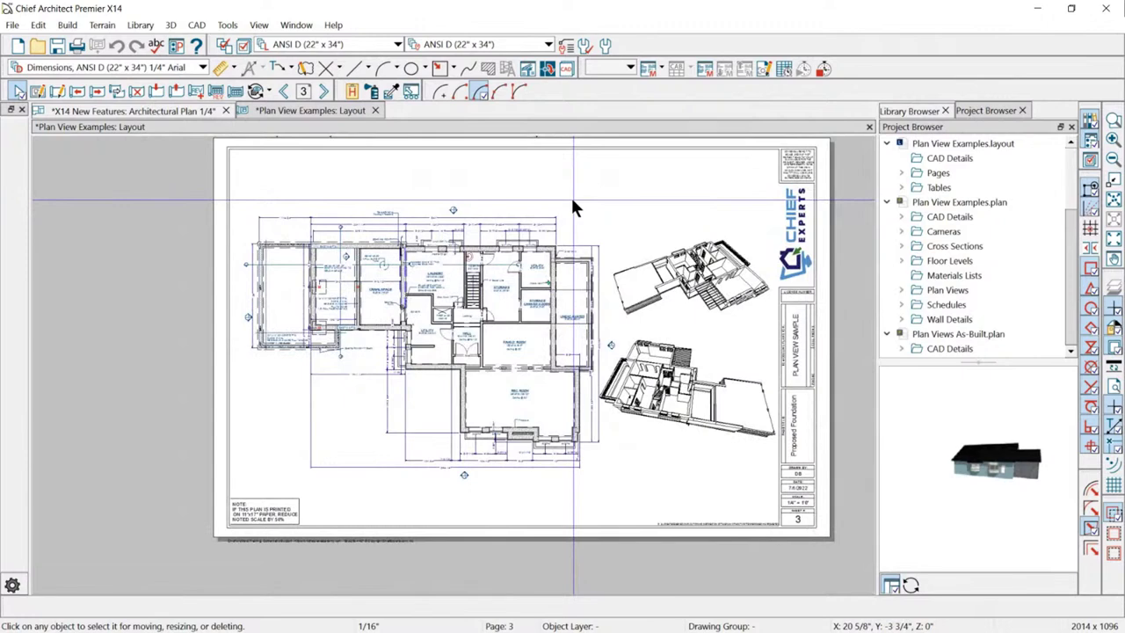
{"action": "scroll", "coordinate": [545, 264], "scroll_direction": "up", "scroll_amount": 1}
{"action": "scroll", "coordinate": [364, 290], "scroll_direction": "down", "scroll_amount": 1}
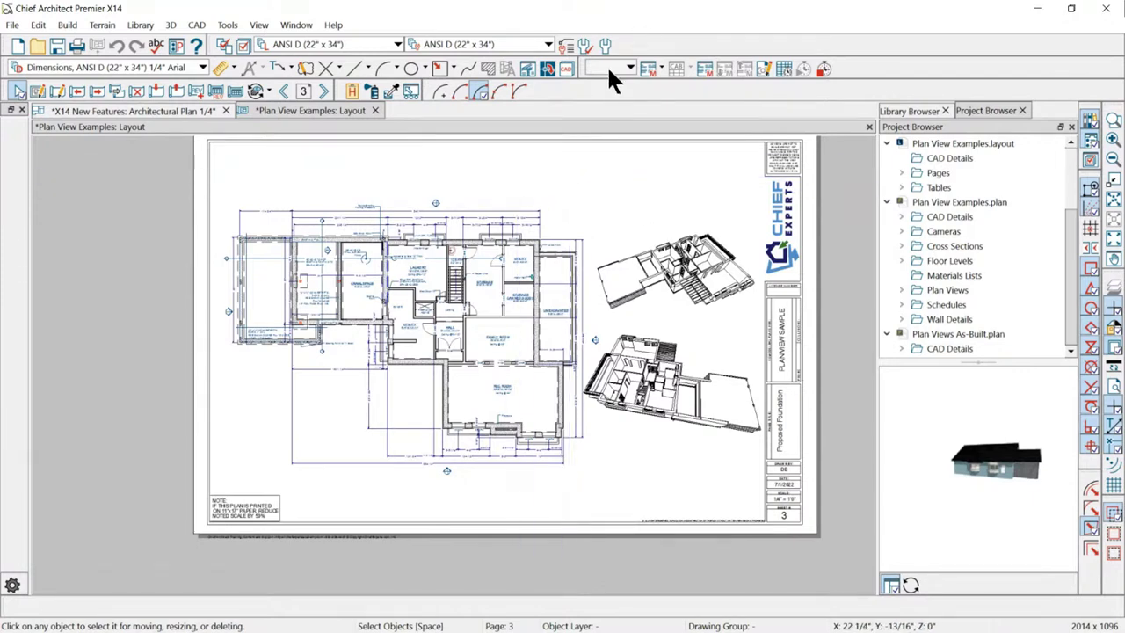
{"action": "left_click", "coordinate": [472, 290]}
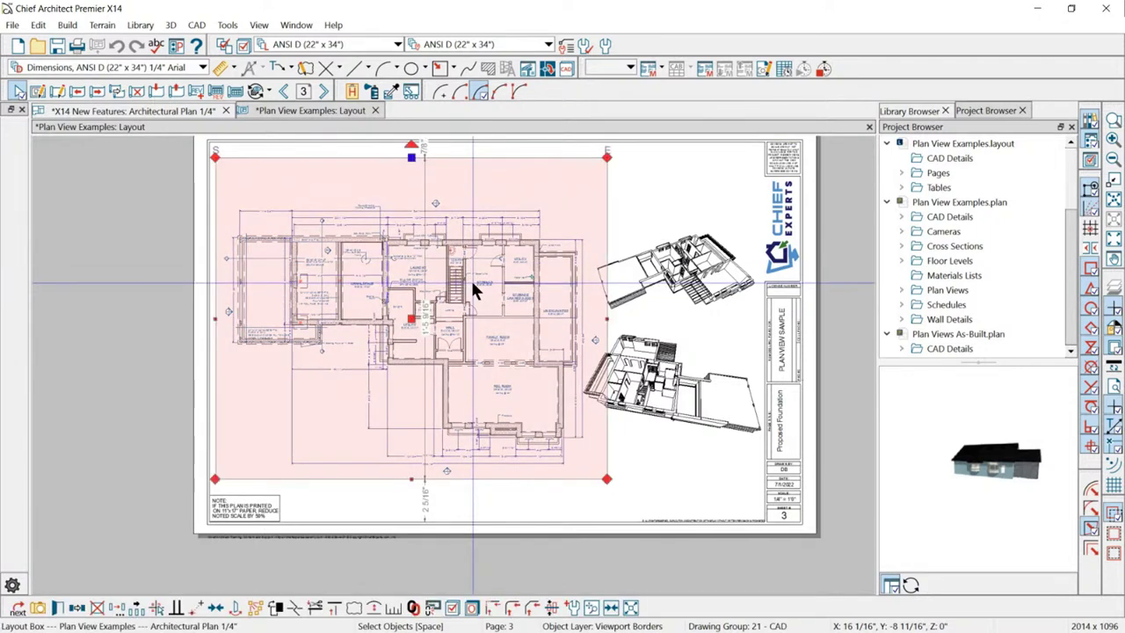
Open the plan view linked to the foundation plan layout box.
{"action": "double_click", "coordinate": [473, 286]}
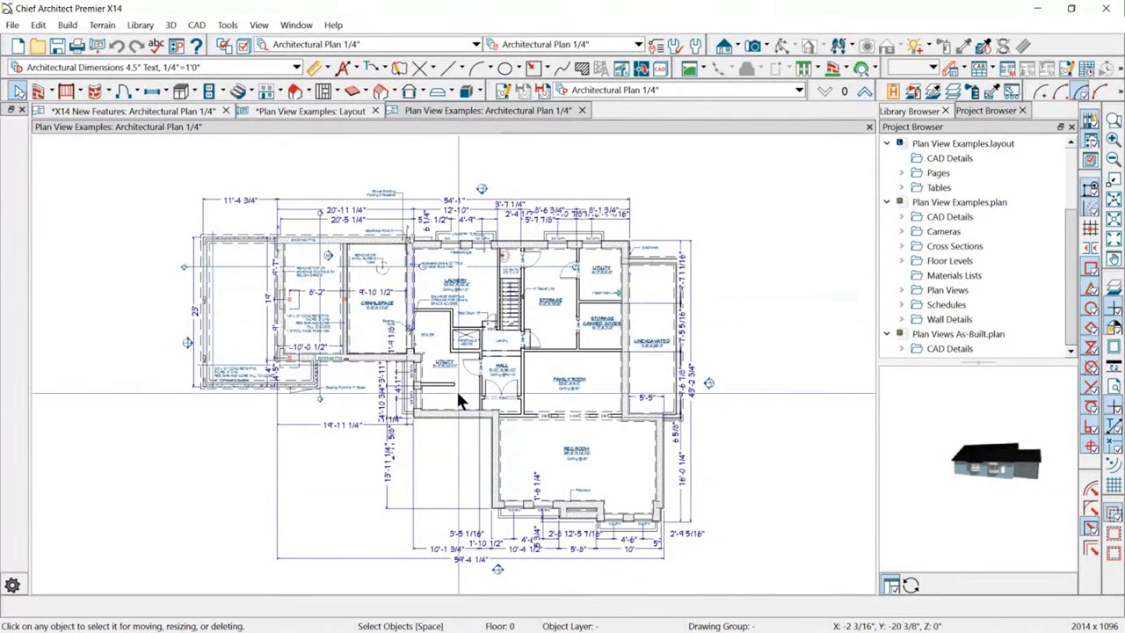
{"action": "scroll", "coordinate": [351, 221], "scroll_direction": "up", "scroll_amount": 1}
{"action": "scroll", "coordinate": [457, 296], "scroll_direction": "down", "scroll_amount": 1}
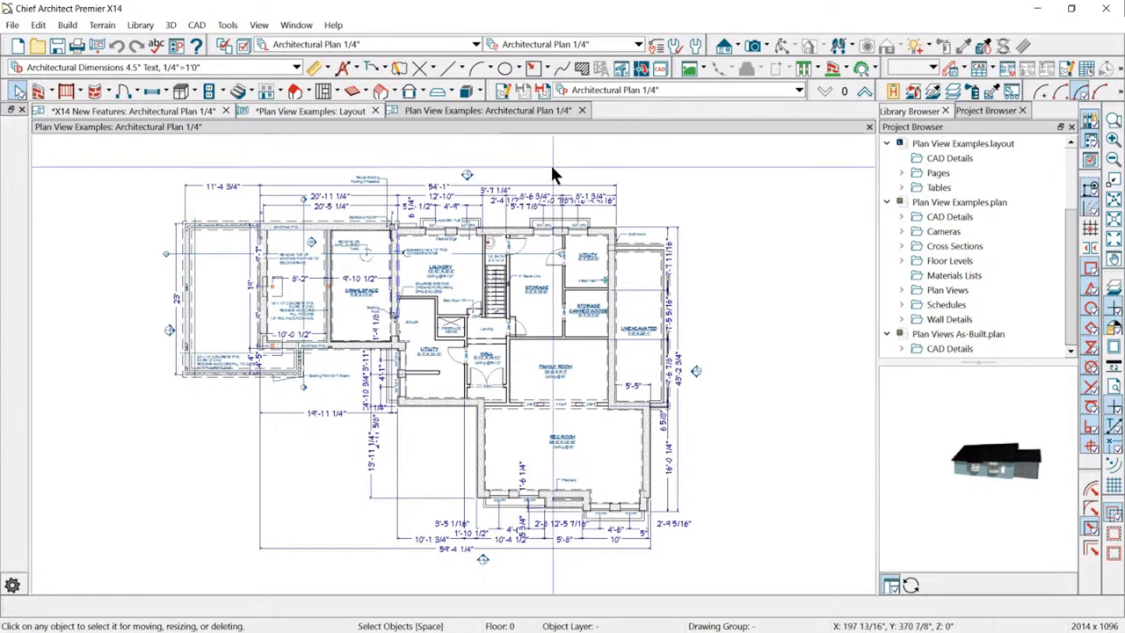
Switch the layer set to All Layers ON and move up to Floor 1.
{"action": "left_click", "coordinate": [445, 42]}
{"action": "left_click", "coordinate": [300, 103]}
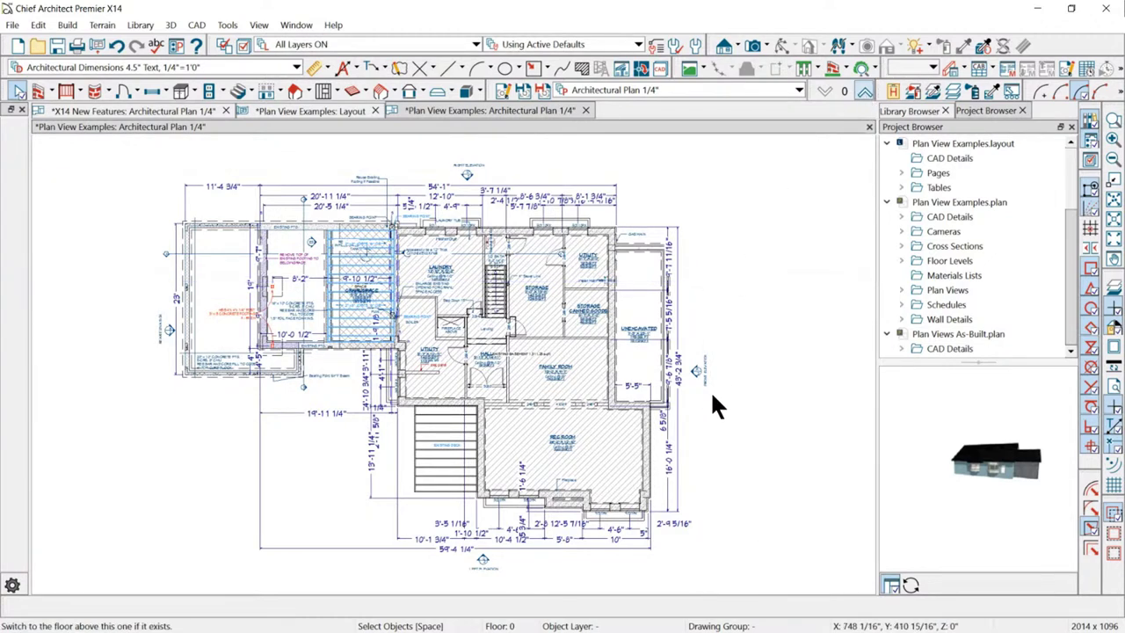
{"action": "key", "text": "Page_Up"}
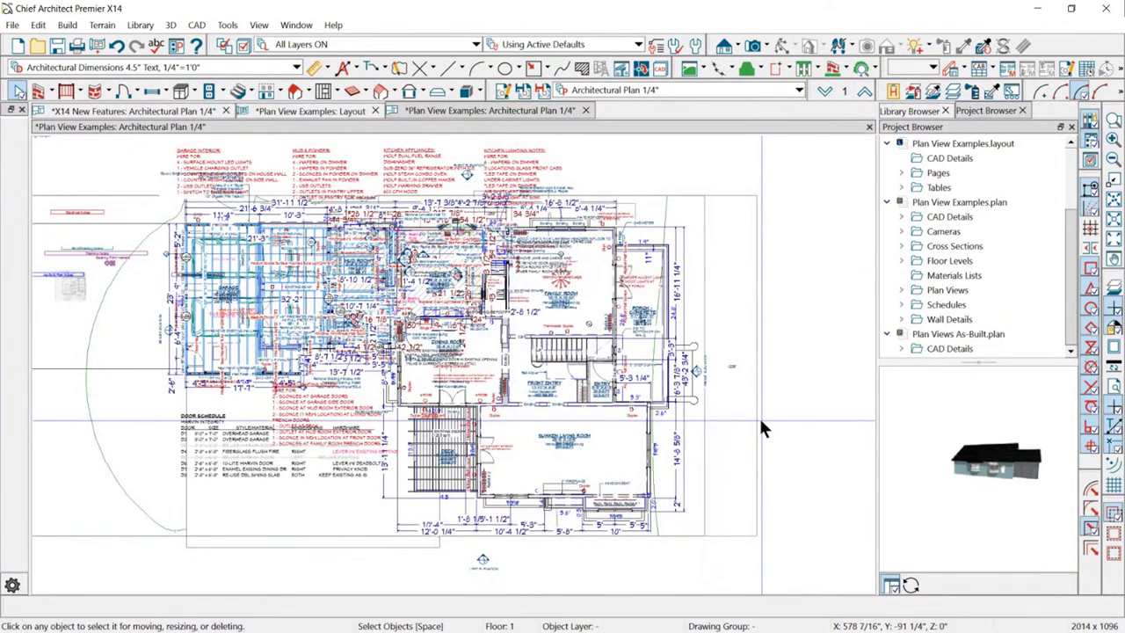
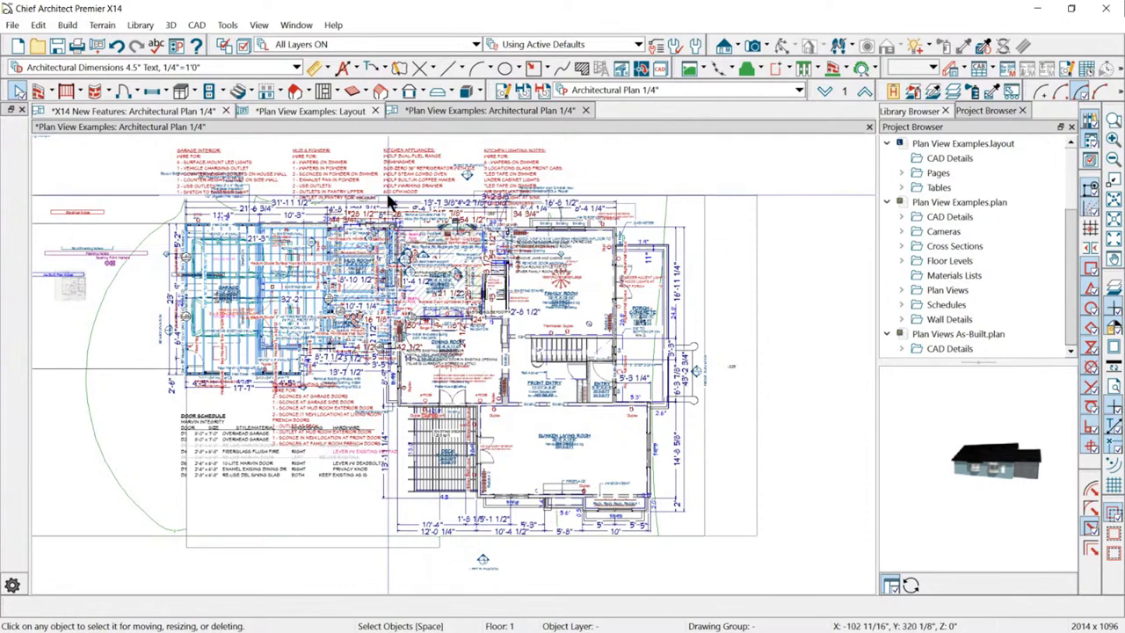
Look through the layer set, default set and saved plan view lists without changing them.
{"action": "scroll", "coordinate": [327, 195], "scroll_direction": "up", "scroll_amount": 1}
{"action": "scroll", "coordinate": [327, 195], "scroll_direction": "up", "scroll_amount": 1}
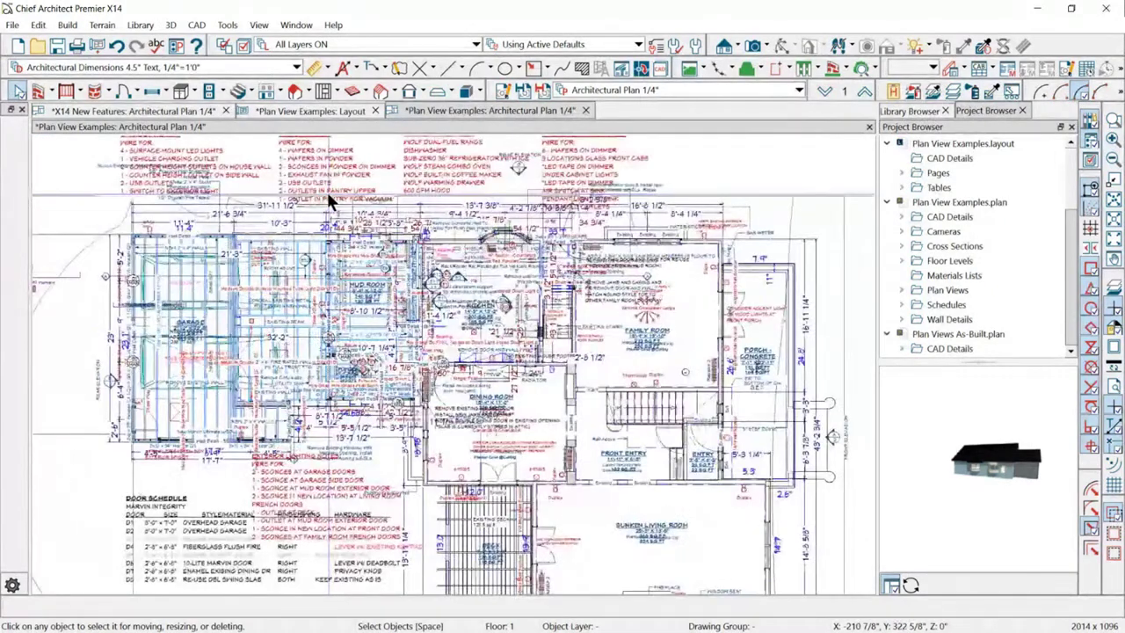
{"action": "scroll", "coordinate": [516, 273], "scroll_direction": "down", "scroll_amount": 1}
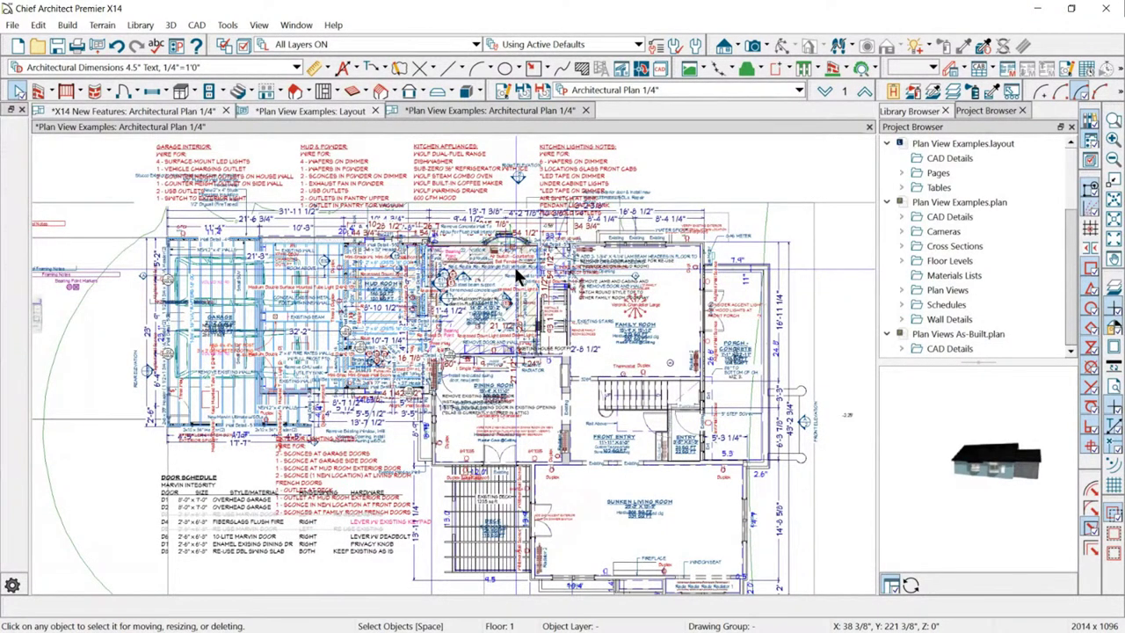
{"action": "left_click", "coordinate": [314, 46]}
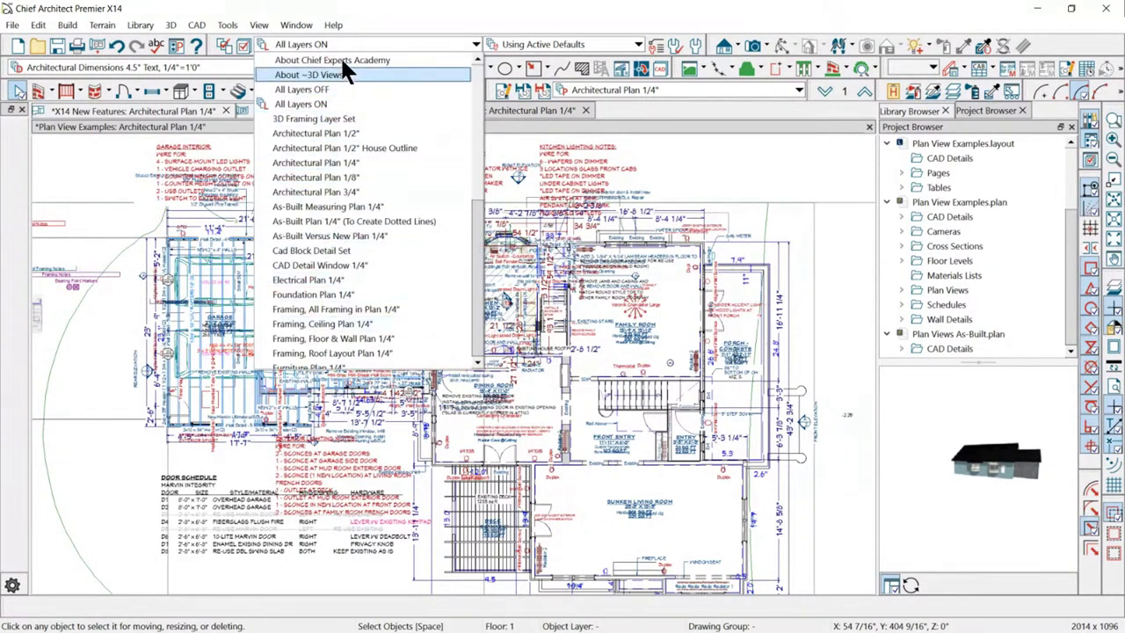
{"action": "left_click", "coordinate": [531, 43]}
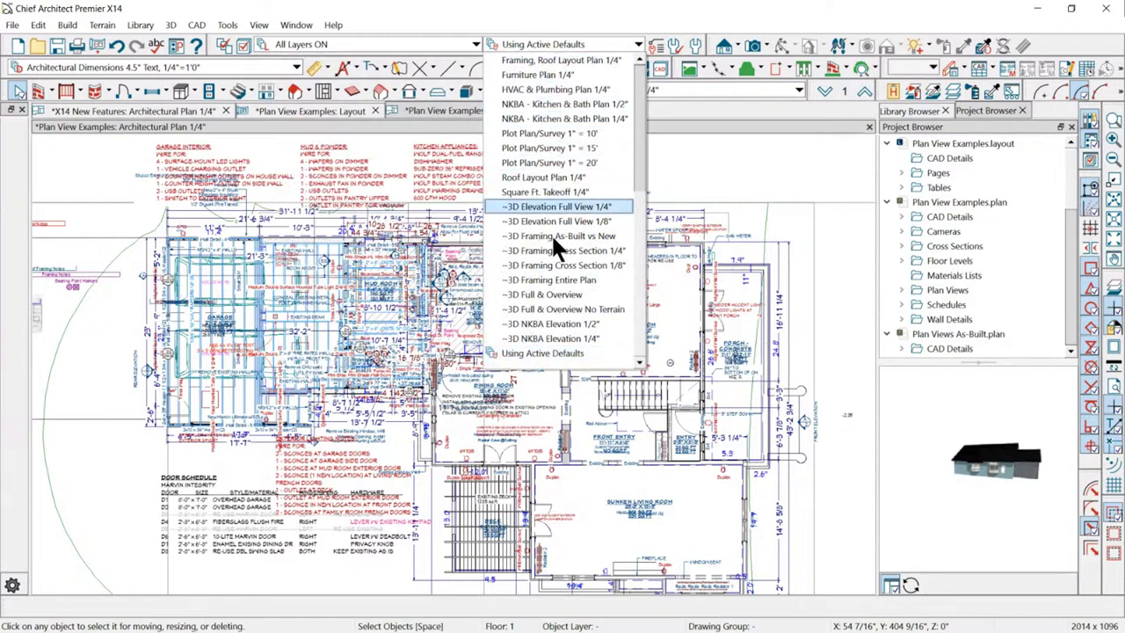
{"action": "scroll", "coordinate": [593, 190], "scroll_direction": "up", "scroll_amount": 5}
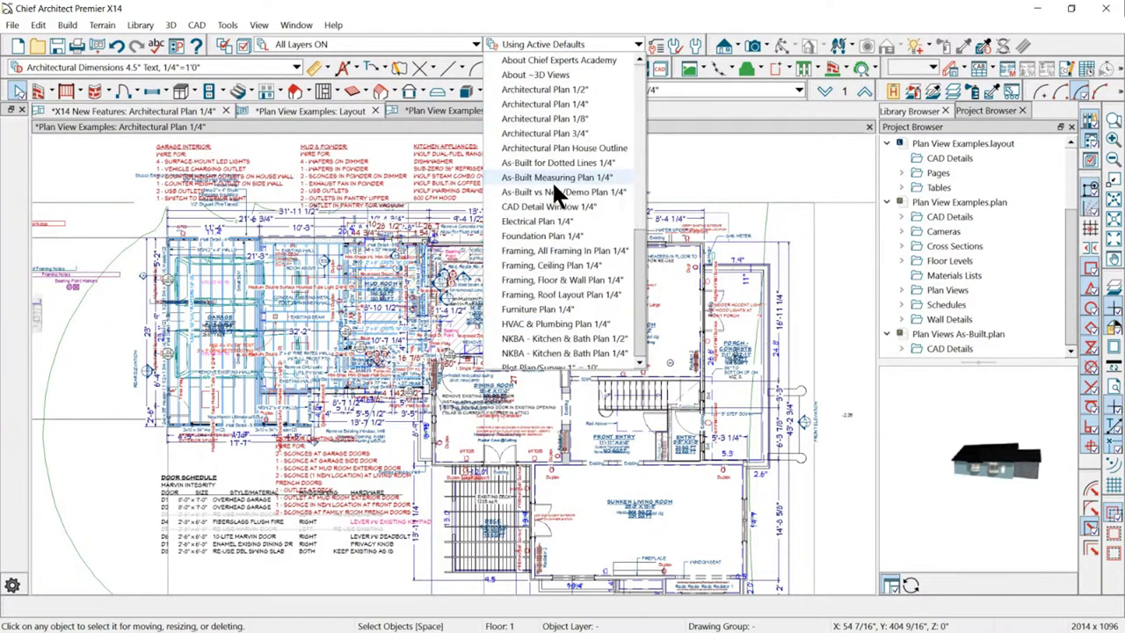
{"action": "left_click", "coordinate": [581, 41]}
{"action": "left_click", "coordinate": [603, 88]}
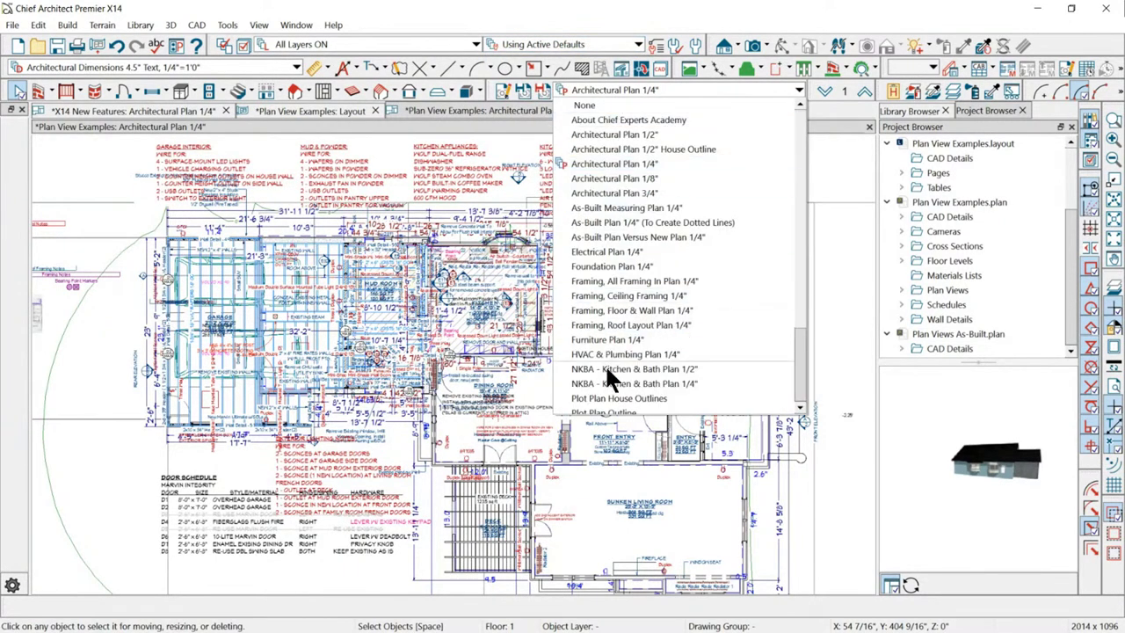
{"action": "left_click", "coordinate": [665, 20]}
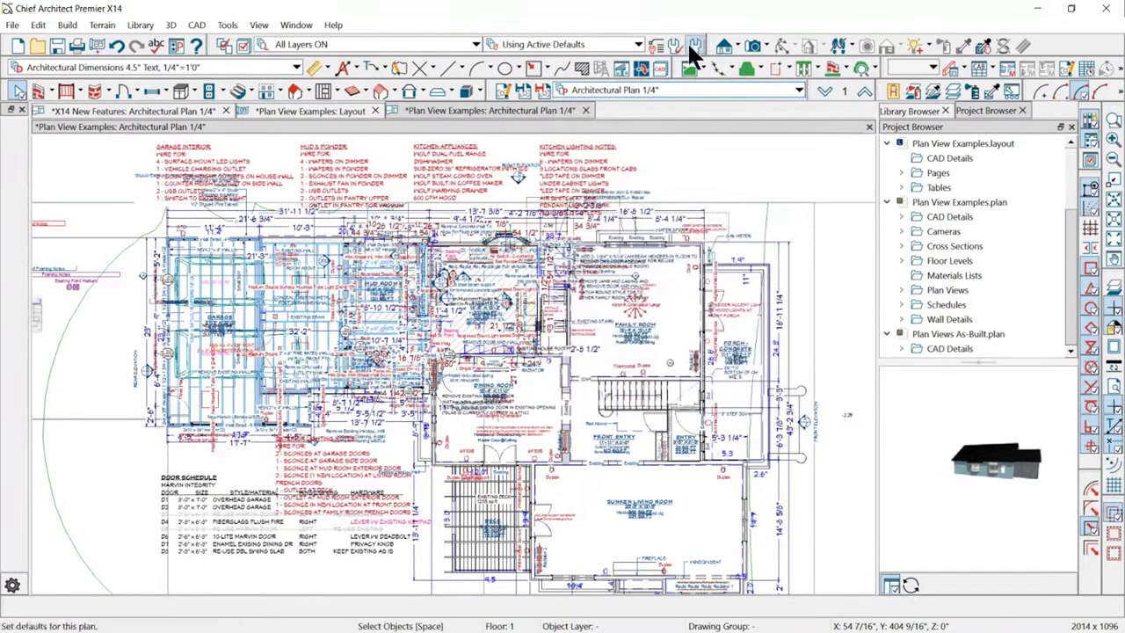
Switch the toolbar layout to the extended tool configuration.
{"action": "right_click", "coordinate": [646, 66]}
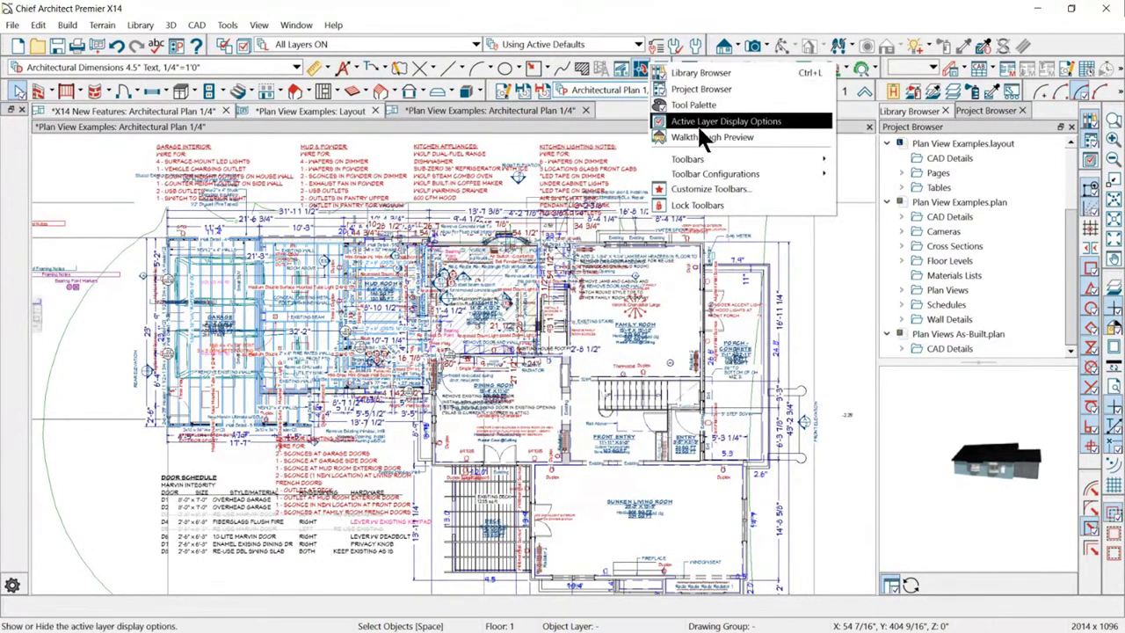
{"action": "mouse_move", "coordinate": [702, 176]}
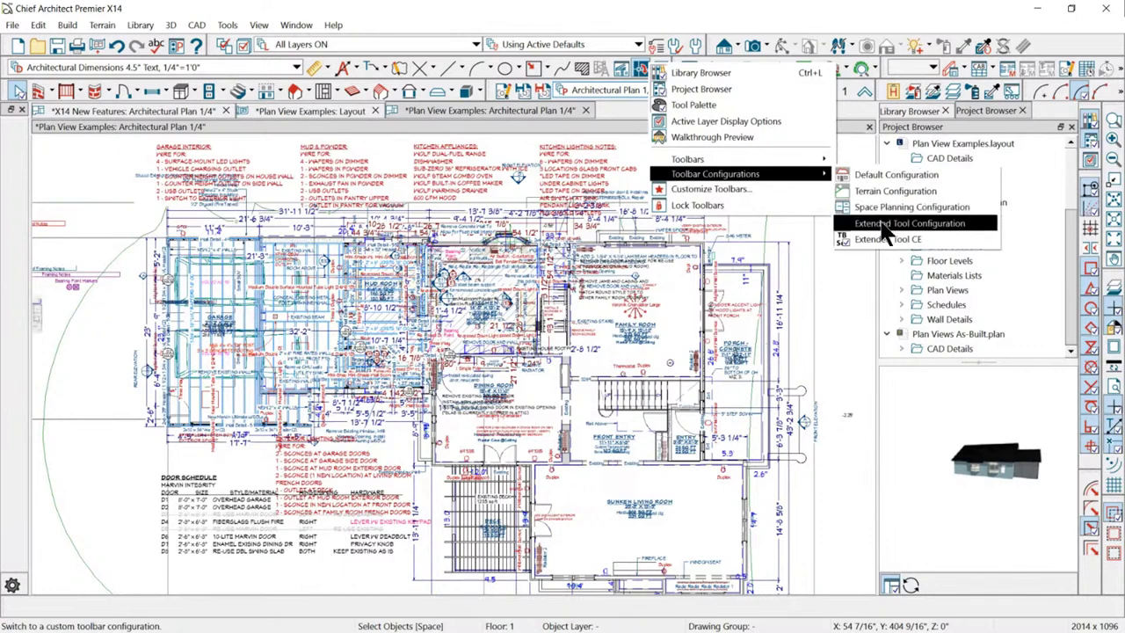
{"action": "left_click", "coordinate": [966, 225]}
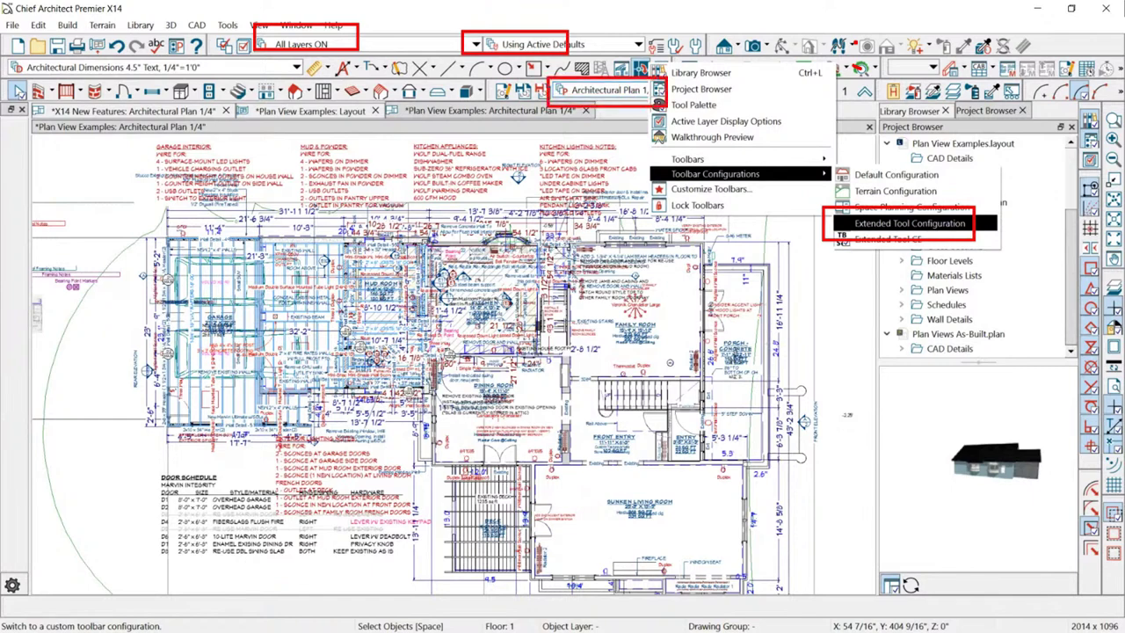
{"action": "left_click", "coordinate": [627, 138]}
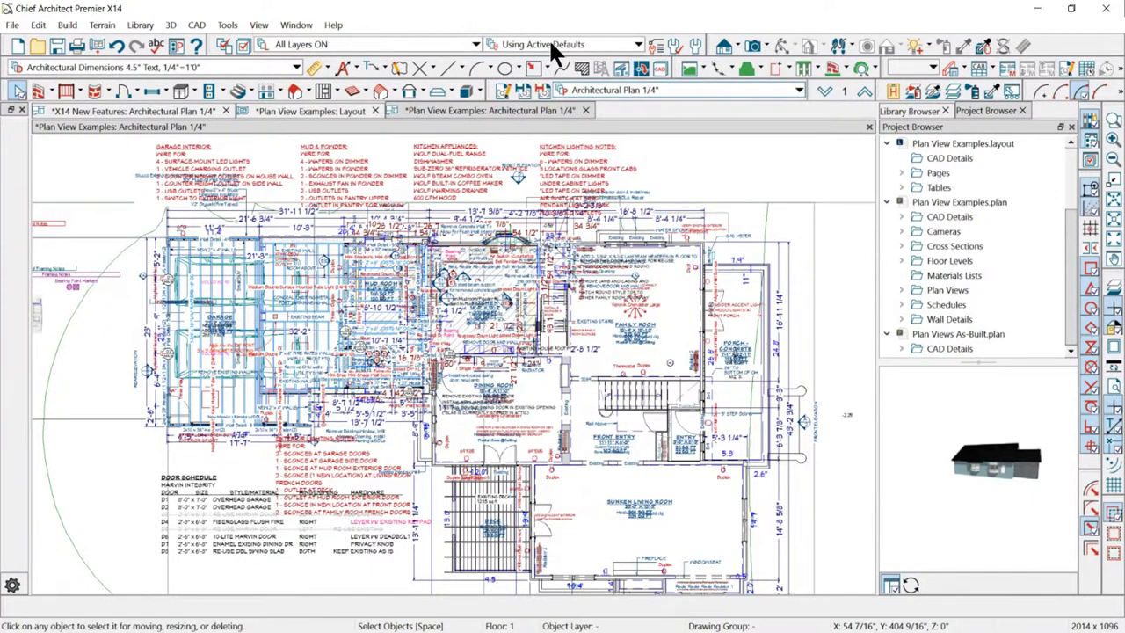
Apply the Architectural Plan 1/4 saved view and check the layer set it brings in.
{"action": "left_click", "coordinate": [672, 88]}
{"action": "left_click", "coordinate": [631, 163]}
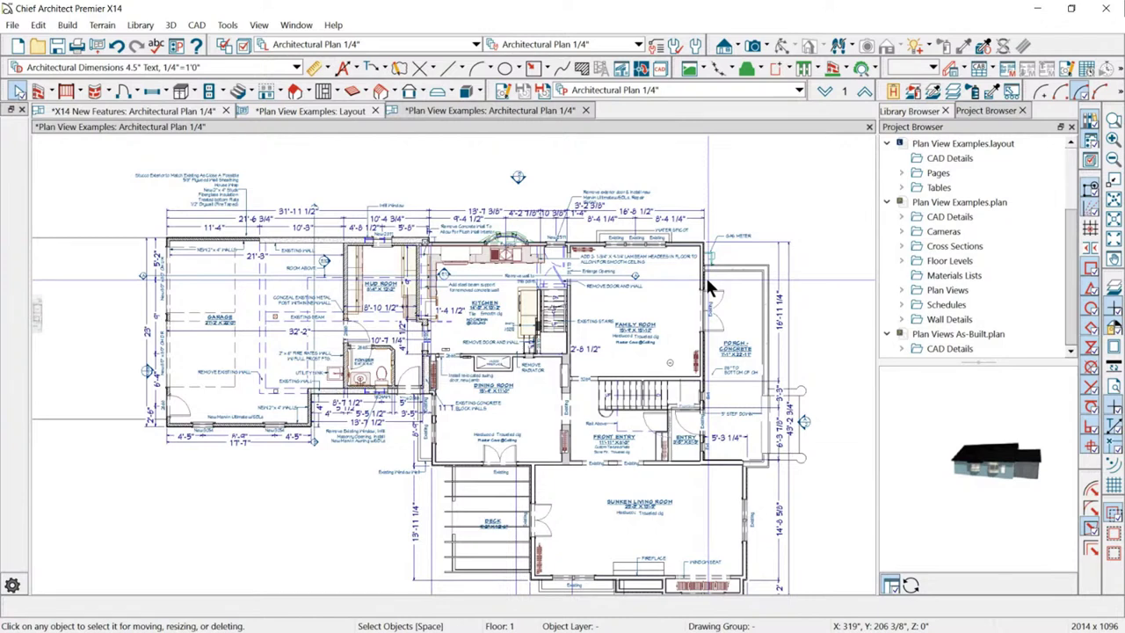
{"action": "left_click", "coordinate": [381, 44]}
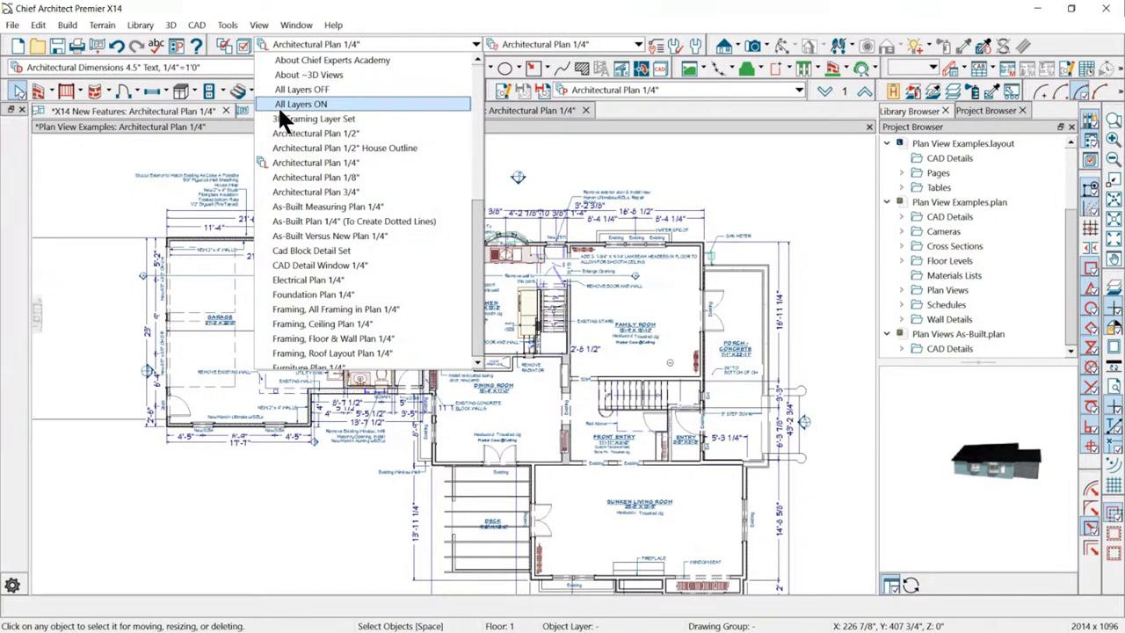
{"action": "scroll", "coordinate": [322, 85], "scroll_direction": "down", "scroll_amount": 5}
{"action": "scroll", "coordinate": [363, 320], "scroll_direction": "up", "scroll_amount": 5}
Compare the saved plan view, active defaults and layer set lists under Architectural Plan 1/4.
{"action": "left_click", "coordinate": [655, 90]}
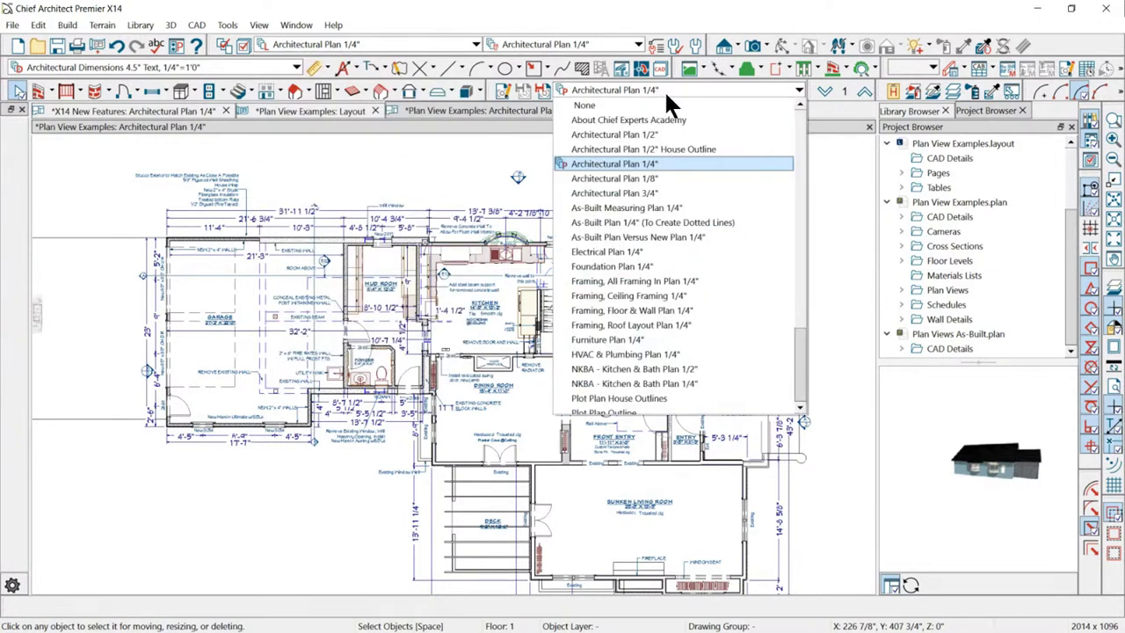
{"action": "scroll", "coordinate": [773, 281], "scroll_direction": "down", "scroll_amount": 3}
{"action": "scroll", "coordinate": [729, 264], "scroll_direction": "up", "scroll_amount": 3}
{"action": "left_click", "coordinate": [586, 42]}
{"action": "scroll", "coordinate": [571, 176], "scroll_direction": "down", "scroll_amount": 5}
{"action": "scroll", "coordinate": [564, 237], "scroll_direction": "up", "scroll_amount": 5}
{"action": "left_click", "coordinate": [435, 39]}
{"action": "scroll", "coordinate": [391, 176], "scroll_direction": "down", "scroll_amount": 6}
{"action": "scroll", "coordinate": [367, 288], "scroll_direction": "up", "scroll_amount": 6}
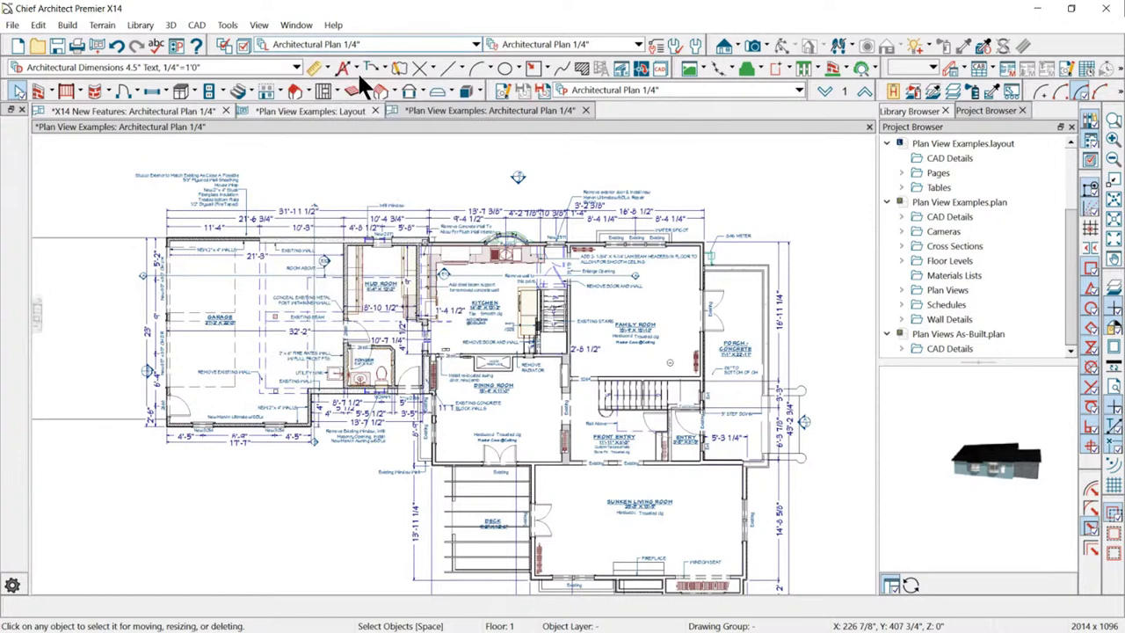
Select all layers in Layer Display Options so every layer displays, and confirm with OK.
{"action": "left_click", "coordinate": [369, 43]}
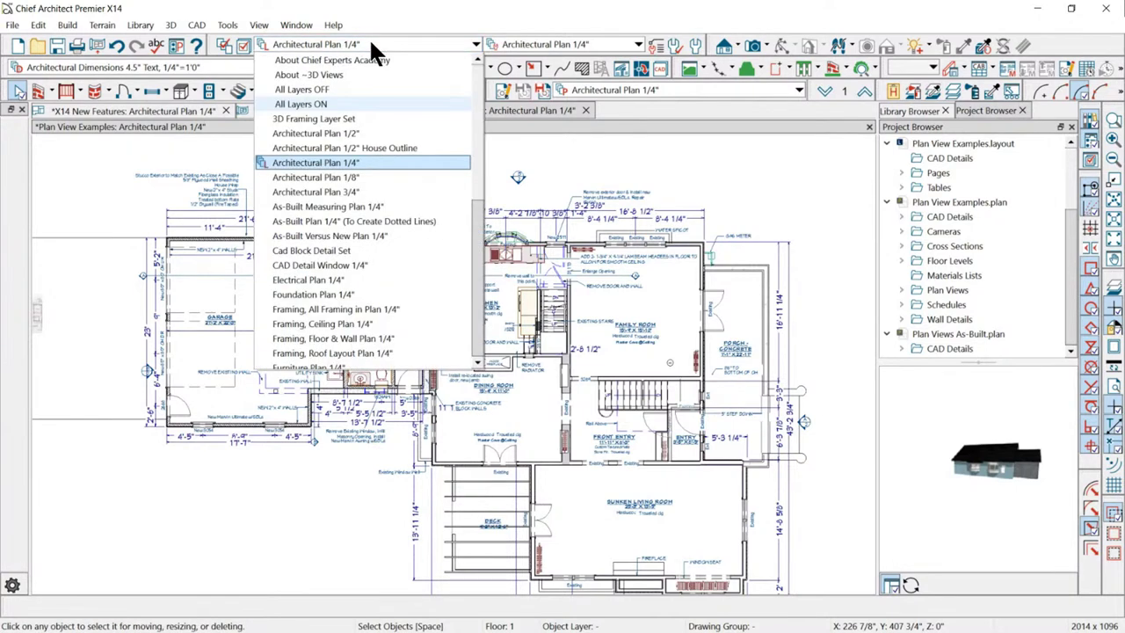
{"action": "key", "text": "Escape"}
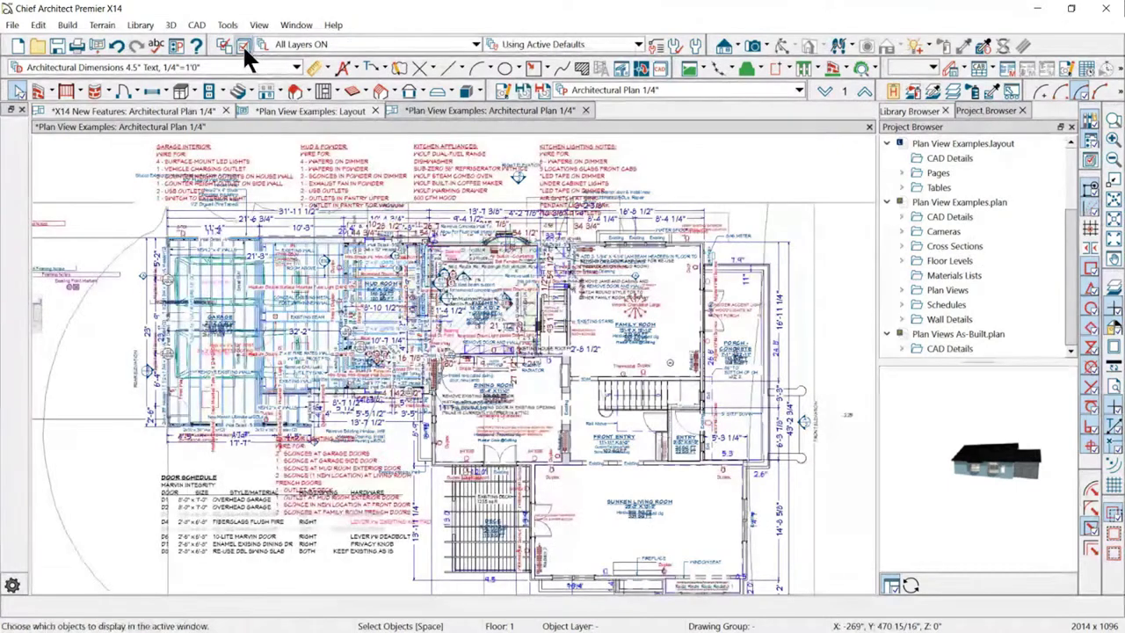
{"action": "left_click", "coordinate": [235, 41]}
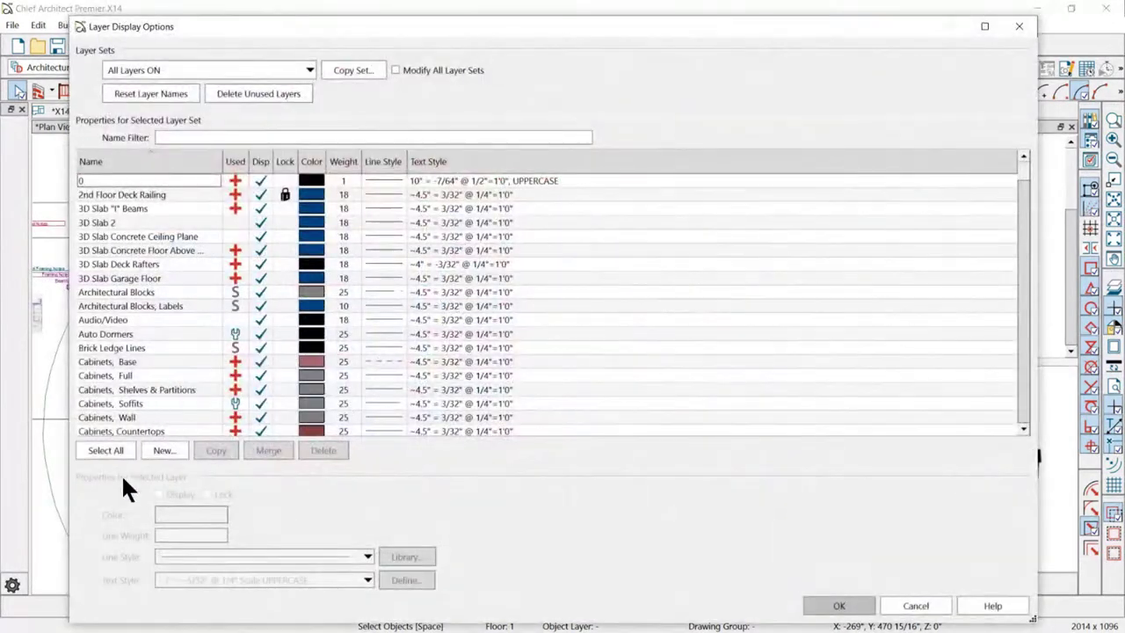
{"action": "left_click", "coordinate": [107, 450]}
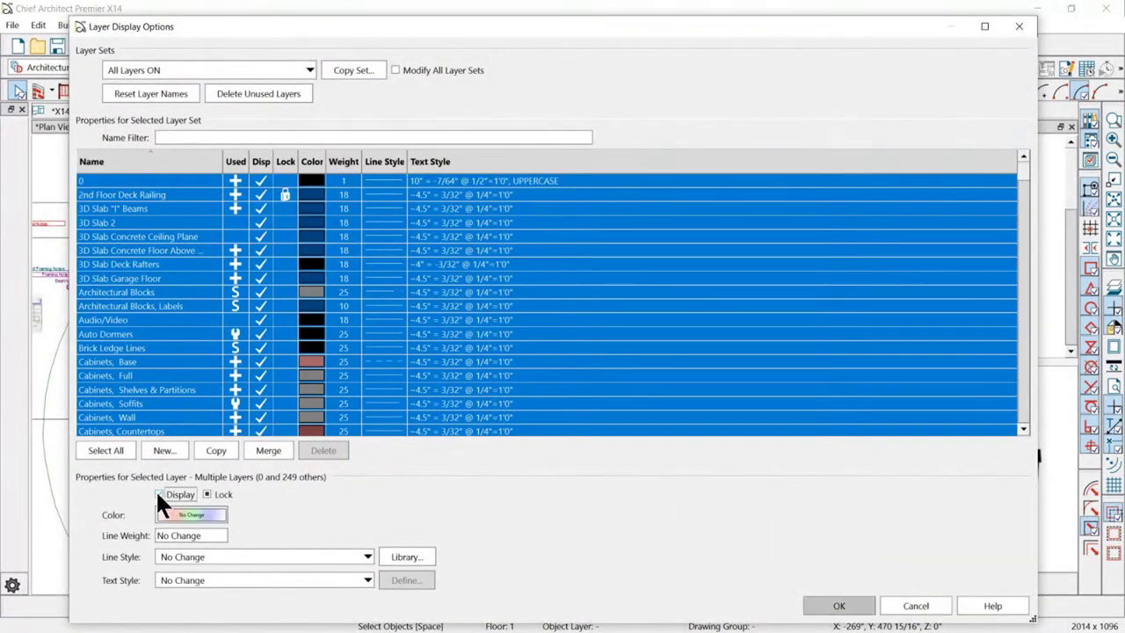
{"action": "left_click", "coordinate": [839, 606]}
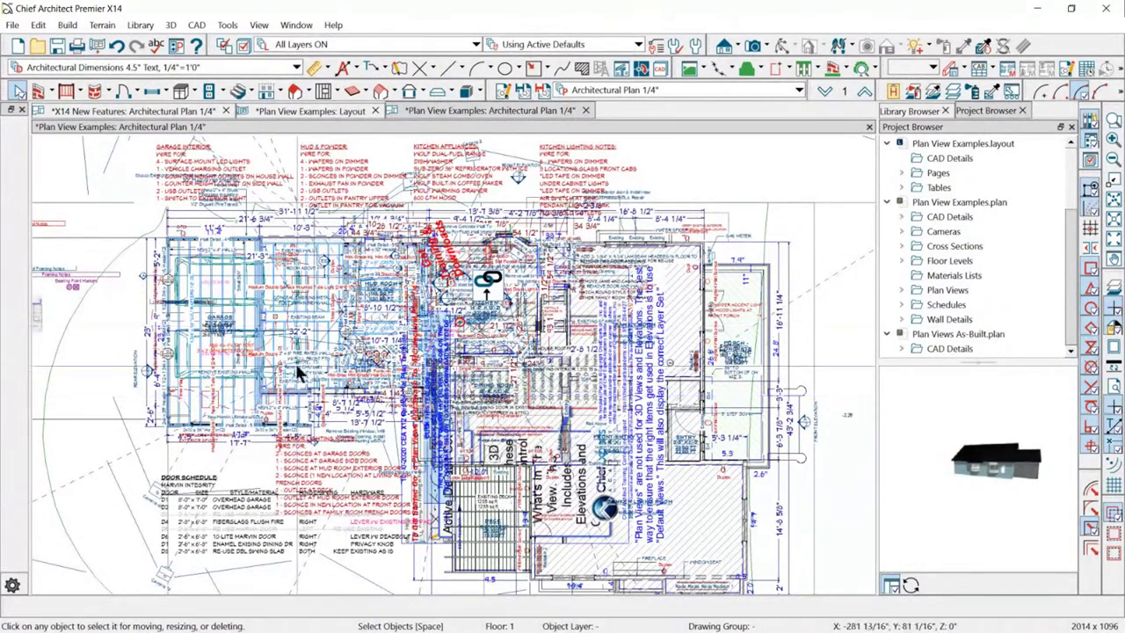
{"action": "scroll", "coordinate": [139, 297], "scroll_direction": "up", "scroll_amount": 2}
{"action": "scroll", "coordinate": [140, 297], "scroll_direction": "up", "scroll_amount": 5}
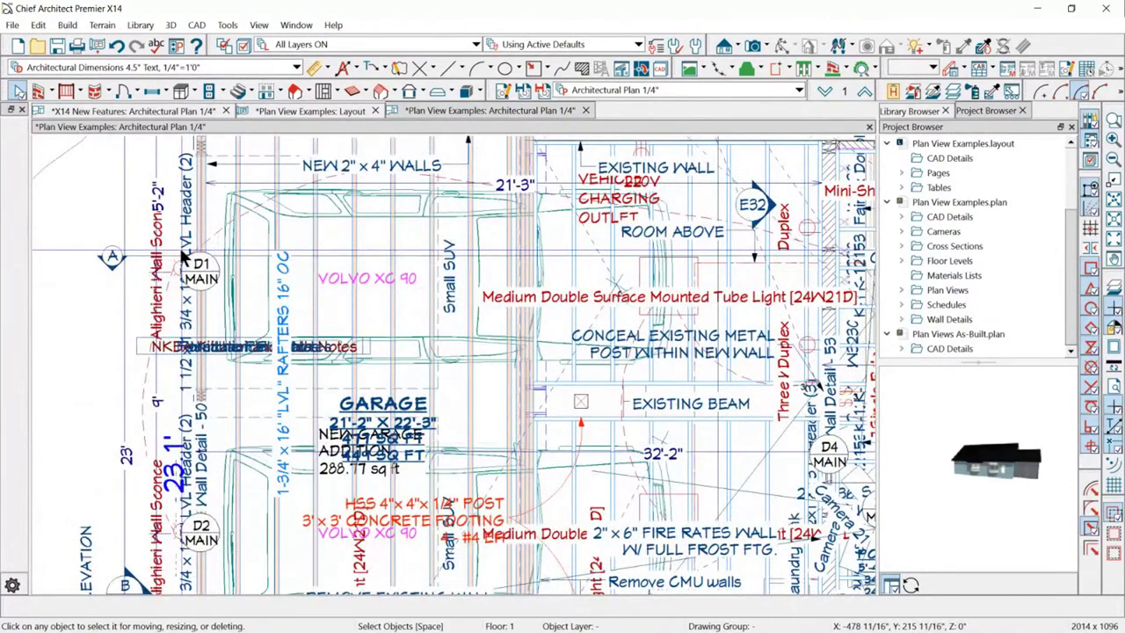
{"action": "scroll", "coordinate": [251, 233], "scroll_direction": "down", "scroll_amount": 1}
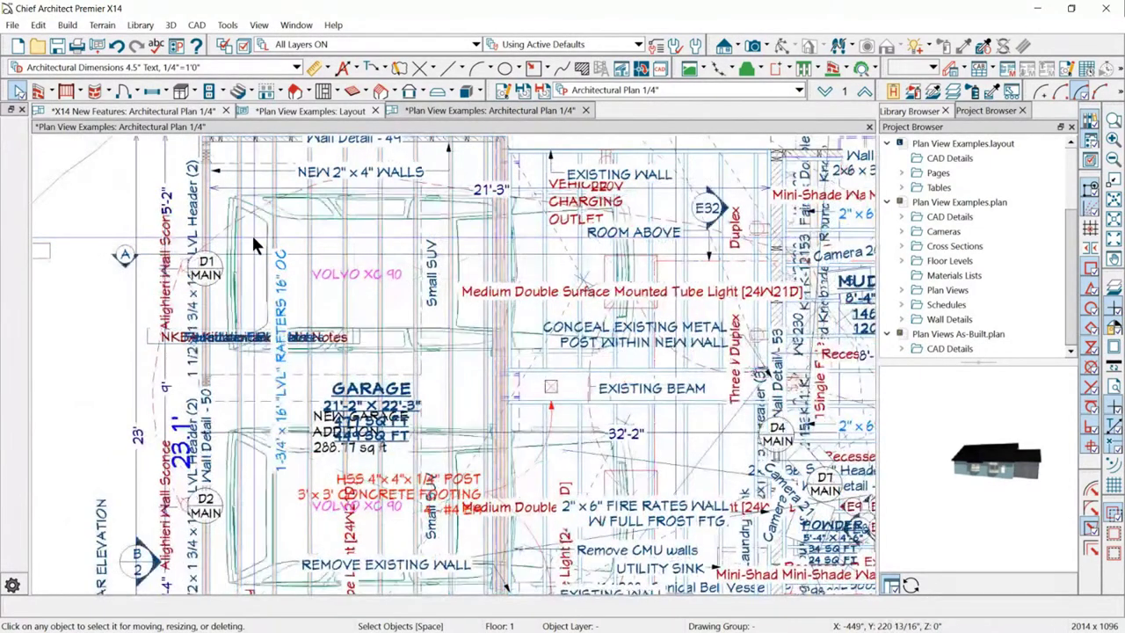
{"action": "scroll", "coordinate": [252, 233], "scroll_direction": "down", "scroll_amount": 3}
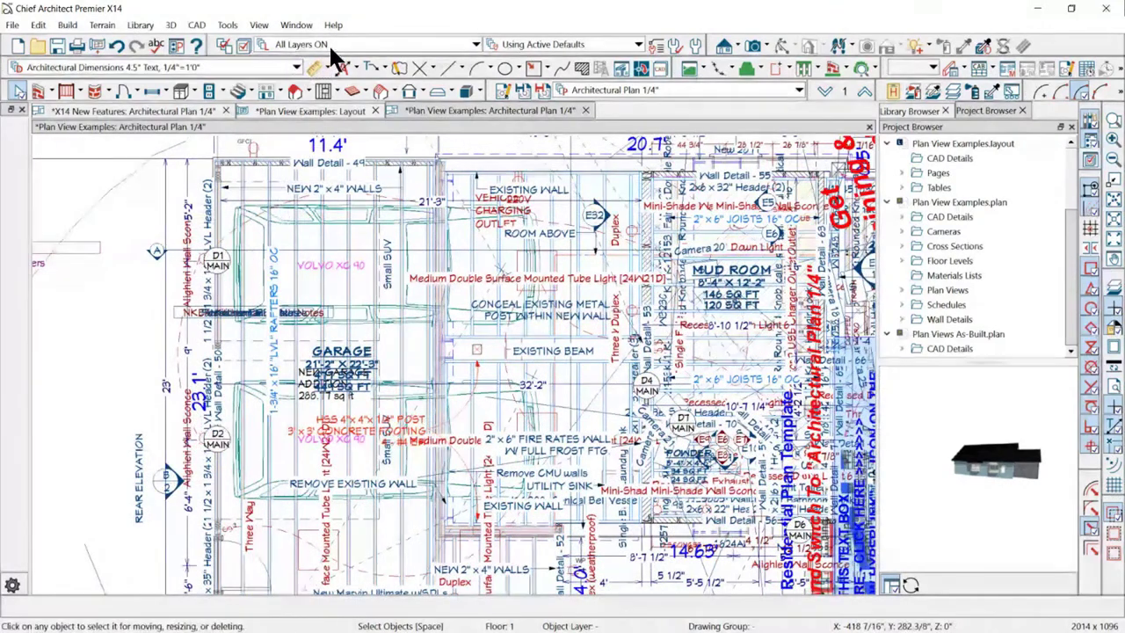
{"action": "left_click", "coordinate": [655, 89]}
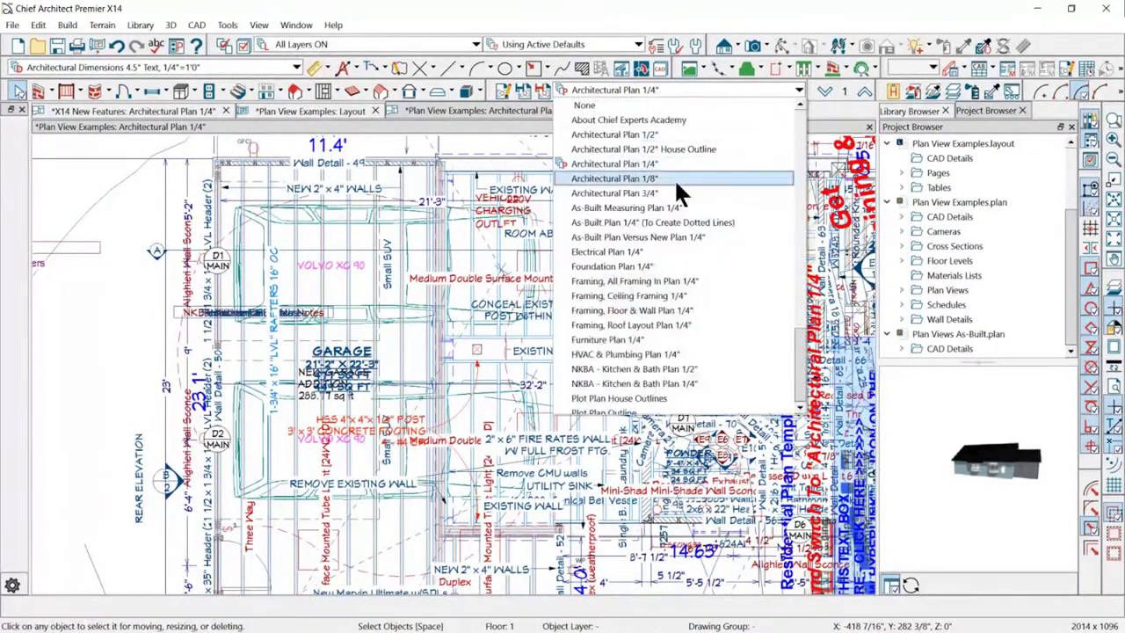
{"action": "left_click", "coordinate": [655, 162]}
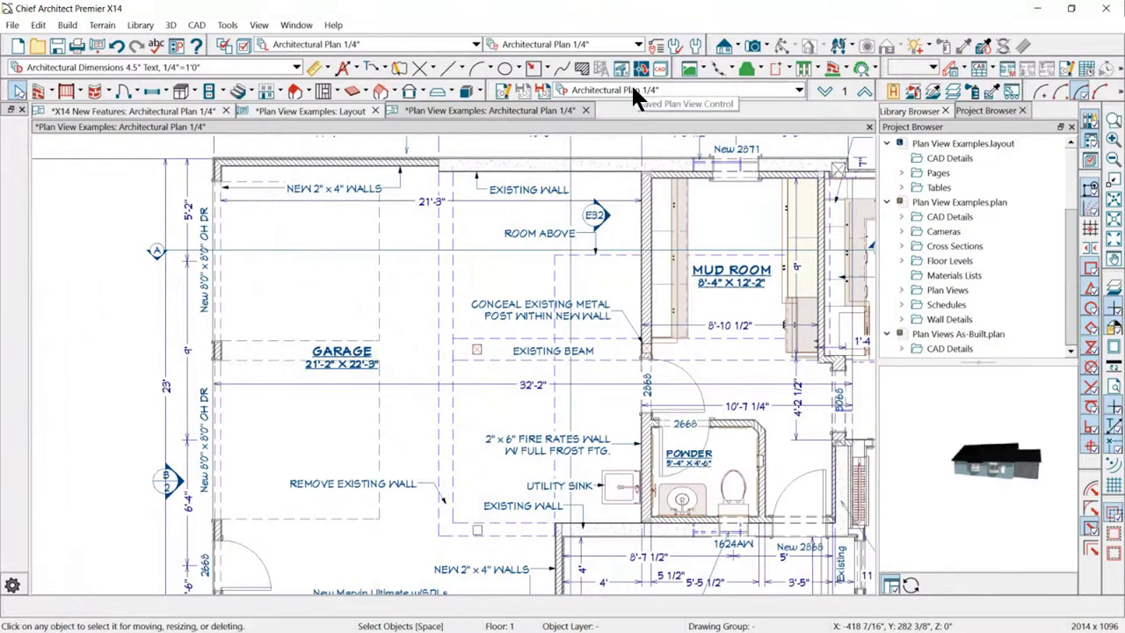
{"action": "scroll", "coordinate": [204, 179], "scroll_direction": "down", "scroll_amount": 3}
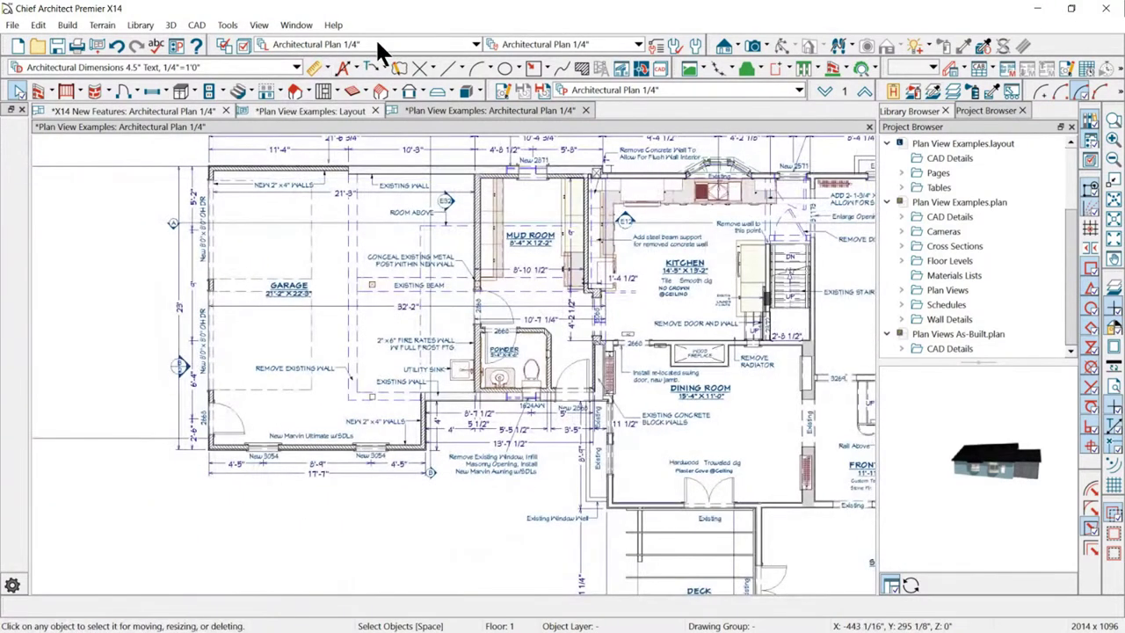
{"action": "left_click", "coordinate": [414, 44]}
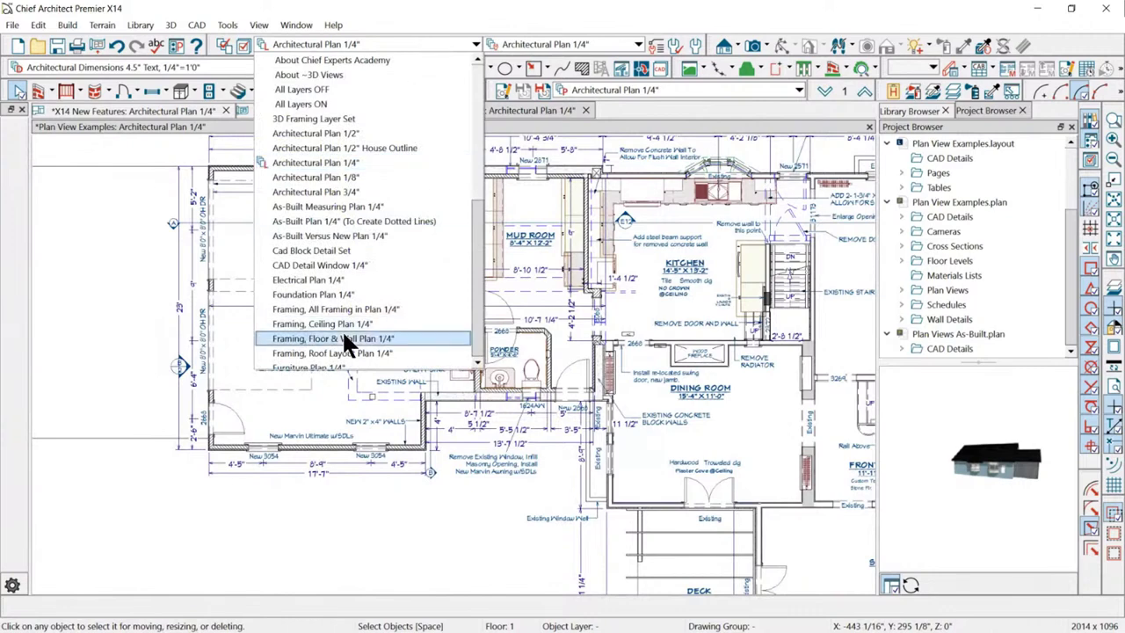
{"action": "scroll", "coordinate": [347, 343], "scroll_direction": "down", "scroll_amount": 4}
{"action": "scroll", "coordinate": [347, 342], "scroll_direction": "up", "scroll_amount": 4}
{"action": "scroll", "coordinate": [362, 303], "scroll_direction": "down", "scroll_amount": 3}
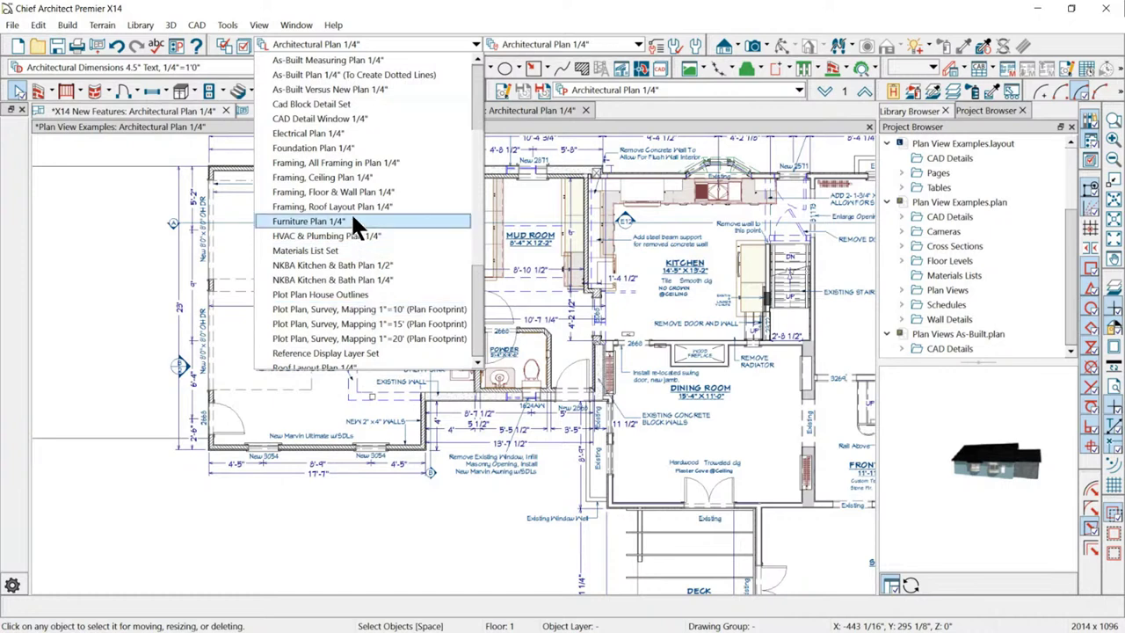
{"action": "scroll", "coordinate": [351, 212], "scroll_direction": "down", "scroll_amount": 3}
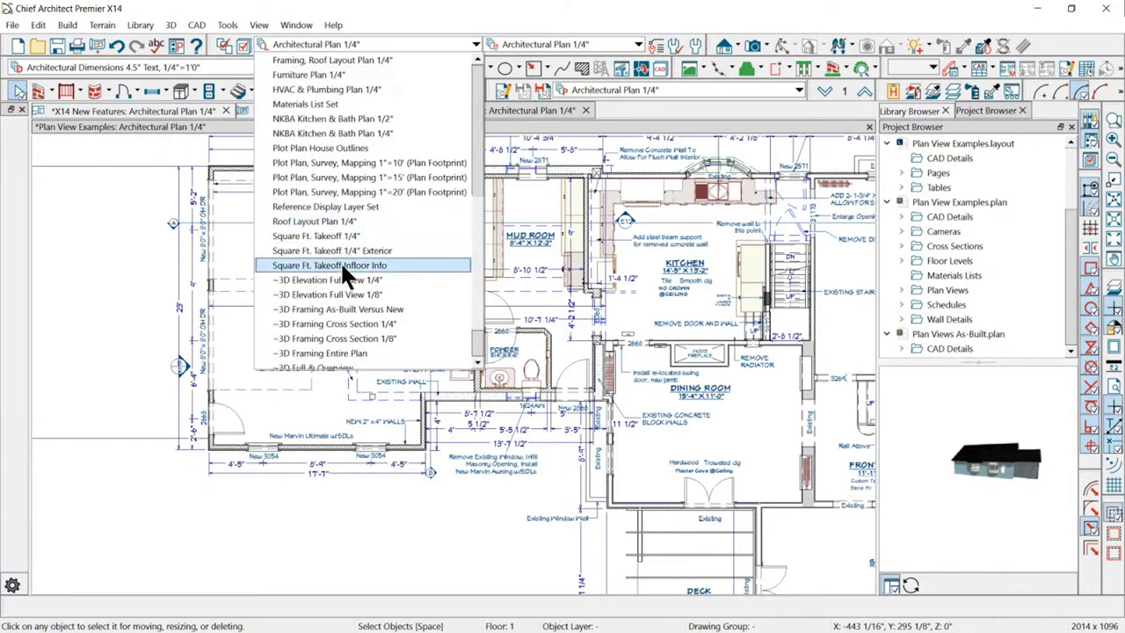
{"action": "scroll", "coordinate": [344, 150], "scroll_direction": "up", "scroll_amount": 3}
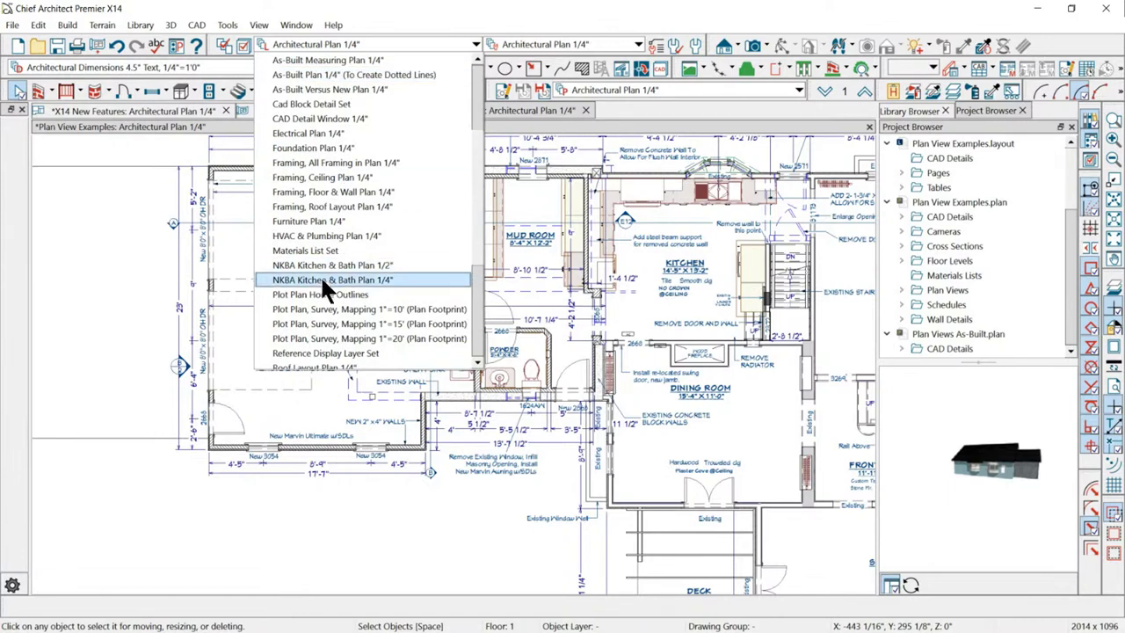
{"action": "left_click", "coordinate": [402, 12]}
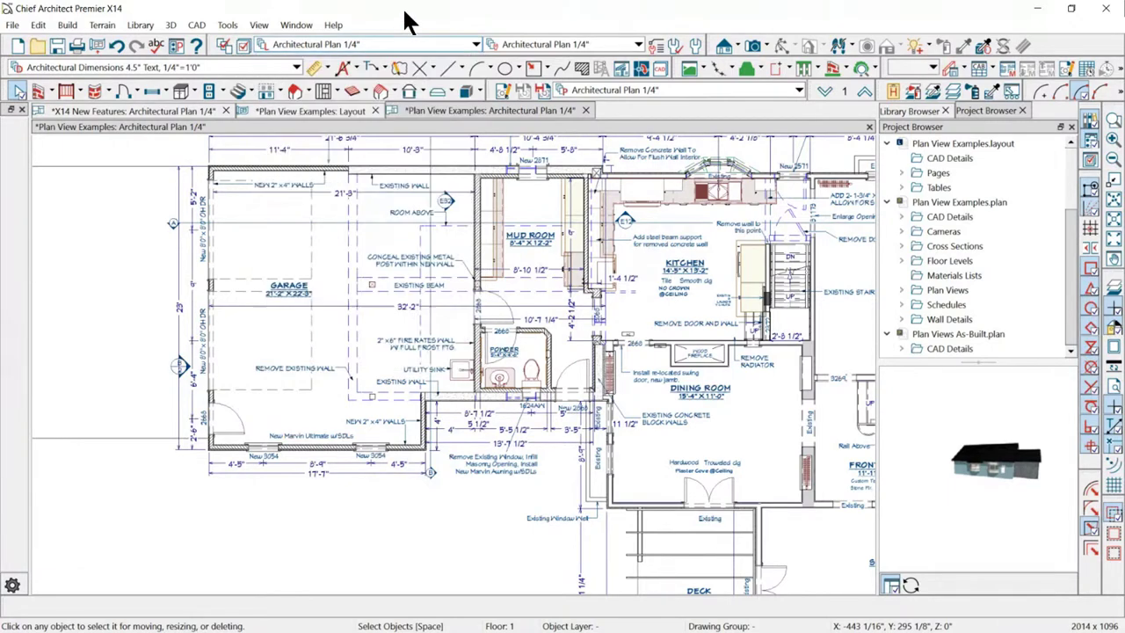
{"action": "left_click", "coordinate": [243, 47]}
{"action": "left_click", "coordinate": [463, 264]}
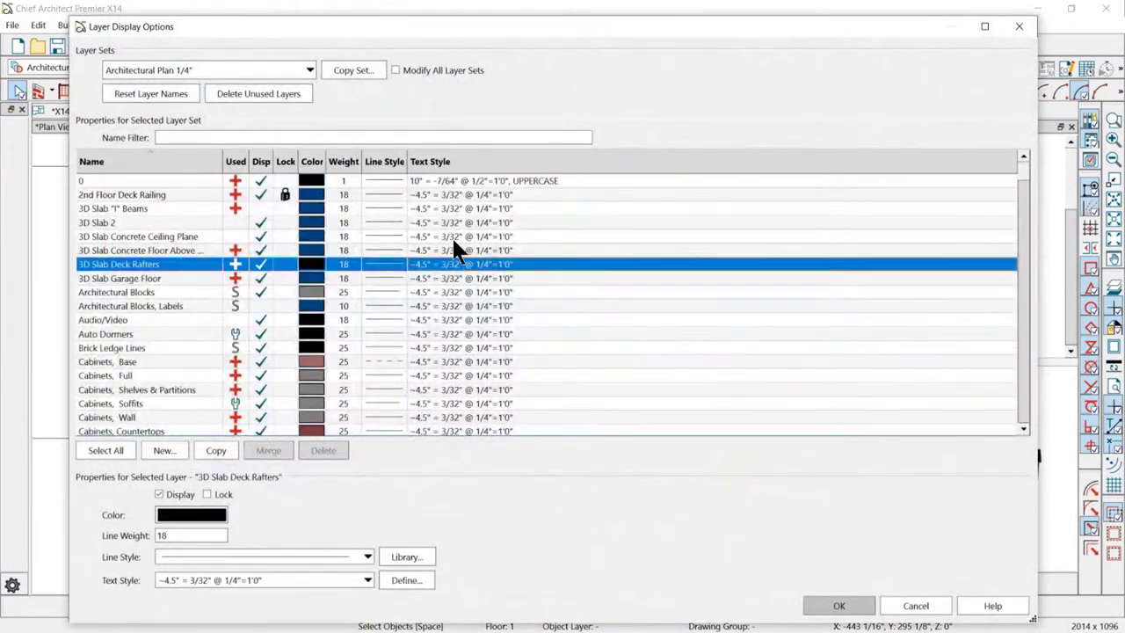
{"action": "left_click", "coordinate": [309, 70]}
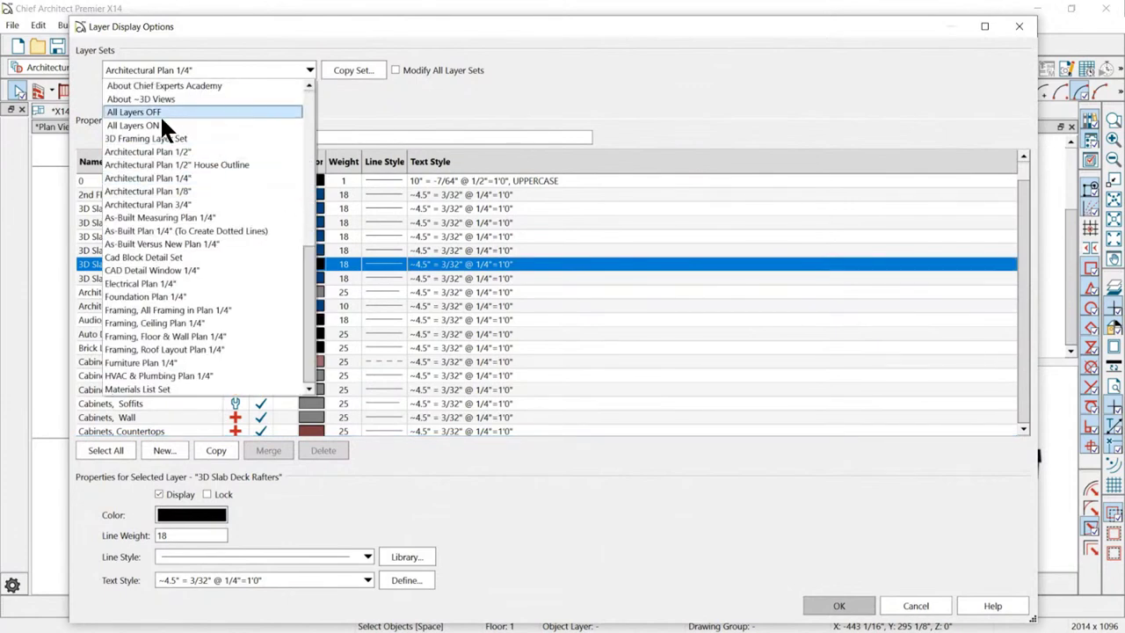
{"action": "scroll", "coordinate": [187, 215], "scroll_direction": "down", "scroll_amount": 7}
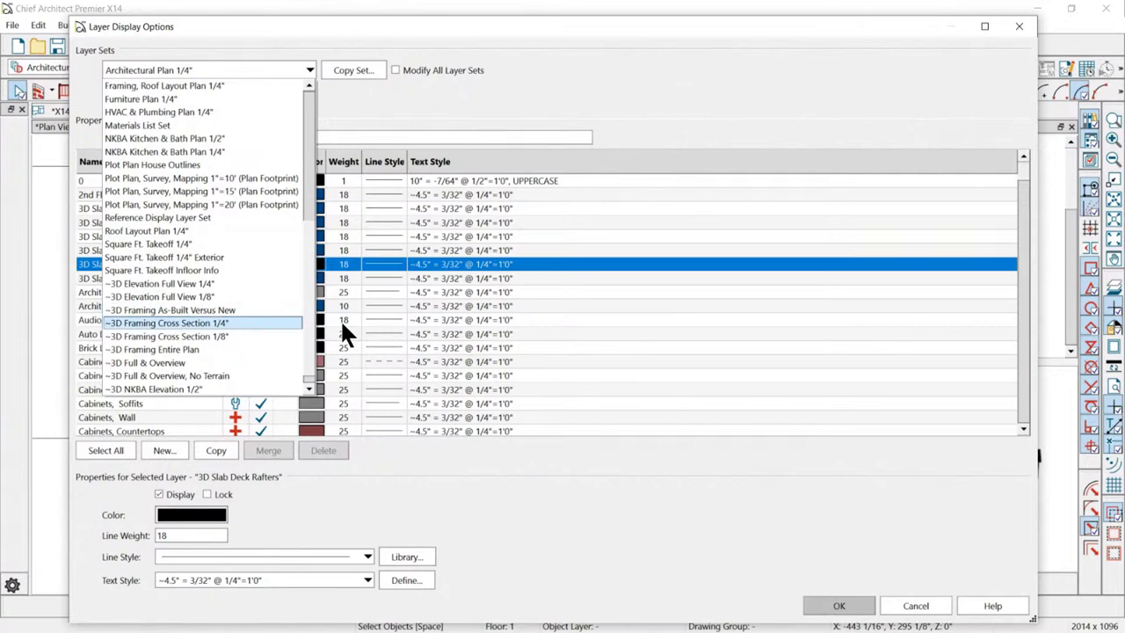
{"action": "left_click", "coordinate": [399, 127]}
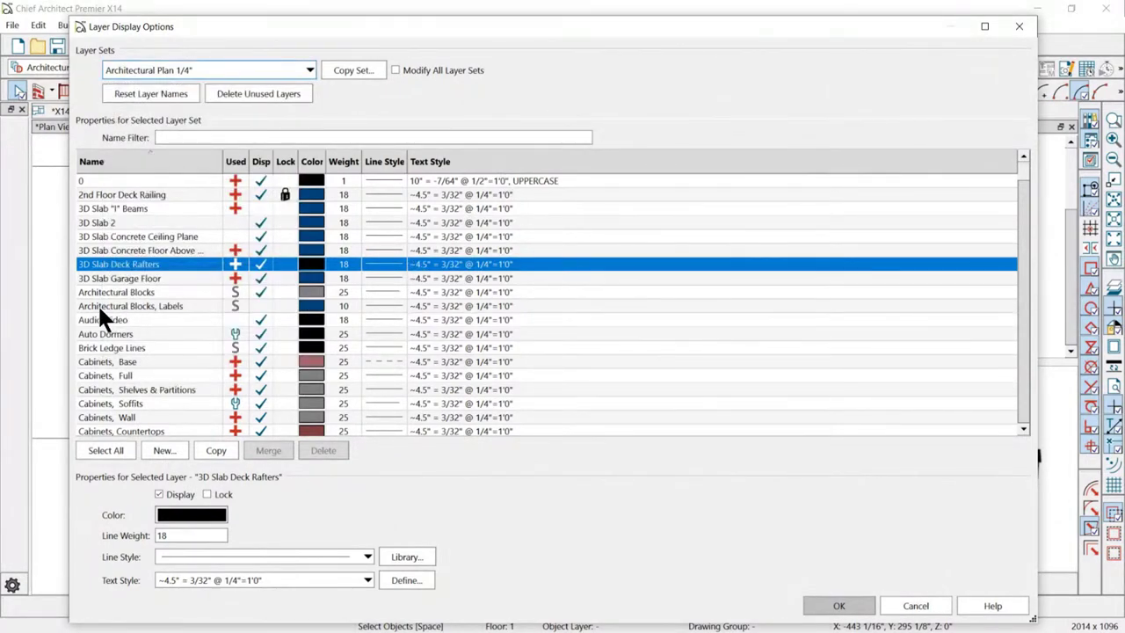
{"action": "scroll", "coordinate": [98, 307], "scroll_direction": "down", "scroll_amount": 7}
{"action": "scroll", "coordinate": [99, 331], "scroll_direction": "up", "scroll_amount": 7}
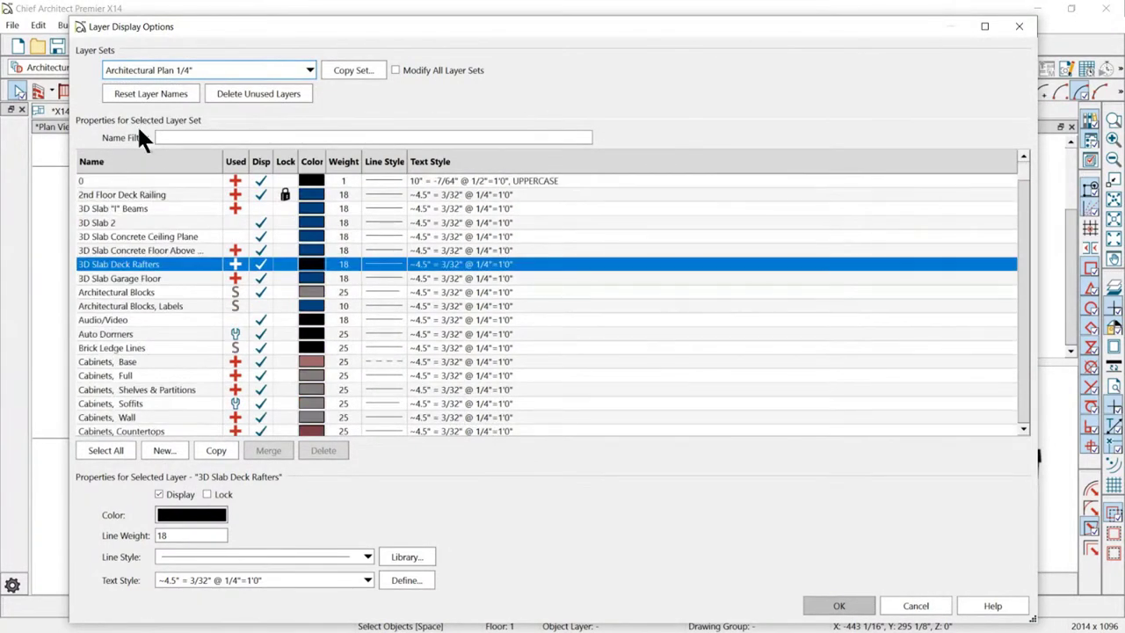
{"action": "left_click", "coordinate": [157, 70]}
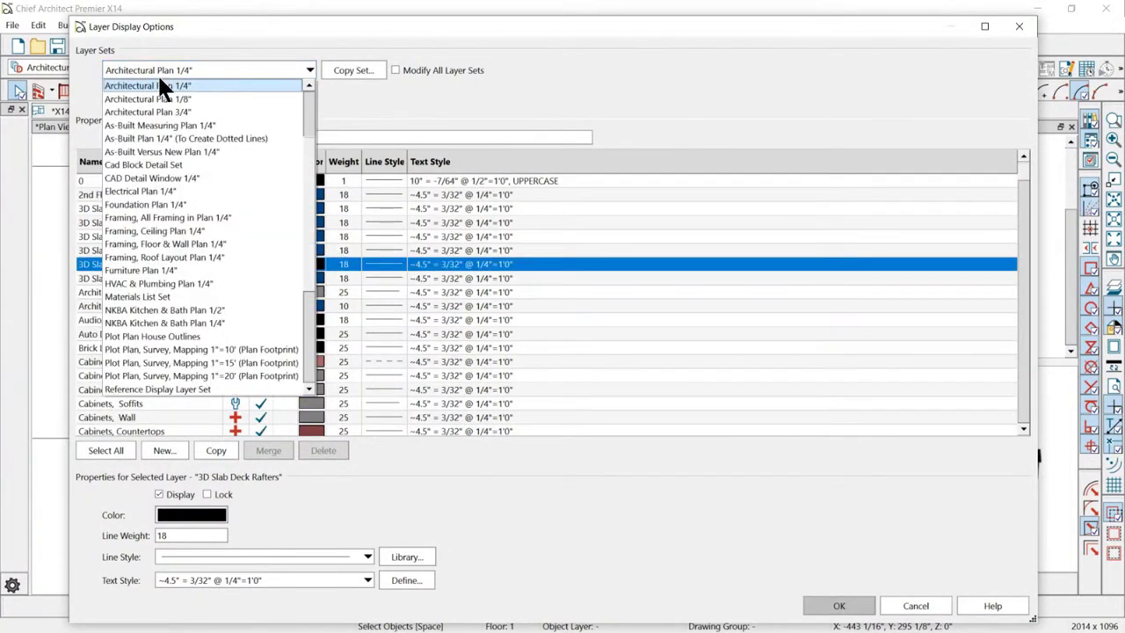
{"action": "left_click", "coordinate": [163, 217]}
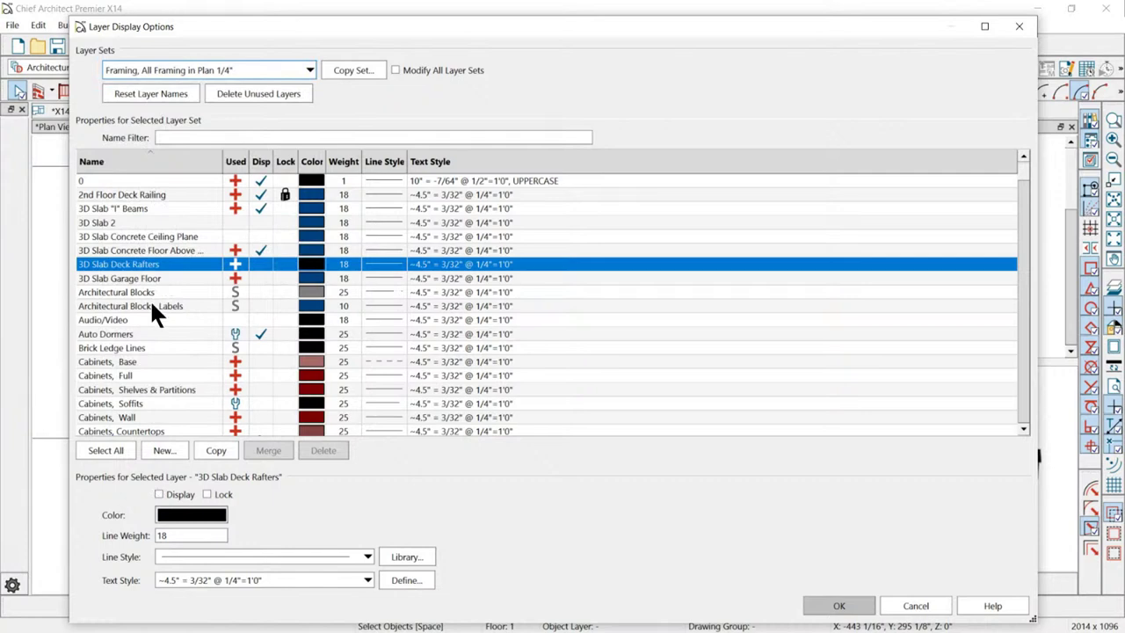
{"action": "scroll", "coordinate": [167, 305], "scroll_direction": "down", "scroll_amount": 3}
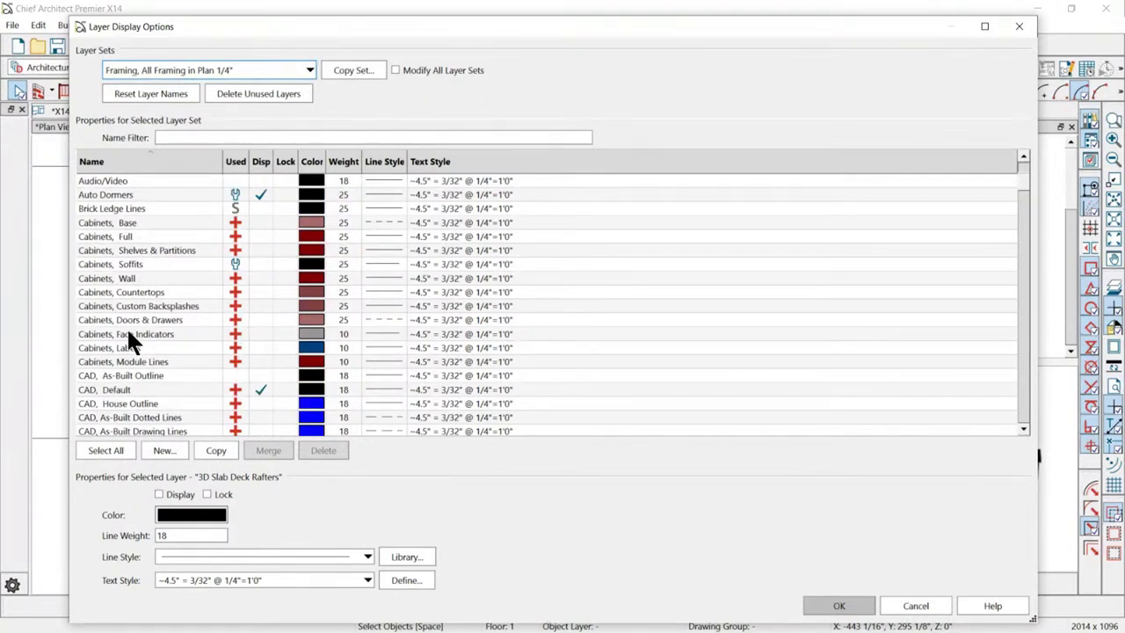
{"action": "scroll", "coordinate": [127, 334], "scroll_direction": "down", "scroll_amount": 7}
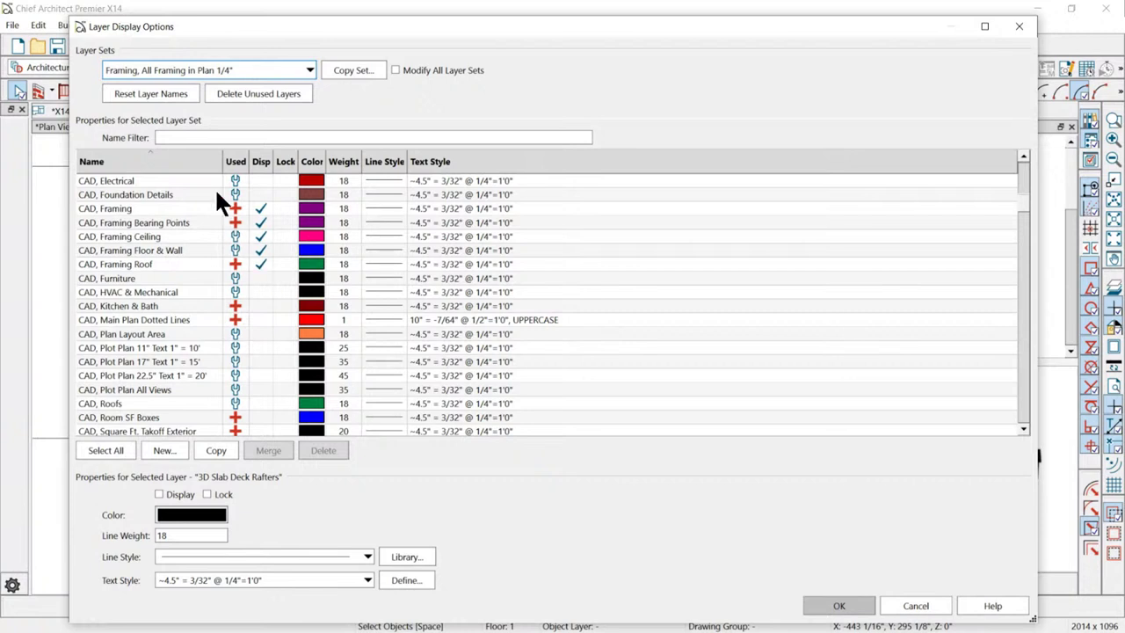
{"action": "left_click", "coordinate": [215, 70]}
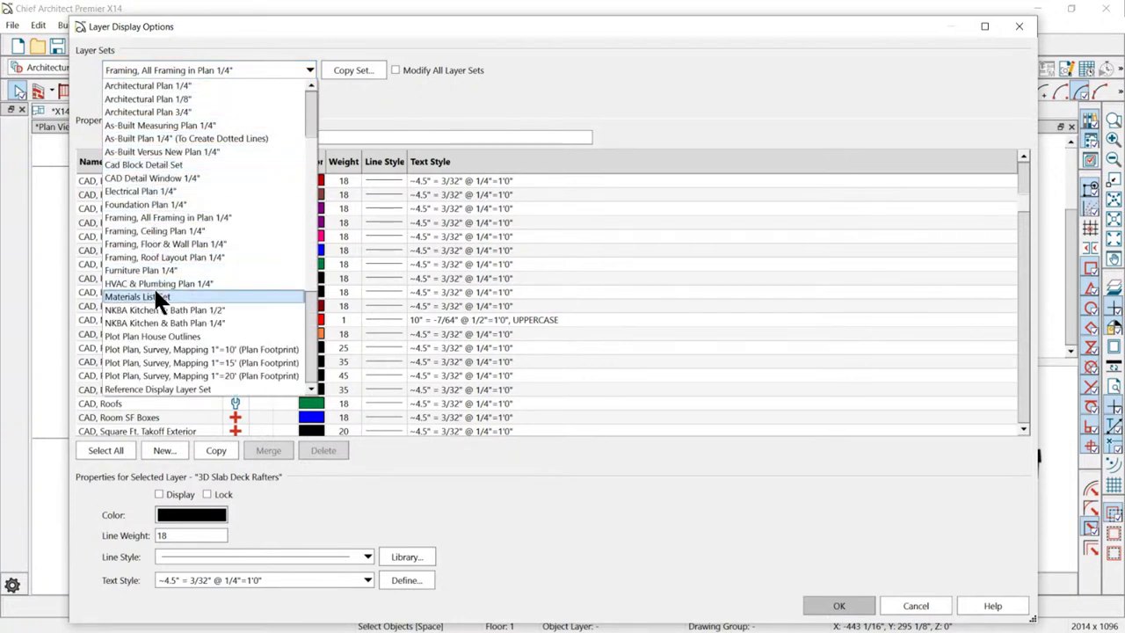
{"action": "scroll", "coordinate": [153, 286], "scroll_direction": "up", "scroll_amount": 2}
{"action": "scroll", "coordinate": [180, 211], "scroll_direction": "down", "scroll_amount": 4}
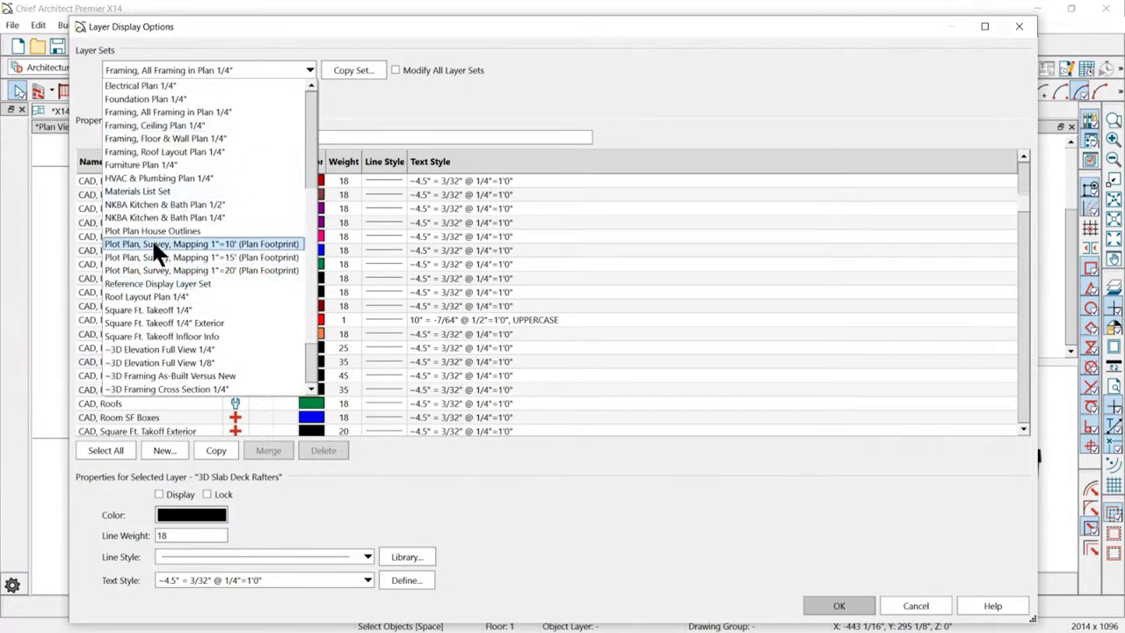
{"action": "left_click", "coordinate": [159, 204]}
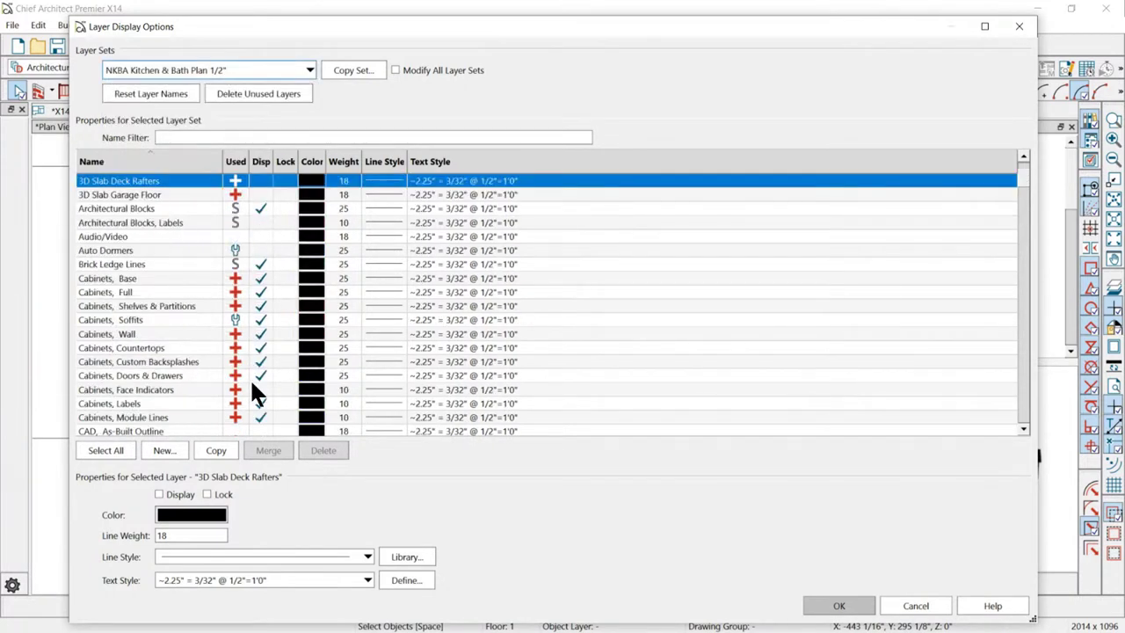
{"action": "scroll", "coordinate": [254, 383], "scroll_direction": "down", "scroll_amount": 7}
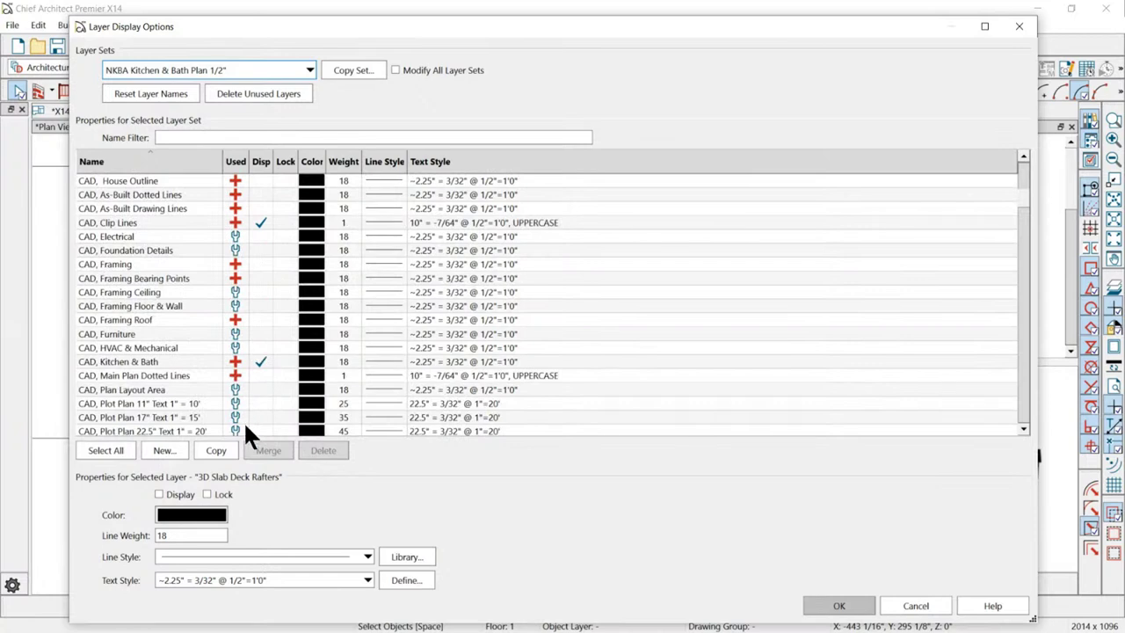
{"action": "left_click", "coordinate": [190, 66]}
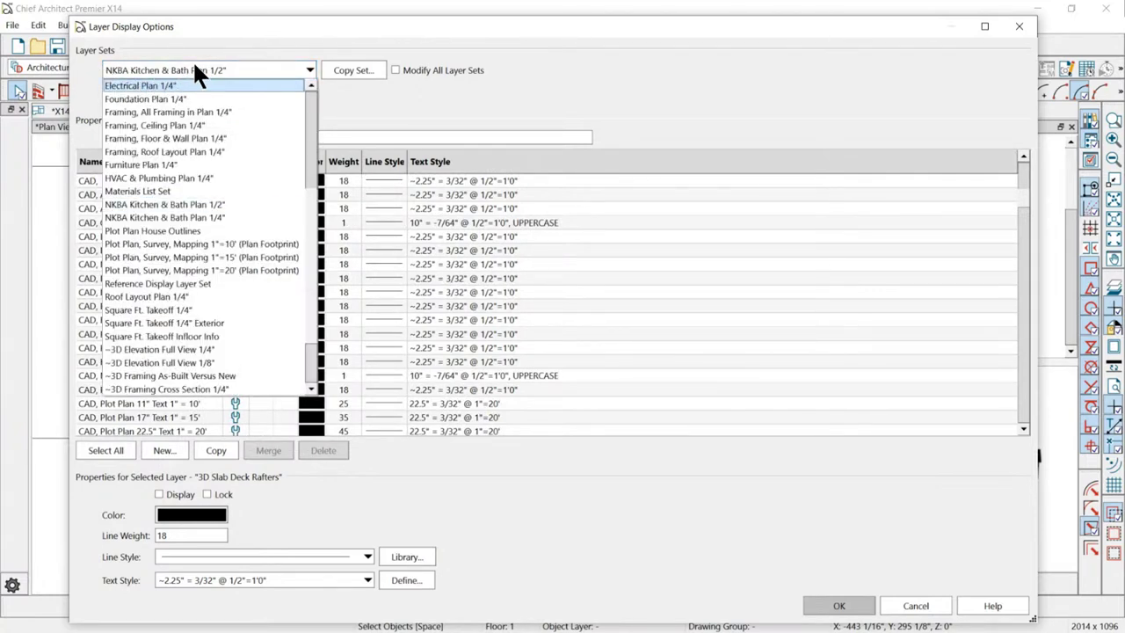
{"action": "left_click", "coordinate": [426, 101]}
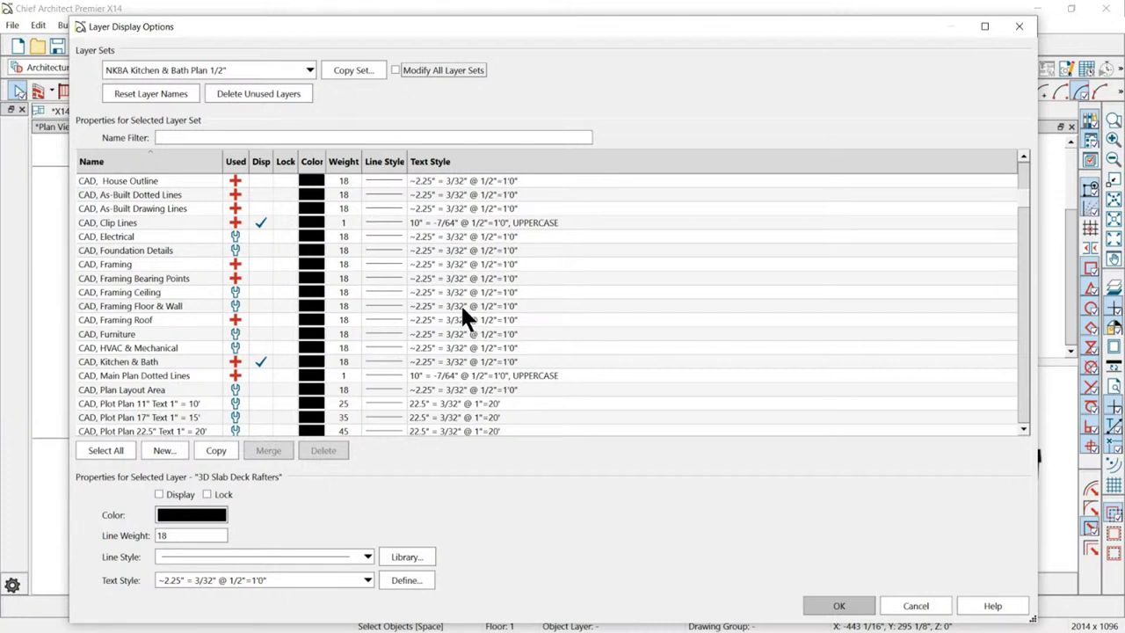
{"action": "left_click", "coordinate": [148, 70]}
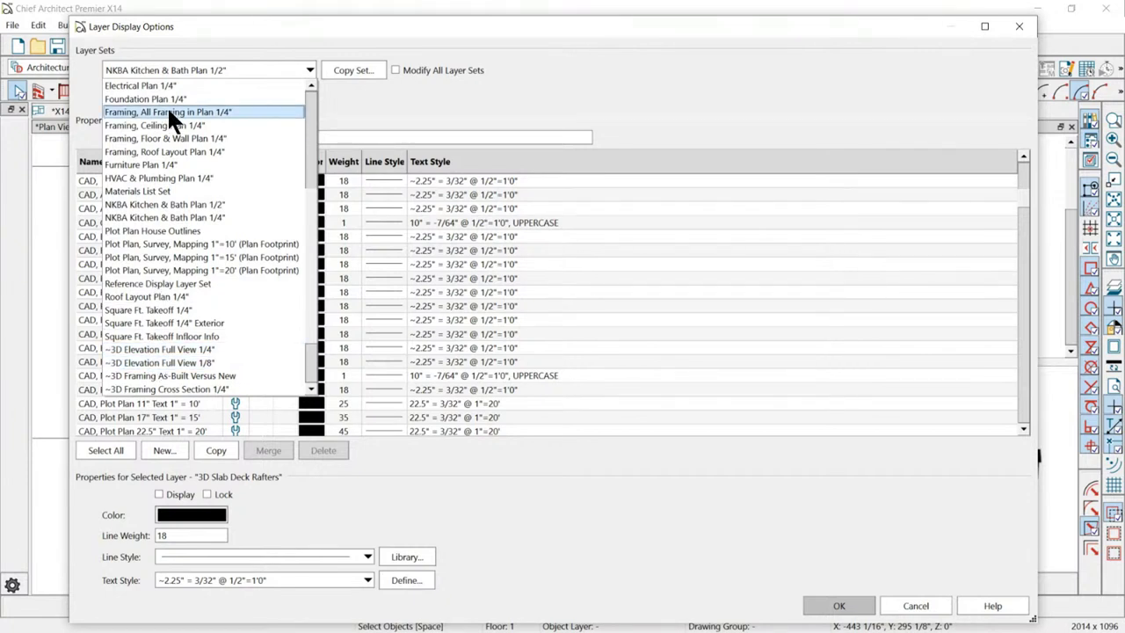
{"action": "scroll", "coordinate": [93, 314], "scroll_direction": "down", "scroll_amount": 2}
{"action": "scroll", "coordinate": [137, 328], "scroll_direction": "up", "scroll_amount": 7}
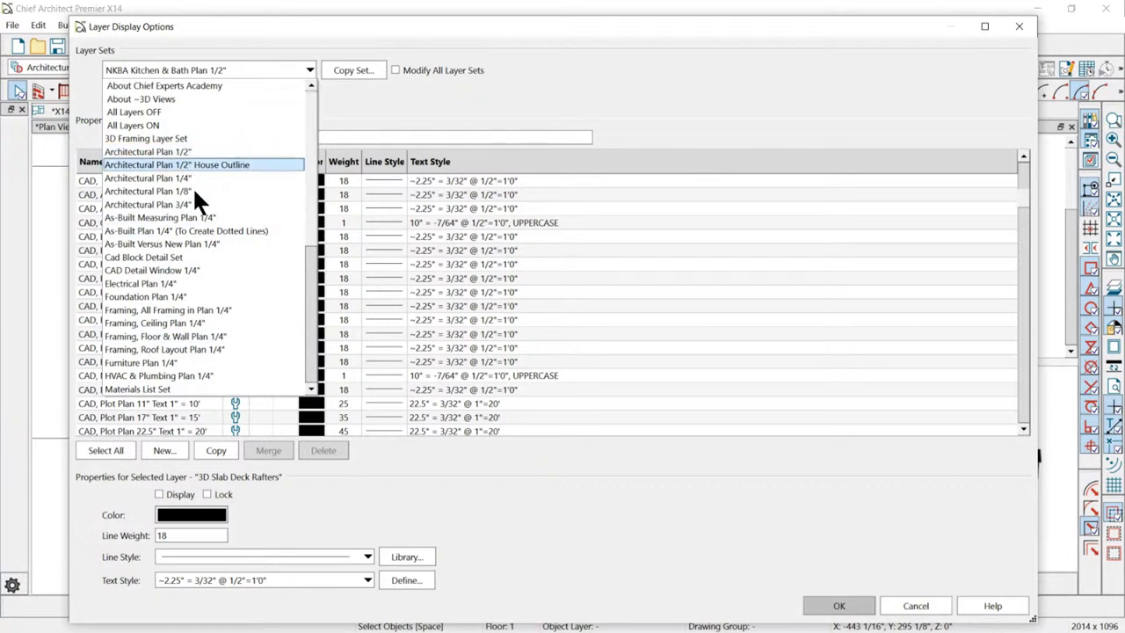
{"action": "left_click", "coordinate": [180, 151]}
{"action": "left_click", "coordinate": [211, 72]}
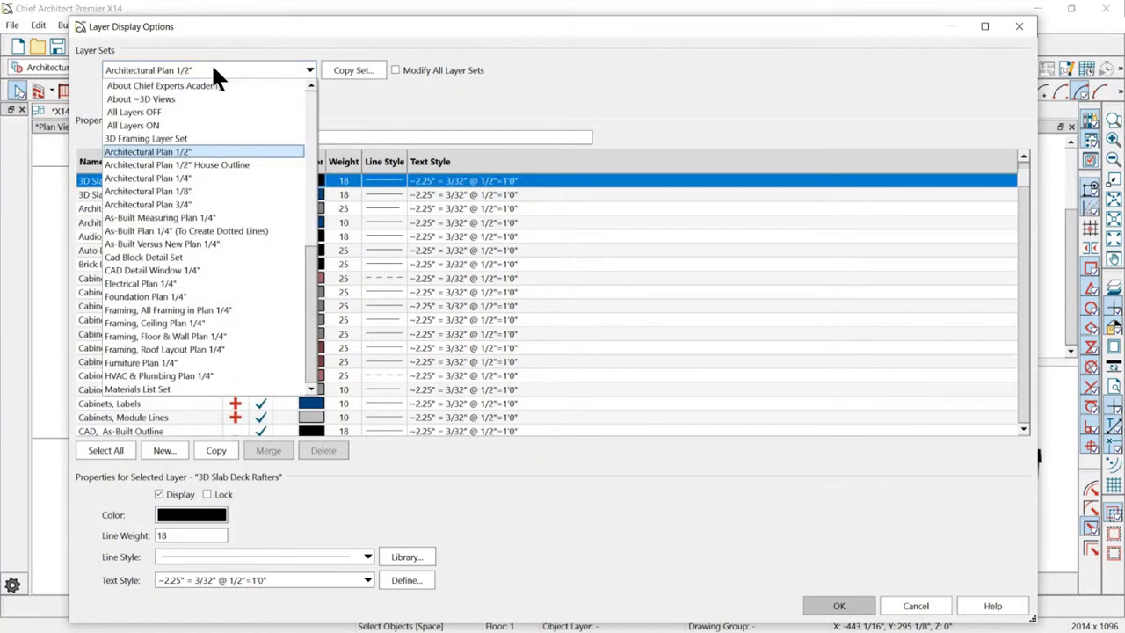
{"action": "left_click", "coordinate": [181, 181]}
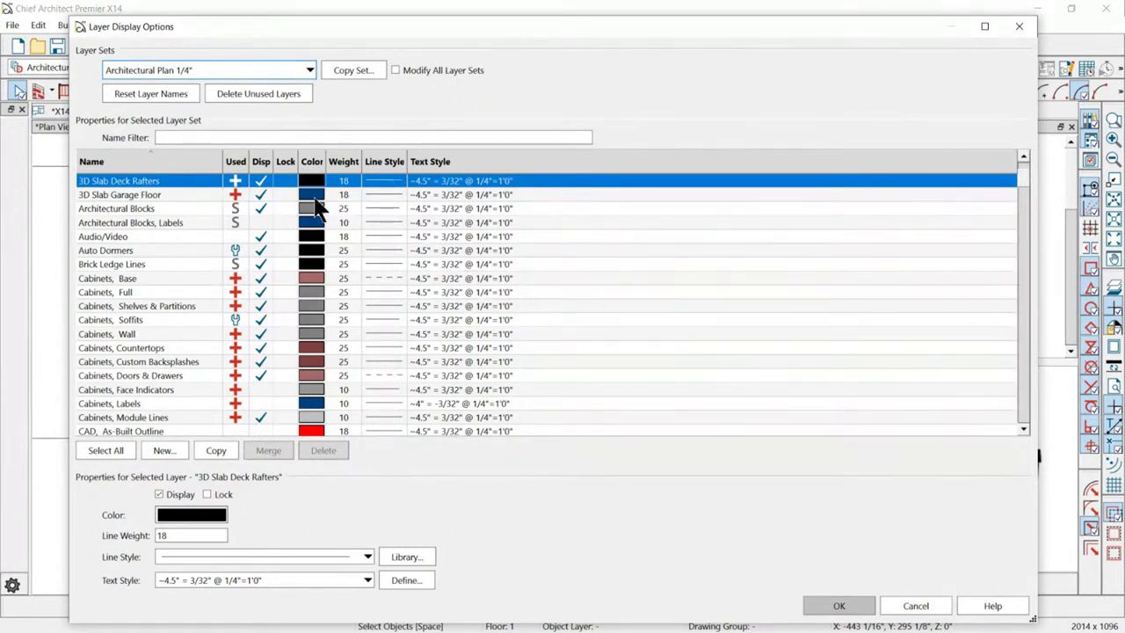
{"action": "left_click", "coordinate": [202, 70]}
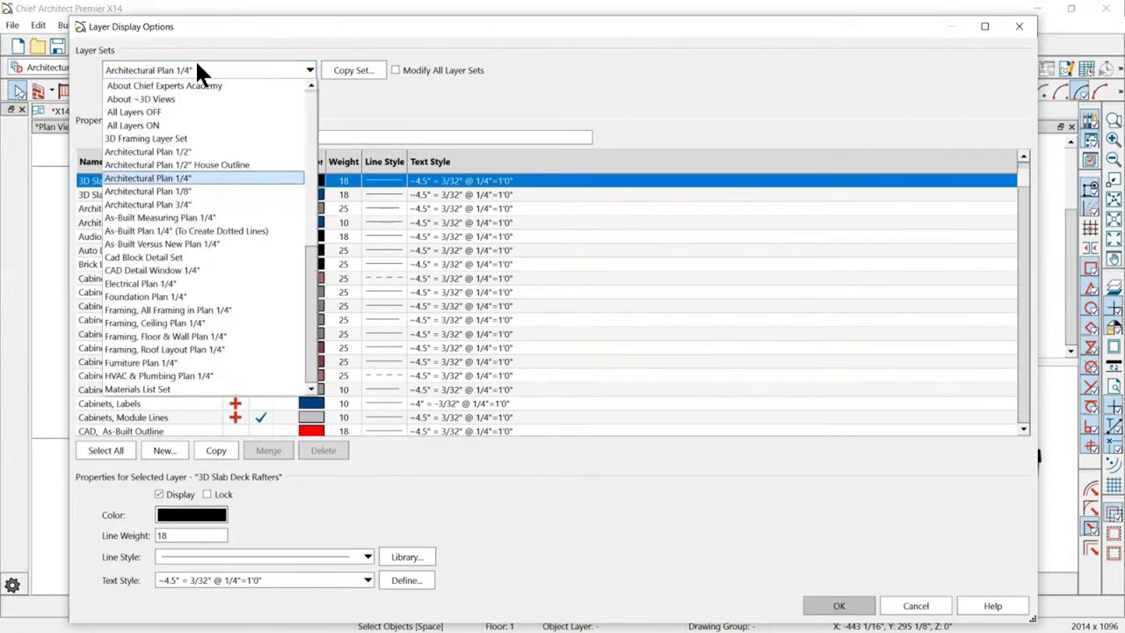
{"action": "left_click", "coordinate": [387, 99]}
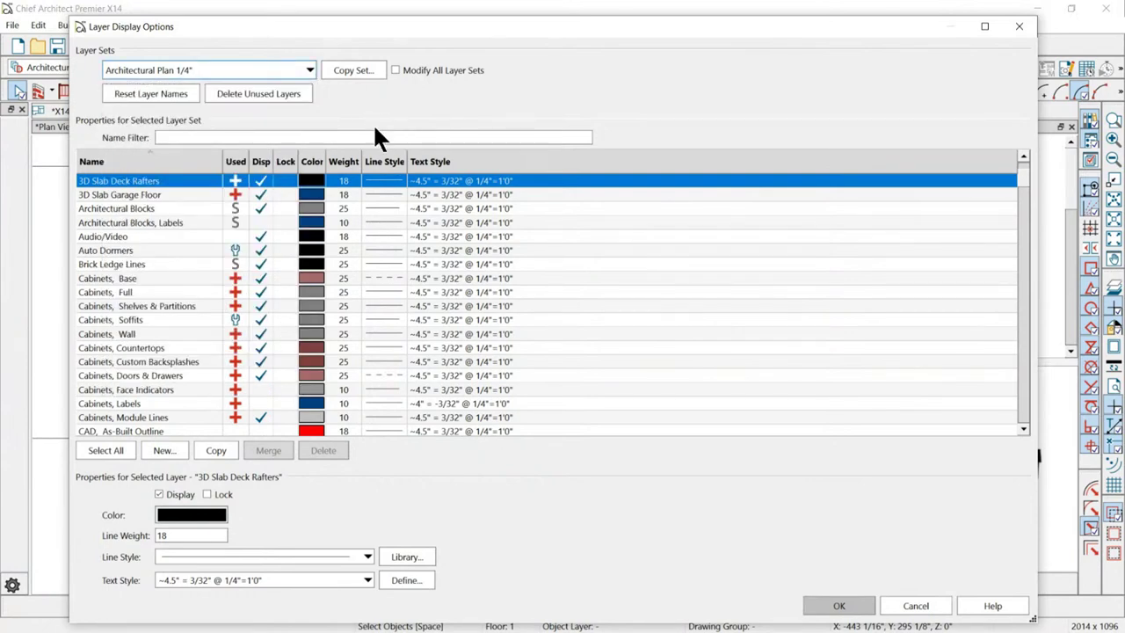
{"action": "left_click", "coordinate": [912, 606]}
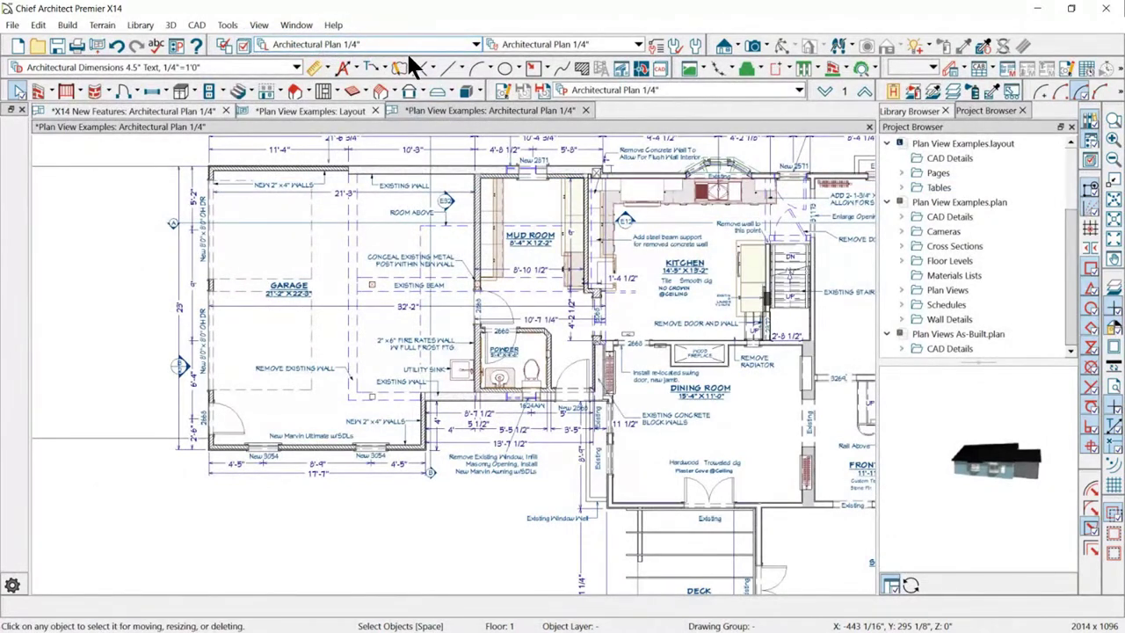
Open Default Sets to review the Architectural Plan 1/4" dimension, text, marker and layer defaults.
{"action": "left_click", "coordinate": [609, 47]}
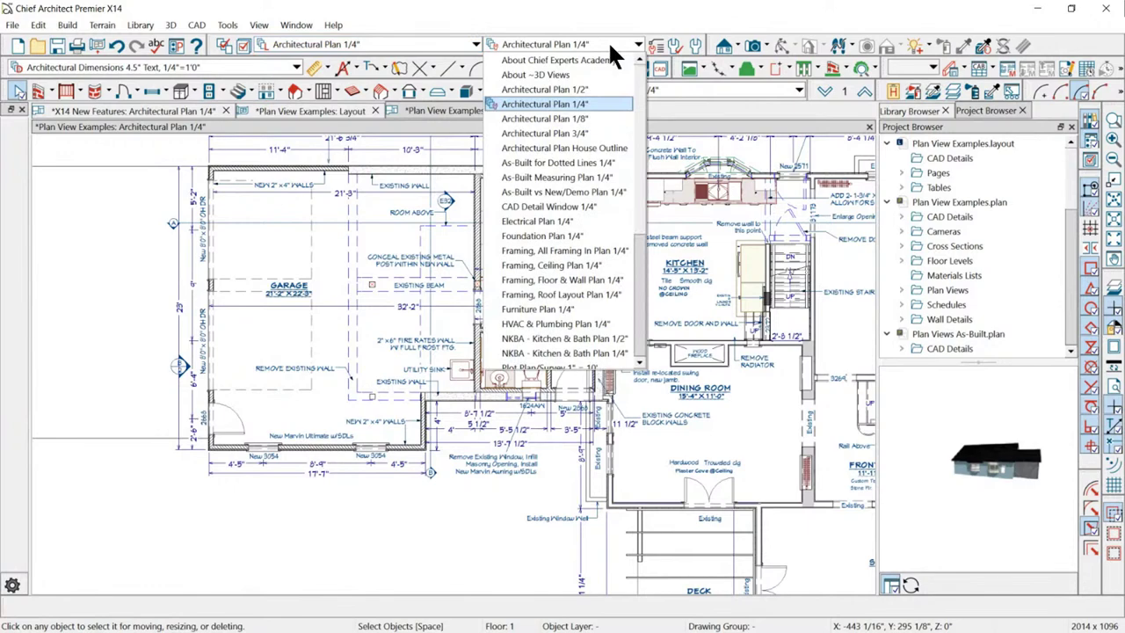
{"action": "left_click", "coordinate": [657, 44]}
{"action": "left_click", "coordinate": [657, 44]}
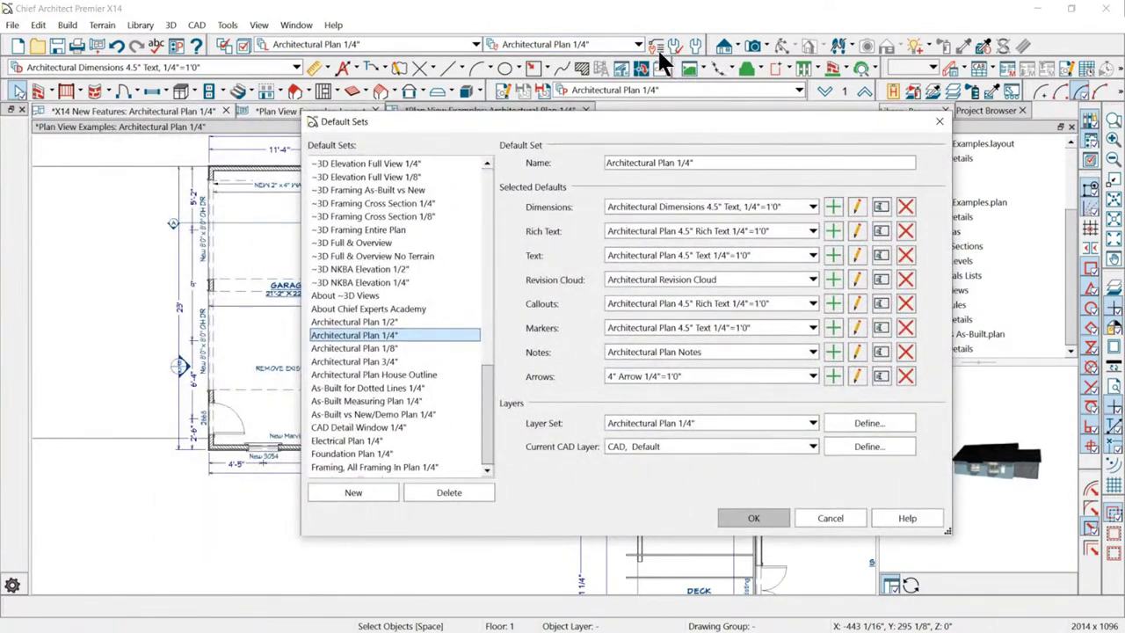
{"action": "left_click_drag", "start_coordinate": [371, 123], "coordinate": [299, 123]}
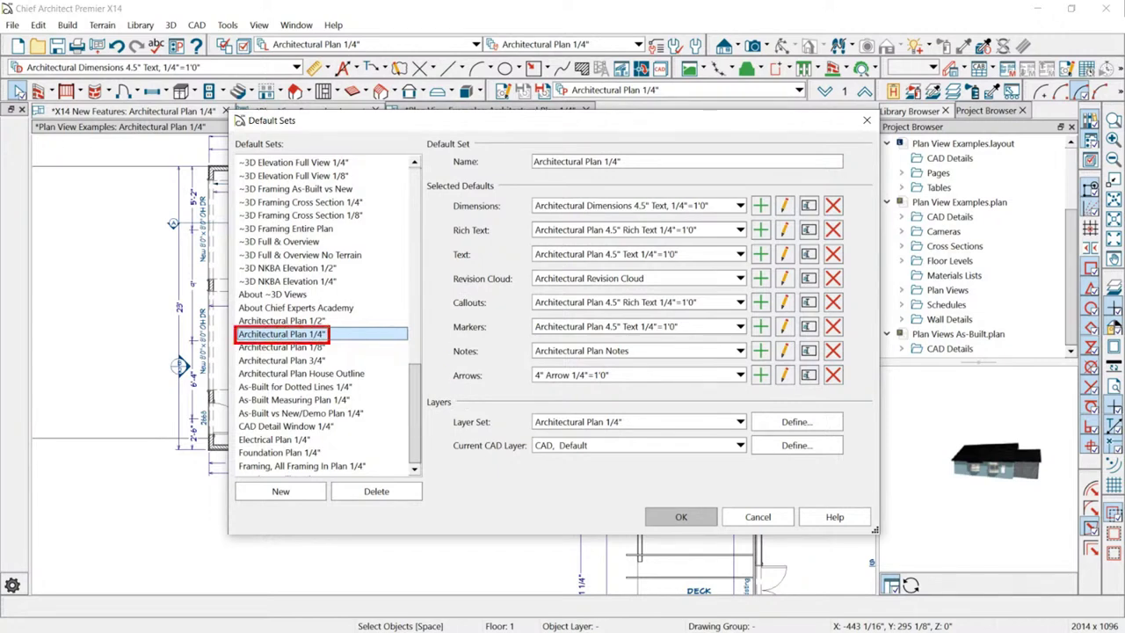
{"action": "scroll", "coordinate": [351, 334], "scroll_direction": "down", "scroll_amount": 4}
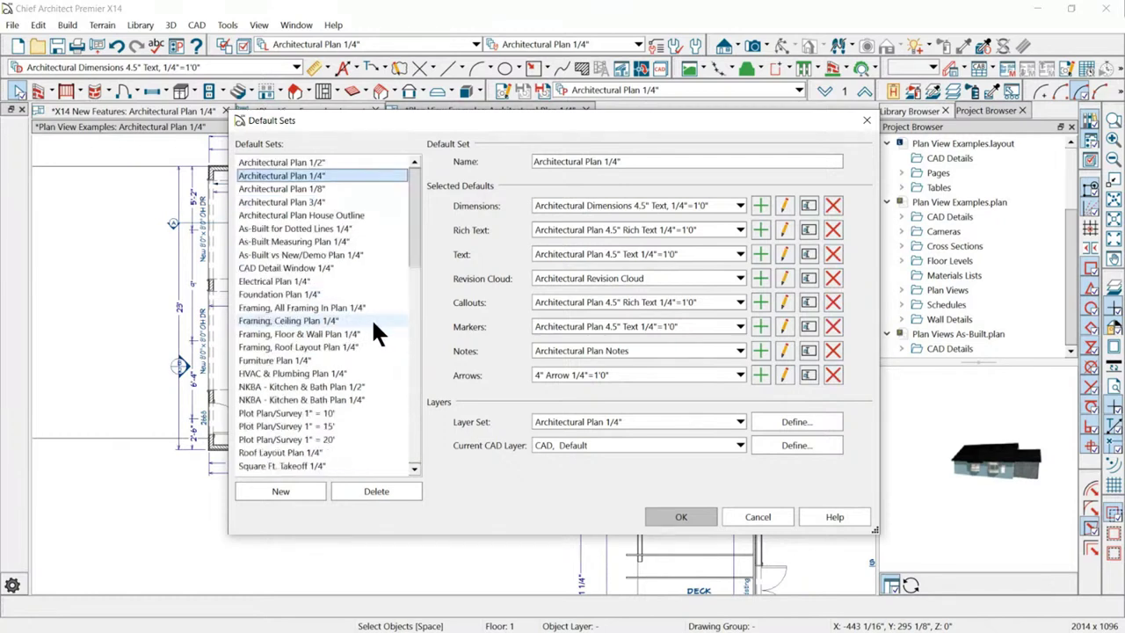
Review the Electrical Plan 1/4" default set, then cancel the Default Sets dialog unchanged.
{"action": "left_click", "coordinate": [266, 282]}
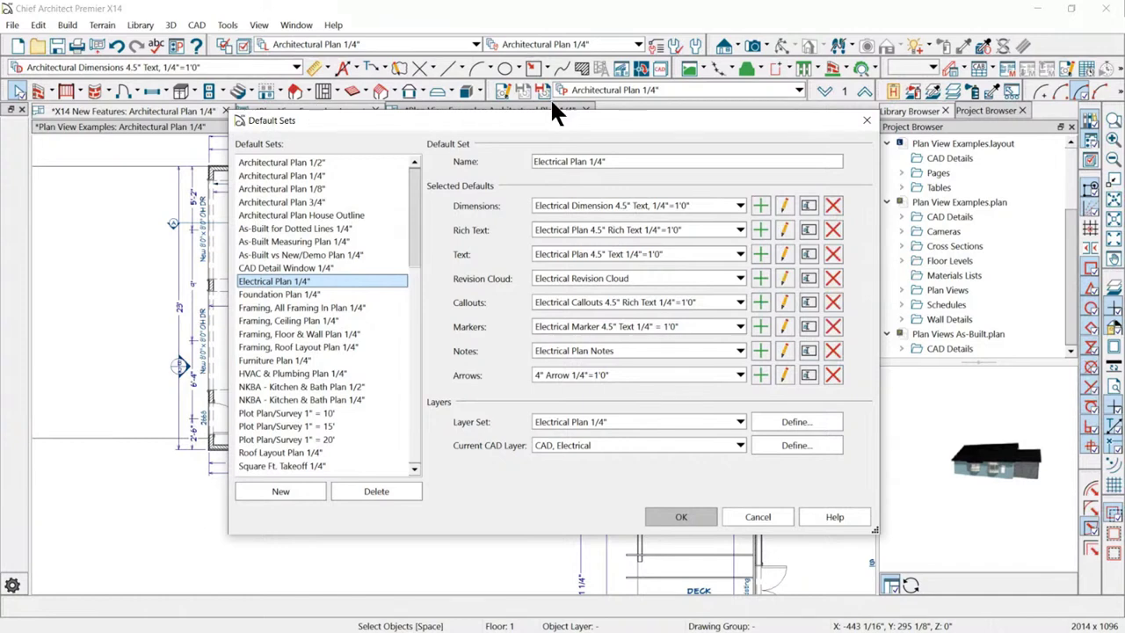
{"action": "left_click_drag", "start_coordinate": [541, 126], "coordinate": [541, 127]}
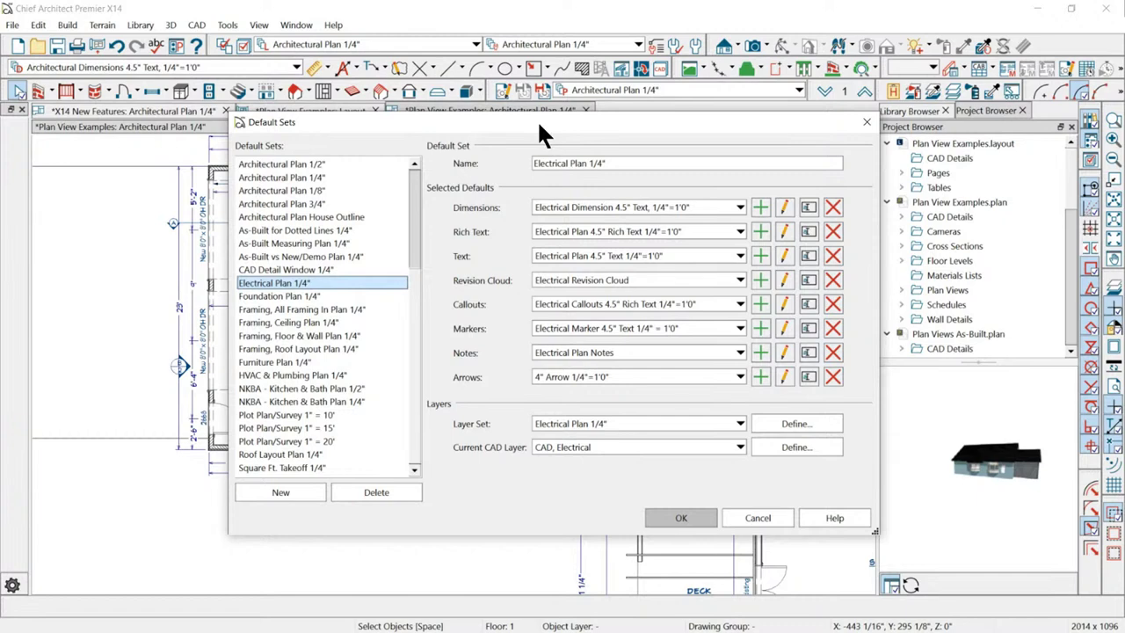
{"action": "mouse_move", "coordinate": [518, 124]}
{"action": "left_mouse_down"}
{"action": "mouse_move", "coordinate": [548, 119]}
{"action": "mouse_move", "coordinate": [520, 107]}
{"action": "left_mouse_up"}
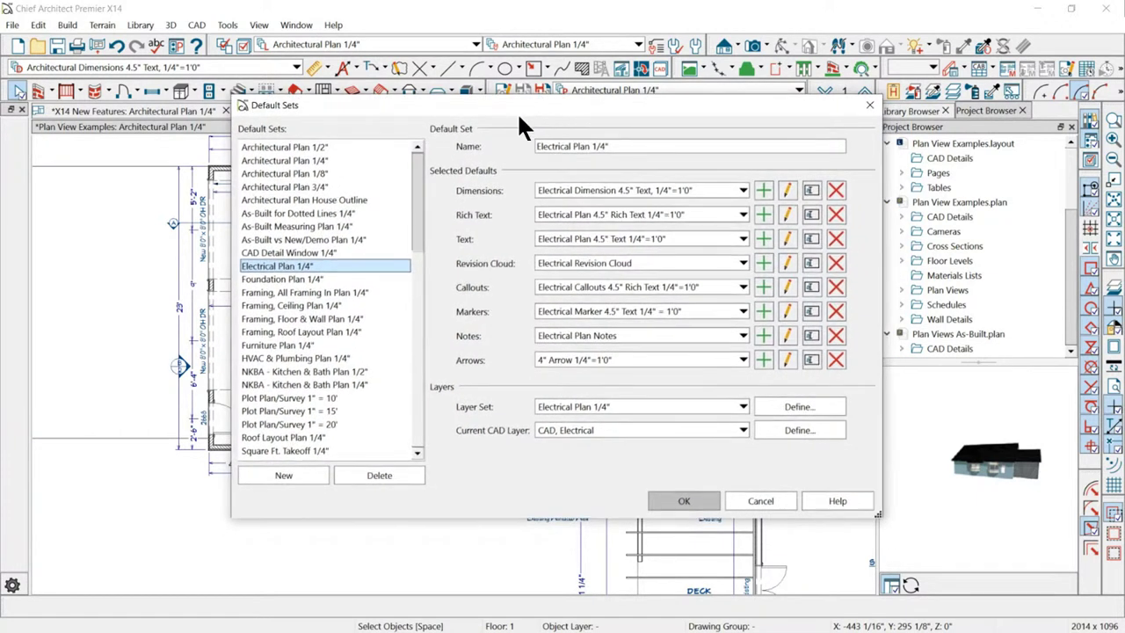
{"action": "left_click_drag", "start_coordinate": [764, 499], "coordinate": [671, 148]}
{"action": "left_click", "coordinate": [758, 502]}
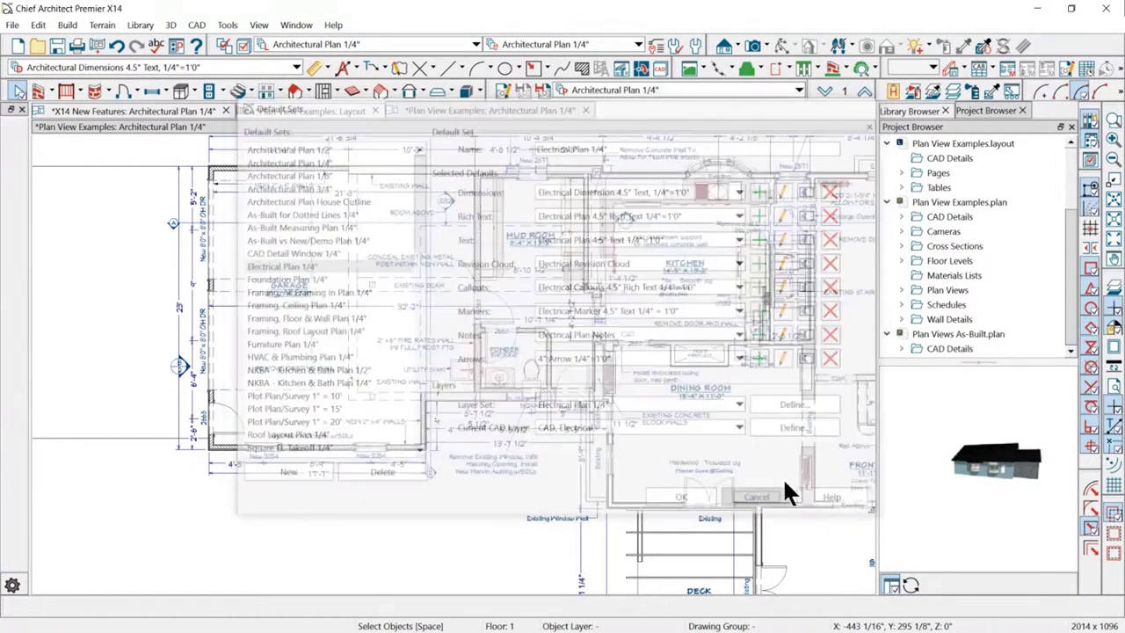
Expand Plan Views in the Project Browser and choose Edit View for Architectural Plan 1/4".
{"action": "scroll", "coordinate": [945, 220], "scroll_direction": "down", "scroll_amount": 2}
{"action": "scroll", "coordinate": [958, 213], "scroll_direction": "up", "scroll_amount": 2}
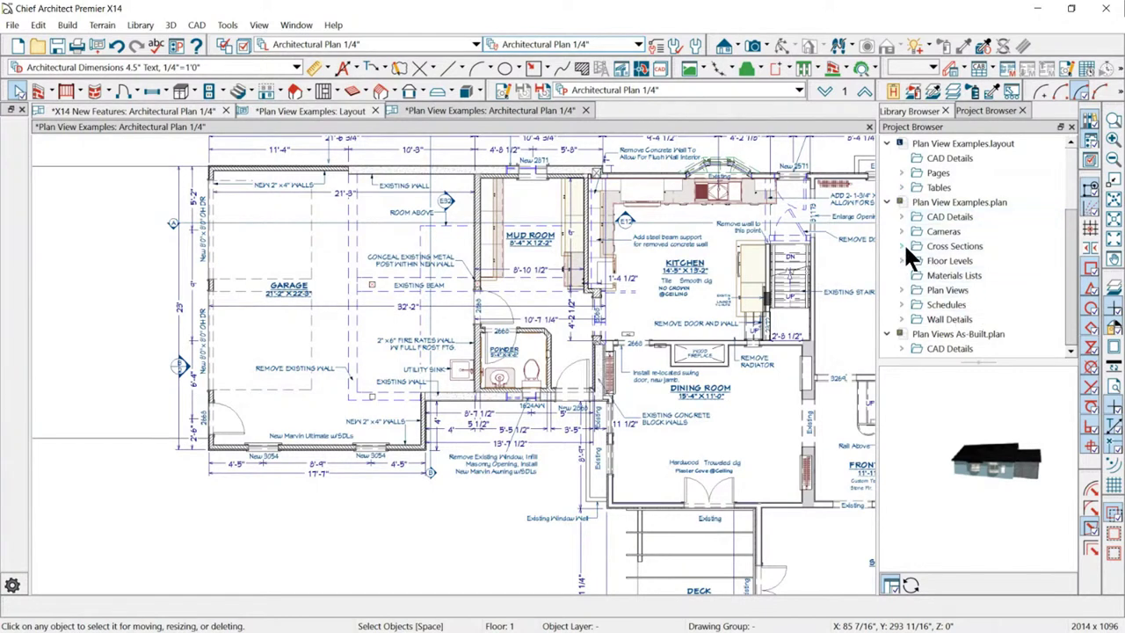
{"action": "scroll", "coordinate": [936, 281], "scroll_direction": "down", "scroll_amount": 2}
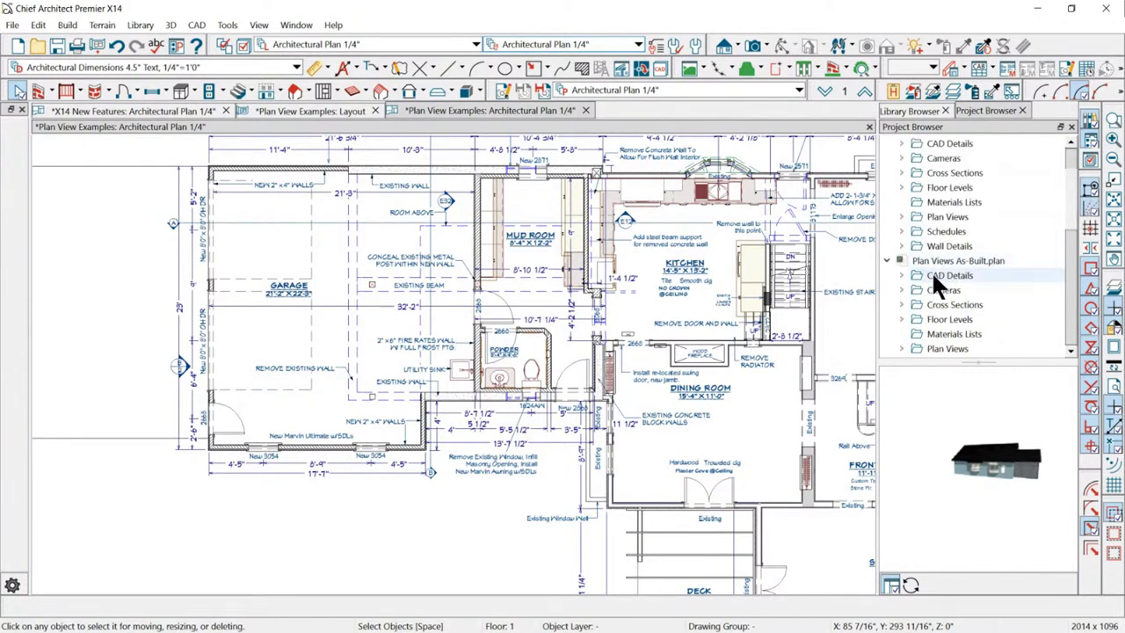
{"action": "left_click", "coordinate": [902, 216]}
{"action": "scroll", "coordinate": [1001, 325], "scroll_direction": "down", "scroll_amount": 3}
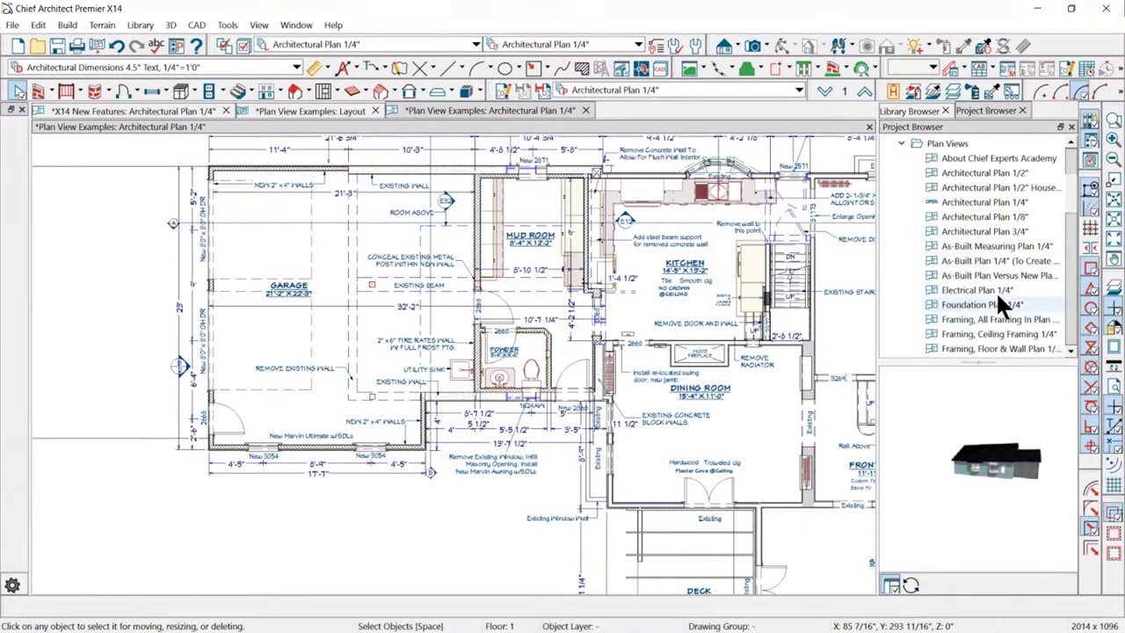
{"action": "right_click", "coordinate": [982, 203]}
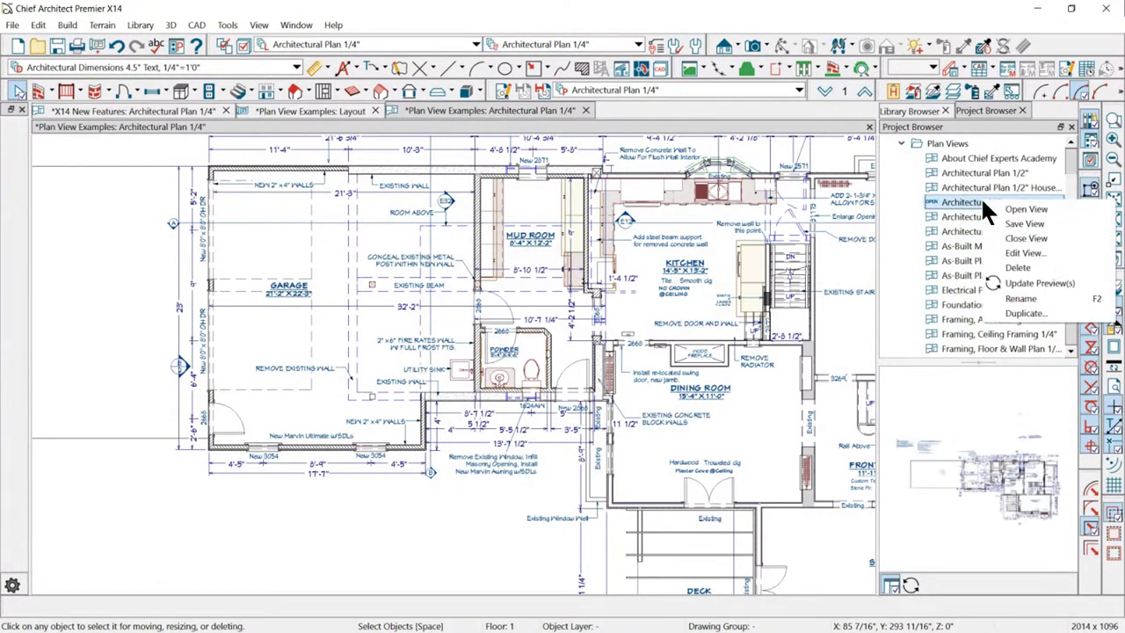
{"action": "left_click", "coordinate": [1030, 253]}
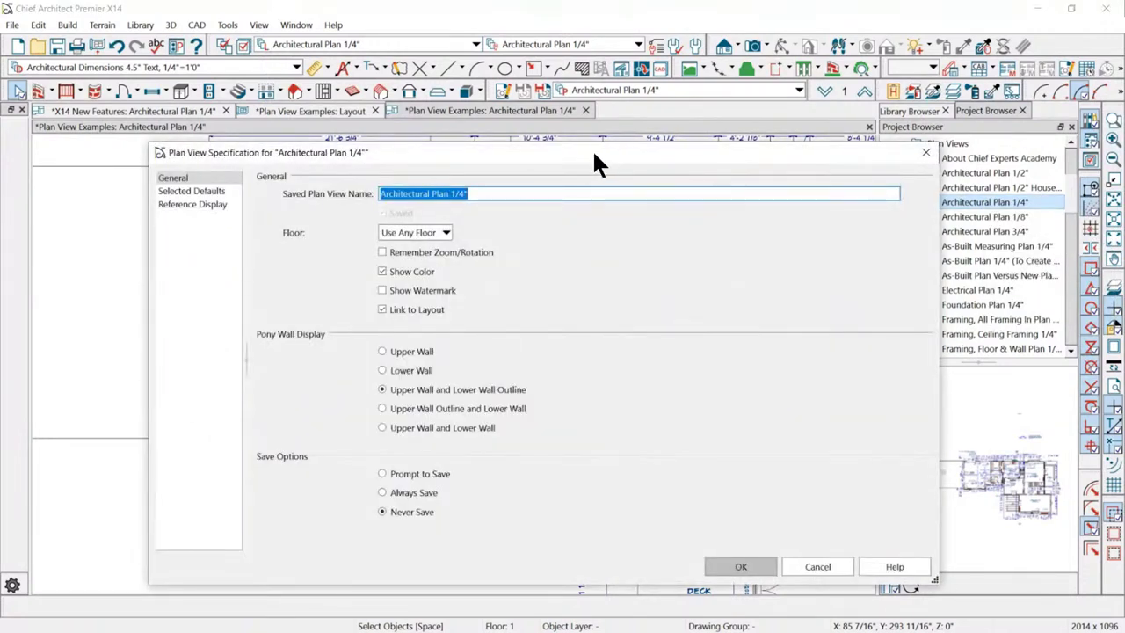
Check the Architectural Plan 1/4" Selected Defaults and General pages, then cancel unchanged.
{"action": "left_click_drag", "start_coordinate": [591, 160], "coordinate": [646, 123]}
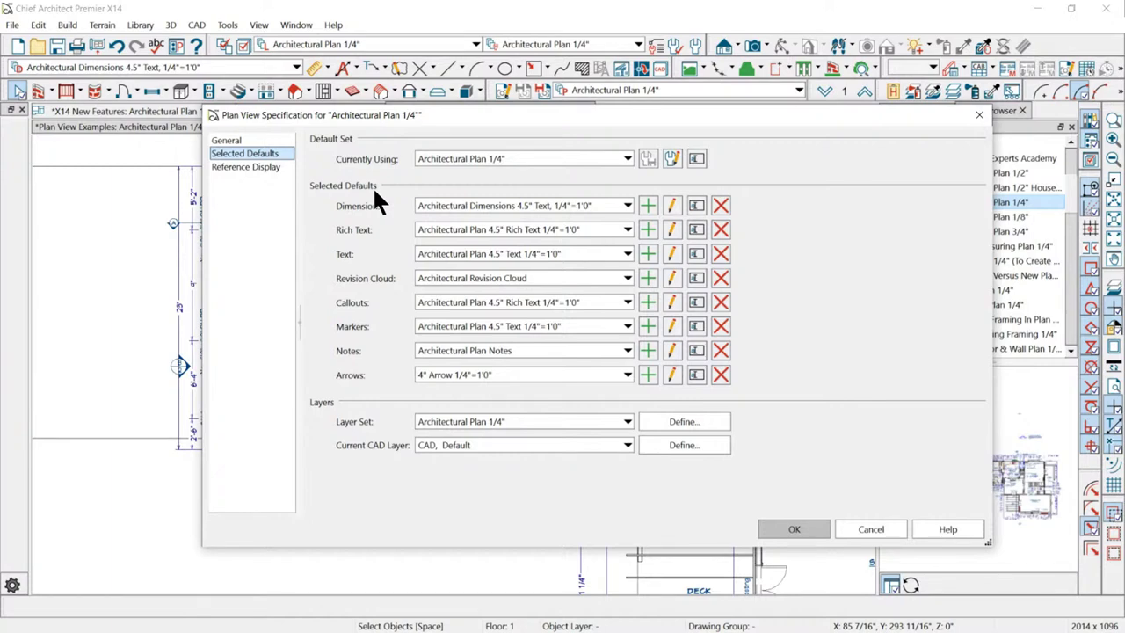
{"action": "left_click", "coordinate": [230, 139]}
{"action": "left_click_drag", "start_coordinate": [395, 119], "coordinate": [362, 138]}
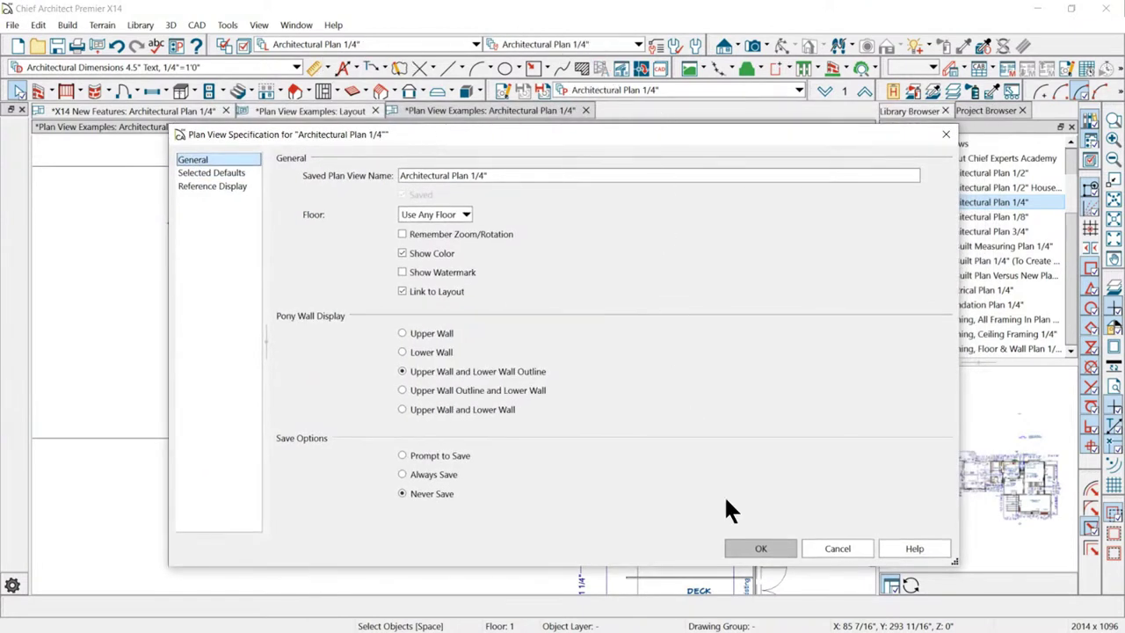
{"action": "left_click", "coordinate": [837, 554]}
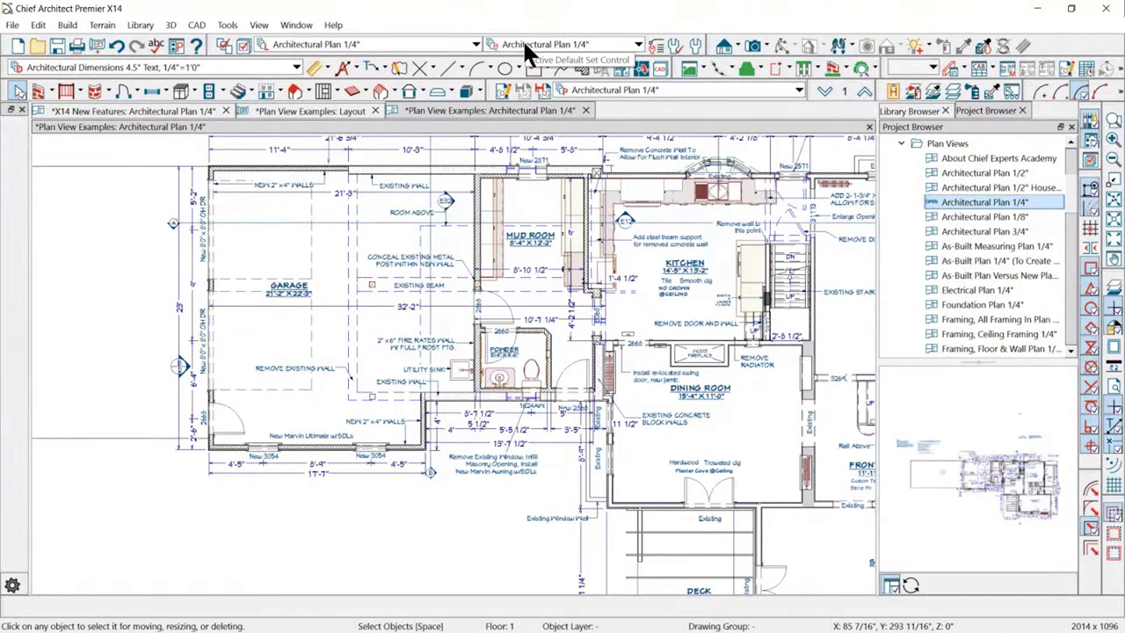
Switch to the Electrical Plan 1/4" view, check its default set, and open Layer Display Options.
{"action": "left_click", "coordinate": [641, 90]}
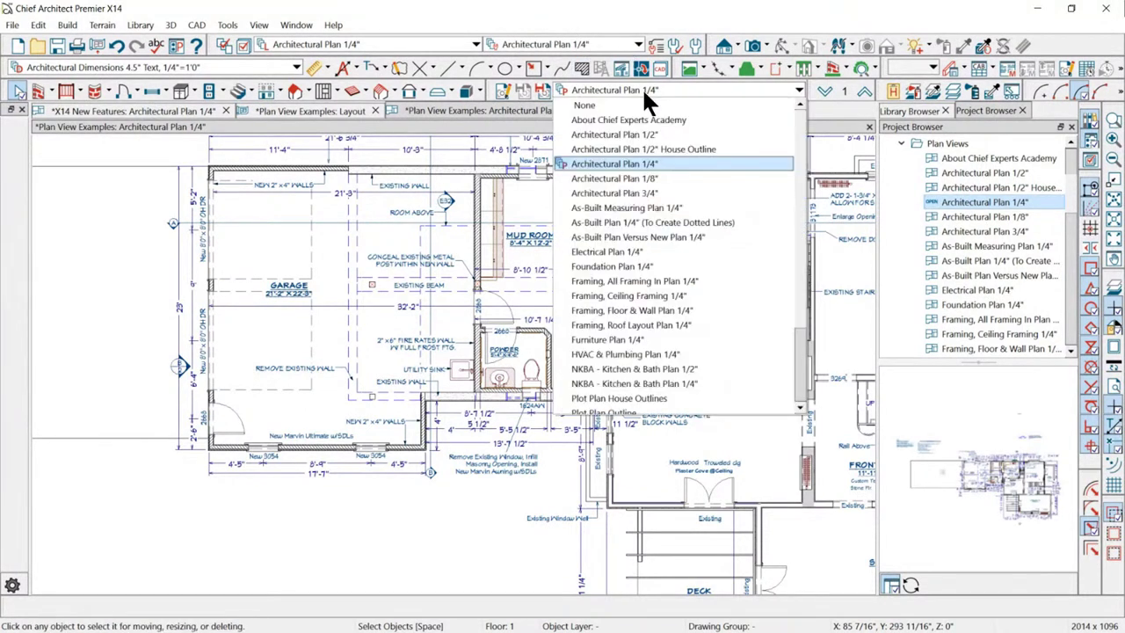
{"action": "left_click", "coordinate": [617, 249]}
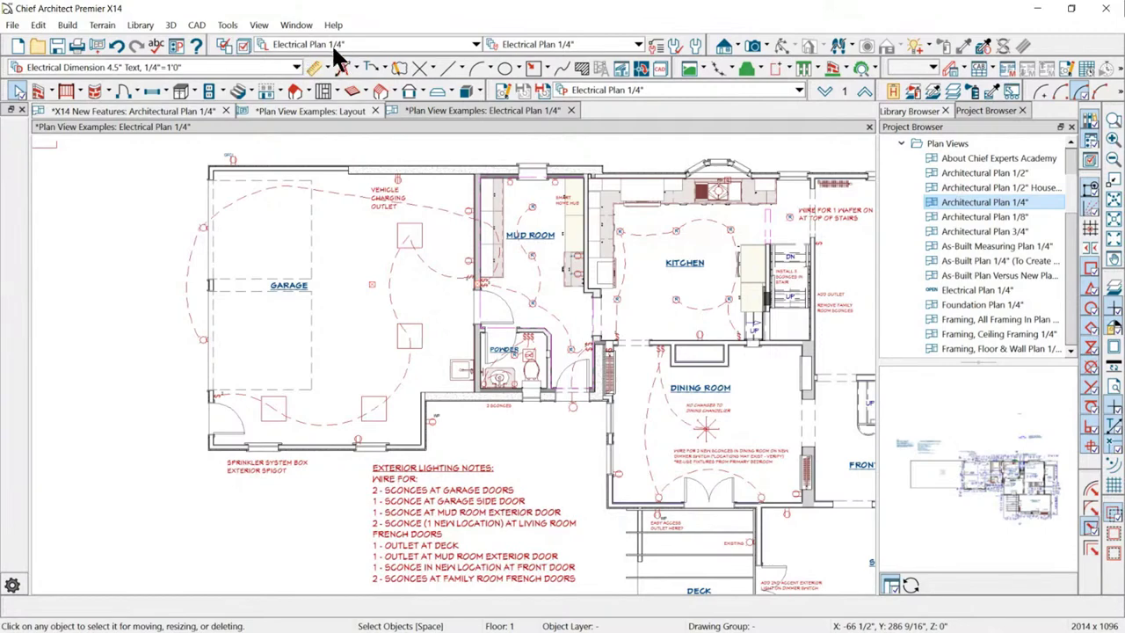
{"action": "left_click", "coordinate": [653, 49]}
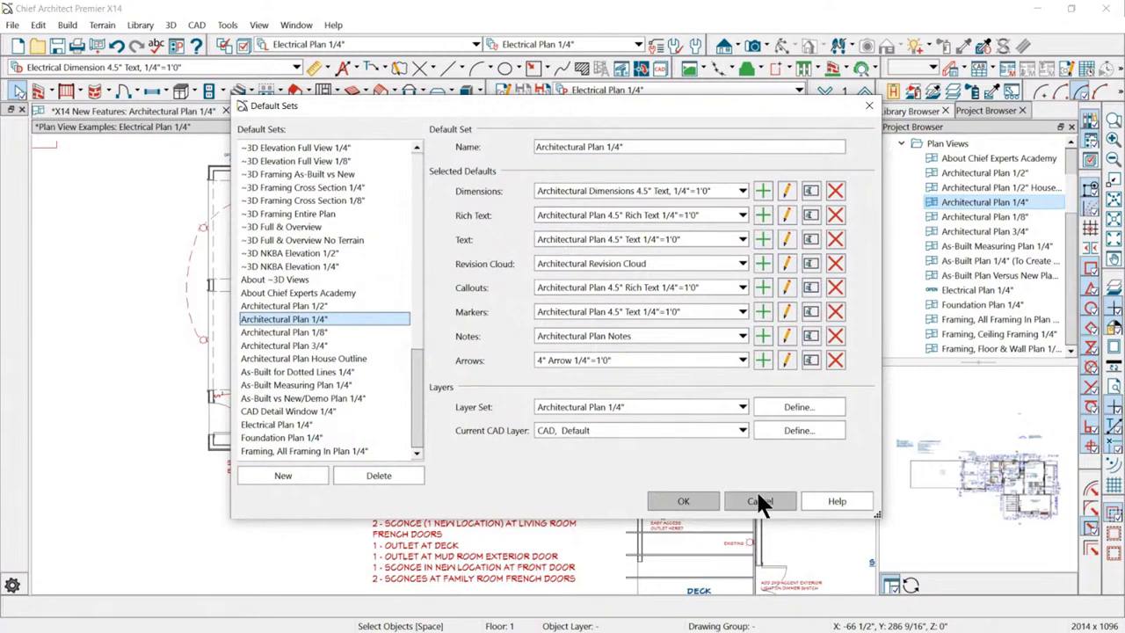
{"action": "scroll", "coordinate": [291, 307], "scroll_direction": "down", "scroll_amount": 3}
{"action": "left_click", "coordinate": [275, 292]}
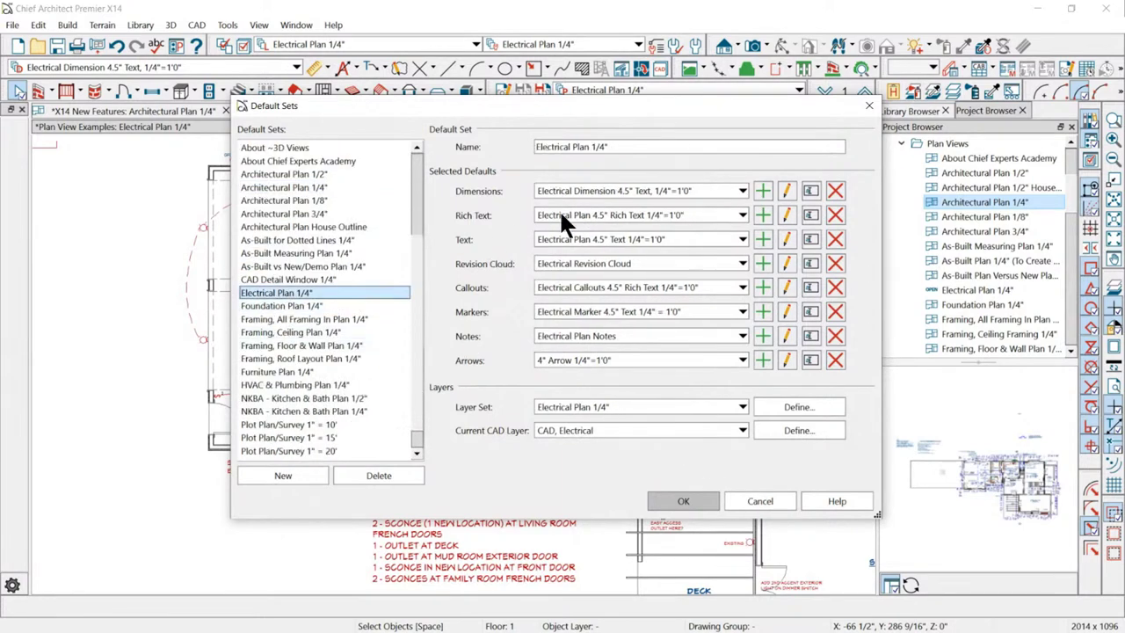
{"action": "left_click", "coordinate": [773, 499]}
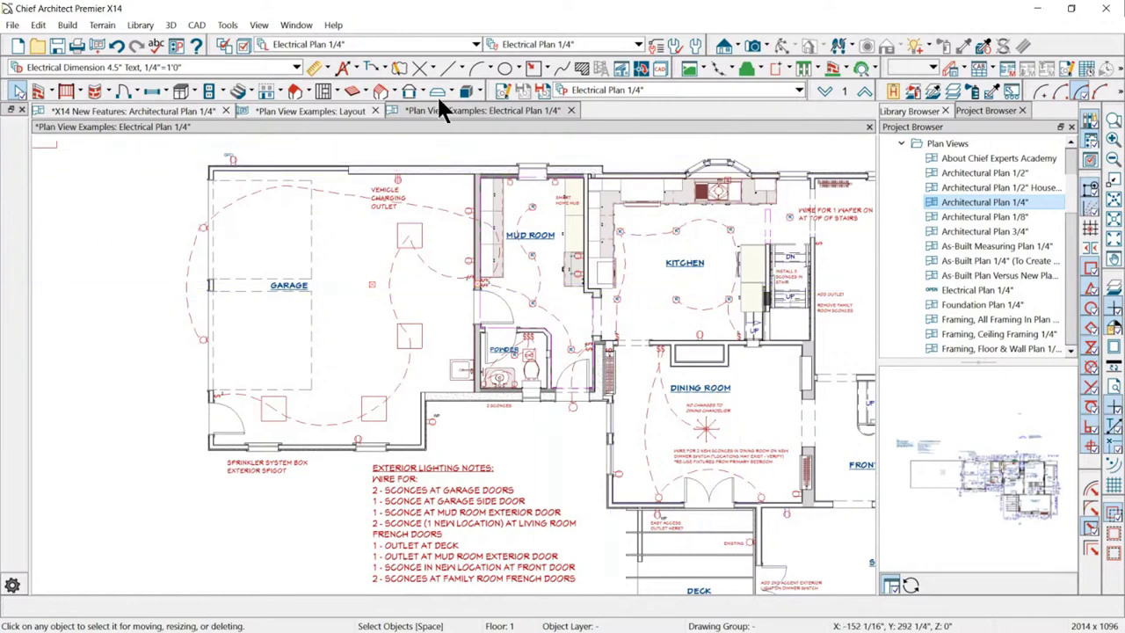
{"action": "left_click", "coordinate": [244, 46]}
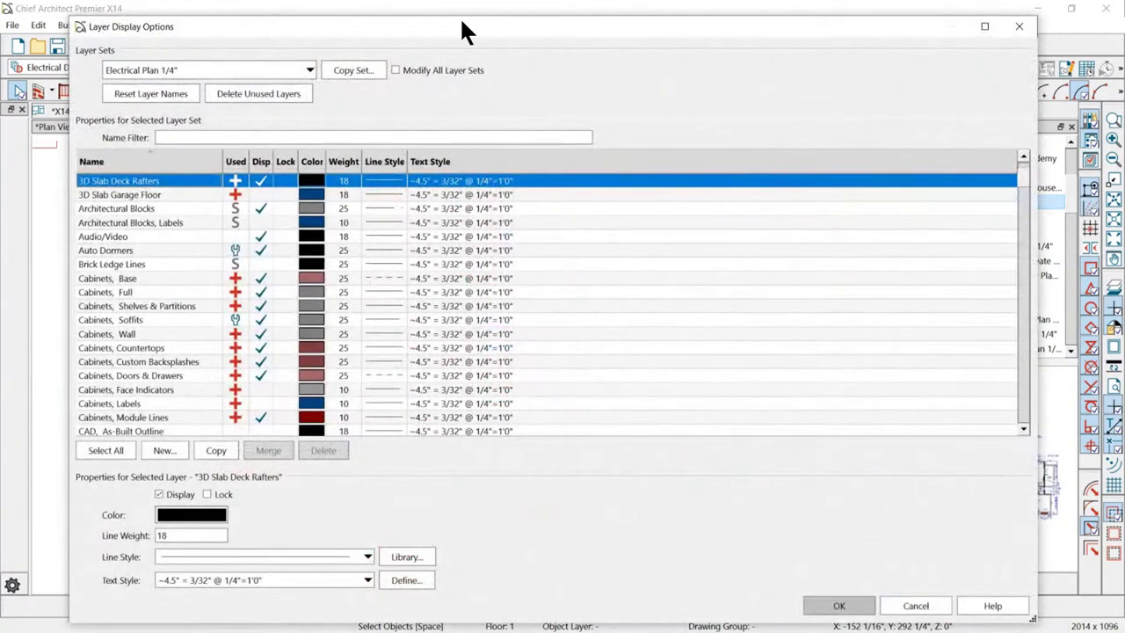
Inspect the Text, Electrical layer (red, line weight 10) in the layer list, then cancel.
{"action": "left_click_drag", "start_coordinate": [459, 30], "coordinate": [514, 13]}
{"action": "scroll", "coordinate": [201, 369], "scroll_direction": "down", "scroll_amount": 15}
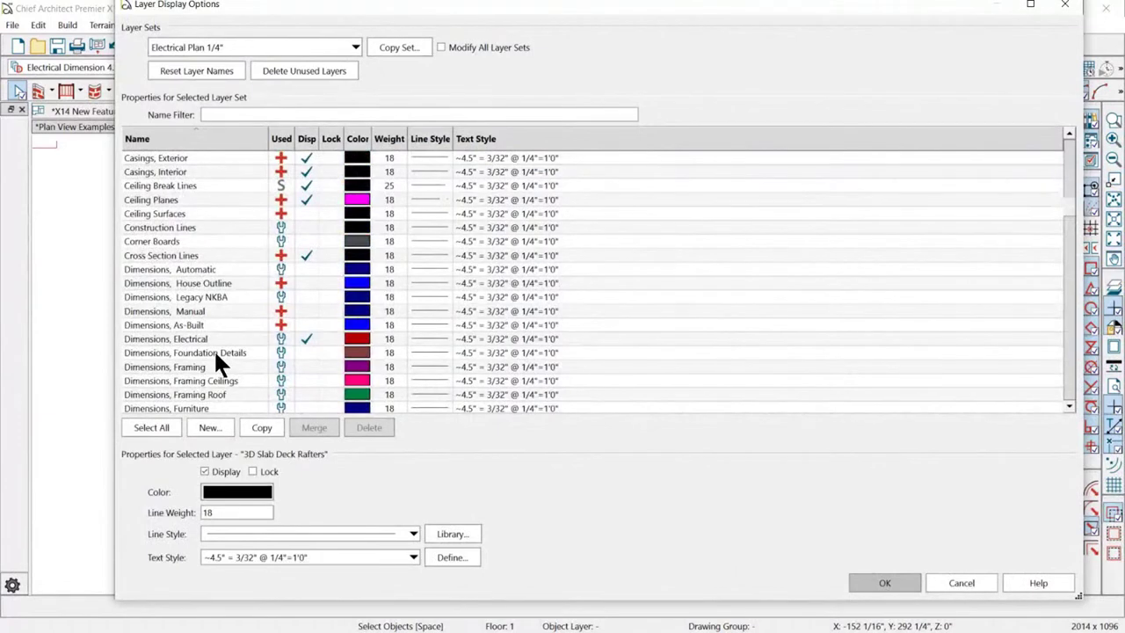
{"action": "scroll", "coordinate": [215, 355], "scroll_direction": "up", "scroll_amount": 5}
{"action": "scroll", "coordinate": [213, 349], "scroll_direction": "down", "scroll_amount": 10}
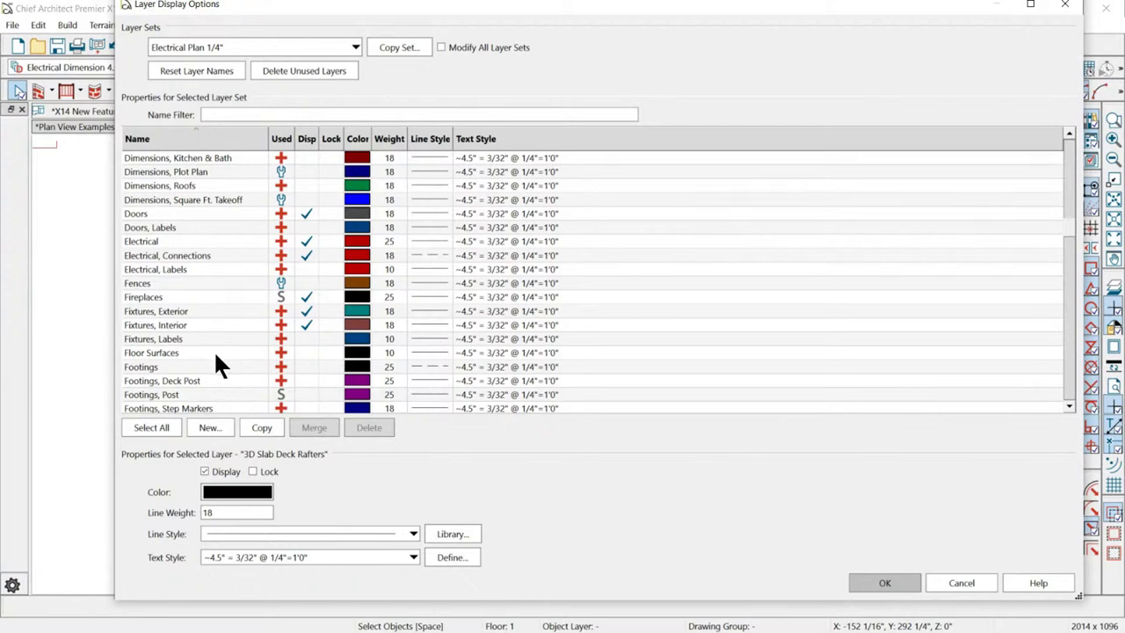
{"action": "scroll", "coordinate": [188, 324], "scroll_direction": "down", "scroll_amount": 20}
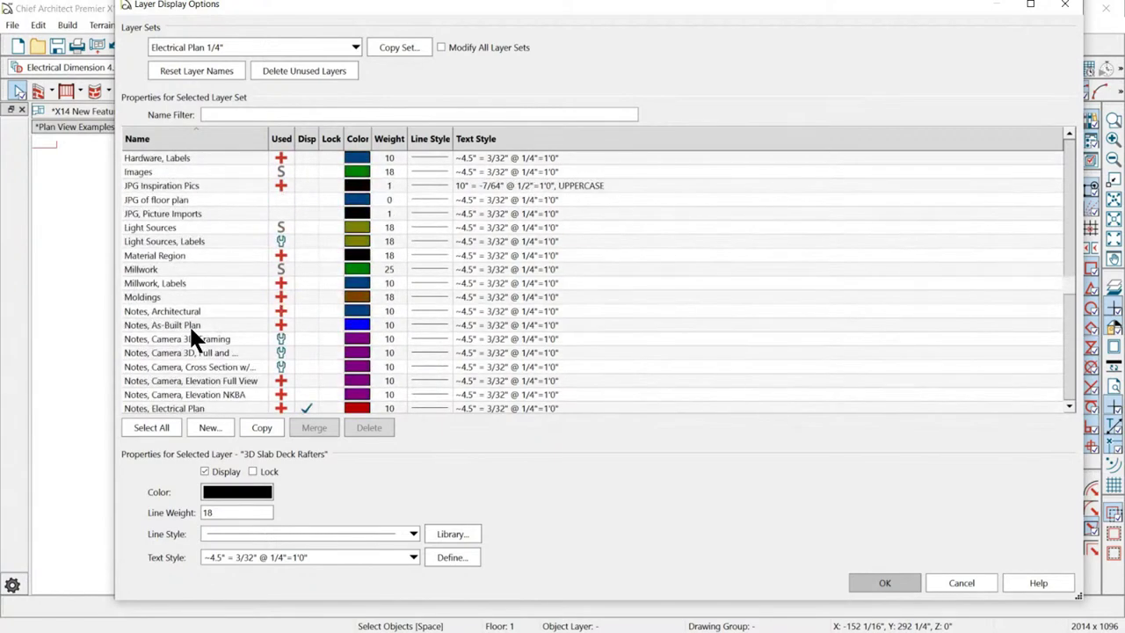
{"action": "scroll", "coordinate": [190, 330], "scroll_direction": "down", "scroll_amount": 20}
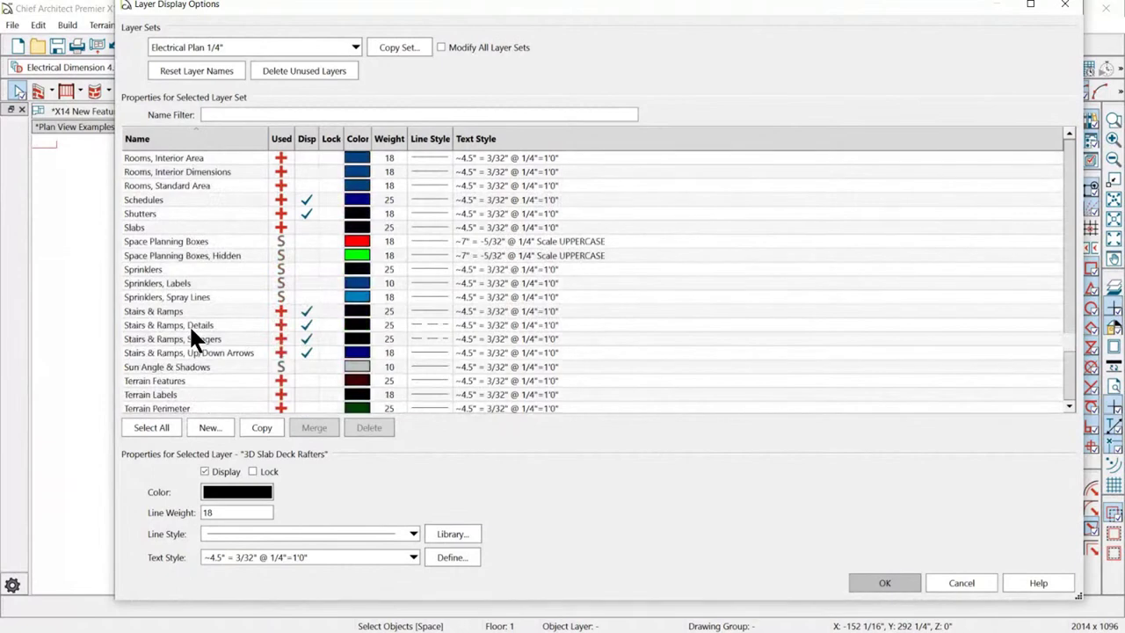
{"action": "scroll", "coordinate": [189, 324], "scroll_direction": "down", "scroll_amount": 2}
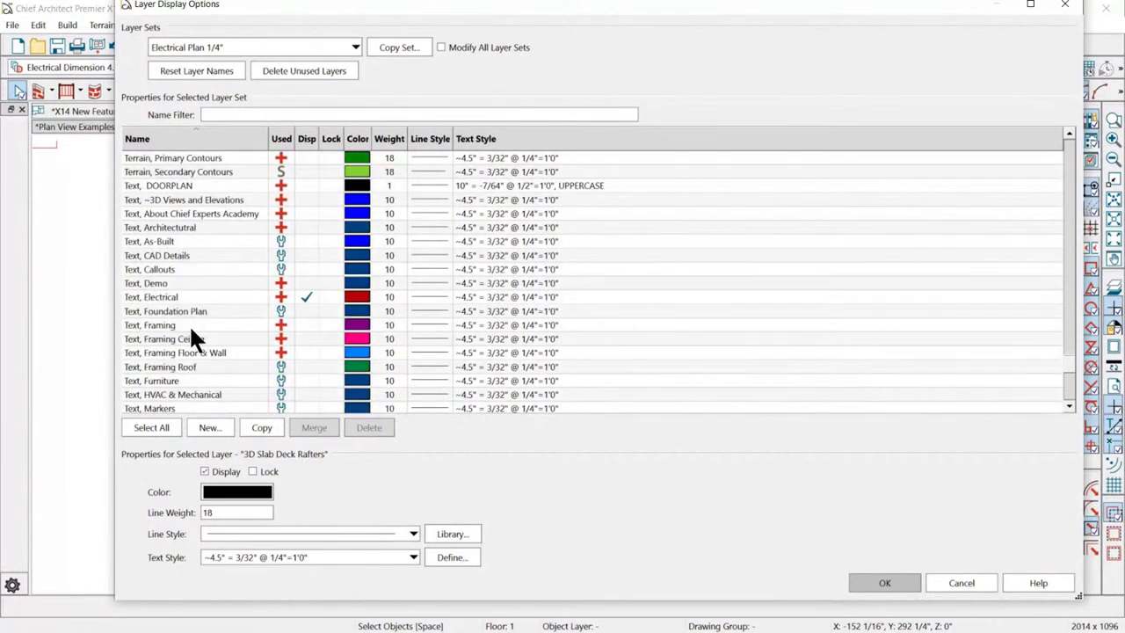
{"action": "left_click", "coordinate": [153, 299]}
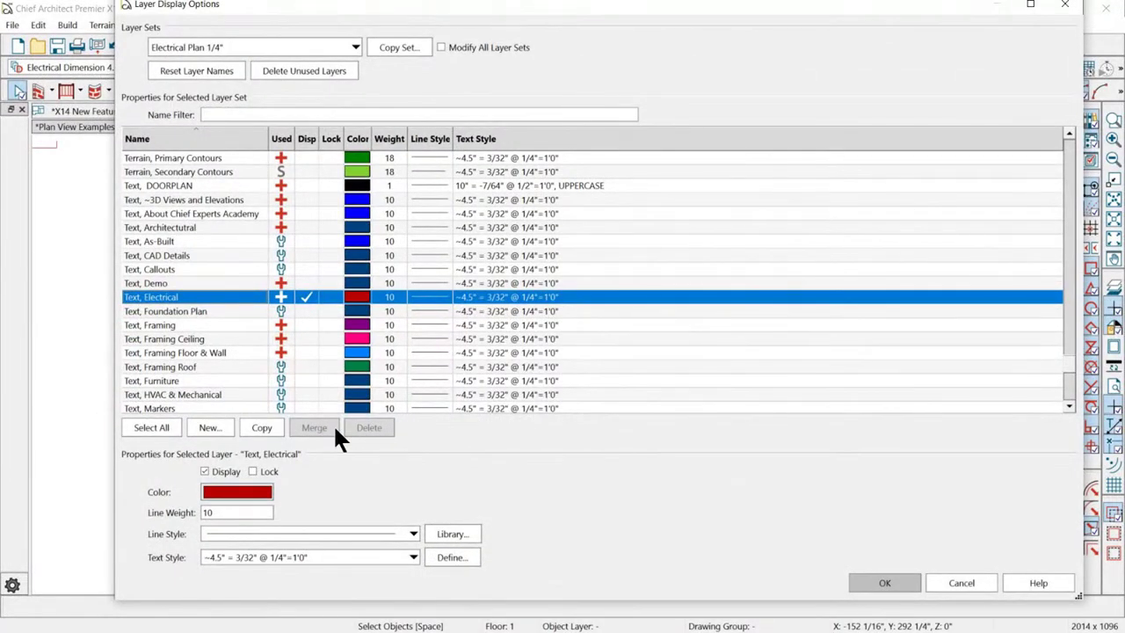
{"action": "scroll", "coordinate": [245, 307], "scroll_direction": "up", "scroll_amount": 8}
{"action": "scroll", "coordinate": [209, 306], "scroll_direction": "down", "scroll_amount": 10}
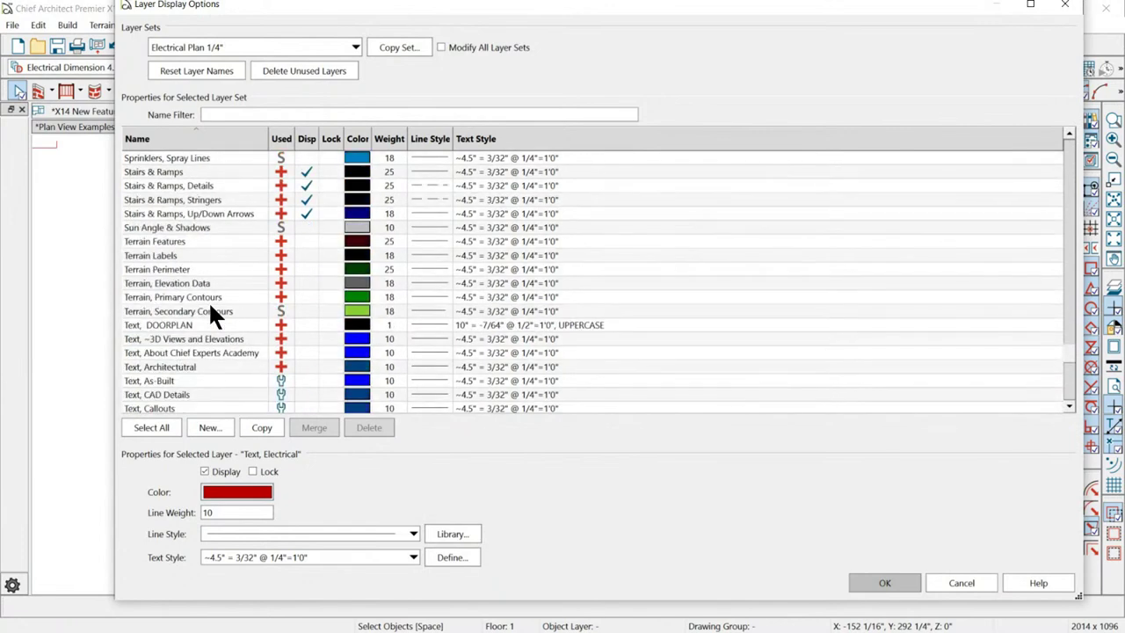
{"action": "scroll", "coordinate": [209, 307], "scroll_direction": "up", "scroll_amount": 2}
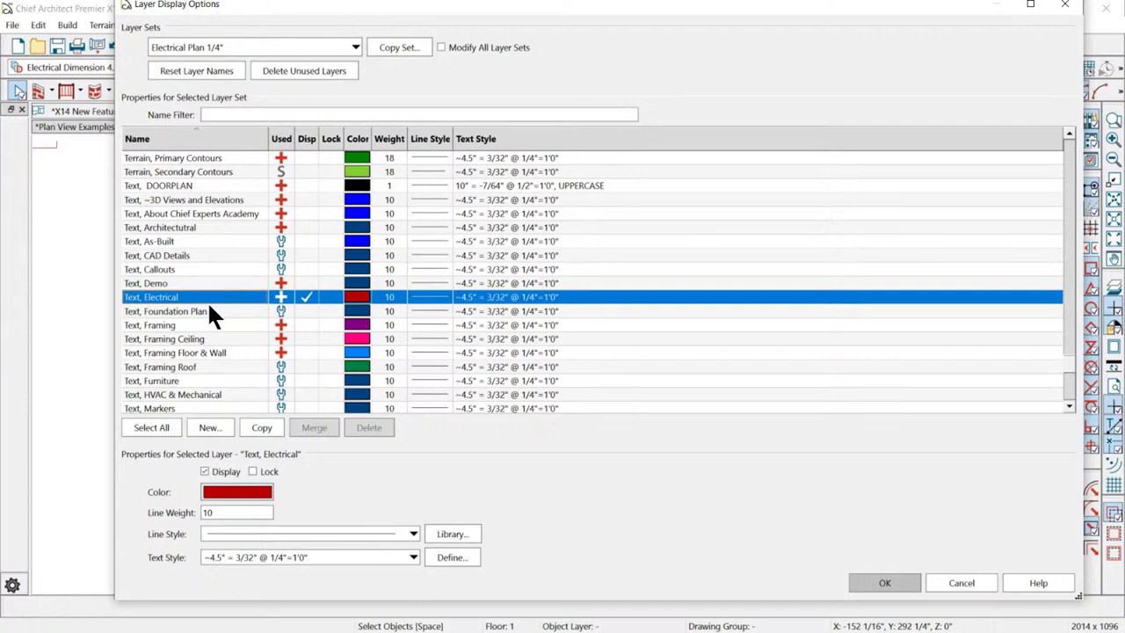
{"action": "left_click", "coordinate": [977, 578]}
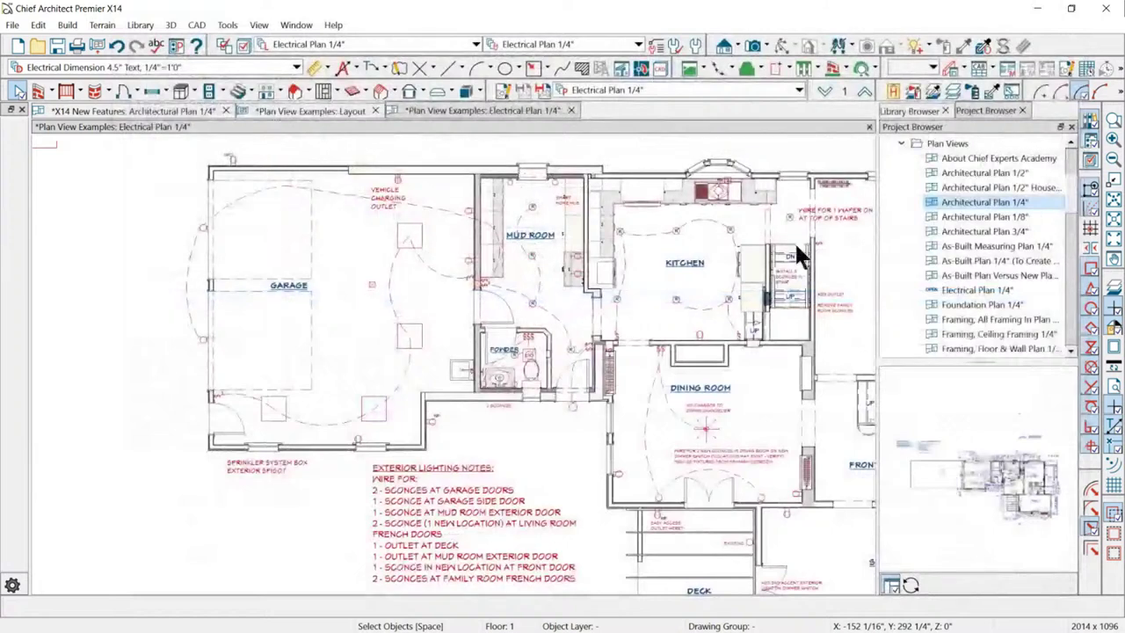
{"action": "left_click", "coordinate": [360, 44]}
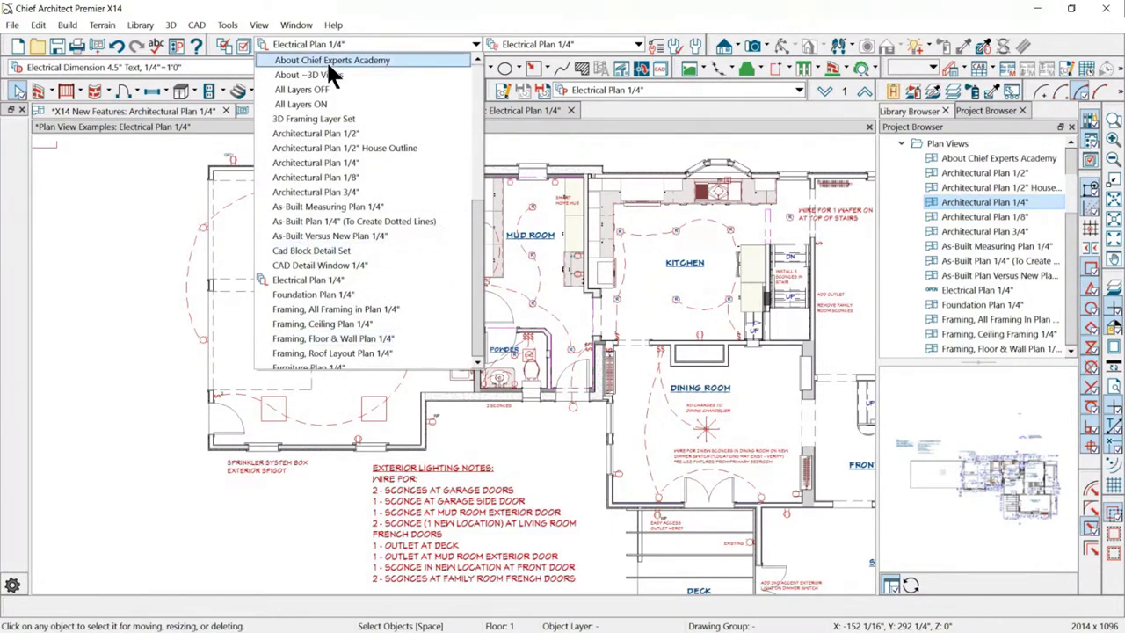
{"action": "scroll", "coordinate": [294, 355], "scroll_direction": "down", "scroll_amount": 1}
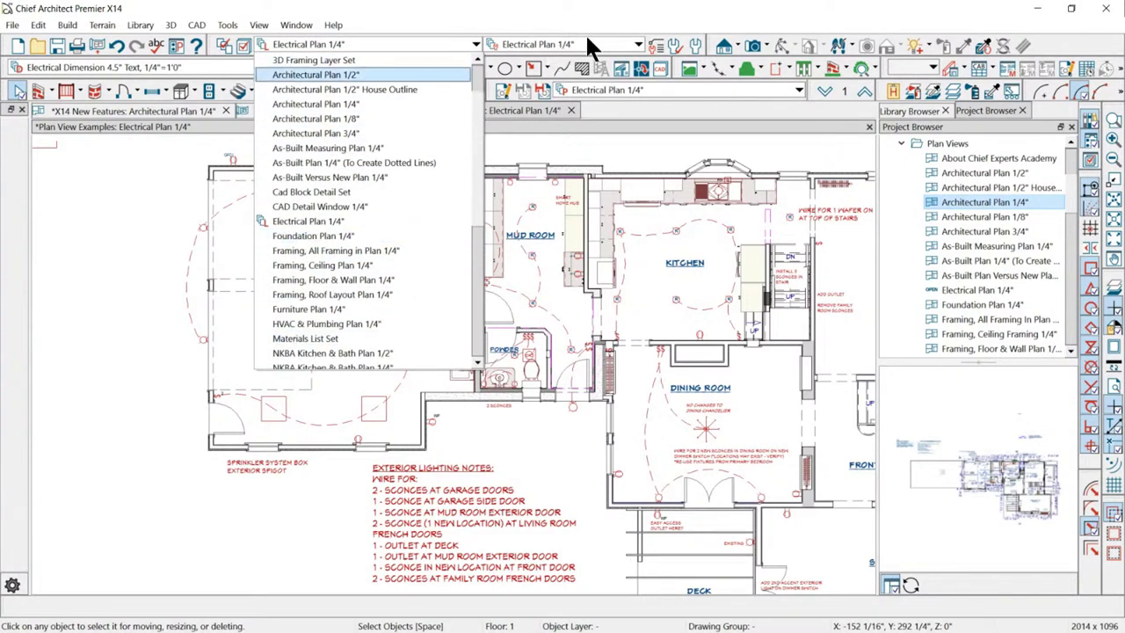
{"action": "scroll", "coordinate": [315, 109], "scroll_direction": "up", "scroll_amount": 2}
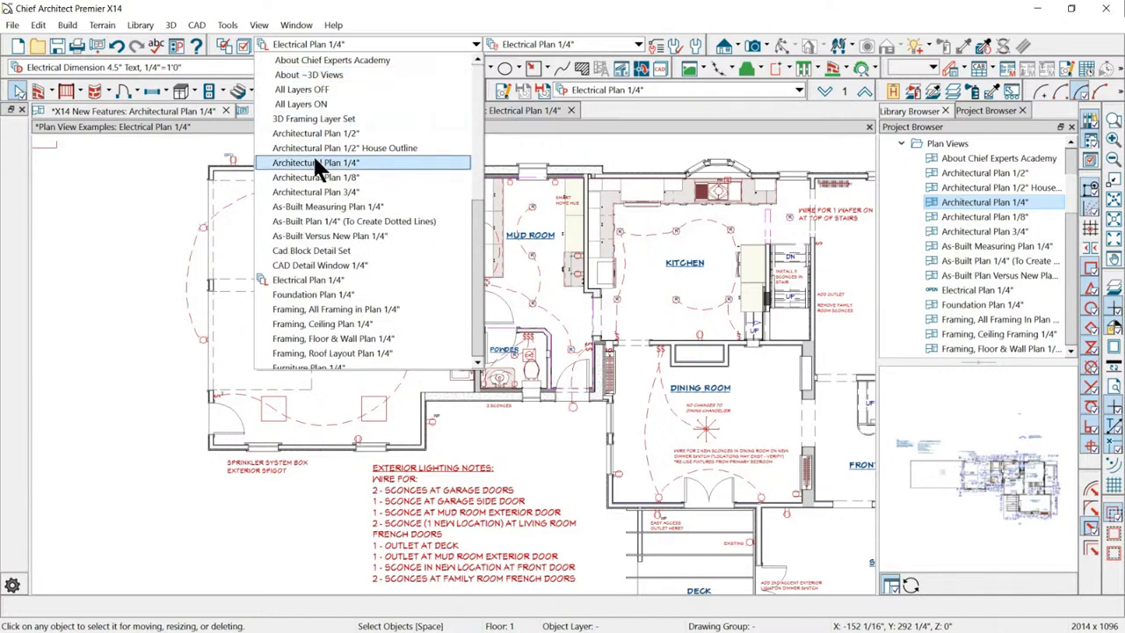
{"action": "left_click", "coordinate": [626, 87]}
{"action": "left_click", "coordinate": [626, 87]}
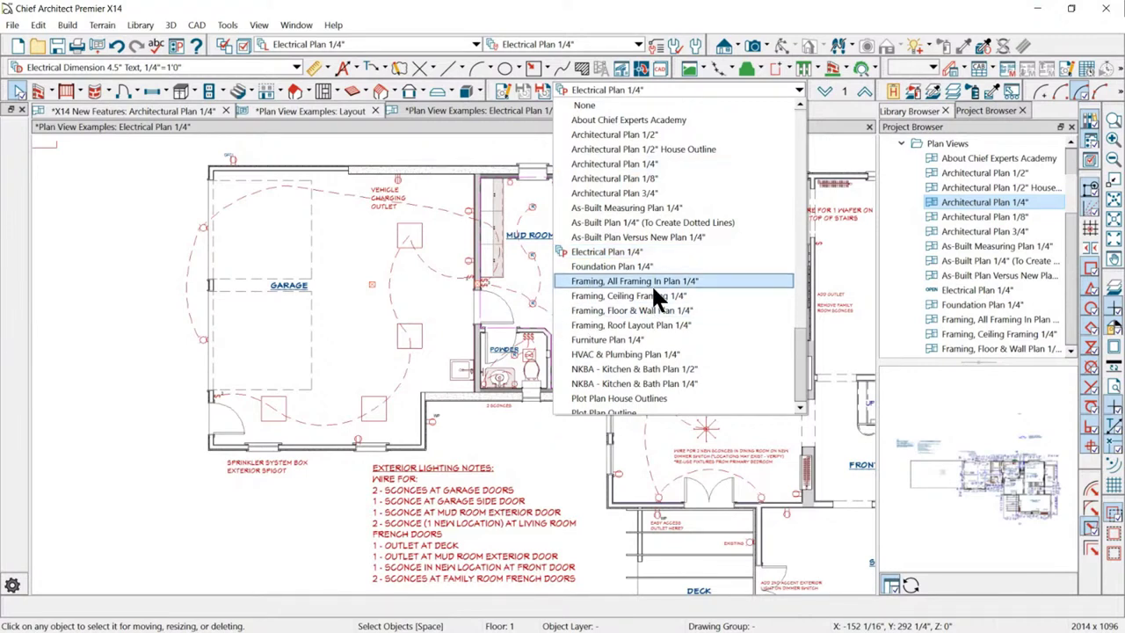
{"action": "left_click", "coordinate": [642, 24]}
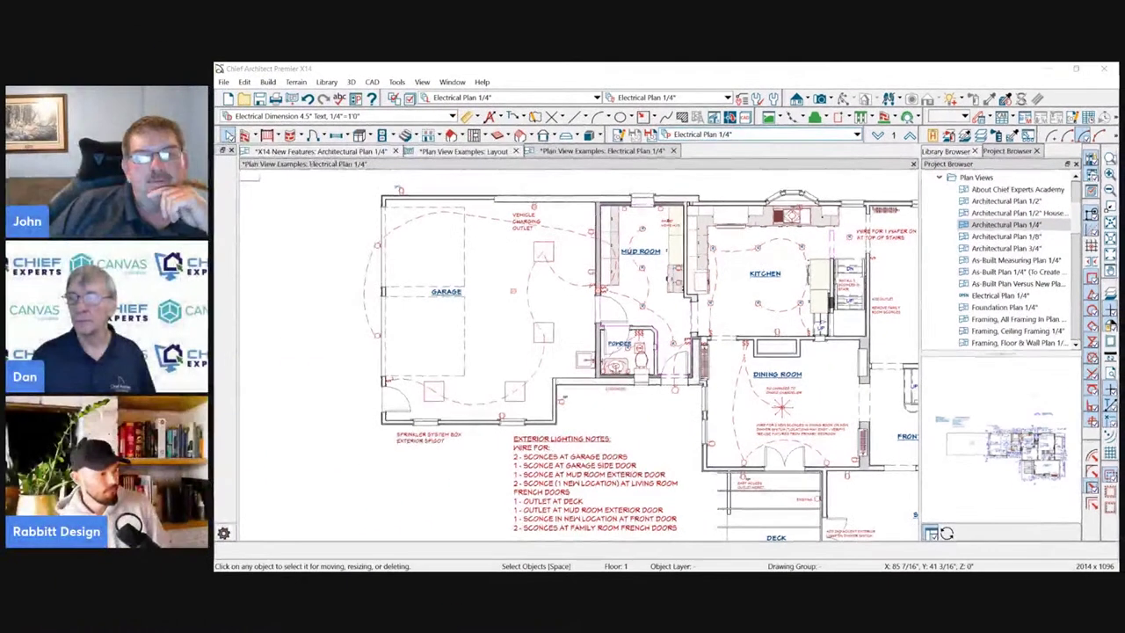
Switch the plan to the Architectural Plan 1/4" view.
{"action": "left_click", "coordinate": [675, 97]}
{"action": "left_click", "coordinate": [765, 134]}
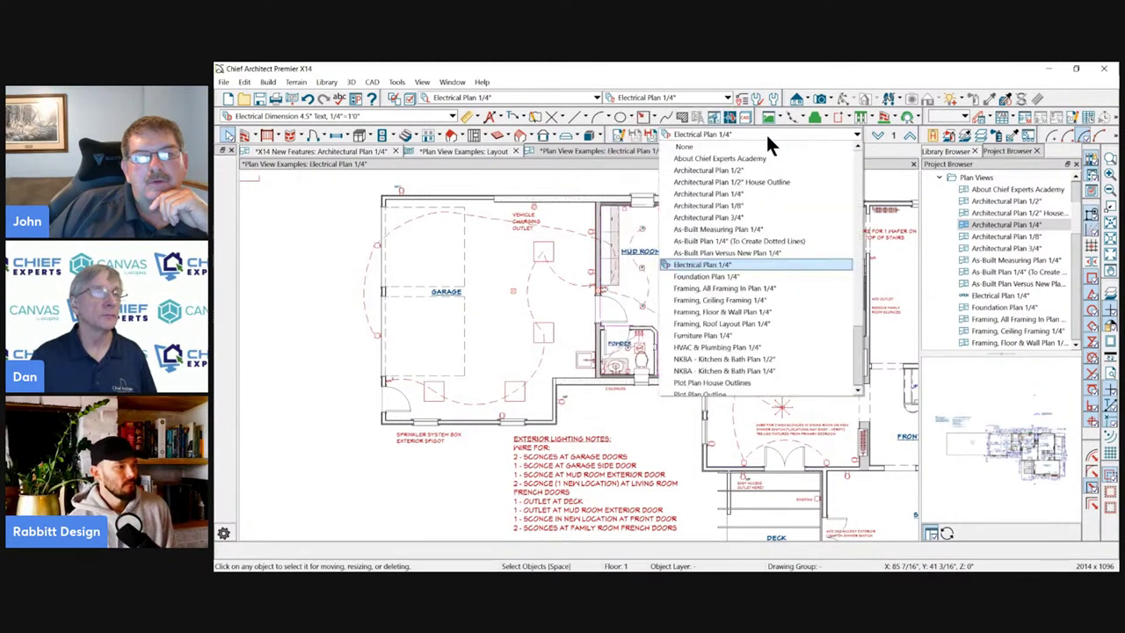
{"action": "left_click", "coordinate": [703, 193]}
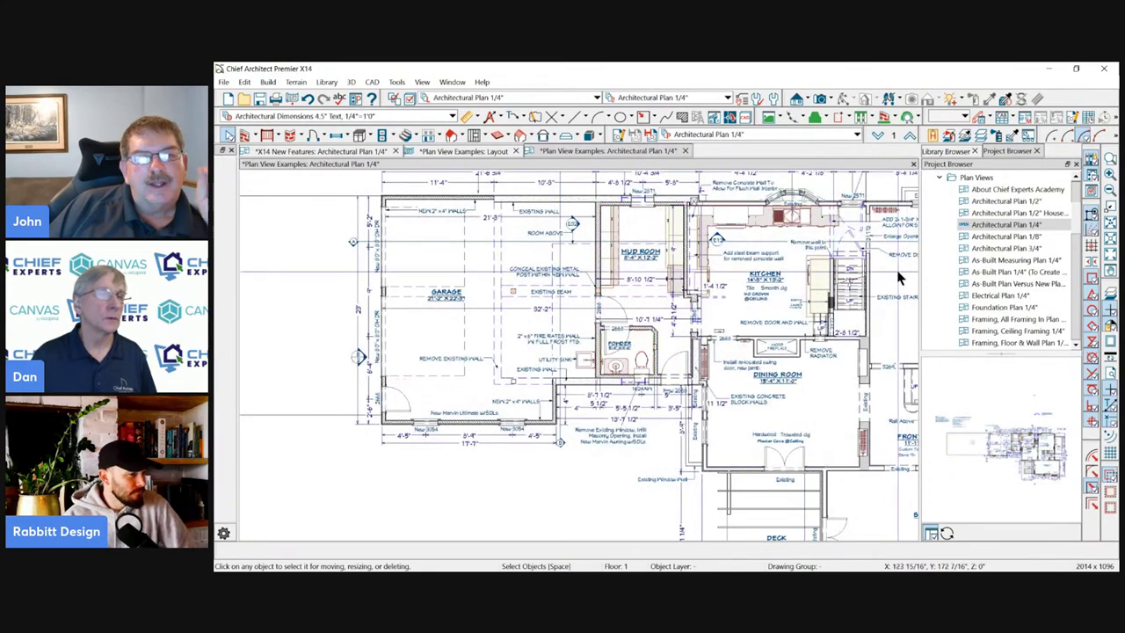
Place a 110V outlet in the garage and answer Yes to show the Electrical layer.
{"action": "scroll", "coordinate": [428, 230], "scroll_direction": "up", "scroll_amount": 2}
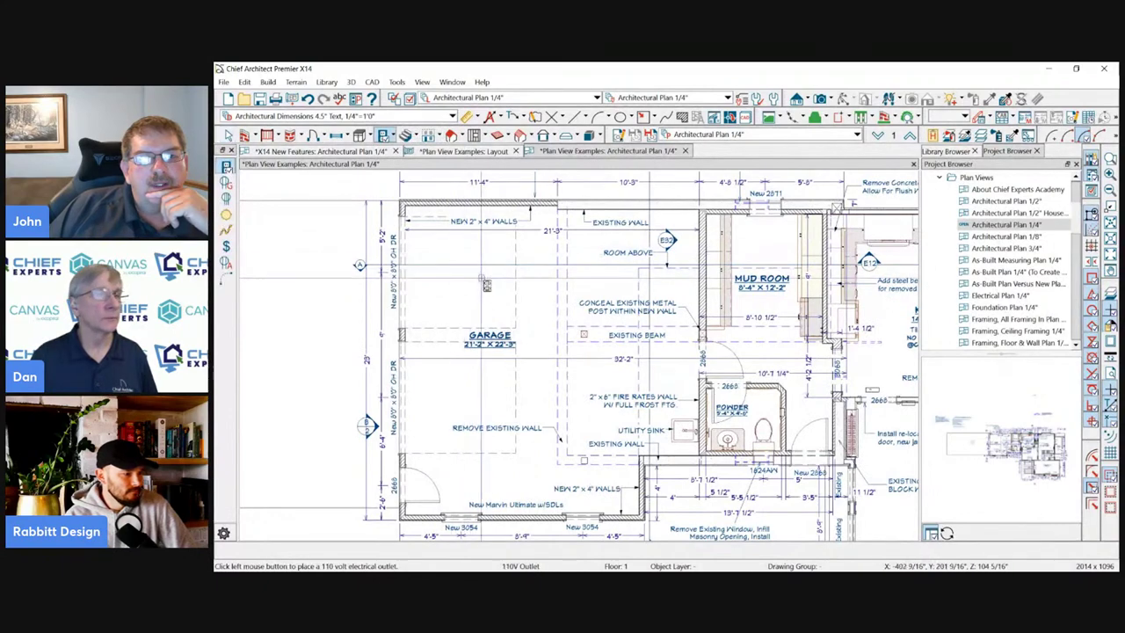
{"action": "scroll", "coordinate": [439, 221], "scroll_direction": "up", "scroll_amount": 3}
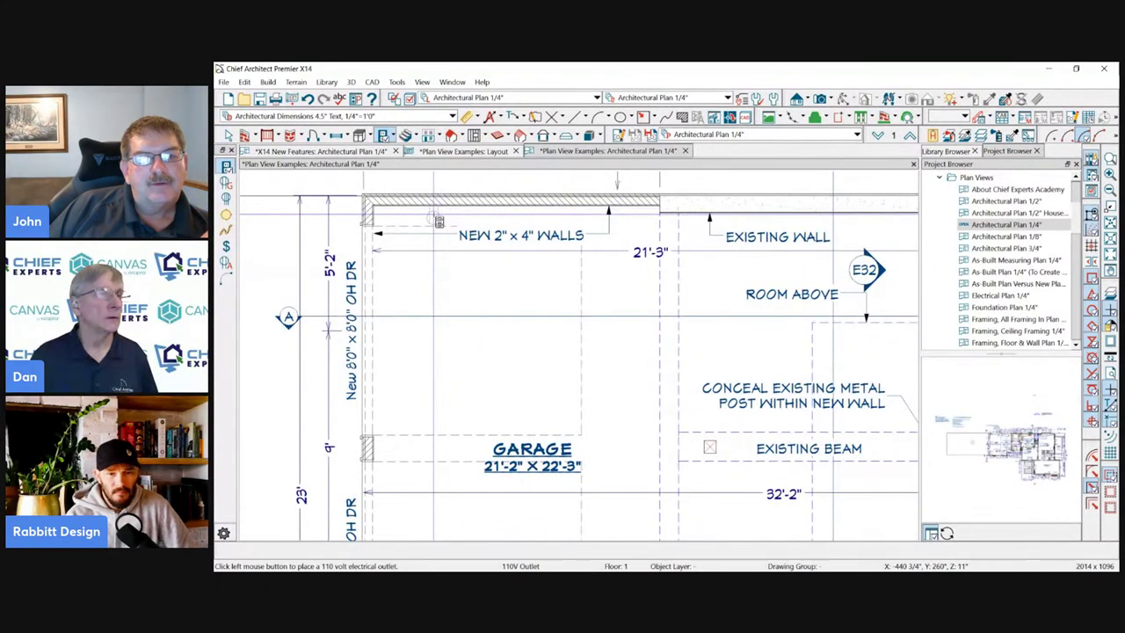
{"action": "left_click", "coordinate": [438, 222]}
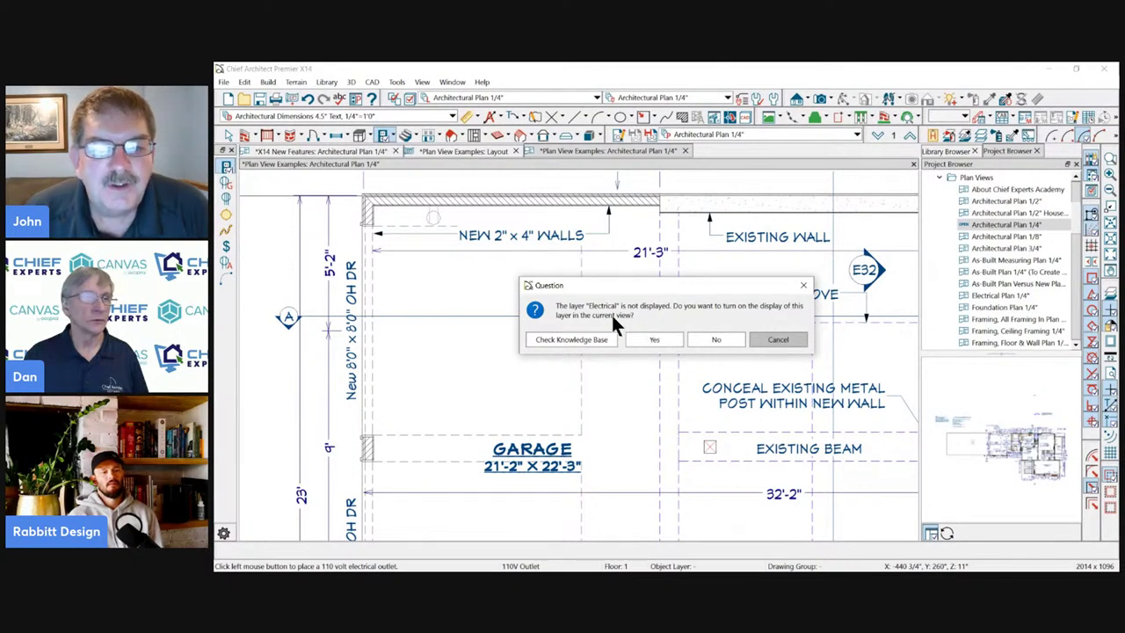
{"action": "left_click", "coordinate": [650, 341]}
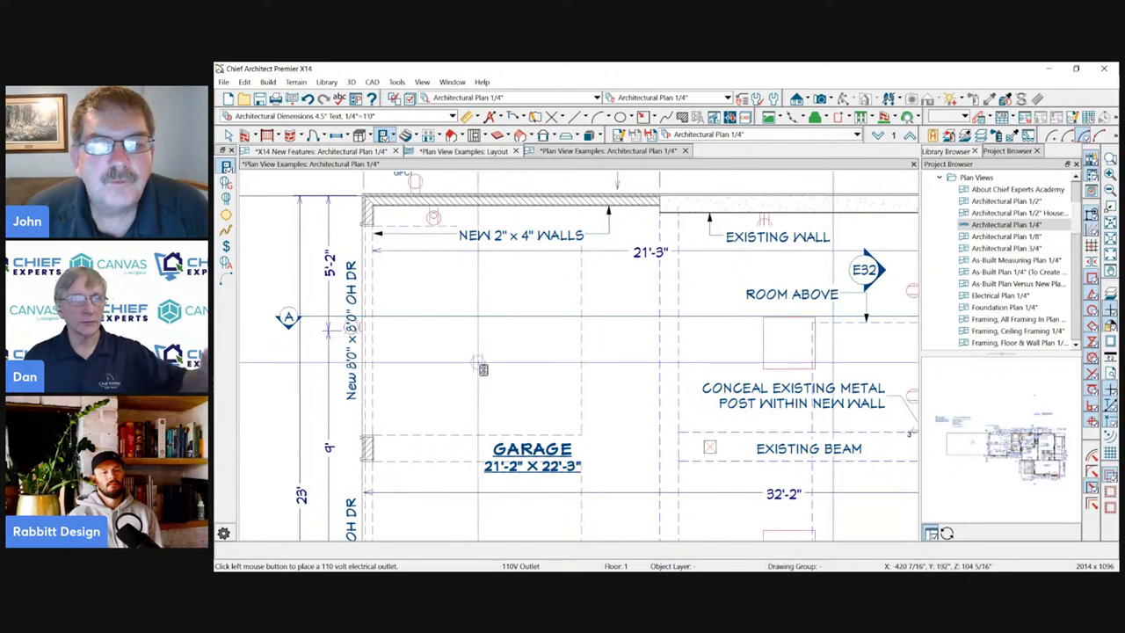
{"action": "scroll", "coordinate": [483, 369], "scroll_direction": "down", "scroll_amount": 1}
{"action": "scroll", "coordinate": [483, 369], "scroll_direction": "down", "scroll_amount": 2}
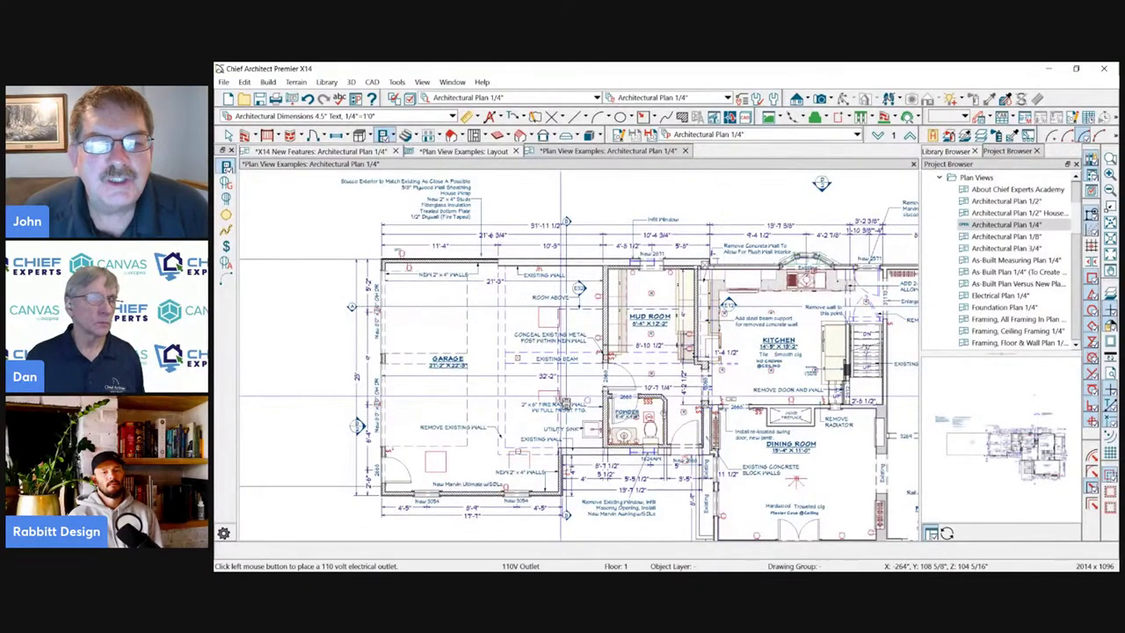
{"action": "scroll", "coordinate": [428, 344], "scroll_direction": "up", "scroll_amount": 1}
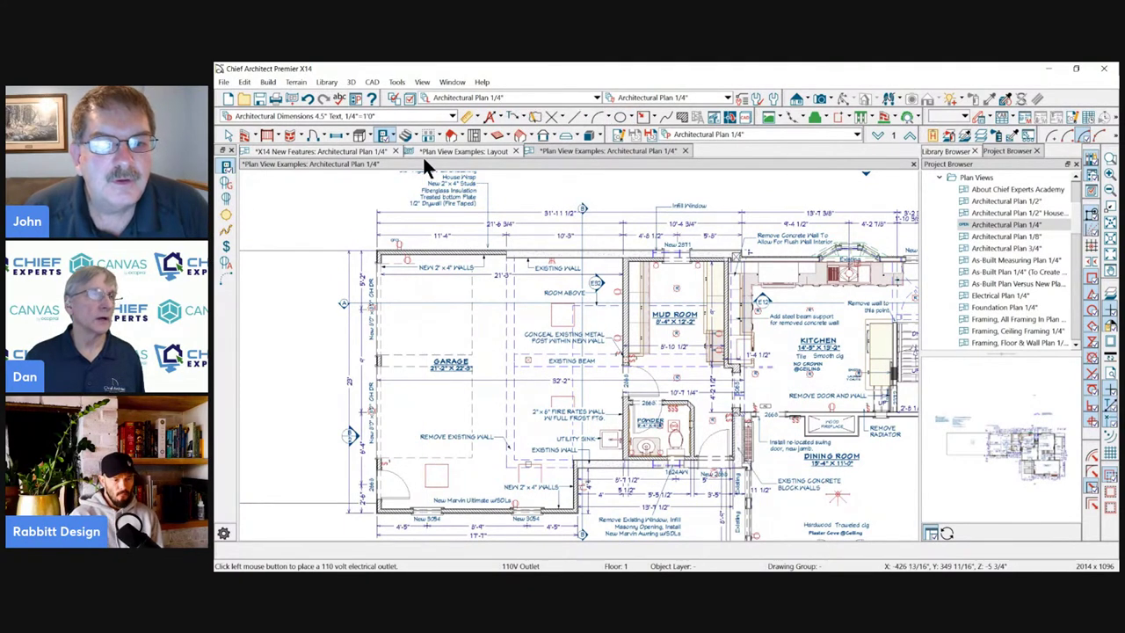
Undo the outlet placement that turned on the Electrical layer.
{"action": "left_click", "coordinate": [599, 117]}
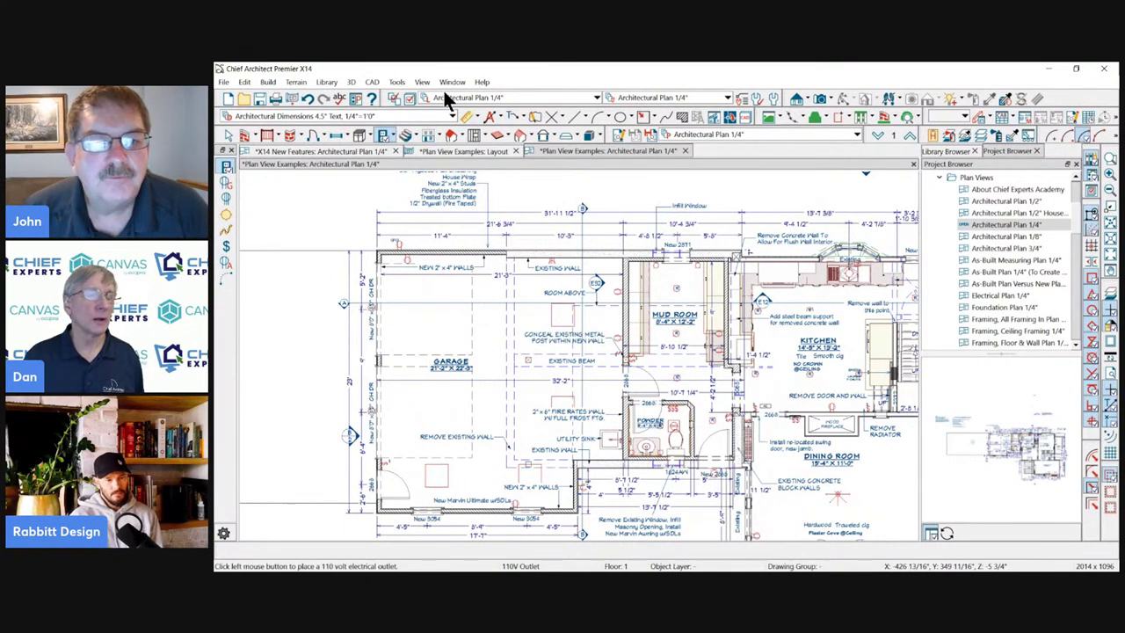
{"action": "left_click", "coordinate": [309, 103]}
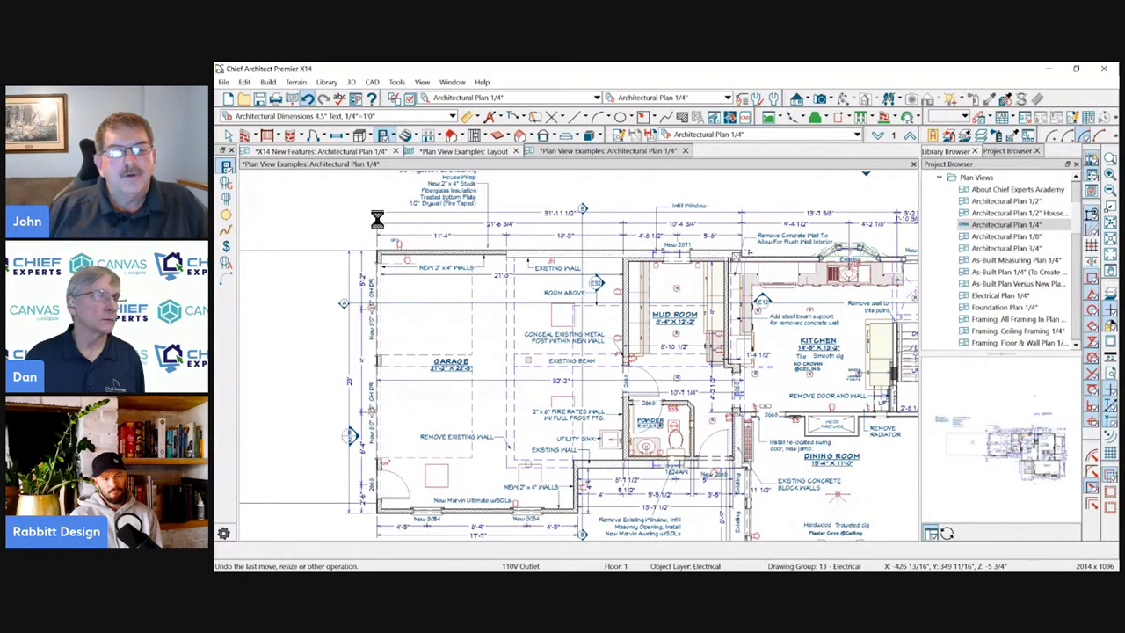
{"action": "scroll", "coordinate": [377, 219], "scroll_direction": "up", "scroll_amount": 2}
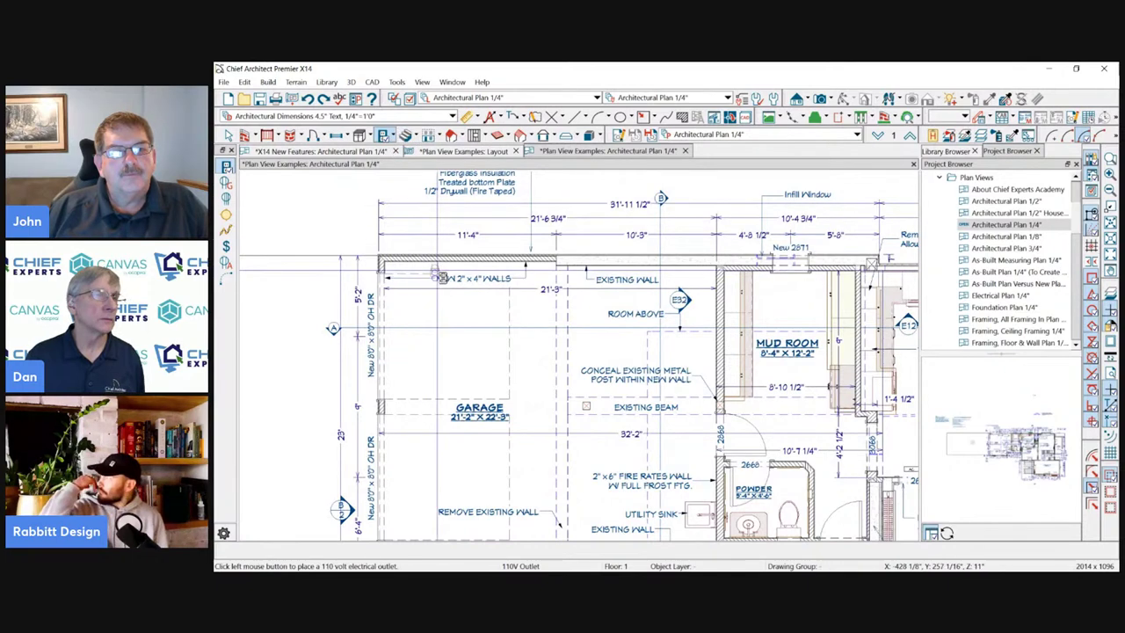
Place a 110V outlet on the garage's north wall, keeping the Electrical layer hidden.
{"action": "left_click", "coordinate": [586, 341]}
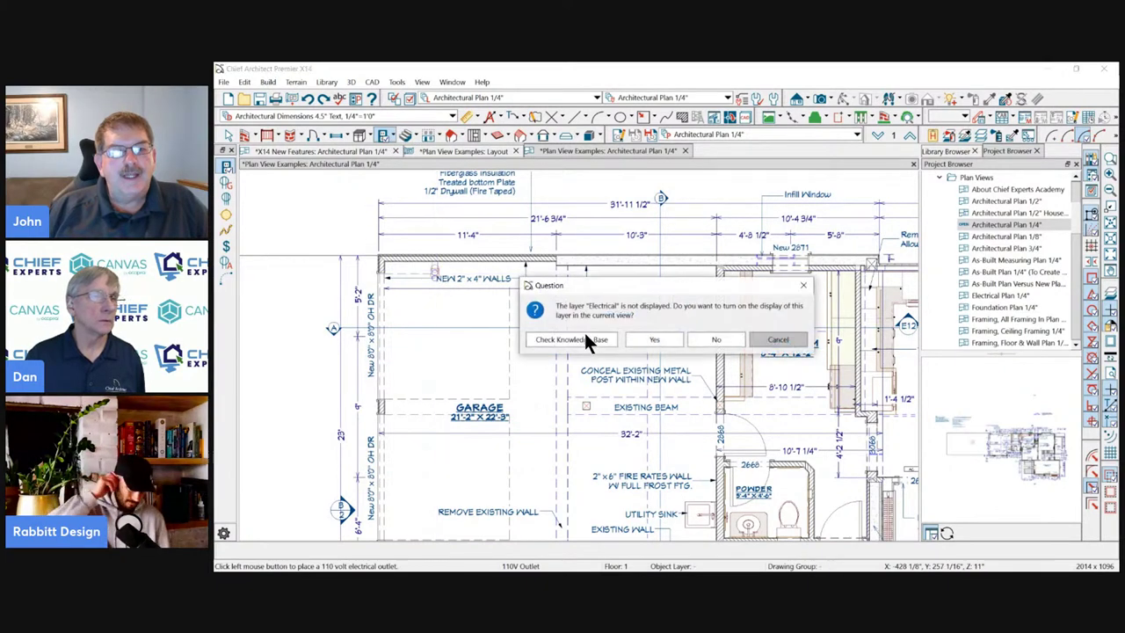
{"action": "left_click", "coordinate": [695, 339]}
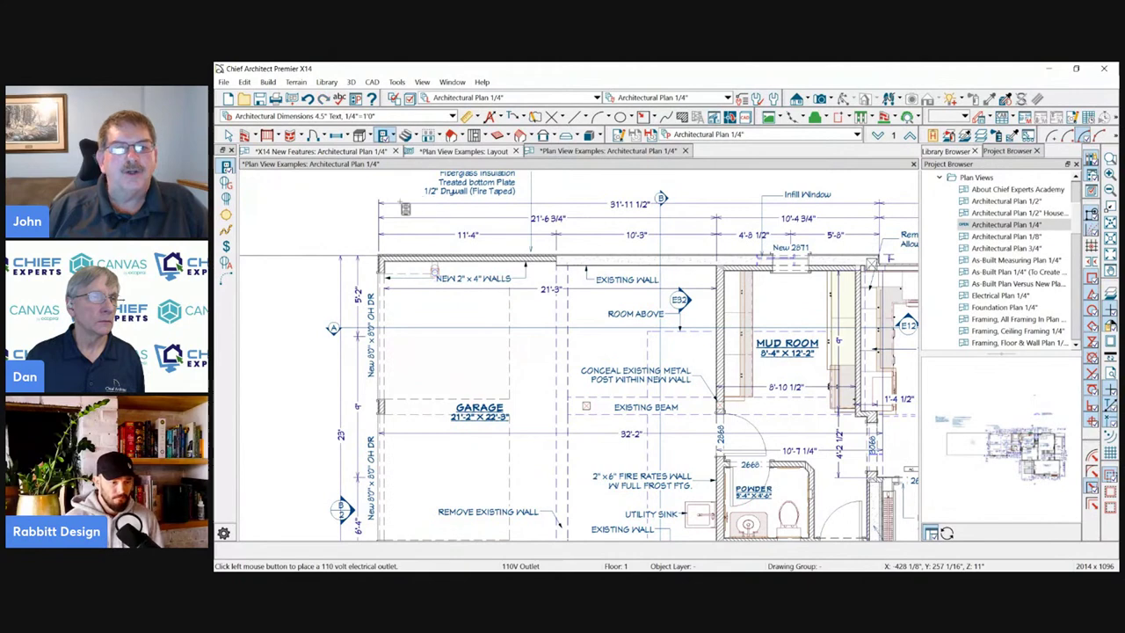
{"action": "scroll", "coordinate": [448, 194], "scroll_direction": "up", "scroll_amount": 1}
{"action": "key", "text": "space"}
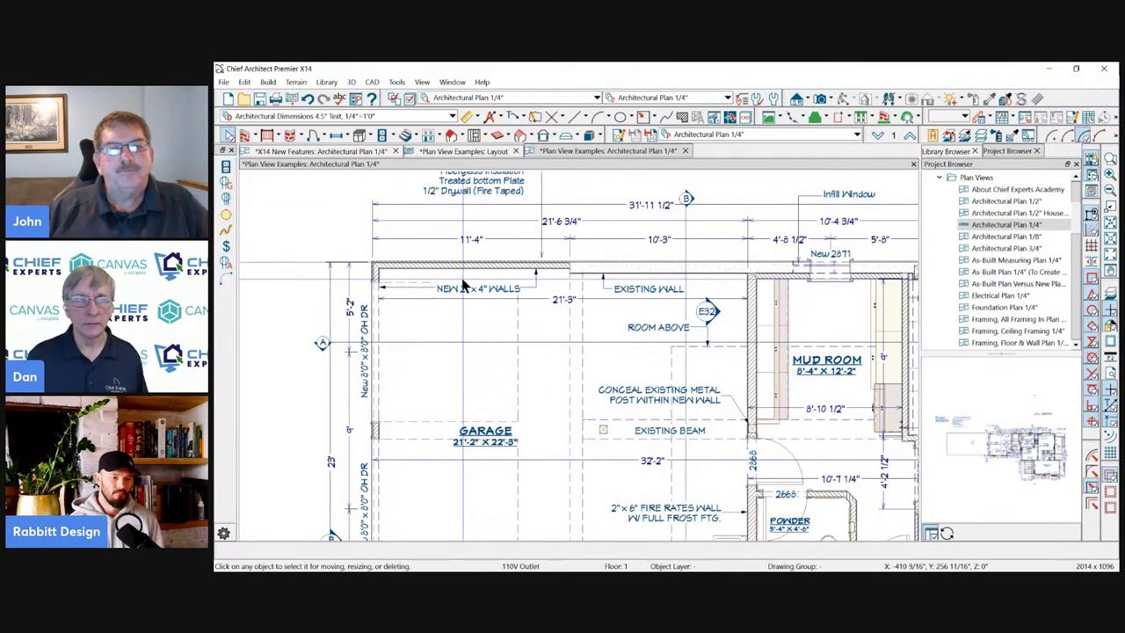
{"action": "left_click", "coordinate": [769, 135]}
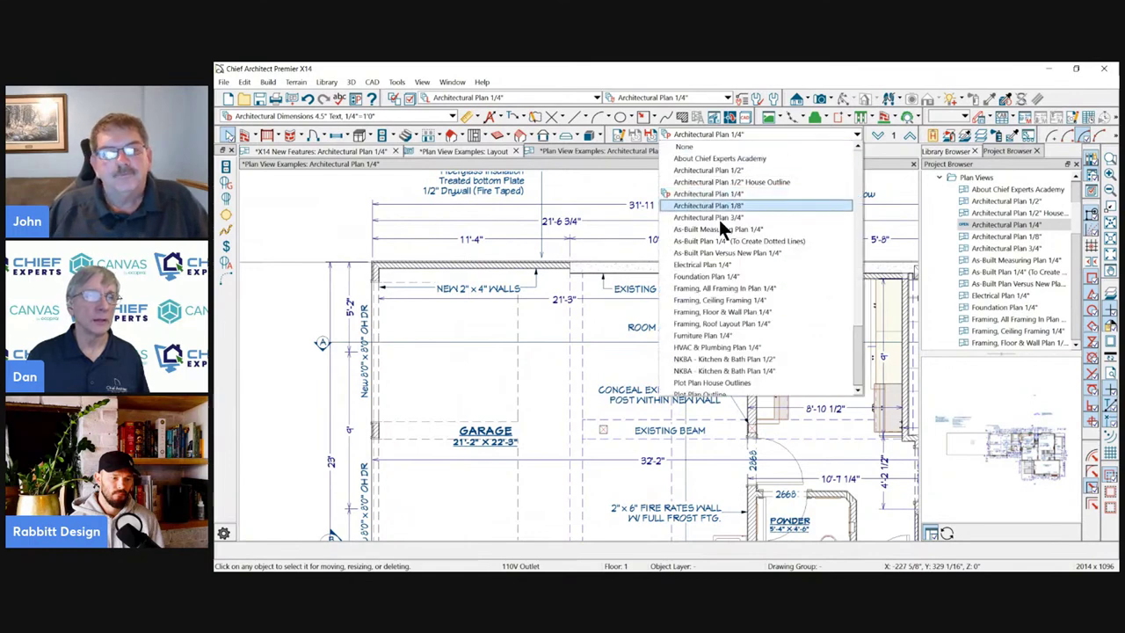
Set the plan's layer set to Electrical Plan 1/4" and recheck the Layer Set list without changing it.
{"action": "left_click", "coordinate": [704, 264]}
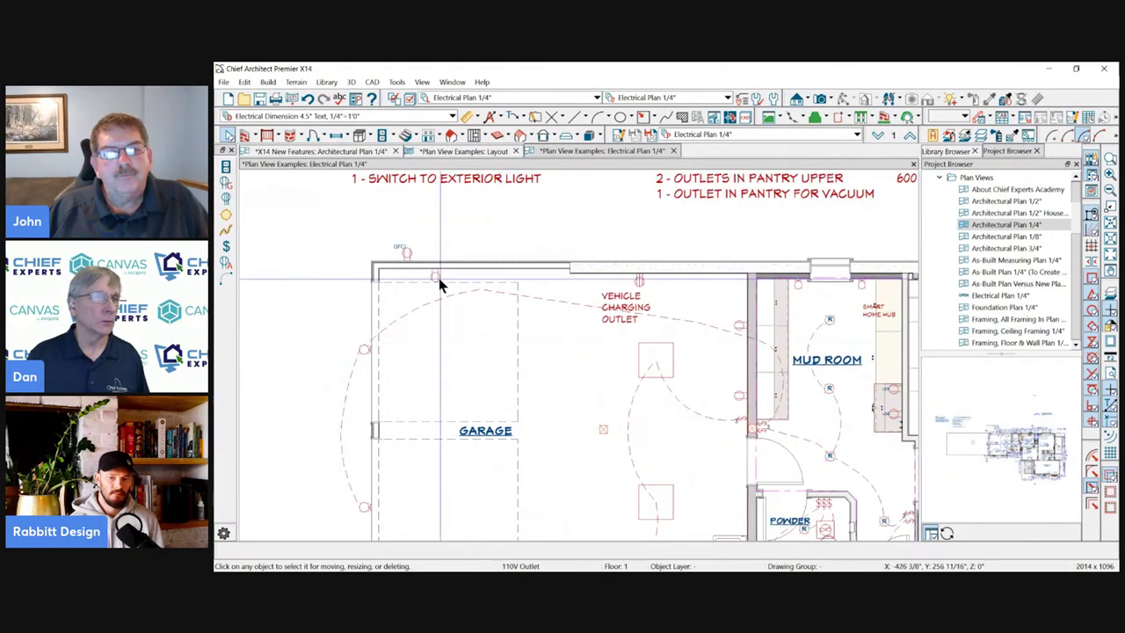
{"action": "scroll", "coordinate": [404, 242], "scroll_direction": "down", "scroll_amount": 2}
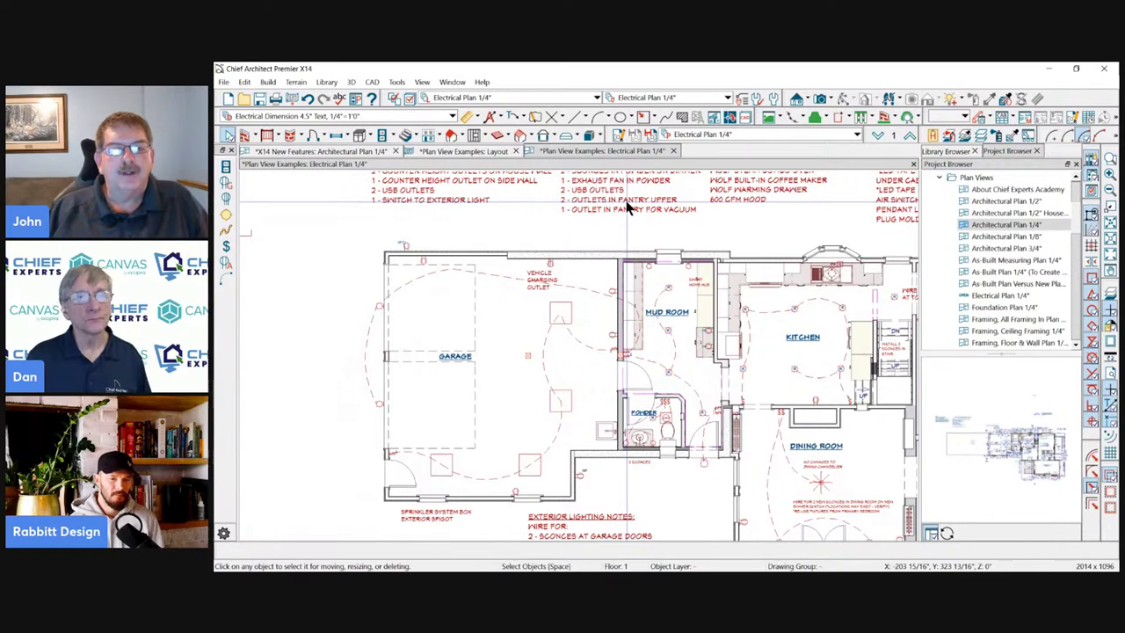
{"action": "left_click", "coordinate": [539, 96]}
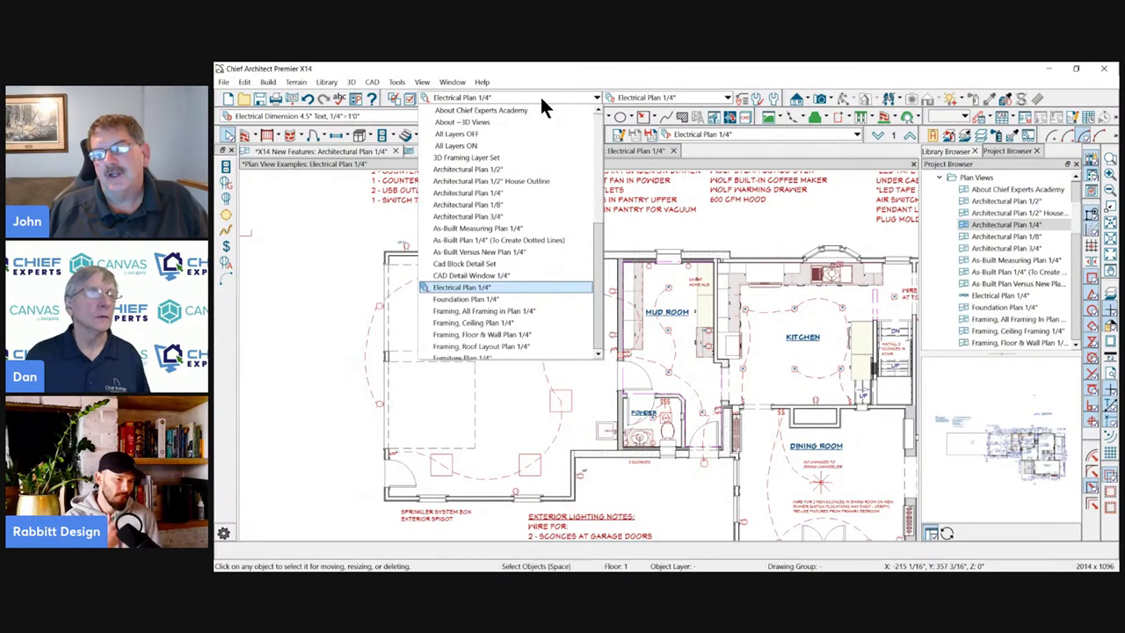
{"action": "left_click", "coordinate": [542, 99]}
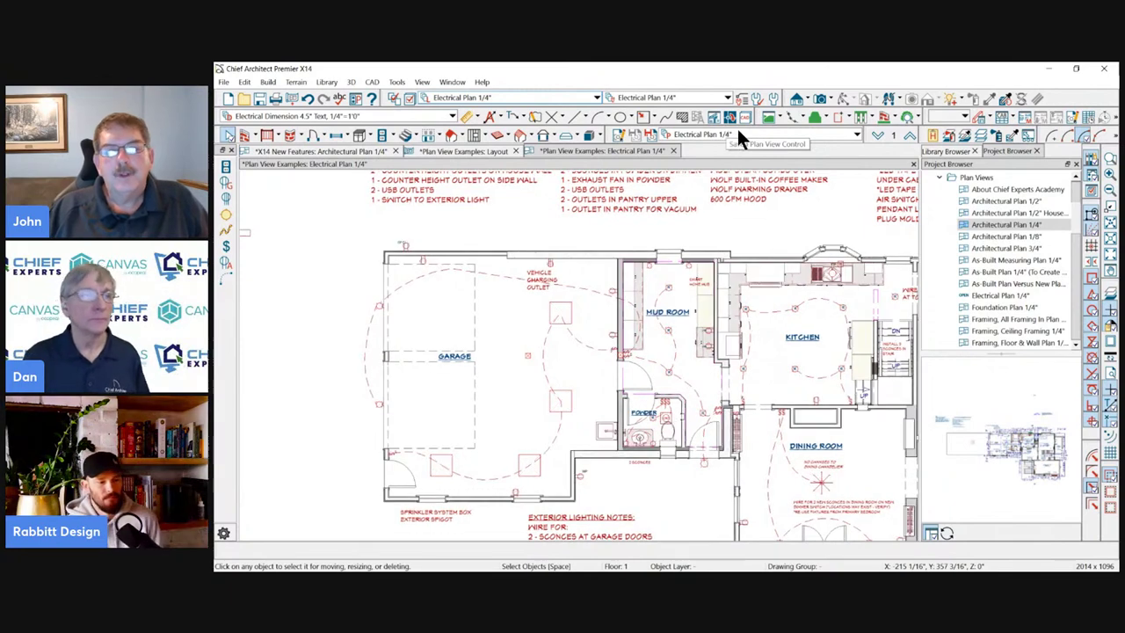
{"action": "scroll", "coordinate": [290, 230], "scroll_direction": "down", "scroll_amount": 1}
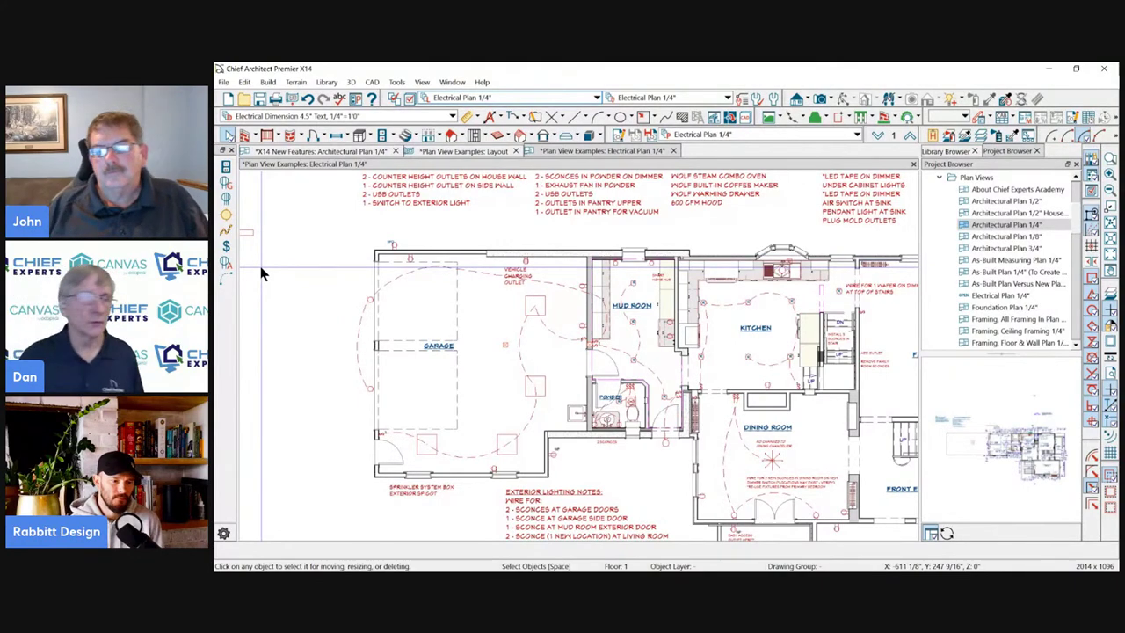
{"action": "scroll", "coordinate": [610, 225], "scroll_direction": "up", "scroll_amount": 2}
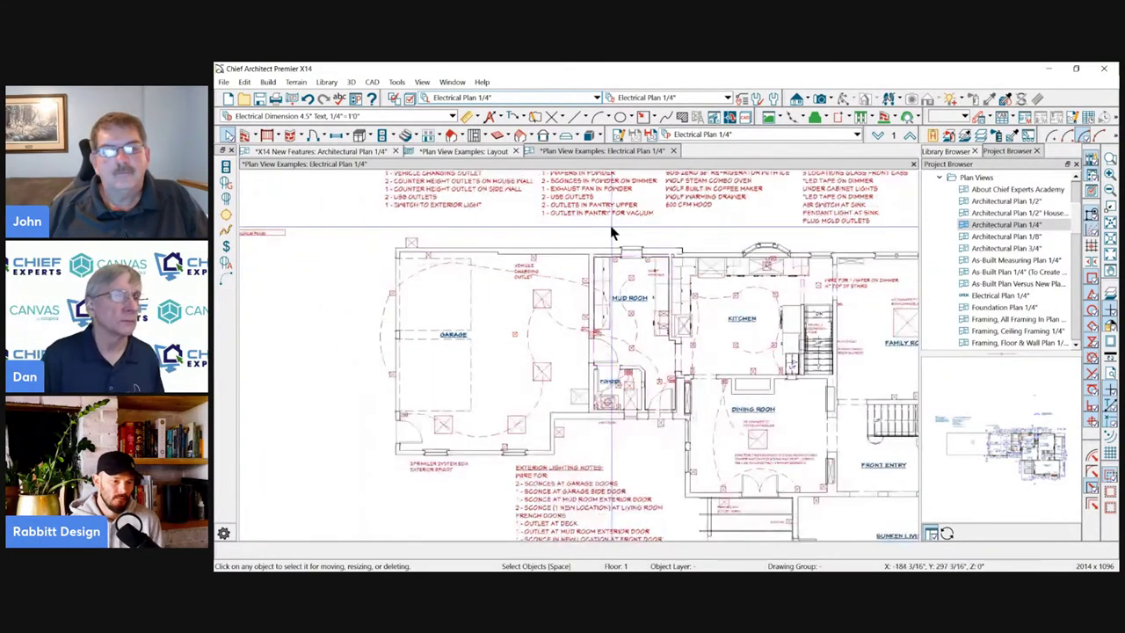
{"action": "scroll", "coordinate": [390, 303], "scroll_direction": "up", "scroll_amount": 1}
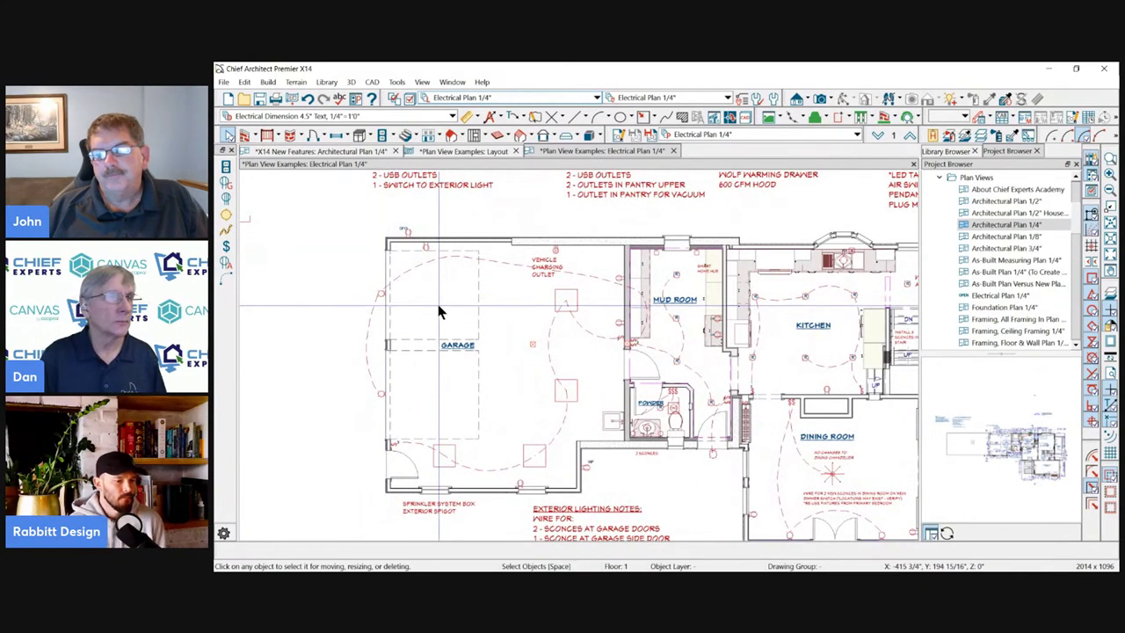
{"action": "scroll", "coordinate": [623, 177], "scroll_direction": "down", "scroll_amount": 2}
{"action": "left_click", "coordinate": [754, 133]}
{"action": "left_click", "coordinate": [699, 134]}
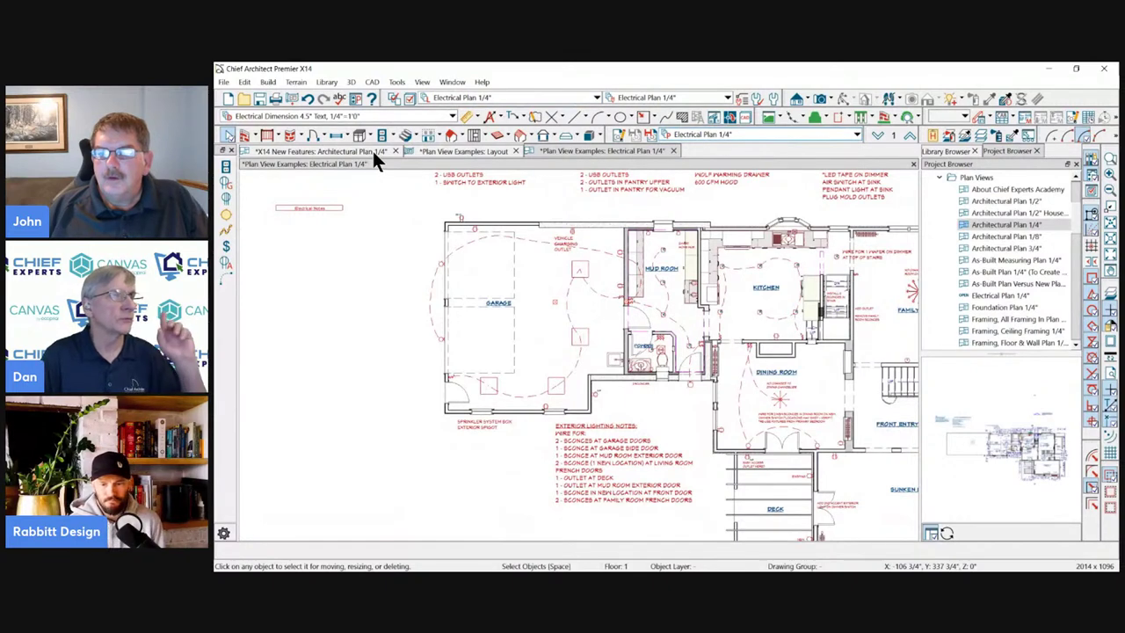
Switch windows to the Plan View Examples layout and select the plan's layout box.
{"action": "key", "text": "ctrl+Tab"}
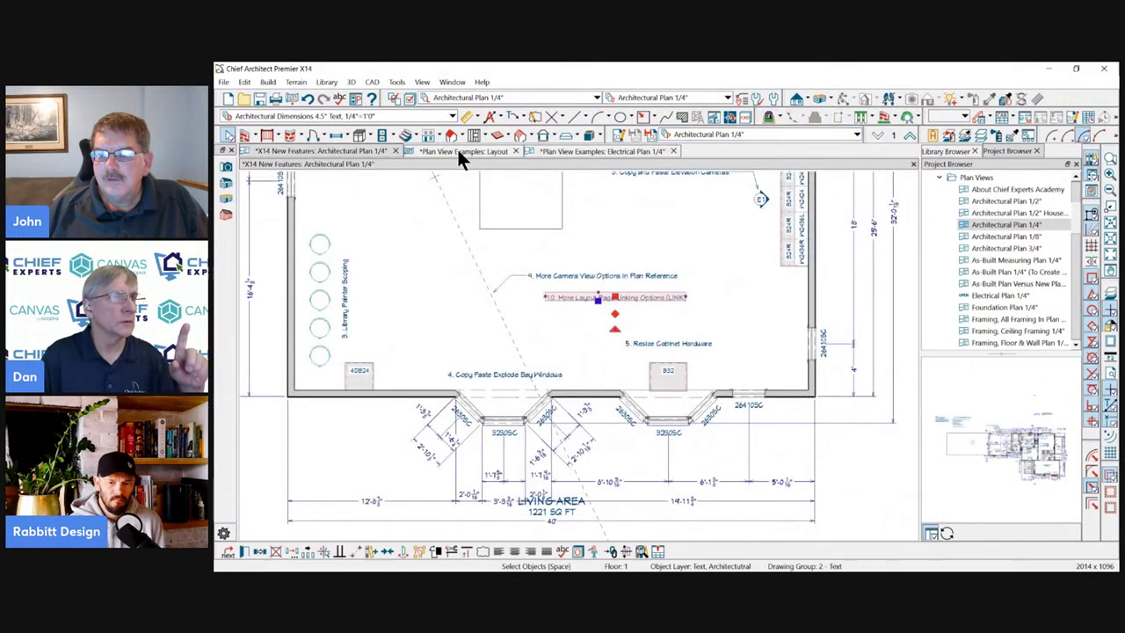
{"action": "key", "text": "ctrl+Tab"}
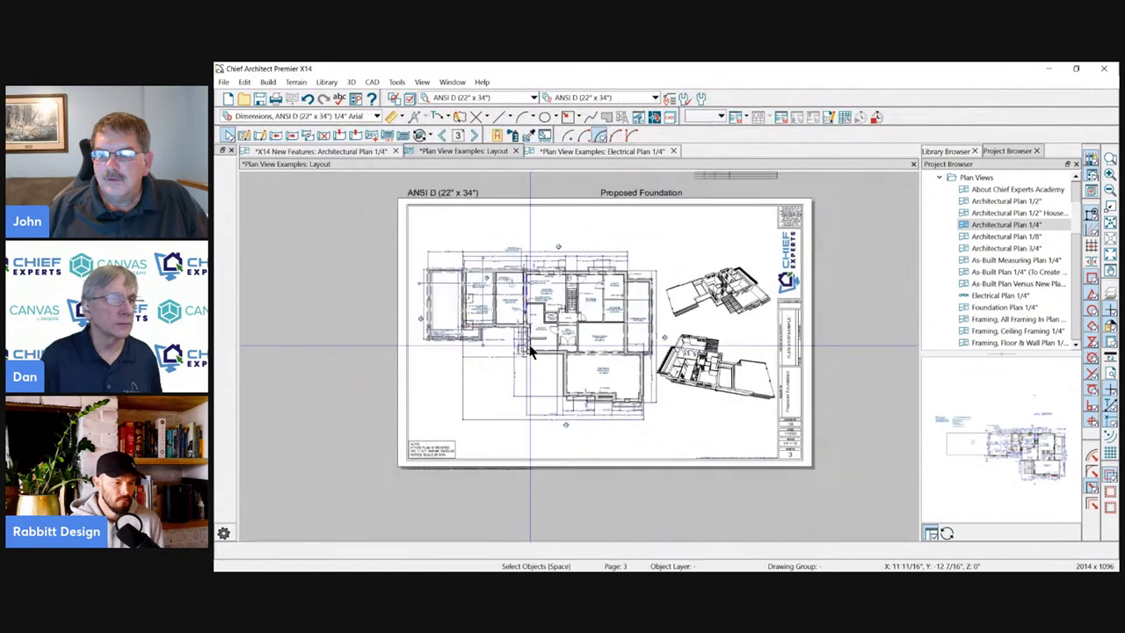
{"action": "left_click", "coordinate": [533, 326]}
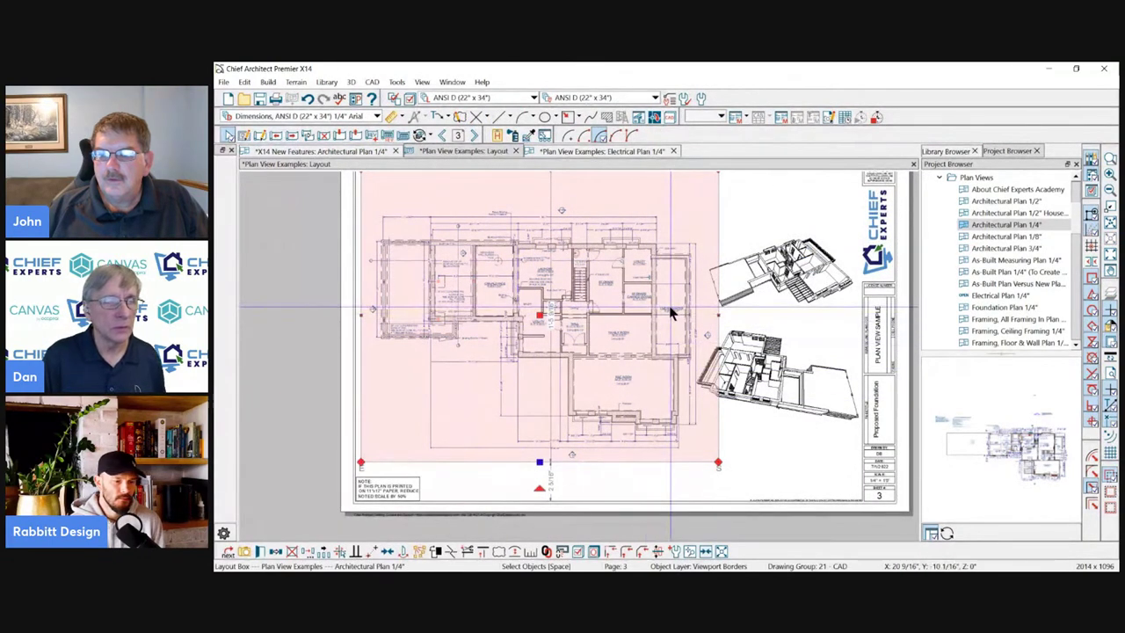
{"action": "scroll", "coordinate": [670, 312], "scroll_direction": "up", "scroll_amount": 1}
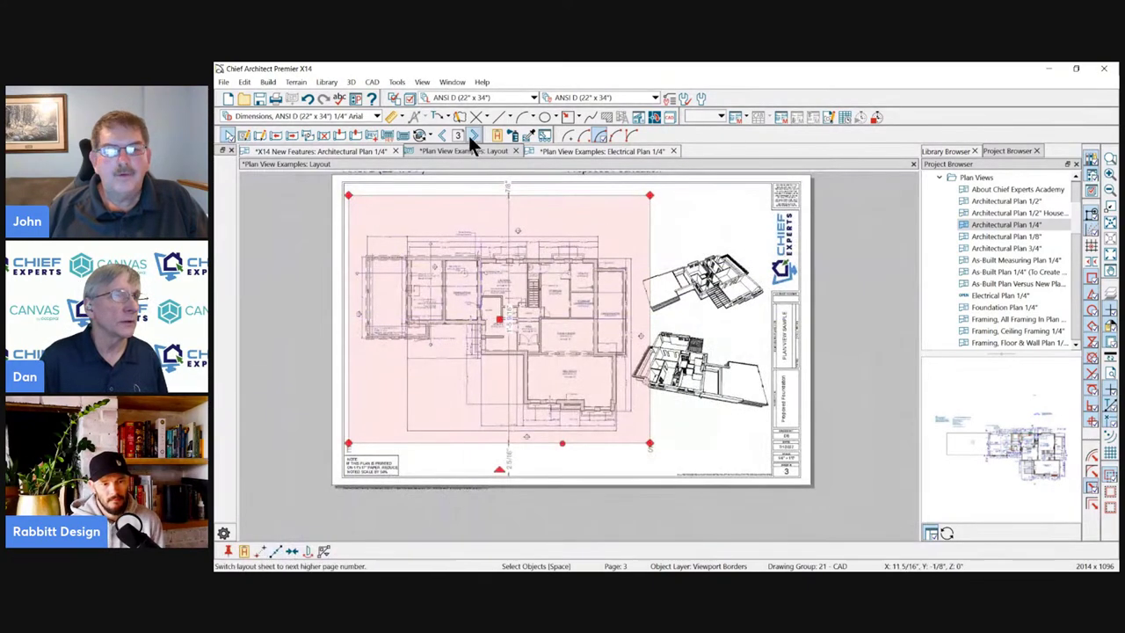
Page forward through the layout to the empty sheet 11.
{"action": "left_click", "coordinate": [471, 133]}
{"action": "left_click", "coordinate": [471, 133]}
{"action": "left_click", "coordinate": [471, 134]}
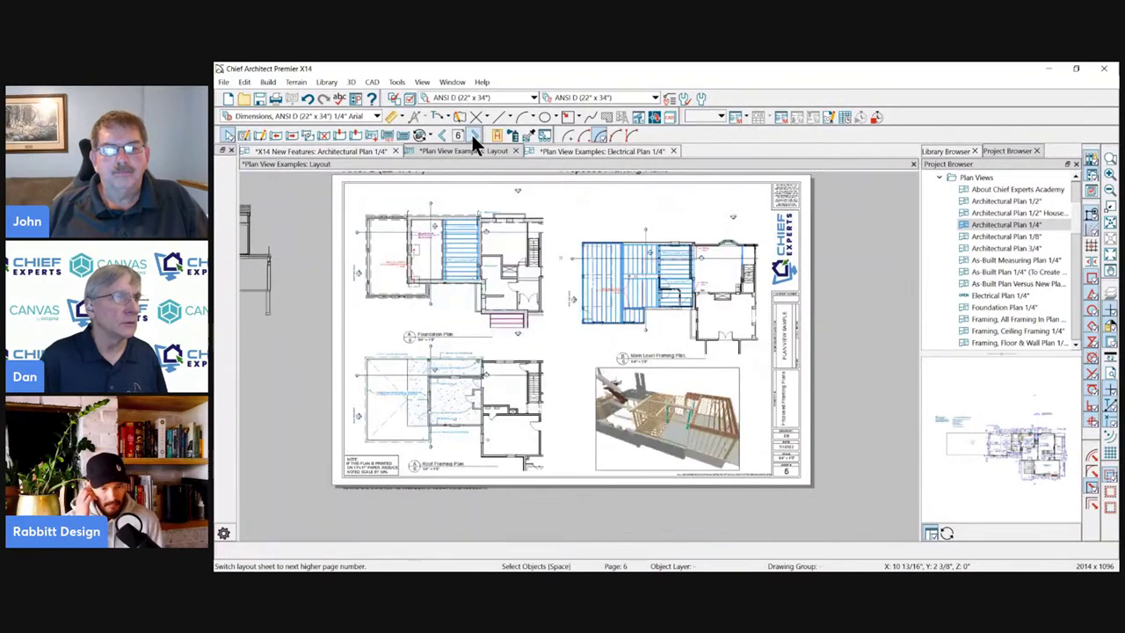
{"action": "left_click", "coordinate": [471, 134]}
{"action": "left_click", "coordinate": [471, 134]}
{"action": "left_click", "coordinate": [471, 133]}
{"action": "left_click", "coordinate": [471, 134]}
{"action": "left_click", "coordinate": [471, 133]}
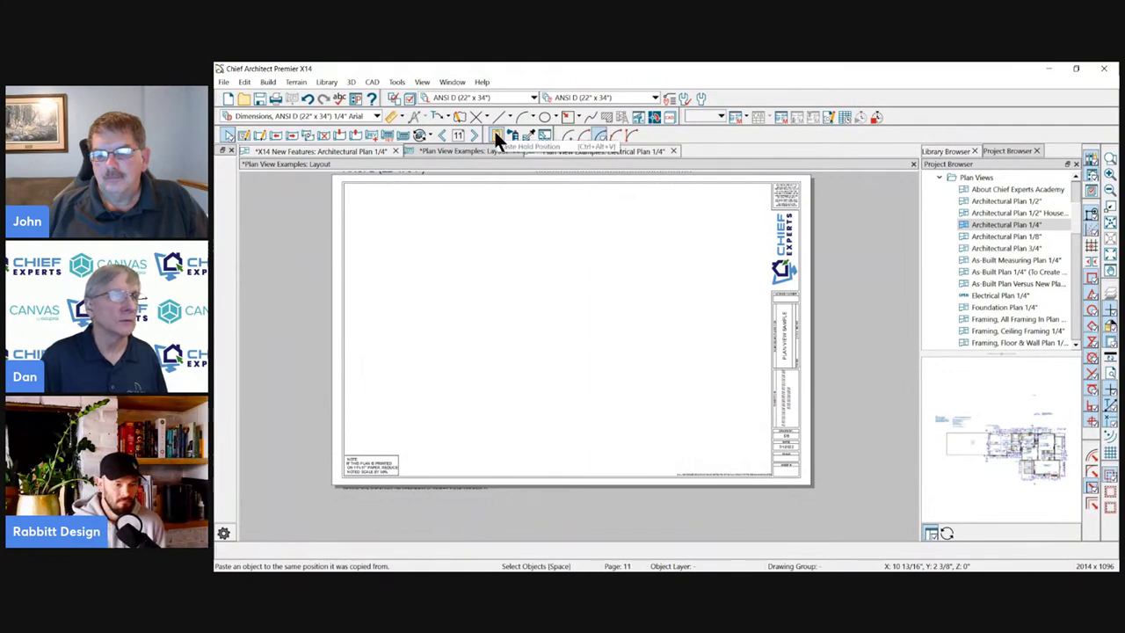
Paste the copied Architectural Plan 1/4" layout box onto page 11 with Paste Hold Position.
{"action": "left_click", "coordinate": [244, 81]}
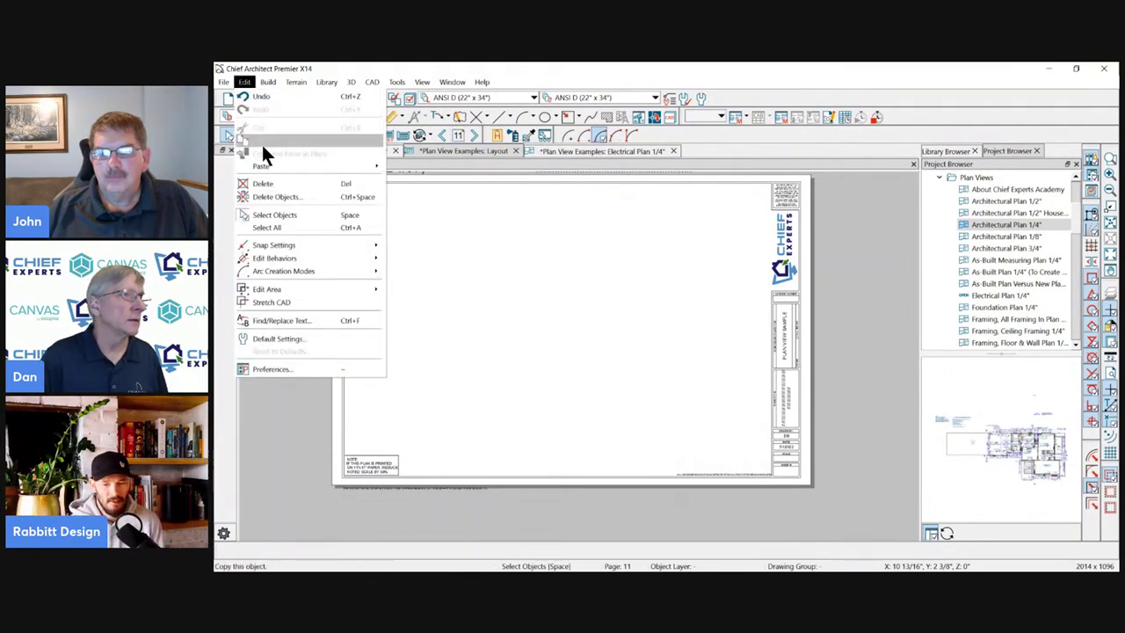
{"action": "mouse_move", "coordinate": [261, 166]}
{"action": "left_click", "coordinate": [431, 178]}
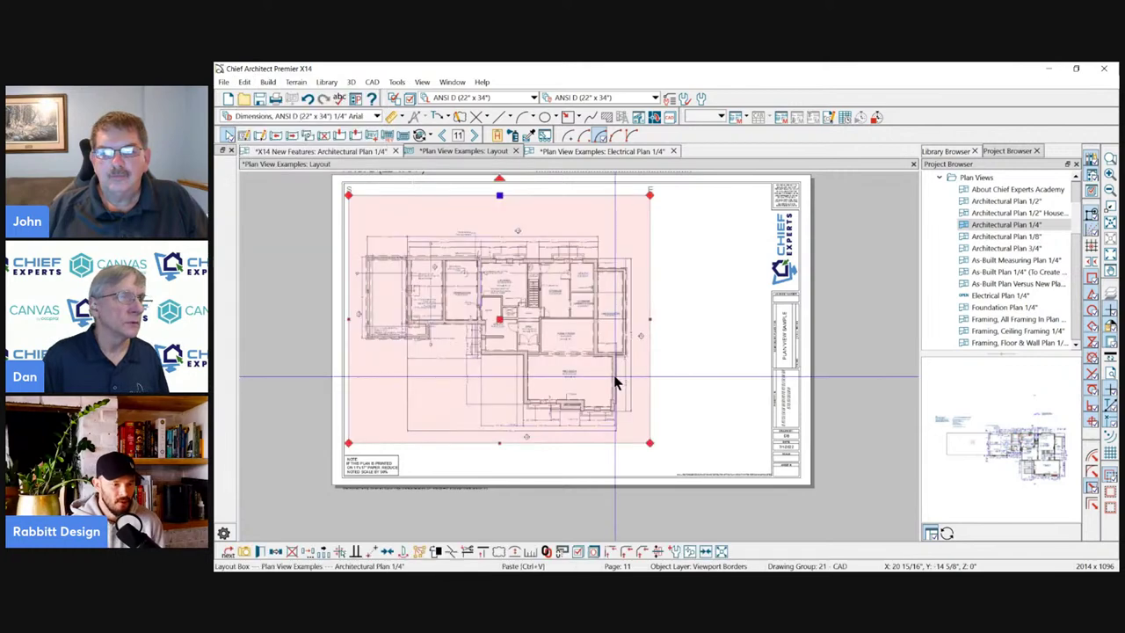
{"action": "scroll", "coordinate": [371, 293], "scroll_direction": "up", "scroll_amount": 4}
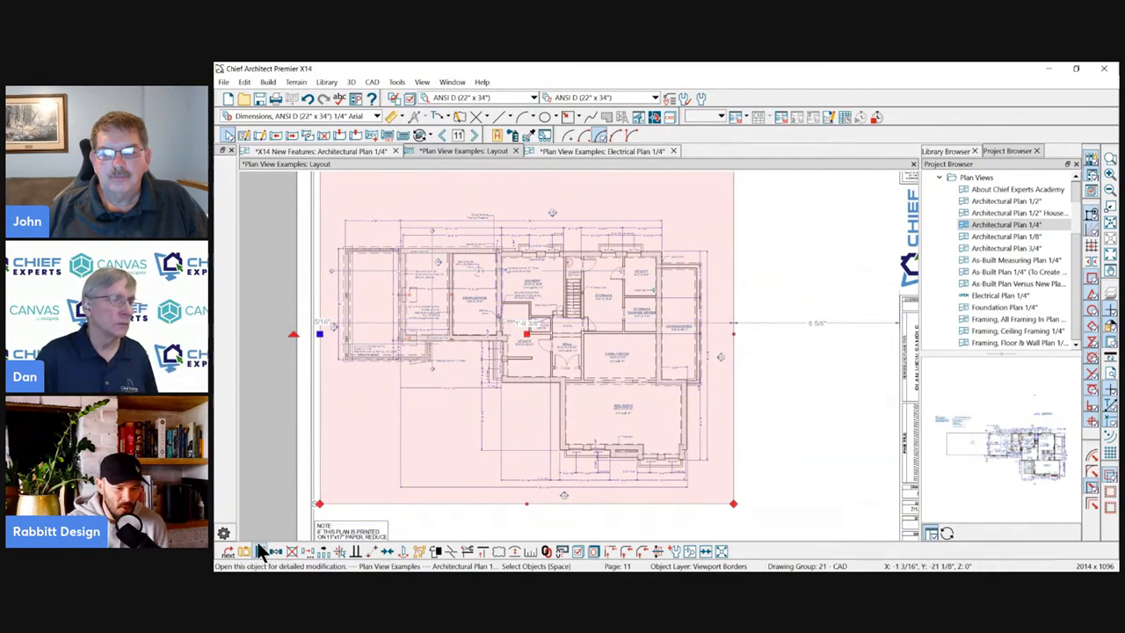
{"action": "scroll", "coordinate": [519, 334], "scroll_direction": "down", "scroll_amount": 2}
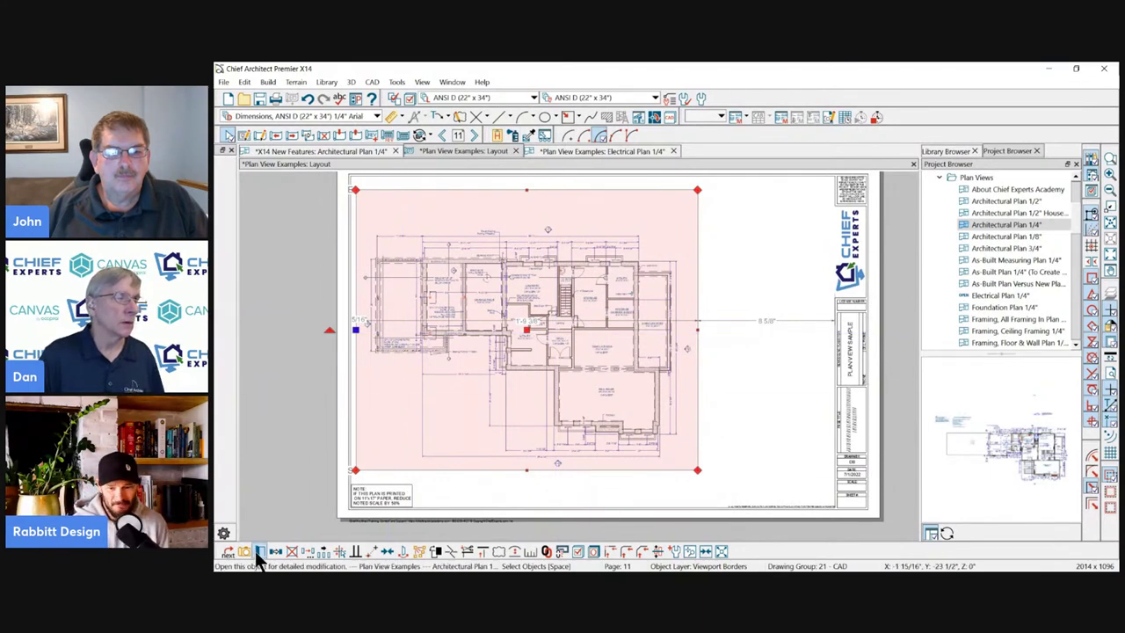
{"action": "left_click", "coordinate": [497, 137]}
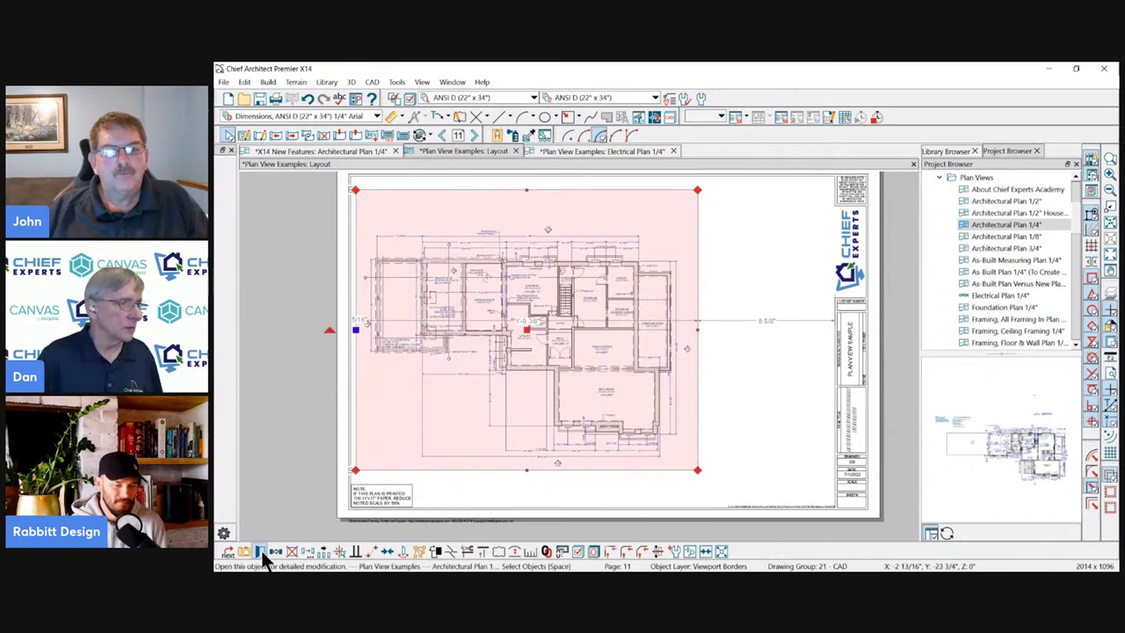
{"action": "left_click", "coordinate": [497, 137]}
{"action": "scroll", "coordinate": [289, 237], "scroll_direction": "up", "scroll_amount": 2}
{"action": "left_click", "coordinate": [281, 220]}
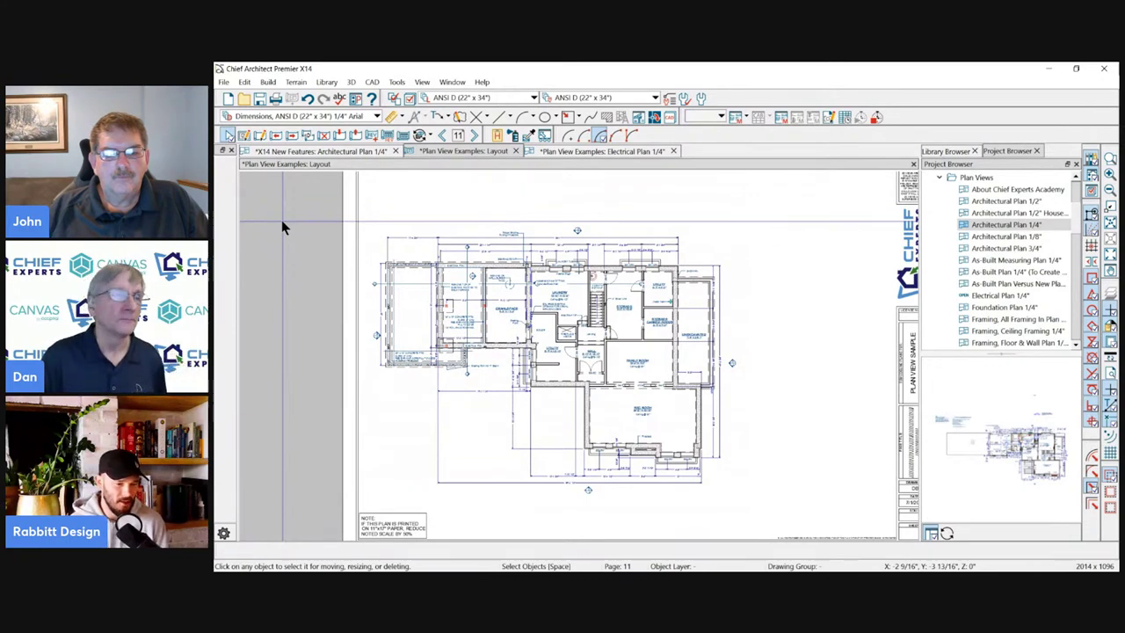
Relink page 11's plan box to the Electrical Plan 1/4" view.
{"action": "left_click", "coordinate": [472, 276]}
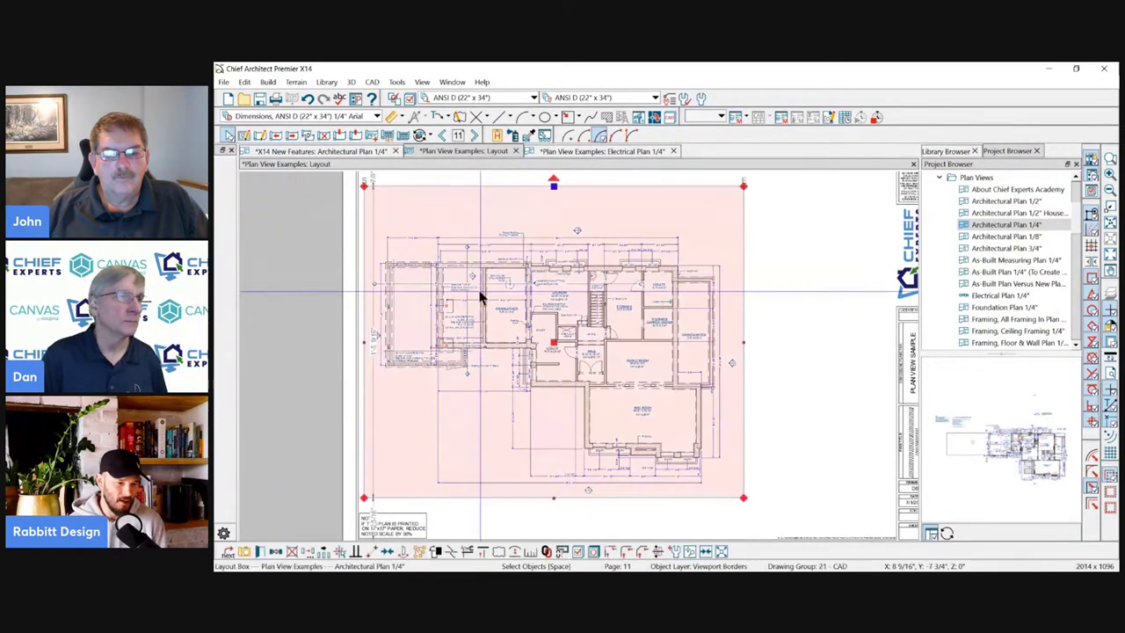
{"action": "left_click", "coordinate": [272, 551]}
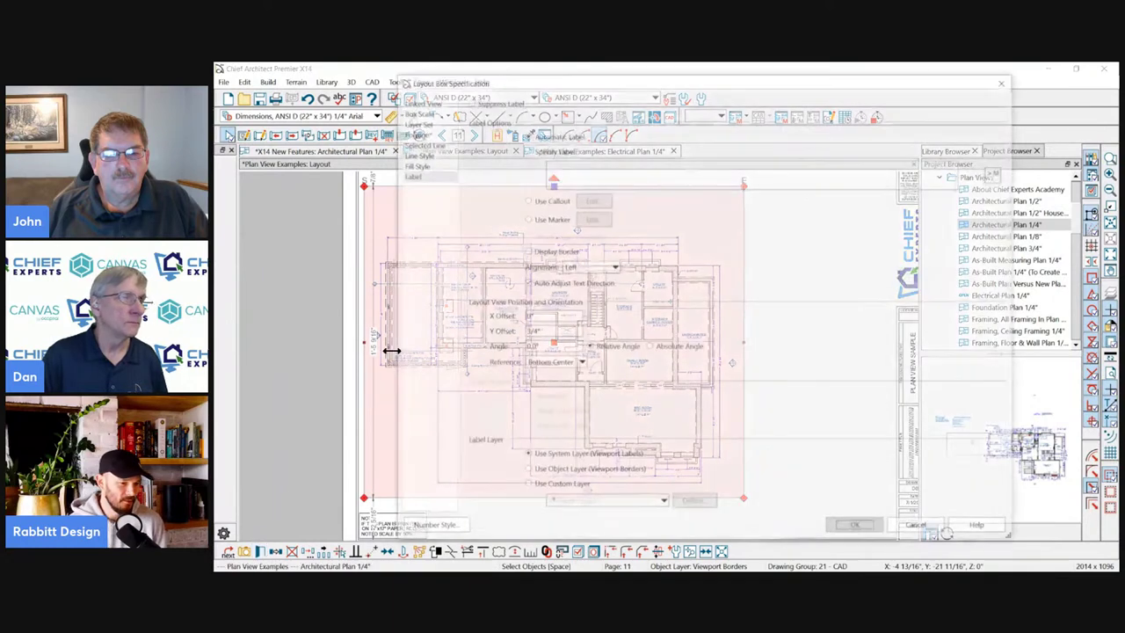
{"action": "left_click_drag", "start_coordinate": [550, 77], "coordinate": [589, 93]}
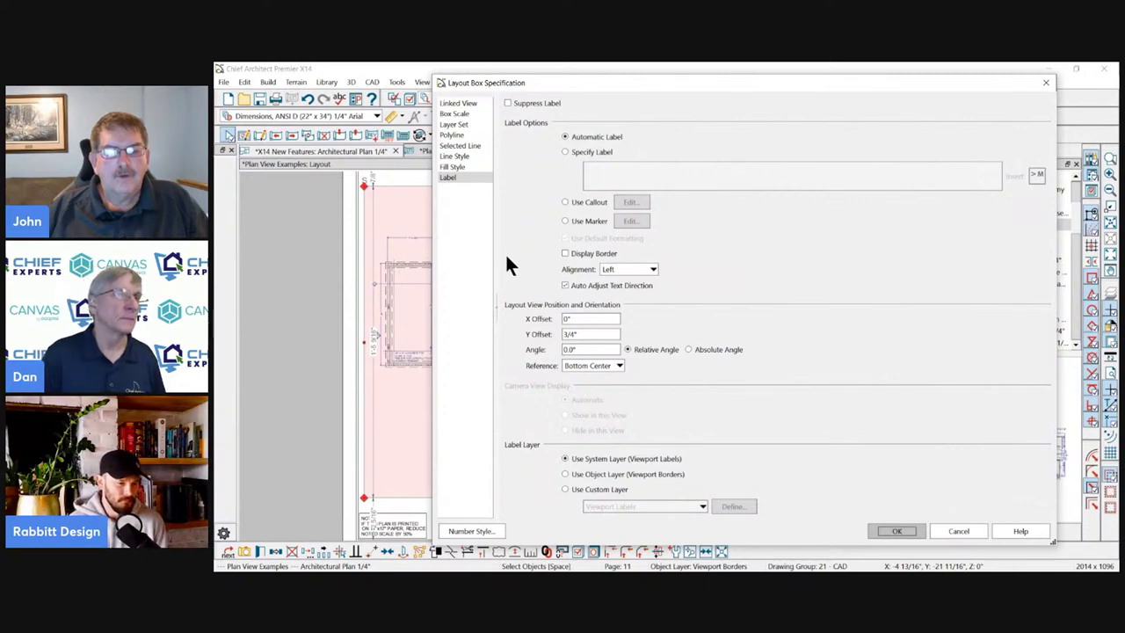
{"action": "left_click_drag", "start_coordinate": [559, 82], "coordinate": [542, 82]}
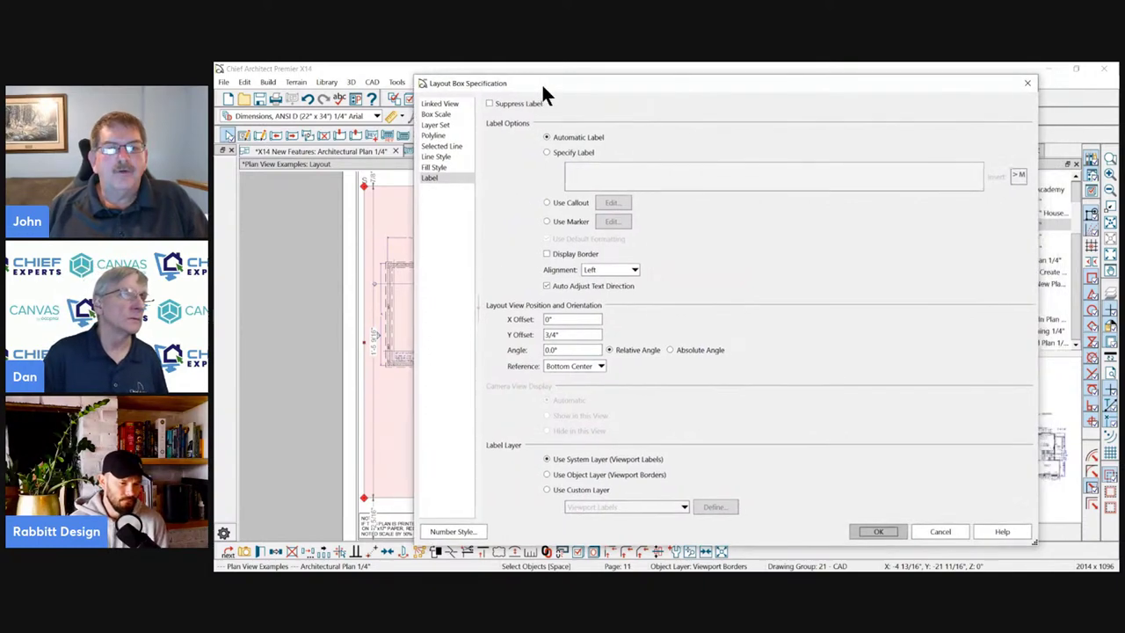
{"action": "left_click", "coordinate": [465, 104]}
{"action": "left_click", "coordinate": [519, 169]}
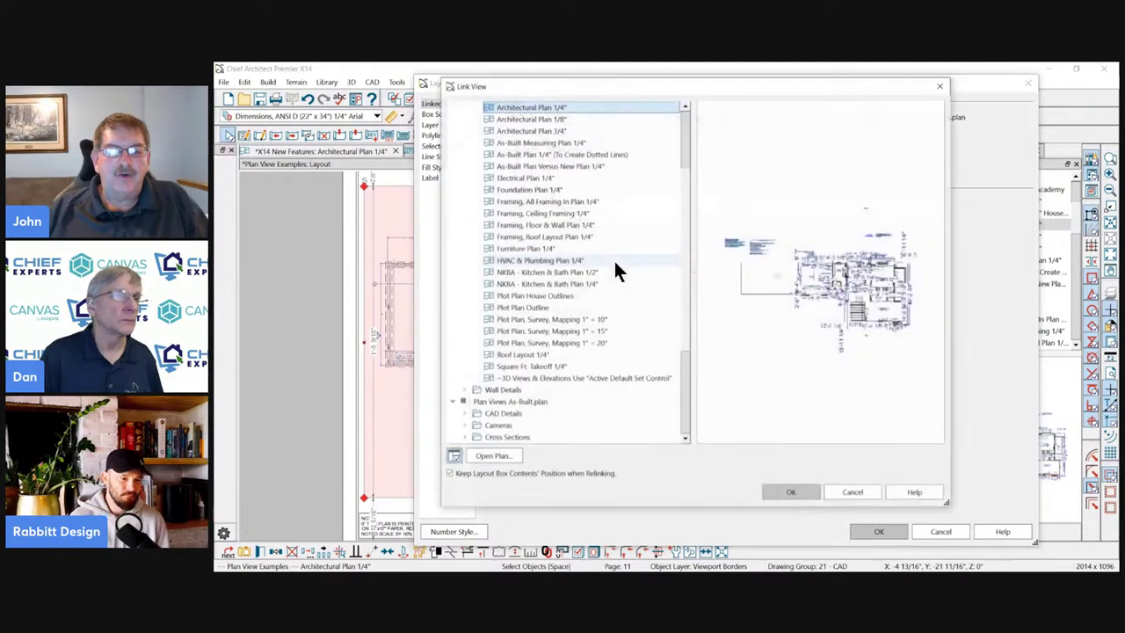
{"action": "scroll", "coordinate": [562, 246], "scroll_direction": "up", "scroll_amount": 5}
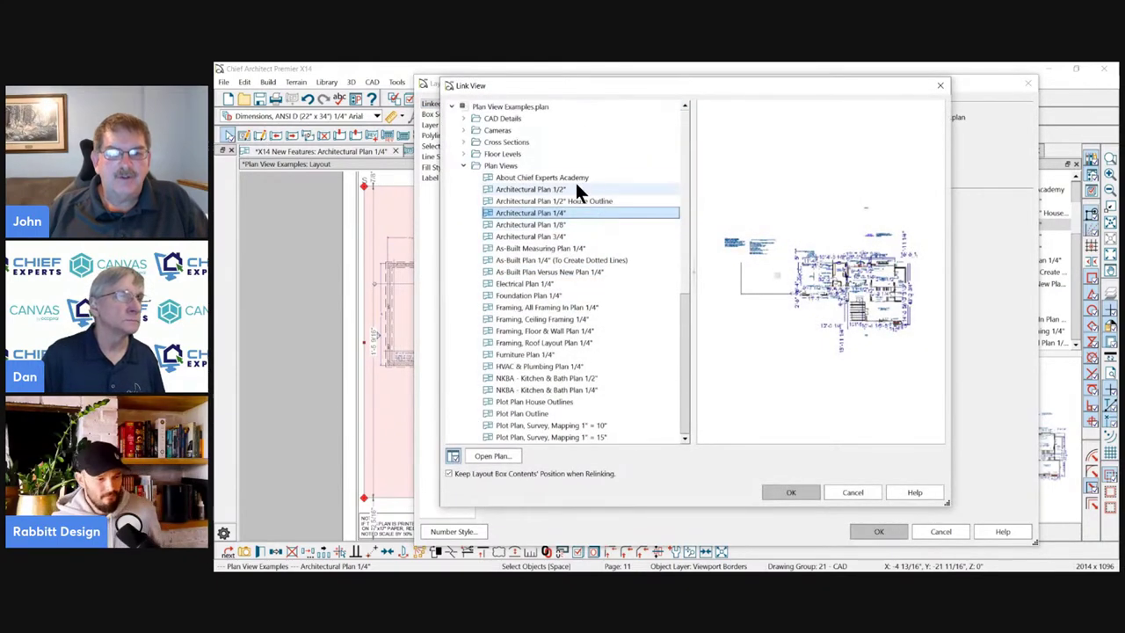
{"action": "left_click", "coordinate": [511, 274]}
{"action": "left_click", "coordinate": [512, 283]}
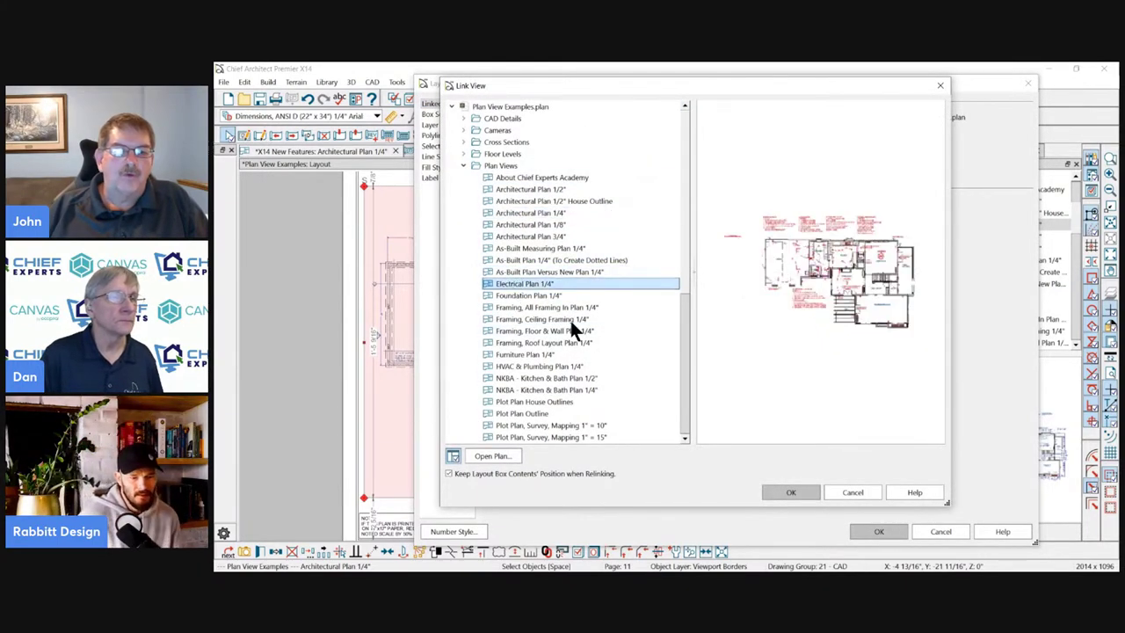
{"action": "left_click", "coordinate": [810, 492]}
{"action": "left_click", "coordinate": [879, 531]}
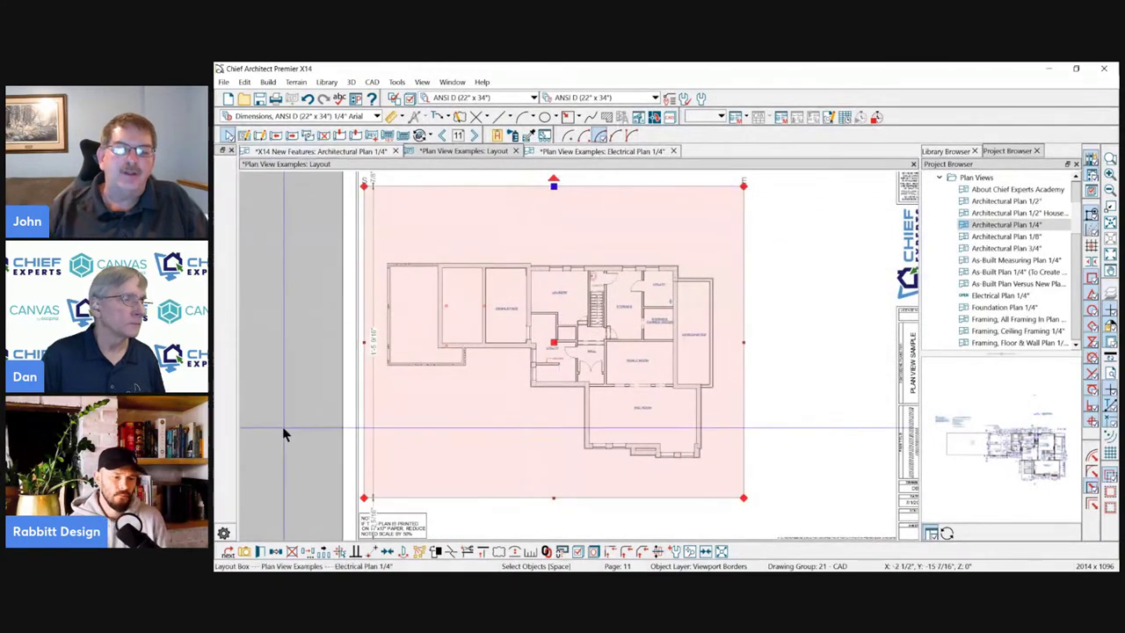
Set the plan box's Current Floor to 1st Floor.
{"action": "double_click", "coordinate": [490, 239]}
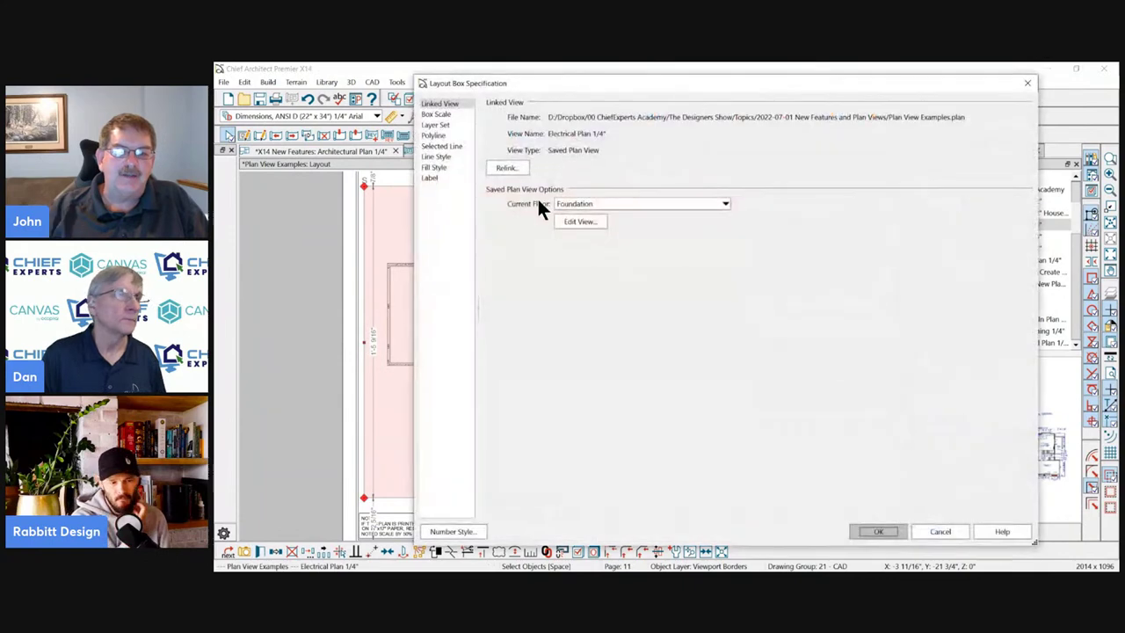
{"action": "left_click", "coordinate": [602, 203]}
{"action": "left_click", "coordinate": [580, 227]}
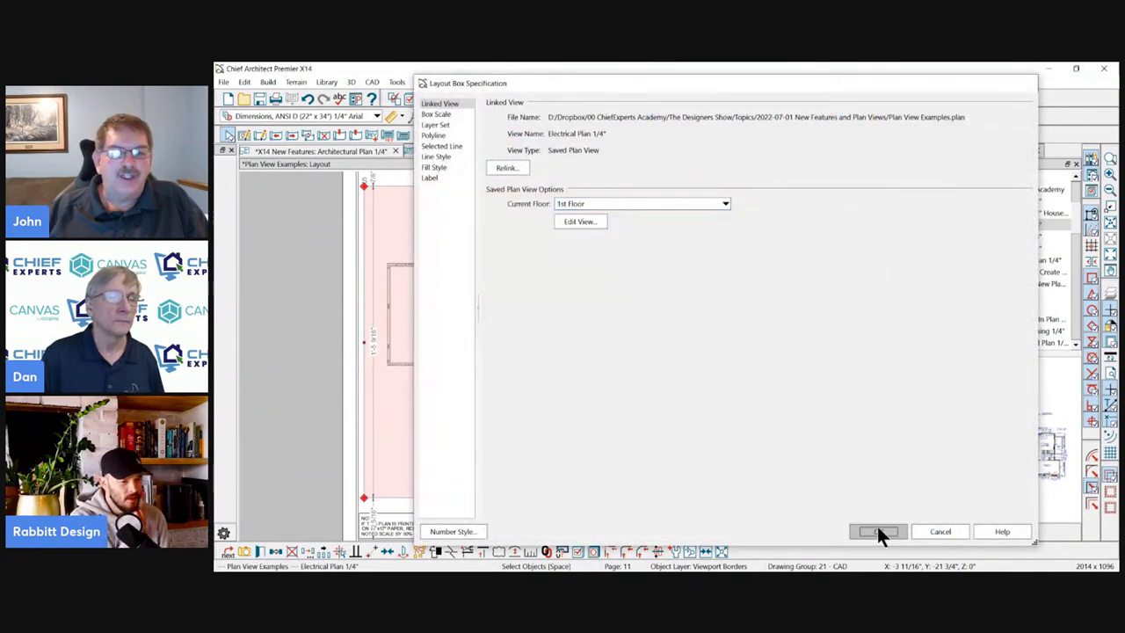
{"action": "left_click", "coordinate": [878, 531]}
{"action": "left_click", "coordinate": [260, 224]}
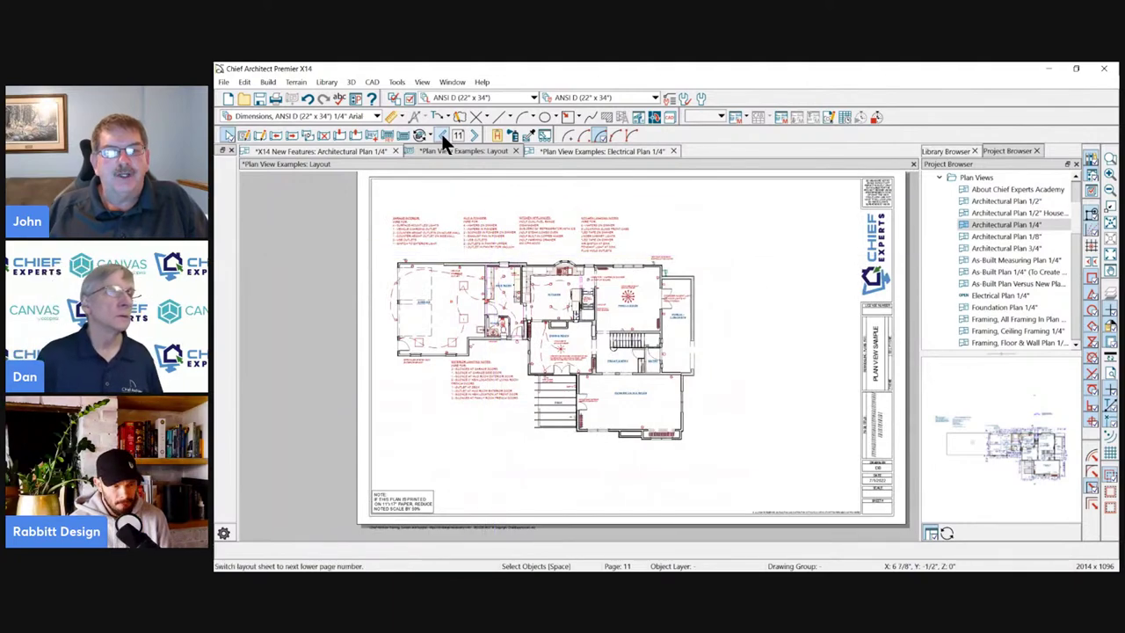
Page back through the layout to the elevations on page 2.
{"action": "left_click", "coordinate": [441, 133]}
{"action": "left_click", "coordinate": [443, 136]}
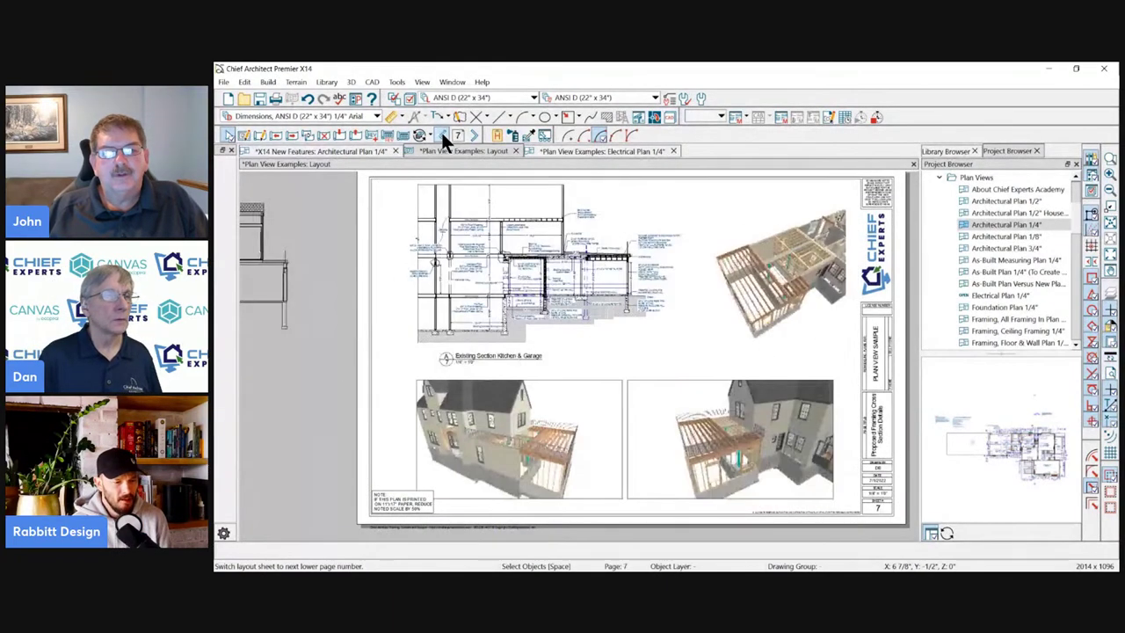
{"action": "left_click", "coordinate": [443, 137]}
{"action": "left_click", "coordinate": [442, 136]}
{"action": "left_click", "coordinate": [443, 136]}
{"action": "left_click", "coordinate": [443, 137]}
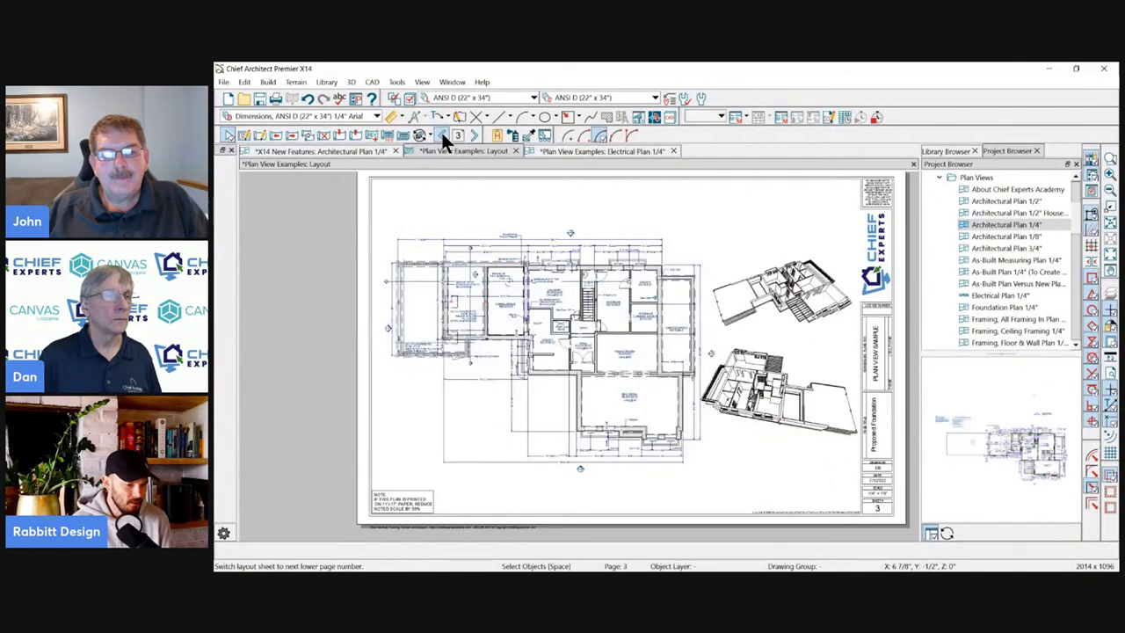
{"action": "left_click", "coordinate": [443, 136]}
{"action": "scroll", "coordinate": [506, 262], "scroll_direction": "up", "scroll_amount": 3}
Page forward through layout pages 3 to 7, then step back to page 5.
{"action": "scroll", "coordinate": [506, 263], "scroll_direction": "down", "scroll_amount": 3}
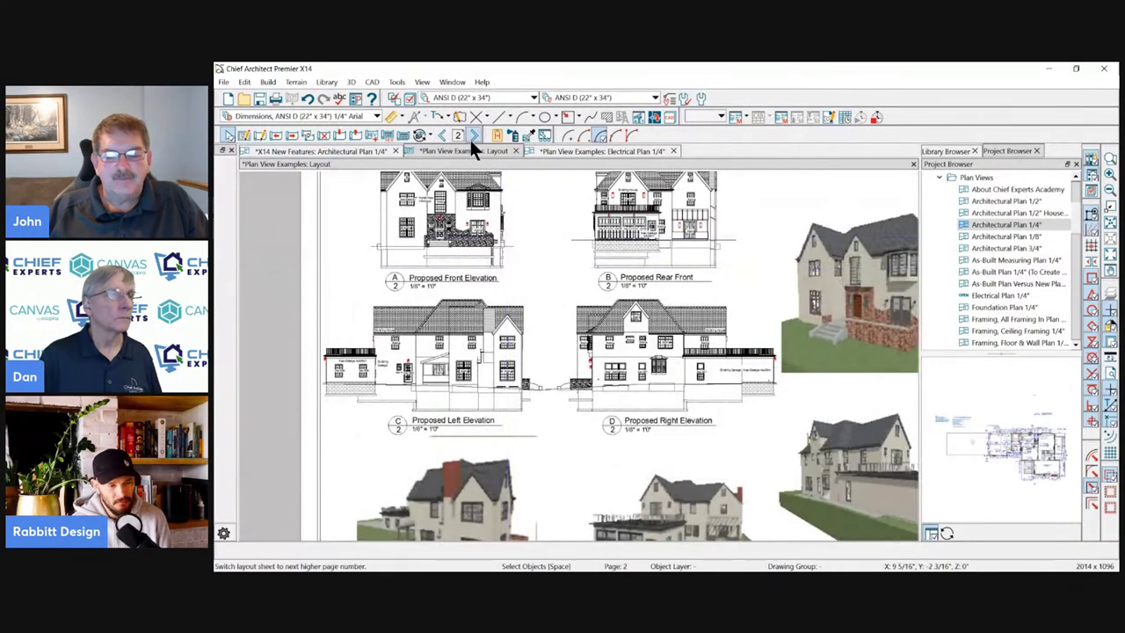
{"action": "left_click", "coordinate": [475, 136]}
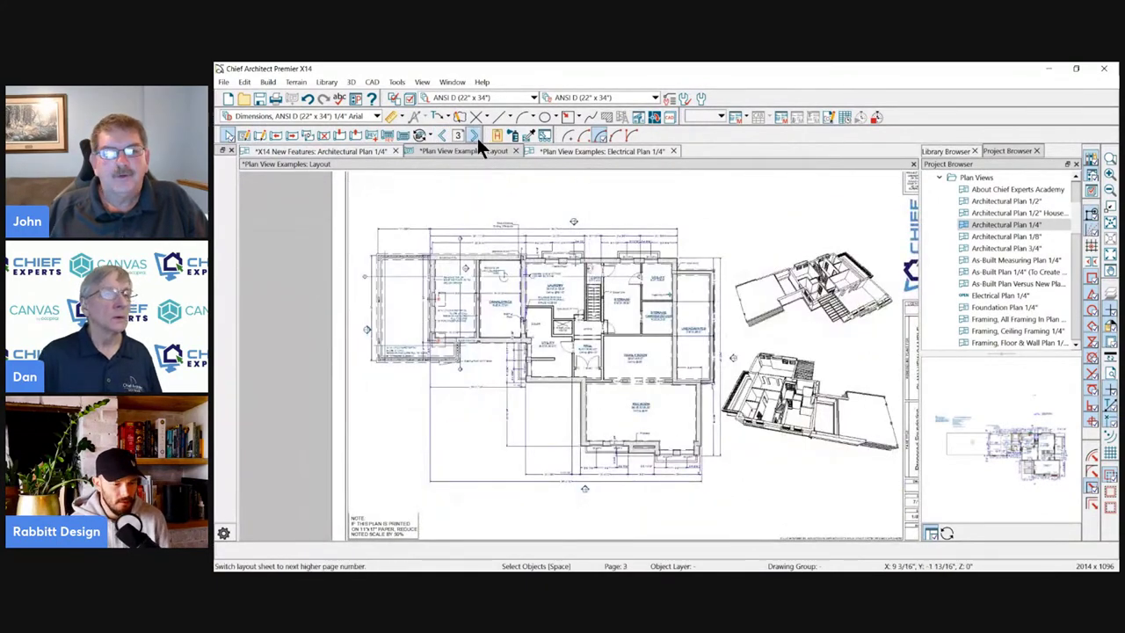
{"action": "scroll", "coordinate": [589, 300], "scroll_direction": "up", "scroll_amount": 1}
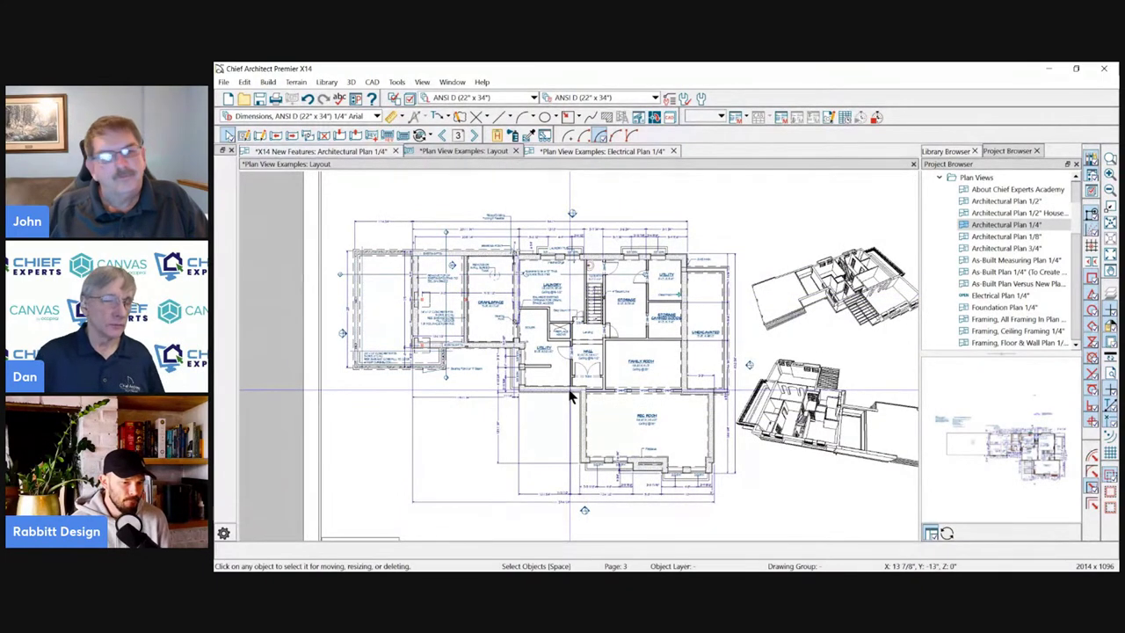
{"action": "scroll", "coordinate": [456, 375], "scroll_direction": "up", "scroll_amount": 1}
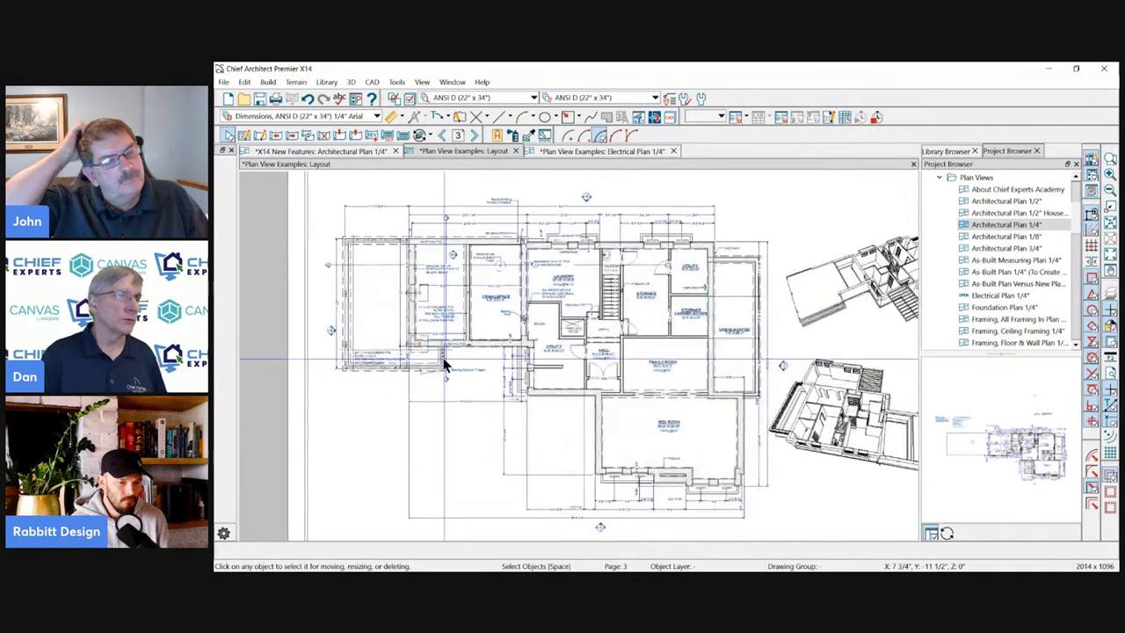
{"action": "left_click", "coordinate": [474, 134]}
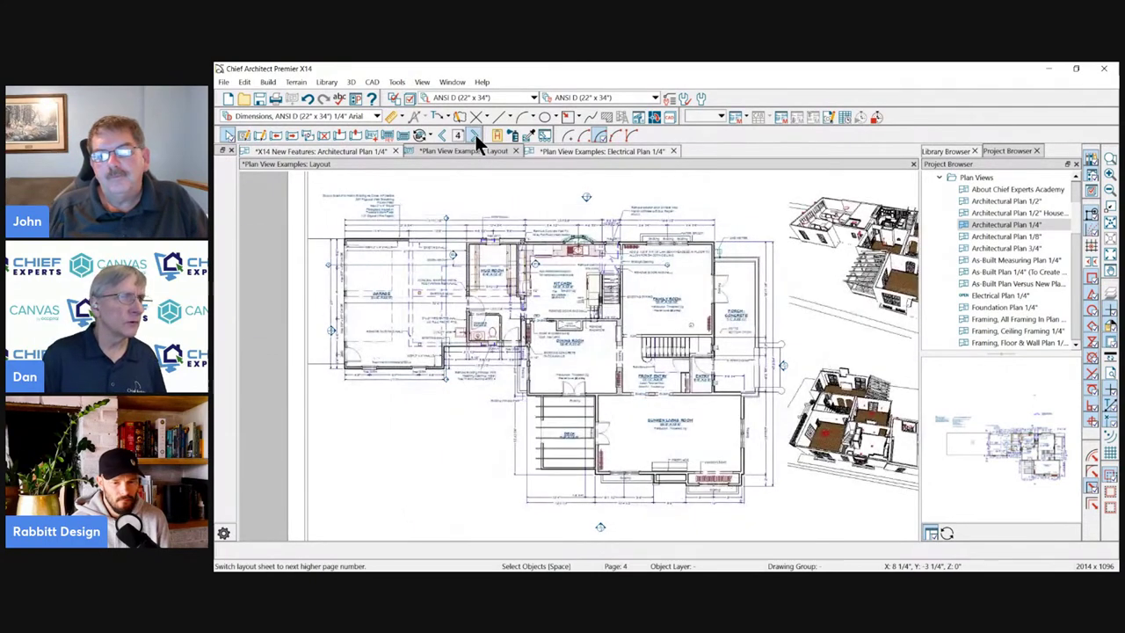
{"action": "left_click", "coordinate": [475, 134]}
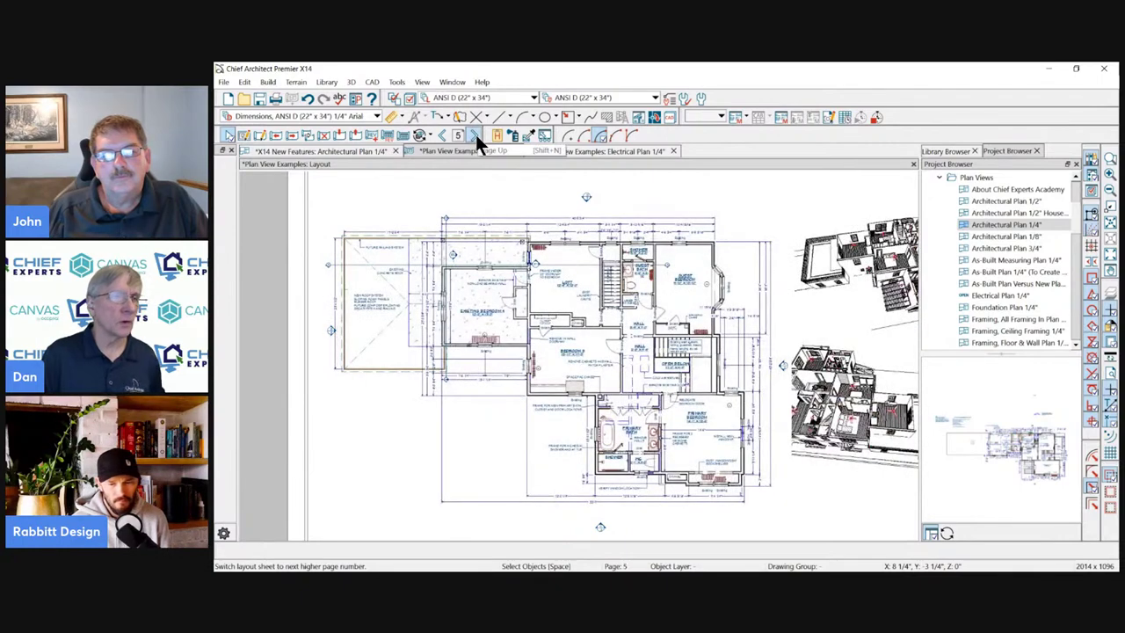
{"action": "left_click", "coordinate": [476, 134]}
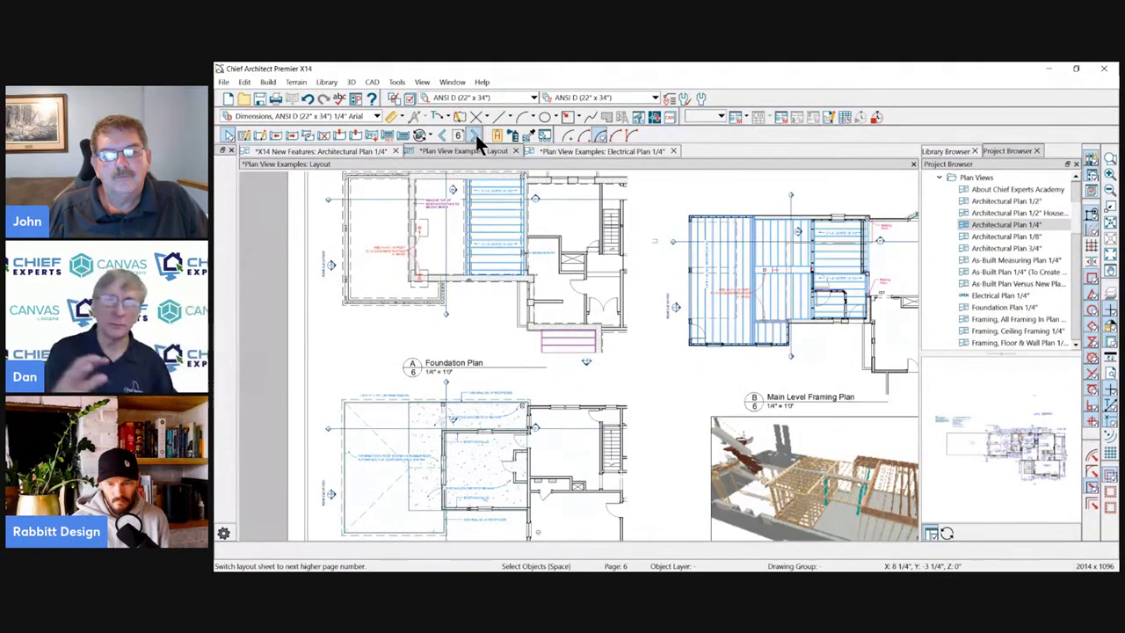
{"action": "left_click", "coordinate": [473, 135]}
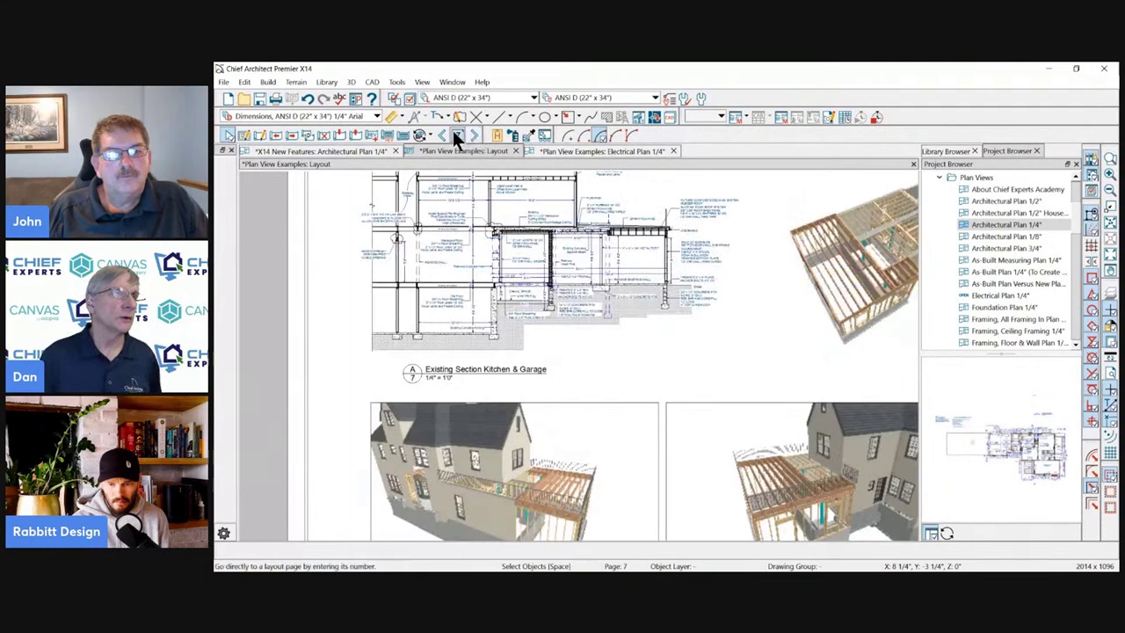
{"action": "left_click", "coordinate": [438, 134]}
{"action": "left_click", "coordinate": [437, 135]}
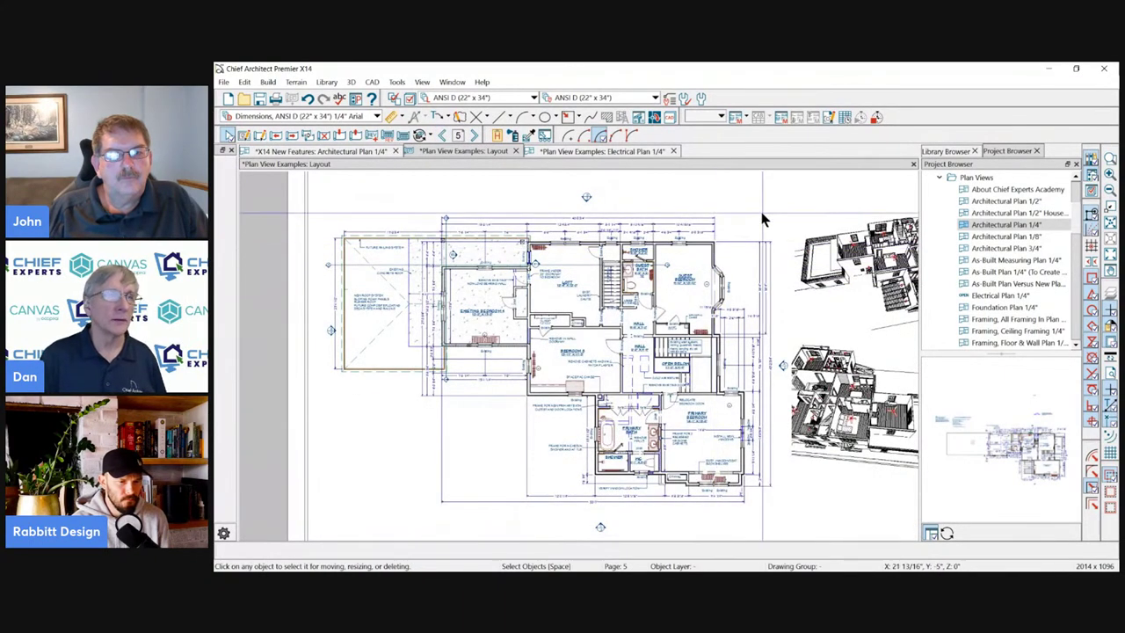
{"action": "scroll", "coordinate": [760, 219], "scroll_direction": "up", "scroll_amount": 3}
Sketch a 45° CAD line on page 5, then bring up the Electrical Plan 1/4" view.
{"action": "left_click", "coordinate": [500, 116]}
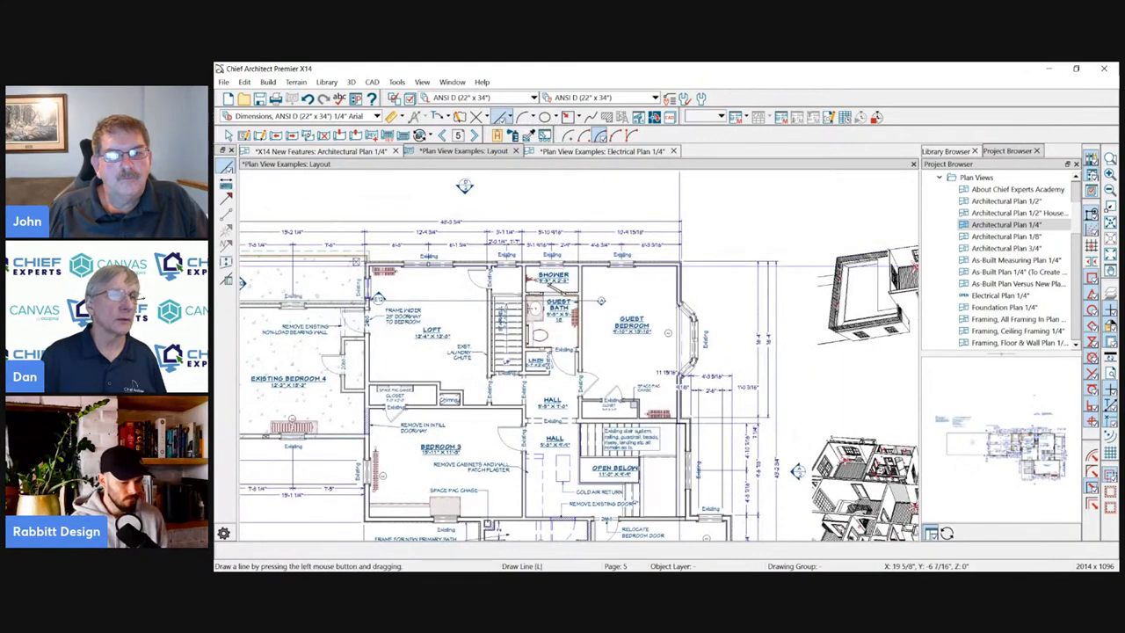
{"action": "left_click_drag", "start_coordinate": [679, 258], "coordinate": [733, 207]}
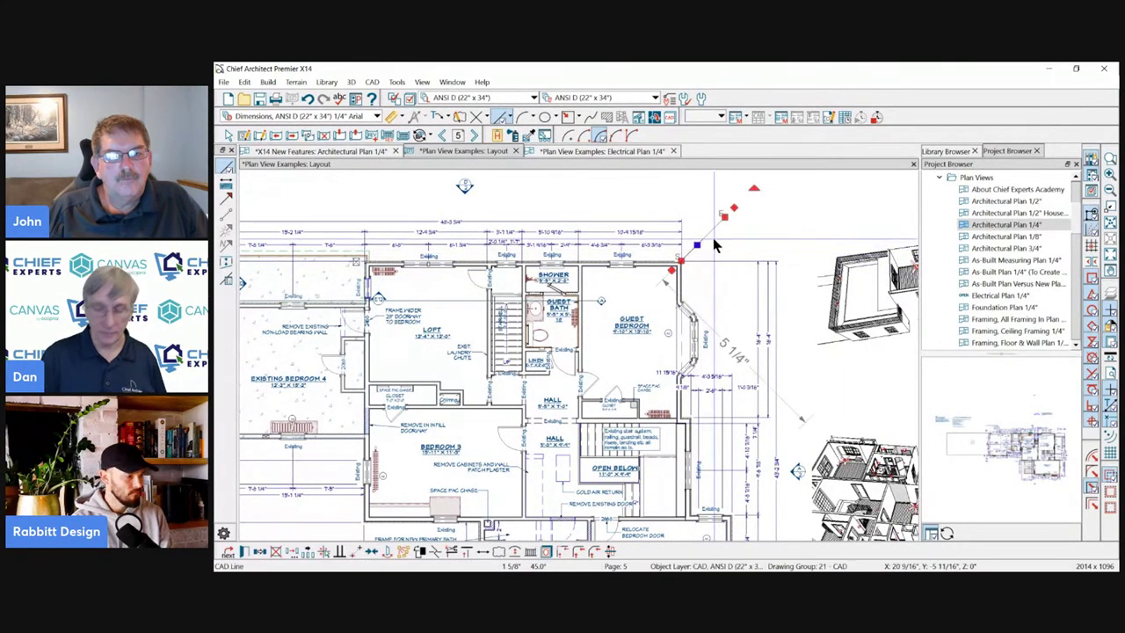
{"action": "key", "text": "Escape"}
{"action": "scroll", "coordinate": [767, 180], "scroll_direction": "down", "scroll_amount": 3}
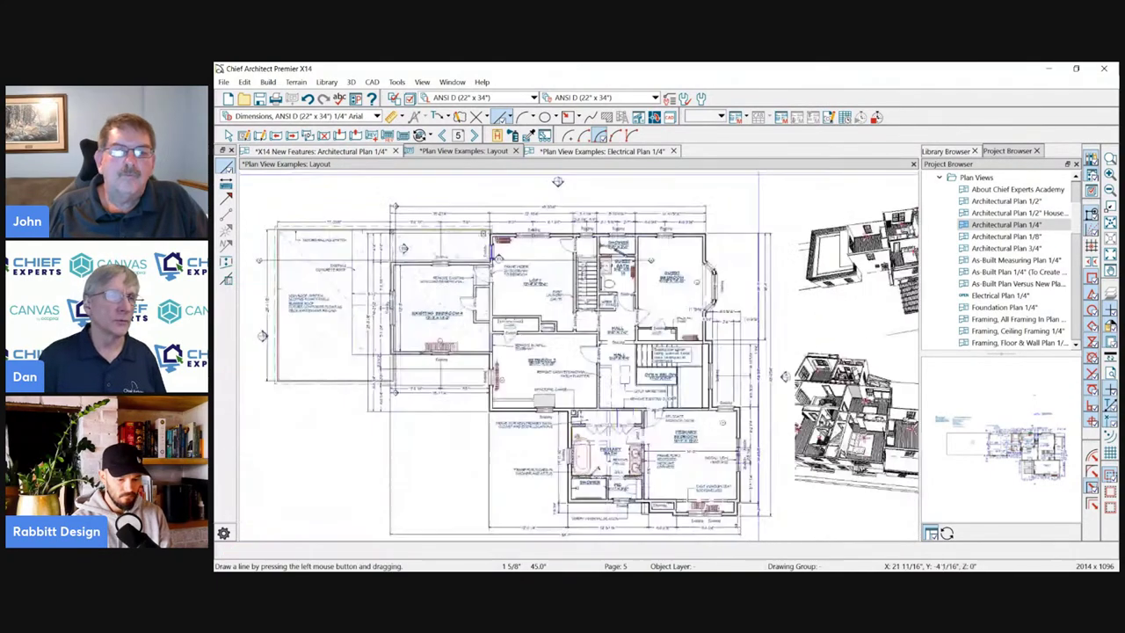
{"action": "left_click", "coordinate": [574, 150]}
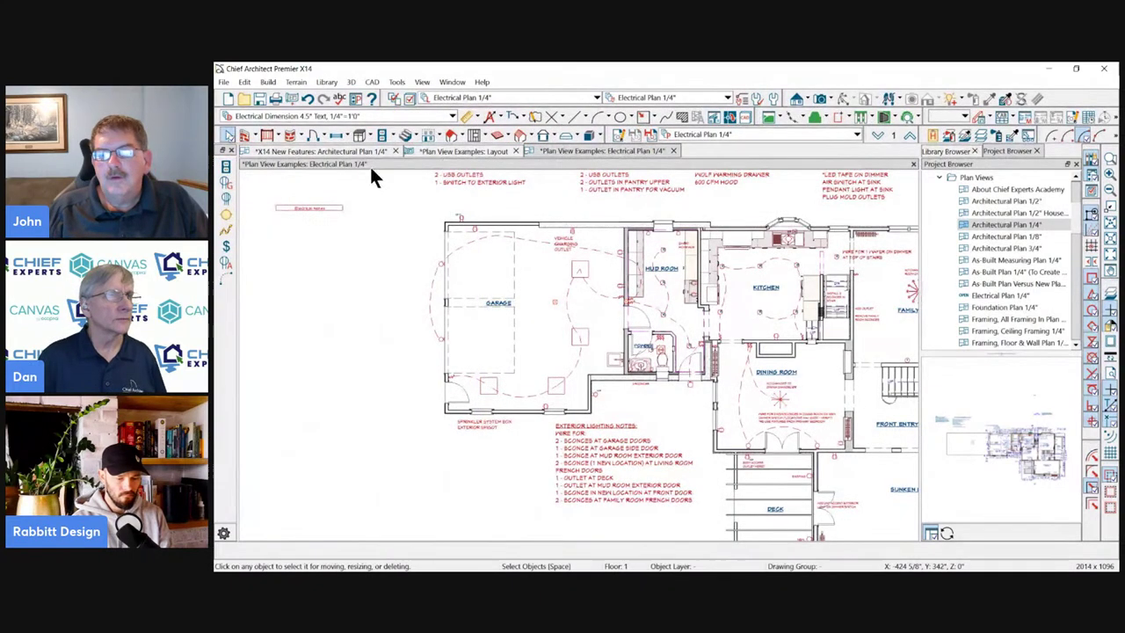
Move from the layout and electrical plan to the X14 New Features: Architectural Plan 1/4" view.
{"action": "left_click", "coordinate": [475, 150]}
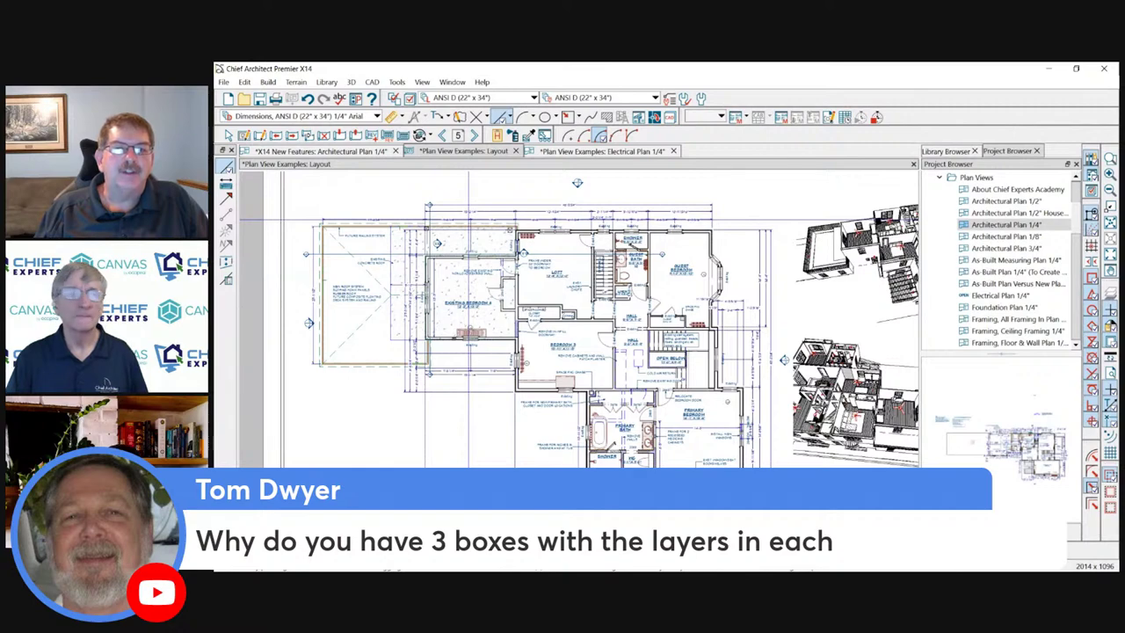
{"action": "left_click", "coordinate": [567, 154]}
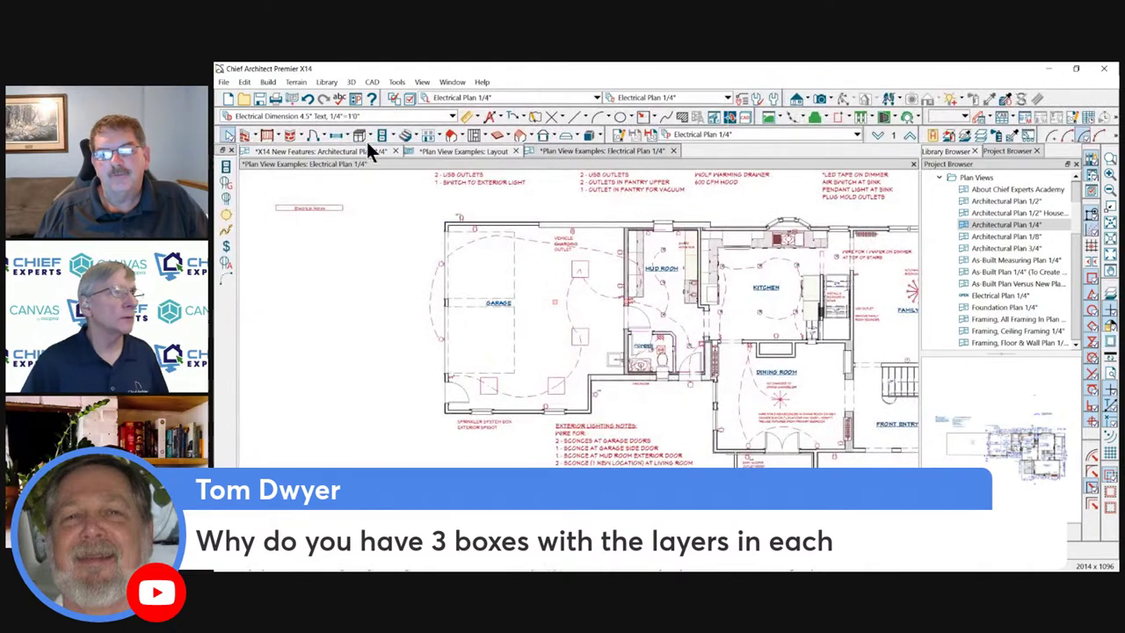
{"action": "left_click", "coordinate": [336, 151]}
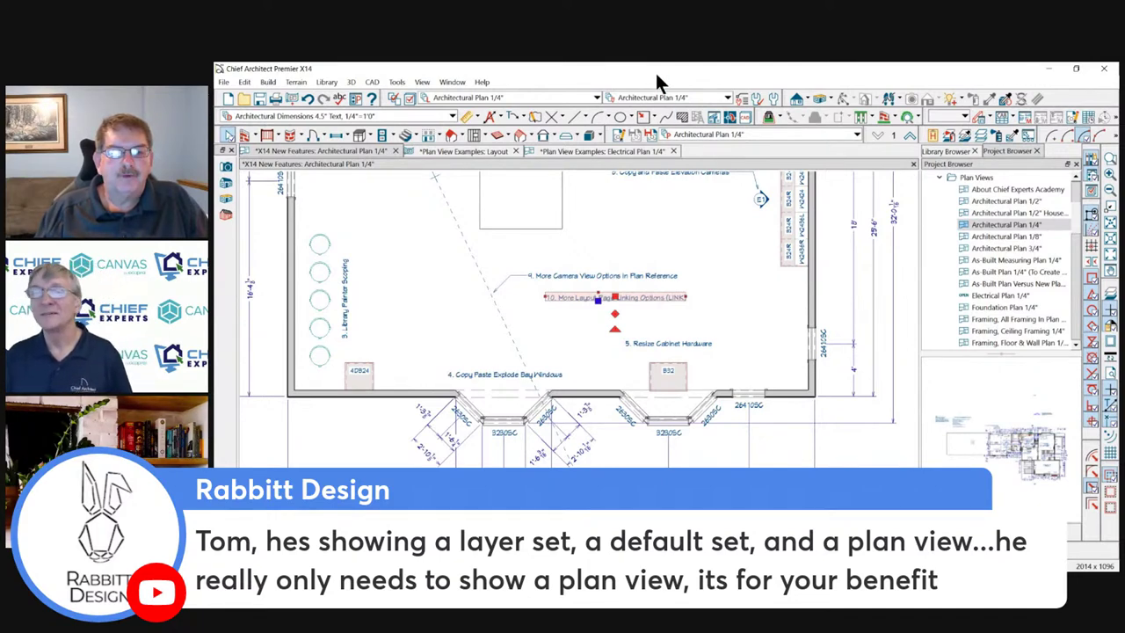
{"action": "left_click", "coordinate": [719, 133]}
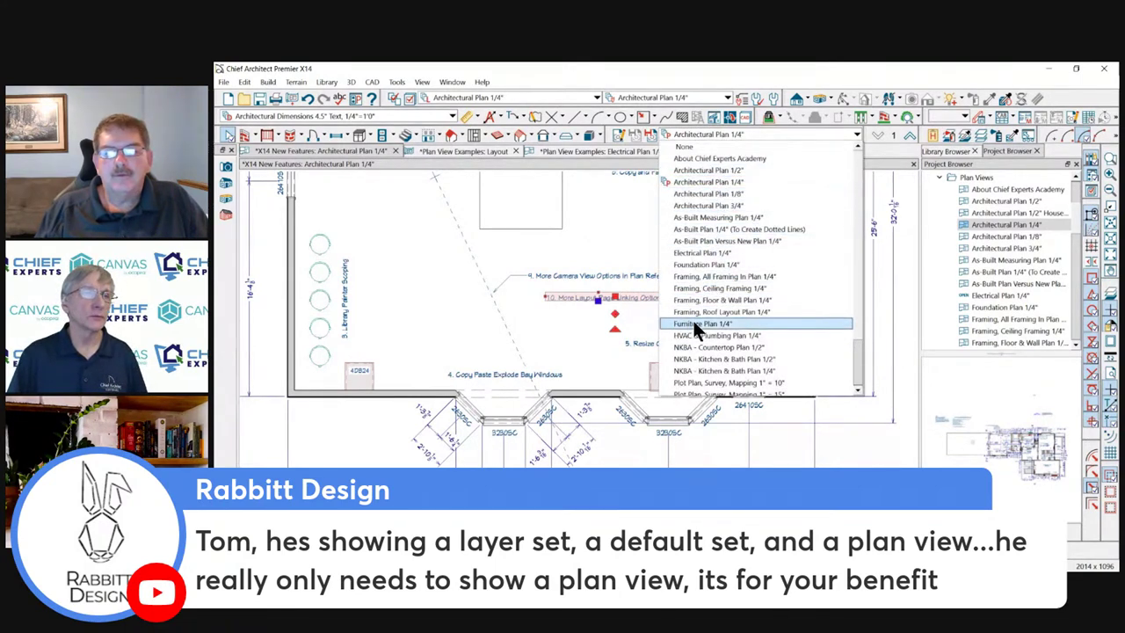
{"action": "left_click", "coordinate": [708, 252]}
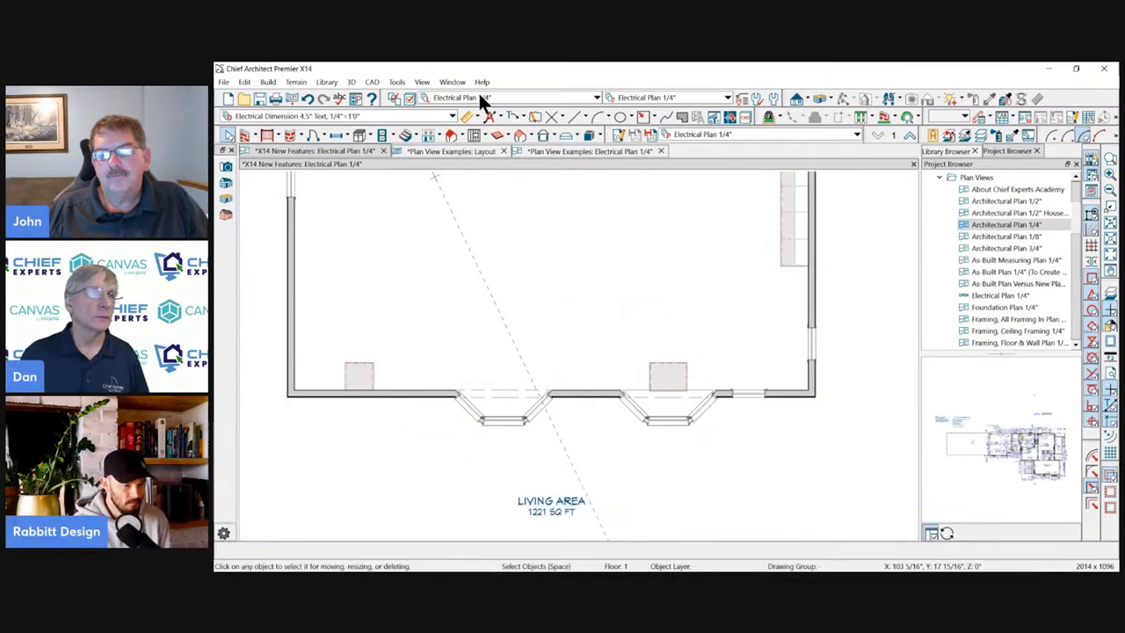
{"action": "left_click", "coordinate": [717, 136]}
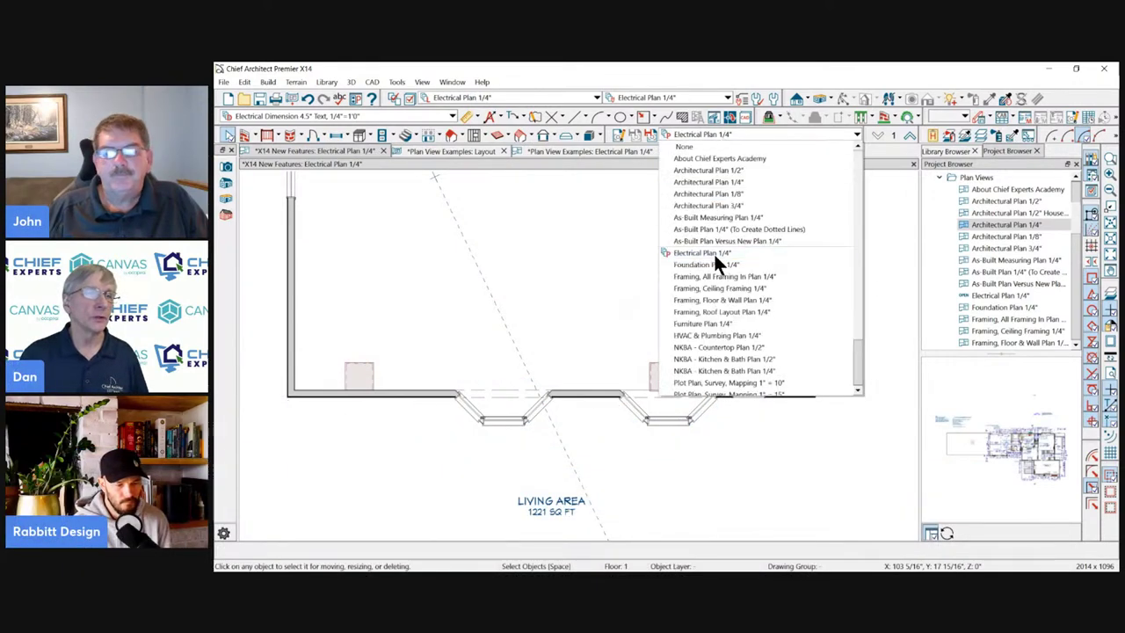
{"action": "left_click", "coordinate": [712, 323]}
{"action": "left_click", "coordinate": [734, 134]}
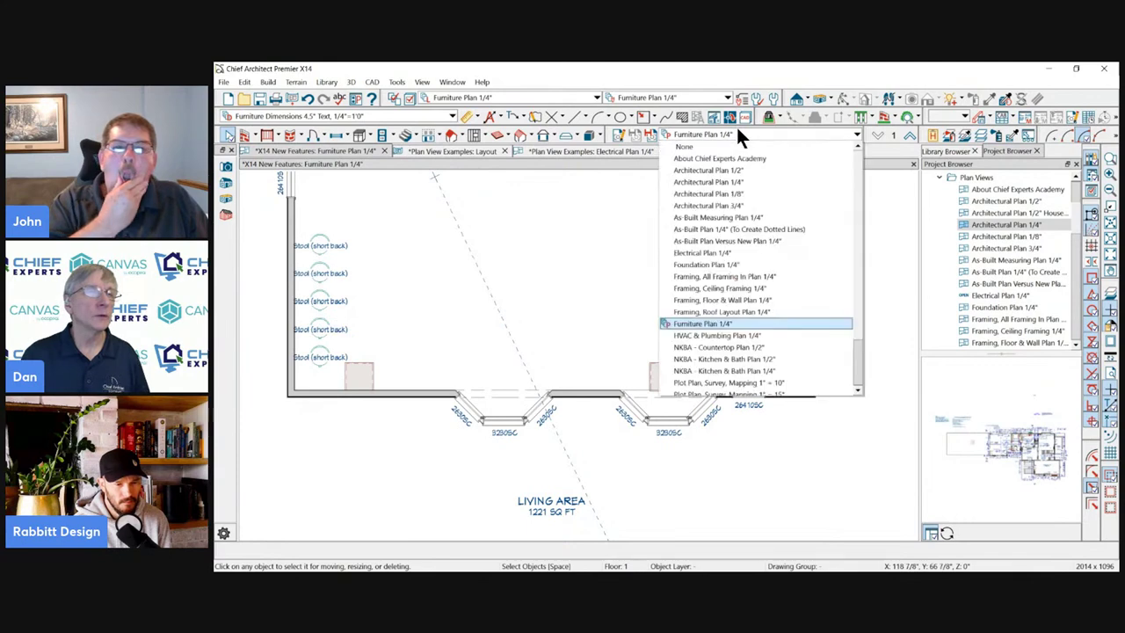
{"action": "left_click", "coordinate": [700, 344]}
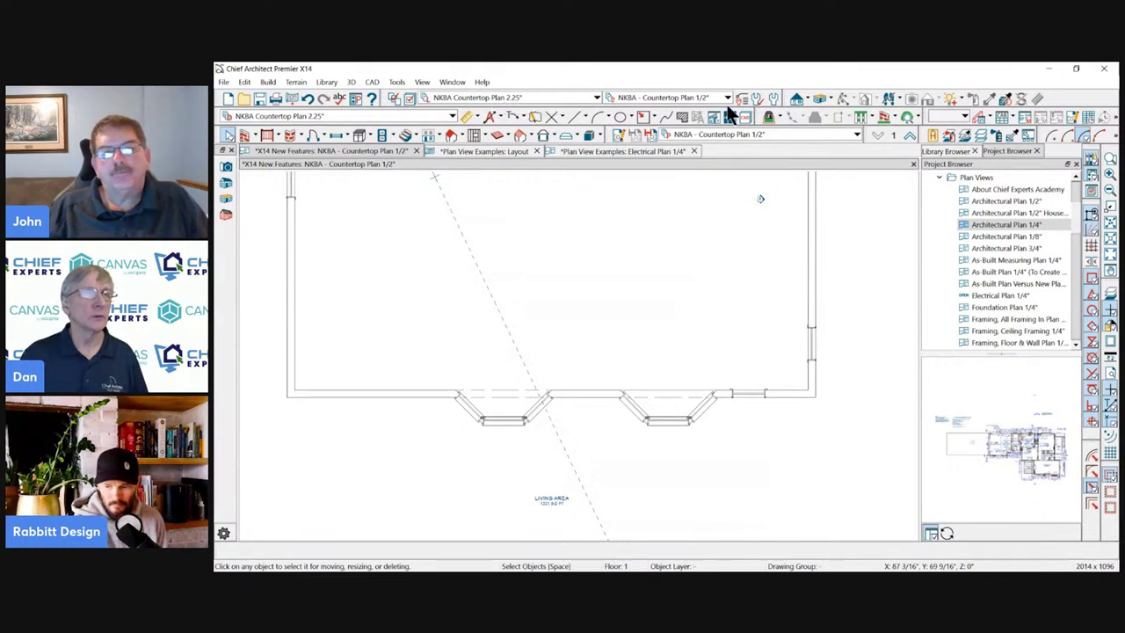
{"action": "left_click", "coordinate": [726, 139]}
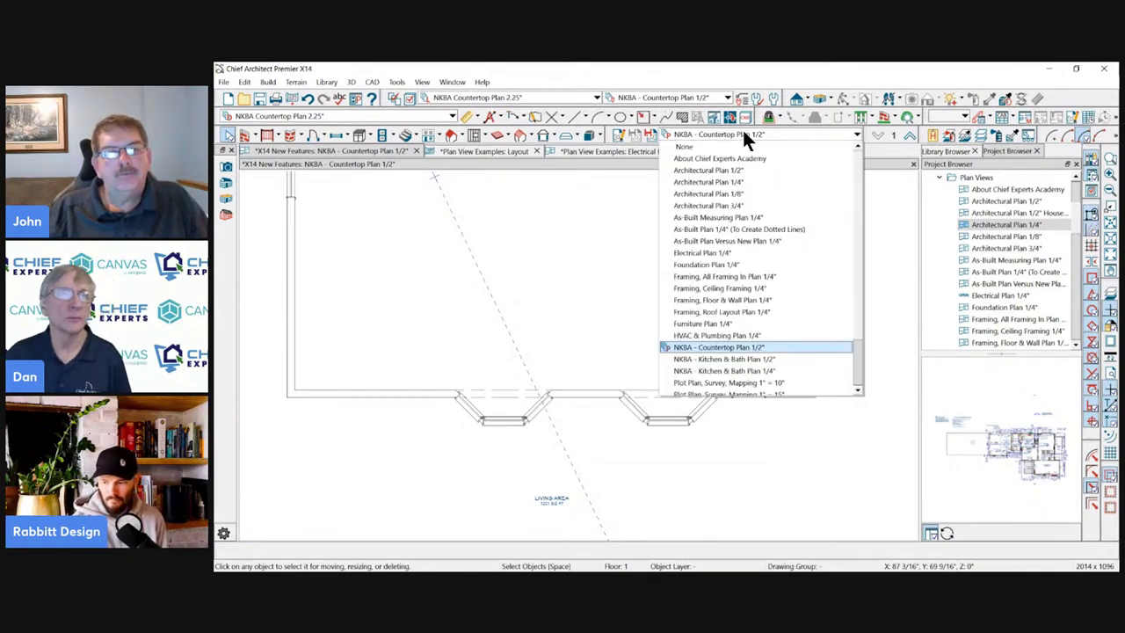
{"action": "scroll", "coordinate": [686, 275], "scroll_direction": "down", "scroll_amount": 2}
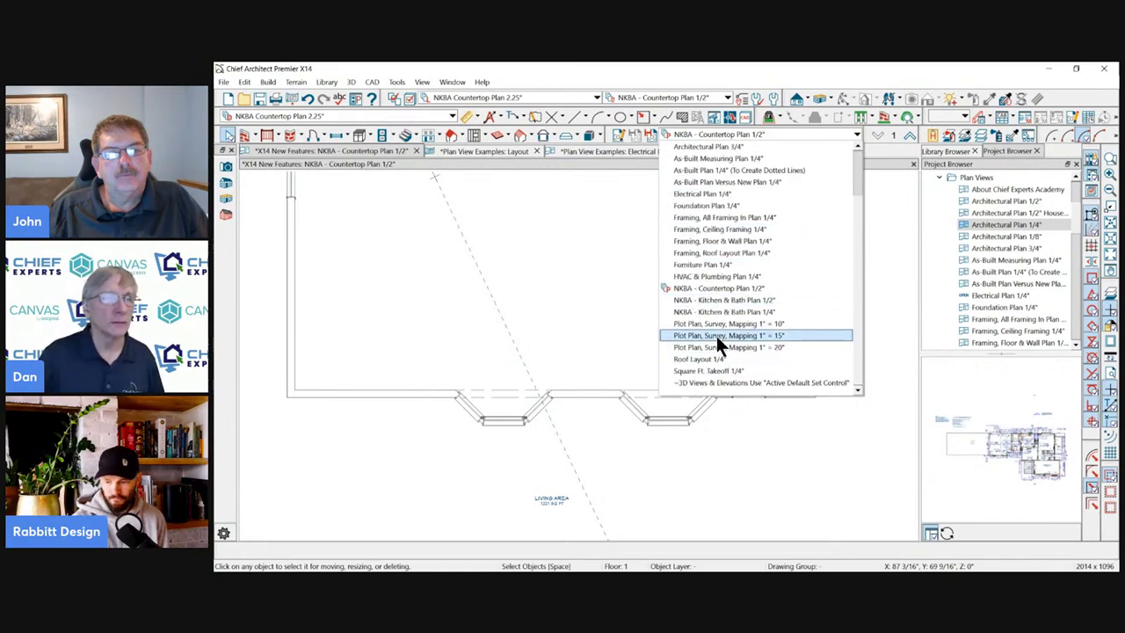
{"action": "scroll", "coordinate": [715, 333], "scroll_direction": "up", "scroll_amount": 2}
{"action": "left_click", "coordinate": [709, 182]}
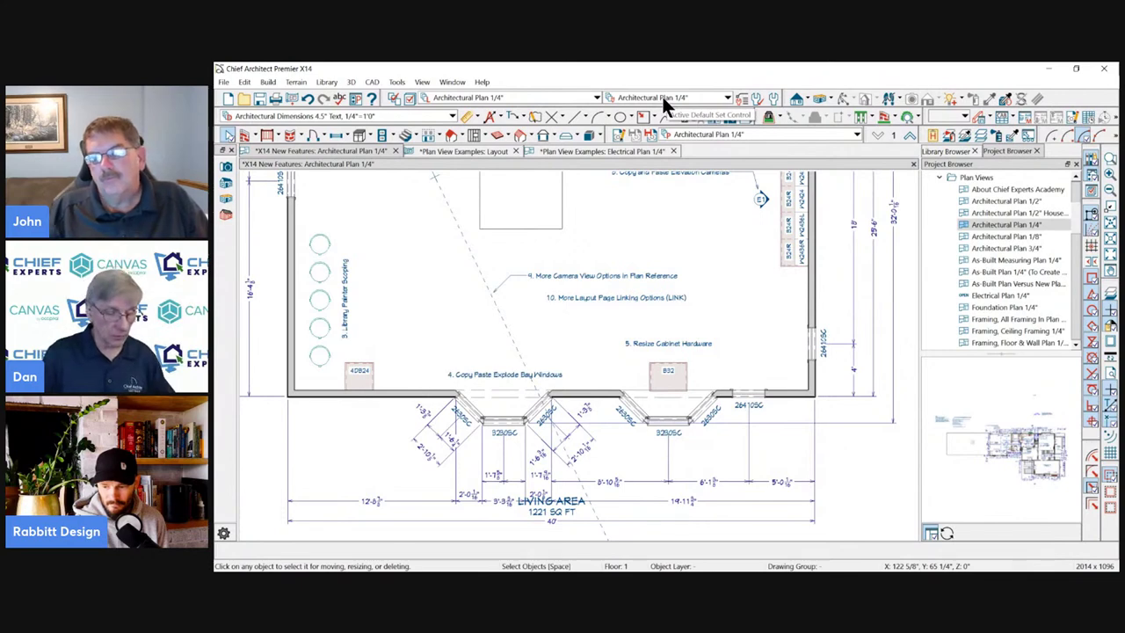
{"action": "left_click_drag", "start_coordinate": [601, 86], "coordinate": [694, 106]}
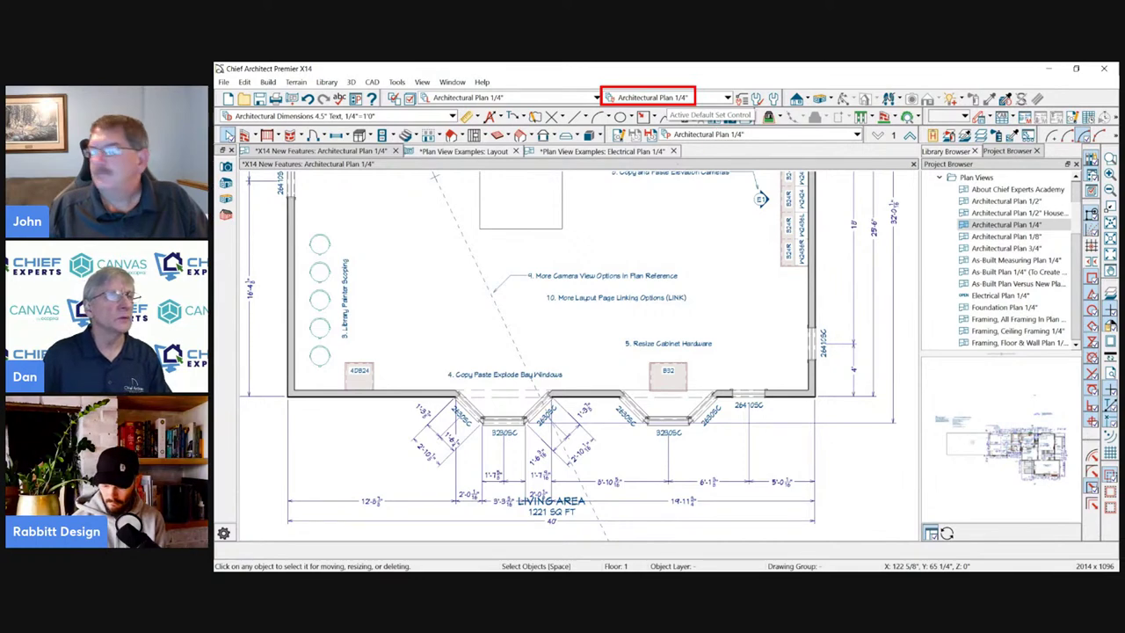
{"action": "left_click_drag", "start_coordinate": [676, 133], "coordinate": [737, 146]}
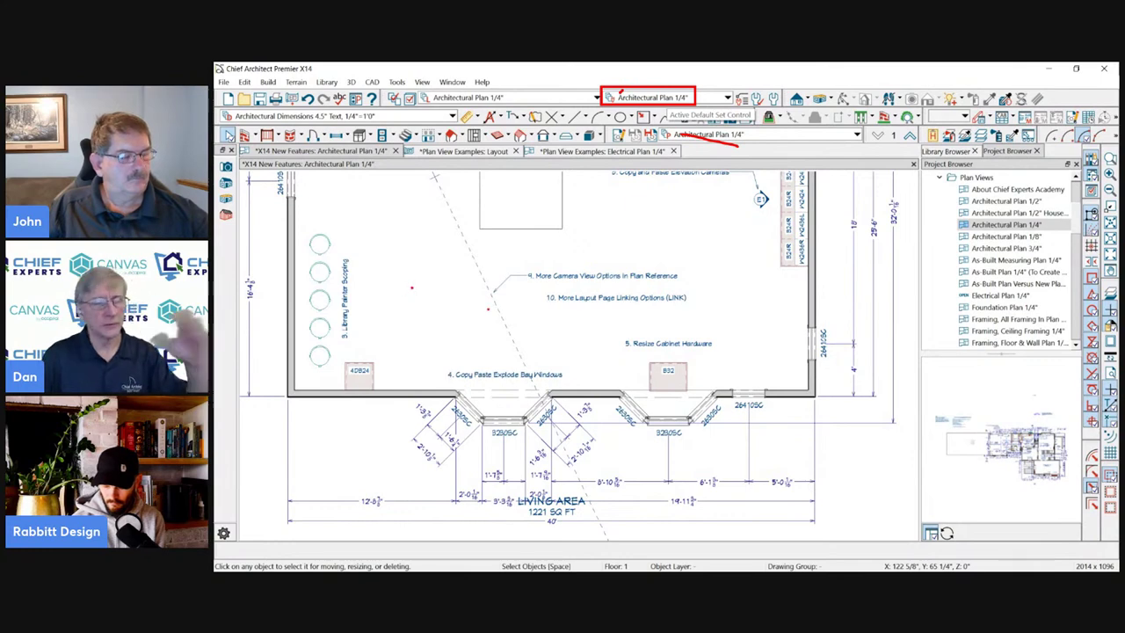
{"action": "key", "text": "Escape"}
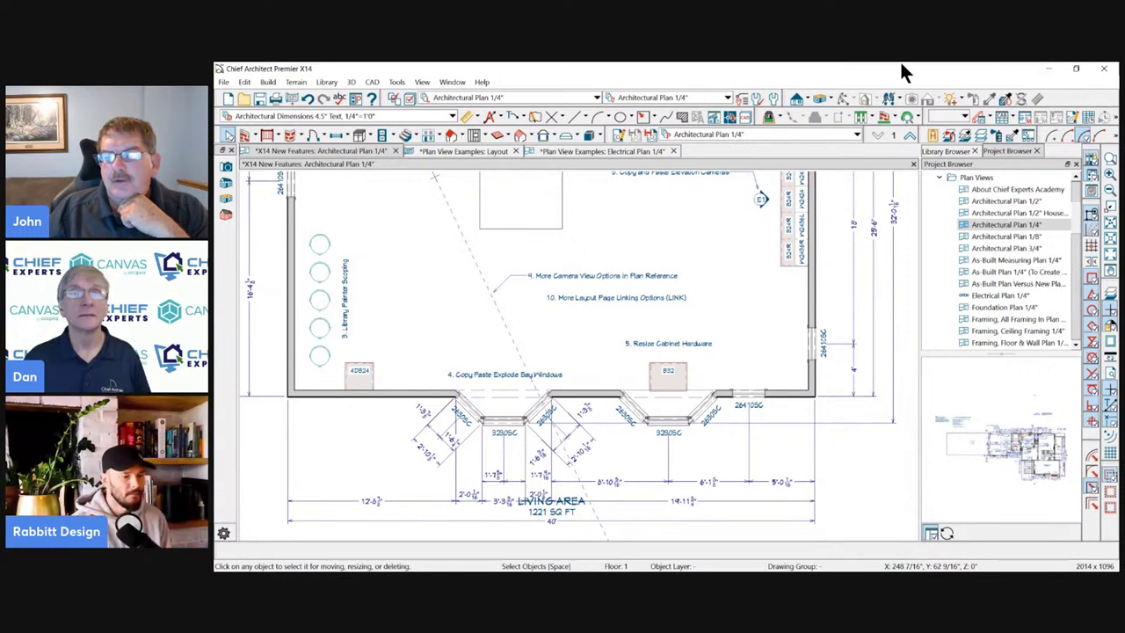
{"action": "left_click", "coordinate": [1001, 225]}
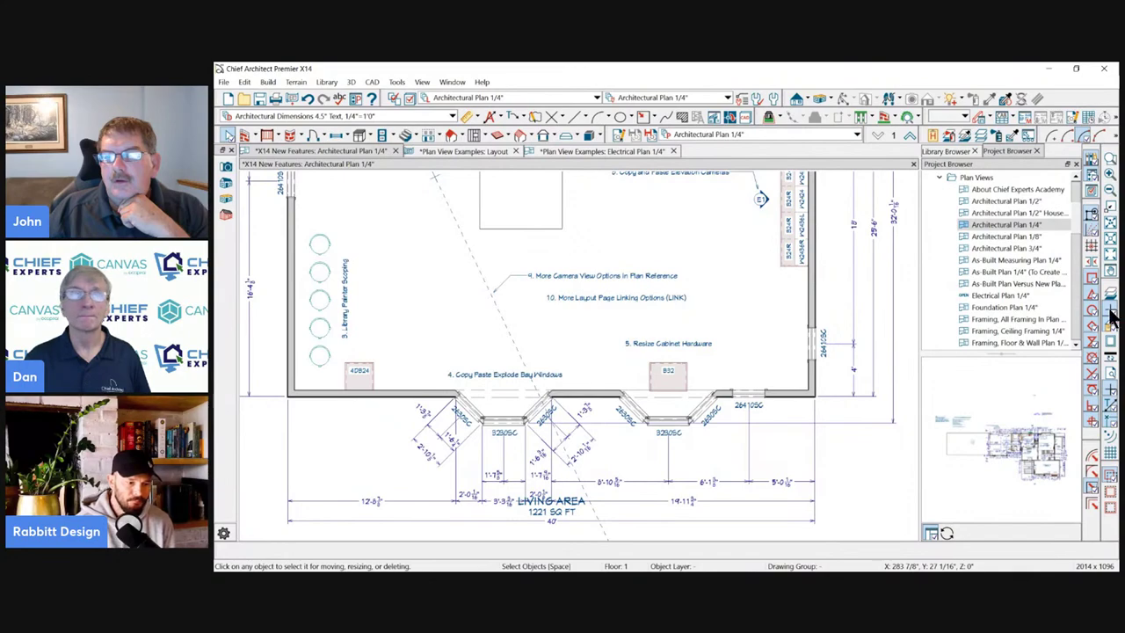
Switch to x14-new-features.pdf in Acrobat, scroll pages 4–6, and return to page 1.
{"action": "key", "text": "alt+Tab"}
{"action": "scroll", "coordinate": [735, 340], "scroll_direction": "down", "scroll_amount": 10}
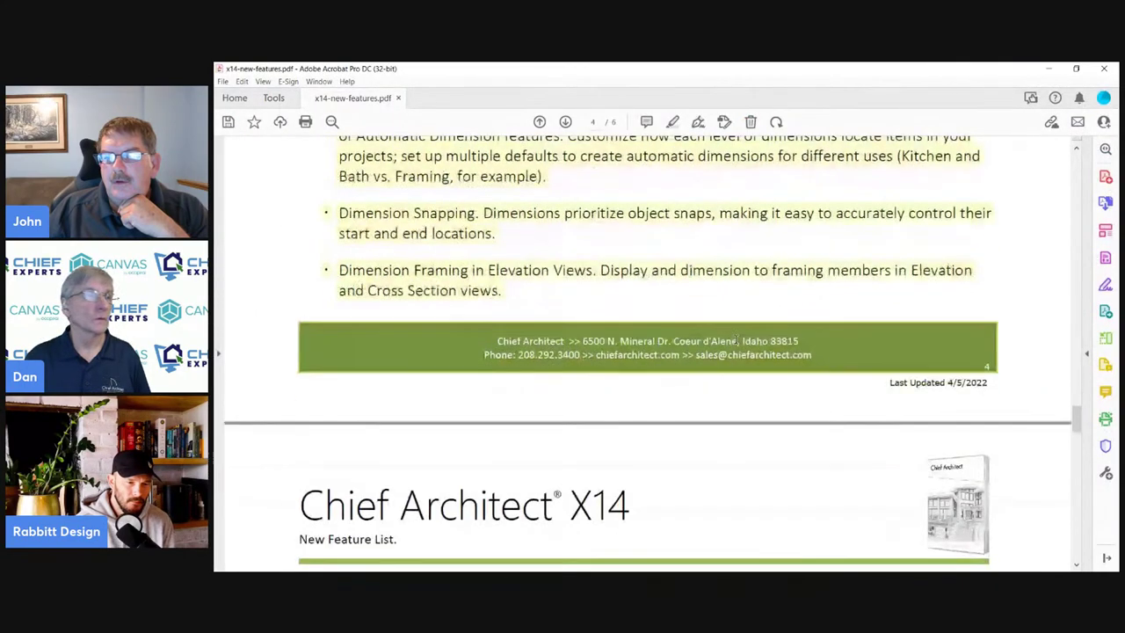
{"action": "scroll", "coordinate": [735, 341], "scroll_direction": "down", "scroll_amount": 12}
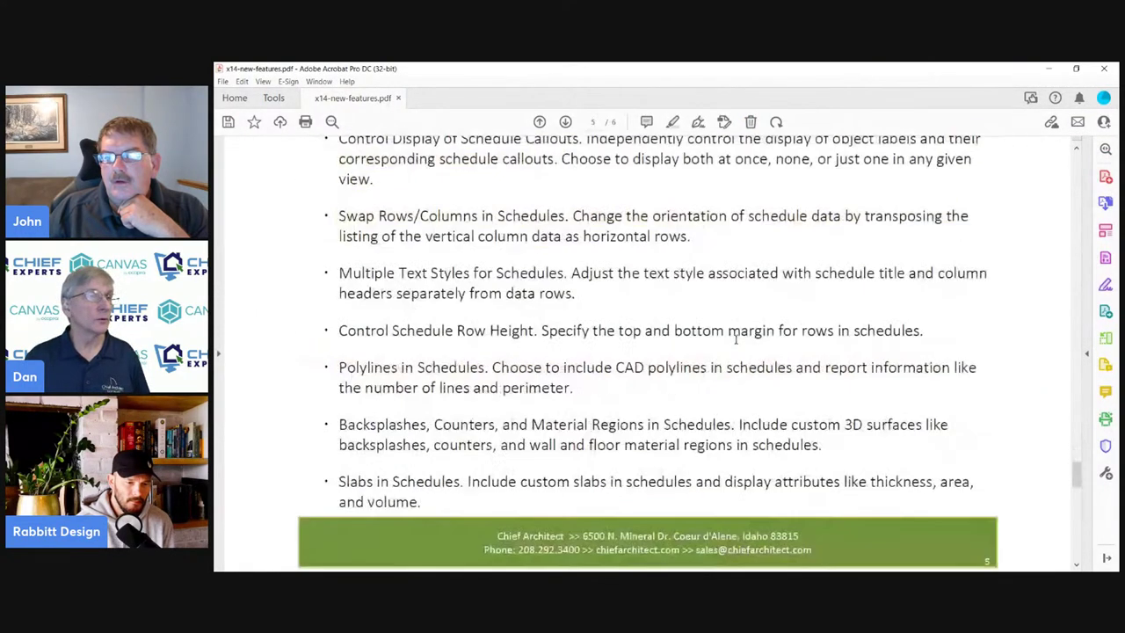
{"action": "scroll", "coordinate": [736, 341], "scroll_direction": "down", "scroll_amount": 7}
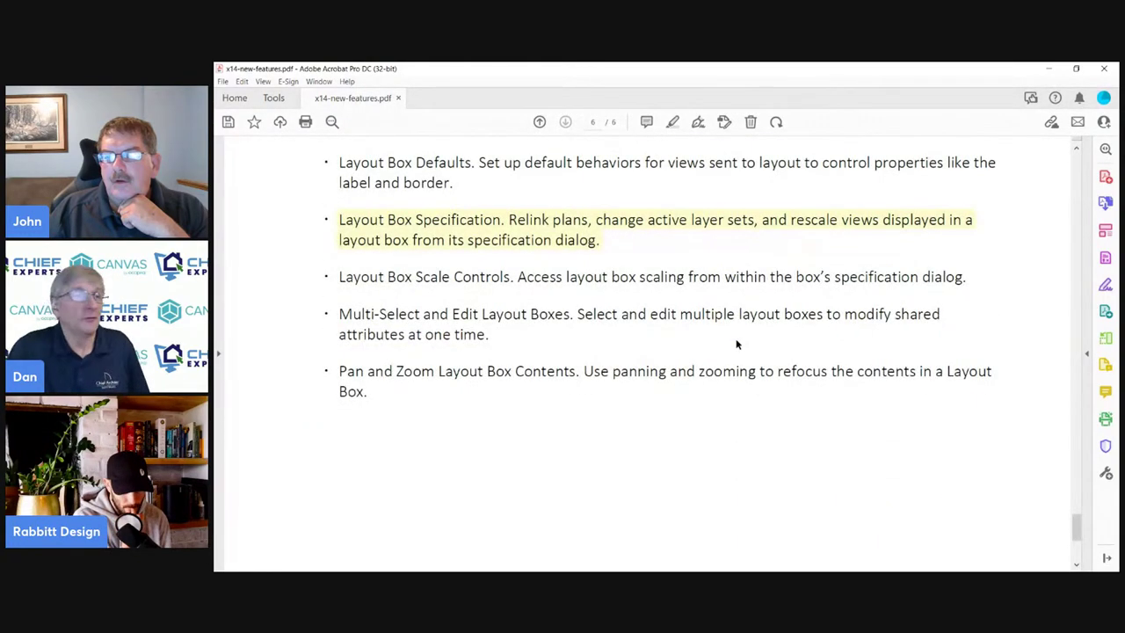
{"action": "scroll", "coordinate": [806, 353], "scroll_direction": "up", "scroll_amount": 8}
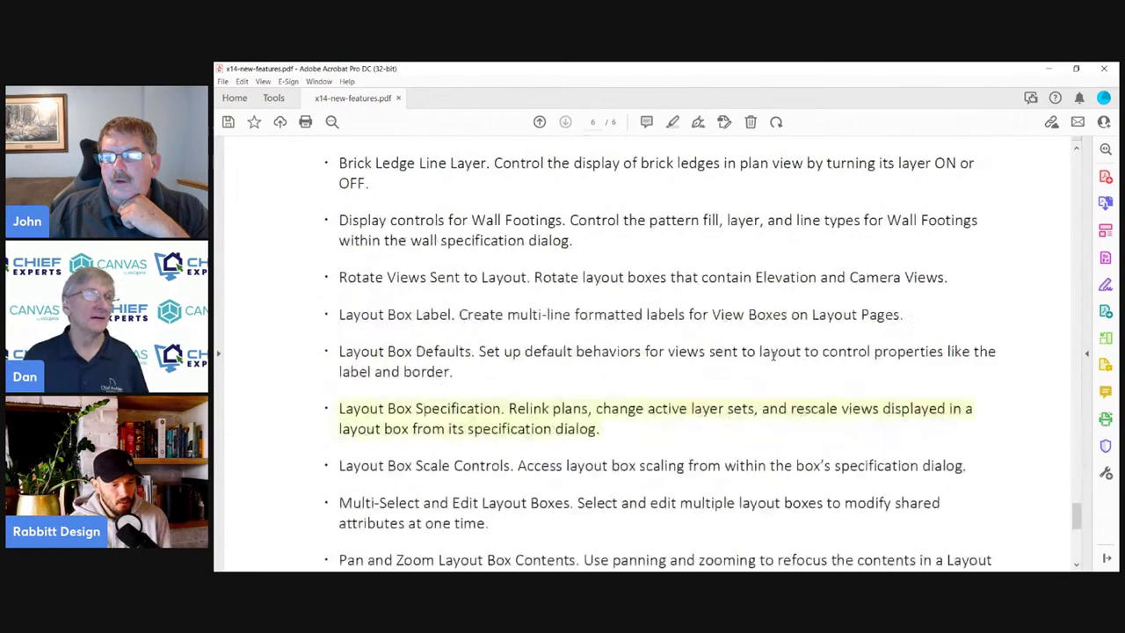
{"action": "scroll", "coordinate": [692, 297], "scroll_direction": "up", "scroll_amount": 20}
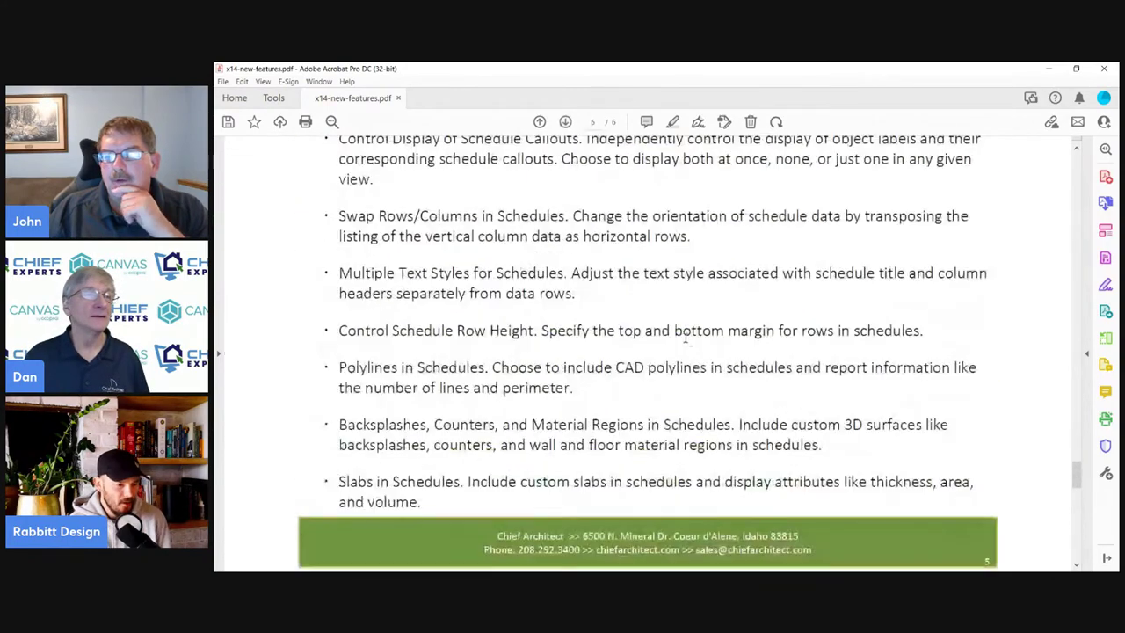
{"action": "left_click_drag", "start_coordinate": [1075, 446], "coordinate": [1094, 167]}
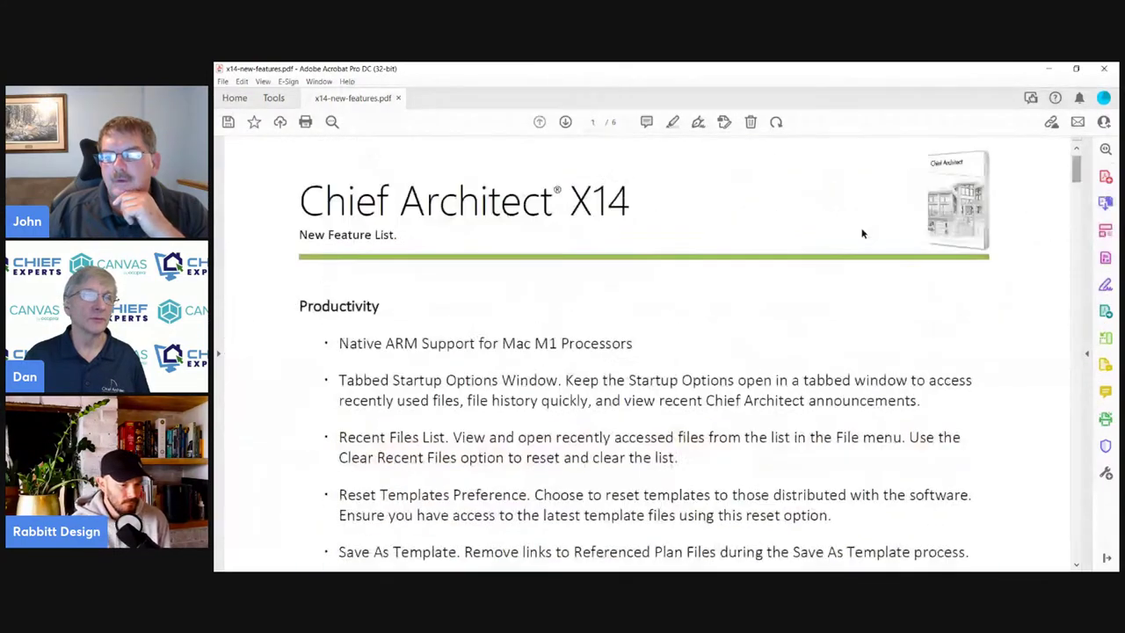
{"action": "scroll", "coordinate": [741, 334], "scroll_direction": "down", "scroll_amount": 3}
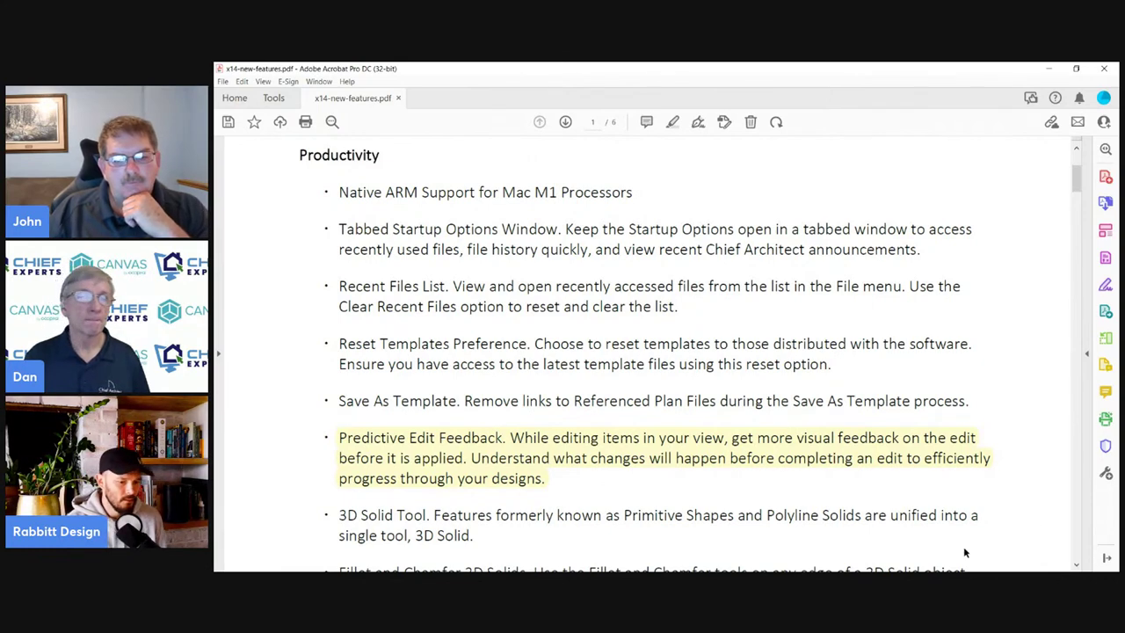
{"action": "scroll", "coordinate": [854, 273], "scroll_direction": "down", "scroll_amount": 3}
{"action": "scroll", "coordinate": [844, 354], "scroll_direction": "up", "scroll_amount": 5}
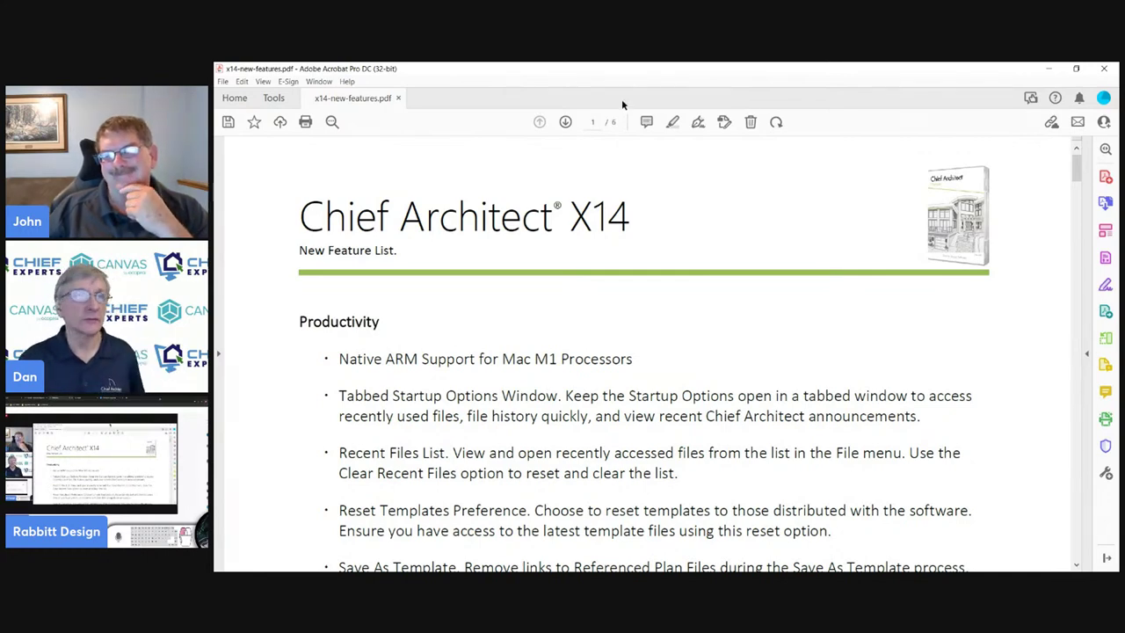
Minimize Acrobat to return to Chief Architect's working plan view.
{"action": "left_click", "coordinate": [1045, 68]}
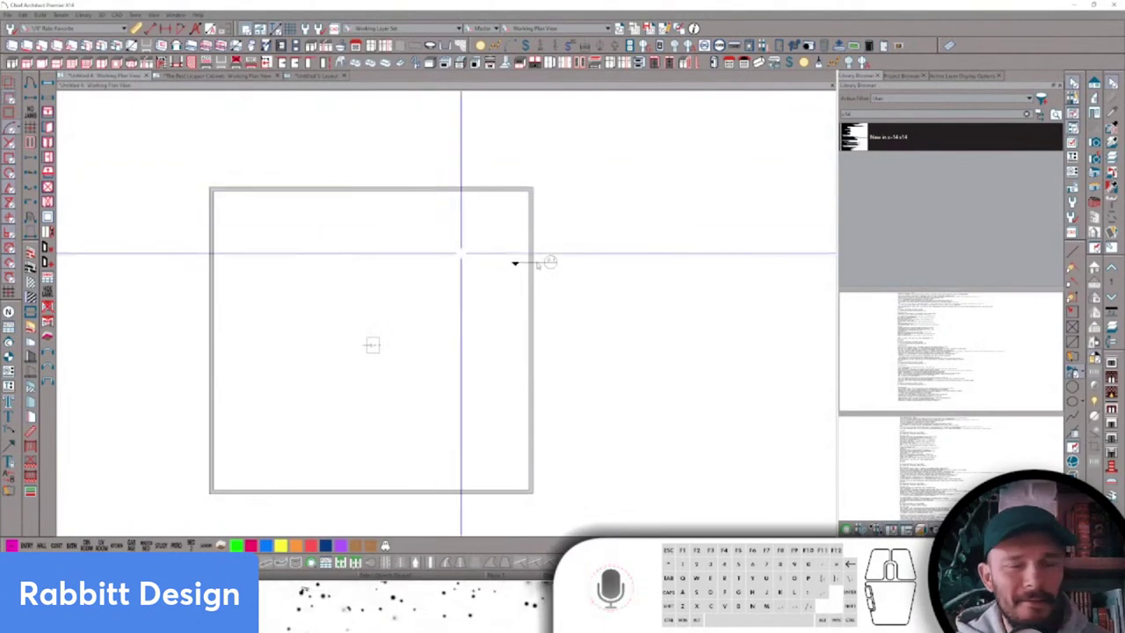
Select the D-1 callout, accept its Callout Specification unchanged, and open its linked wall detail.
{"action": "scroll", "coordinate": [567, 250], "scroll_direction": "up", "scroll_amount": 1}
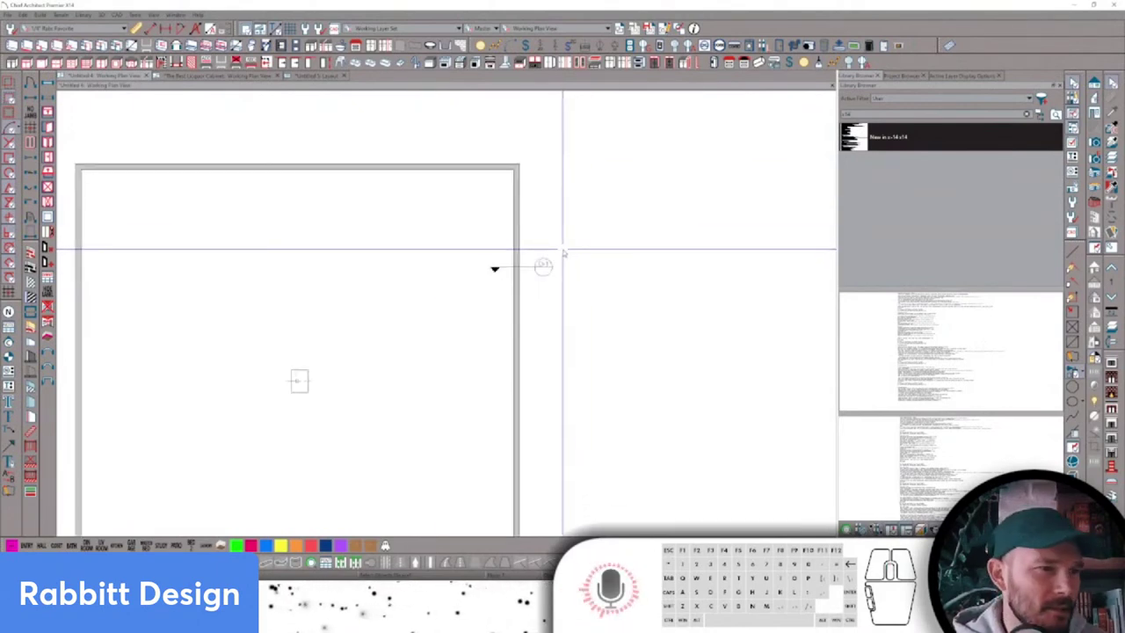
{"action": "scroll", "coordinate": [559, 251], "scroll_direction": "up", "scroll_amount": 1}
{"action": "scroll", "coordinate": [538, 277], "scroll_direction": "up", "scroll_amount": 1}
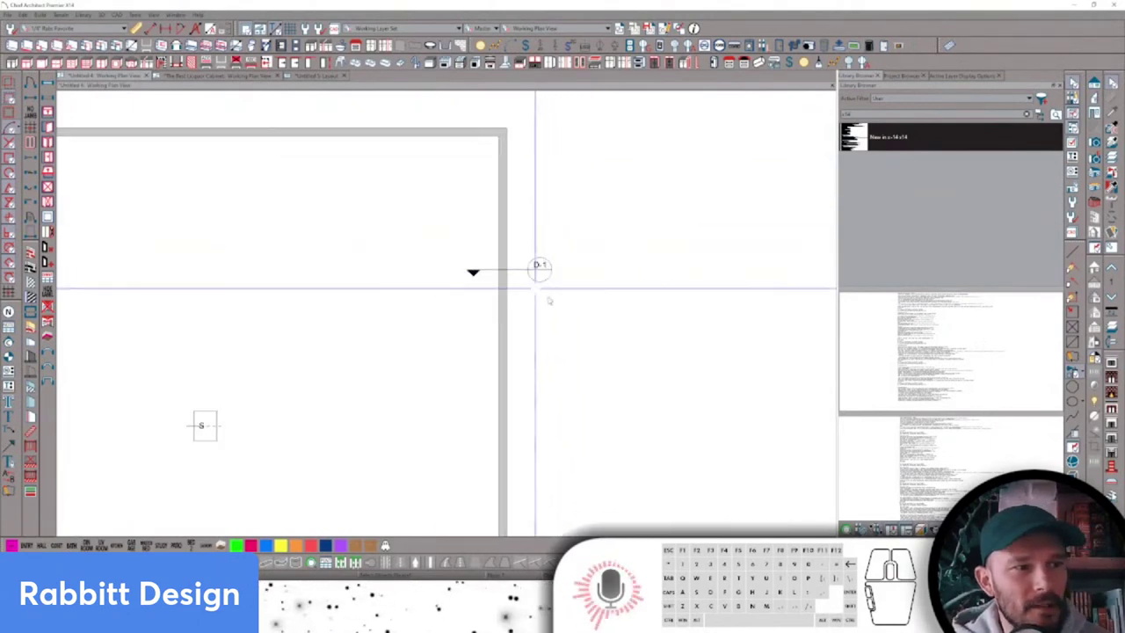
{"action": "left_click", "coordinate": [539, 272]}
{"action": "scroll", "coordinate": [539, 271], "scroll_direction": "up", "scroll_amount": 1}
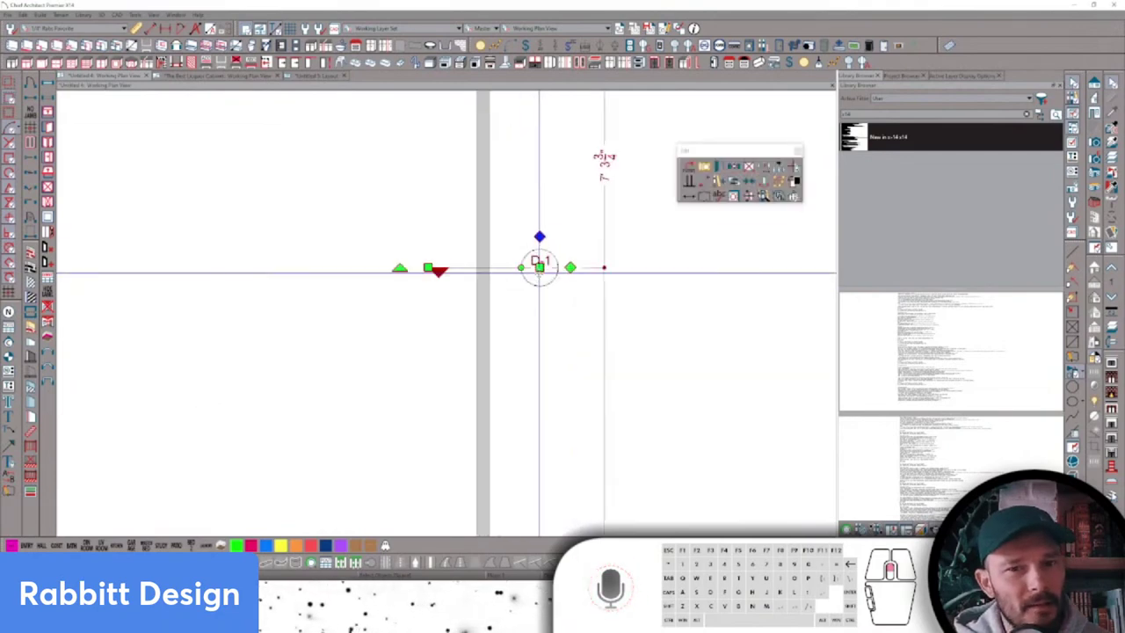
{"action": "scroll", "coordinate": [540, 271], "scroll_direction": "up", "scroll_amount": 1}
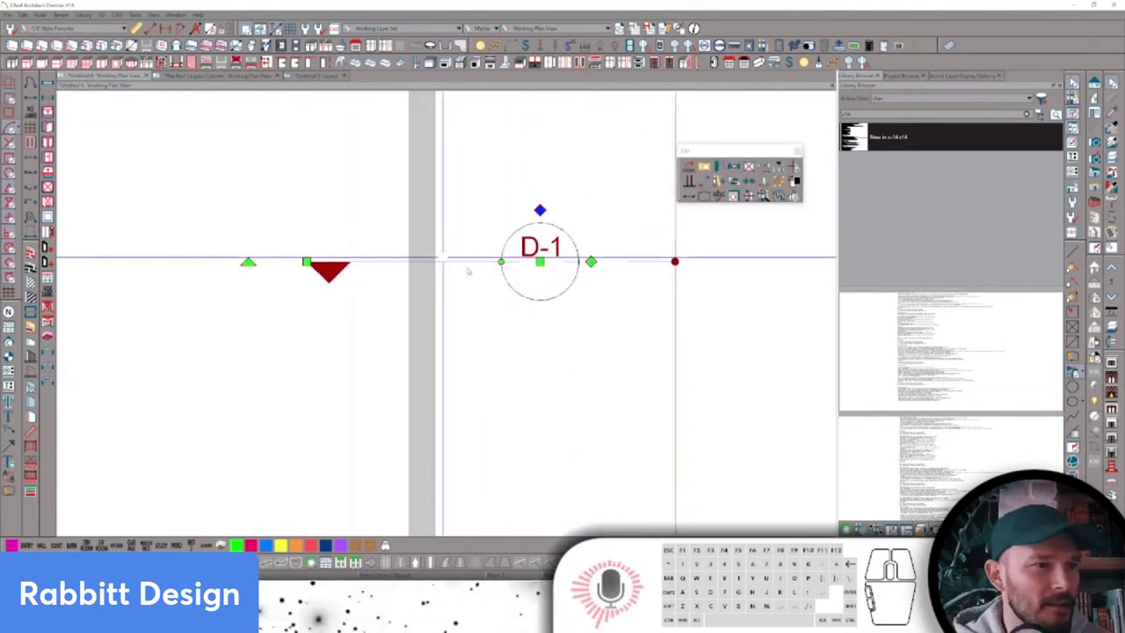
{"action": "left_click", "coordinate": [690, 166]}
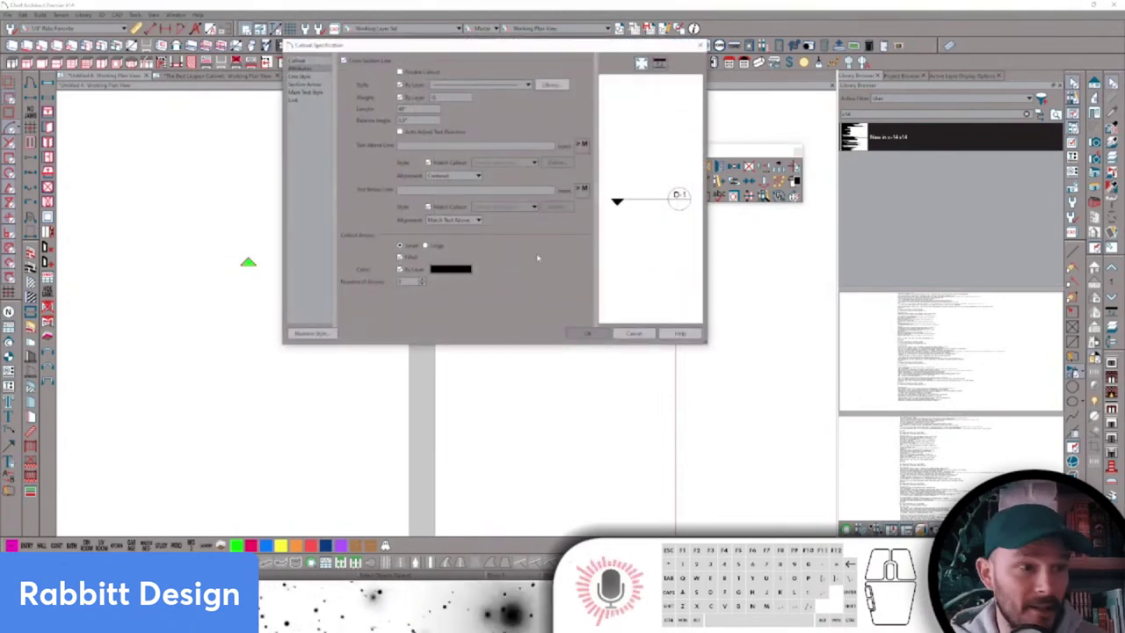
{"action": "left_click", "coordinate": [591, 335]}
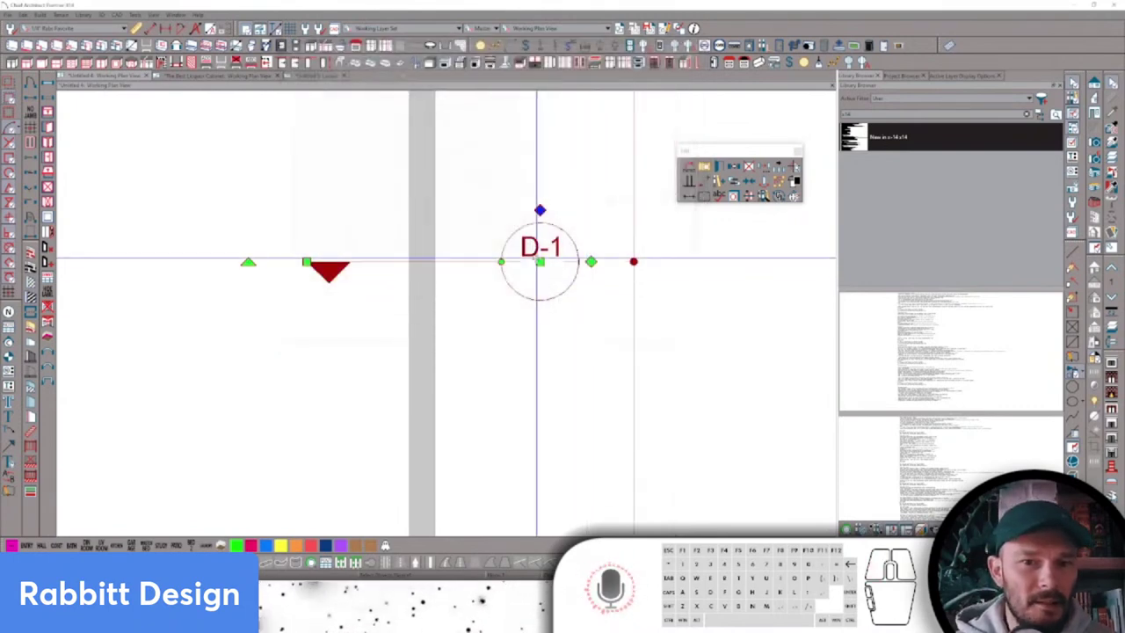
{"action": "double_click", "coordinate": [540, 251]}
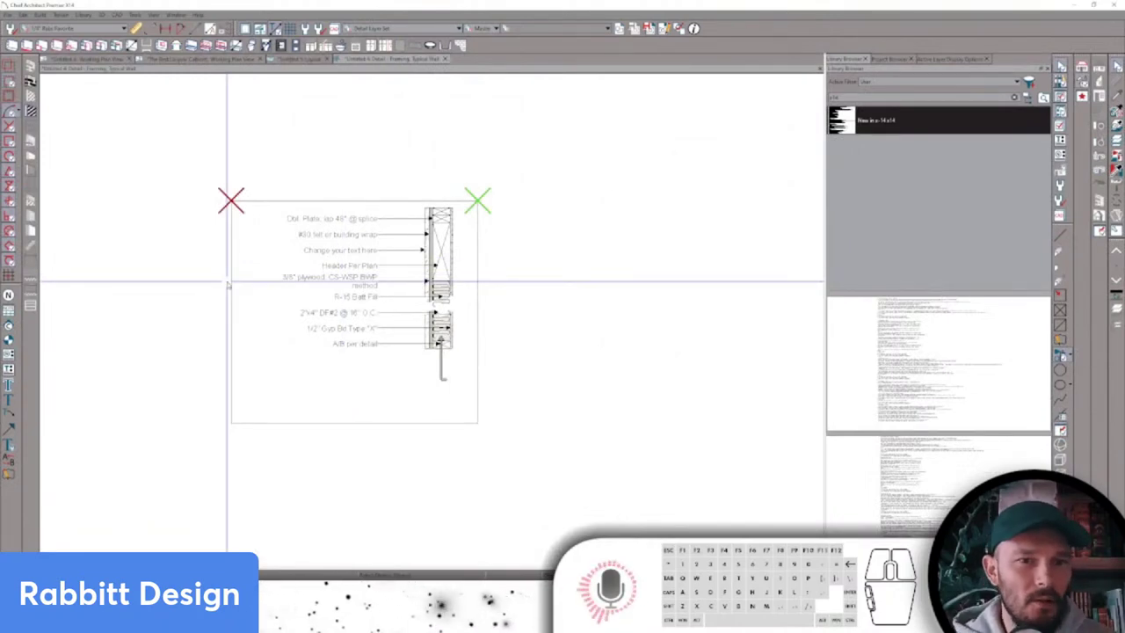
{"action": "left_click", "coordinate": [103, 59]}
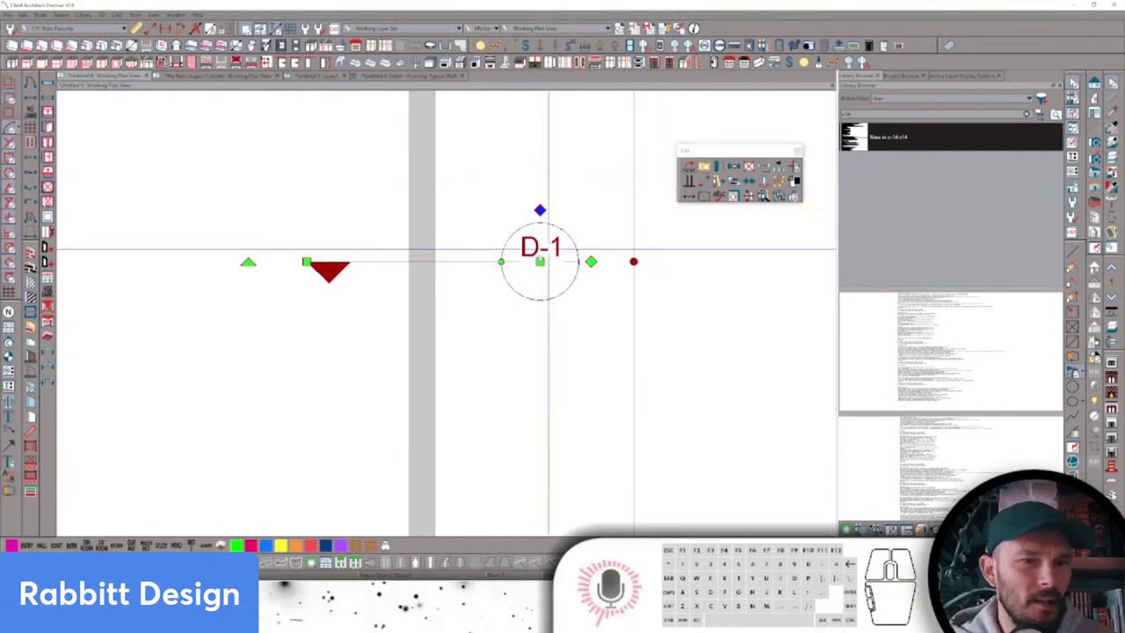
{"action": "double_click", "coordinate": [530, 275]}
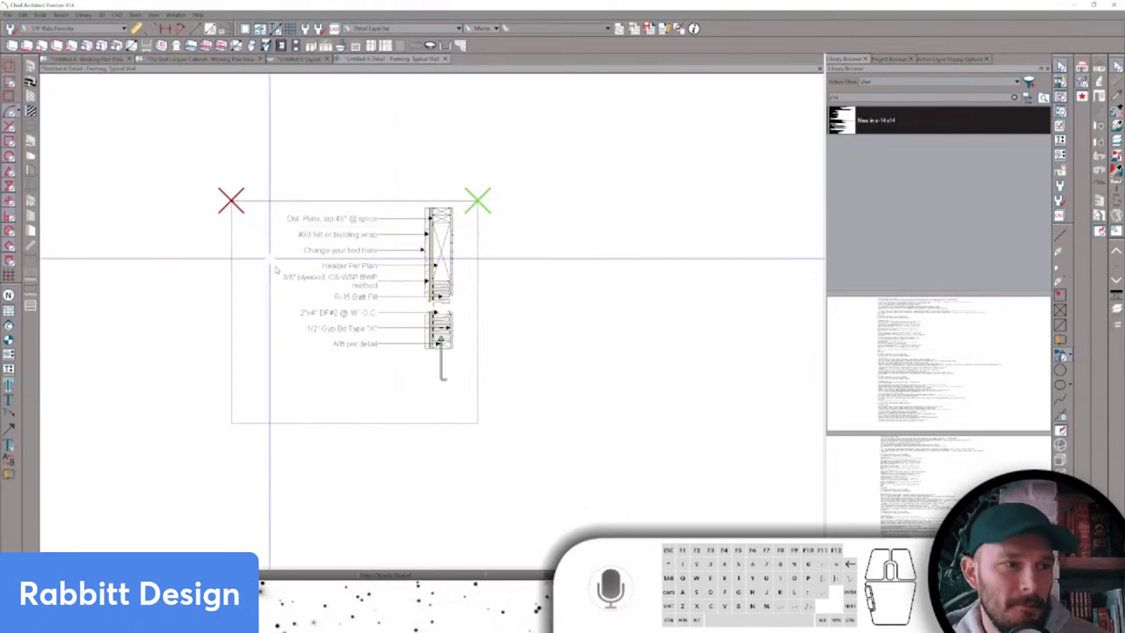
{"action": "scroll", "coordinate": [341, 287], "scroll_direction": "down", "scroll_amount": 1}
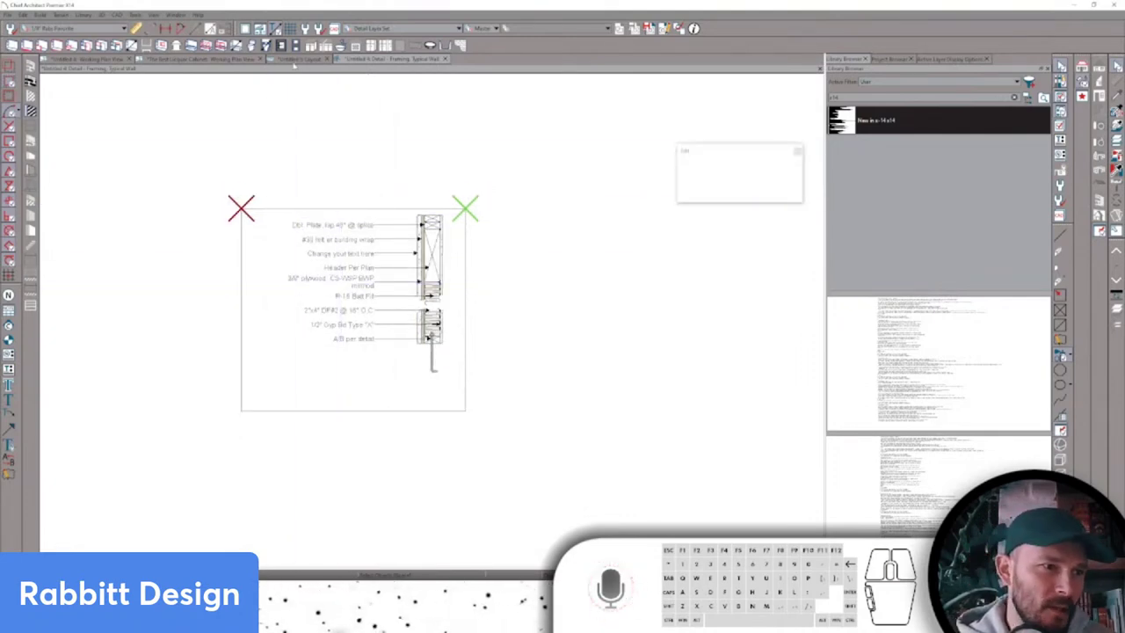
Switch to the Untitled 3 layout and select the 1st Story Floor Plan layout box.
{"action": "left_click", "coordinate": [296, 59]}
{"action": "scroll", "coordinate": [471, 277], "scroll_direction": "down", "scroll_amount": 1}
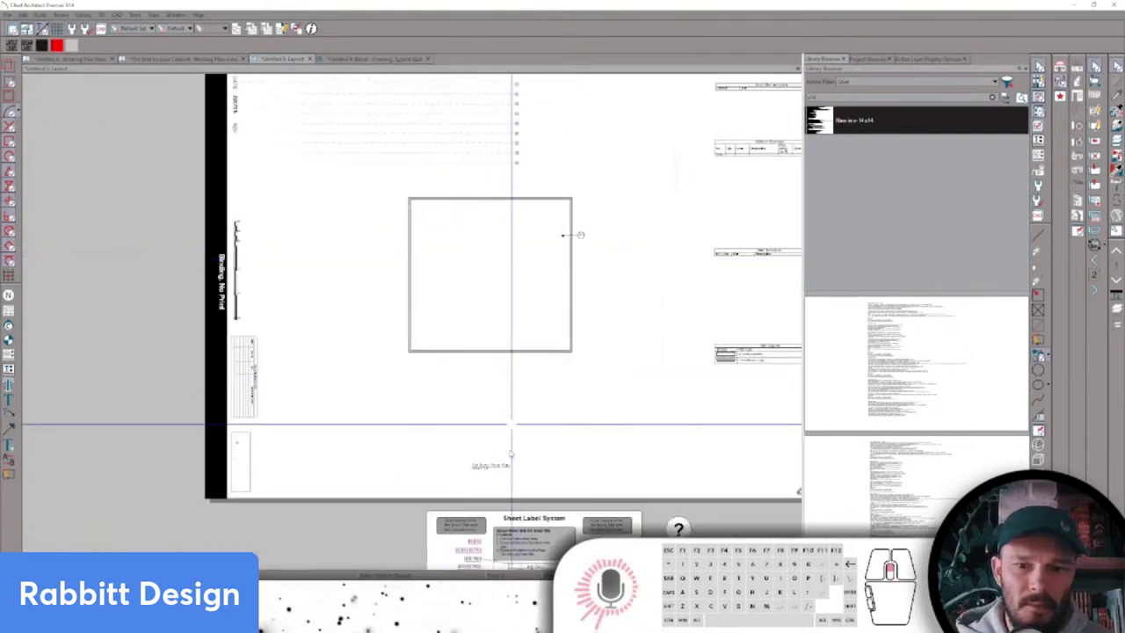
{"action": "scroll", "coordinate": [471, 290], "scroll_direction": "up", "scroll_amount": 5}
{"action": "left_click", "coordinate": [470, 367]}
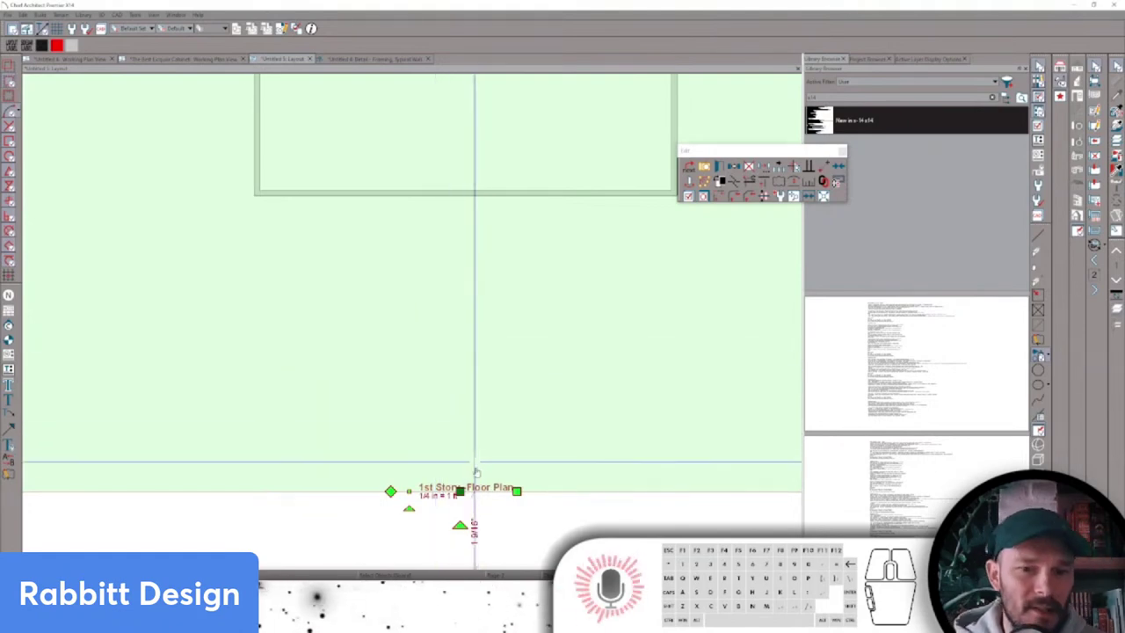
{"action": "scroll", "coordinate": [474, 469], "scroll_direction": "up", "scroll_amount": 2}
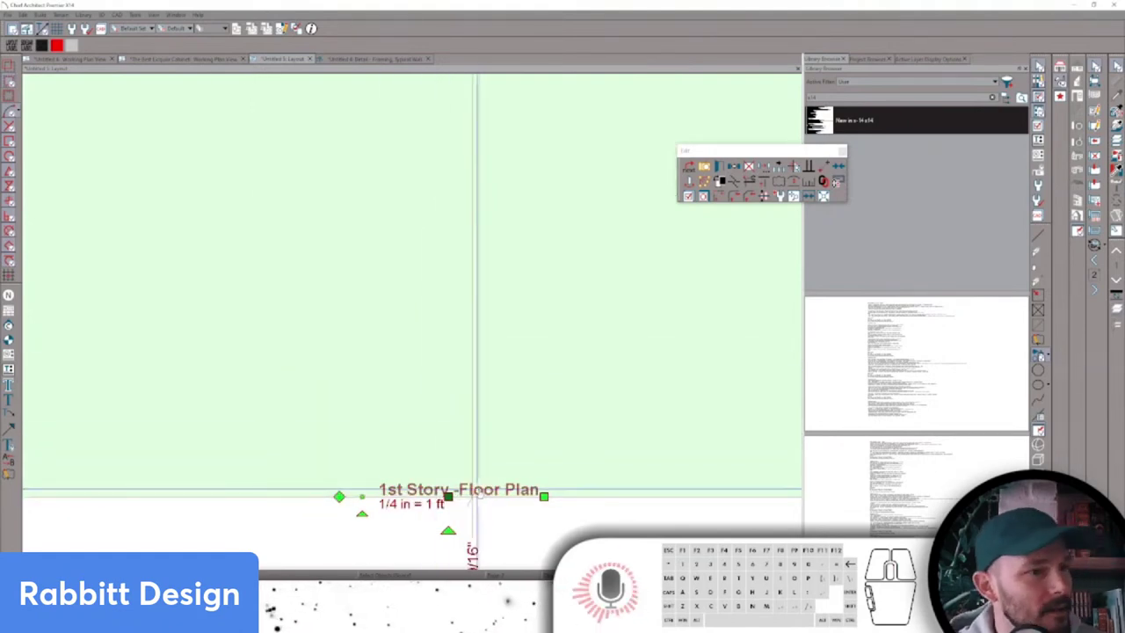
{"action": "scroll", "coordinate": [445, 410], "scroll_direction": "down", "scroll_amount": 2}
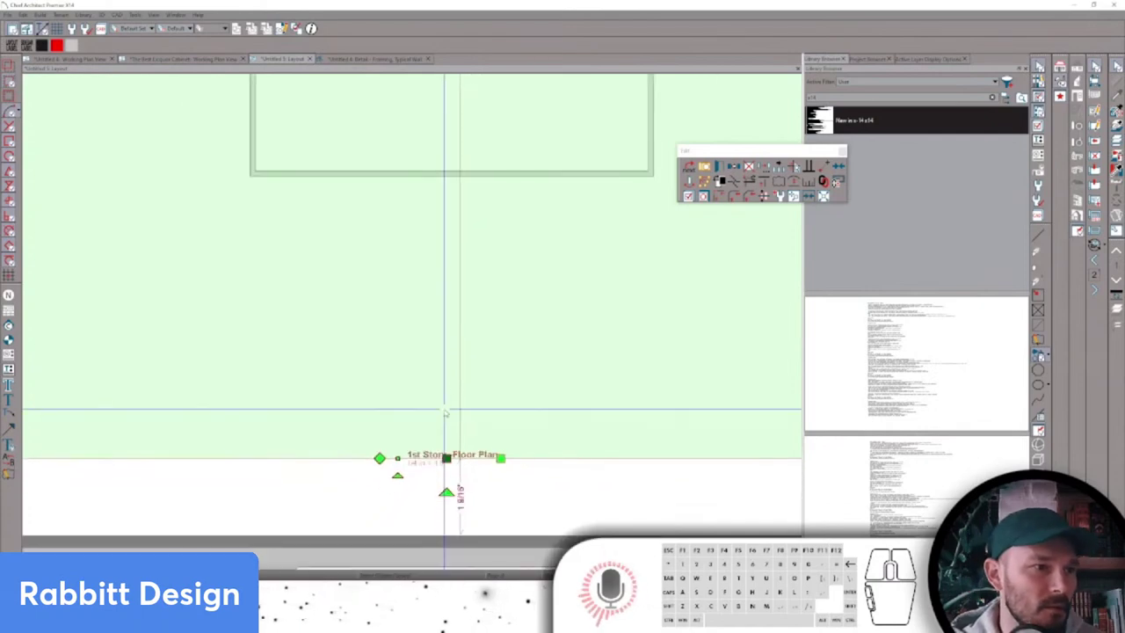
{"action": "scroll", "coordinate": [445, 410], "scroll_direction": "down", "scroll_amount": 3}
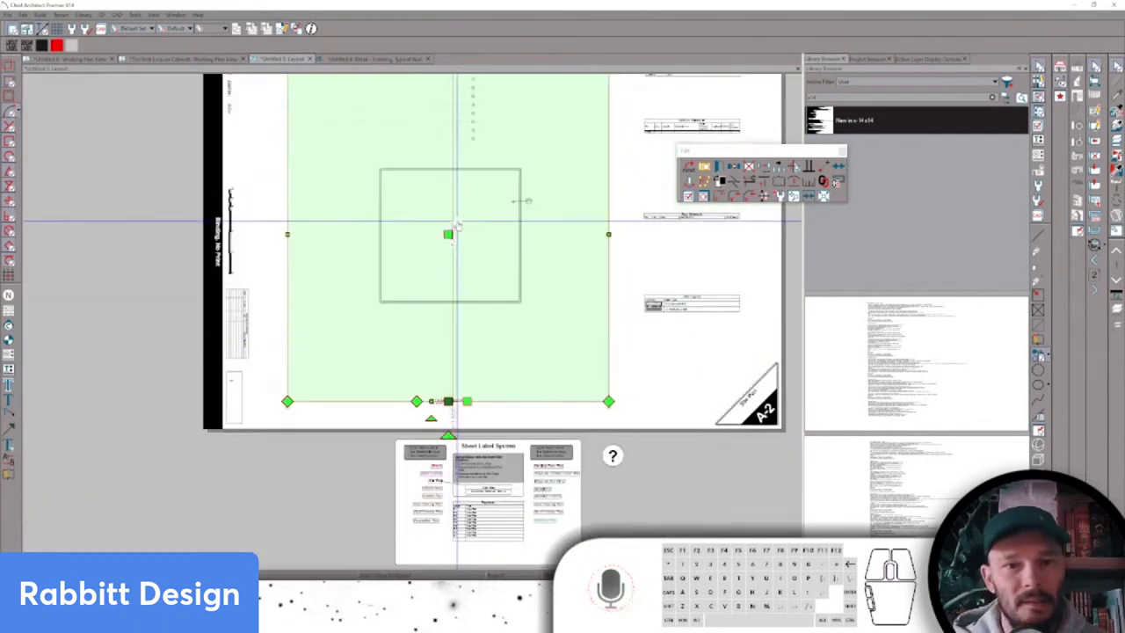
Relink the layout box to the Foundation floor's Foundation Plan view and apply it.
{"action": "double_click", "coordinate": [589, 175]}
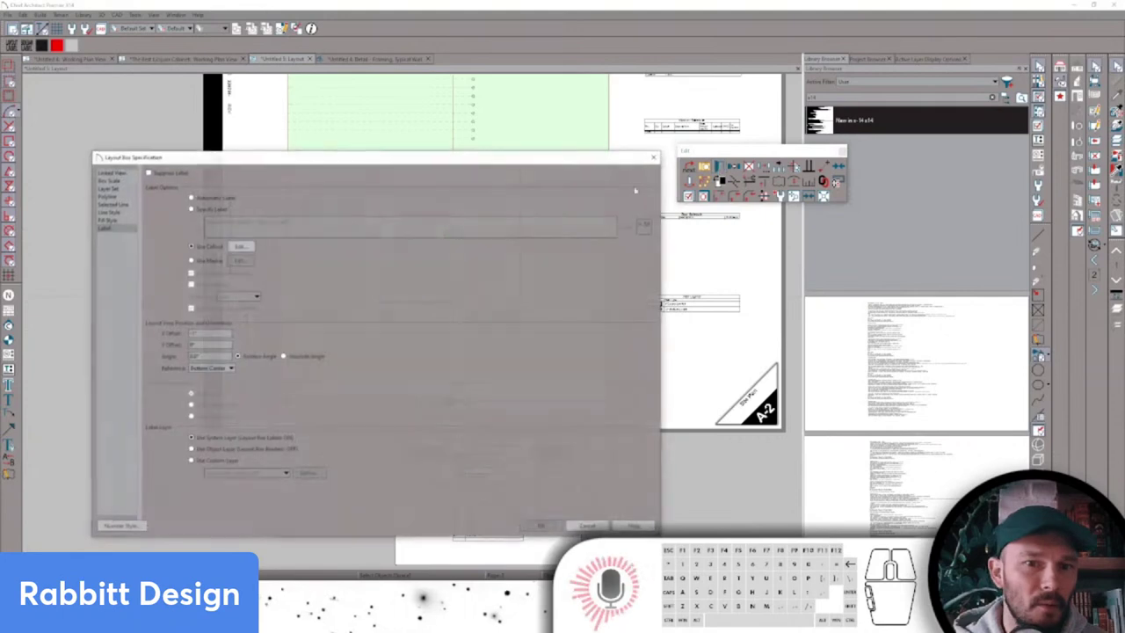
{"action": "left_click", "coordinate": [110, 174]}
{"action": "left_click", "coordinate": [164, 221]}
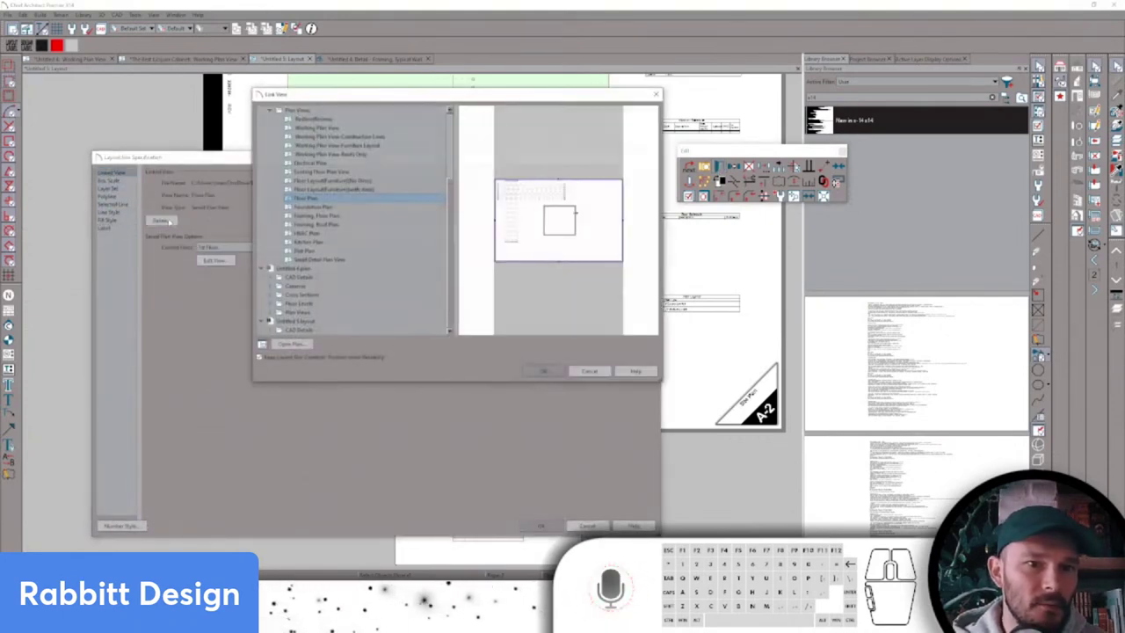
{"action": "left_click", "coordinate": [589, 371]}
{"action": "left_click", "coordinate": [255, 248]}
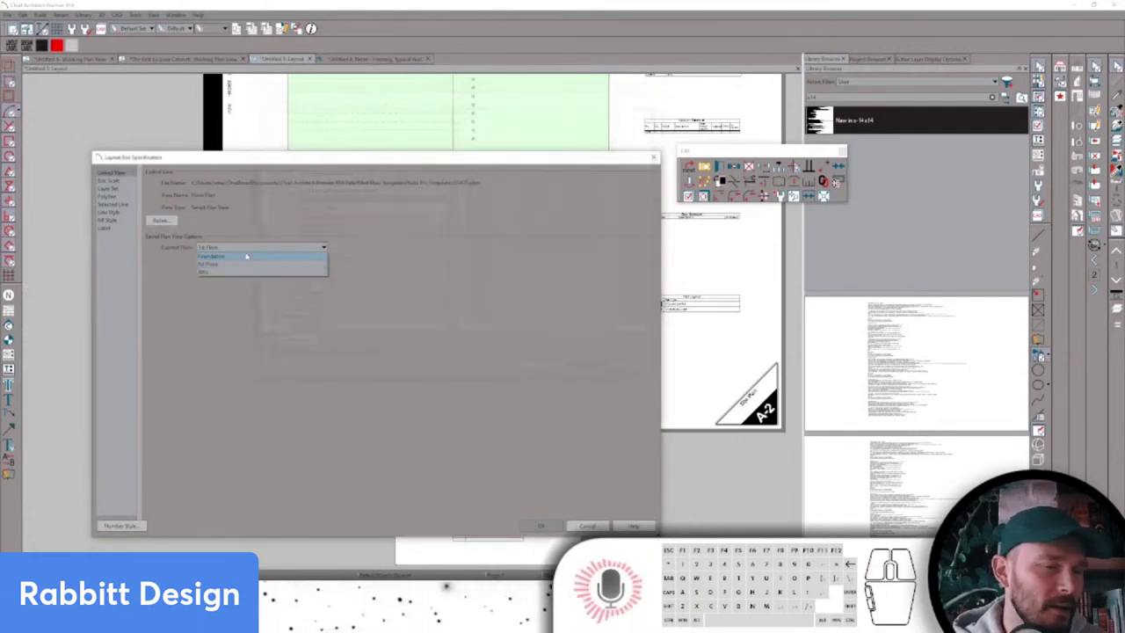
{"action": "left_click", "coordinate": [244, 256]}
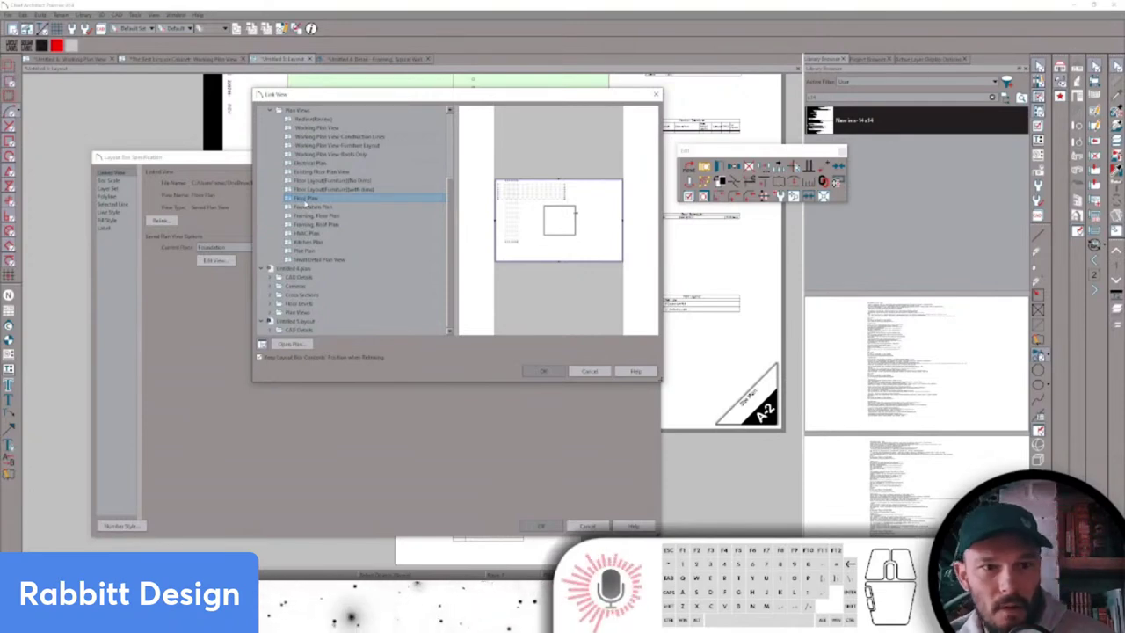
{"action": "left_click", "coordinate": [318, 208]}
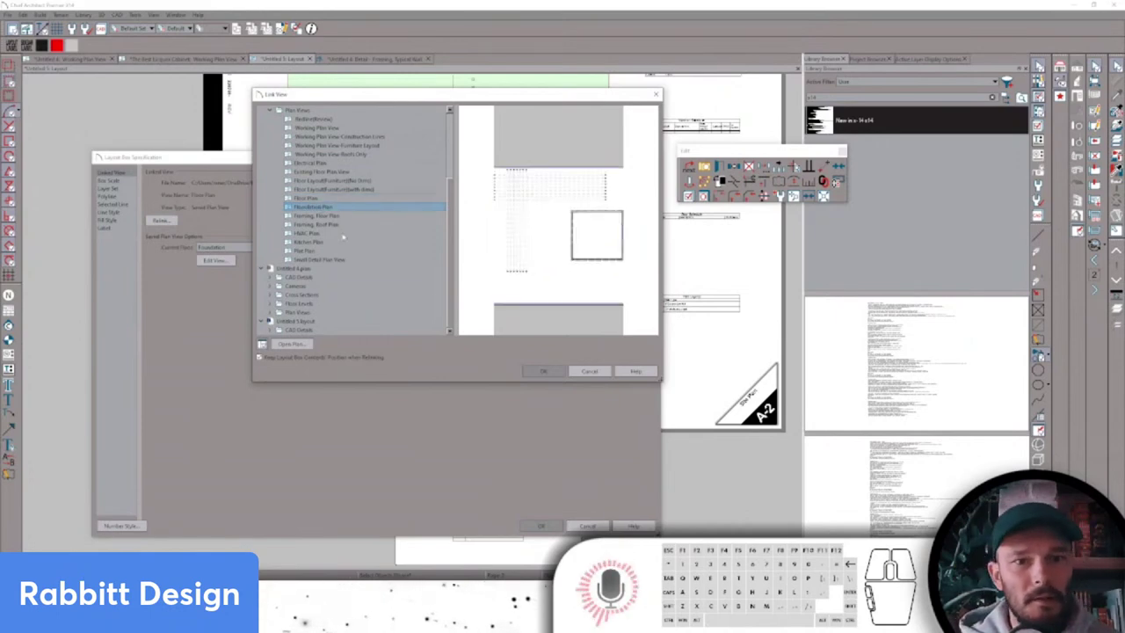
{"action": "left_click", "coordinate": [543, 370]}
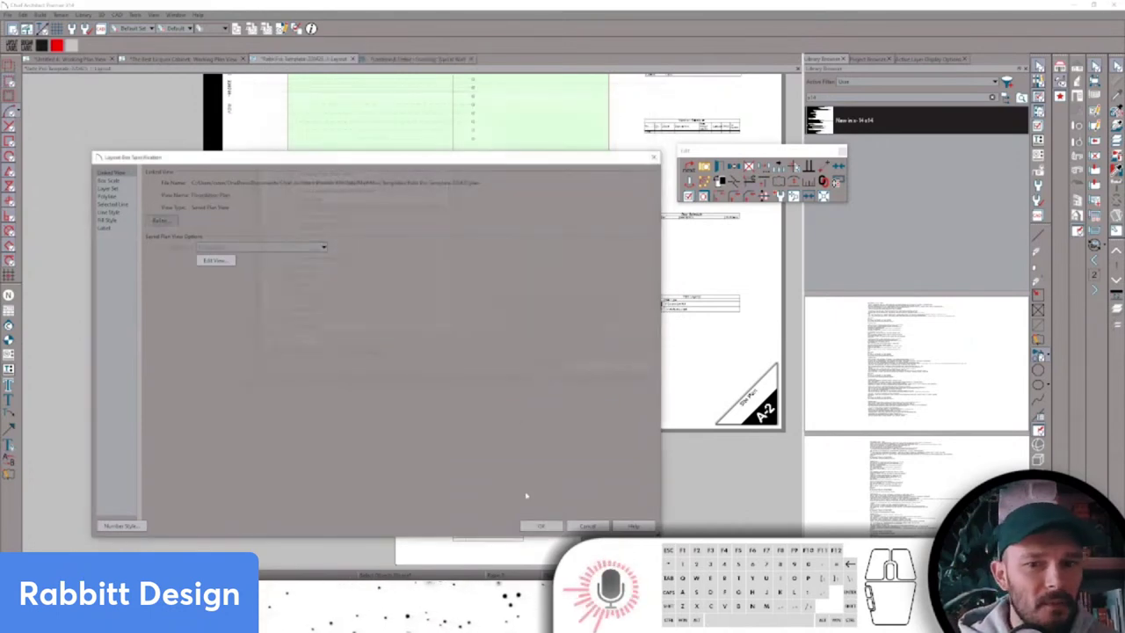
{"action": "left_click", "coordinate": [541, 526]}
Deselect the layout box and zoom in to confirm its label reads Foundation Plan.
{"action": "scroll", "coordinate": [450, 409], "scroll_direction": "up", "scroll_amount": 4}
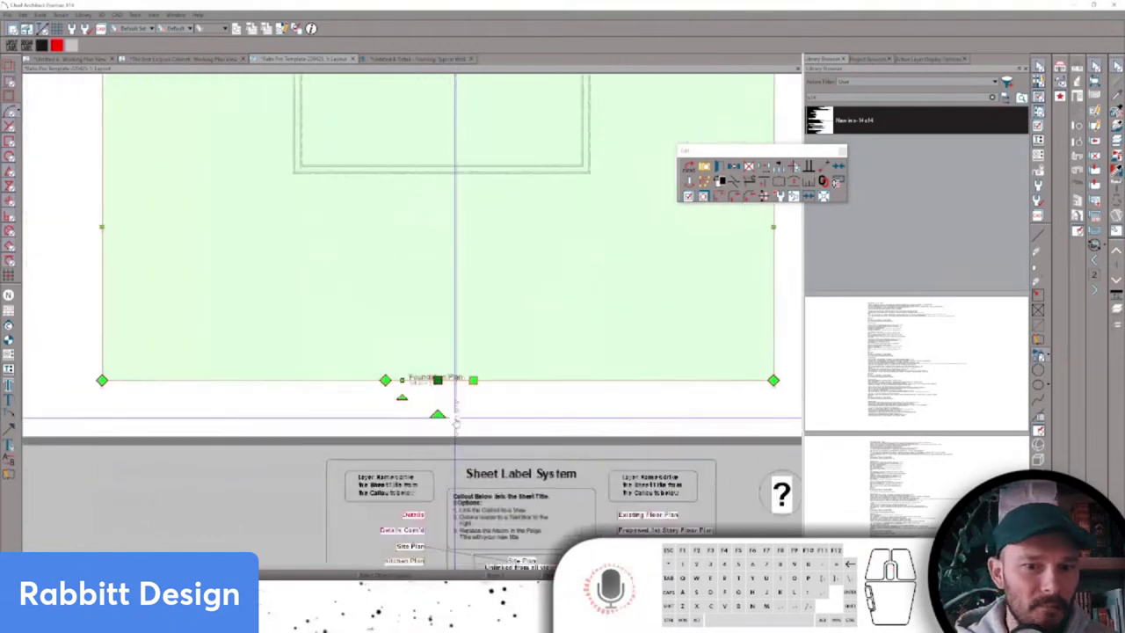
{"action": "scroll", "coordinate": [450, 409], "scroll_direction": "up", "scroll_amount": 2}
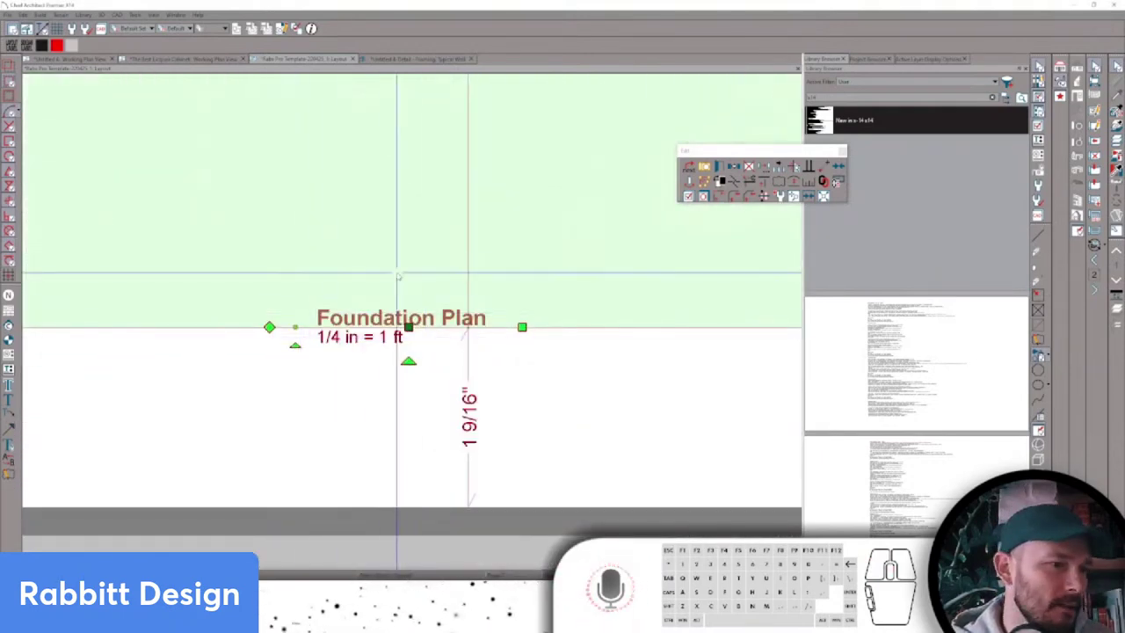
{"action": "left_click", "coordinate": [329, 379]}
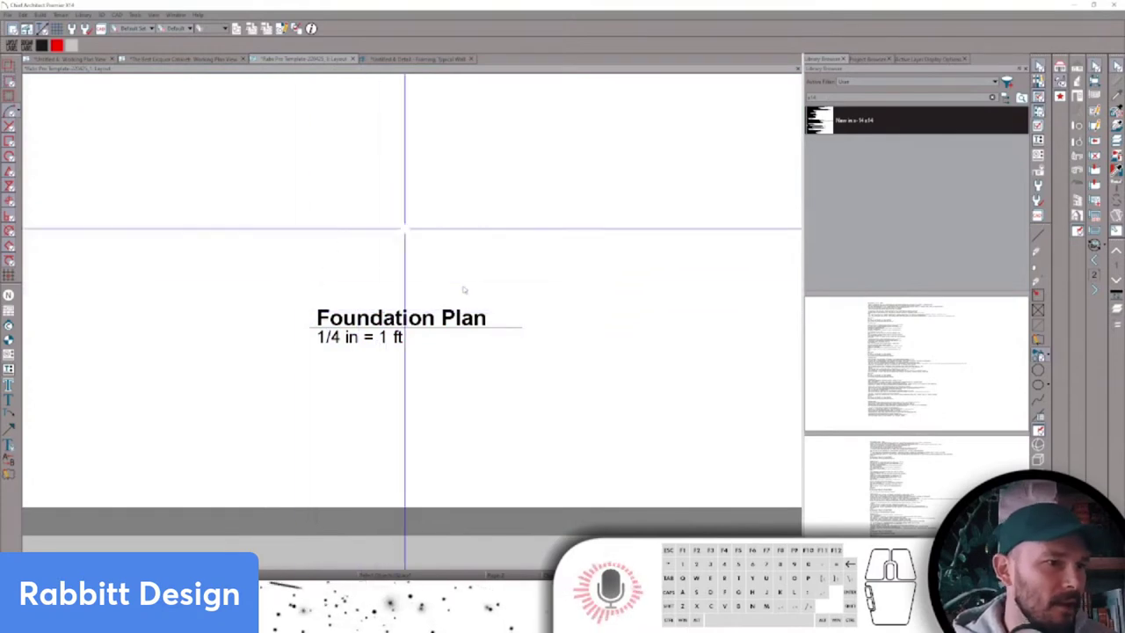
{"action": "scroll", "coordinate": [458, 295], "scroll_direction": "down", "scroll_amount": 5}
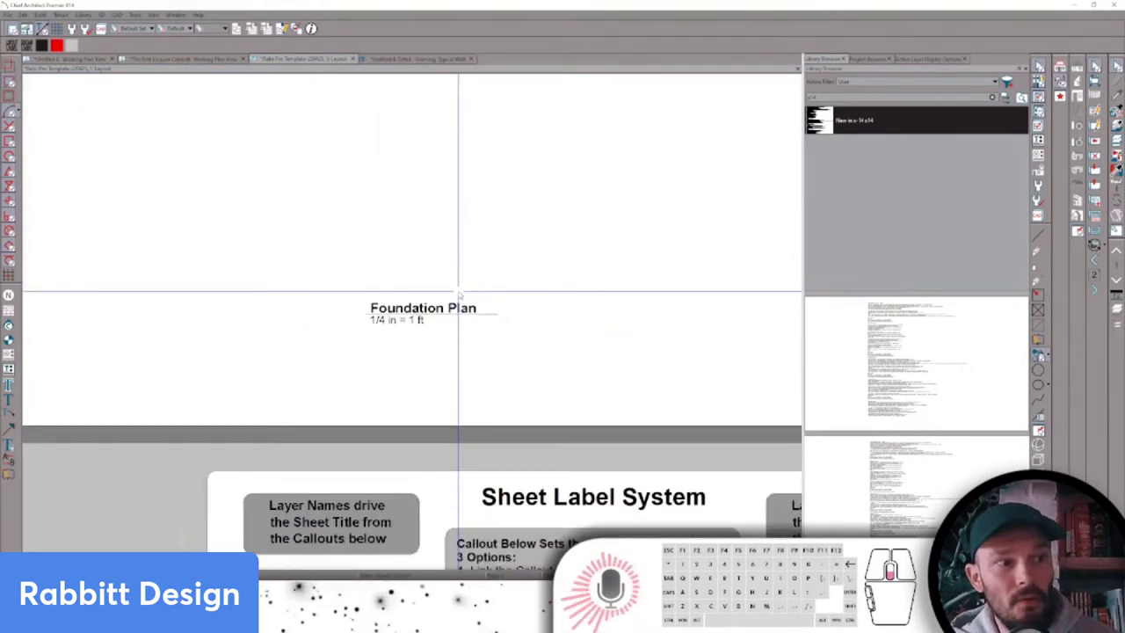
{"action": "scroll", "coordinate": [484, 255], "scroll_direction": "up", "scroll_amount": 3}
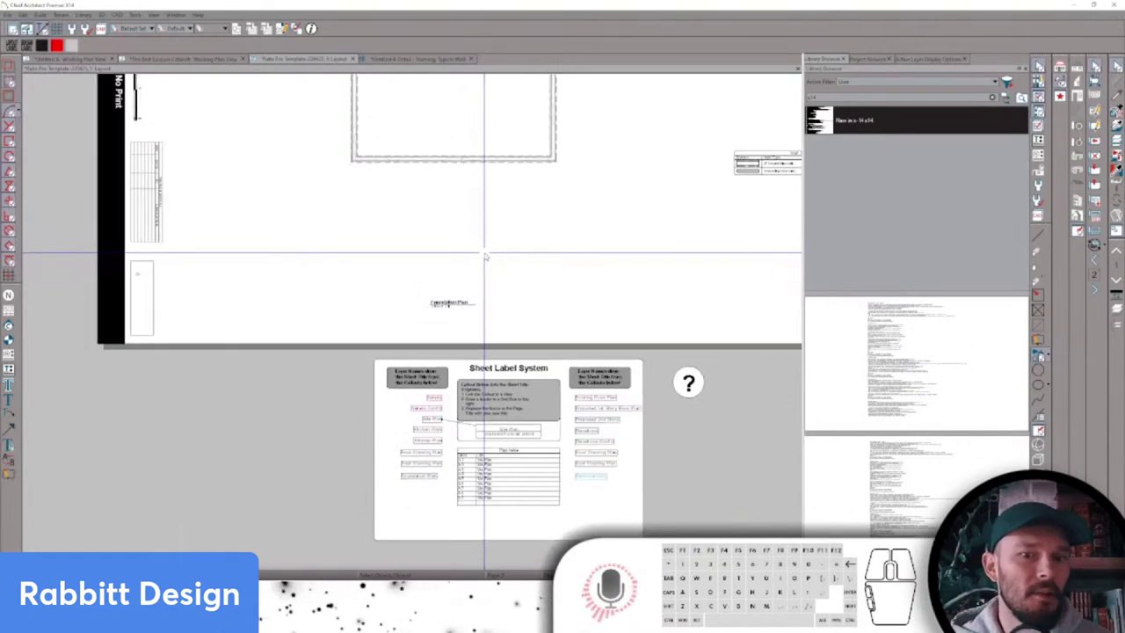
{"action": "scroll", "coordinate": [484, 256], "scroll_direction": "up", "scroll_amount": 2}
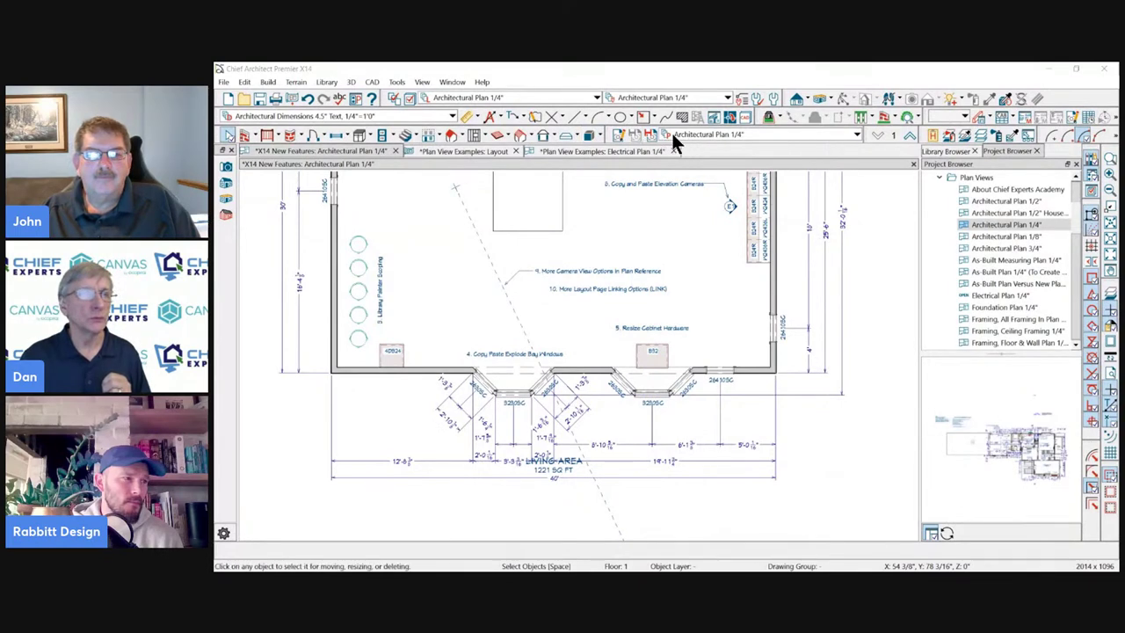
Open the Architectural Plan 1/4" view's specification and show its Selected Defaults.
{"action": "right_click", "coordinate": [1000, 225]}
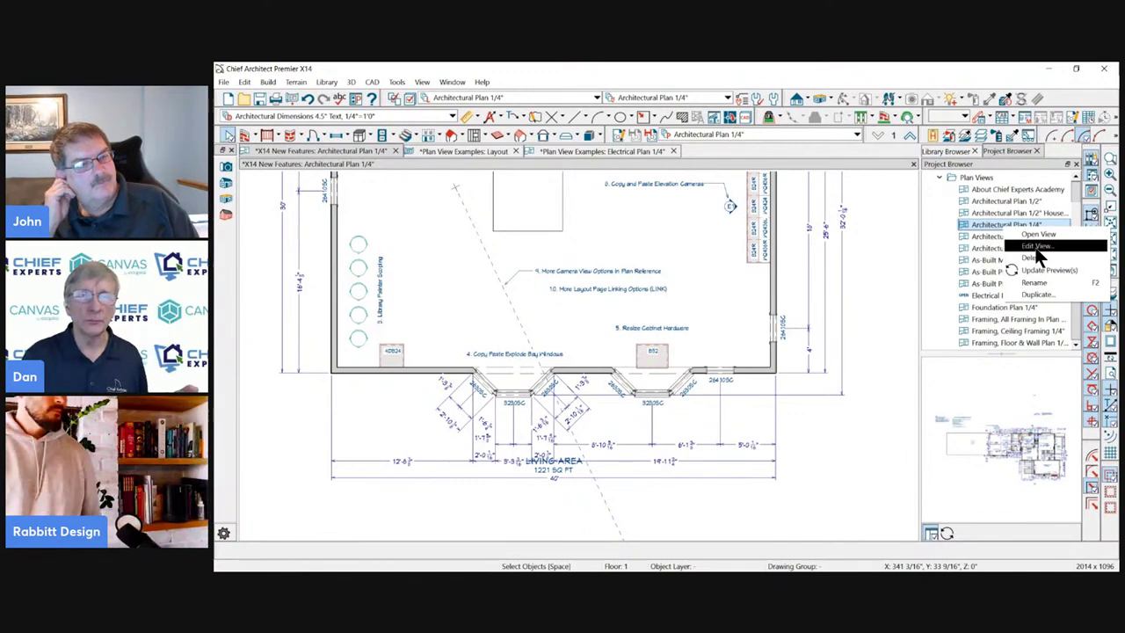
{"action": "left_click", "coordinate": [1035, 246]}
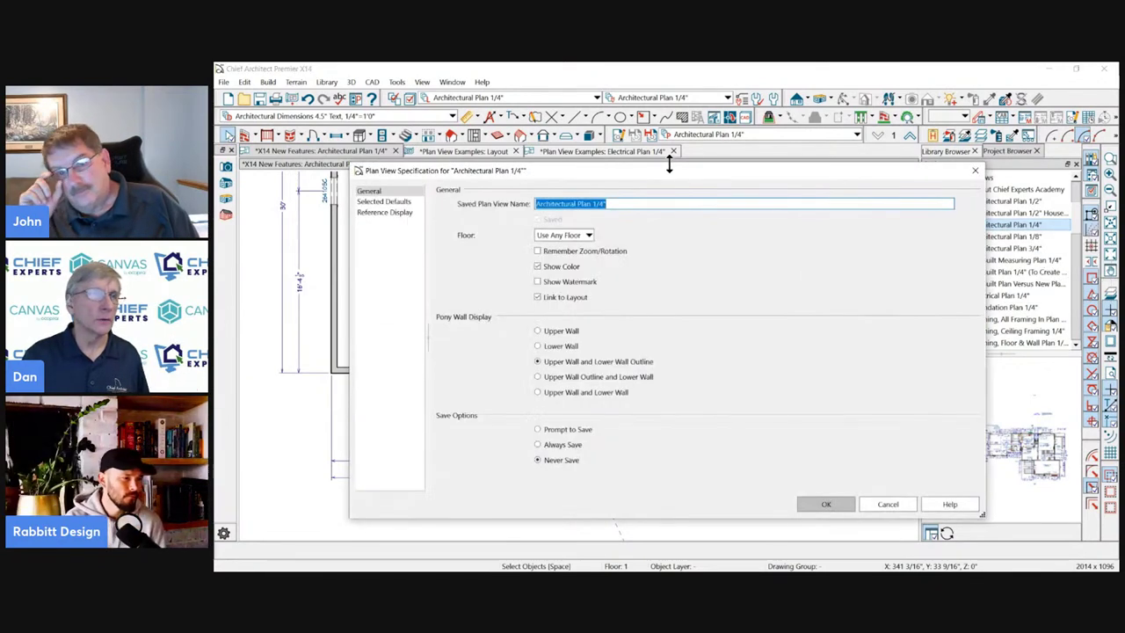
{"action": "left_click_drag", "start_coordinate": [671, 170], "coordinate": [669, 135]}
{"action": "left_click", "coordinate": [365, 168]}
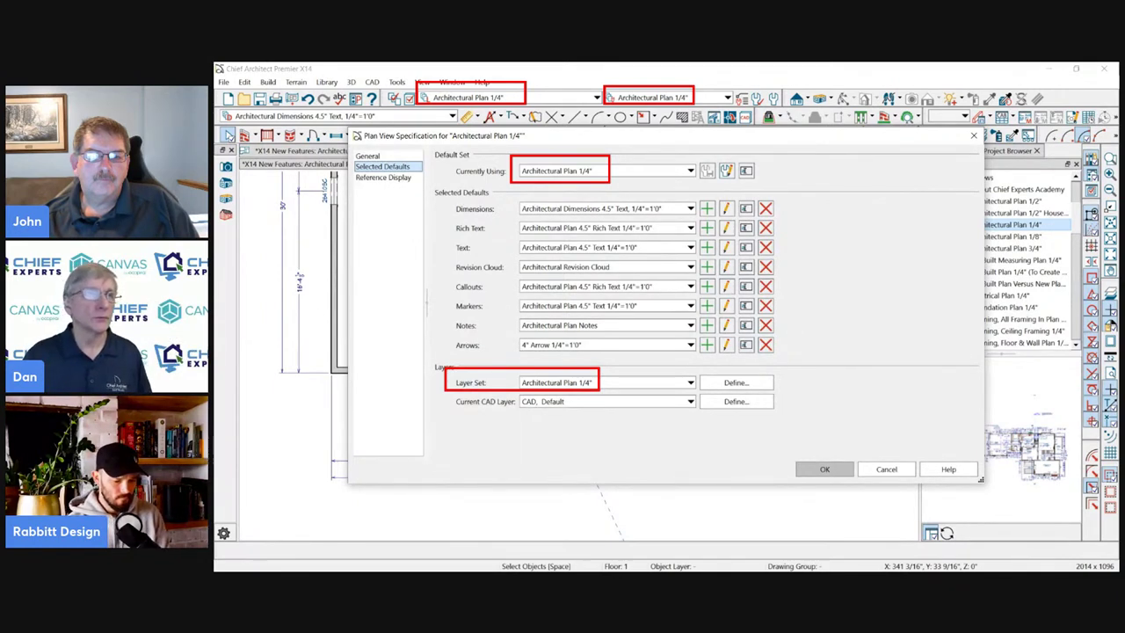
Cancel the Plan View Specification without saving any changes.
{"action": "key", "text": "Escape"}
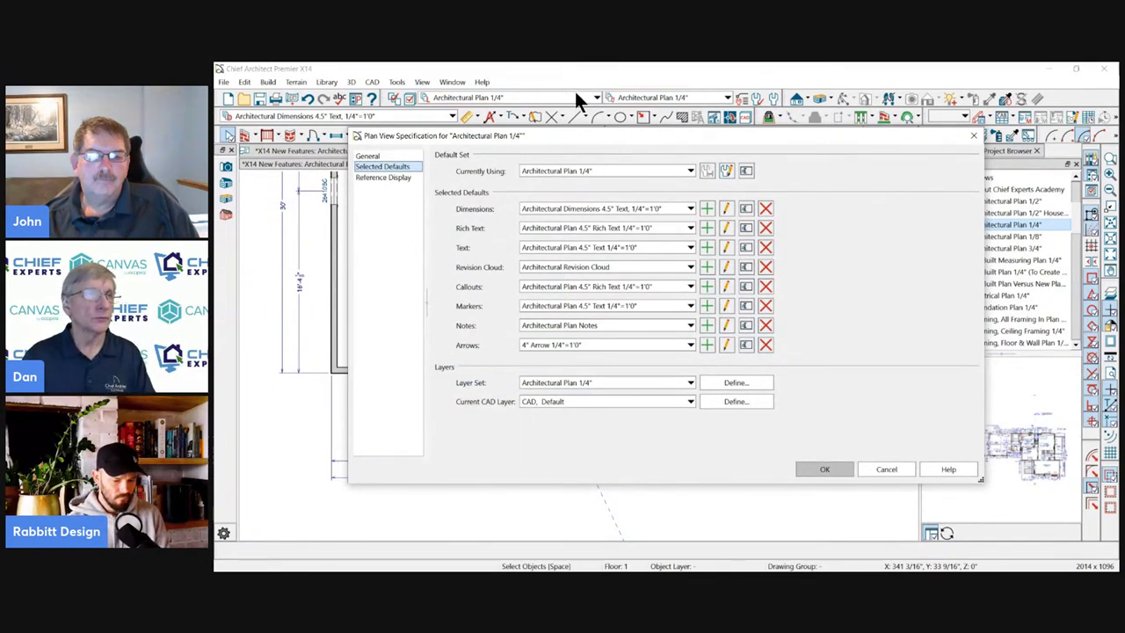
{"action": "left_click_drag", "start_coordinate": [626, 140], "coordinate": [650, 210]}
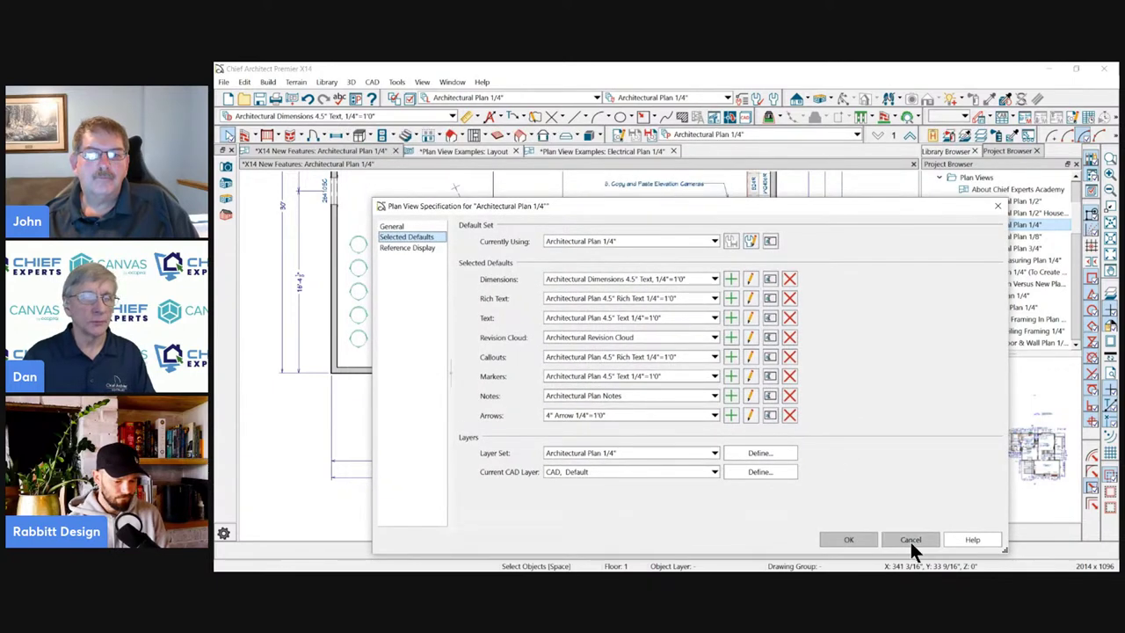
{"action": "left_click", "coordinate": [909, 540]}
{"action": "left_click", "coordinate": [685, 98]}
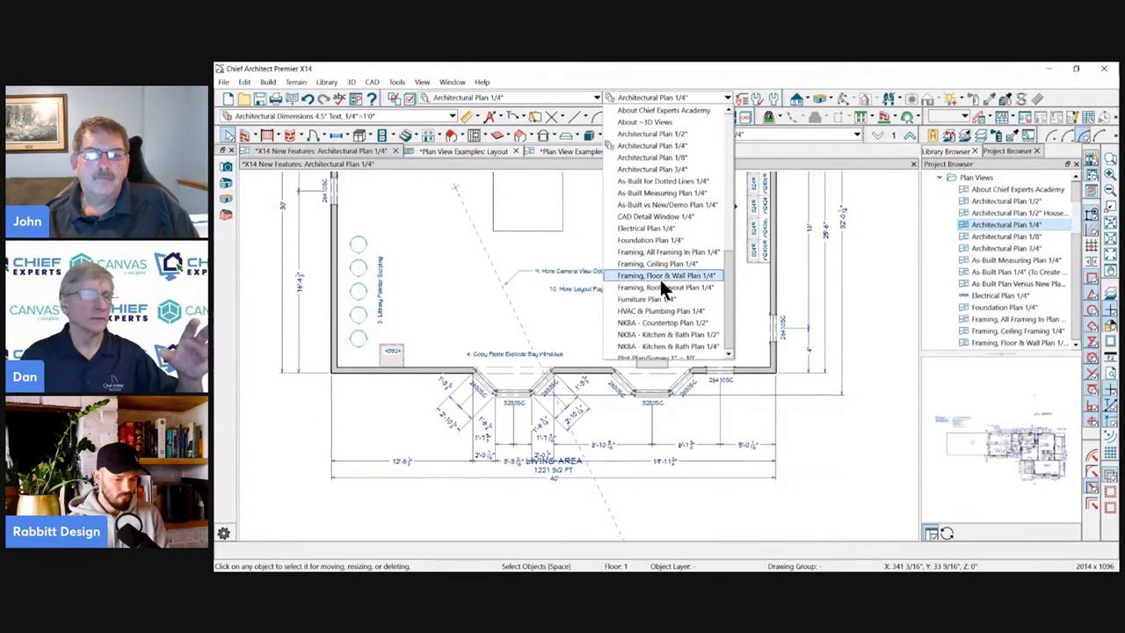
{"action": "left_click", "coordinate": [650, 94]}
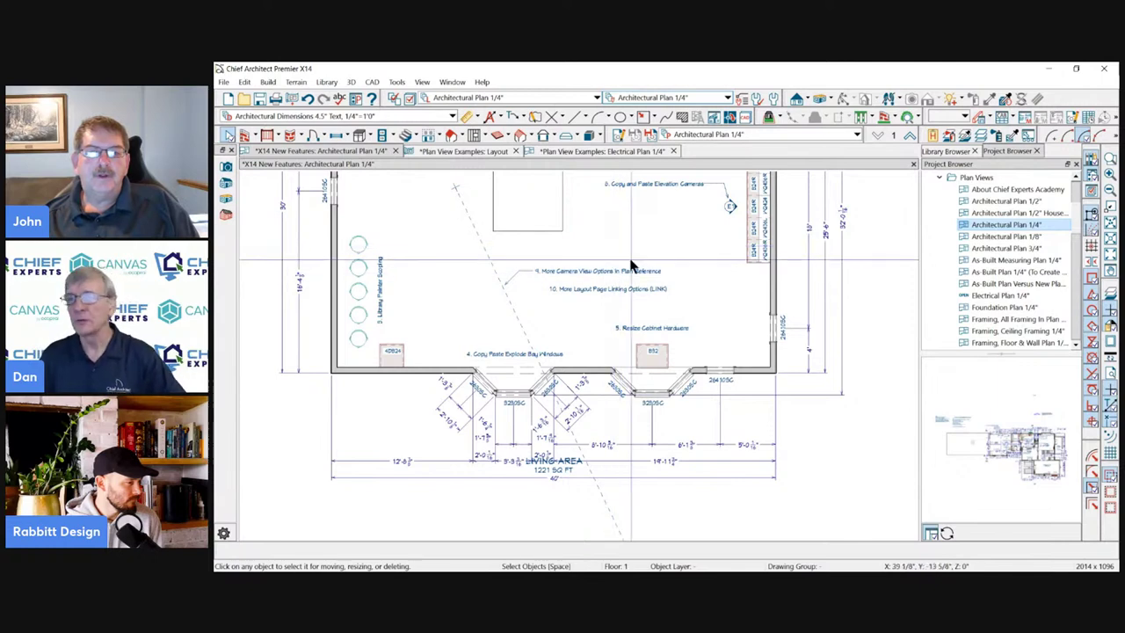
{"action": "scroll", "coordinate": [659, 271], "scroll_direction": "down", "scroll_amount": 1}
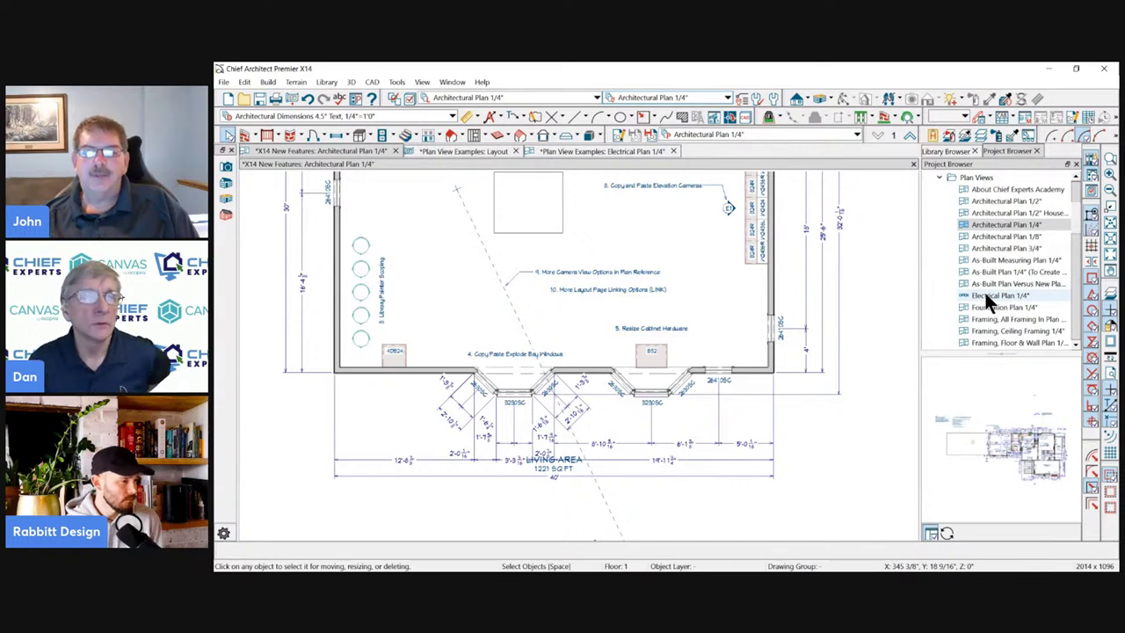
Minimize Chief Architect and scroll through the blackstallionobx.com home page in Chrome.
{"action": "left_click", "coordinate": [1049, 69]}
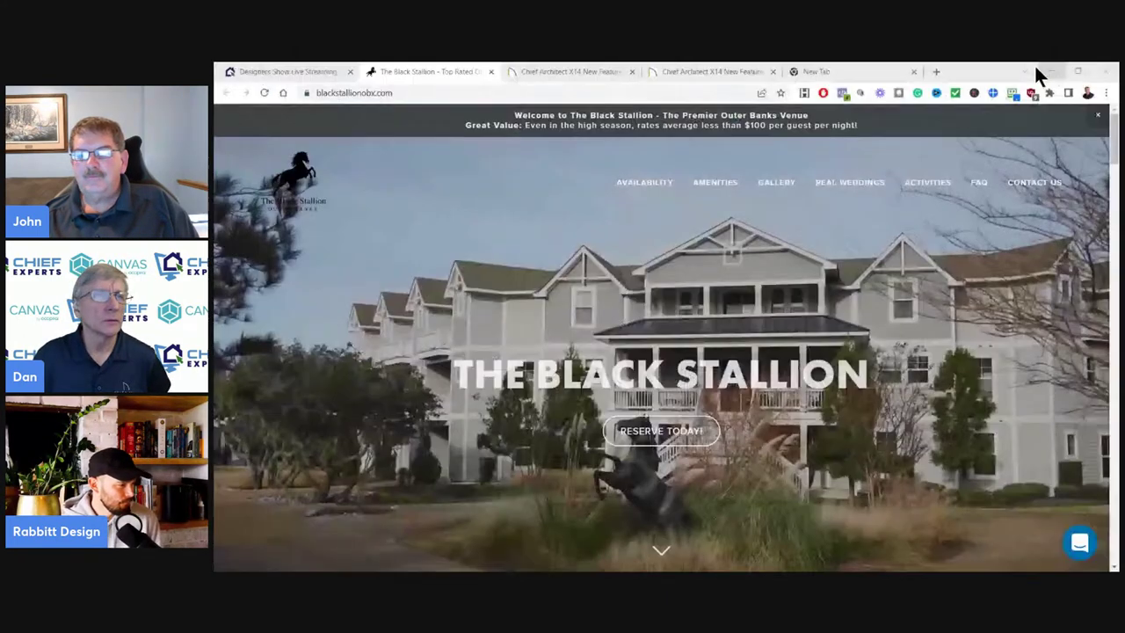
{"action": "scroll", "coordinate": [569, 373], "scroll_direction": "down", "scroll_amount": 2}
{"action": "scroll", "coordinate": [434, 325], "scroll_direction": "up", "scroll_amount": 2}
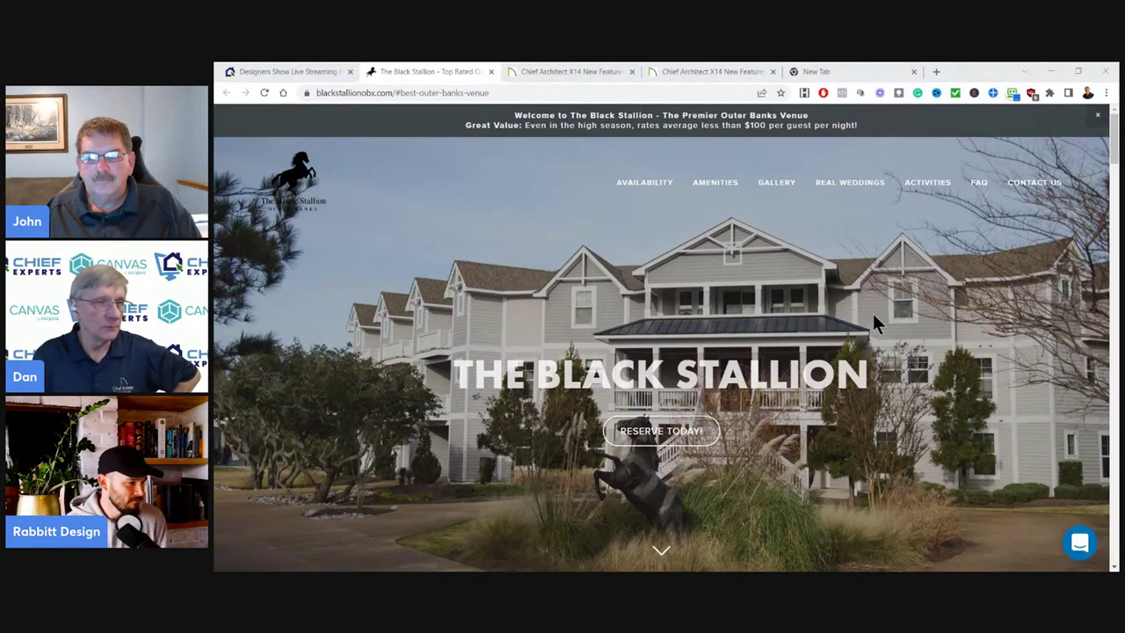
{"action": "scroll", "coordinate": [675, 332], "scroll_direction": "down", "scroll_amount": 4}
{"action": "scroll", "coordinate": [674, 325], "scroll_direction": "up", "scroll_amount": 4}
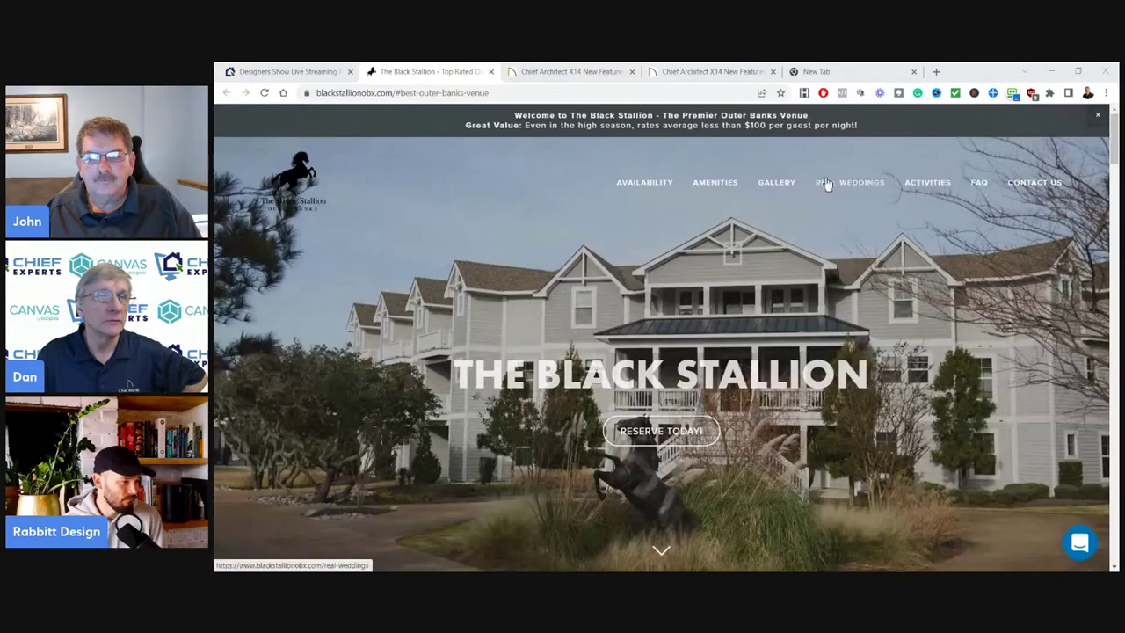
Open the Gallery page, then enlarge and close the Event Space on Level 1 photo.
{"action": "left_click", "coordinate": [773, 184]}
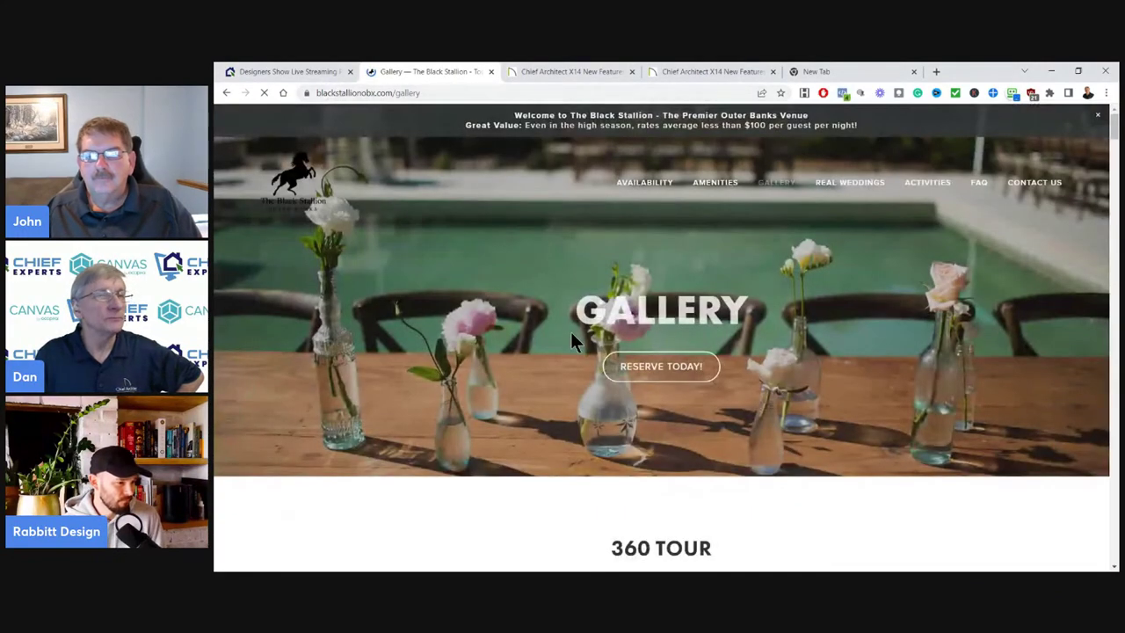
{"action": "scroll", "coordinate": [571, 335], "scroll_direction": "down", "scroll_amount": 10}
{"action": "scroll", "coordinate": [606, 398], "scroll_direction": "down", "scroll_amount": 5}
{"action": "scroll", "coordinate": [607, 396], "scroll_direction": "down", "scroll_amount": 3}
{"action": "scroll", "coordinate": [607, 398], "scroll_direction": "down", "scroll_amount": 6}
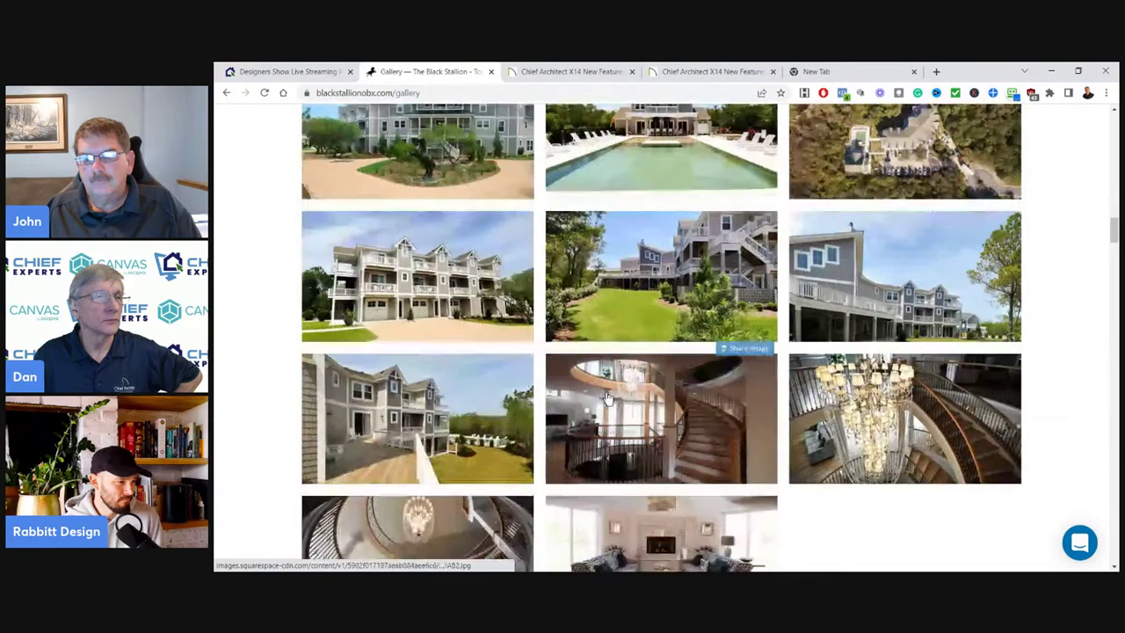
{"action": "scroll", "coordinate": [607, 398], "scroll_direction": "down", "scroll_amount": 2}
{"action": "scroll", "coordinate": [606, 398], "scroll_direction": "down", "scroll_amount": 3}
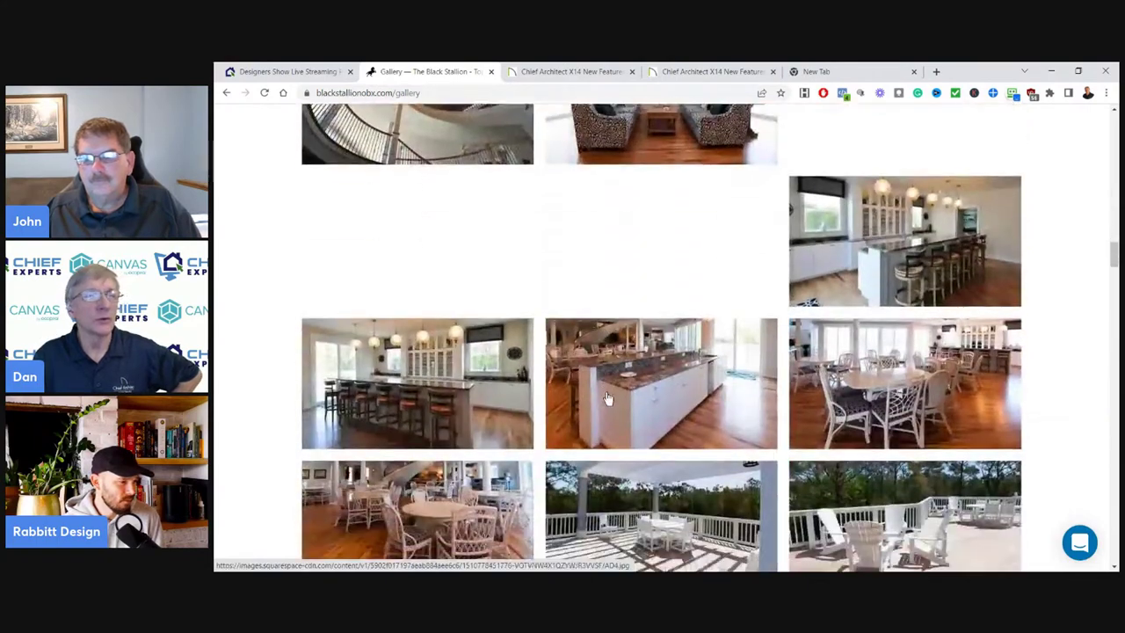
{"action": "scroll", "coordinate": [606, 398], "scroll_direction": "down", "scroll_amount": 7}
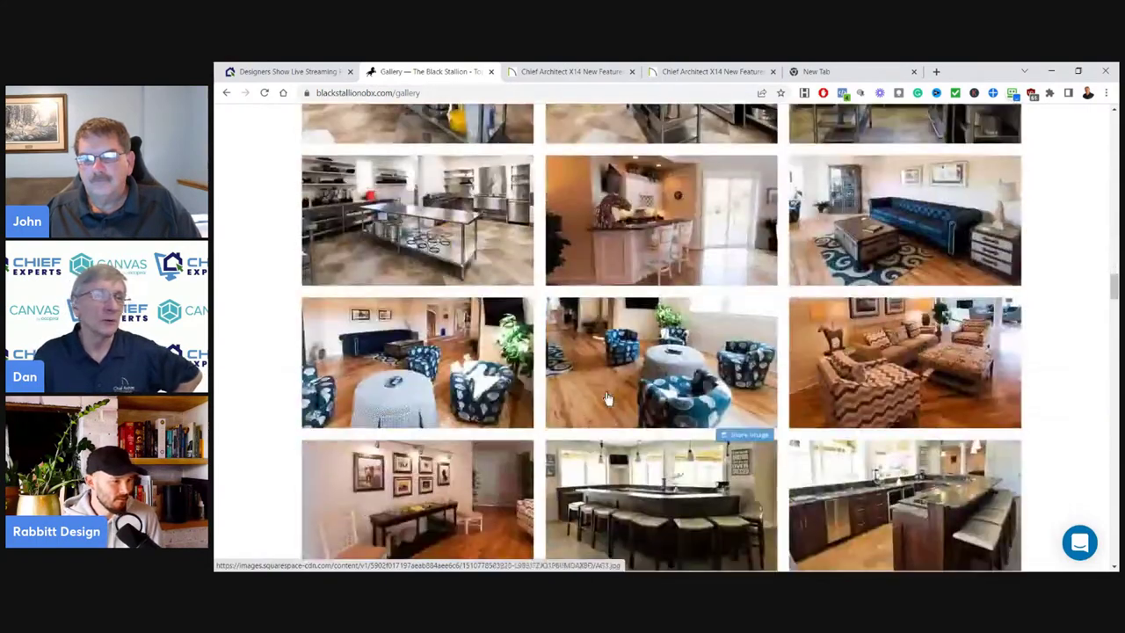
{"action": "scroll", "coordinate": [606, 398], "scroll_direction": "down", "scroll_amount": 3}
{"action": "scroll", "coordinate": [606, 398], "scroll_direction": "down", "scroll_amount": 5}
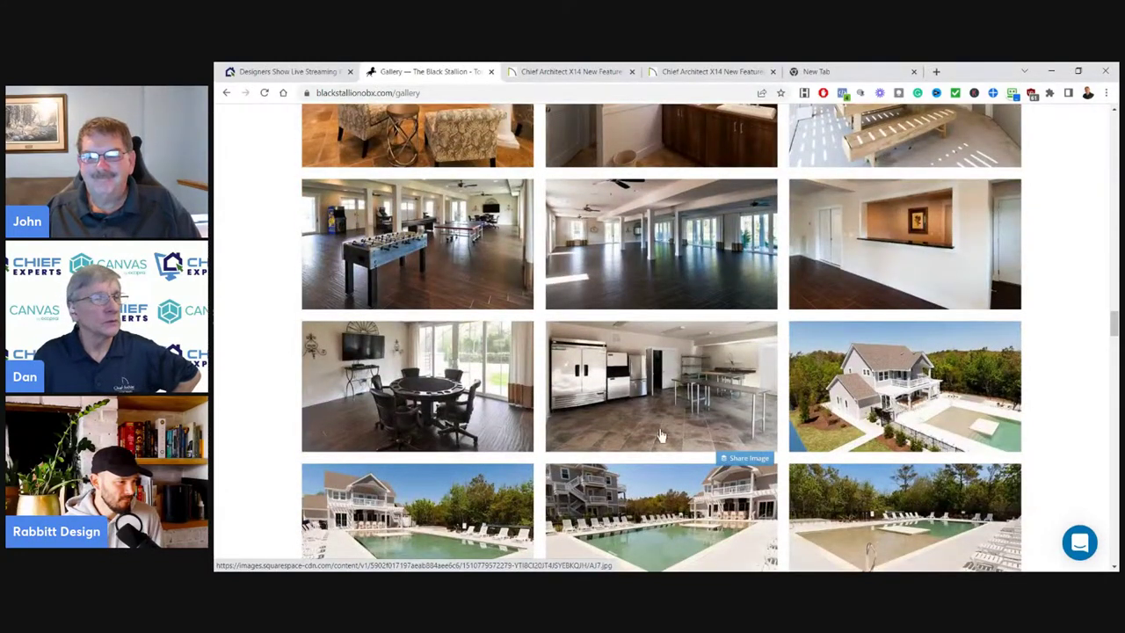
{"action": "left_click", "coordinate": [719, 266]}
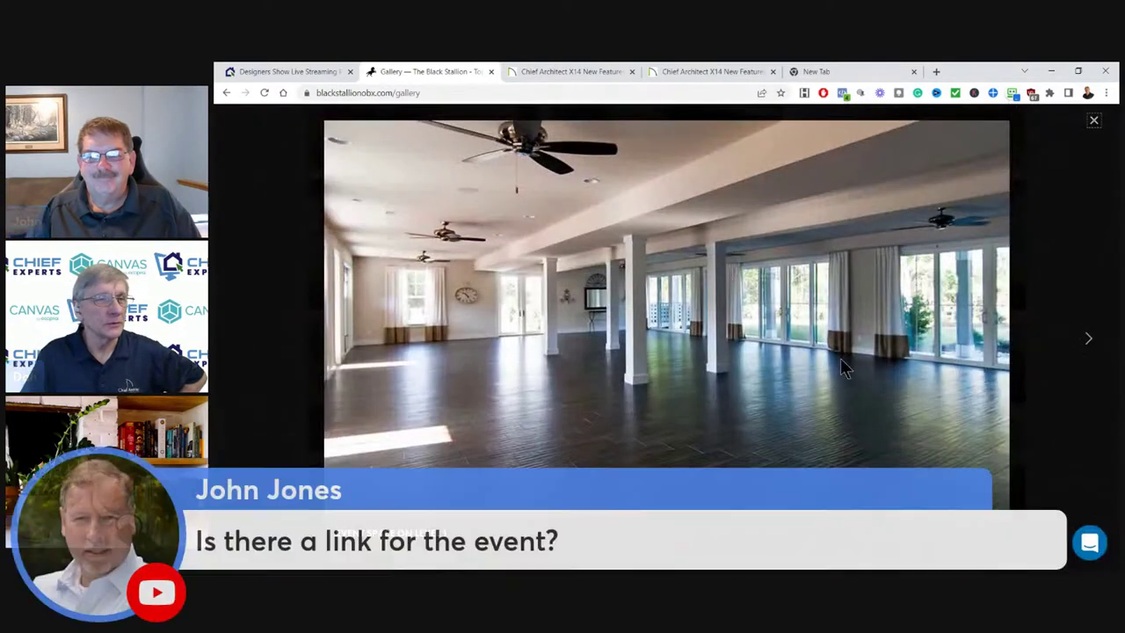
{"action": "left_click", "coordinate": [1093, 119]}
Scroll through the remaining gallery and enlarge the first floor plan.
{"action": "scroll", "coordinate": [668, 325], "scroll_direction": "down", "scroll_amount": 2}
{"action": "scroll", "coordinate": [668, 330], "scroll_direction": "down", "scroll_amount": 3}
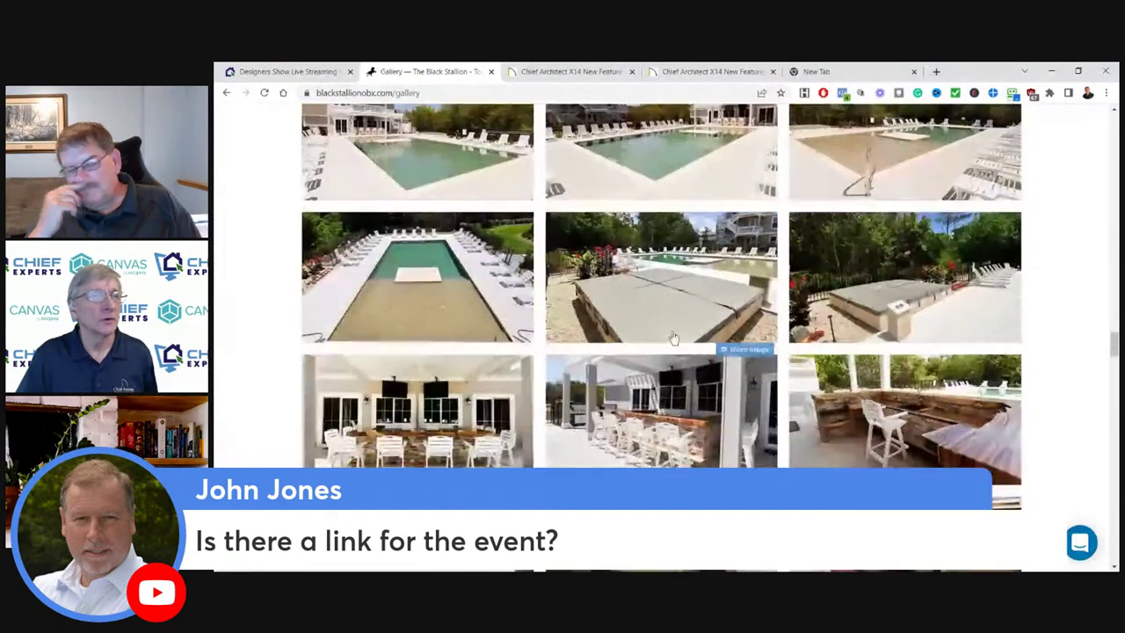
{"action": "scroll", "coordinate": [670, 333], "scroll_direction": "down", "scroll_amount": 3}
{"action": "scroll", "coordinate": [672, 337], "scroll_direction": "down", "scroll_amount": 5}
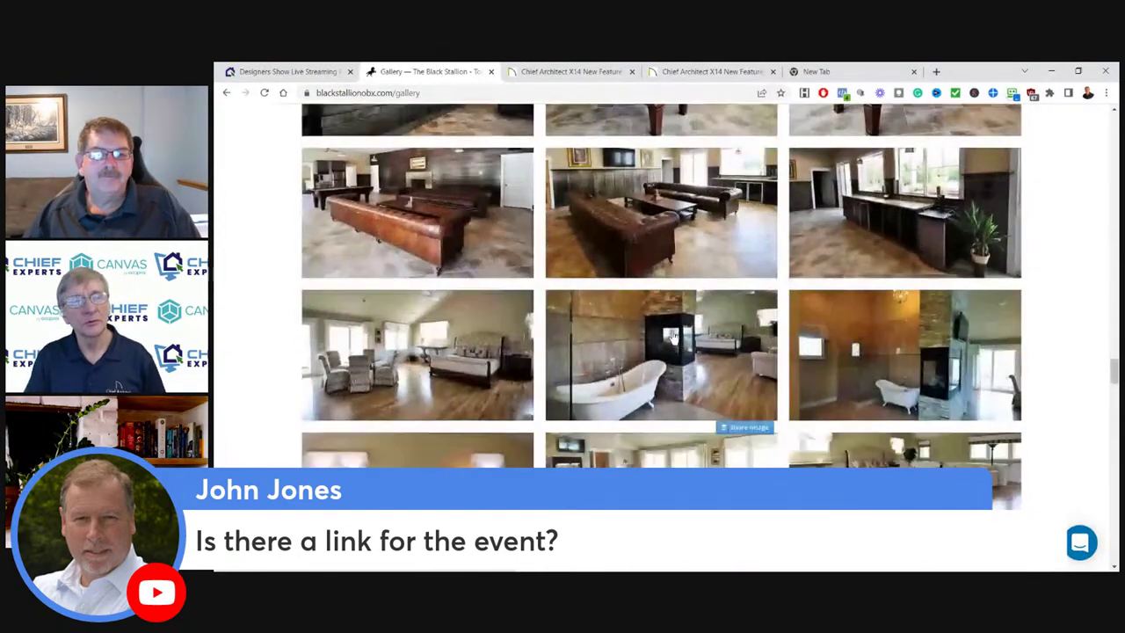
{"action": "scroll", "coordinate": [672, 343], "scroll_direction": "down", "scroll_amount": 2}
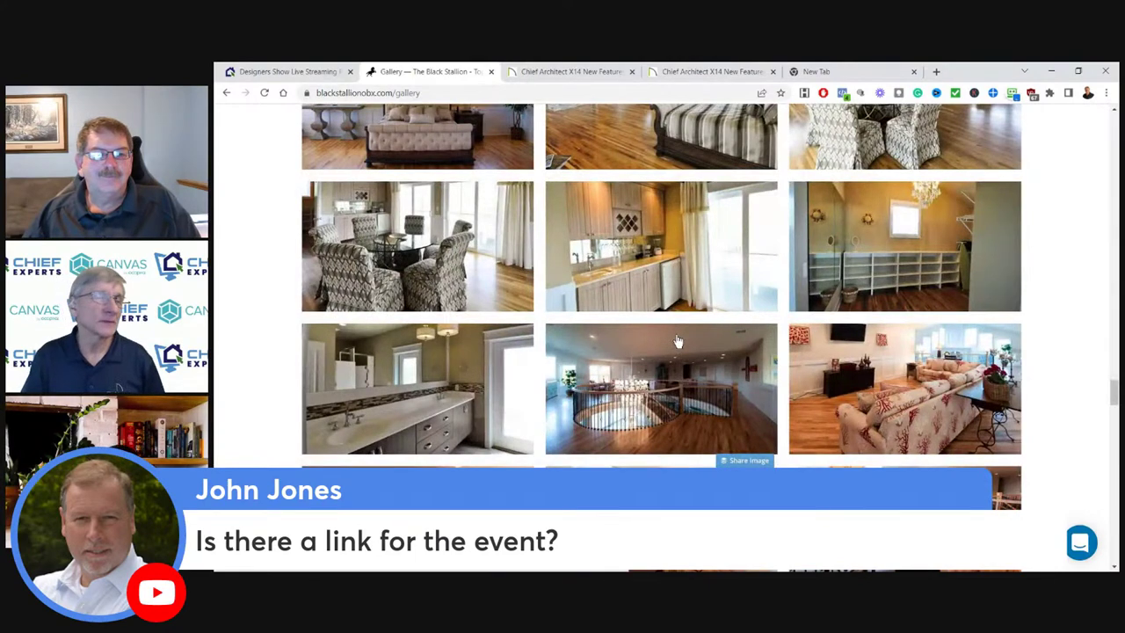
{"action": "scroll", "coordinate": [678, 340], "scroll_direction": "down", "scroll_amount": 3}
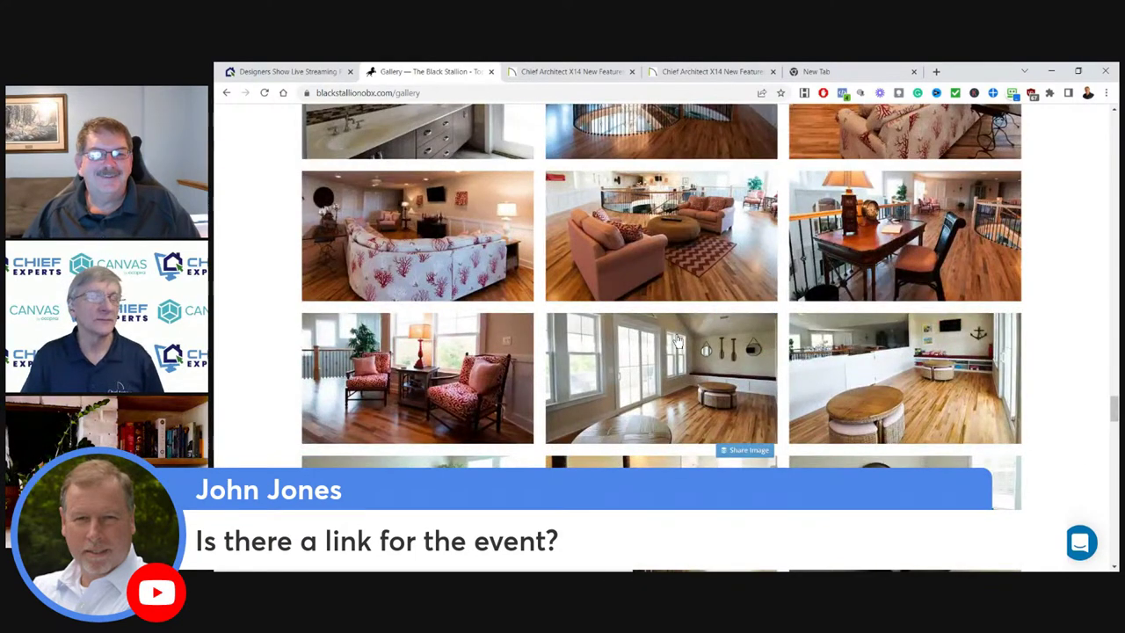
{"action": "scroll", "coordinate": [678, 341], "scroll_direction": "down", "scroll_amount": 8}
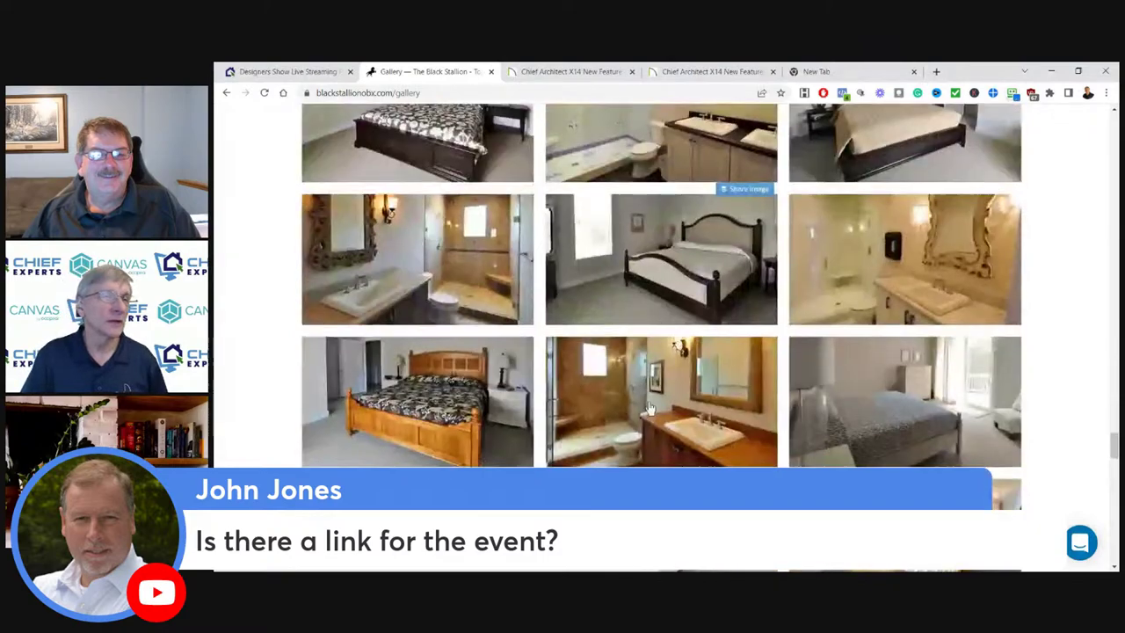
{"action": "scroll", "coordinate": [649, 408], "scroll_direction": "down", "scroll_amount": 10}
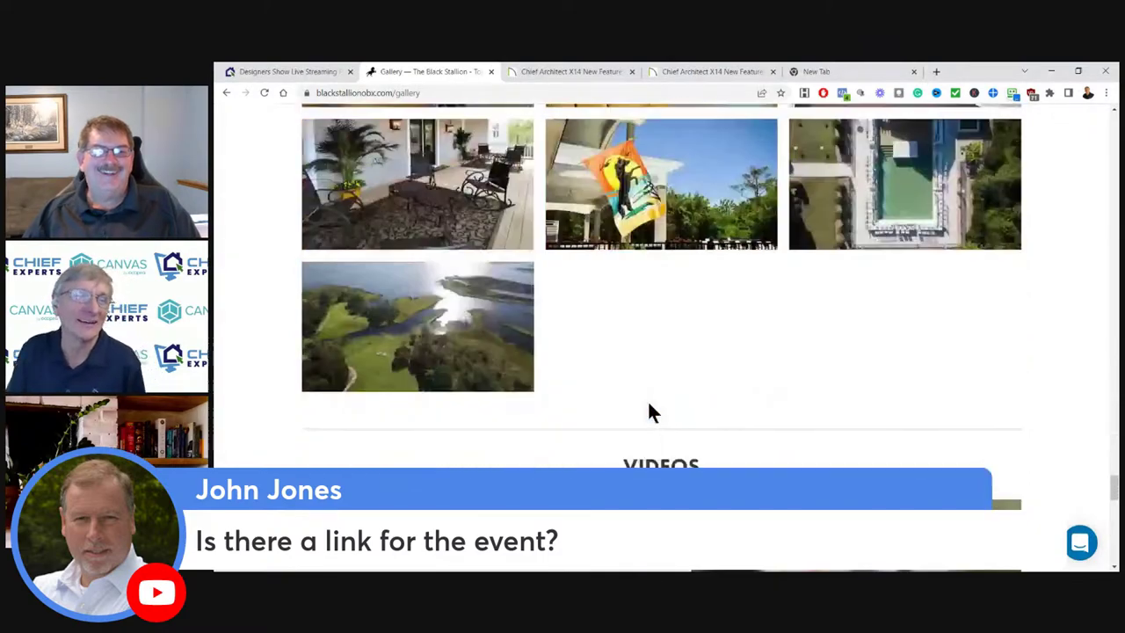
{"action": "scroll", "coordinate": [648, 409], "scroll_direction": "down", "scroll_amount": 3}
{"action": "scroll", "coordinate": [648, 401], "scroll_direction": "up", "scroll_amount": 8}
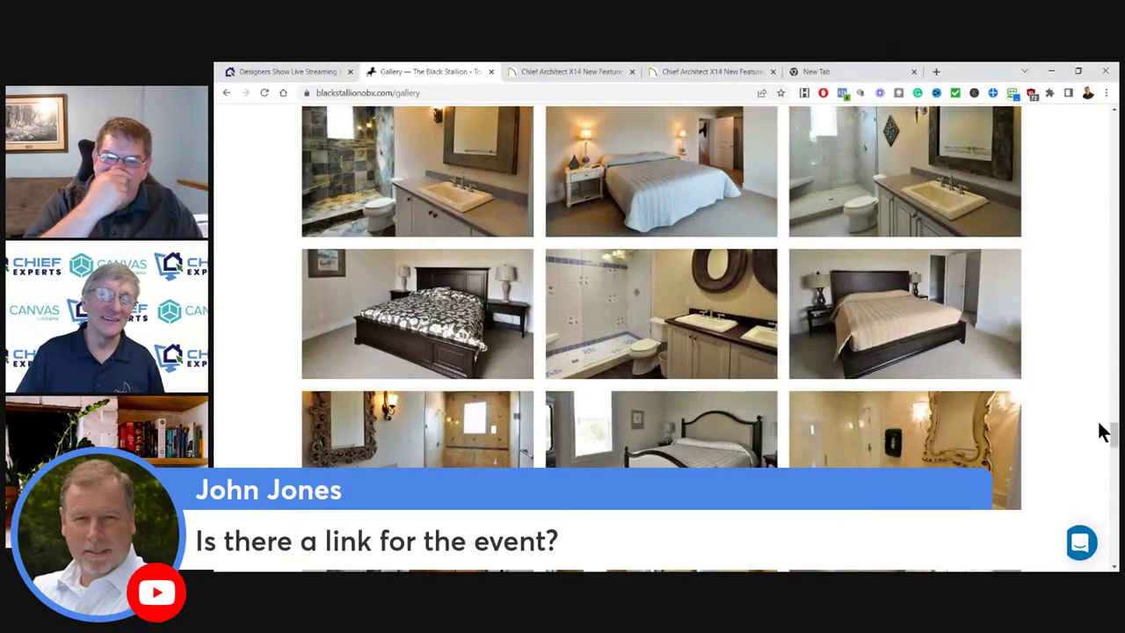
{"action": "left_click_drag", "start_coordinate": [1113, 439], "coordinate": [1109, 242]}
{"action": "scroll", "coordinate": [677, 382], "scroll_direction": "up", "scroll_amount": 1}
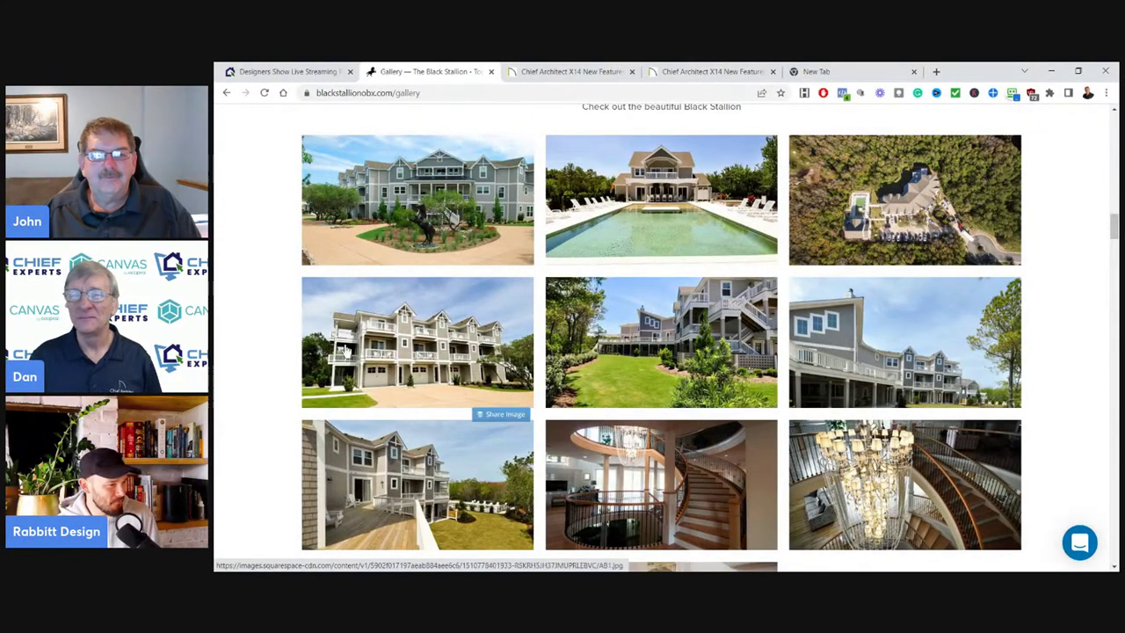
{"action": "scroll", "coordinate": [285, 272], "scroll_direction": "up", "scroll_amount": 3}
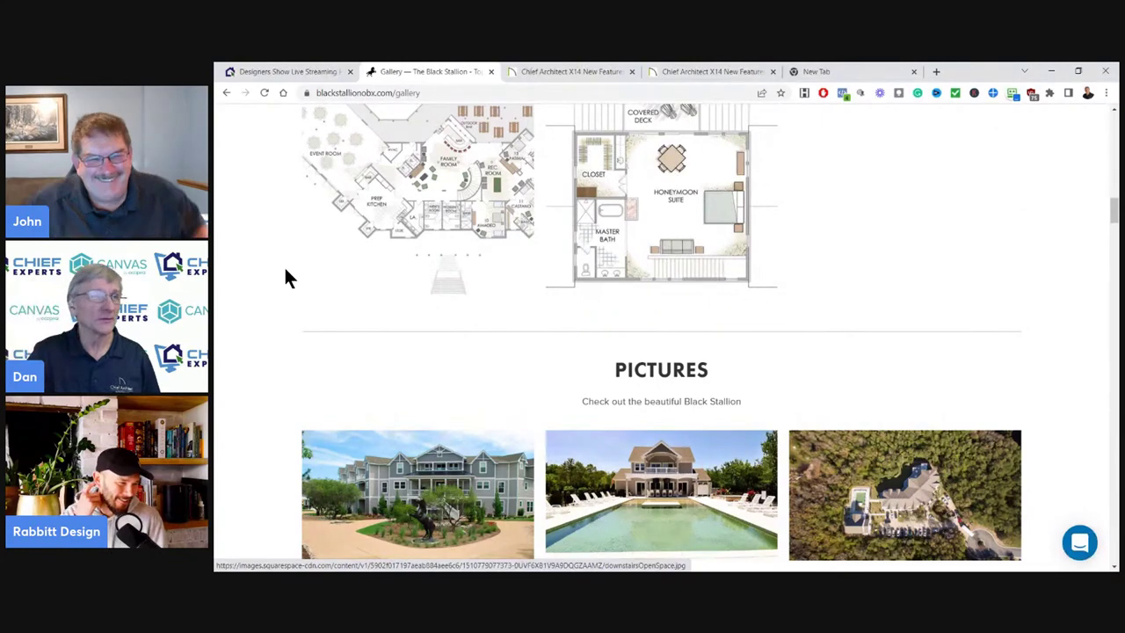
{"action": "scroll", "coordinate": [286, 278], "scroll_direction": "up", "scroll_amount": 3}
{"action": "scroll", "coordinate": [286, 278], "scroll_direction": "up", "scroll_amount": 3}
{"action": "scroll", "coordinate": [284, 275], "scroll_direction": "down", "scroll_amount": 1}
{"action": "left_click", "coordinate": [369, 277]}
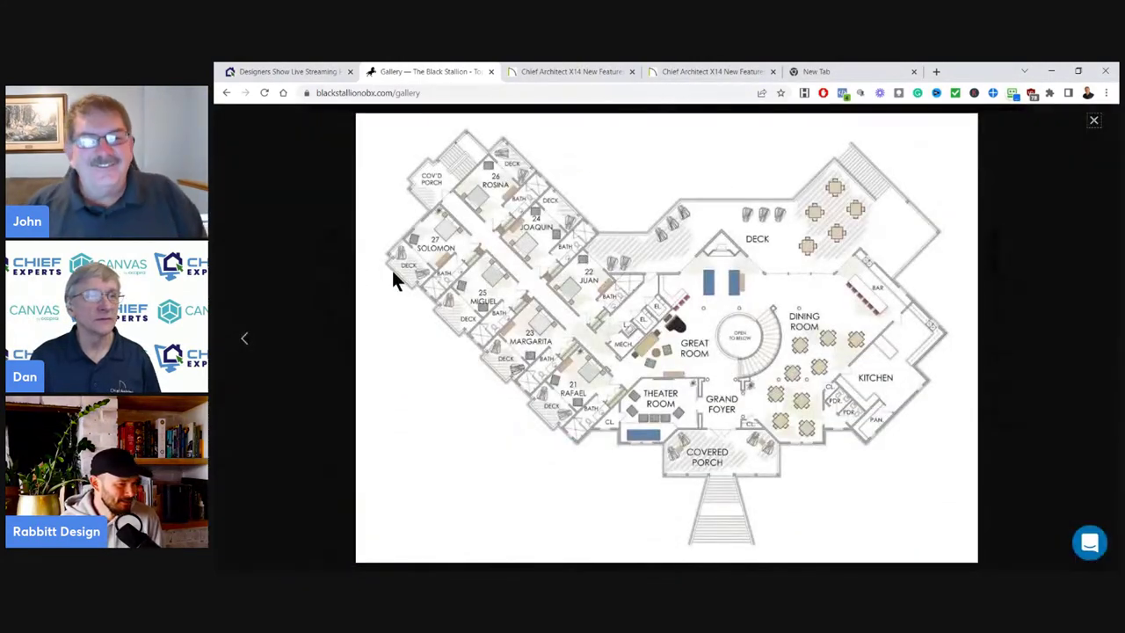